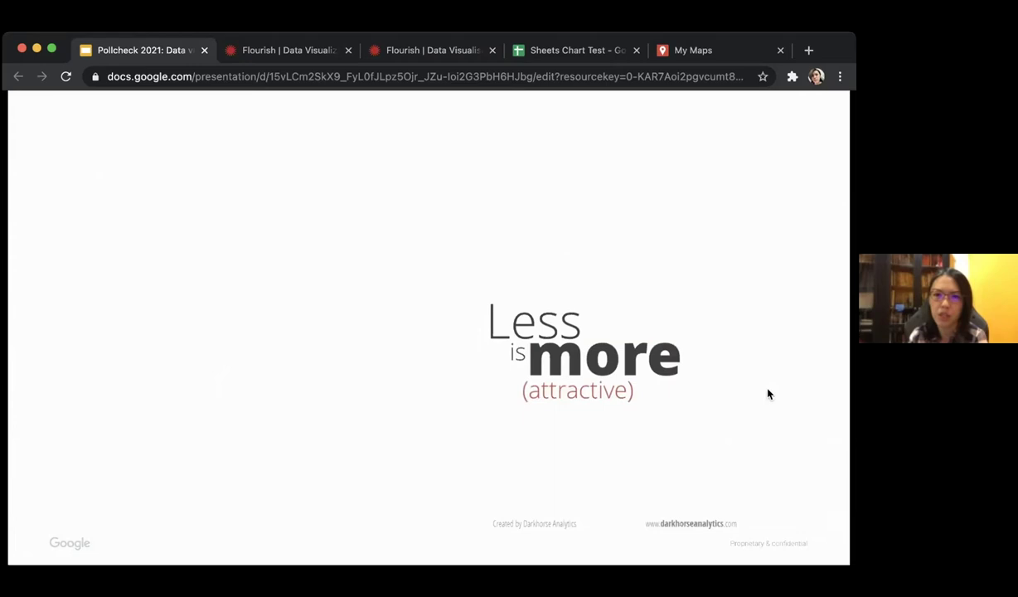
Advance the presentation through the Google Sheets chart slides to the one about scraping tables from the web.
{"action": "key", "text": "Right"}
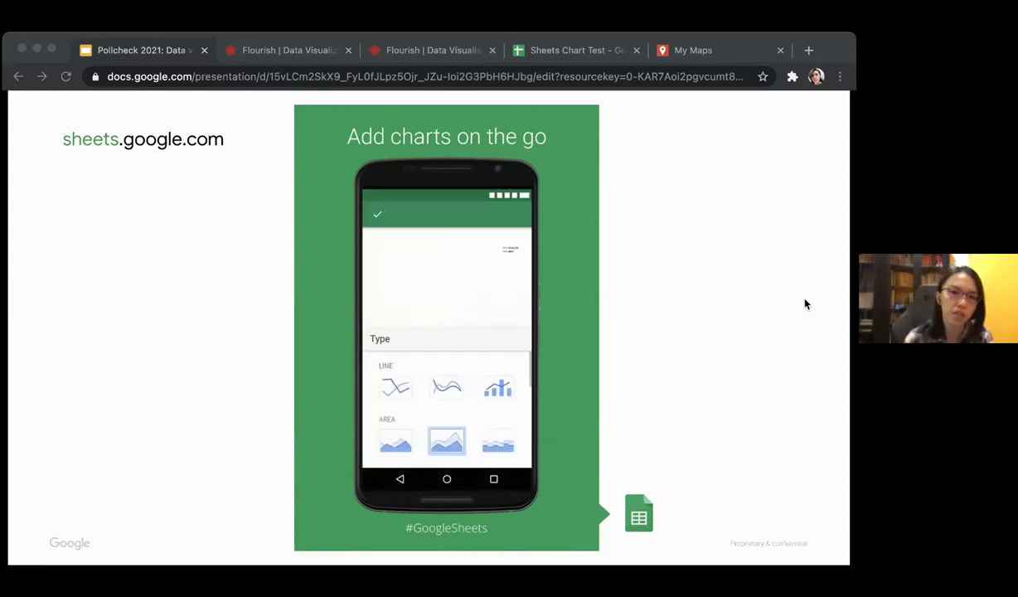
{"action": "left_click", "coordinate": [786, 296]}
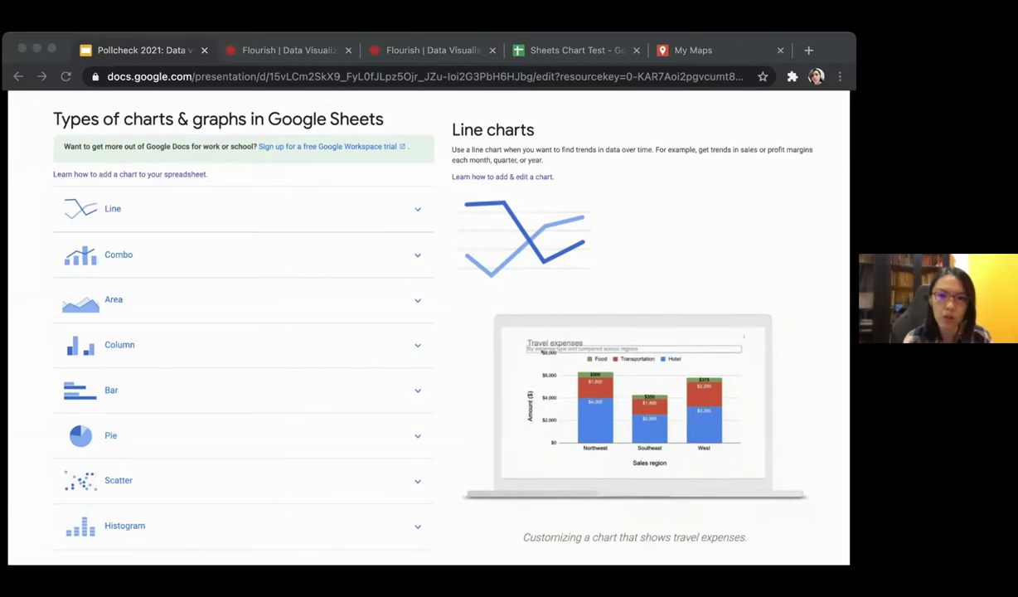
{"action": "left_click", "coordinate": [669, 152]}
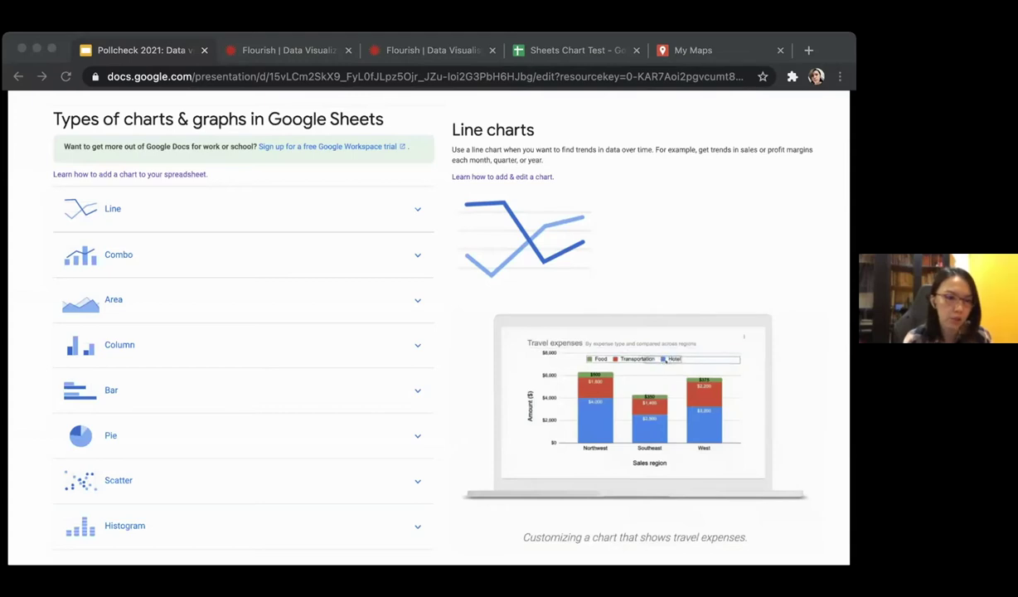
{"action": "left_click", "coordinate": [711, 222]}
{"action": "left_click", "coordinate": [711, 222]}
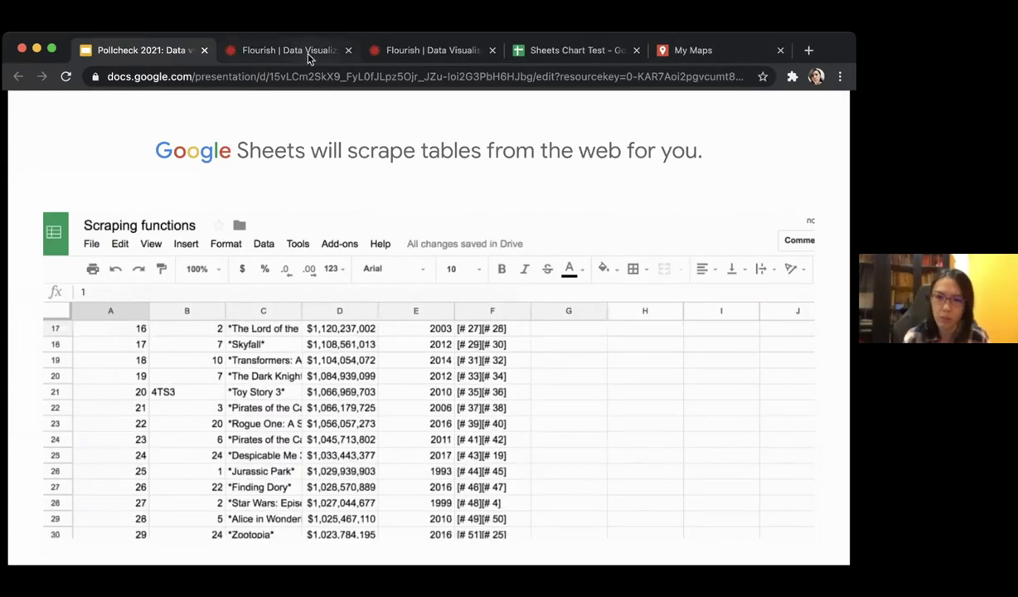
Switch to the Sheets Chart Test spreadsheet and copy the Wikipedia URL from the IMPORTHTML formula in cell A1 of India companies.
{"action": "left_click", "coordinate": [572, 50]}
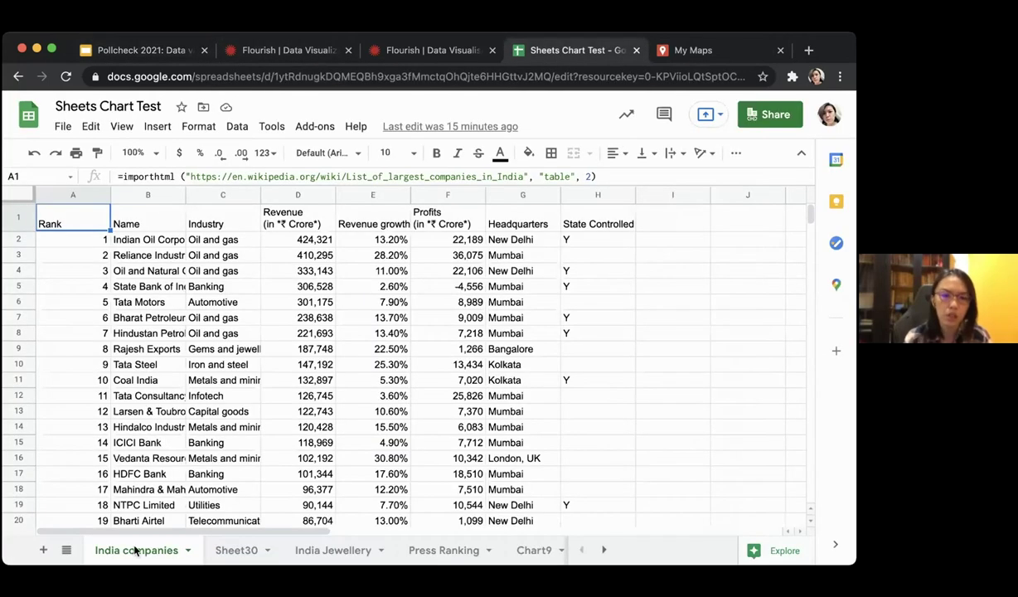
{"action": "left_click", "coordinate": [189, 177]}
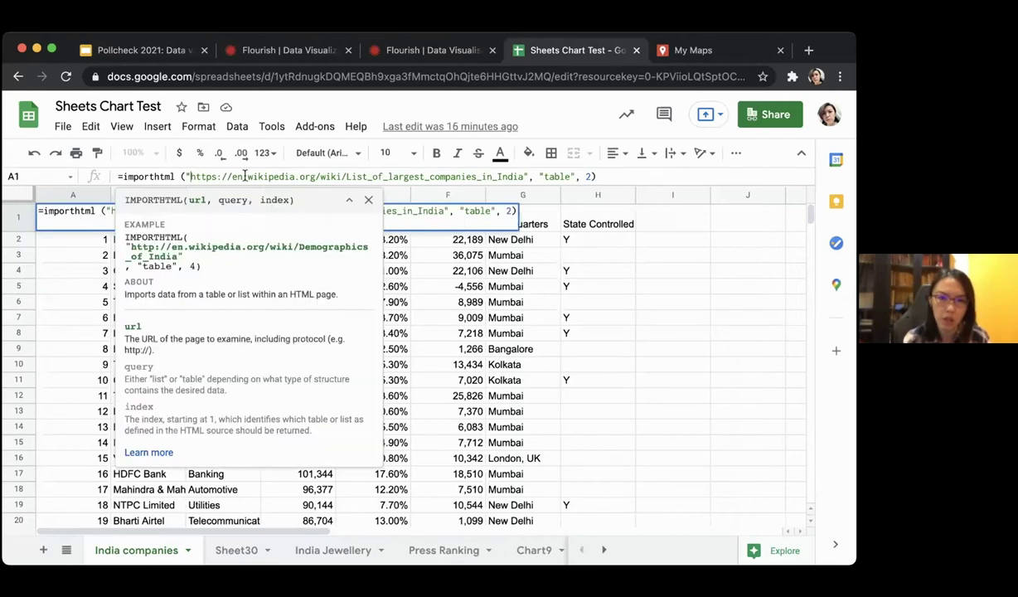
{"action": "left_click_drag", "start_coordinate": [185, 176], "coordinate": [523, 175]}
{"action": "key", "text": "ctrl+c"}
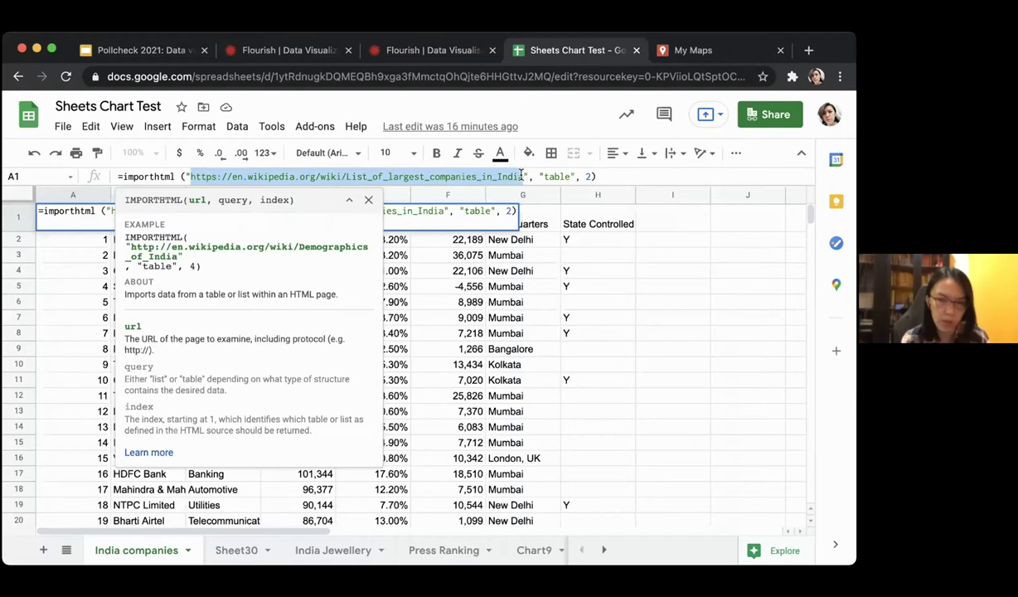
Open the copied Wikipedia URL in a new browser tab.
{"action": "left_click", "coordinate": [804, 52]}
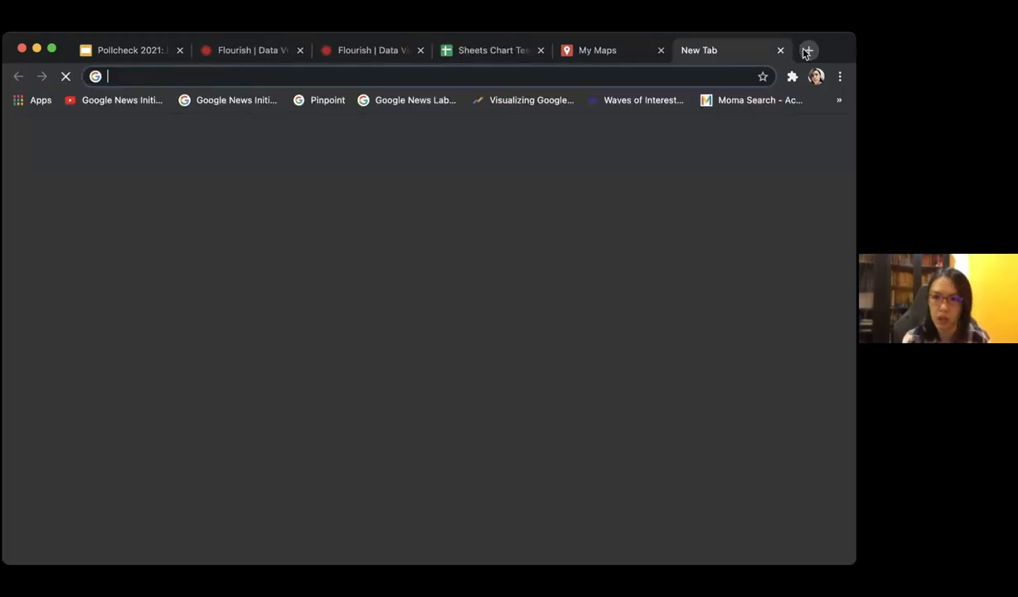
{"action": "key", "text": "ctrl+v"}
{"action": "key", "text": "Return"}
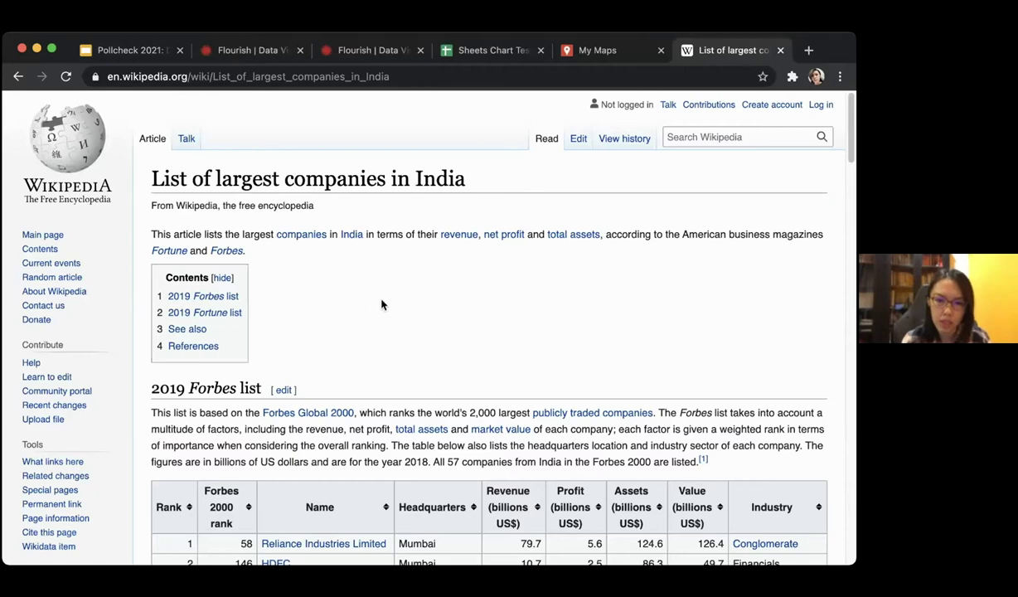
Examine the 2019 Forbes and 2019 Fortune tables in the Wikipedia article and the order in which they appear.
{"action": "scroll", "coordinate": [405, 297], "scroll_direction": "down", "scroll_amount": 3}
{"action": "scroll", "coordinate": [406, 297], "scroll_direction": "down", "scroll_amount": 3}
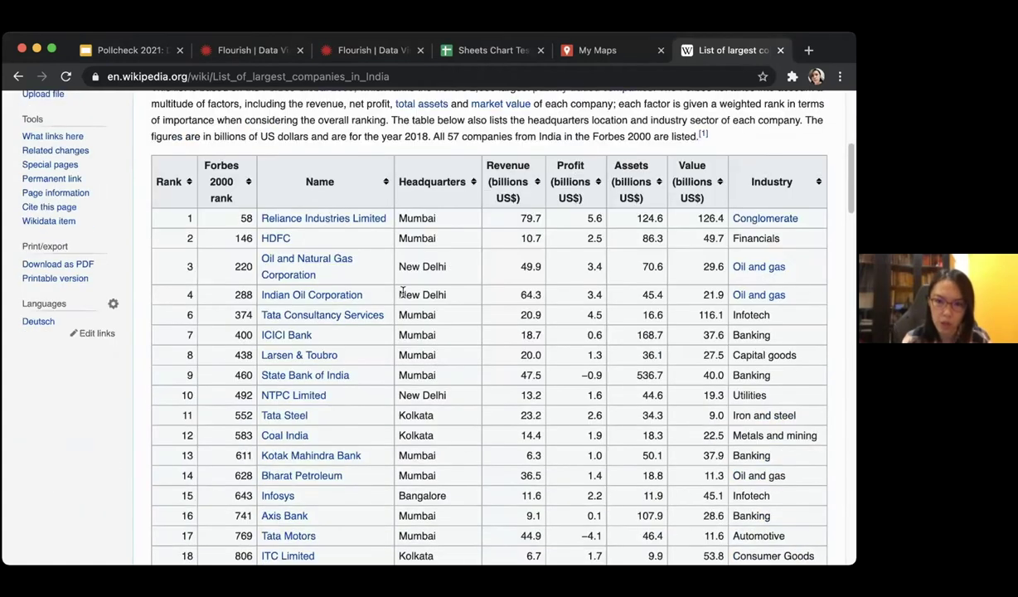
{"action": "scroll", "coordinate": [501, 336], "scroll_direction": "down", "scroll_amount": 1}
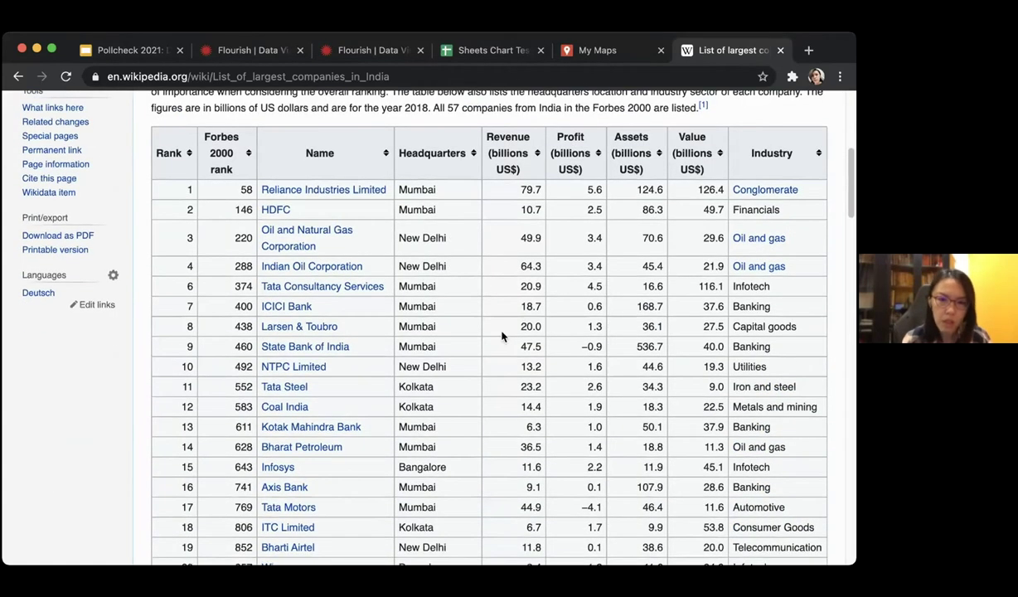
{"action": "scroll", "coordinate": [502, 336], "scroll_direction": "down", "scroll_amount": 15}
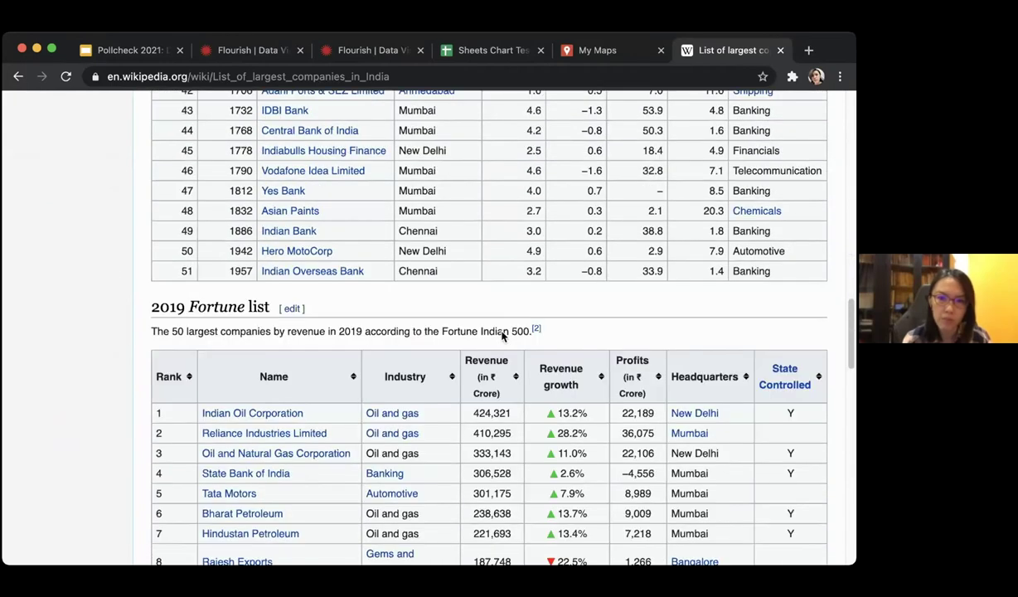
{"action": "scroll", "coordinate": [501, 332], "scroll_direction": "up", "scroll_amount": 12}
{"action": "scroll", "coordinate": [502, 331], "scroll_direction": "up", "scroll_amount": 10}
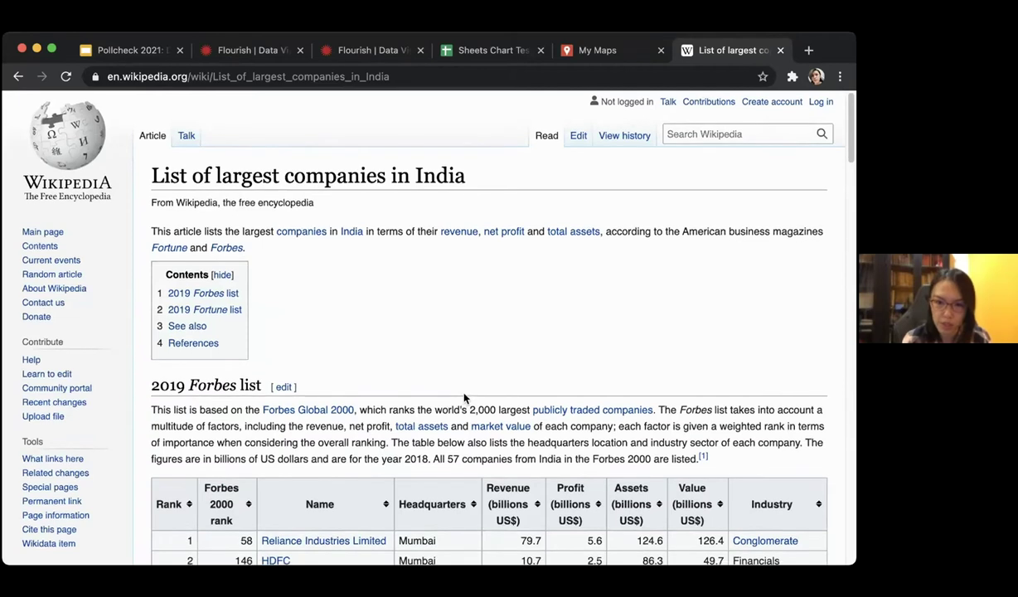
{"action": "scroll", "coordinate": [464, 398], "scroll_direction": "down", "scroll_amount": 3}
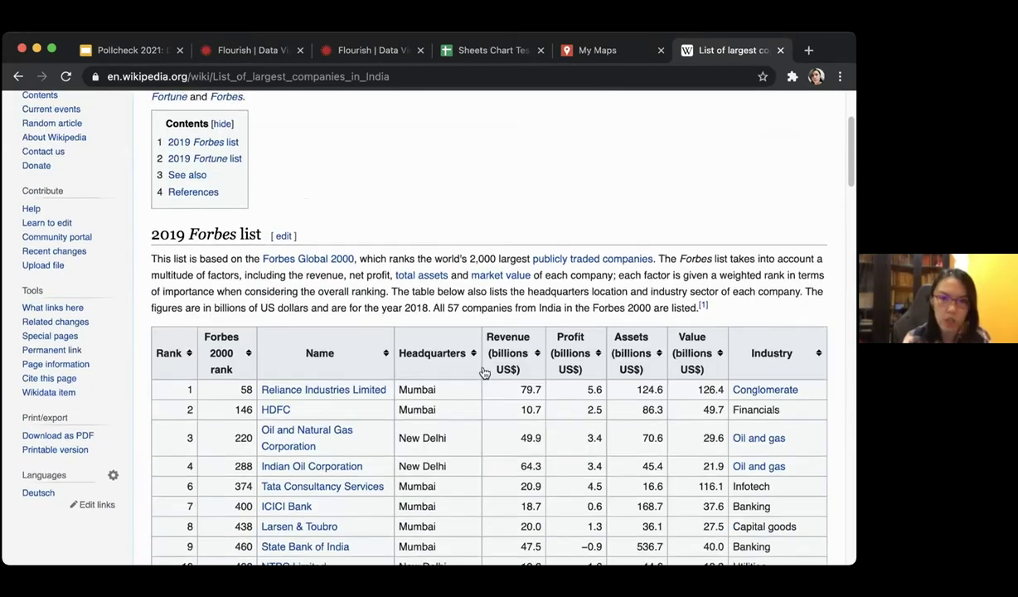
{"action": "scroll", "coordinate": [482, 369], "scroll_direction": "up", "scroll_amount": 3}
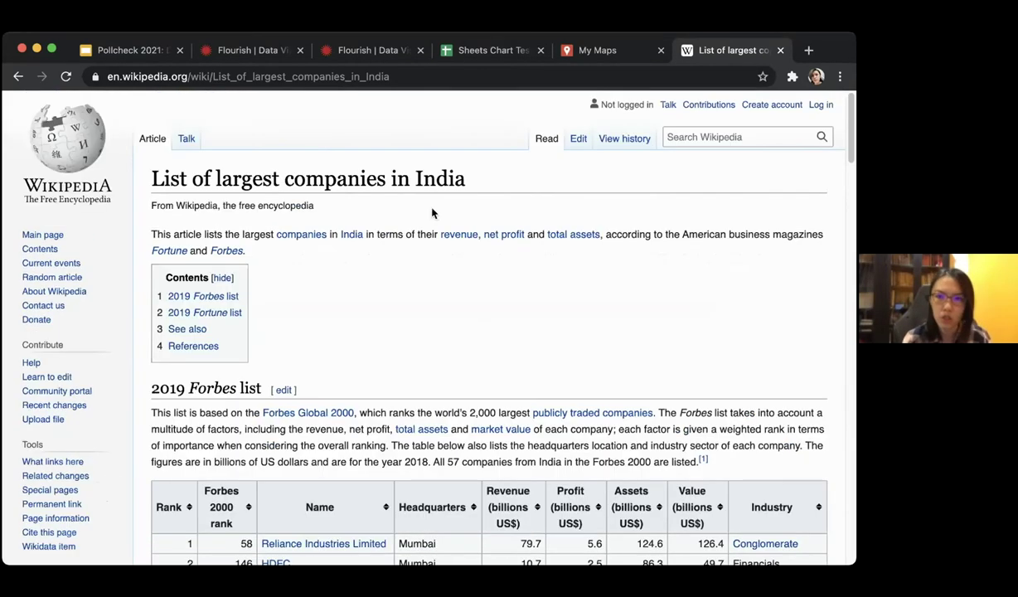
{"action": "left_click", "coordinate": [476, 52]}
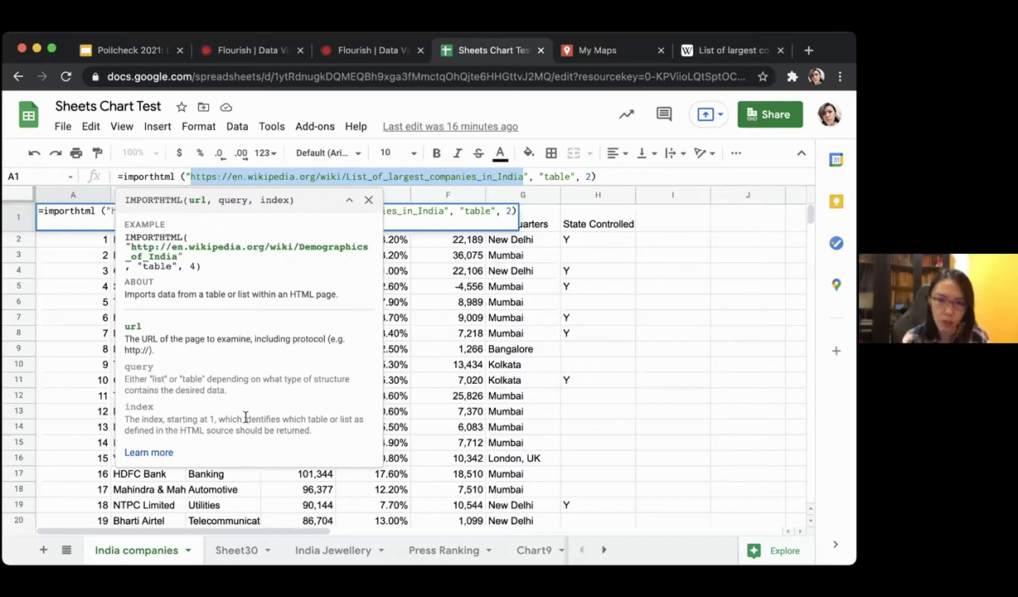
{"action": "key", "text": "alt+Down"}
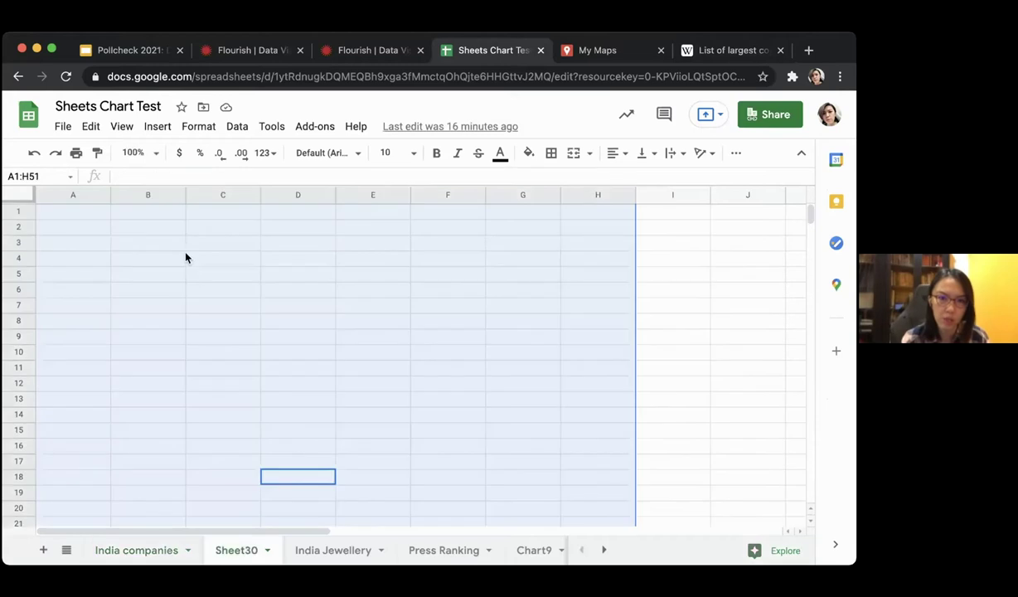
{"action": "left_click", "coordinate": [74, 220]}
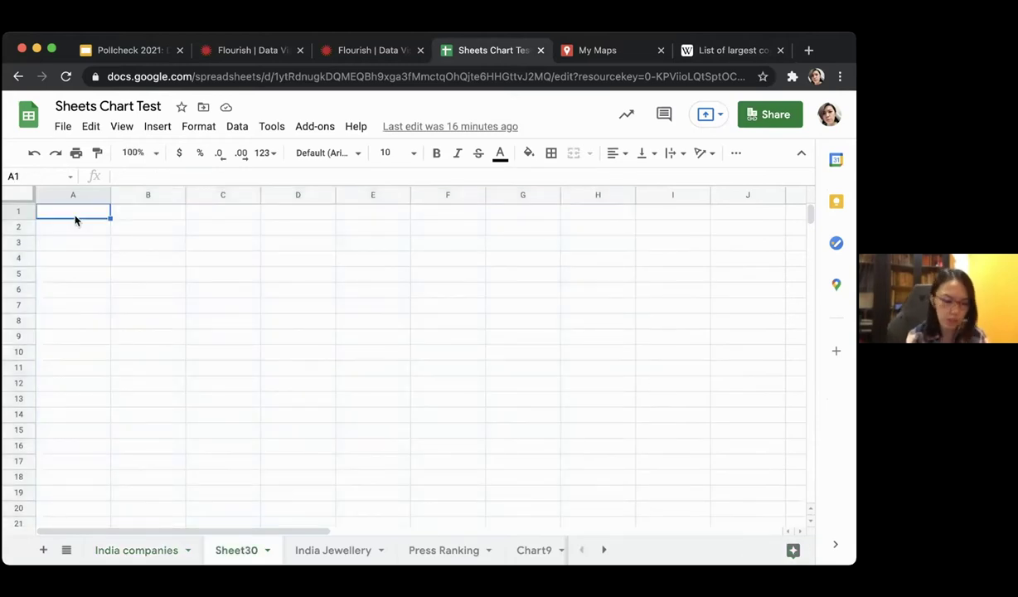
{"action": "type", "text": "="}
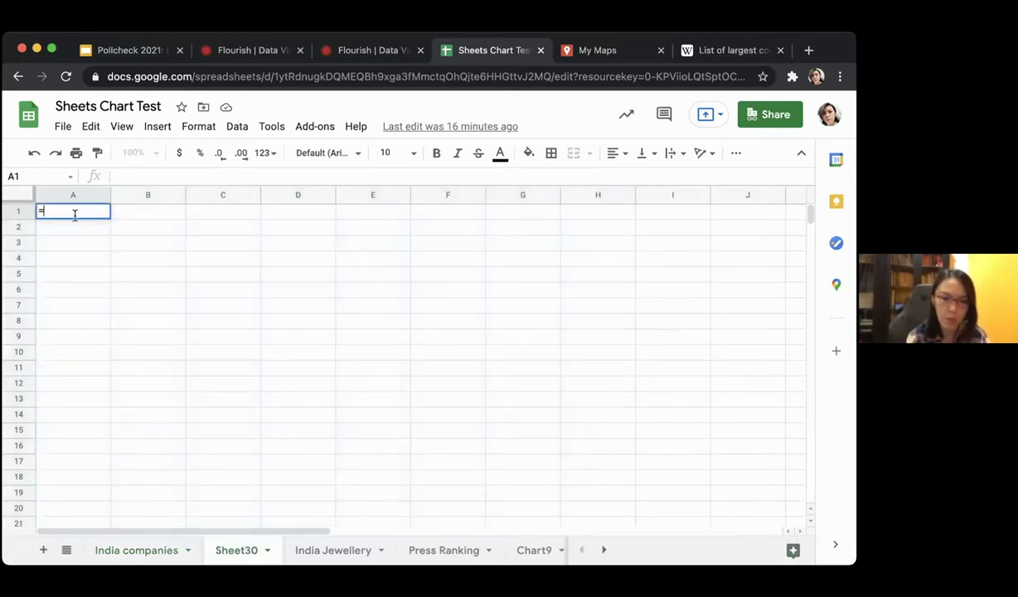
{"action": "type", "text": "IMPORTHTML"}
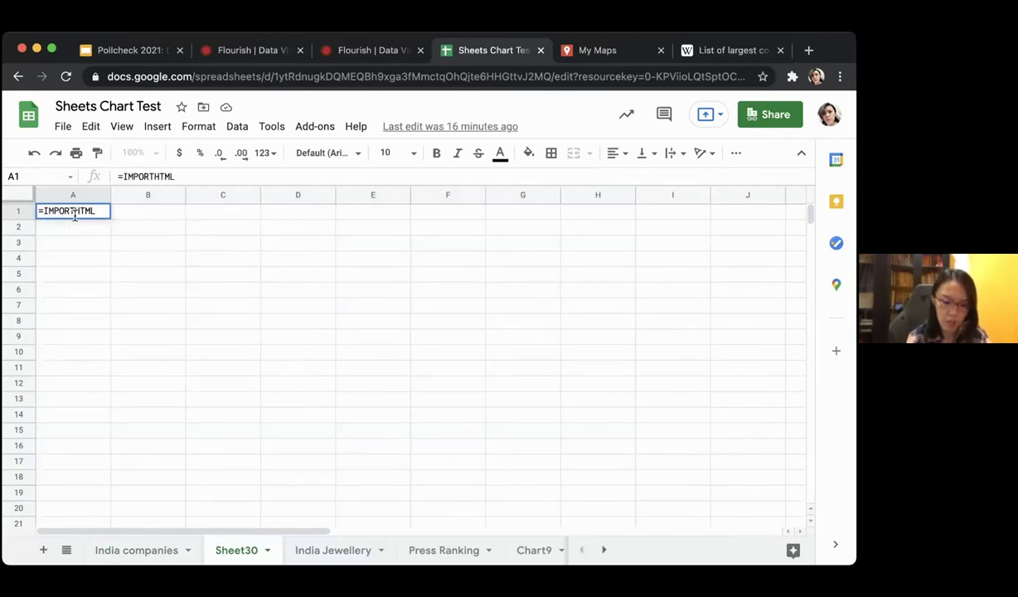
{"action": "type", "text": " ("}
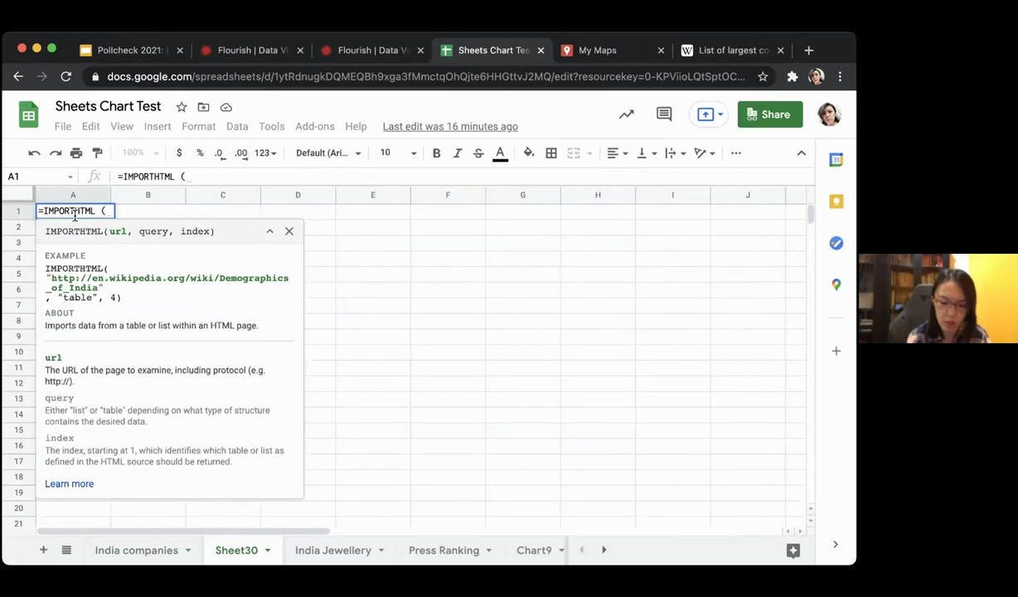
{"action": "type", "text": "\""}
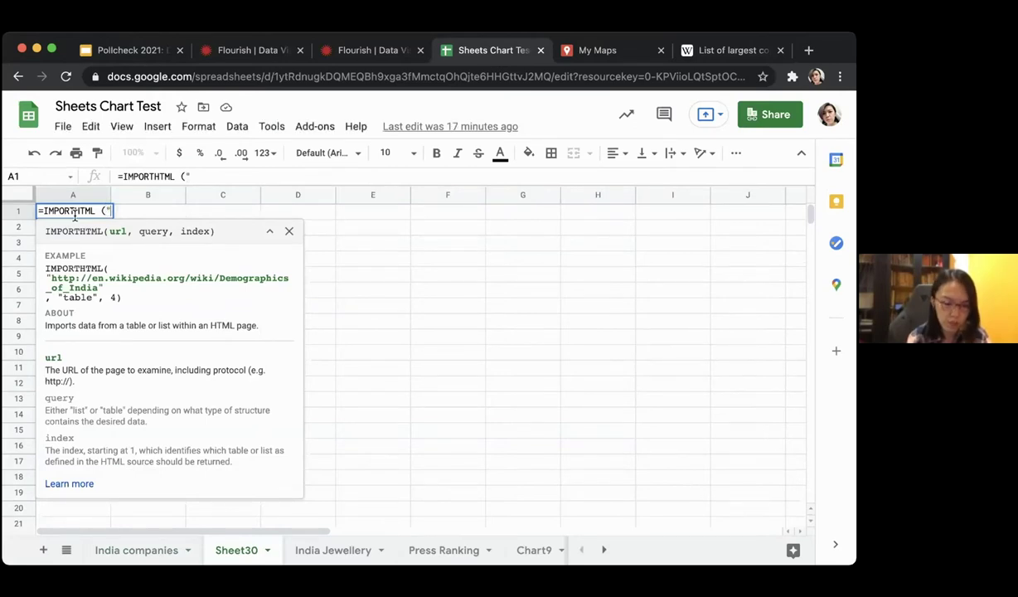
{"action": "key", "text": "super+v"}
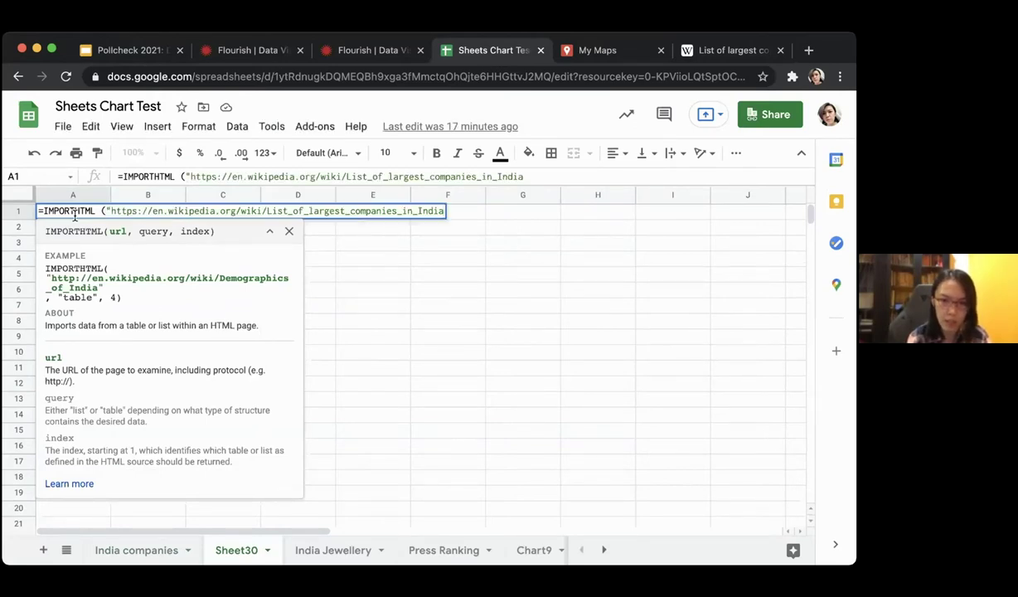
Complete the IMPORTHTML formula with the query "table" and index 2, and enter it.
{"action": "type", "text": "\", "}
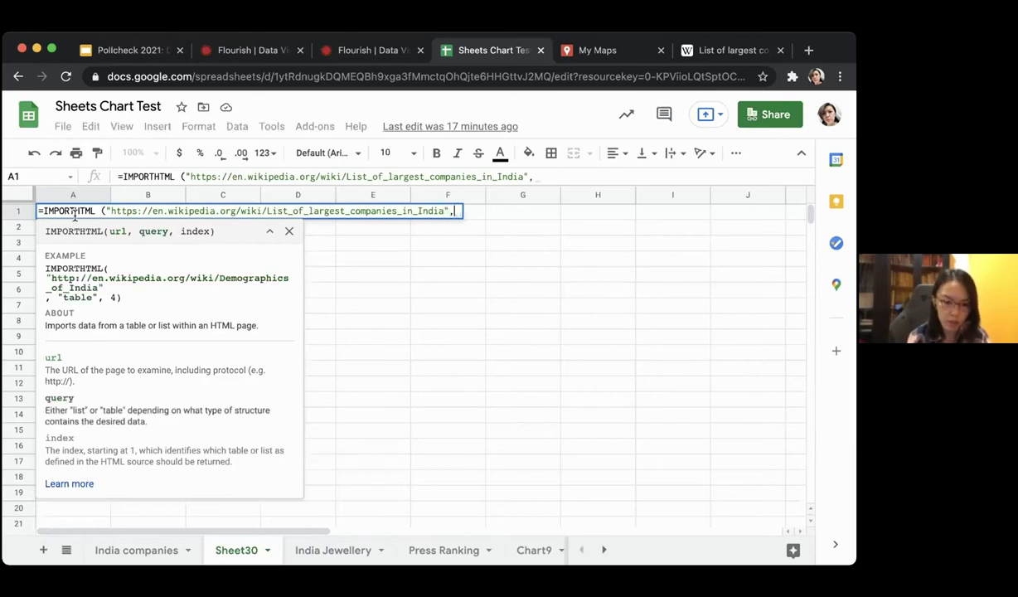
{"action": "type", "text": "\""}
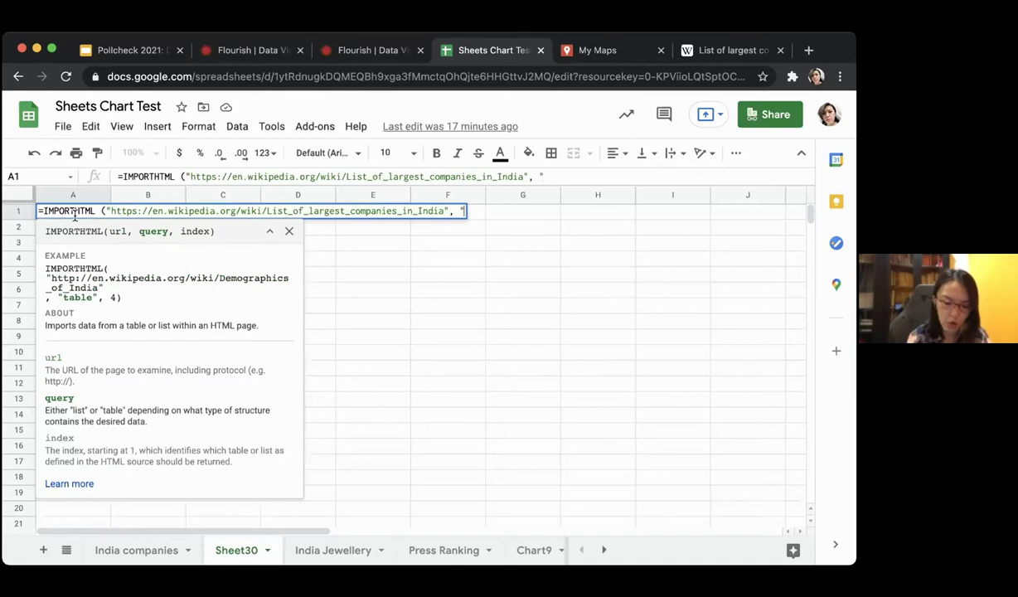
{"action": "type", "text": "table\","}
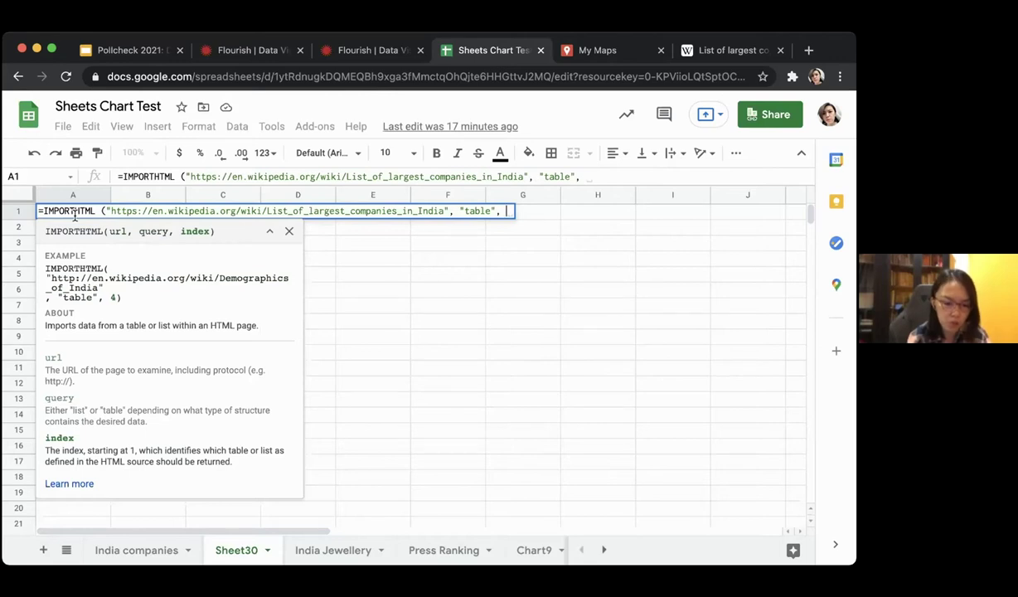
{"action": "type", "text": "2)"}
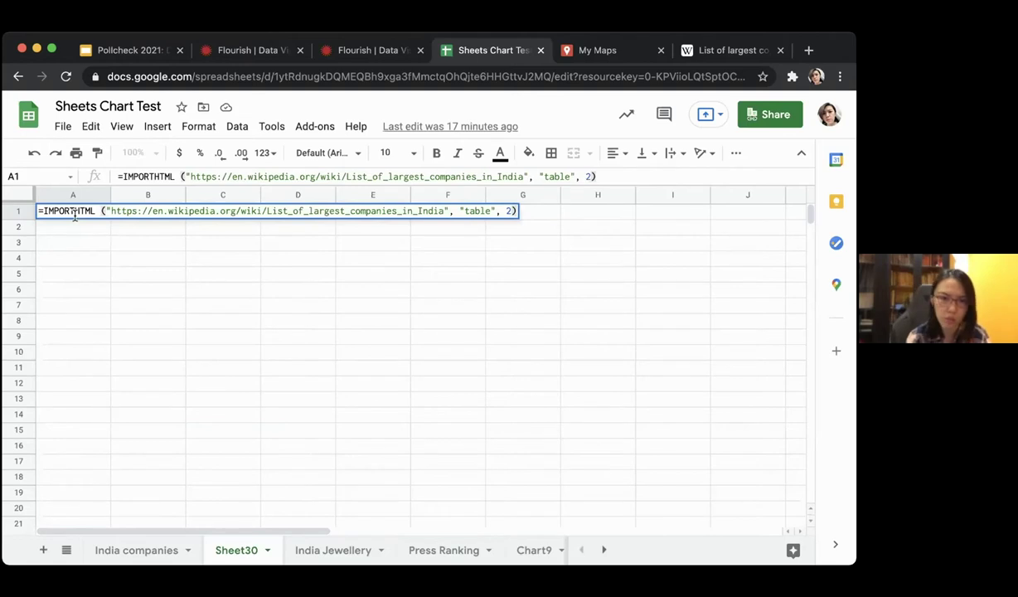
{"action": "key", "text": "Return"}
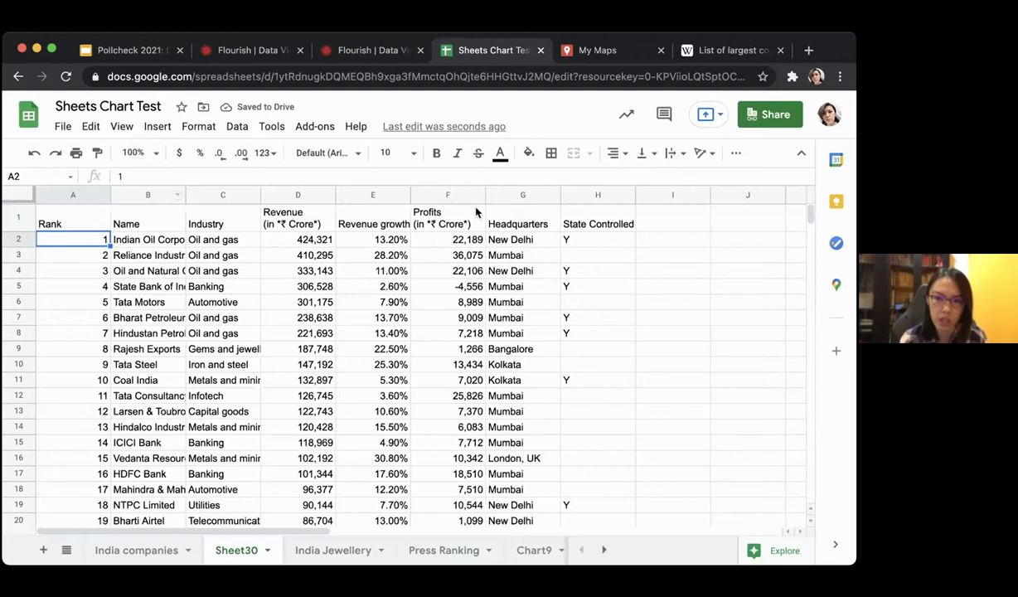
Compare the imported data in Sheet30 with the tables in the Wikipedia article on India's largest companies.
{"action": "left_click", "coordinate": [716, 50]}
{"action": "scroll", "coordinate": [536, 365], "scroll_direction": "down", "scroll_amount": 1}
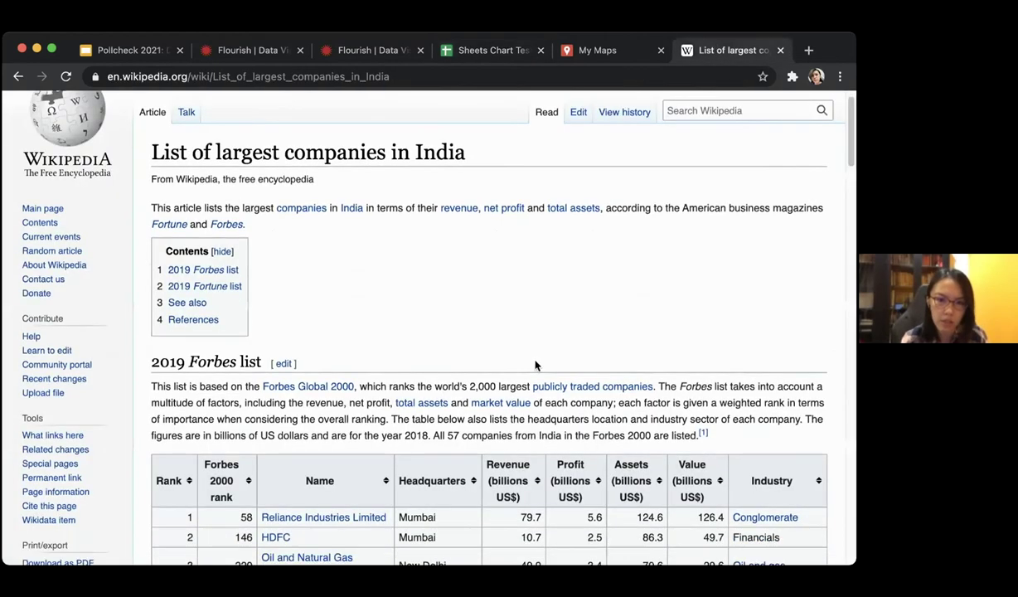
{"action": "scroll", "coordinate": [535, 364], "scroll_direction": "down", "scroll_amount": 5}
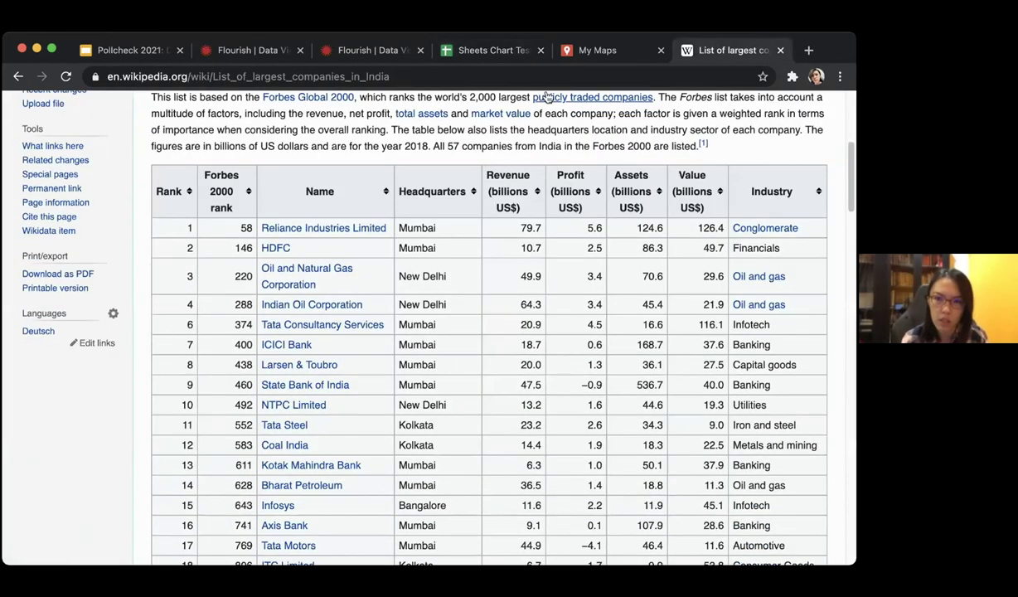
{"action": "left_click", "coordinate": [462, 51]}
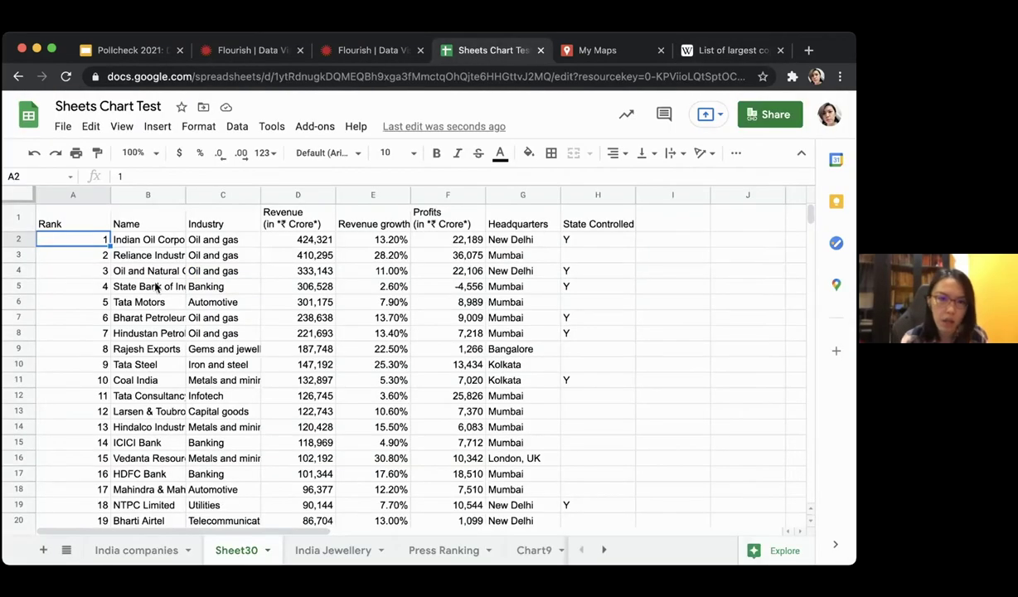
{"action": "left_click", "coordinate": [717, 51]}
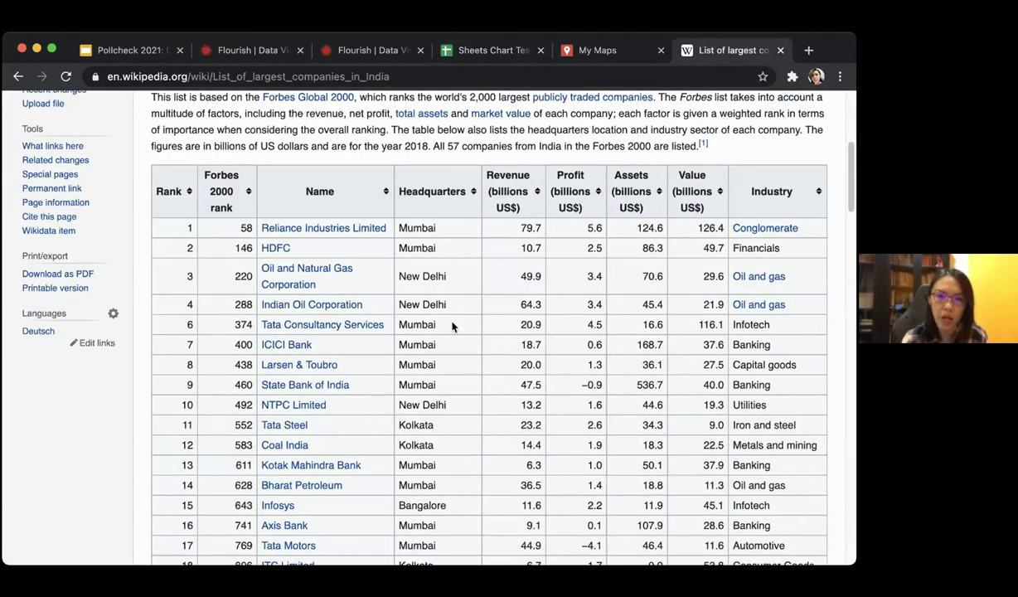
{"action": "scroll", "coordinate": [466, 312], "scroll_direction": "up", "scroll_amount": 5}
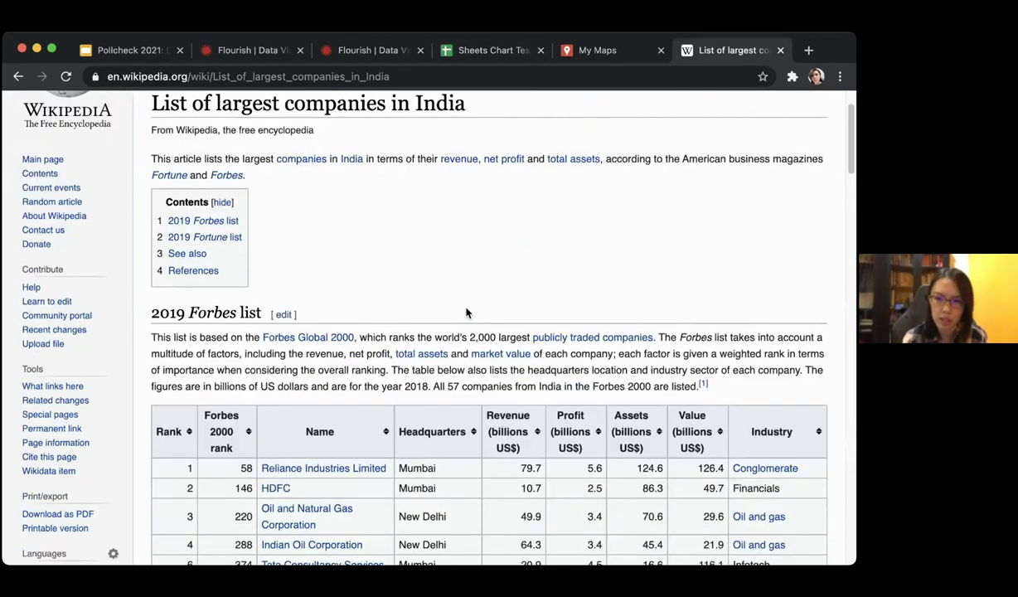
{"action": "scroll", "coordinate": [466, 312], "scroll_direction": "down", "scroll_amount": 3}
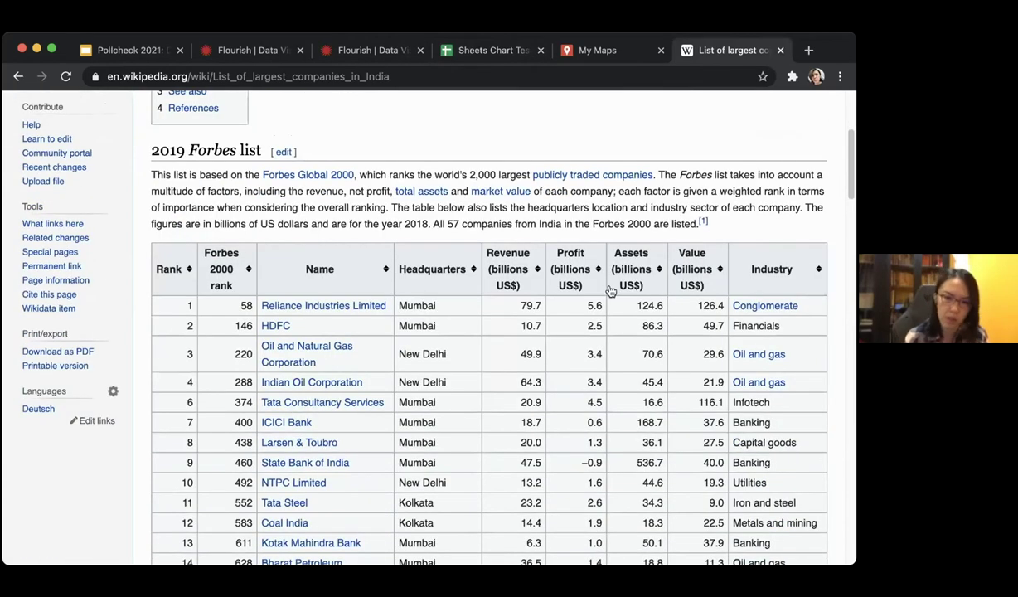
{"action": "scroll", "coordinate": [611, 291], "scroll_direction": "down", "scroll_amount": 1}
{"action": "scroll", "coordinate": [611, 291], "scroll_direction": "down", "scroll_amount": 10}
{"action": "scroll", "coordinate": [611, 290], "scroll_direction": "up", "scroll_amount": 4}
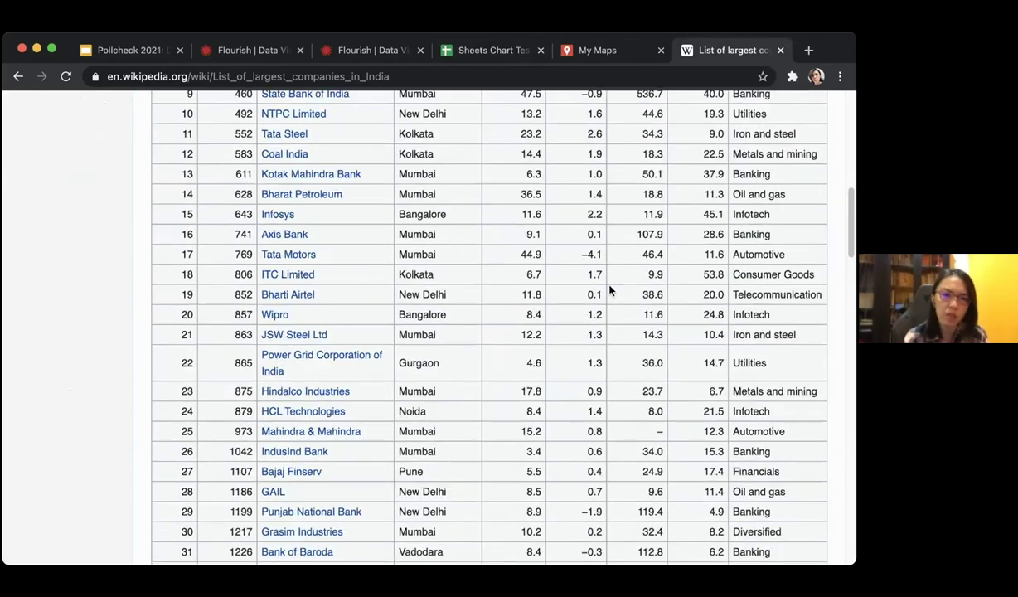
Examine the introduction and the 2019 Forbes table in the Wikipedia article on India's largest companies.
{"action": "scroll", "coordinate": [460, 288], "scroll_direction": "up", "scroll_amount": 11}
{"action": "scroll", "coordinate": [460, 288], "scroll_direction": "down", "scroll_amount": 3}
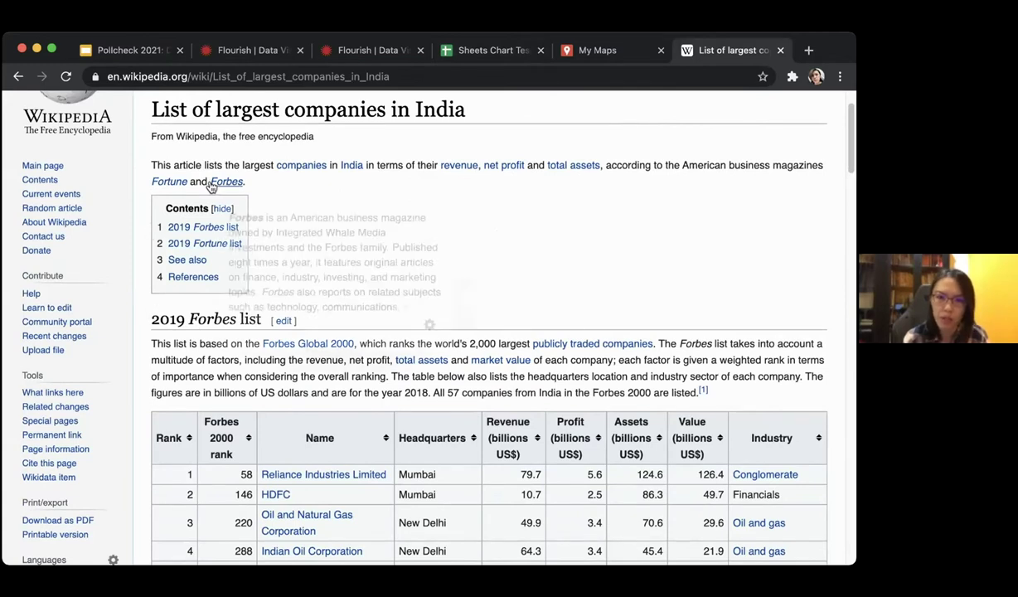
{"action": "scroll", "coordinate": [530, 368], "scroll_direction": "down", "scroll_amount": 2}
{"action": "scroll", "coordinate": [532, 367], "scroll_direction": "down", "scroll_amount": 5}
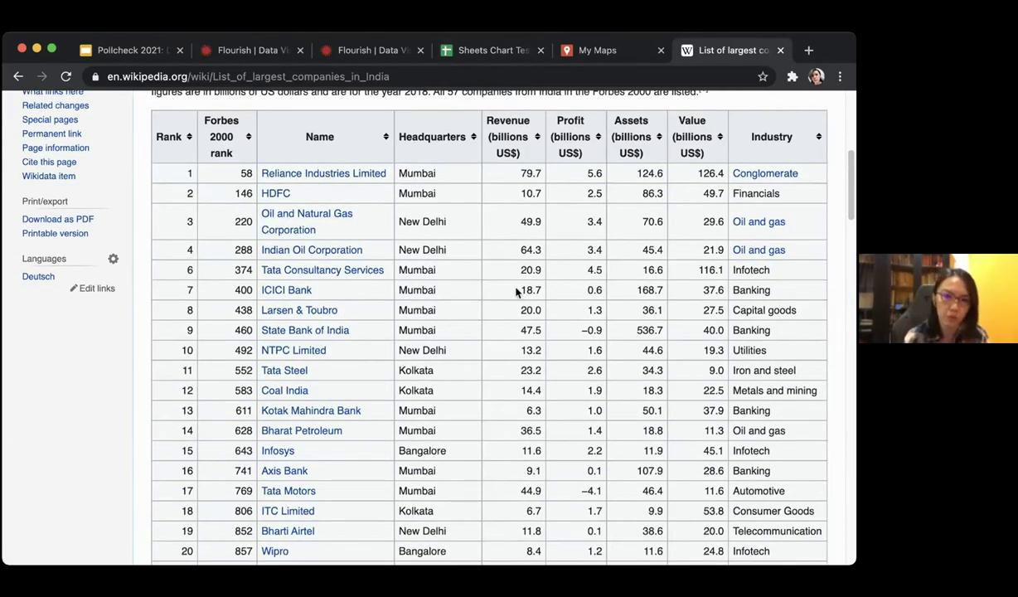
{"action": "scroll", "coordinate": [517, 292], "scroll_direction": "up", "scroll_amount": 1}
{"action": "scroll", "coordinate": [515, 292], "scroll_direction": "up", "scroll_amount": 7}
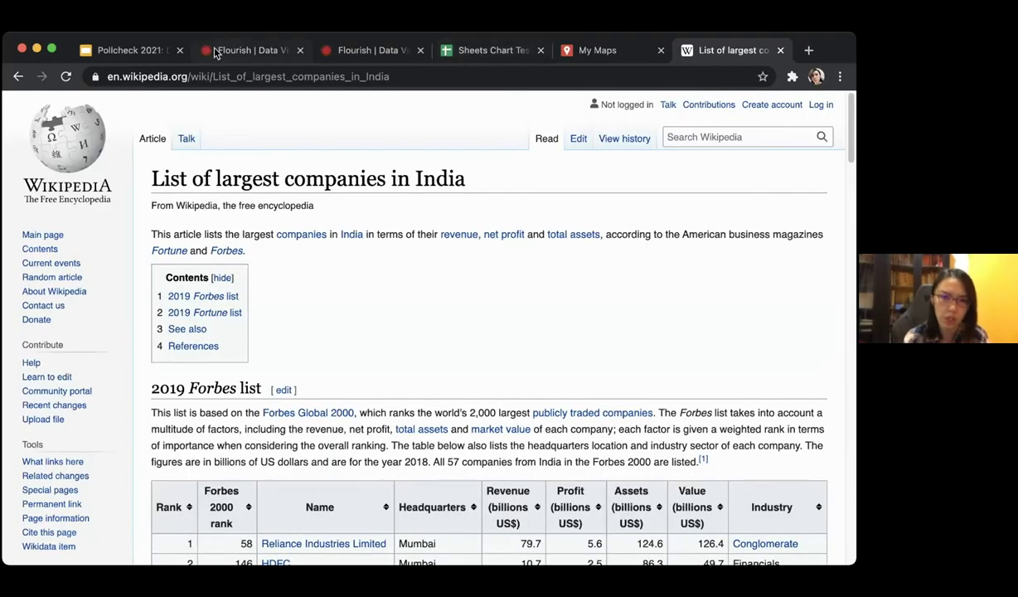
{"action": "scroll", "coordinate": [445, 464], "scroll_direction": "down", "scroll_amount": 5}
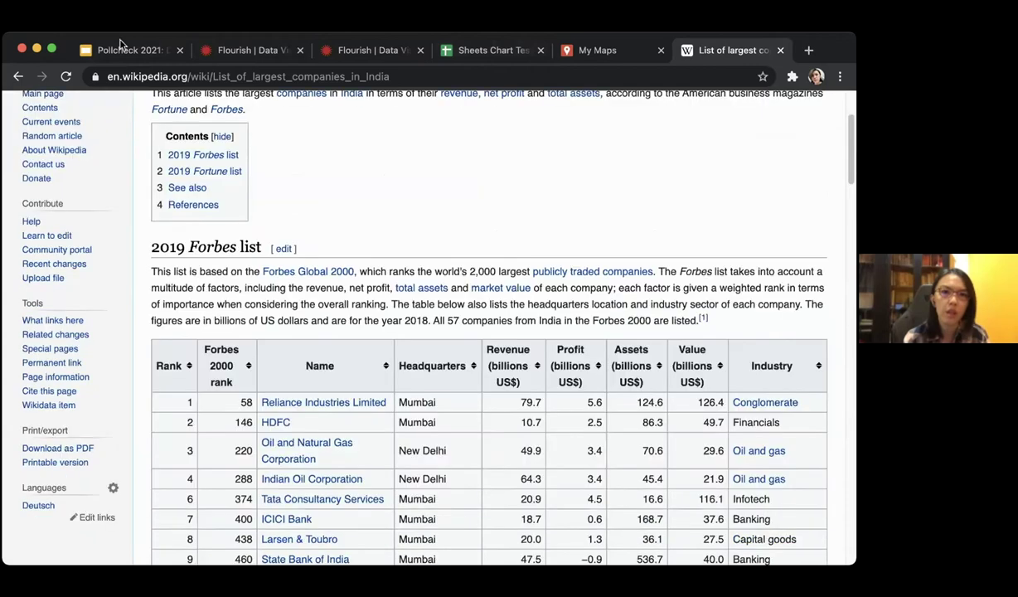
Switch to the Pollcheck 2021 slides and advance past the IMPORTHTML help and demo slides to the Y District unemployment chart.
{"action": "left_click", "coordinate": [123, 51]}
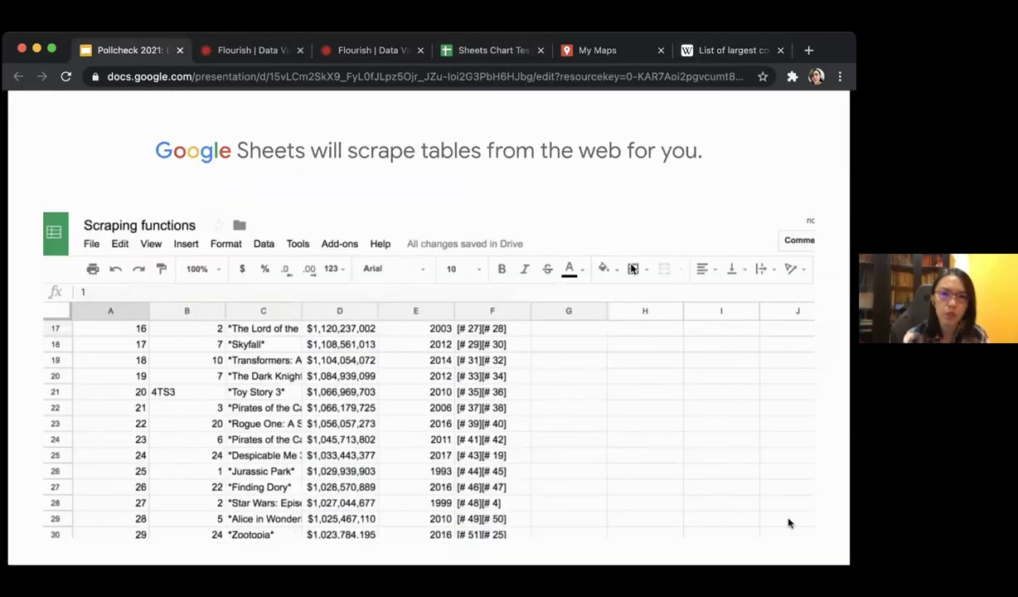
{"action": "key", "text": "Right"}
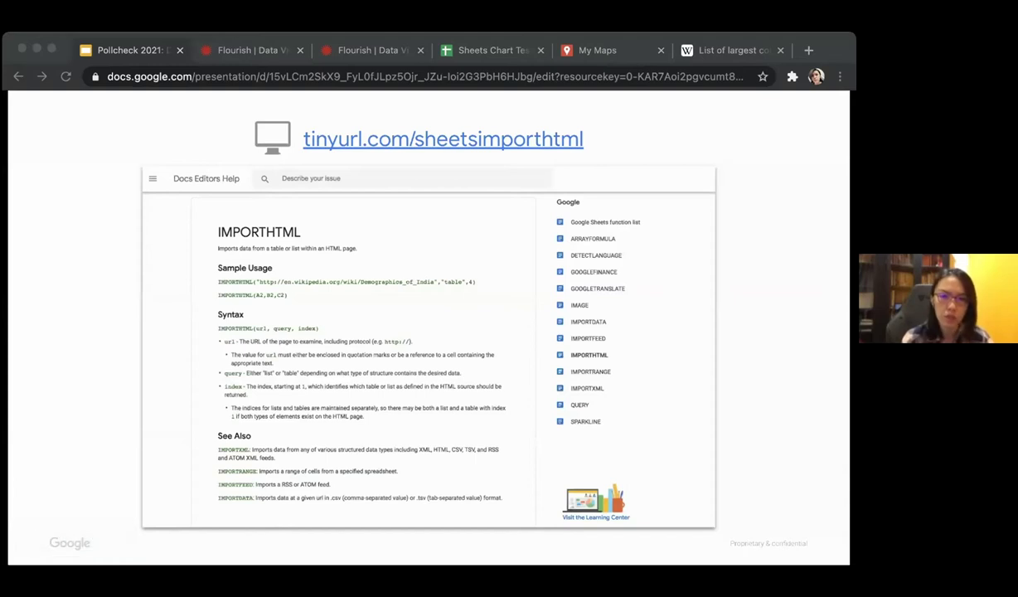
{"action": "left_click", "coordinate": [835, 50]}
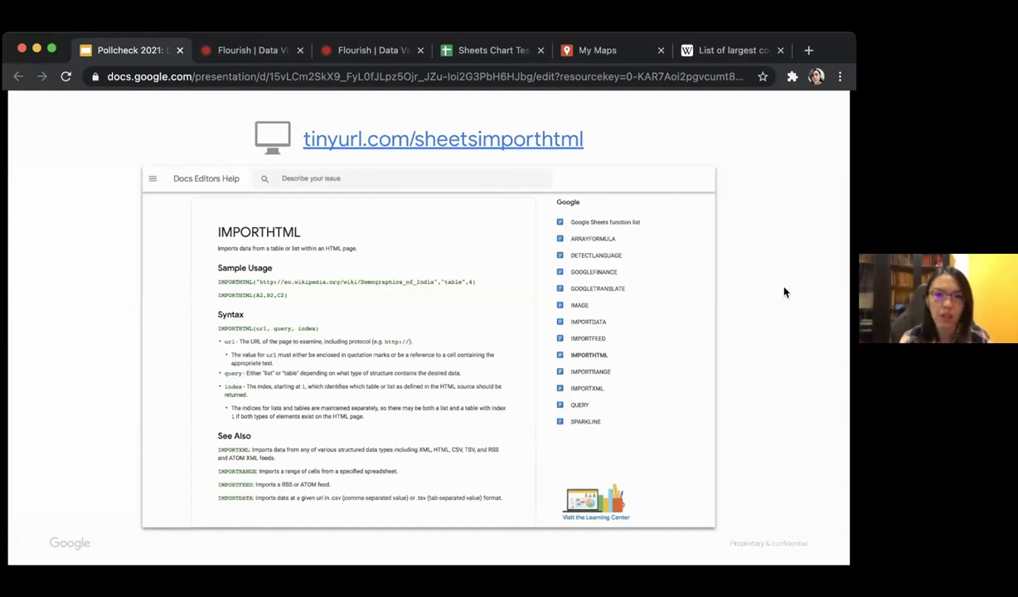
{"action": "key", "text": "Right"}
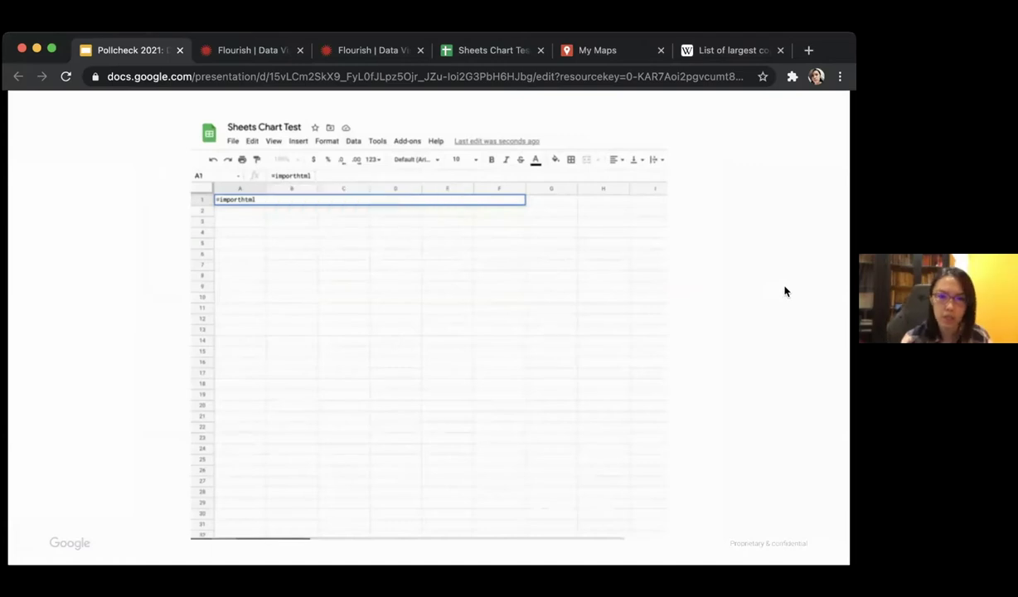
{"action": "key", "text": "Right"}
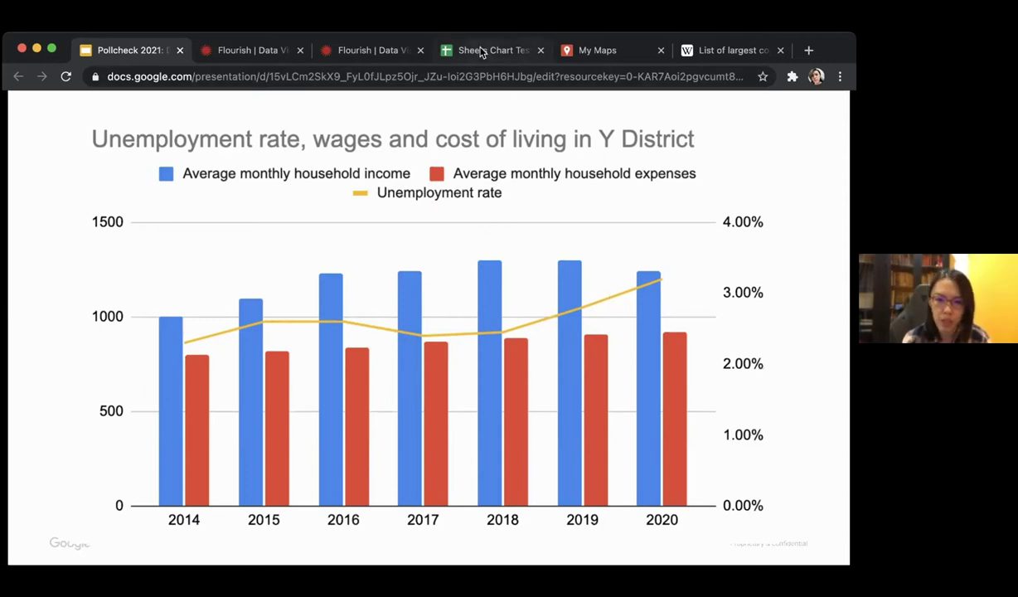
Switch to the Sheets Chart Test spreadsheet and open the "India sample unemployment" sheet.
{"action": "left_click", "coordinate": [483, 52]}
{"action": "left_click", "coordinate": [604, 550]}
{"action": "left_click", "coordinate": [603, 551]}
{"action": "left_click", "coordinate": [604, 550]}
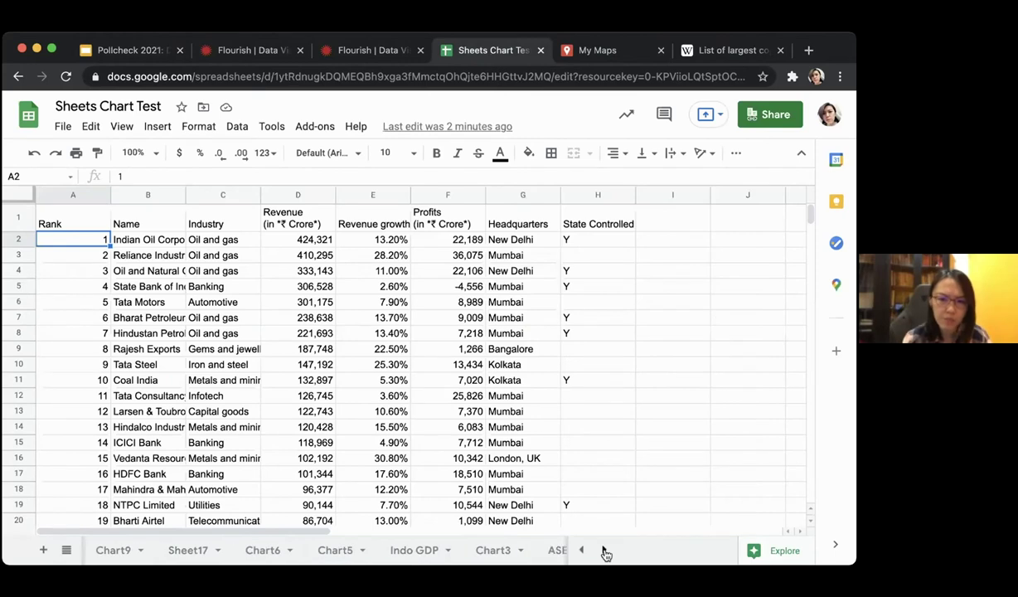
{"action": "left_click", "coordinate": [603, 551]}
{"action": "left_click", "coordinate": [603, 550]}
{"action": "left_click", "coordinate": [604, 550]}
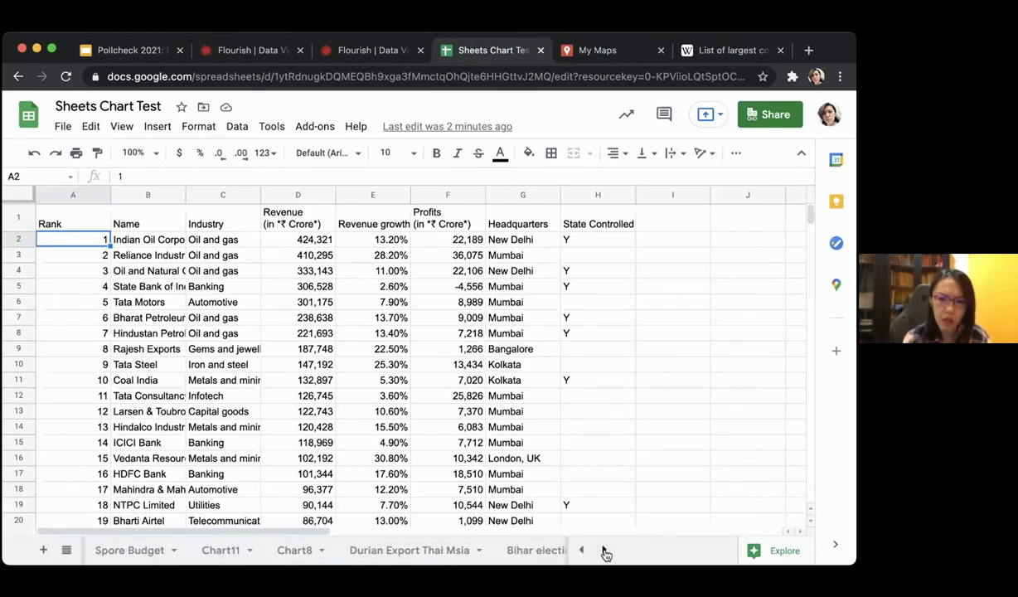
{"action": "left_click", "coordinate": [604, 551]}
{"action": "left_click", "coordinate": [603, 551]}
{"action": "left_click", "coordinate": [603, 550]}
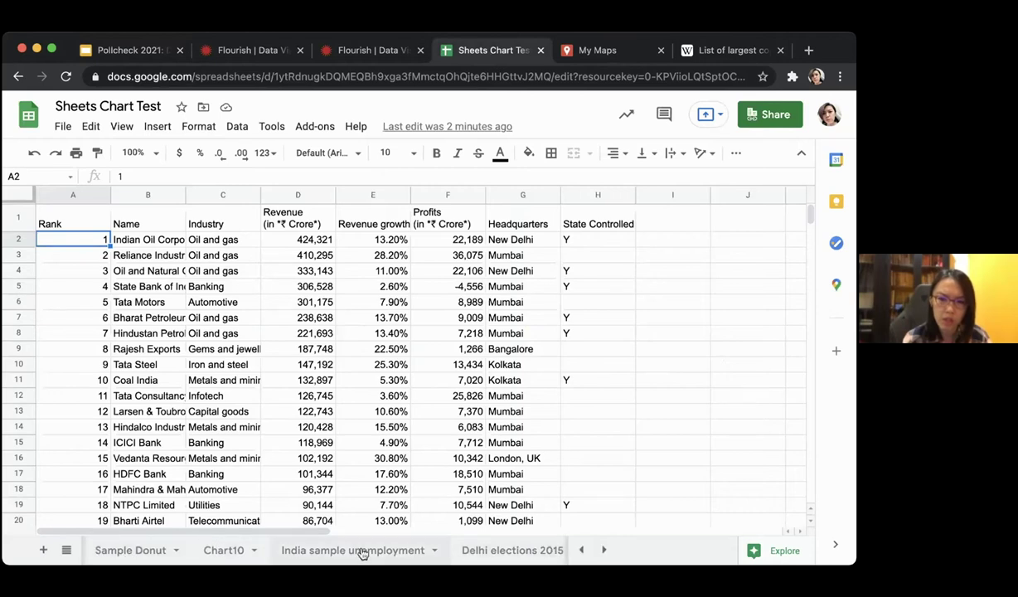
{"action": "left_click", "coordinate": [579, 554]}
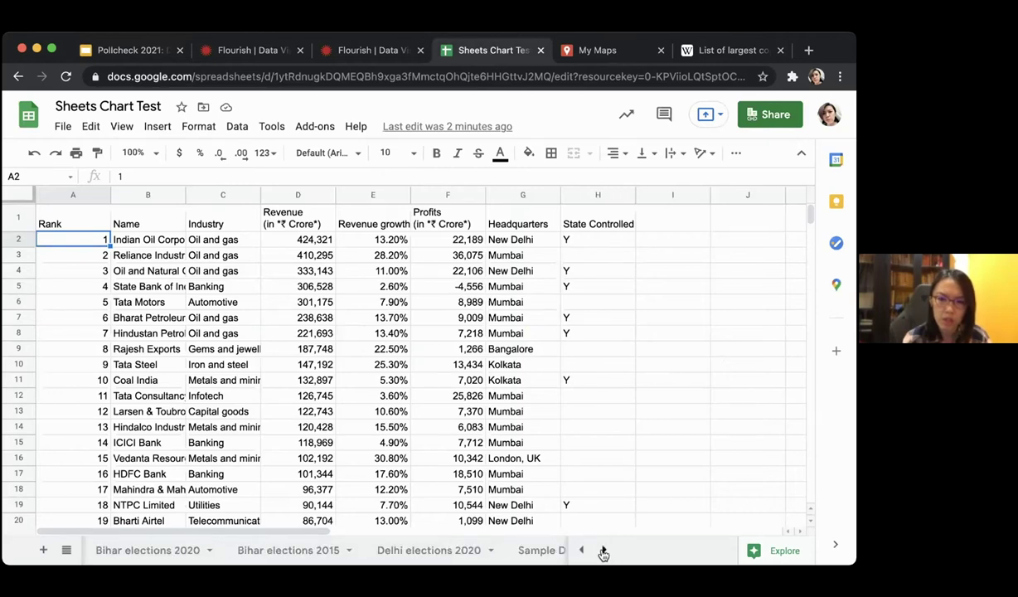
{"action": "left_click", "coordinate": [604, 551]}
{"action": "left_click", "coordinate": [606, 551]}
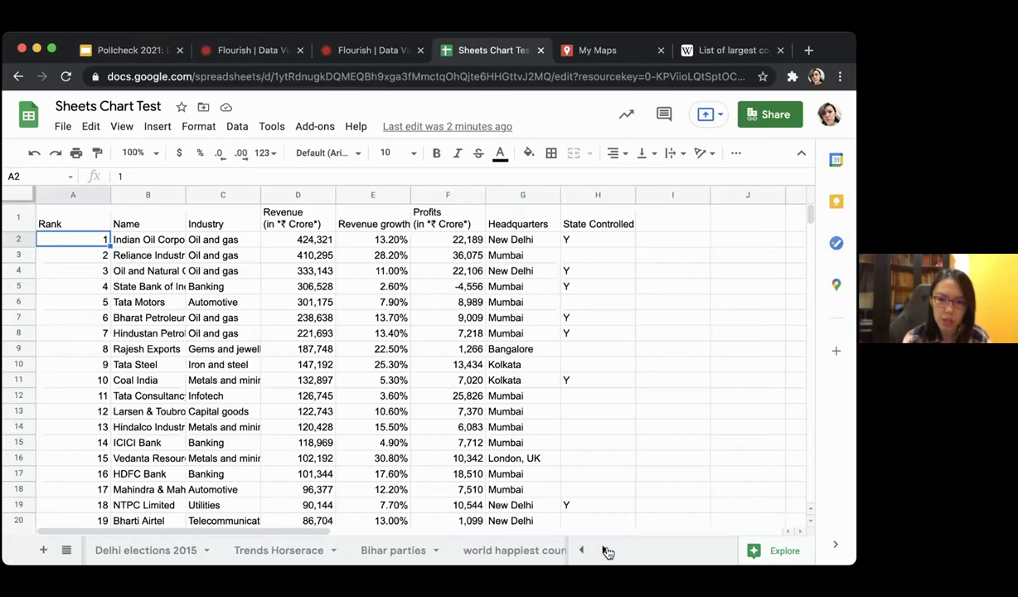
{"action": "left_click", "coordinate": [581, 550]}
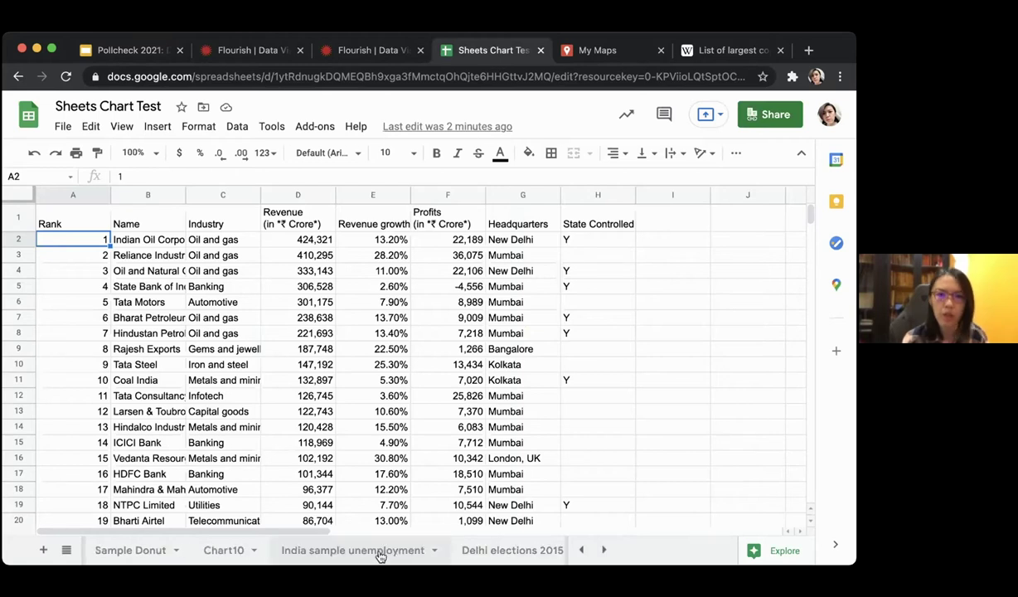
{"action": "left_click", "coordinate": [374, 552]}
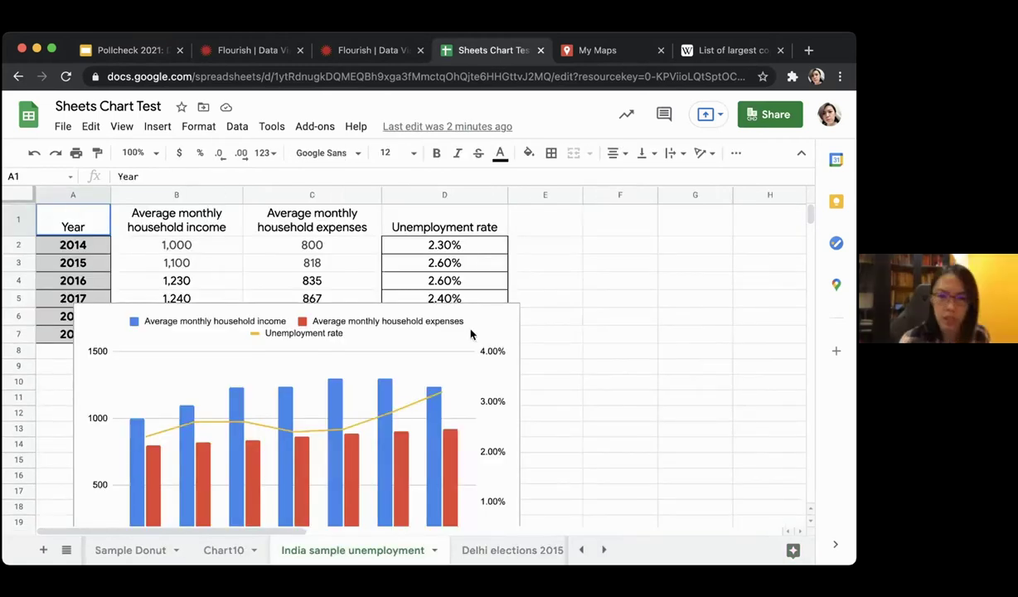
Move the existing combo chart around the sheet to compare it with its source data in A1:D8.
{"action": "scroll", "coordinate": [451, 314], "scroll_direction": "down", "scroll_amount": 1}
{"action": "left_click", "coordinate": [389, 288]}
{"action": "left_click_drag", "start_coordinate": [389, 287], "coordinate": [826, 255]}
{"action": "scroll", "coordinate": [286, 344], "scroll_direction": "up", "scroll_amount": 1}
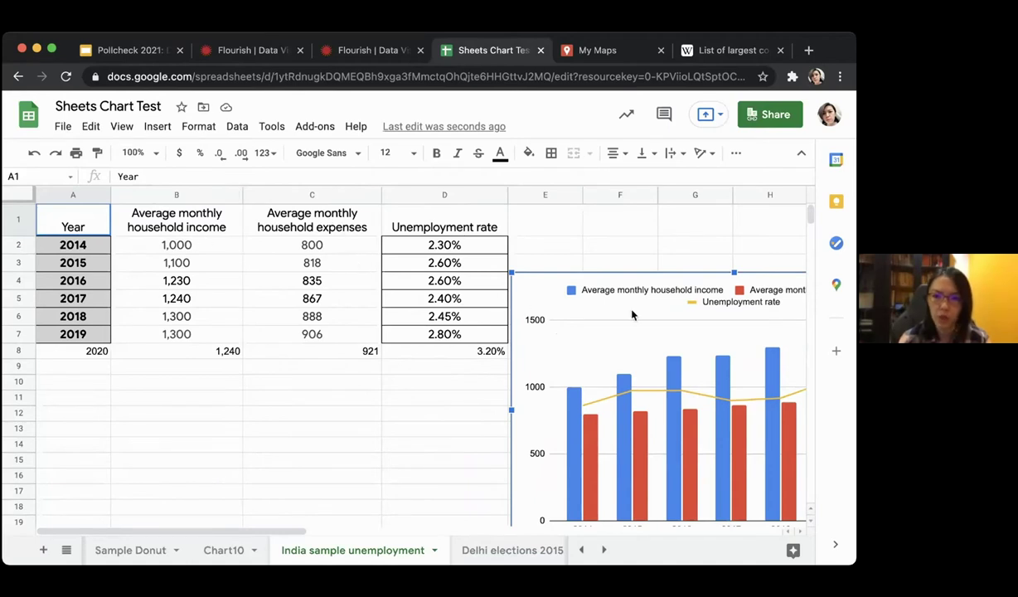
{"action": "left_click_drag", "start_coordinate": [569, 300], "coordinate": [313, 267]}
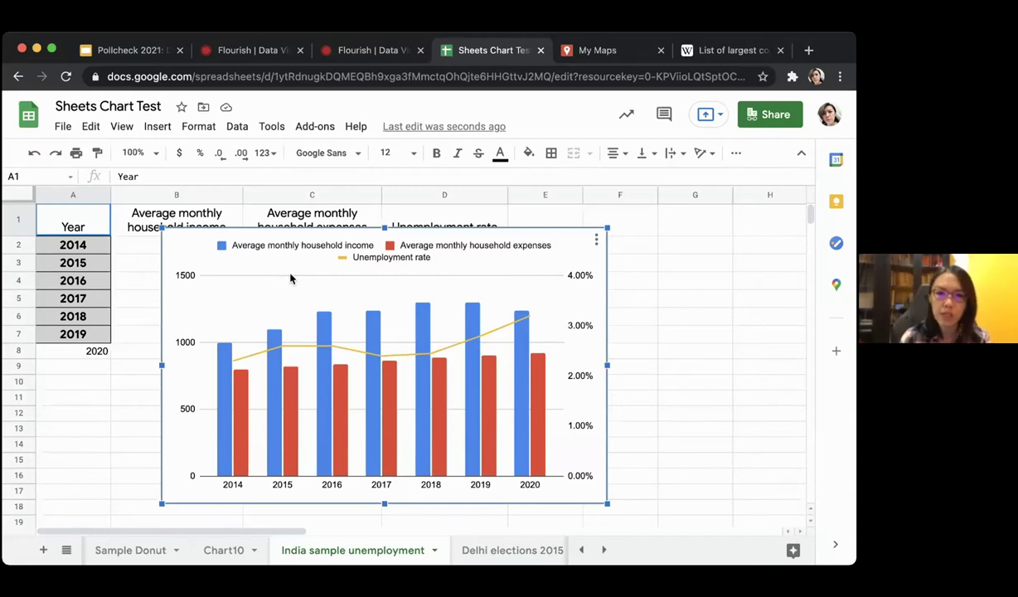
{"action": "left_click_drag", "start_coordinate": [300, 272], "coordinate": [336, 286]}
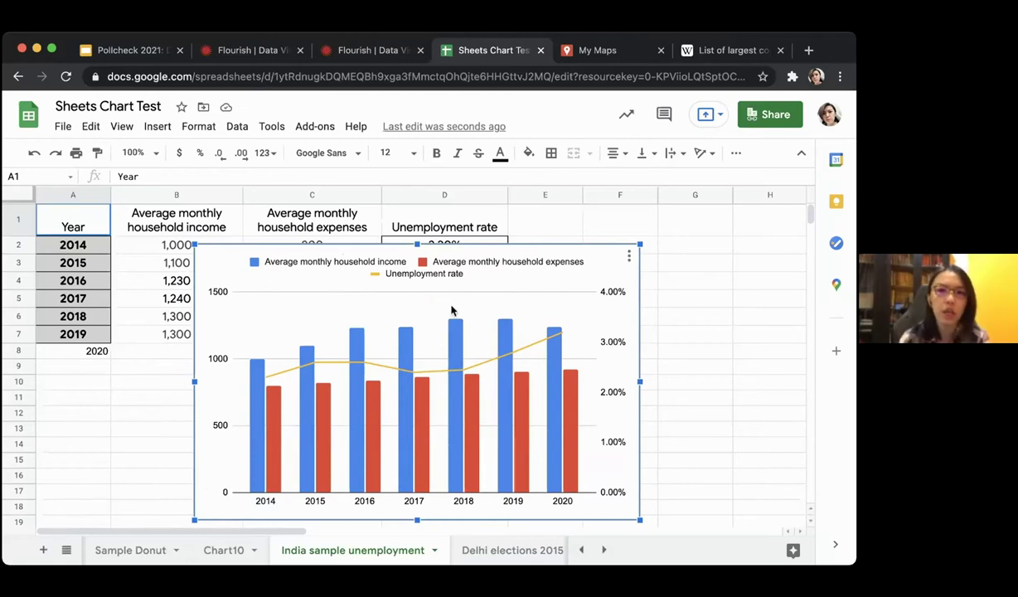
{"action": "left_click_drag", "start_coordinate": [437, 293], "coordinate": [592, 291]}
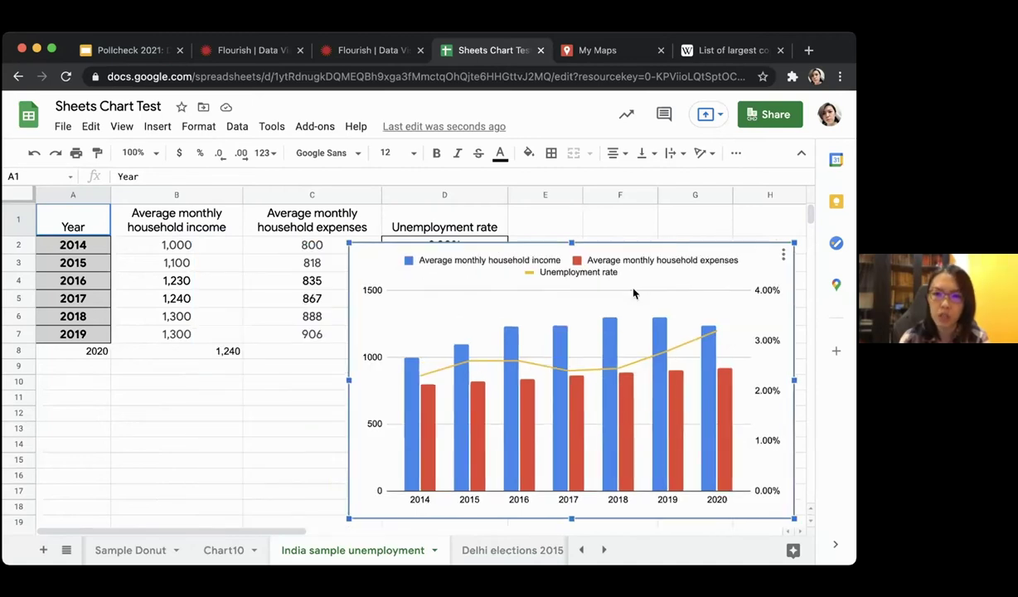
{"action": "right_click", "coordinate": [634, 292]}
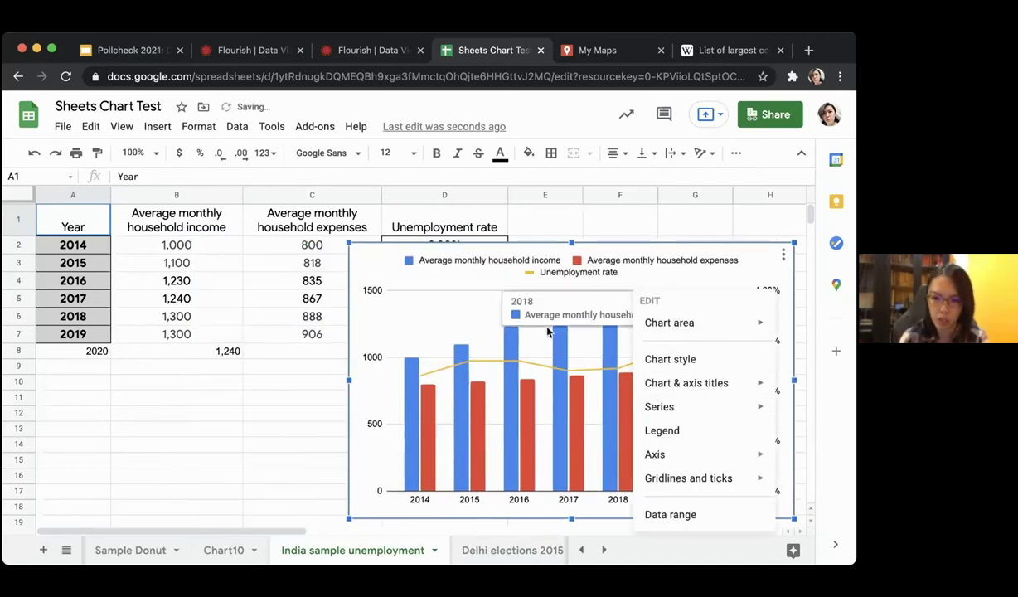
{"action": "left_click", "coordinate": [490, 301]}
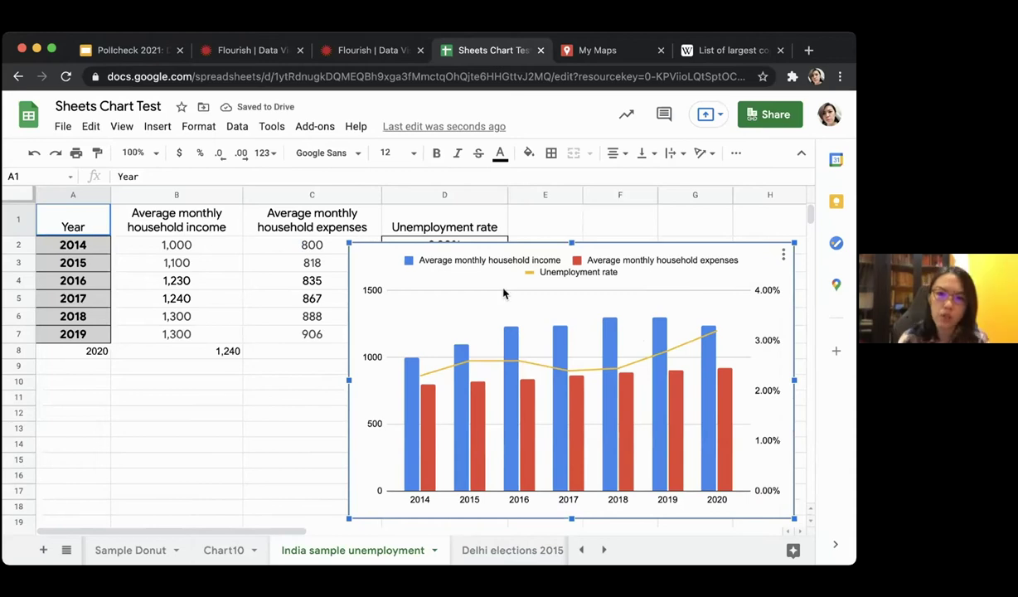
Delete the existing combo chart from the "India sample unemployment" sheet.
{"action": "left_click_drag", "start_coordinate": [410, 284], "coordinate": [329, 262]}
{"action": "left_click", "coordinate": [236, 367]}
{"action": "left_click", "coordinate": [423, 294]}
{"action": "key", "text": "Delete"}
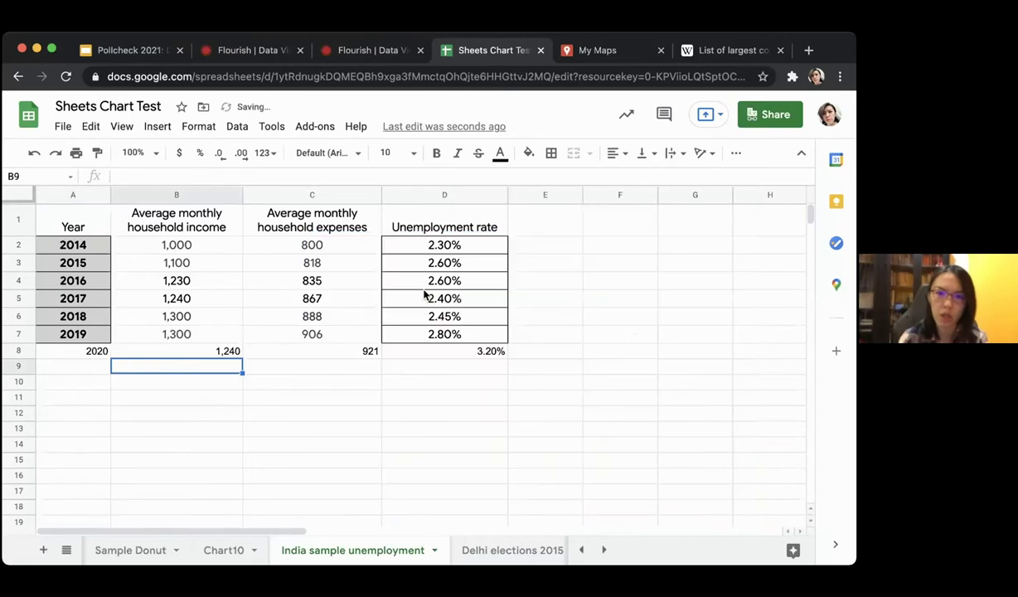
Insert a chart based on the year, income, expenses and unemployment data in A1:D8.
{"action": "left_click", "coordinate": [85, 224]}
{"action": "left_click_drag", "start_coordinate": [80, 224], "coordinate": [467, 354]}
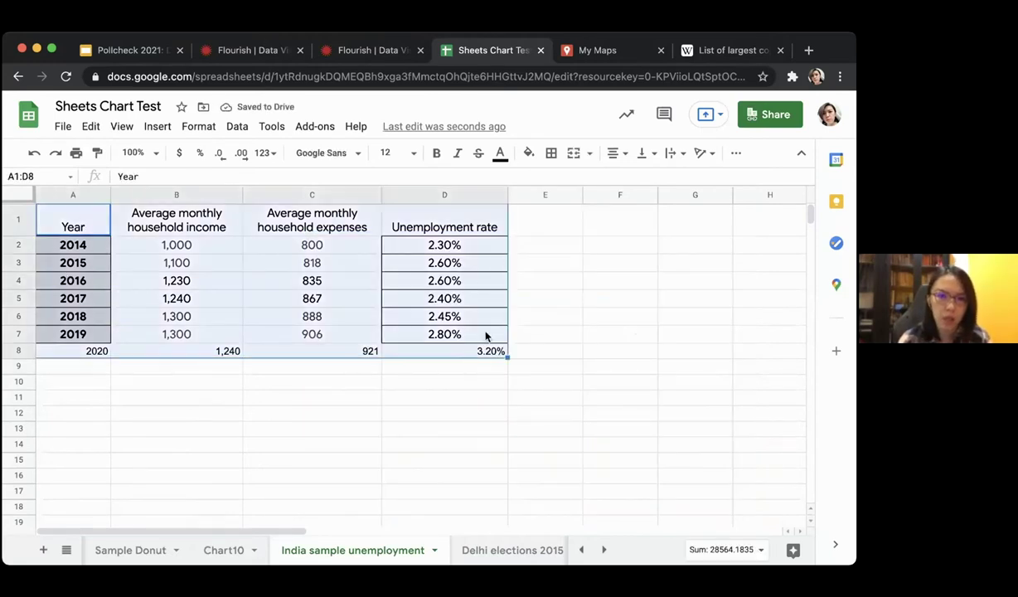
{"action": "left_click", "coordinate": [157, 129]}
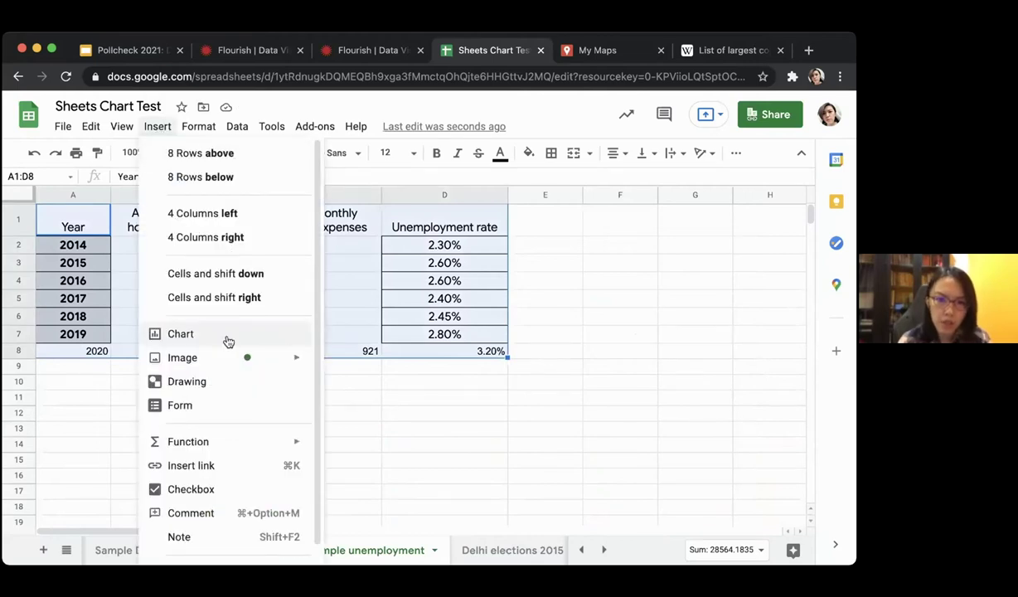
{"action": "key", "text": "Escape"}
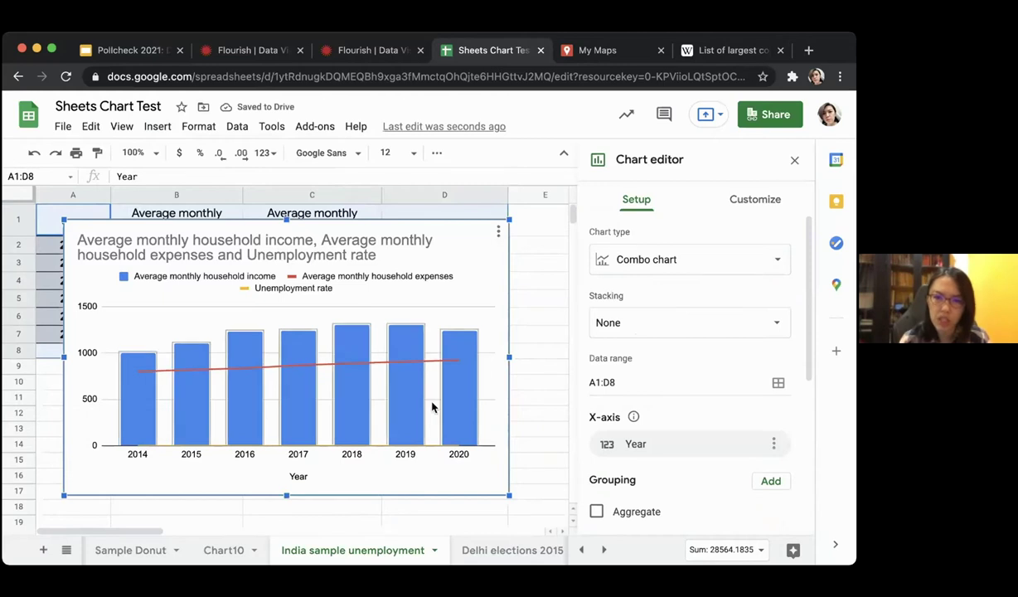
Browse the available chart types and choose the combo chart for the new chart.
{"action": "left_click", "coordinate": [719, 262]}
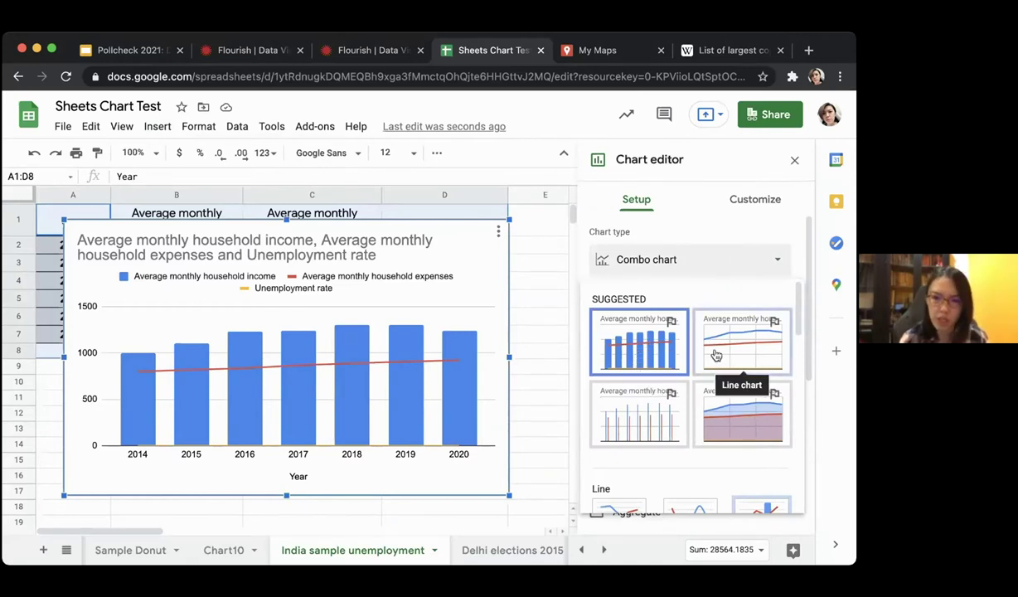
{"action": "left_click", "coordinate": [779, 259]}
{"action": "left_click", "coordinate": [748, 258]}
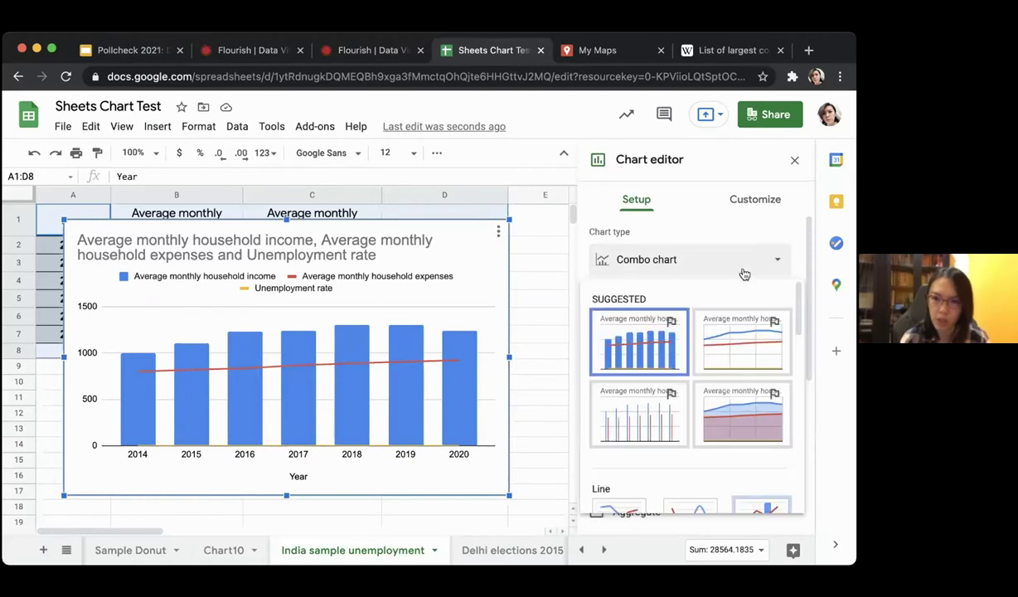
{"action": "scroll", "coordinate": [693, 431], "scroll_direction": "down", "scroll_amount": 5}
{"action": "scroll", "coordinate": [693, 439], "scroll_direction": "up", "scroll_amount": 5}
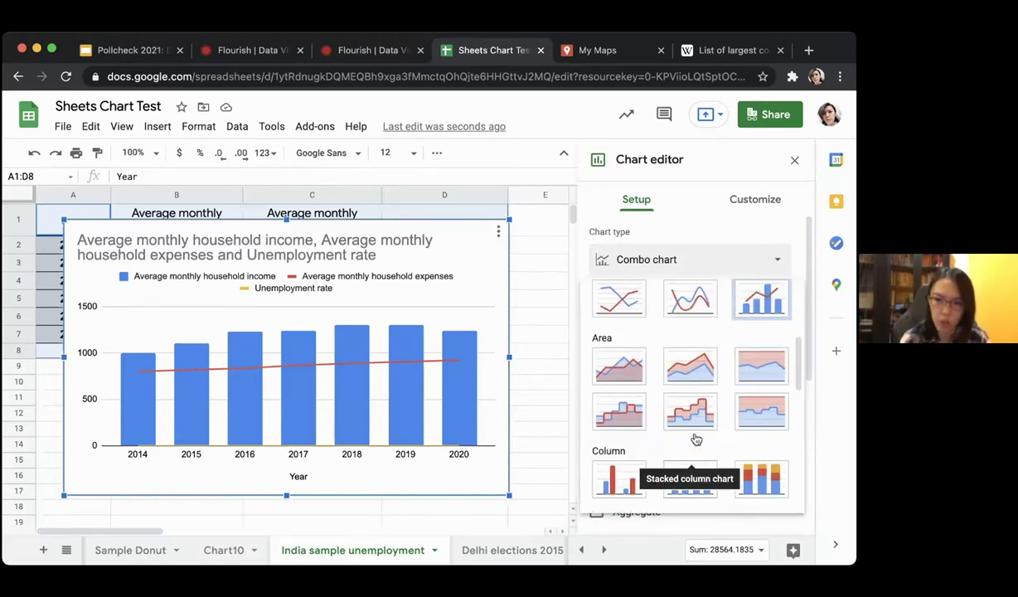
{"action": "scroll", "coordinate": [667, 393], "scroll_direction": "down", "scroll_amount": 3}
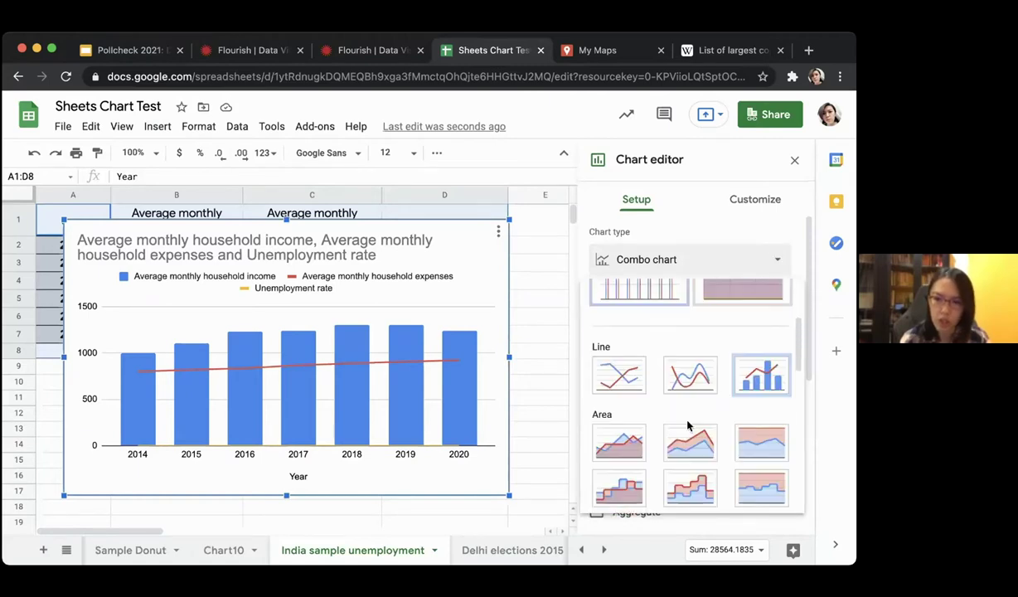
{"action": "left_click", "coordinate": [766, 381]}
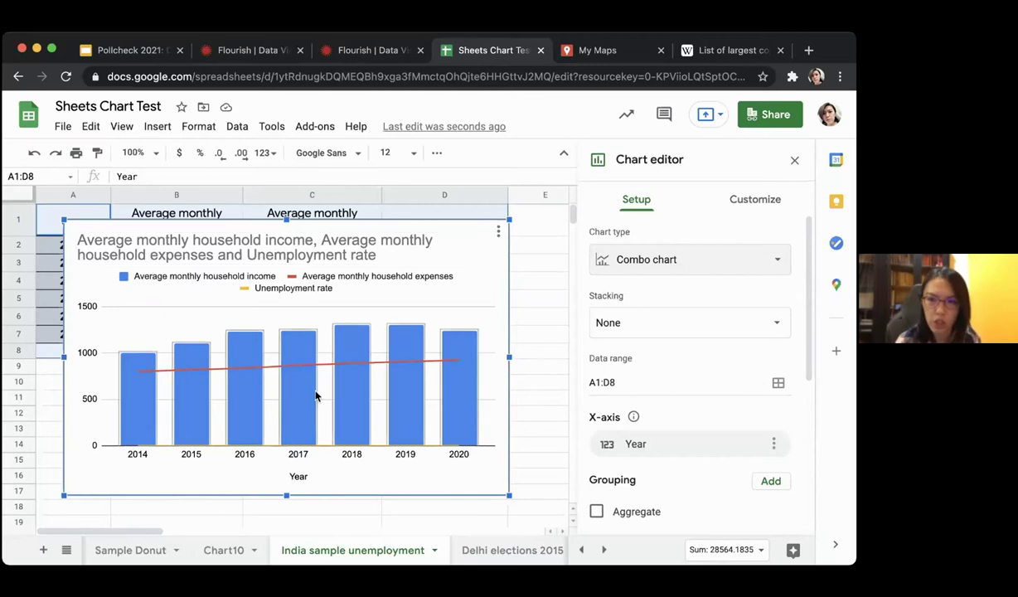
Review the chart's series, header and label settings, and open its customization options.
{"action": "scroll", "coordinate": [721, 374], "scroll_direction": "down", "scroll_amount": 5}
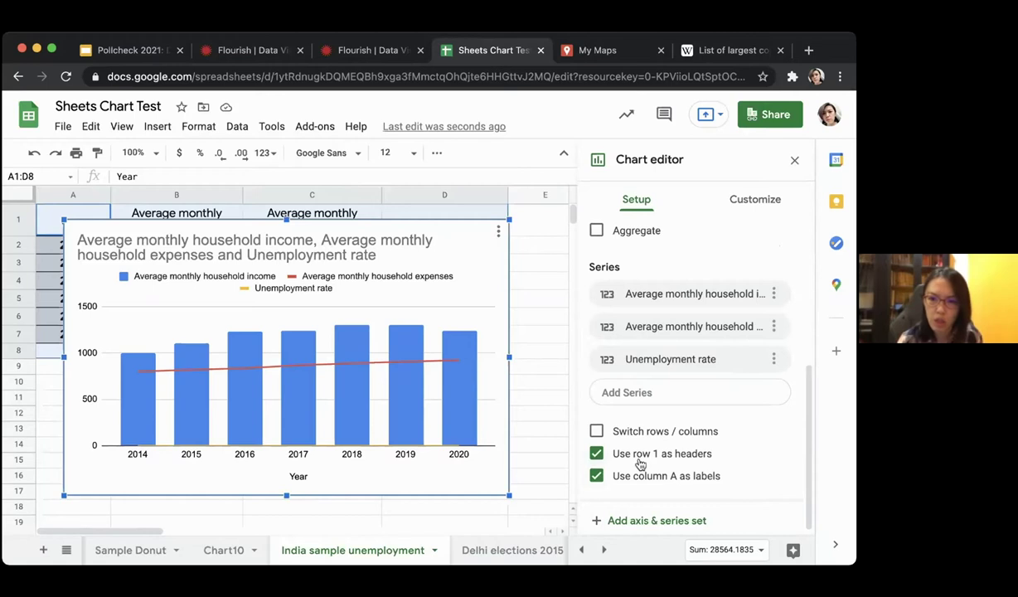
{"action": "scroll", "coordinate": [762, 441], "scroll_direction": "down", "scroll_amount": 1}
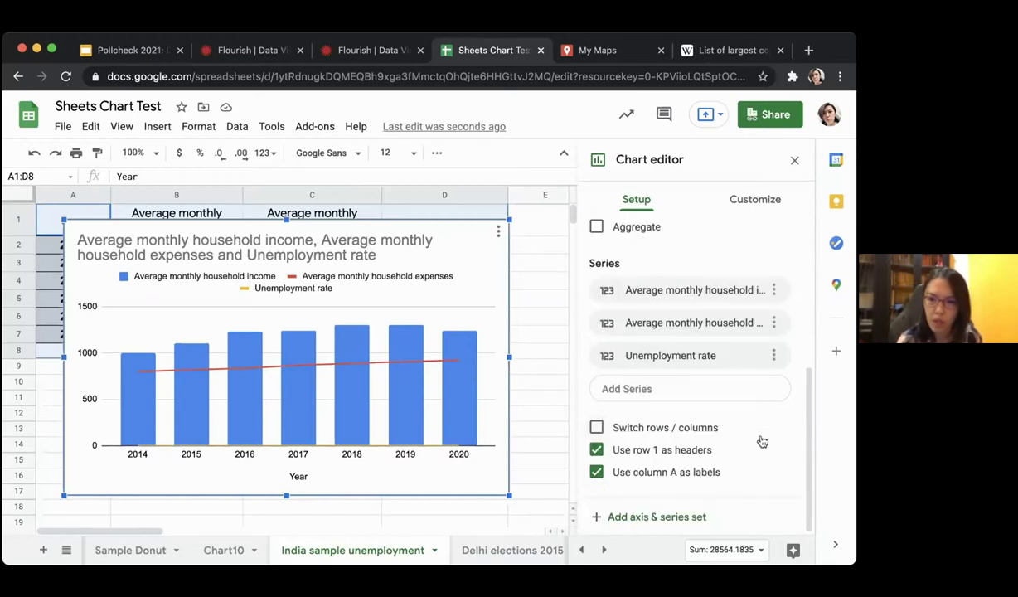
{"action": "scroll", "coordinate": [758, 441], "scroll_direction": "up", "scroll_amount": 5}
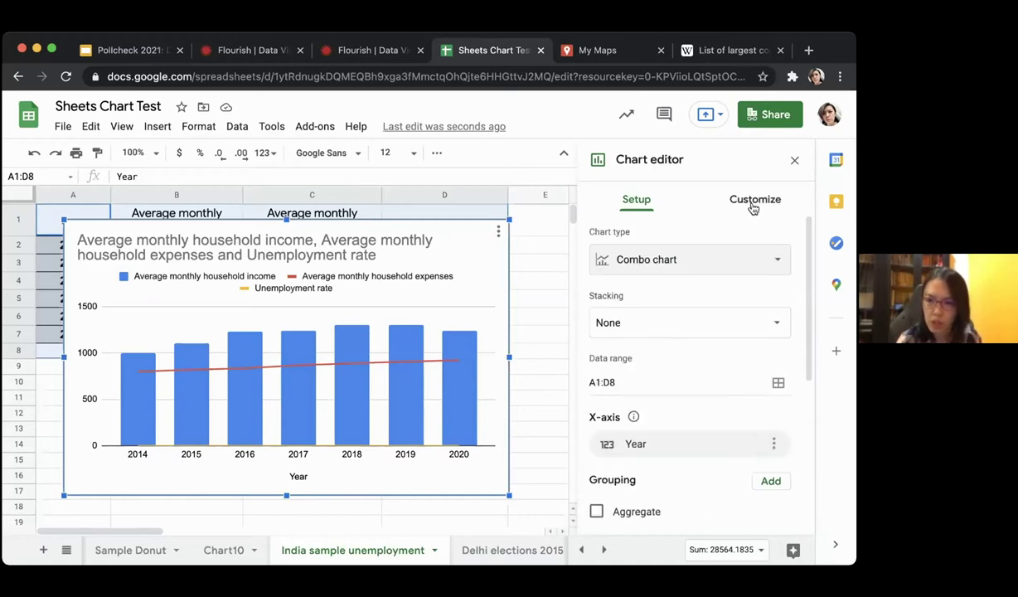
{"action": "left_click", "coordinate": [754, 205]}
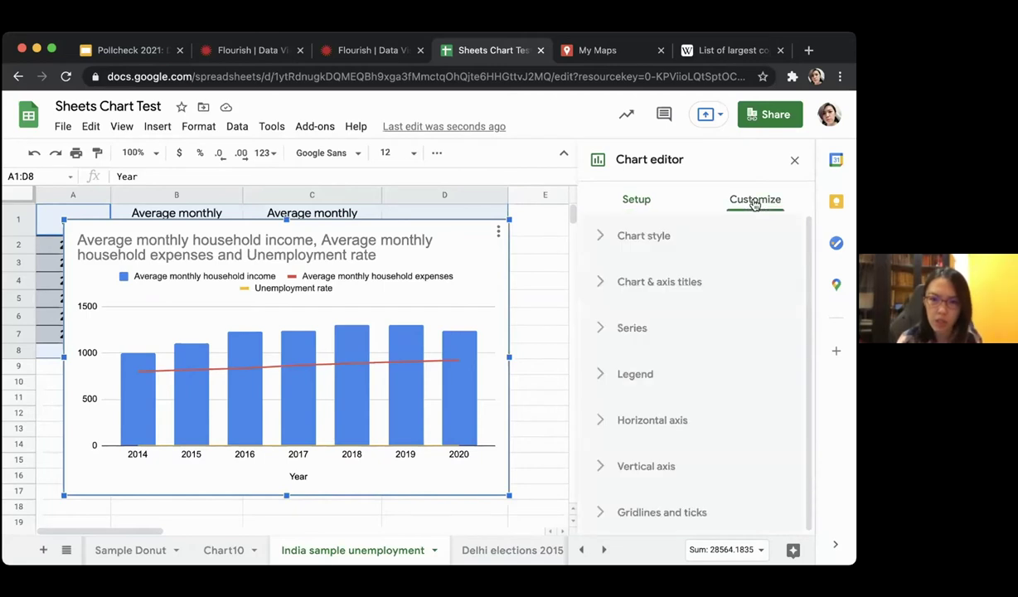
Replace the chart title with "Y District Unemployment rate against income and expense".
{"action": "left_click", "coordinate": [597, 239]}
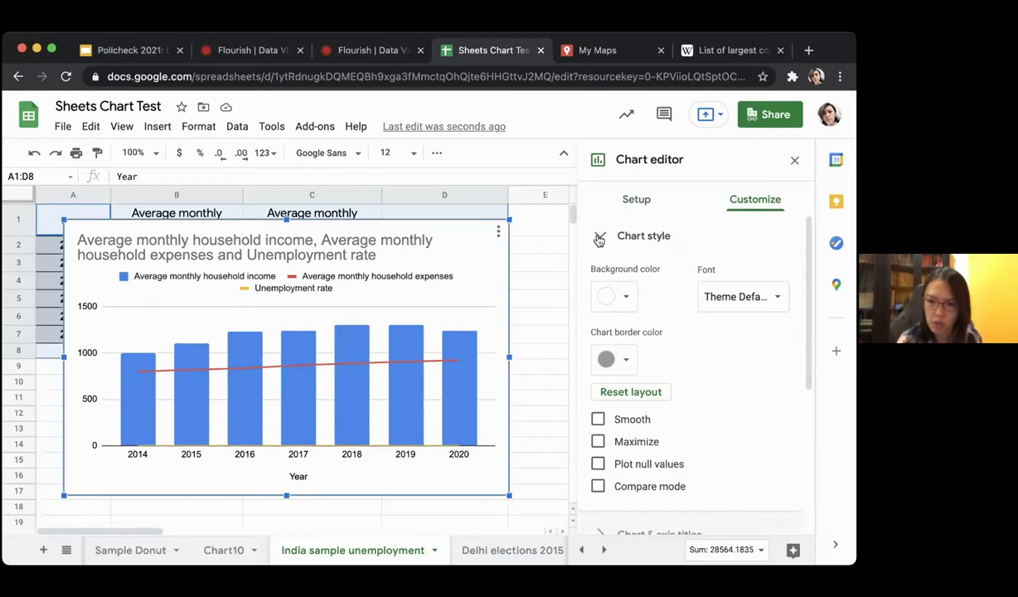
{"action": "left_click", "coordinate": [598, 239]}
{"action": "left_click", "coordinate": [600, 281]}
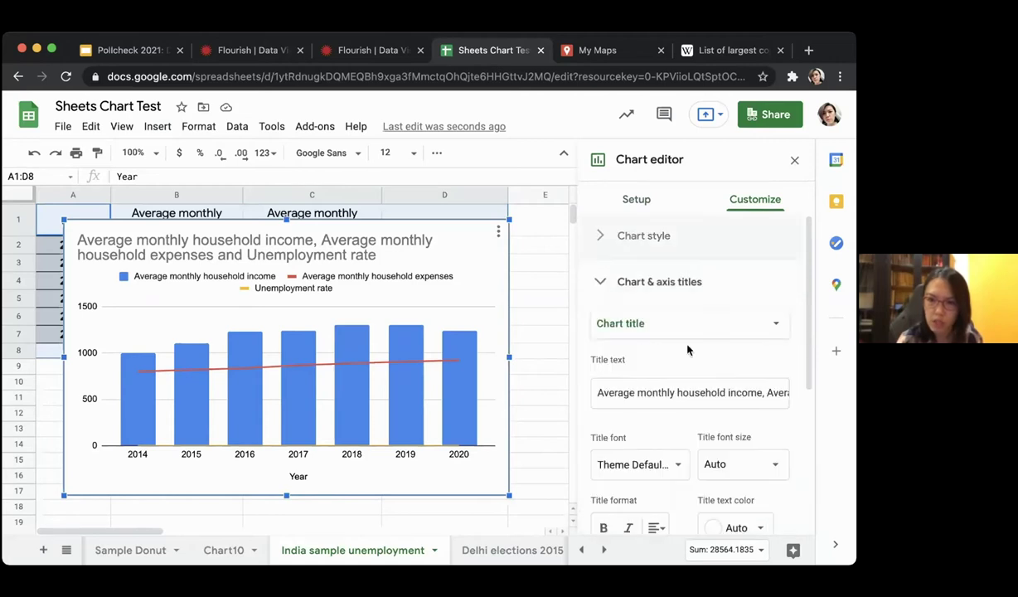
{"action": "scroll", "coordinate": [675, 402], "scroll_direction": "down", "scroll_amount": 1}
{"action": "left_click", "coordinate": [656, 364]}
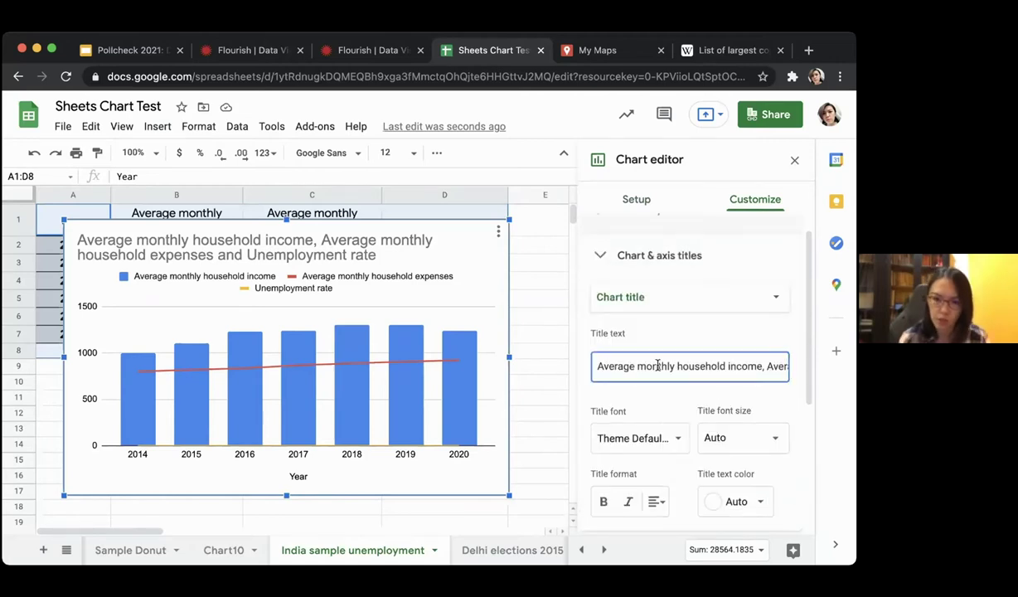
{"action": "triple_click", "coordinate": [657, 365]}
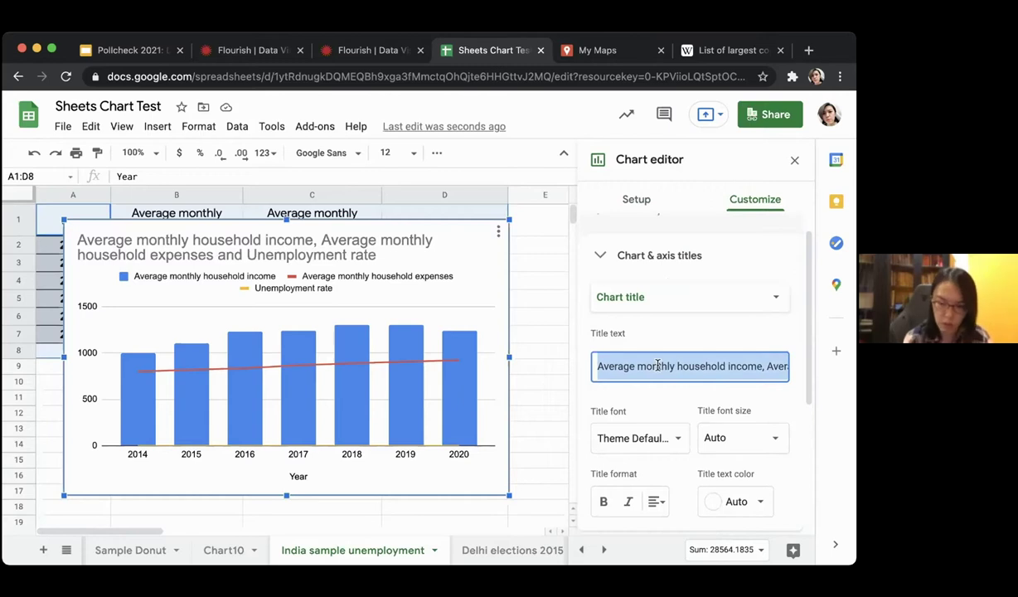
{"action": "key", "text": "BackSpace"}
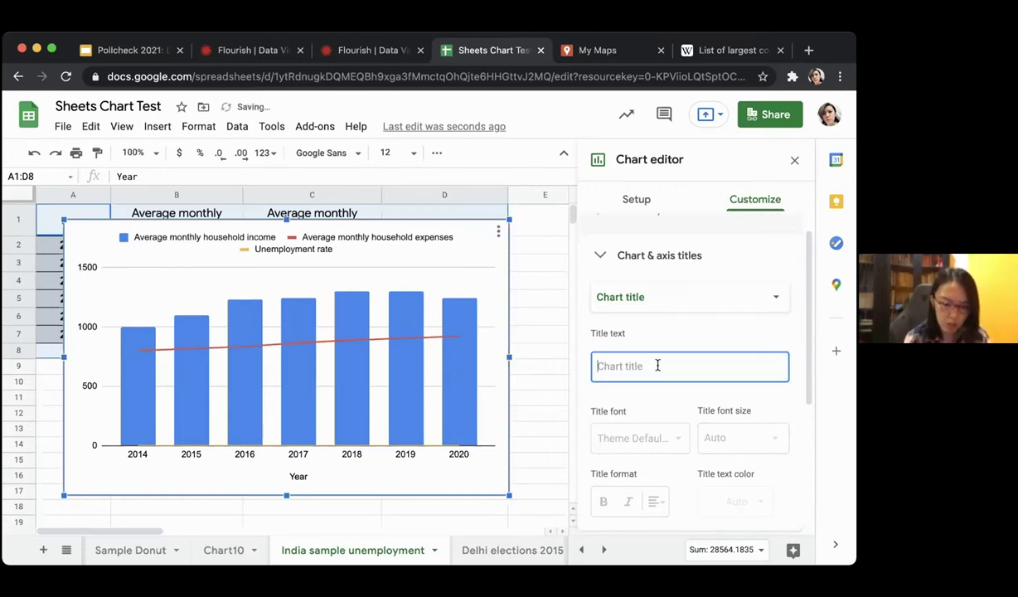
{"action": "type", "text": "Y District "}
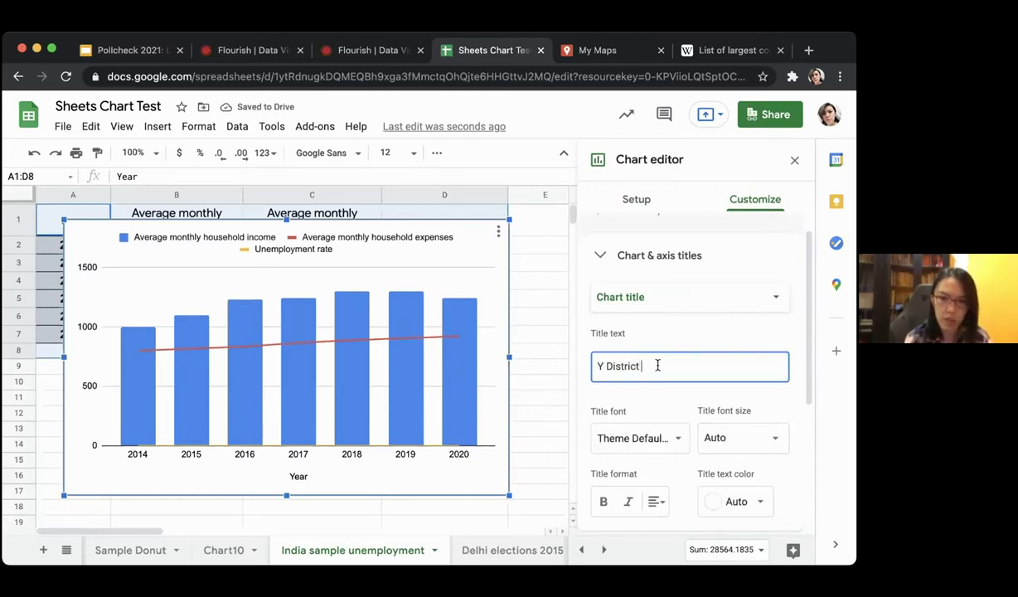
{"action": "type", "text": "Unemplo"}
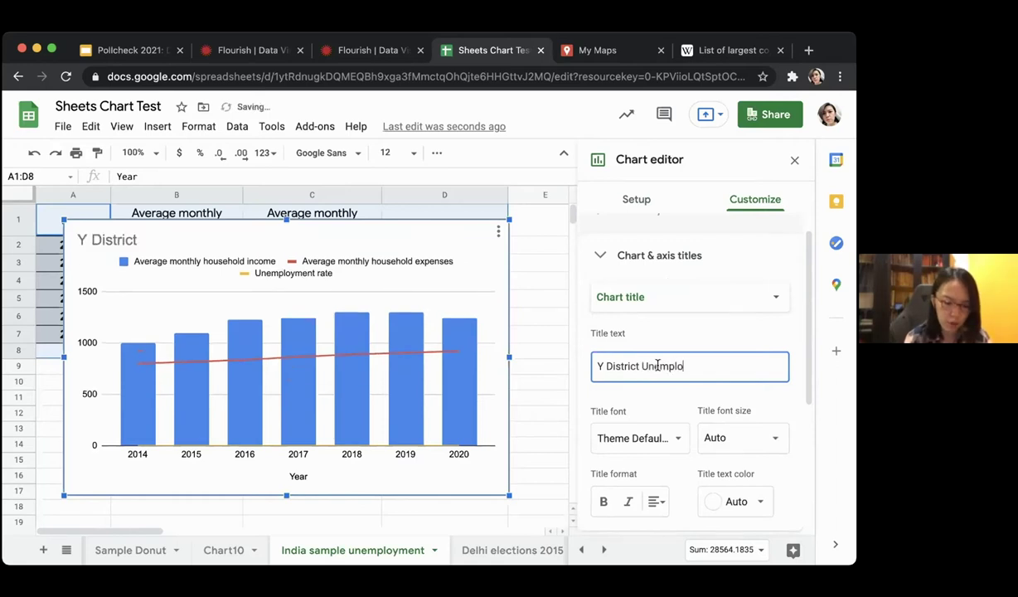
{"action": "type", "text": "yment rate against "}
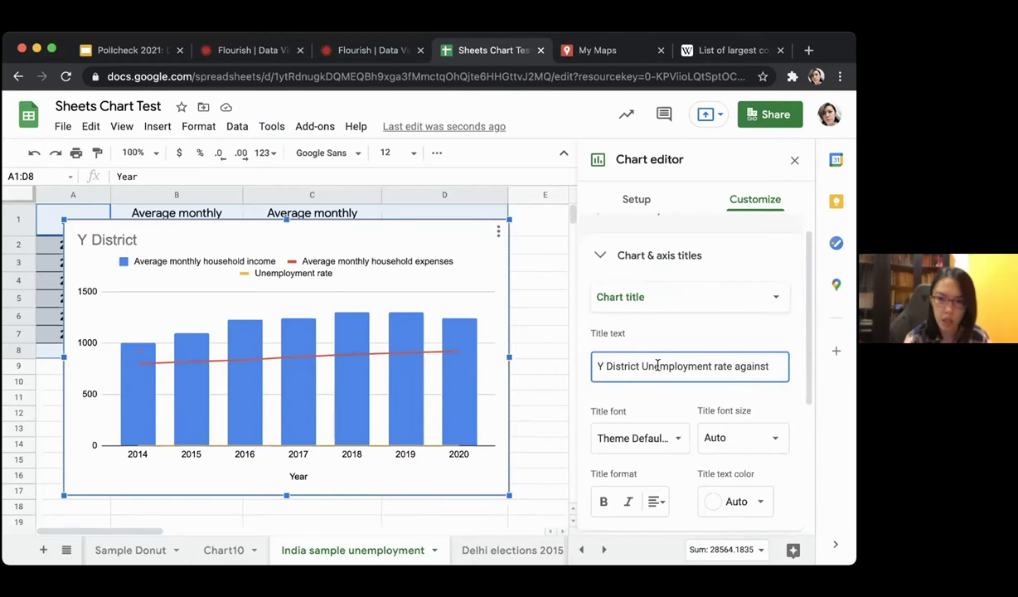
{"action": "type", "text": "income"}
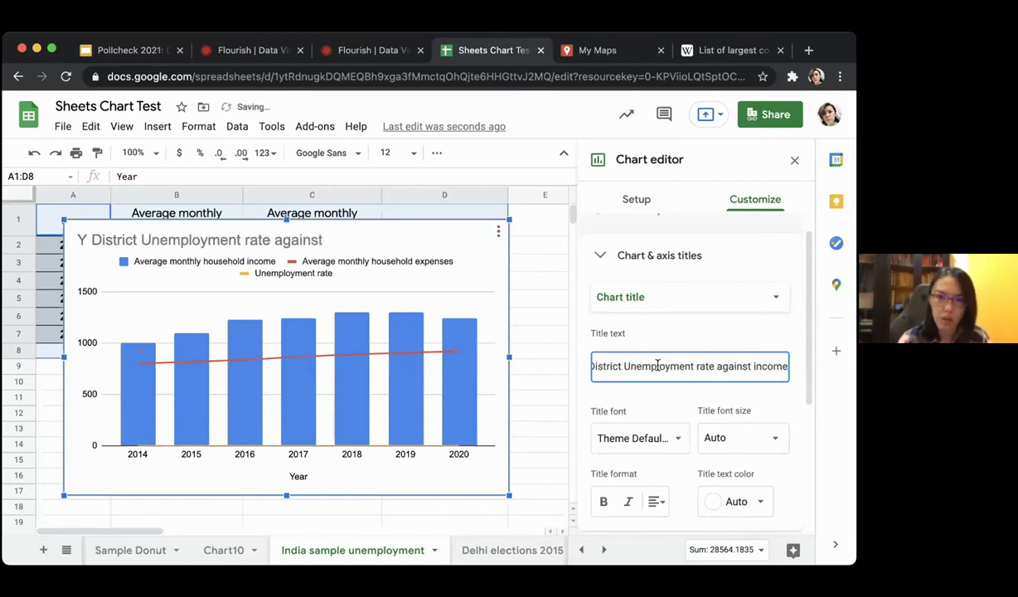
{"action": "type", "text": " and expense"}
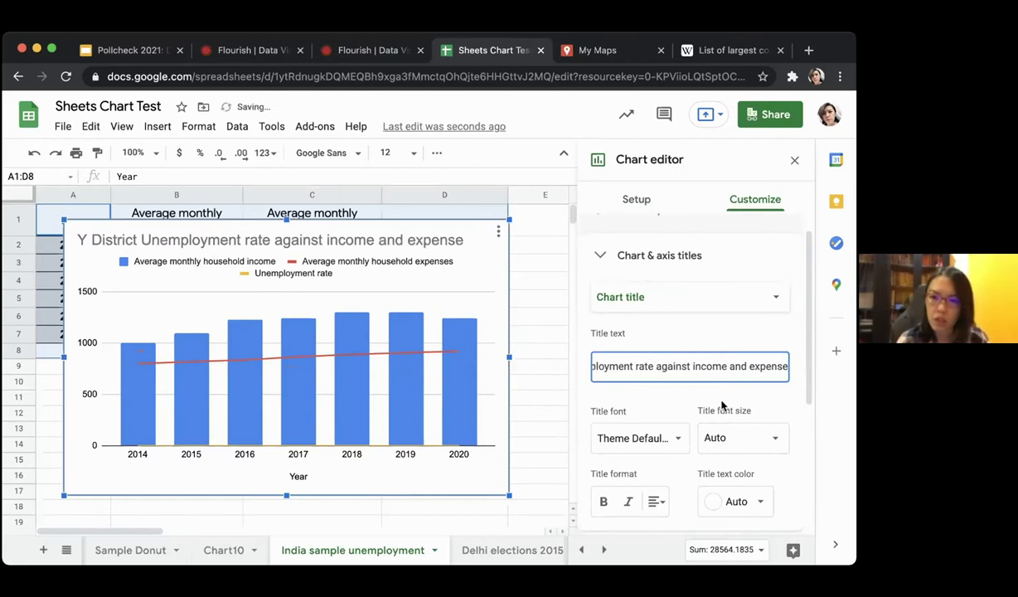
{"action": "left_click", "coordinate": [756, 404]}
Examine the chart's series settings and the format types available for all series.
{"action": "scroll", "coordinate": [756, 403], "scroll_direction": "down", "scroll_amount": 3}
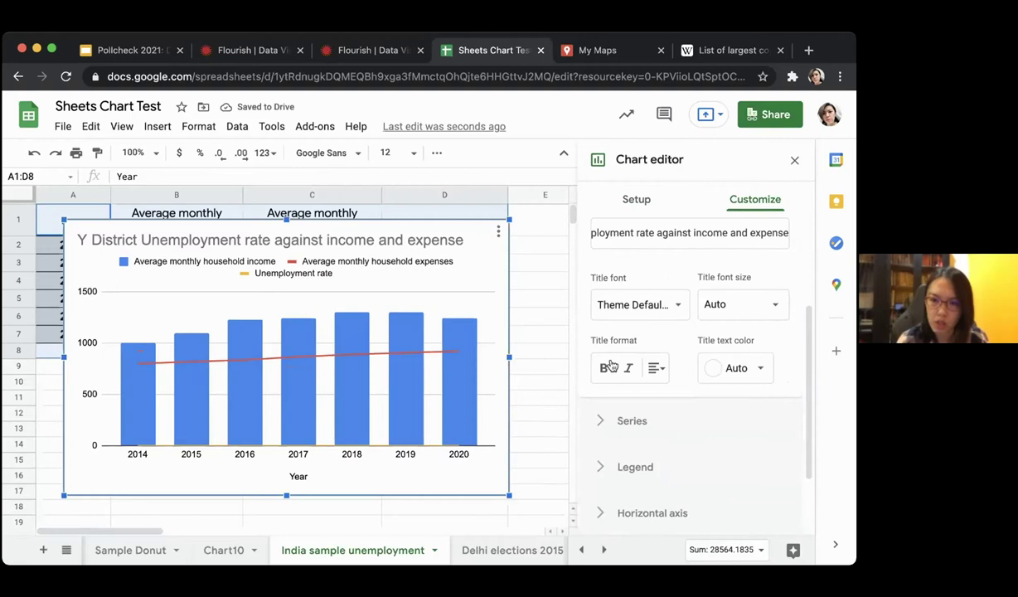
{"action": "scroll", "coordinate": [700, 396], "scroll_direction": "down", "scroll_amount": 1}
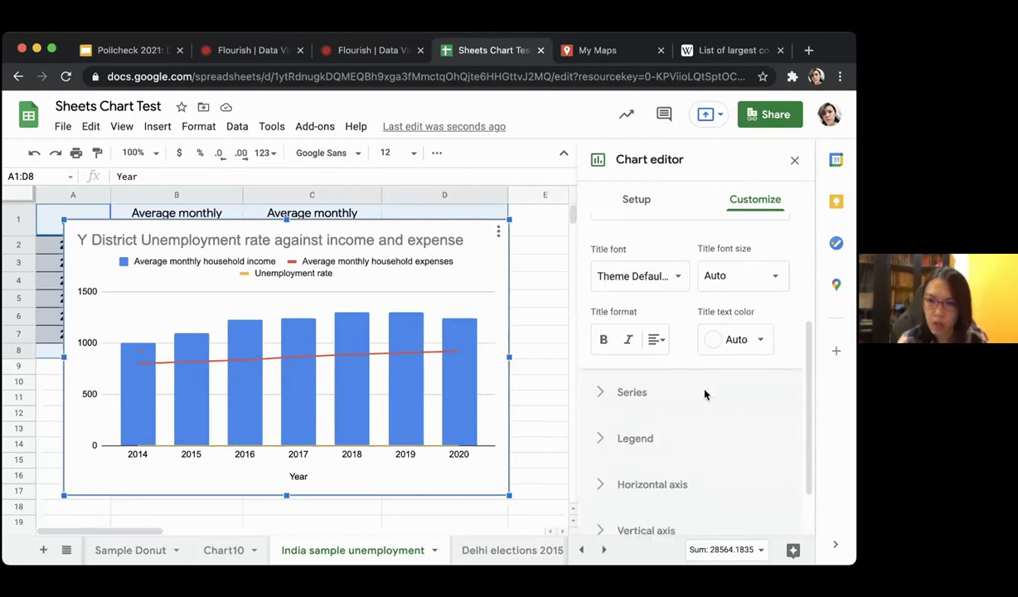
{"action": "left_click", "coordinate": [606, 379]}
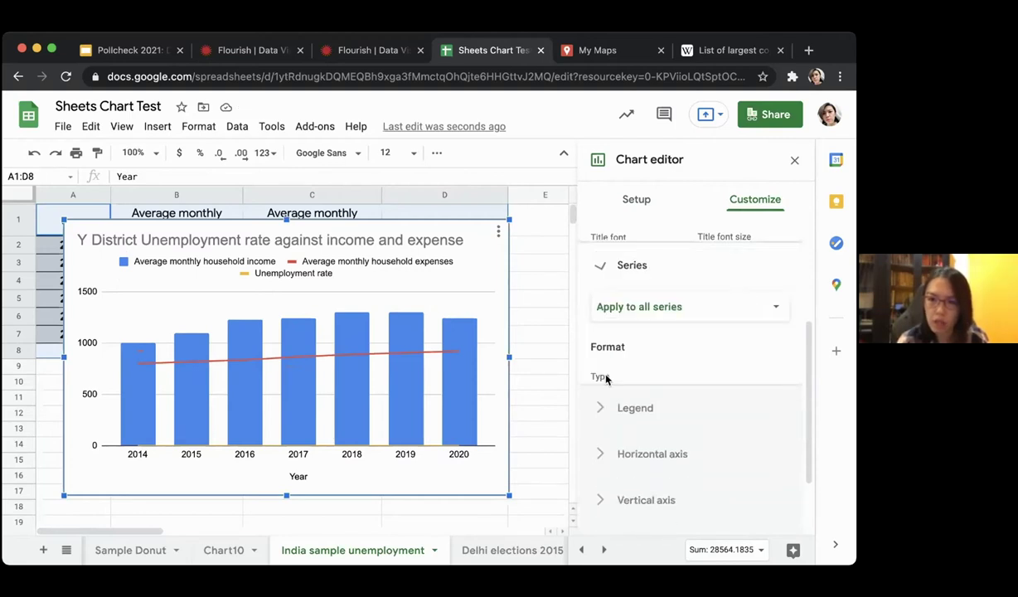
{"action": "scroll", "coordinate": [711, 411], "scroll_direction": "down", "scroll_amount": 2}
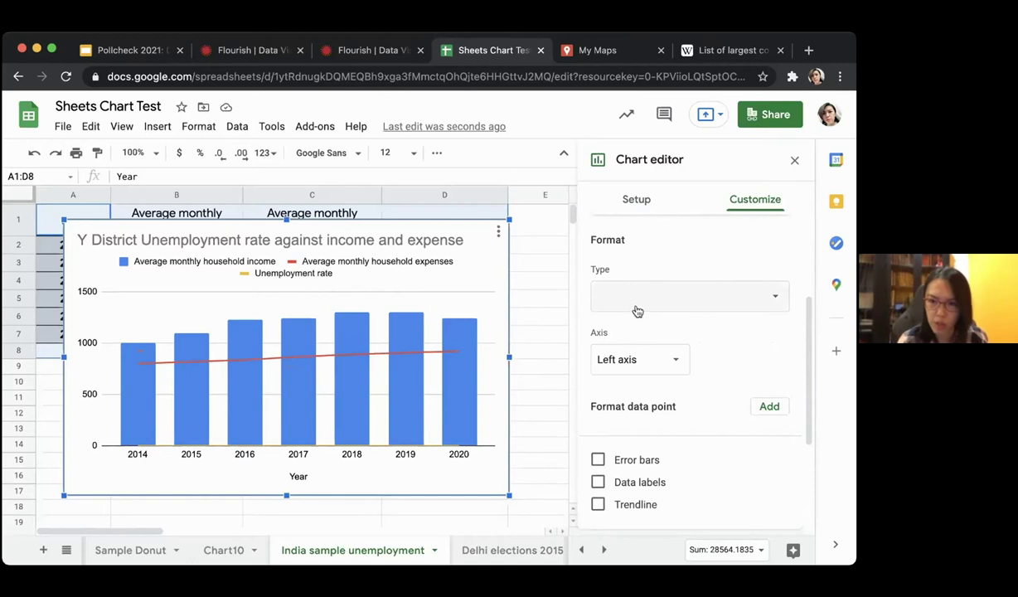
{"action": "left_click", "coordinate": [737, 307]}
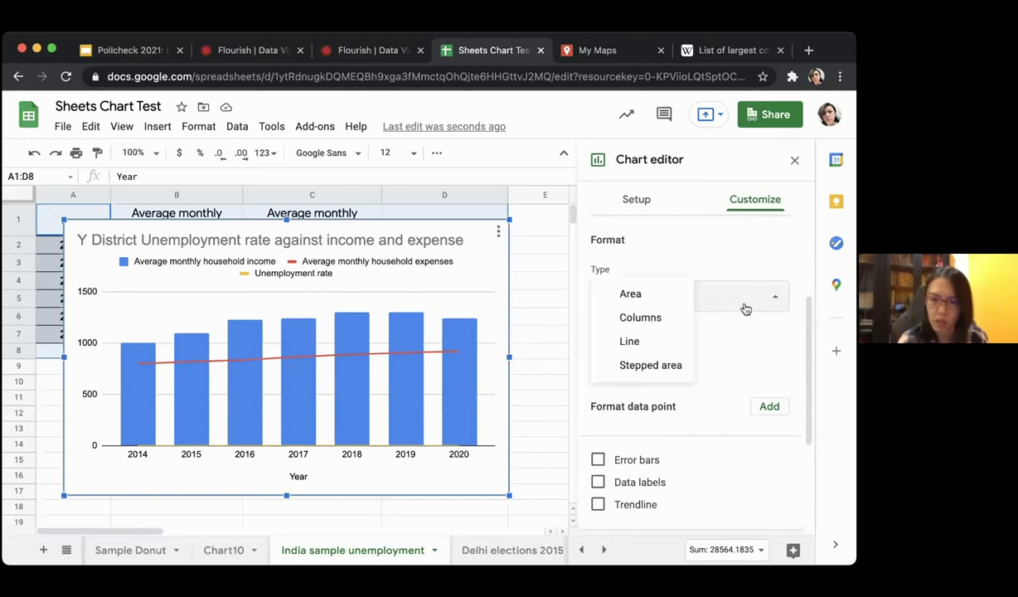
{"action": "left_click", "coordinate": [738, 308]}
{"action": "left_click", "coordinate": [742, 308]}
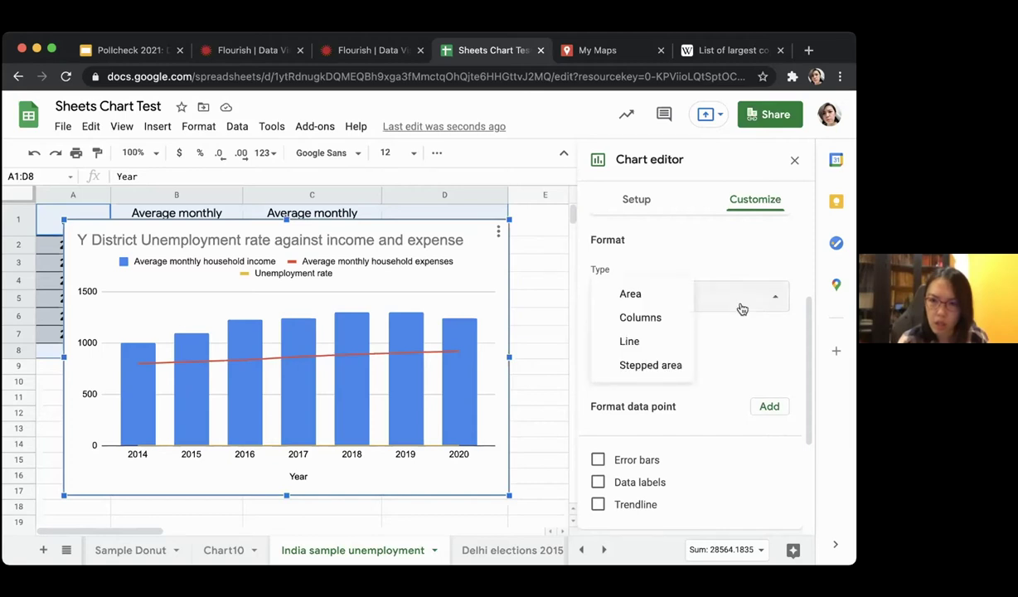
{"action": "left_click", "coordinate": [758, 351]}
{"action": "scroll", "coordinate": [754, 353], "scroll_direction": "up", "scroll_amount": 2}
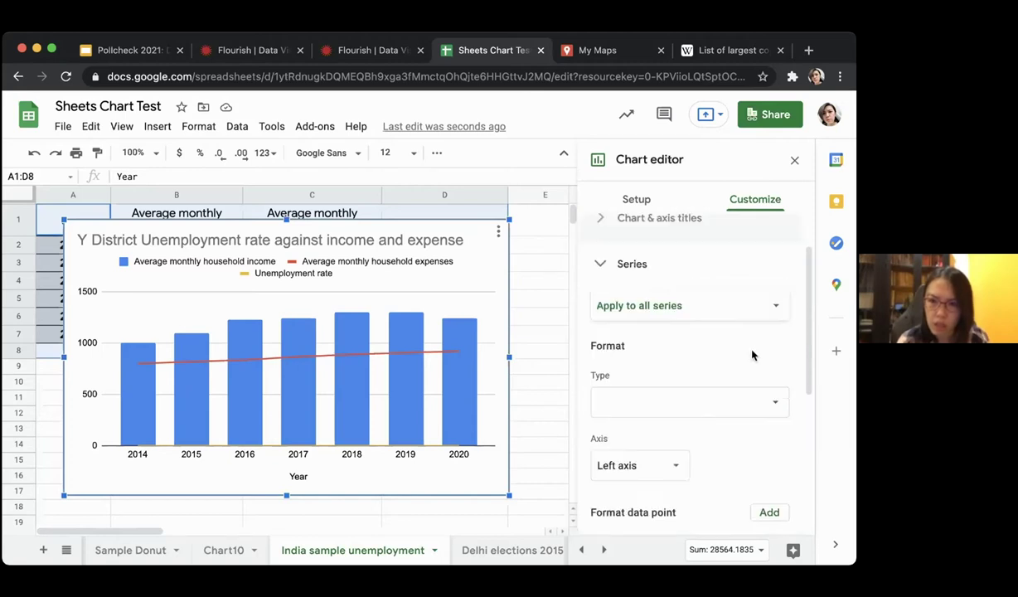
{"action": "scroll", "coordinate": [705, 282], "scroll_direction": "up", "scroll_amount": 1}
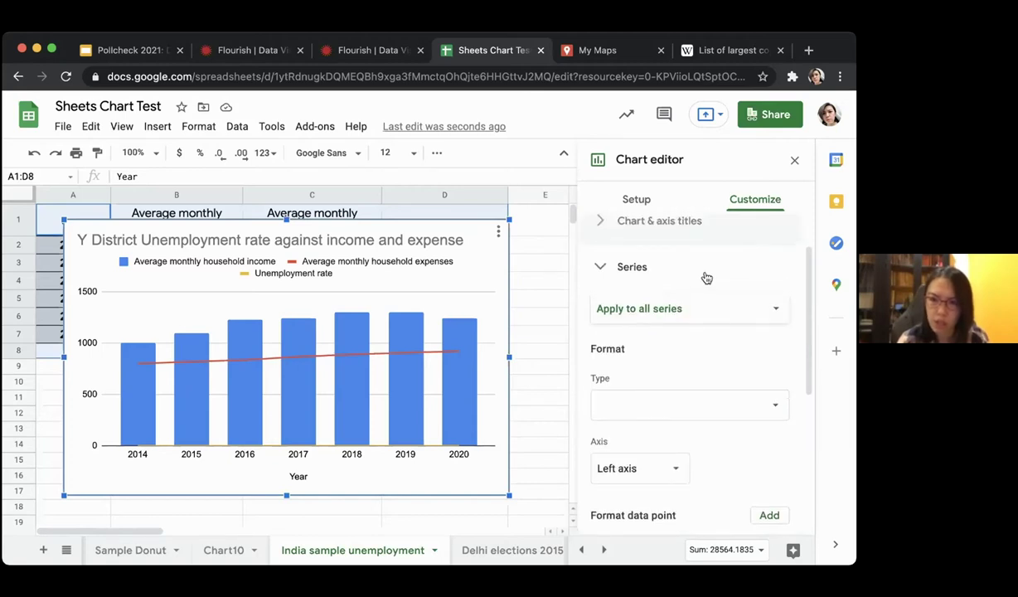
Assign the Unemployment rate series to the right axis of the combo chart.
{"action": "left_click", "coordinate": [712, 319]}
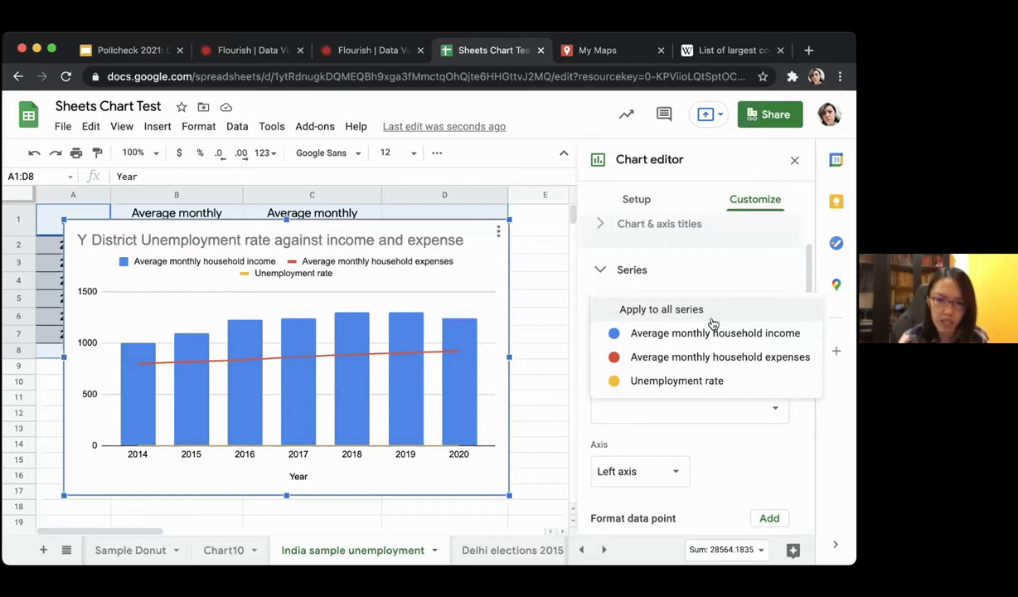
{"action": "left_click", "coordinate": [696, 384]}
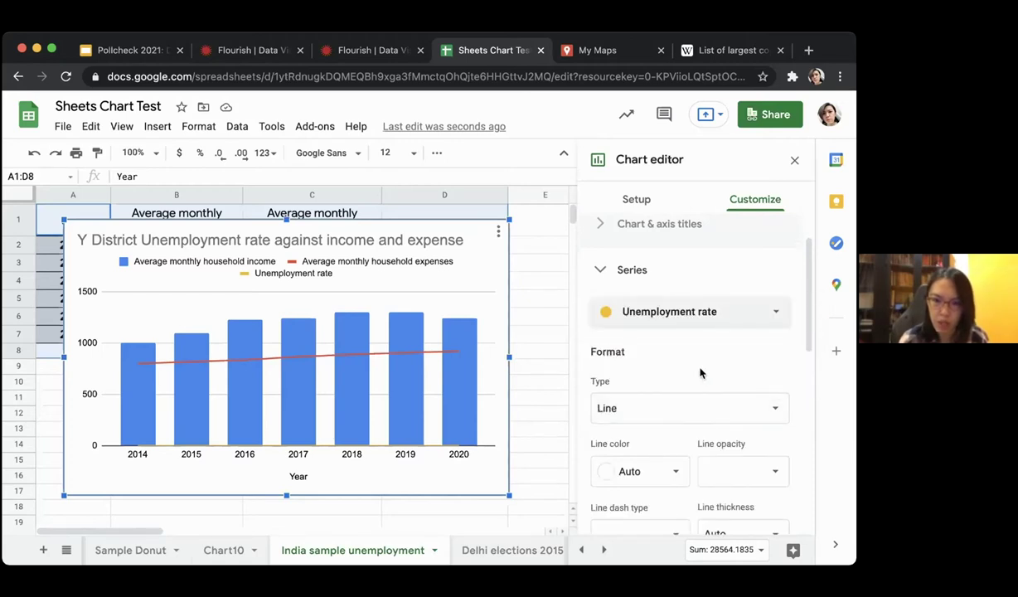
{"action": "scroll", "coordinate": [700, 373], "scroll_direction": "down", "scroll_amount": 1}
{"action": "scroll", "coordinate": [700, 373], "scroll_direction": "down", "scroll_amount": 1}
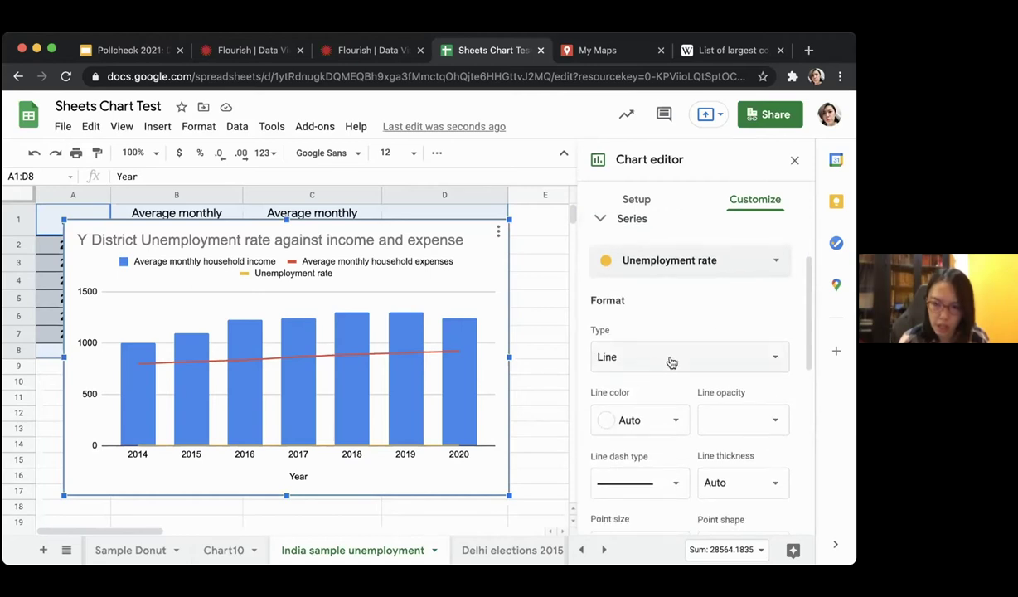
{"action": "scroll", "coordinate": [684, 387], "scroll_direction": "down", "scroll_amount": 4}
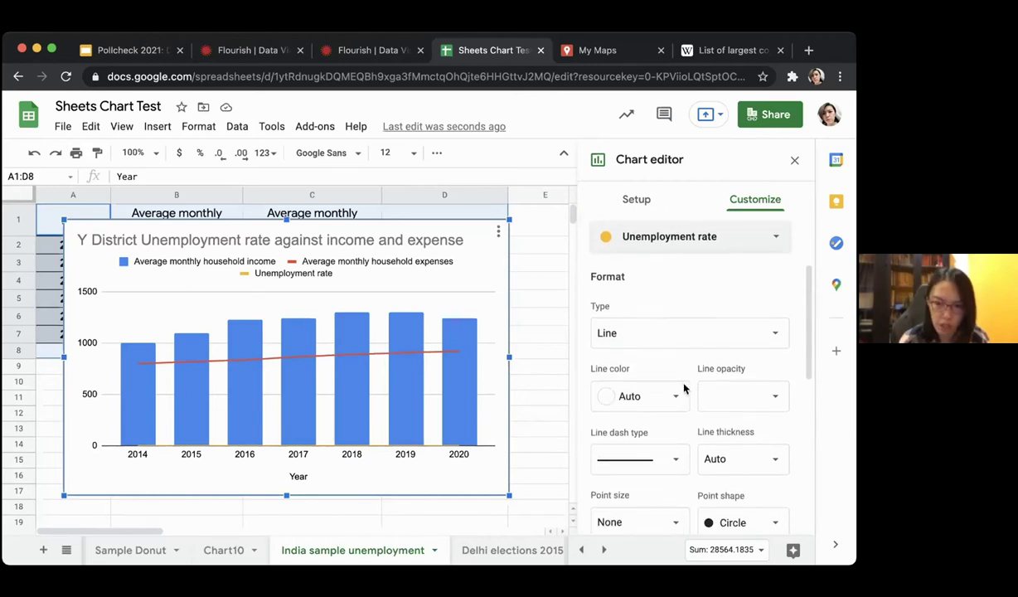
{"action": "scroll", "coordinate": [683, 388], "scroll_direction": "down", "scroll_amount": 3}
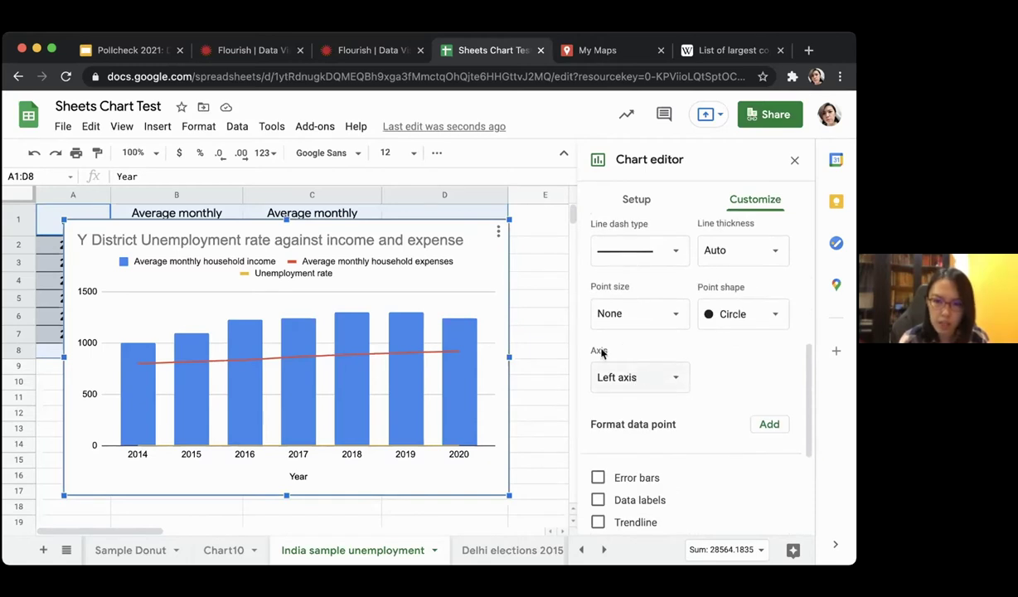
{"action": "left_click", "coordinate": [669, 387]}
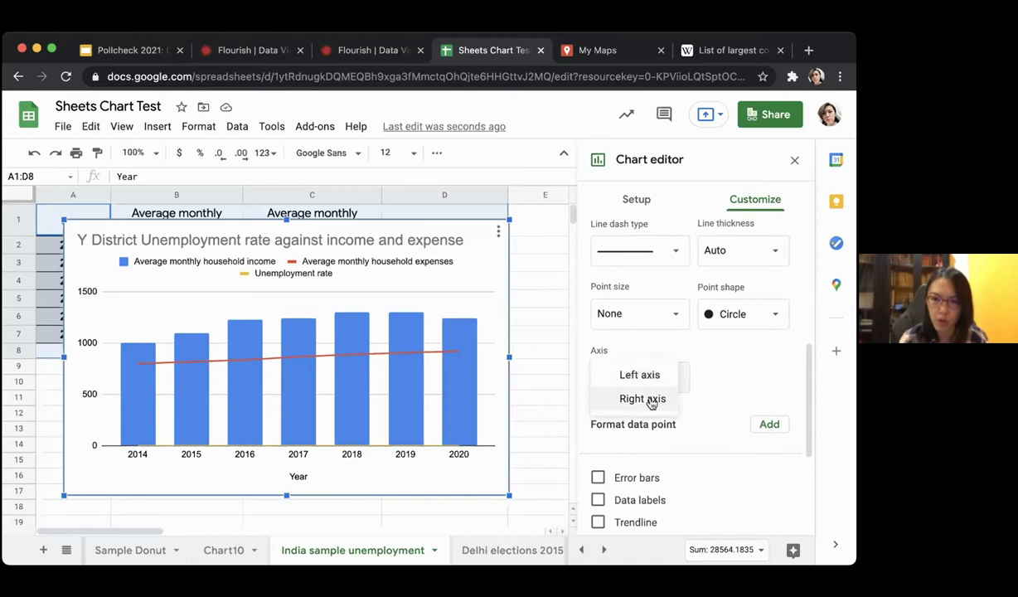
{"action": "left_click", "coordinate": [651, 401]}
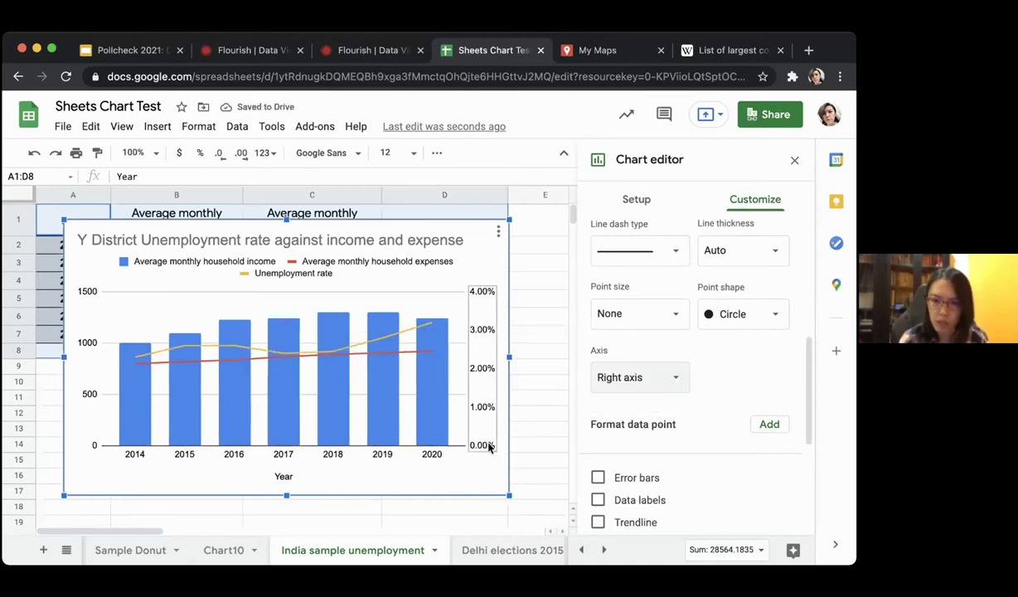
Change the Average monthly household expenses series to the Columns type.
{"action": "scroll", "coordinate": [717, 379], "scroll_direction": "up", "scroll_amount": 2}
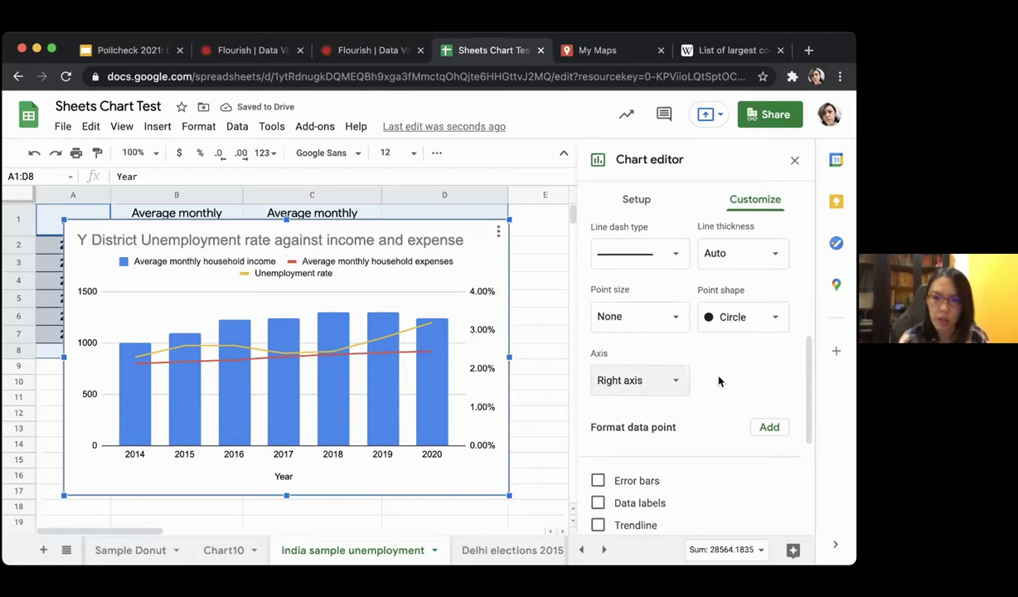
{"action": "scroll", "coordinate": [683, 305], "scroll_direction": "up", "scroll_amount": 1}
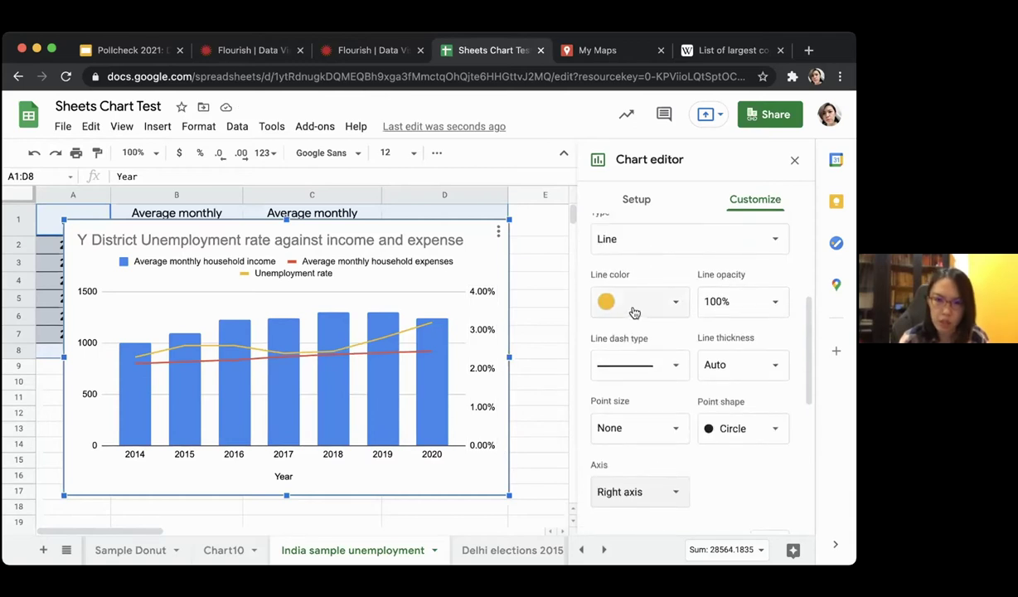
{"action": "scroll", "coordinate": [713, 330], "scroll_direction": "up", "scroll_amount": 1}
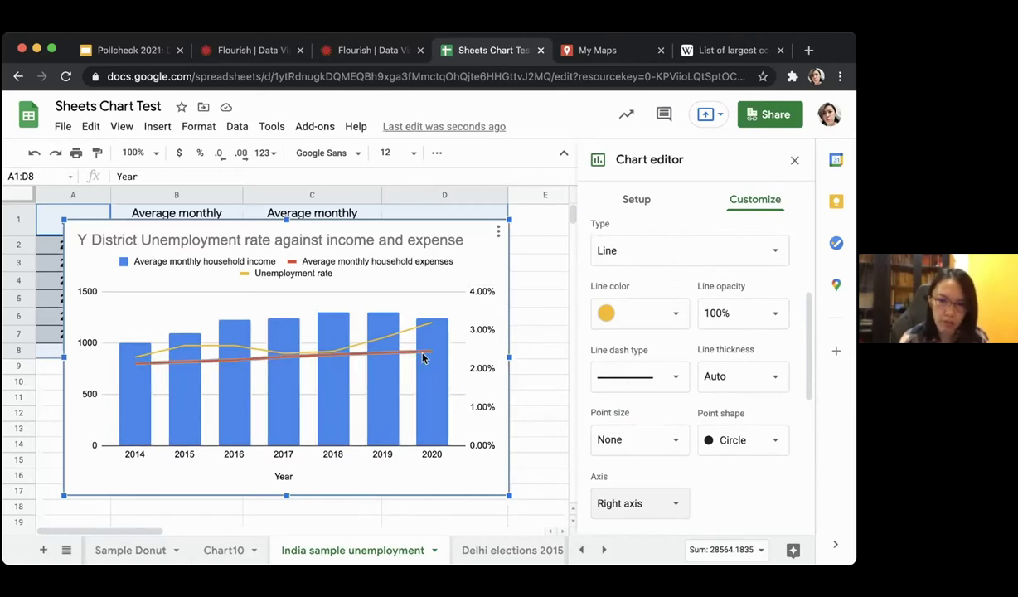
{"action": "scroll", "coordinate": [715, 315], "scroll_direction": "up", "scroll_amount": 2}
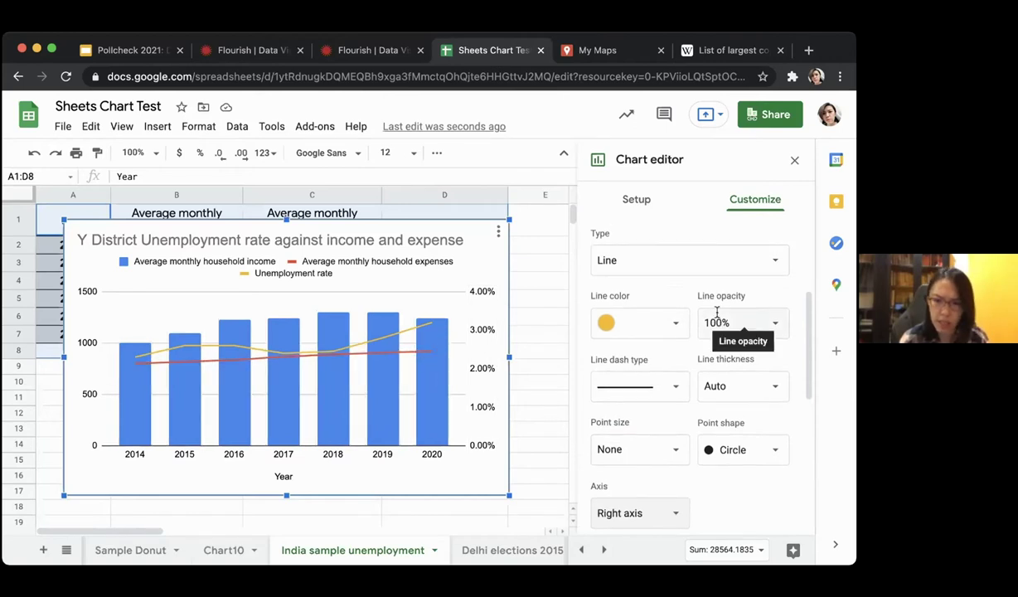
{"action": "scroll", "coordinate": [716, 313], "scroll_direction": "up", "scroll_amount": 5}
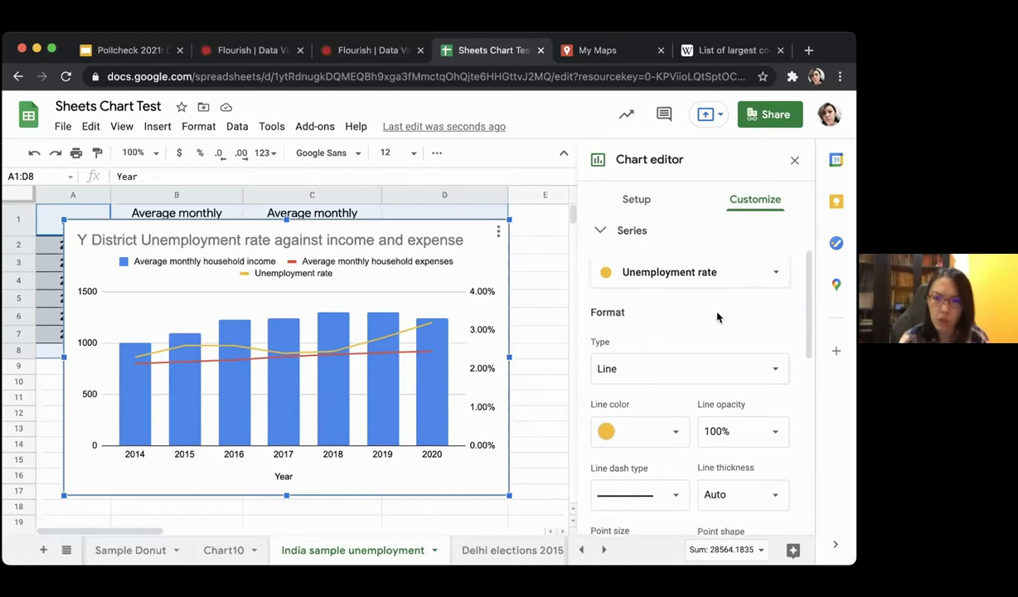
{"action": "left_click", "coordinate": [713, 288]}
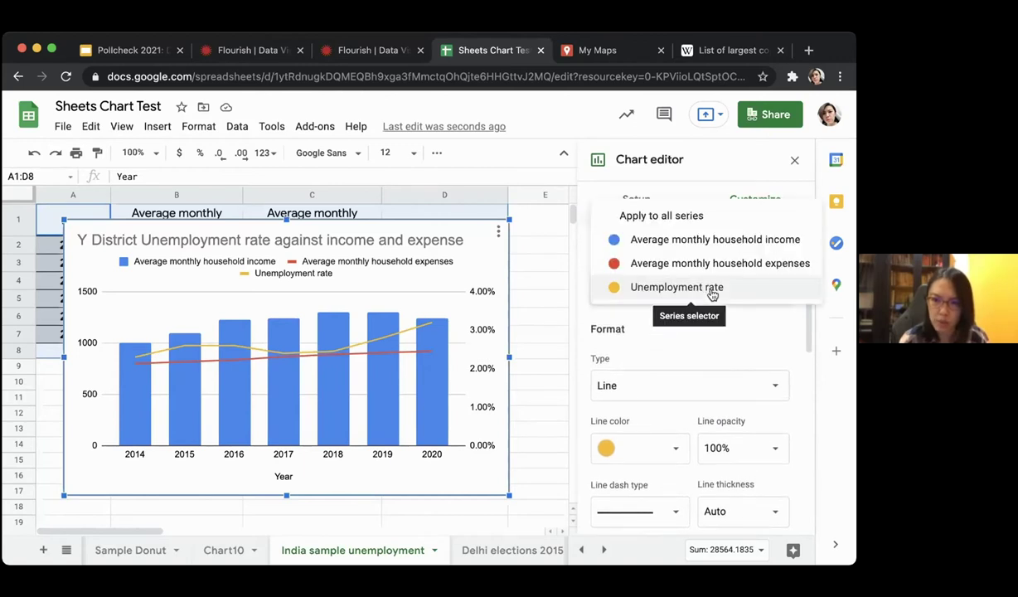
{"action": "left_click", "coordinate": [716, 264]}
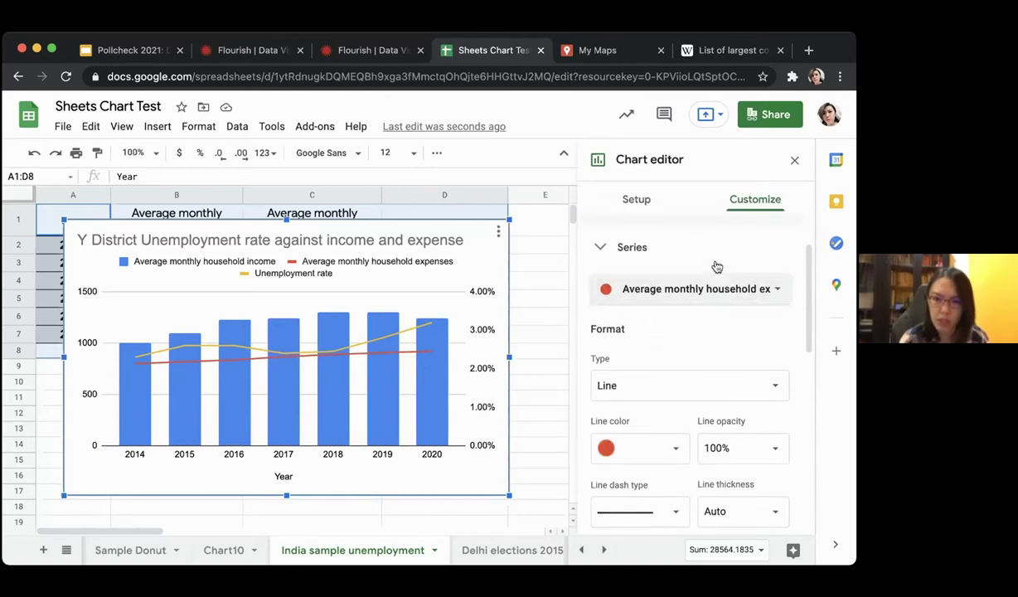
{"action": "scroll", "coordinate": [687, 363], "scroll_direction": "down", "scroll_amount": 2}
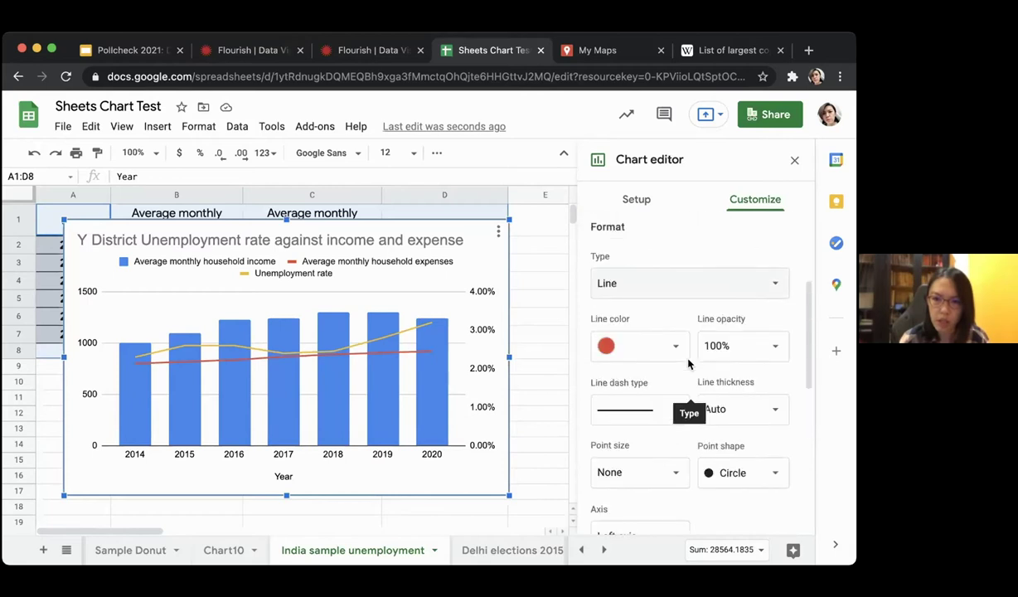
{"action": "left_click", "coordinate": [675, 283]}
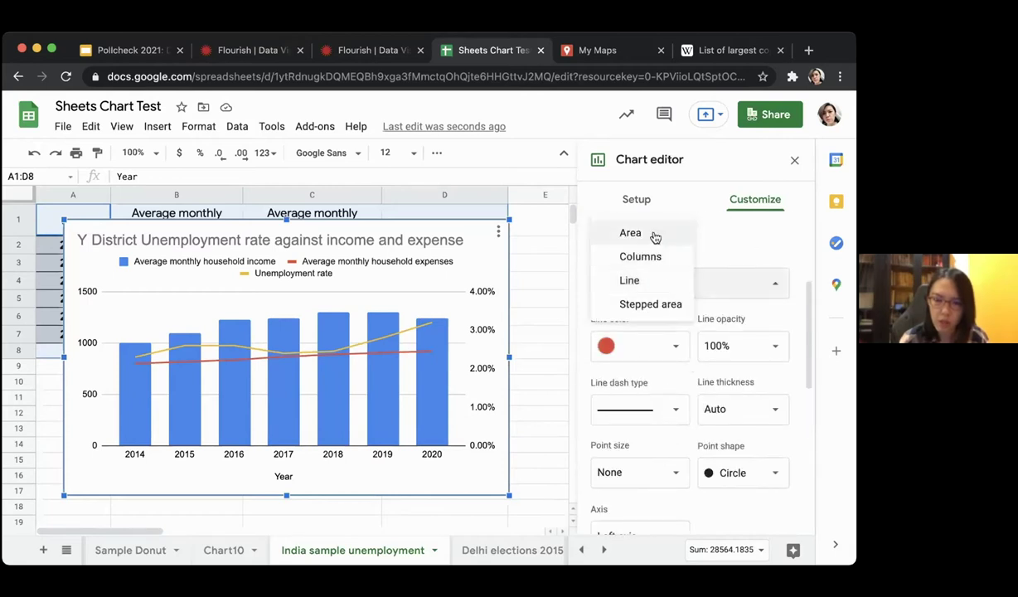
{"action": "left_click", "coordinate": [662, 260]}
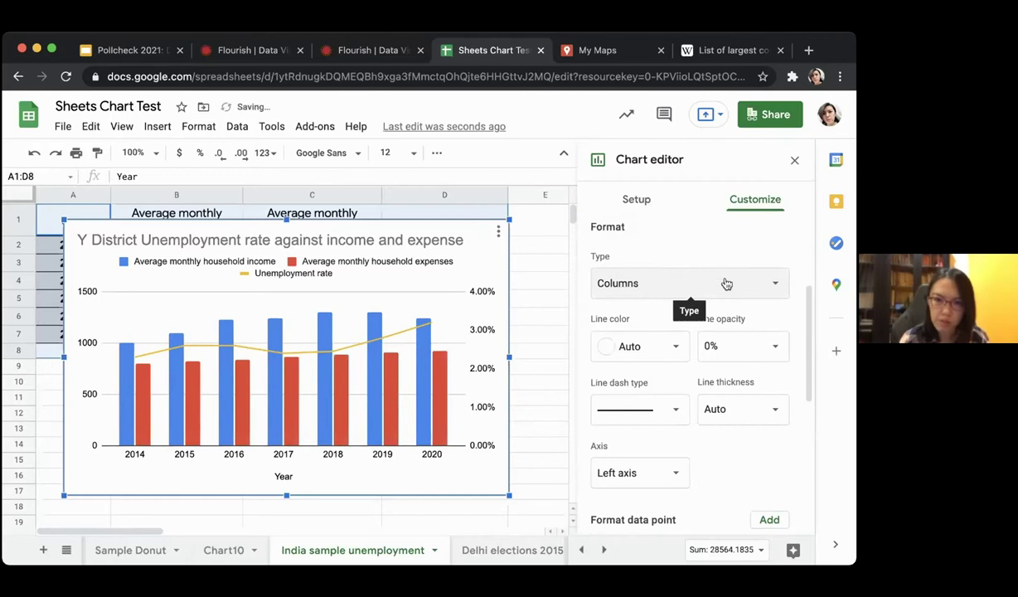
Publish the Y District unemployment chart to the web as Interactive and bring up its embed code.
{"action": "scroll", "coordinate": [711, 348], "scroll_direction": "down", "scroll_amount": 1}
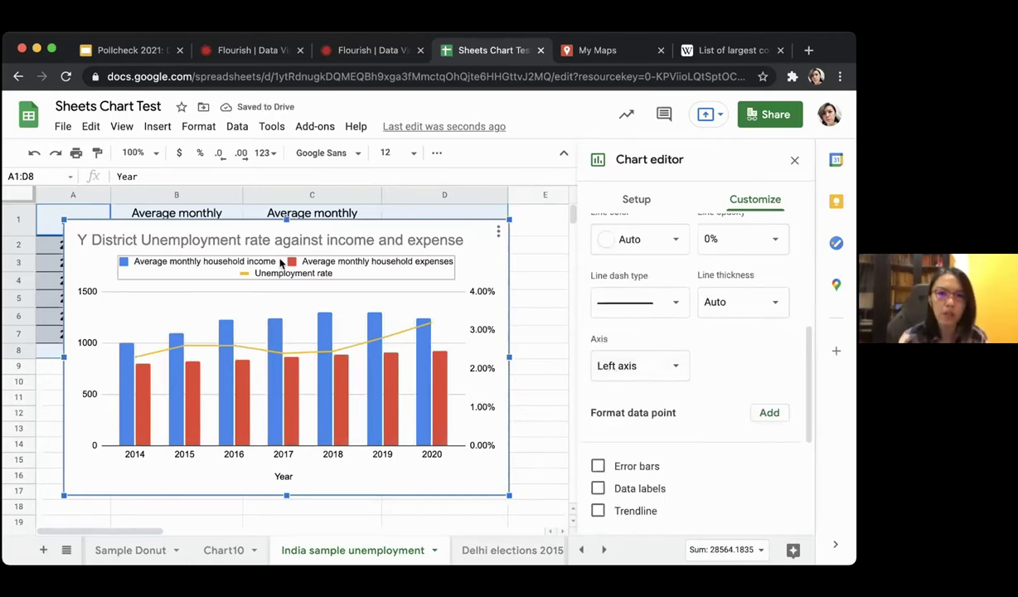
{"action": "left_click", "coordinate": [794, 160]}
{"action": "left_click", "coordinate": [483, 231]}
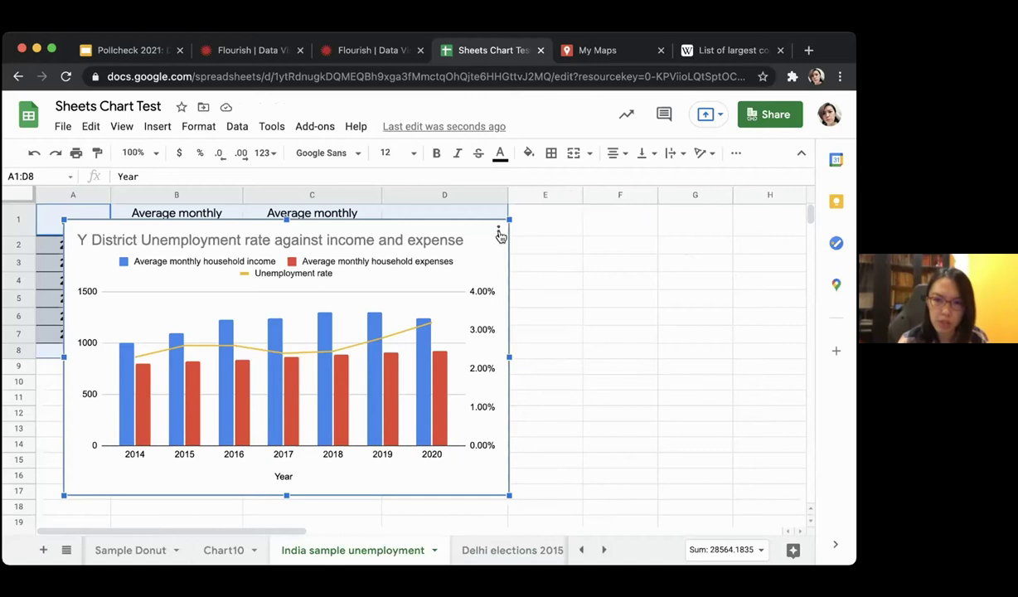
{"action": "left_click", "coordinate": [498, 234]}
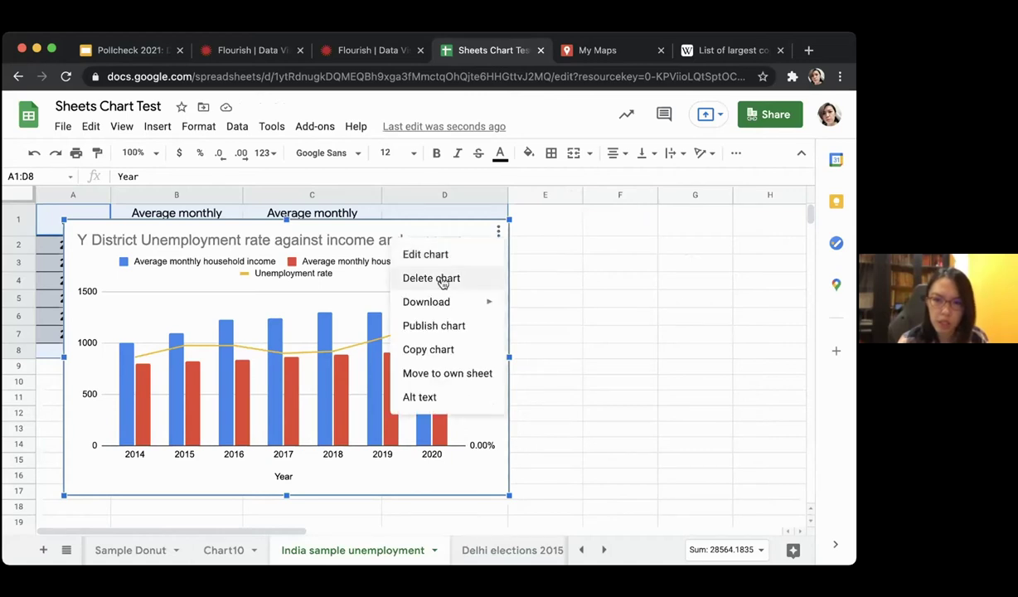
{"action": "left_click", "coordinate": [462, 328]}
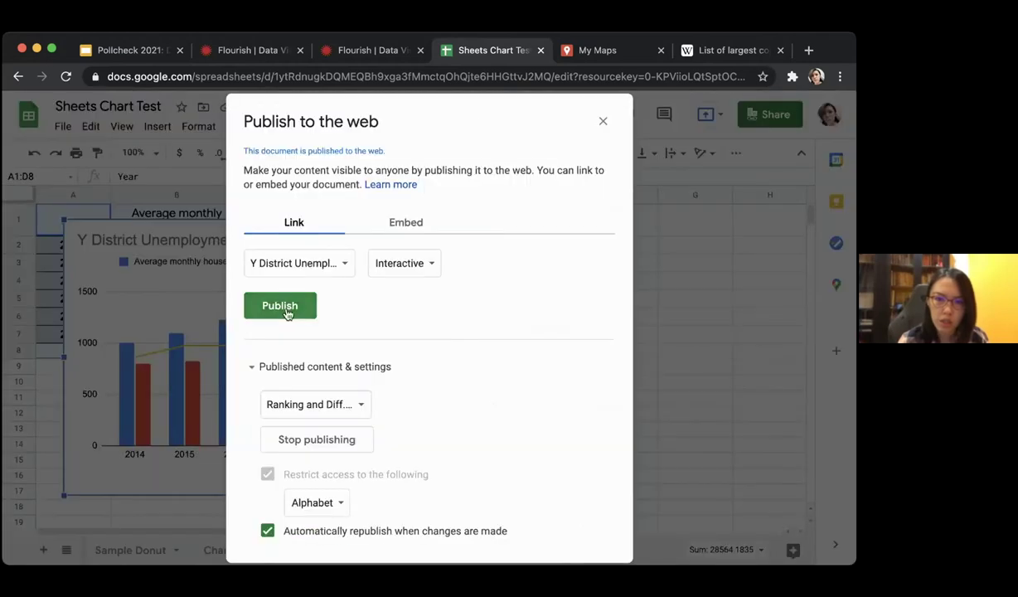
{"action": "left_click", "coordinate": [281, 307]}
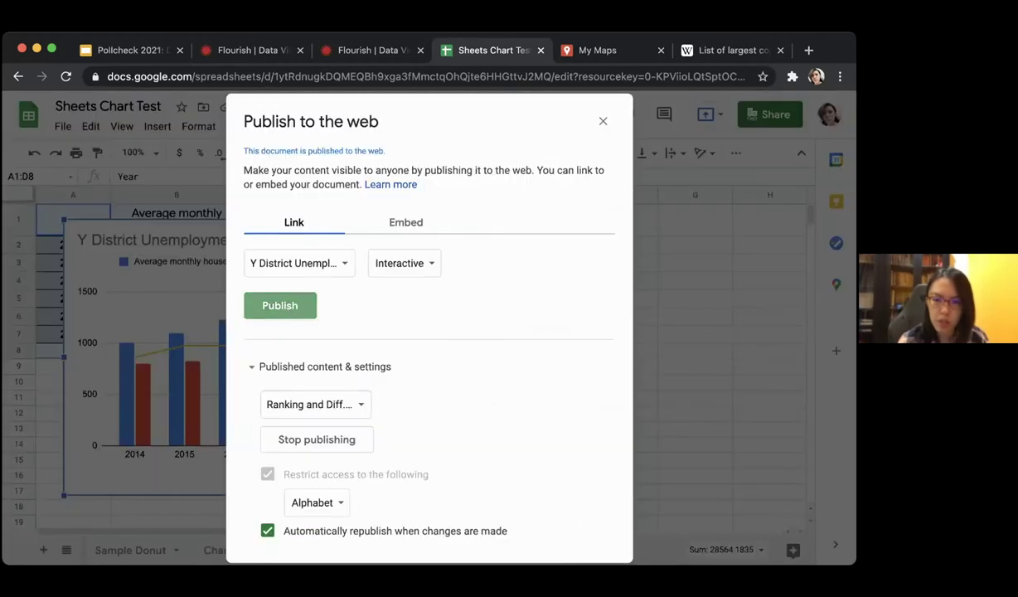
{"action": "left_click", "coordinate": [395, 217]}
{"action": "left_click", "coordinate": [288, 305]}
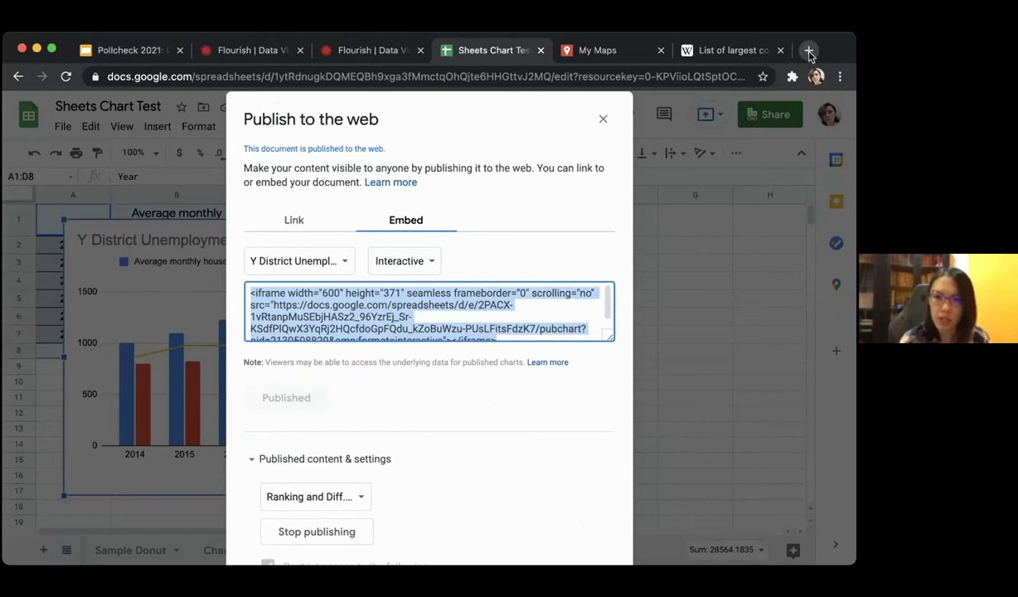
Start a new pen on codepen.io in a new browser tab and paste the chart's iframe embed code into its HTML editor.
{"action": "left_click", "coordinate": [809, 52]}
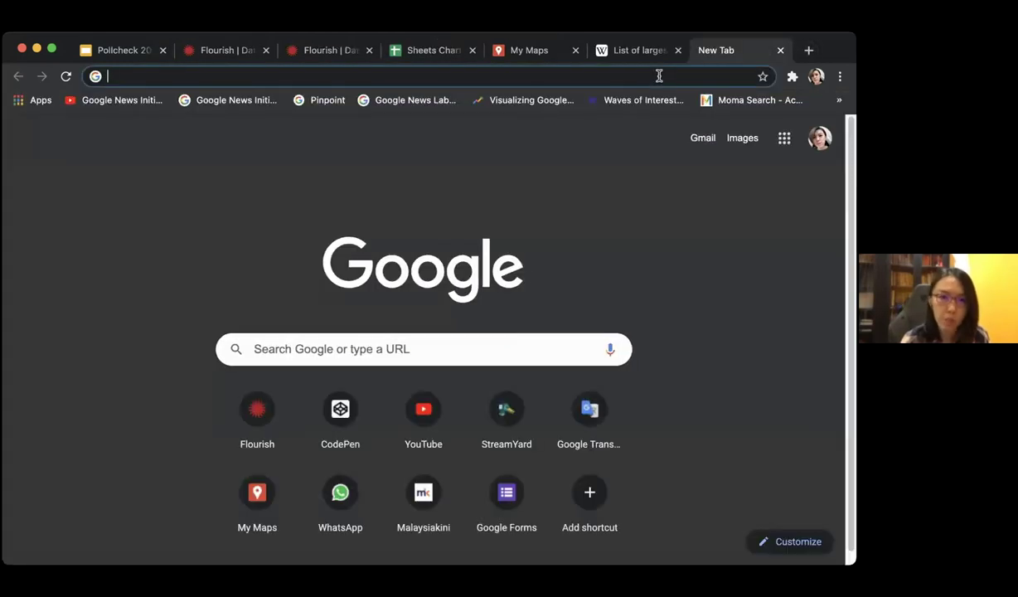
{"action": "type", "text": "code"}
{"action": "key", "text": "Return"}
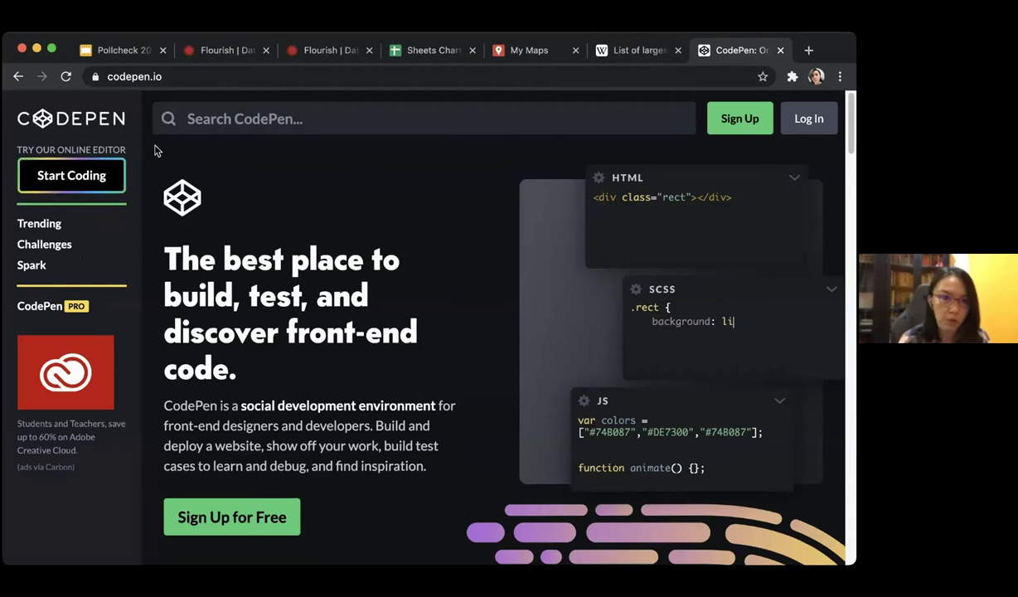
{"action": "left_click", "coordinate": [81, 184]}
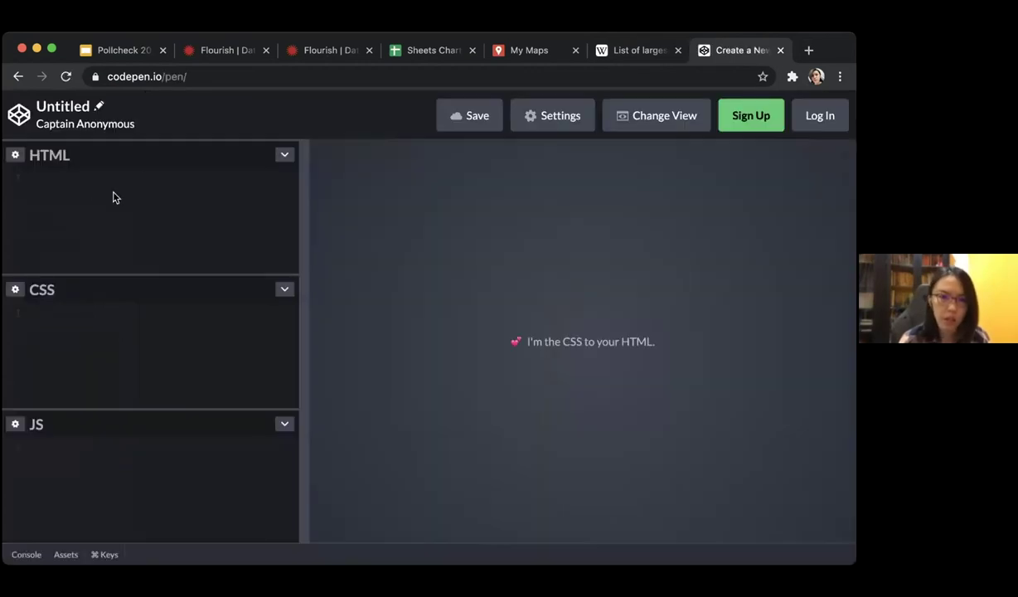
{"action": "key", "text": "super+v"}
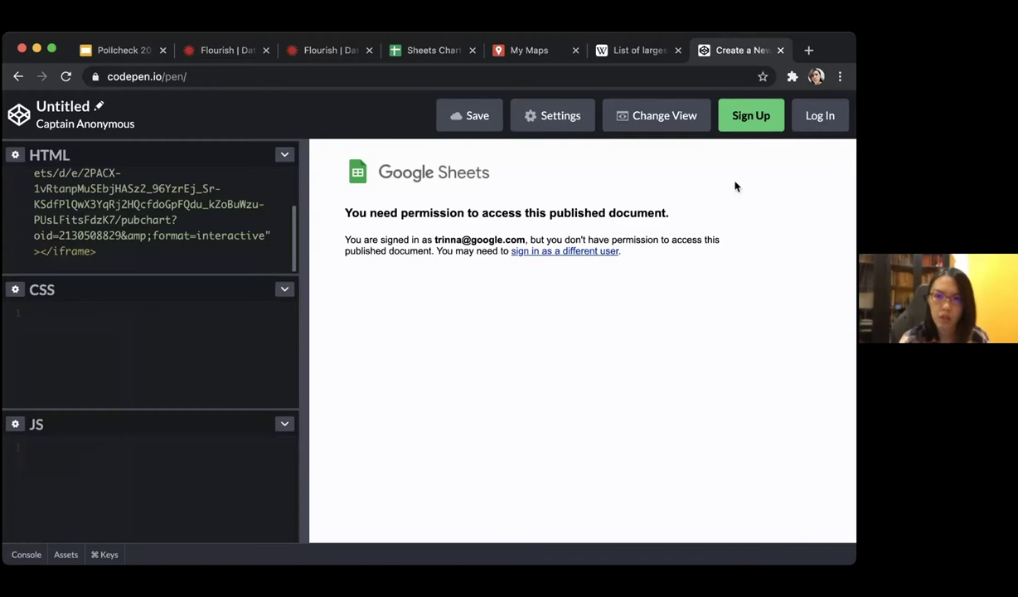
Switch to the Pollcheck slide presentation and advance past the spreadsheet demo to the flourish.studio slide.
{"action": "left_click", "coordinate": [632, 53]}
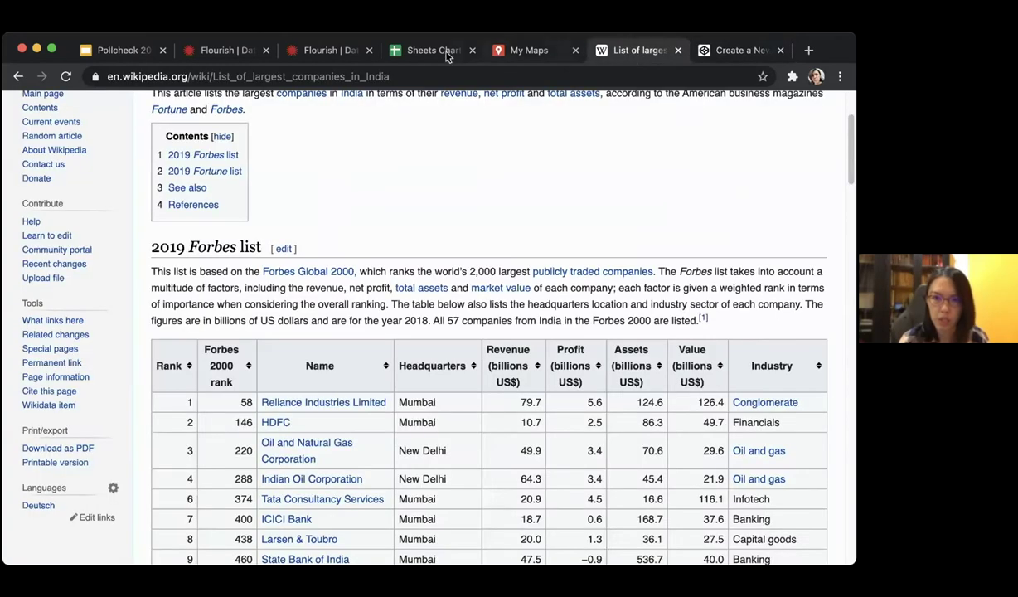
{"action": "left_click", "coordinate": [120, 54]}
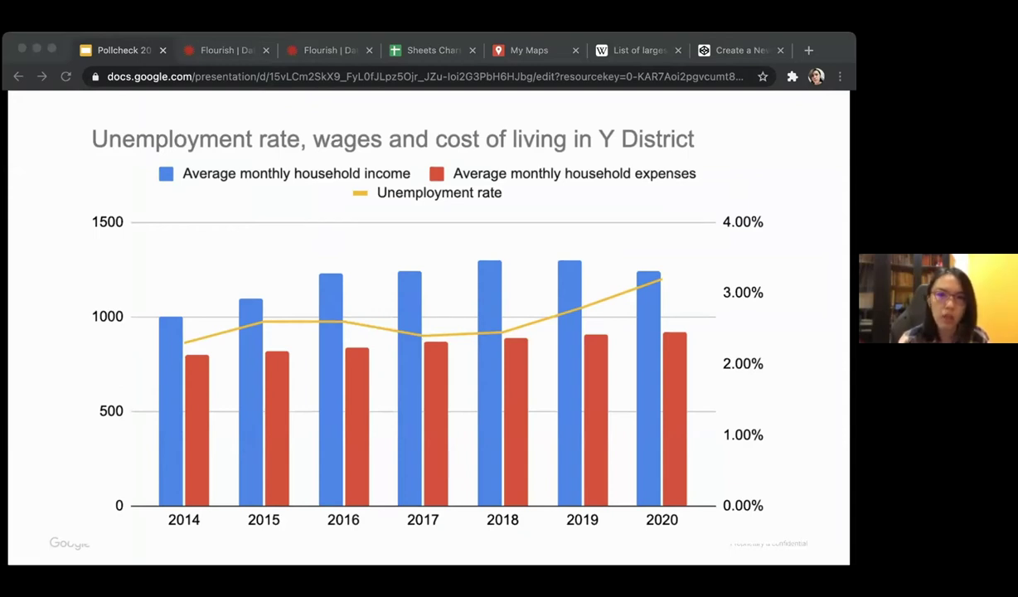
{"action": "left_click", "coordinate": [817, 53]}
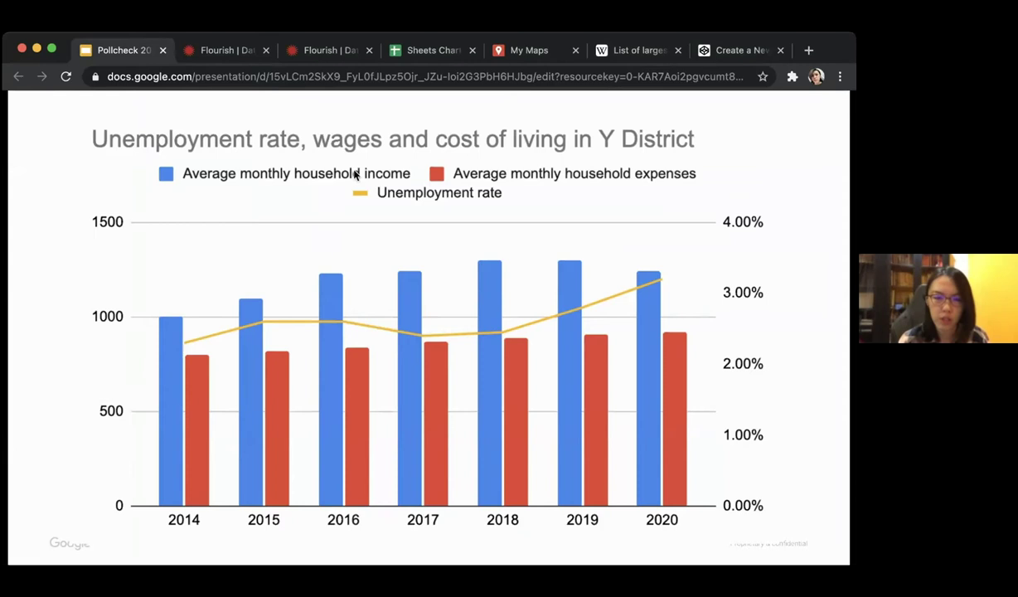
{"action": "left_click", "coordinate": [741, 213]}
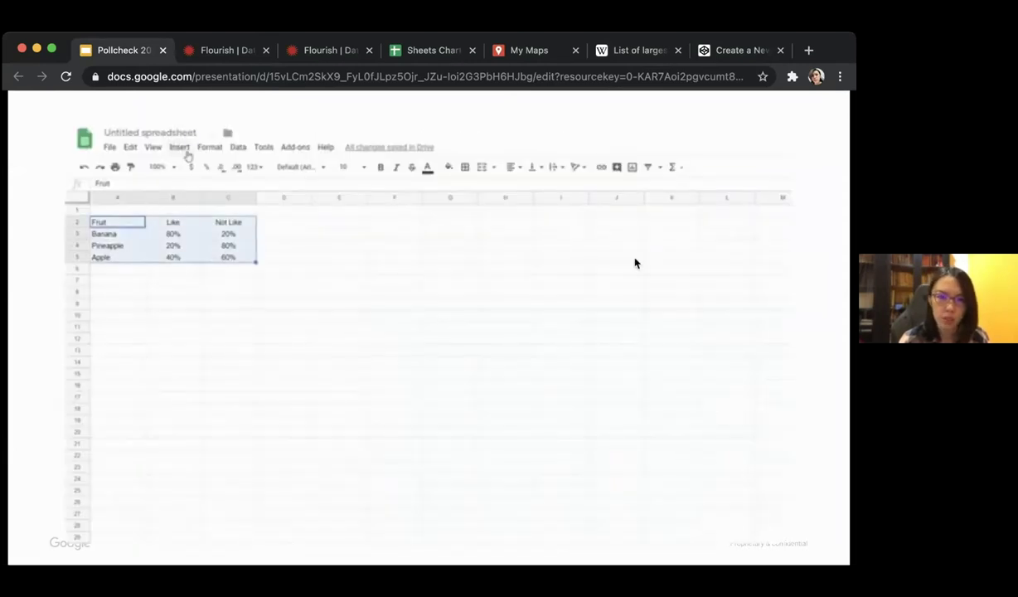
{"action": "left_click", "coordinate": [749, 243]}
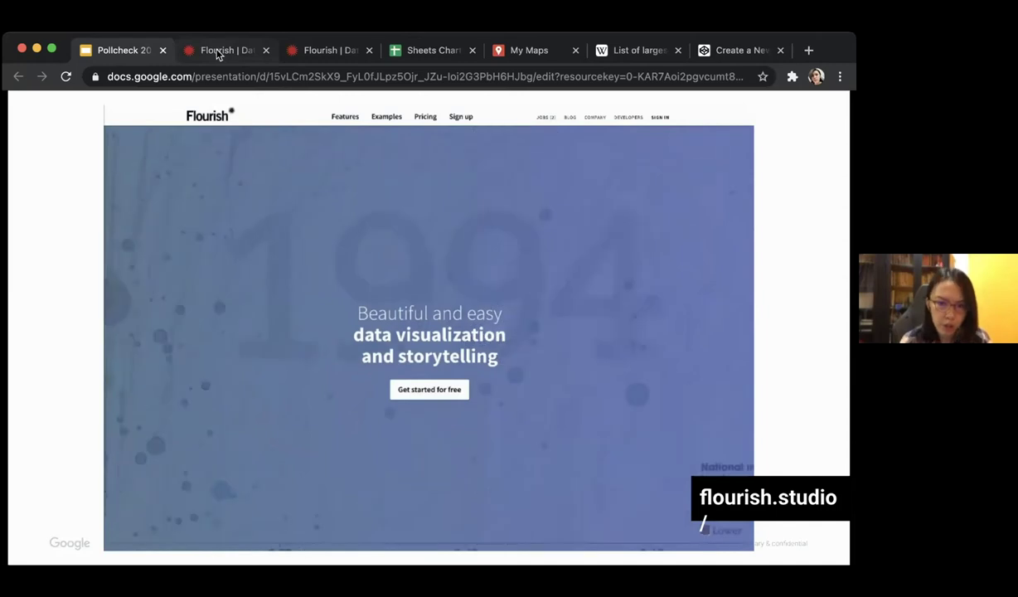
Switch to the Flourish website, review its home page down to the footer links, and bring up the Flourish projects list.
{"action": "left_click", "coordinate": [218, 51]}
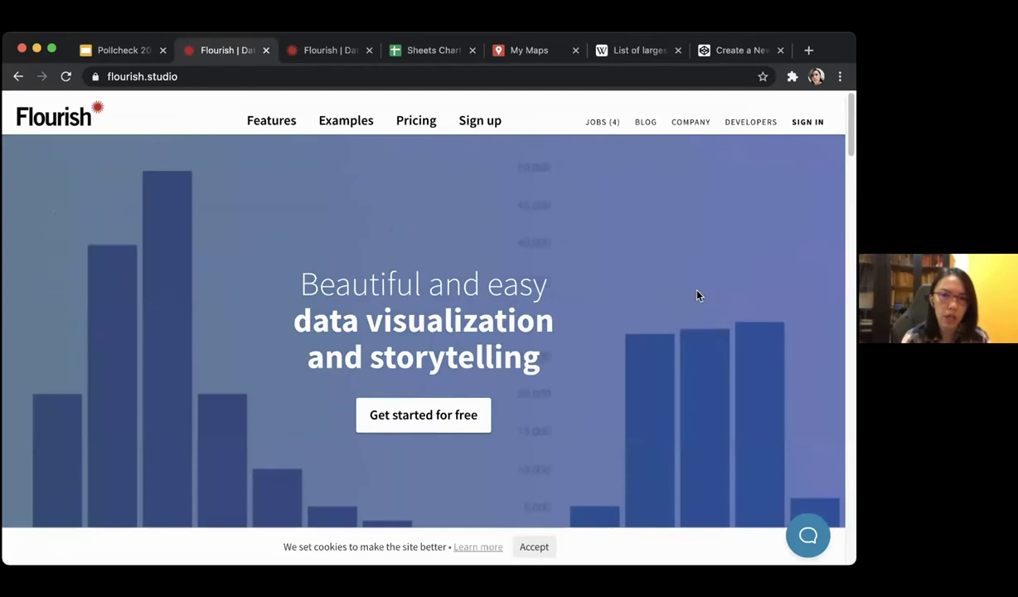
{"action": "scroll", "coordinate": [696, 296], "scroll_direction": "down", "scroll_amount": 10}
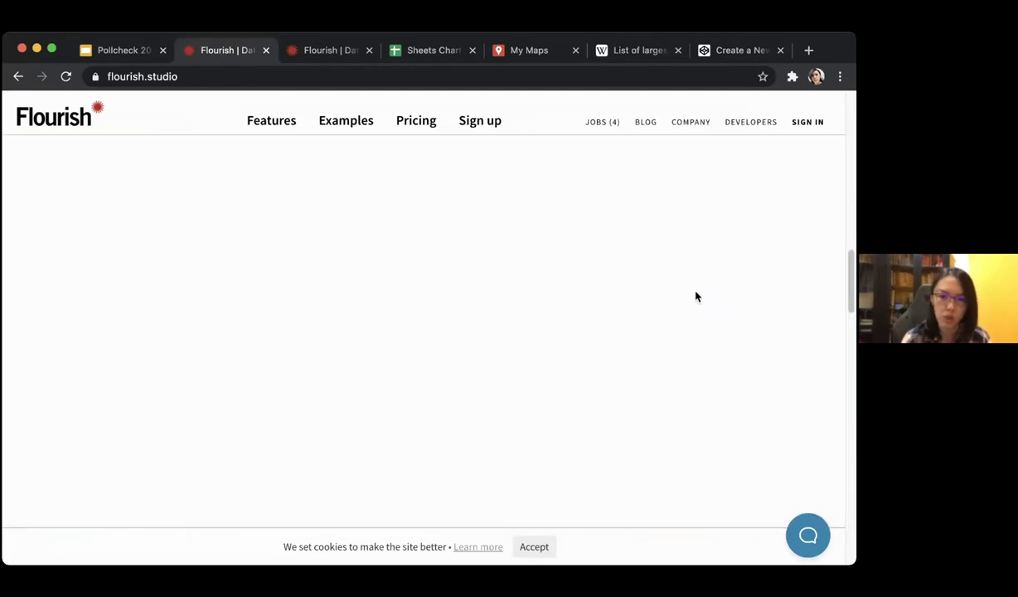
{"action": "scroll", "coordinate": [697, 296], "scroll_direction": "down", "scroll_amount": 10}
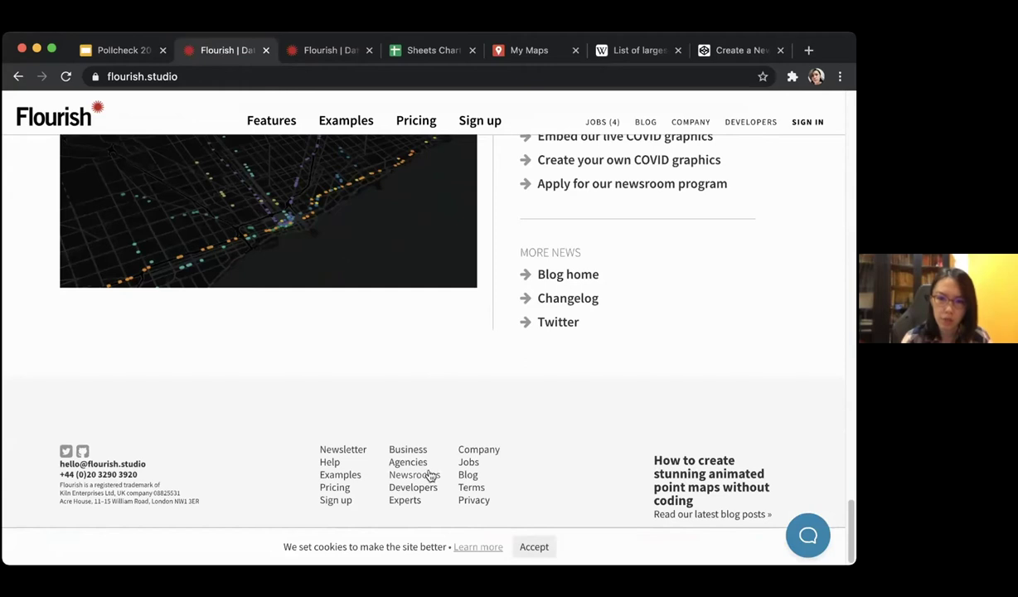
{"action": "scroll", "coordinate": [549, 406], "scroll_direction": "up", "scroll_amount": 15}
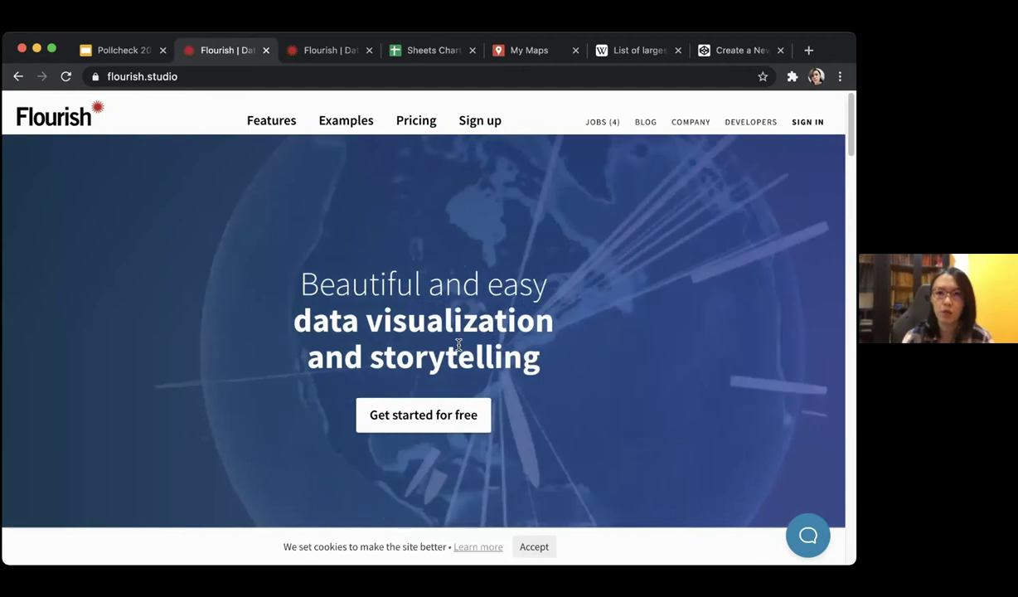
{"action": "left_click", "coordinate": [332, 62]}
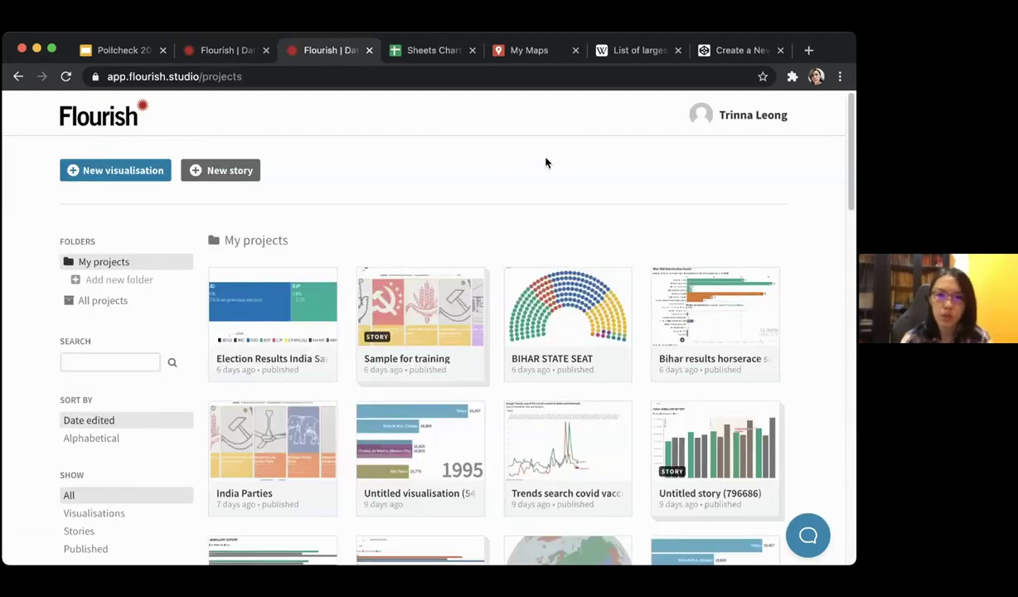
Return to the slide presentation and advance from the Flourish templates to the Bar chart slide.
{"action": "left_click", "coordinate": [131, 53]}
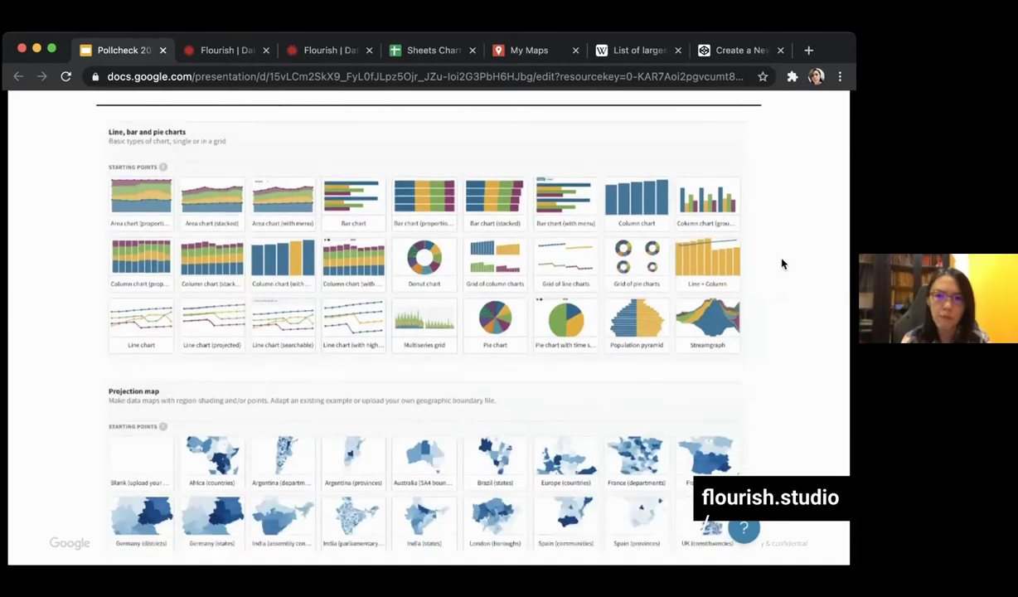
{"action": "key", "text": "Right"}
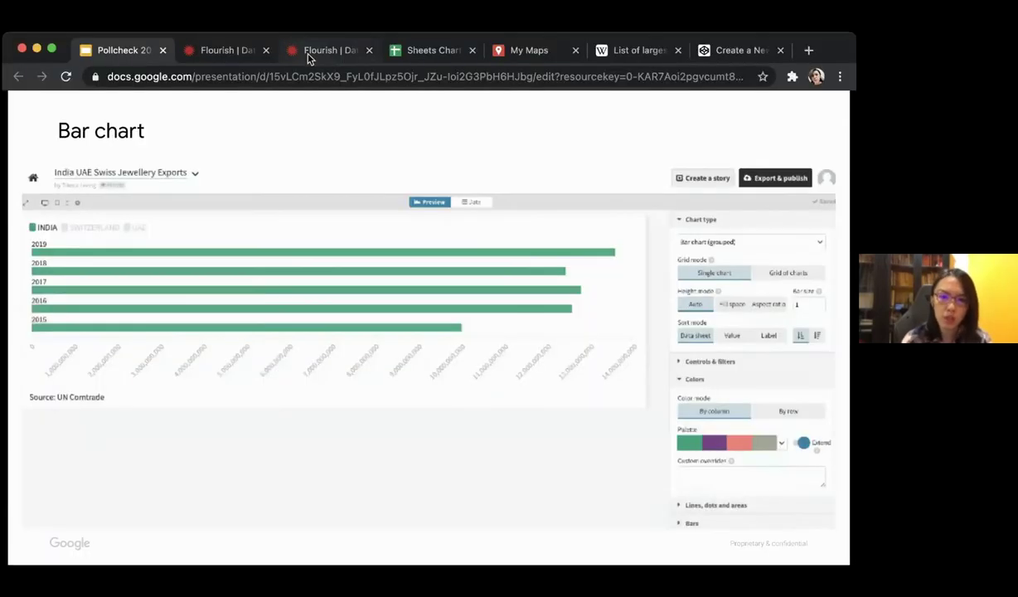
Find and open the Thailand and Malaysia durian export bar chart in the Flourish projects, and view its data sheet.
{"action": "left_click", "coordinate": [307, 51]}
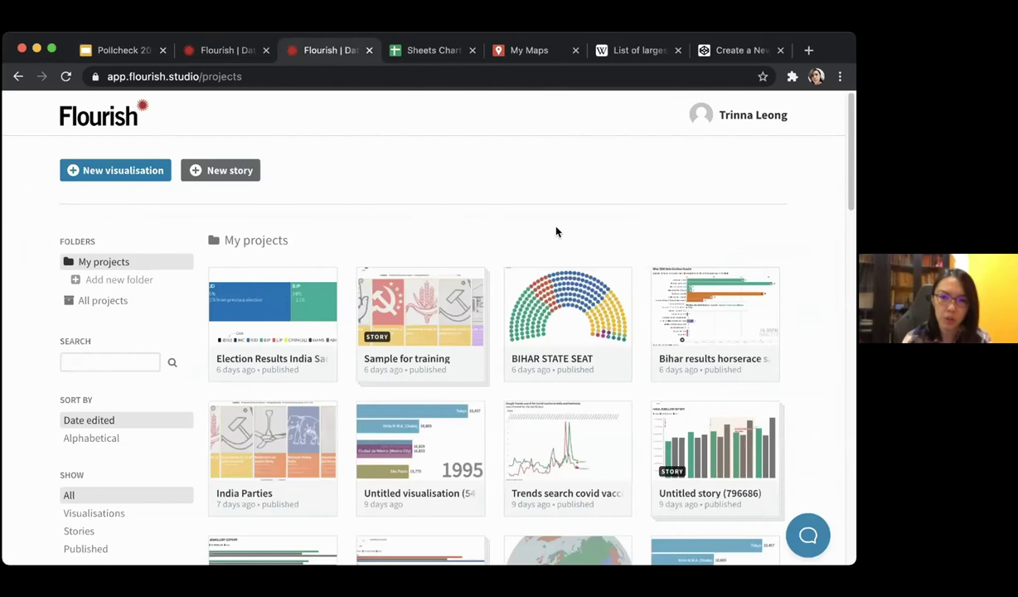
{"action": "scroll", "coordinate": [556, 232], "scroll_direction": "down", "scroll_amount": 1}
{"action": "scroll", "coordinate": [556, 232], "scroll_direction": "down", "scroll_amount": 4}
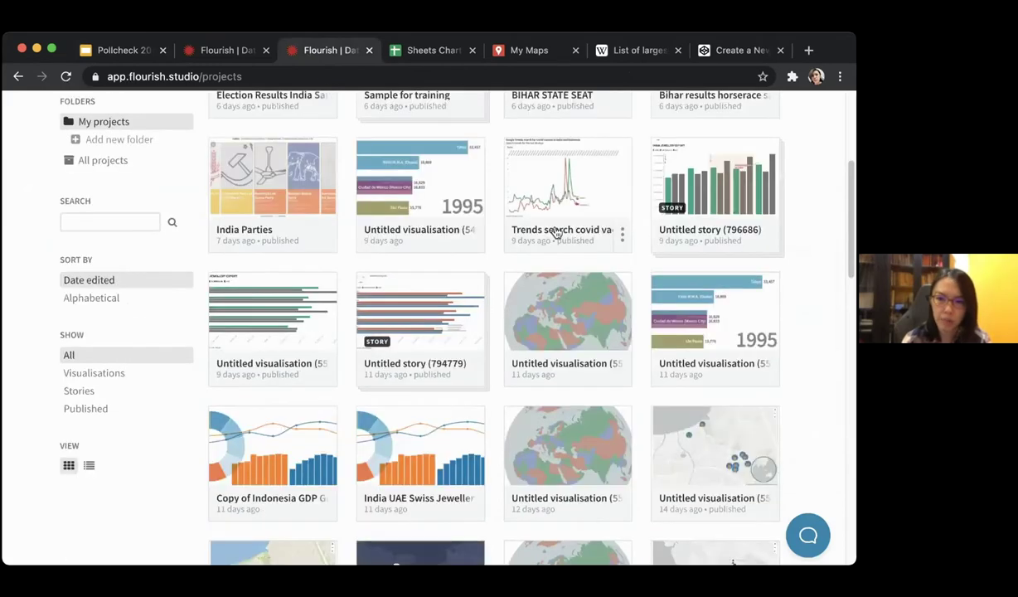
{"action": "scroll", "coordinate": [556, 232], "scroll_direction": "down", "scroll_amount": 10}
{"action": "scroll", "coordinate": [556, 232], "scroll_direction": "up", "scroll_amount": 3}
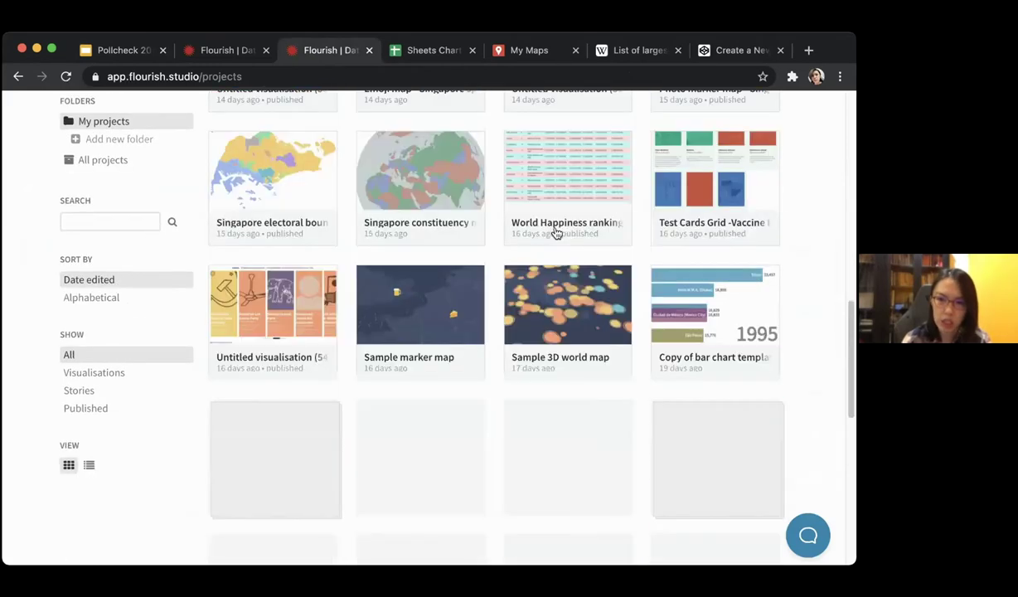
{"action": "scroll", "coordinate": [556, 233], "scroll_direction": "down", "scroll_amount": 6}
{"action": "scroll", "coordinate": [559, 245], "scroll_direction": "up", "scroll_amount": 2}
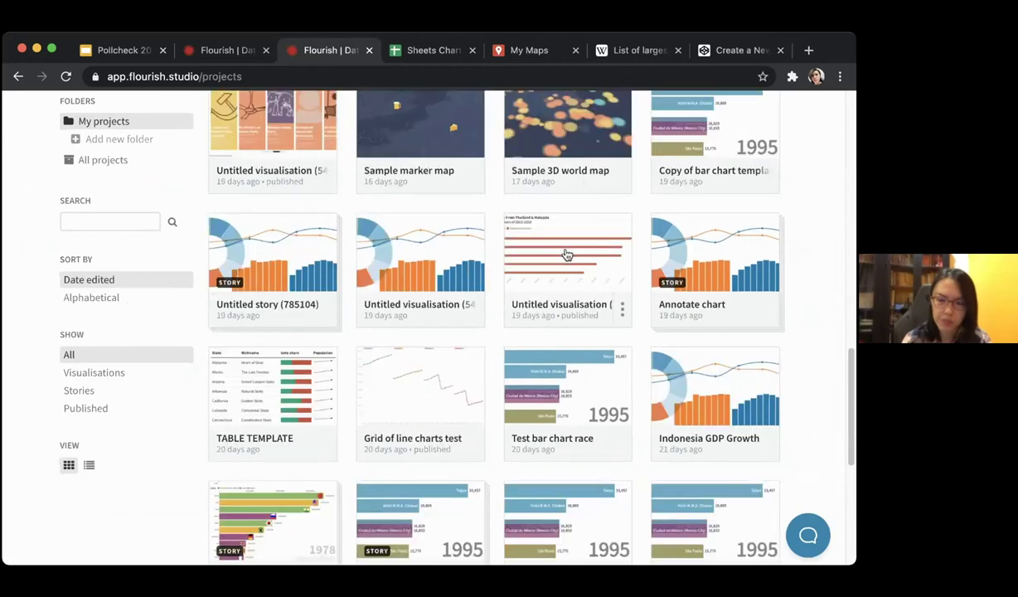
{"action": "left_click", "coordinate": [566, 256]}
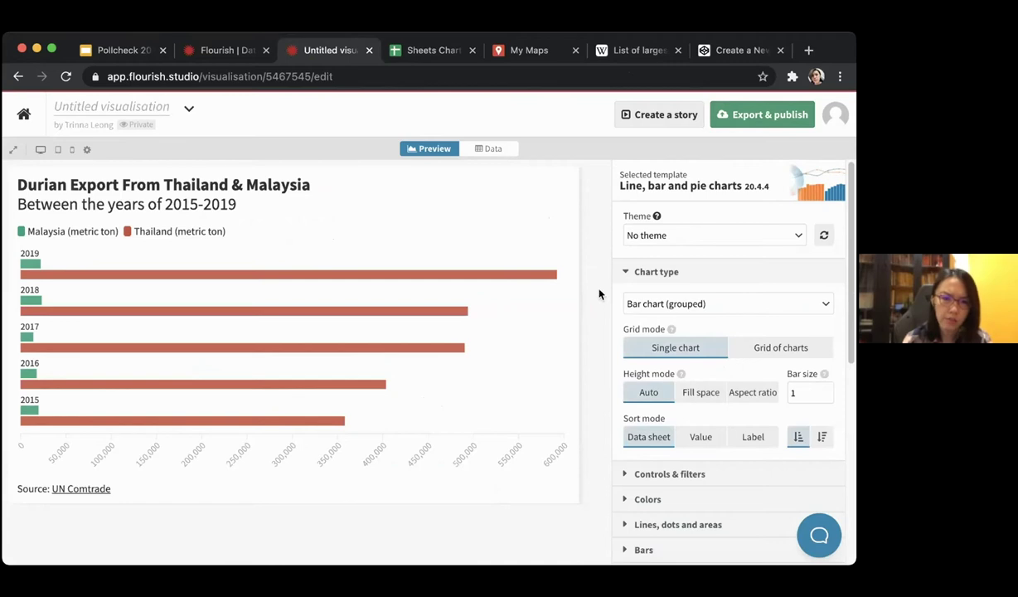
{"action": "left_click", "coordinate": [488, 149]}
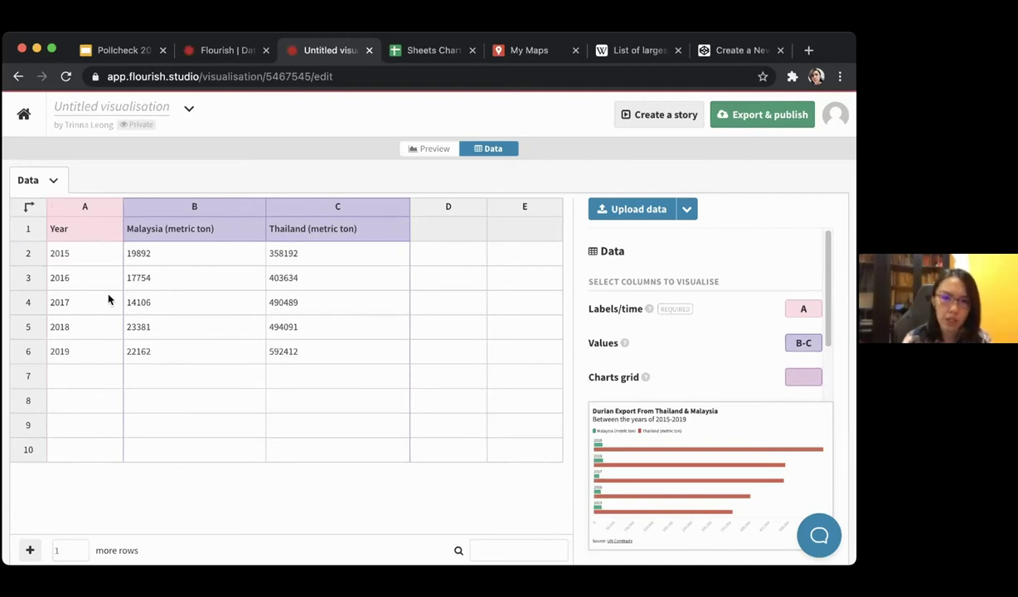
Create a new Flourish visualisation from the Bar chart template in the other Flourish tab and show its data sheet.
{"action": "left_click", "coordinate": [224, 50]}
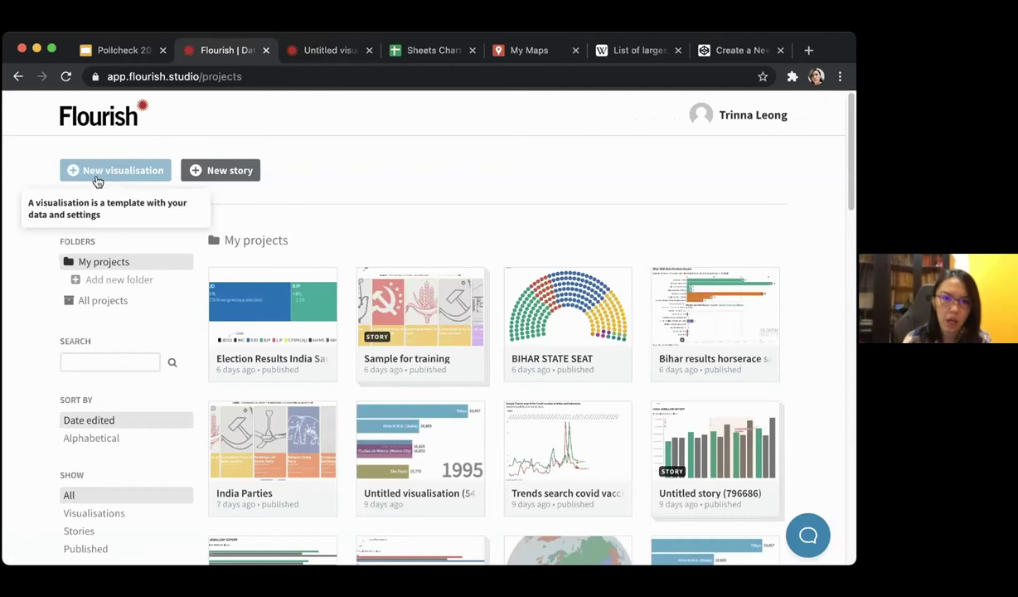
{"action": "left_click", "coordinate": [137, 176]}
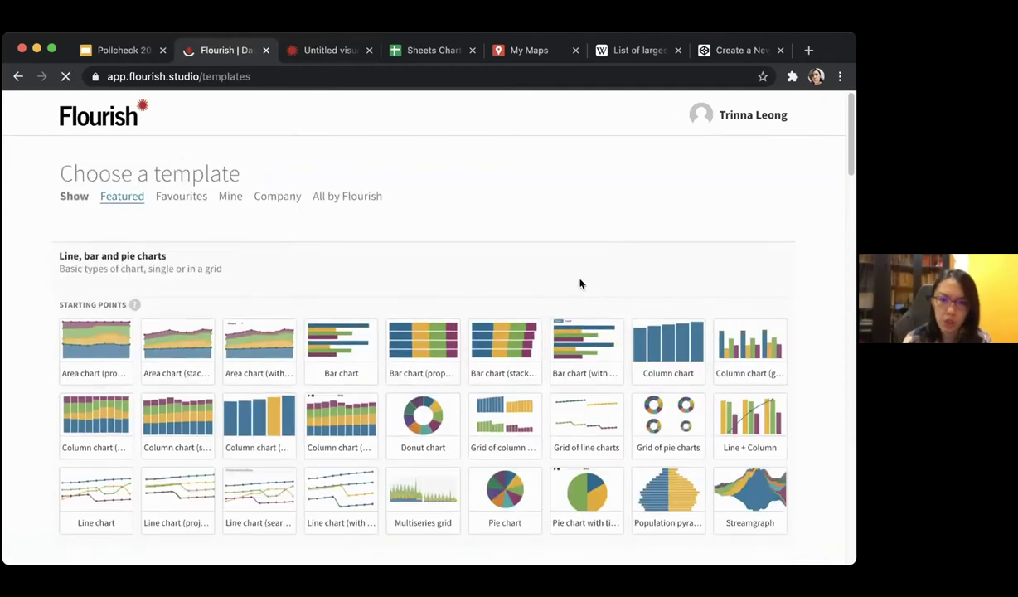
{"action": "scroll", "coordinate": [581, 285], "scroll_direction": "down", "scroll_amount": 3}
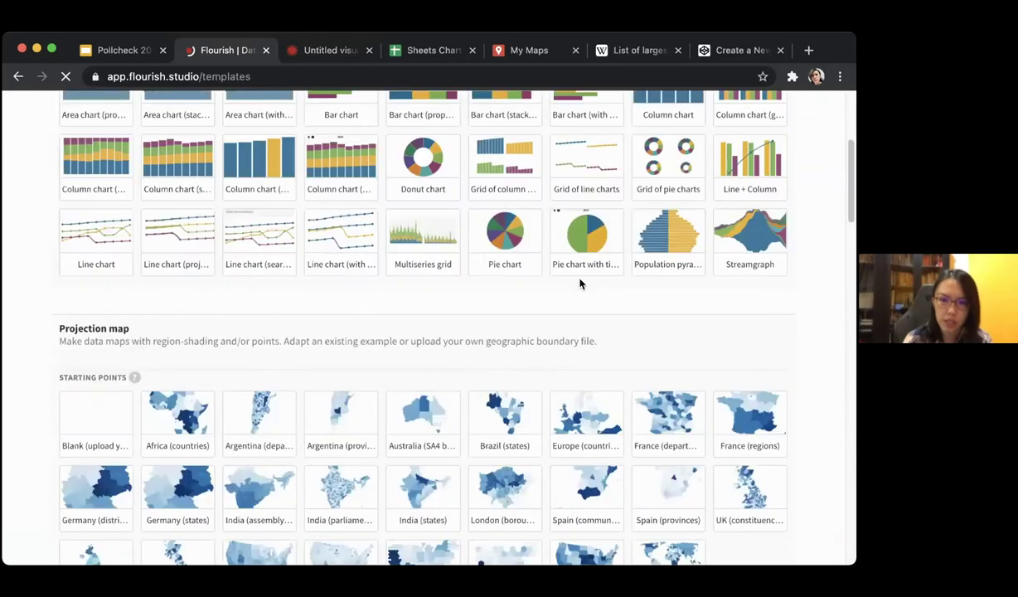
{"action": "scroll", "coordinate": [580, 284], "scroll_direction": "up", "scroll_amount": 2}
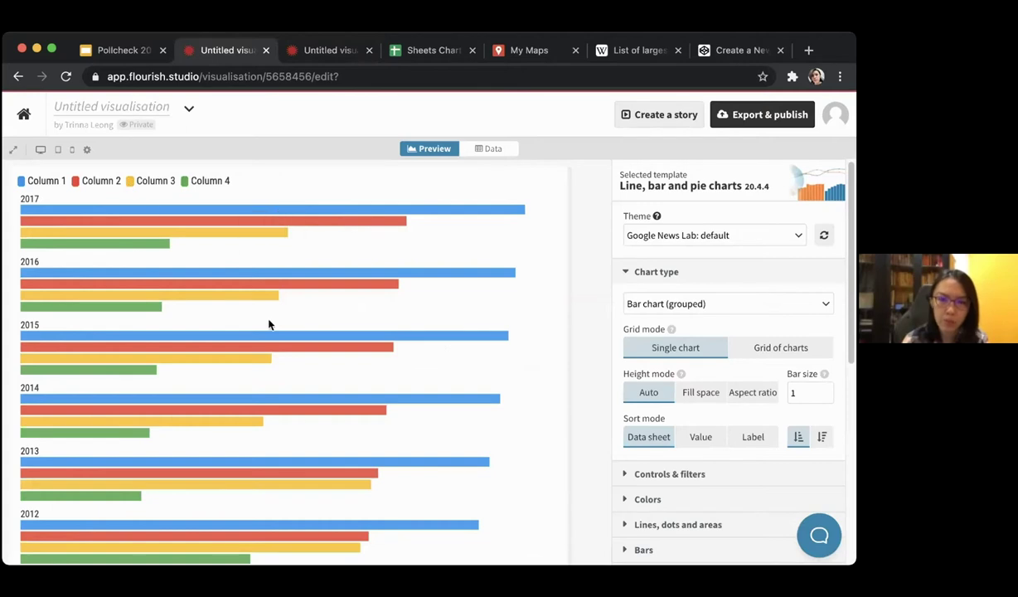
{"action": "left_click", "coordinate": [503, 151]}
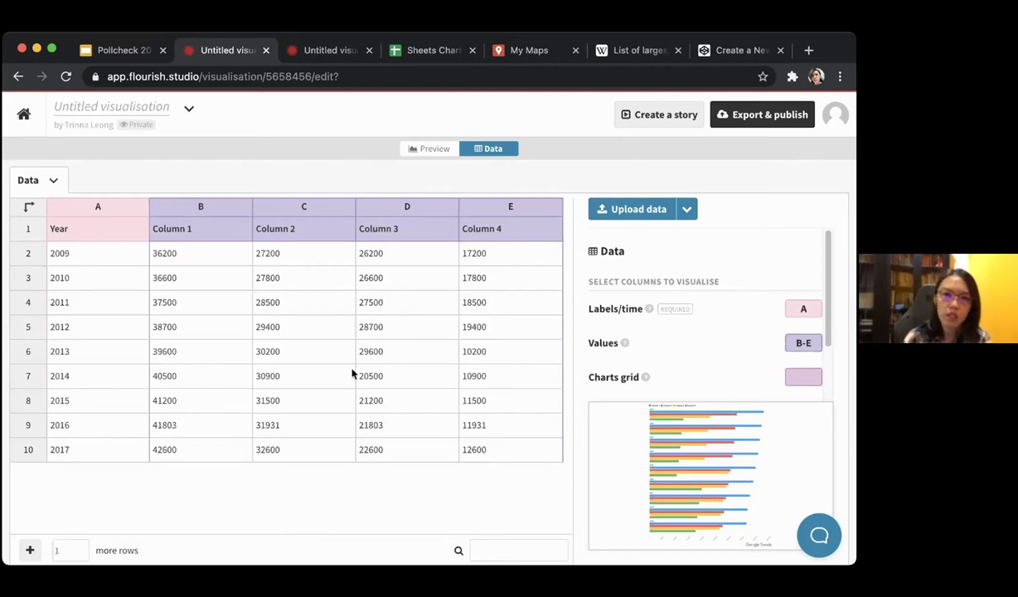
Switch back to the durian export visualisation and show its chart preview.
{"action": "left_click", "coordinate": [330, 51]}
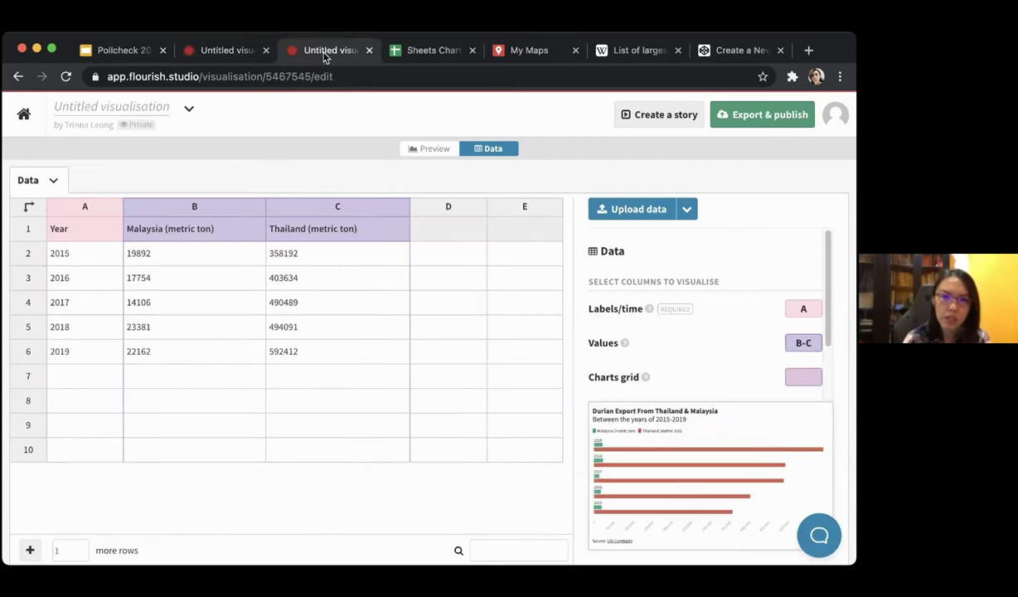
{"action": "left_click", "coordinate": [440, 152]}
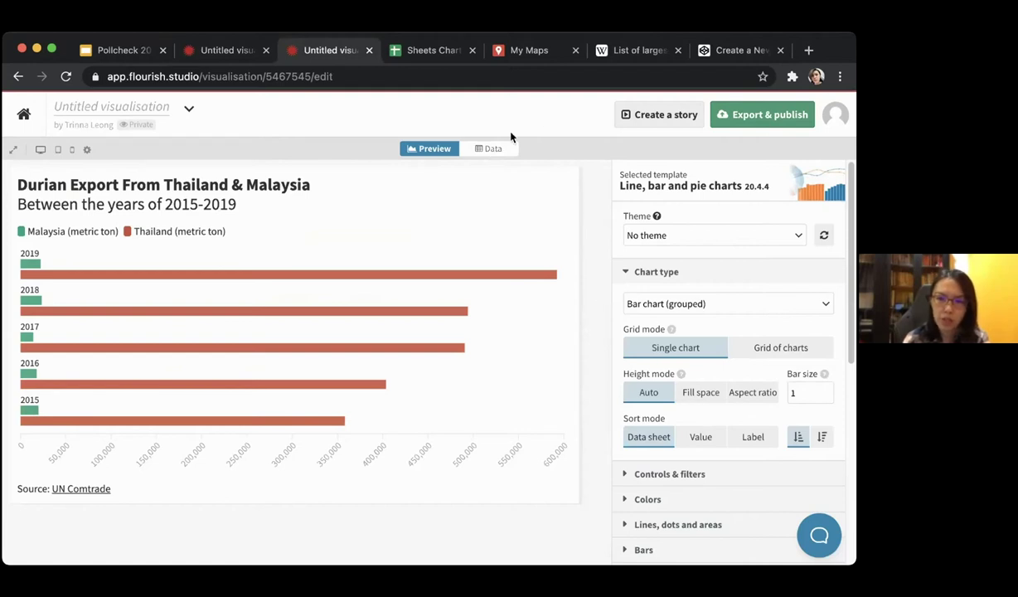
View the durian export data sheet and return to the chart preview.
{"action": "left_click", "coordinate": [490, 150]}
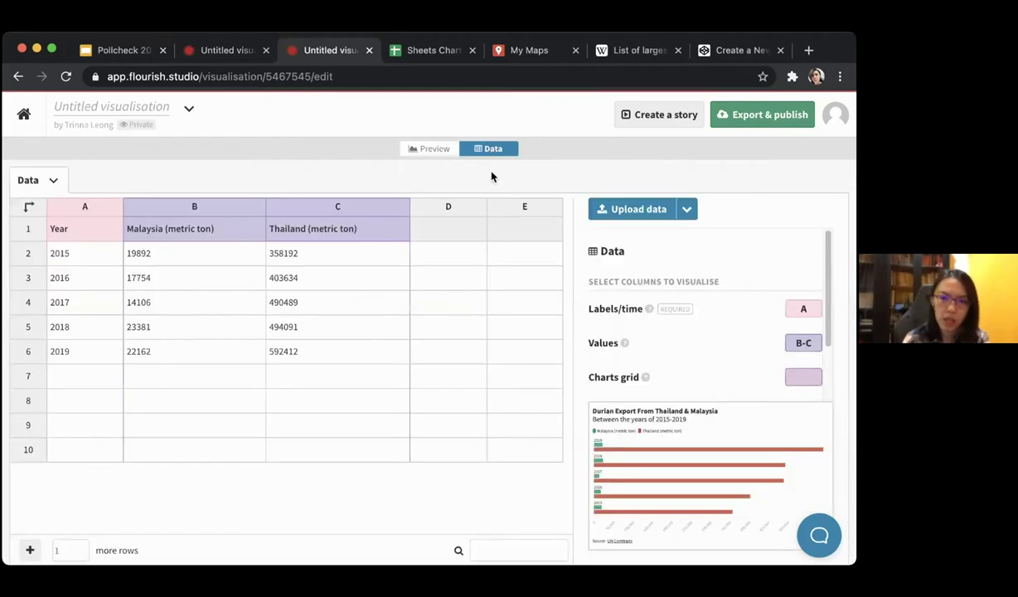
{"action": "left_click", "coordinate": [430, 148]}
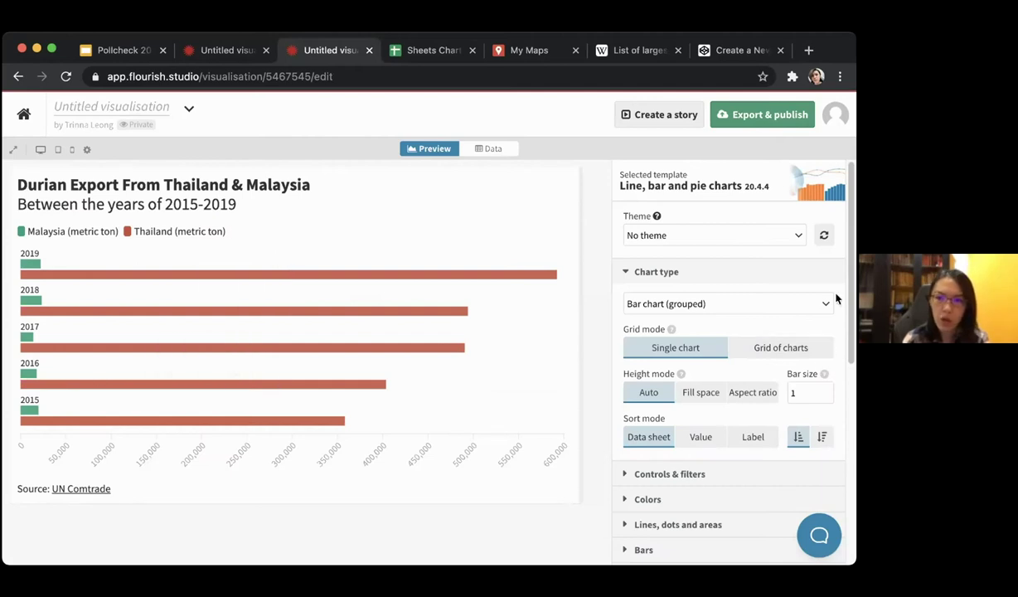
Try the Antique and Rainbow colour palettes on the durian export chart and apply the Dark palette.
{"action": "scroll", "coordinate": [789, 314], "scroll_direction": "down", "scroll_amount": 5}
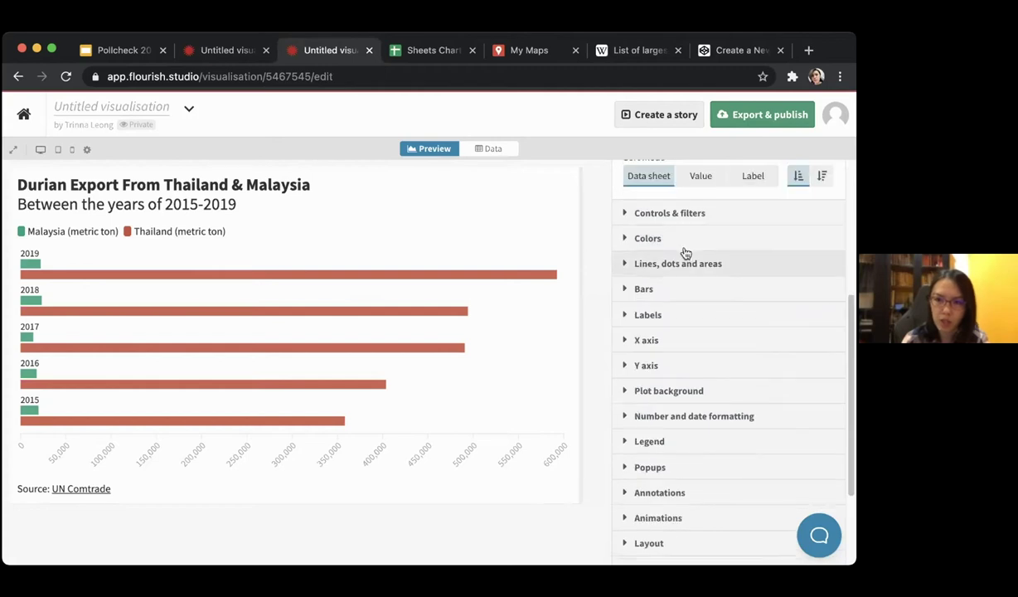
{"action": "left_click", "coordinate": [627, 239]}
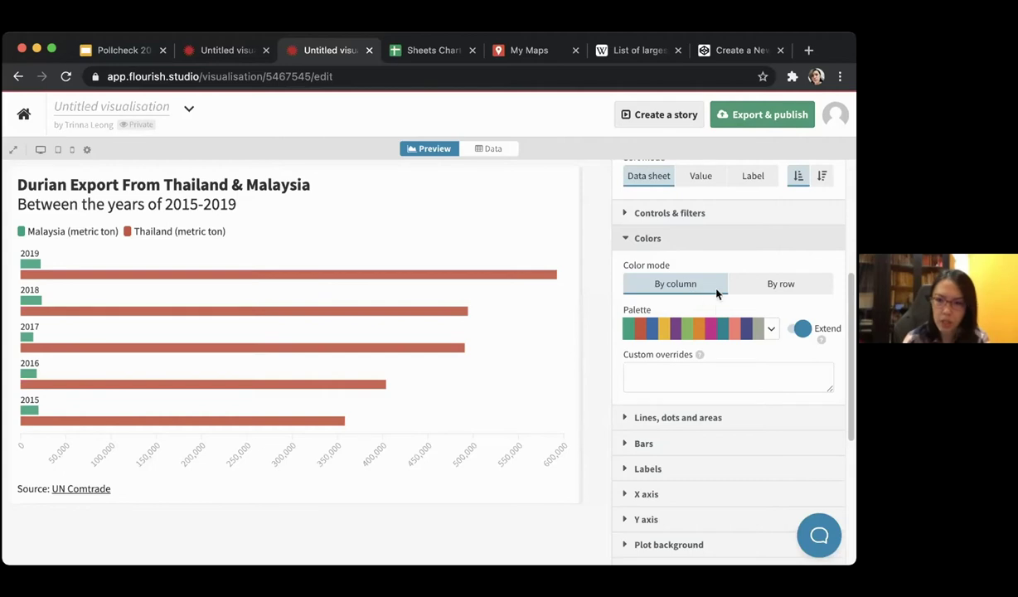
{"action": "left_click", "coordinate": [734, 328]}
{"action": "left_click", "coordinate": [671, 479]}
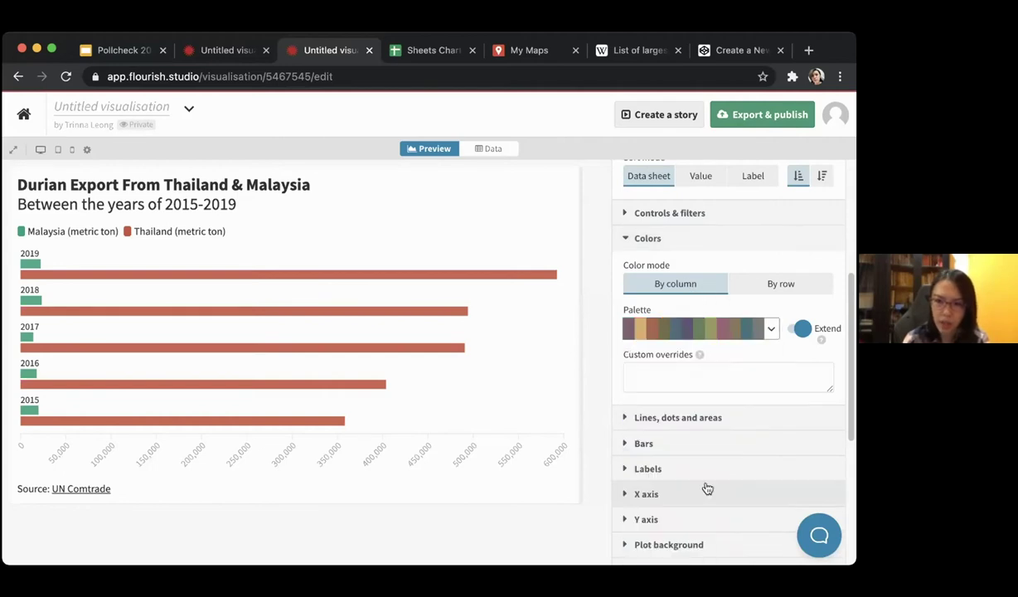
{"action": "left_click", "coordinate": [768, 331]}
{"action": "left_click", "coordinate": [724, 431]}
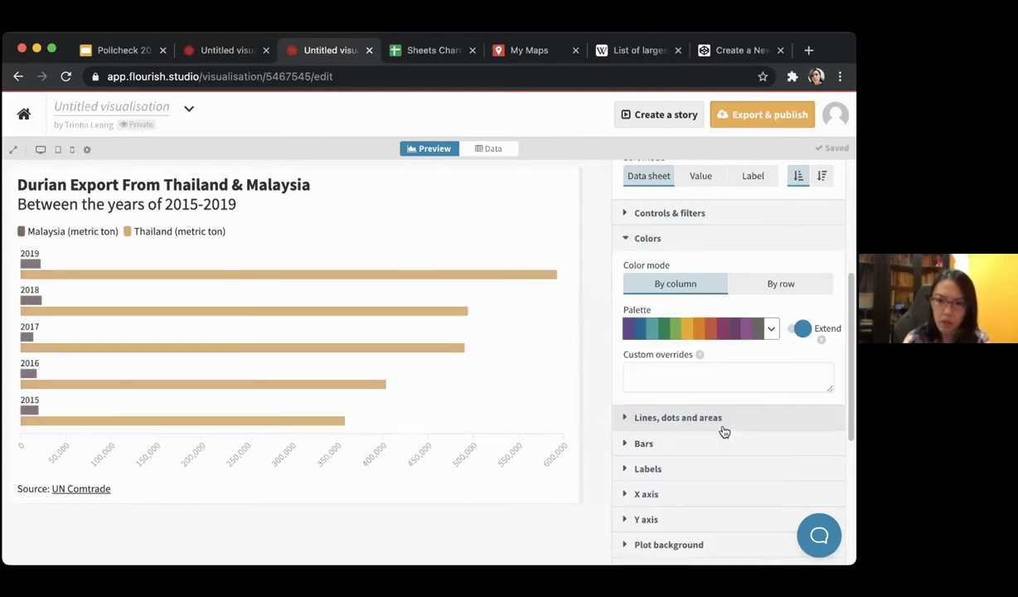
{"action": "left_click", "coordinate": [767, 332]}
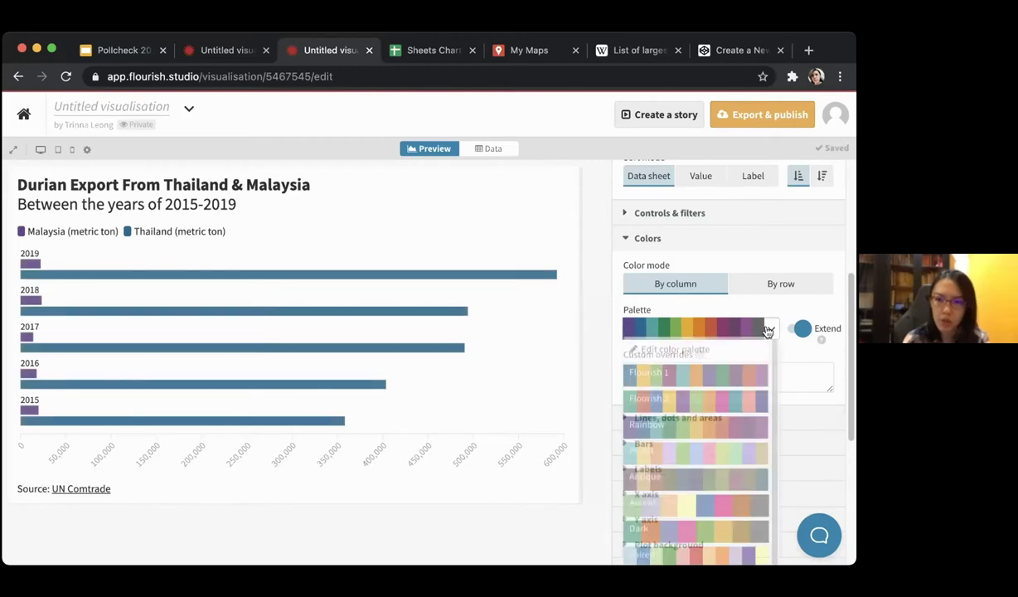
{"action": "left_click", "coordinate": [701, 520]}
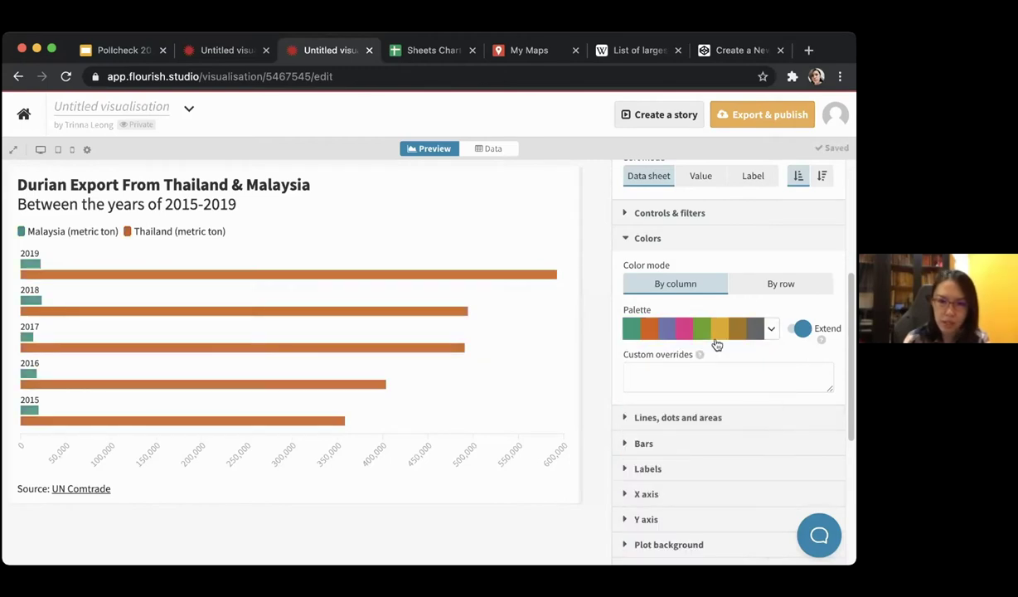
Open the Dark palette for editing and copy the pink colour's hex code, #e7298a.
{"action": "left_click", "coordinate": [770, 331]}
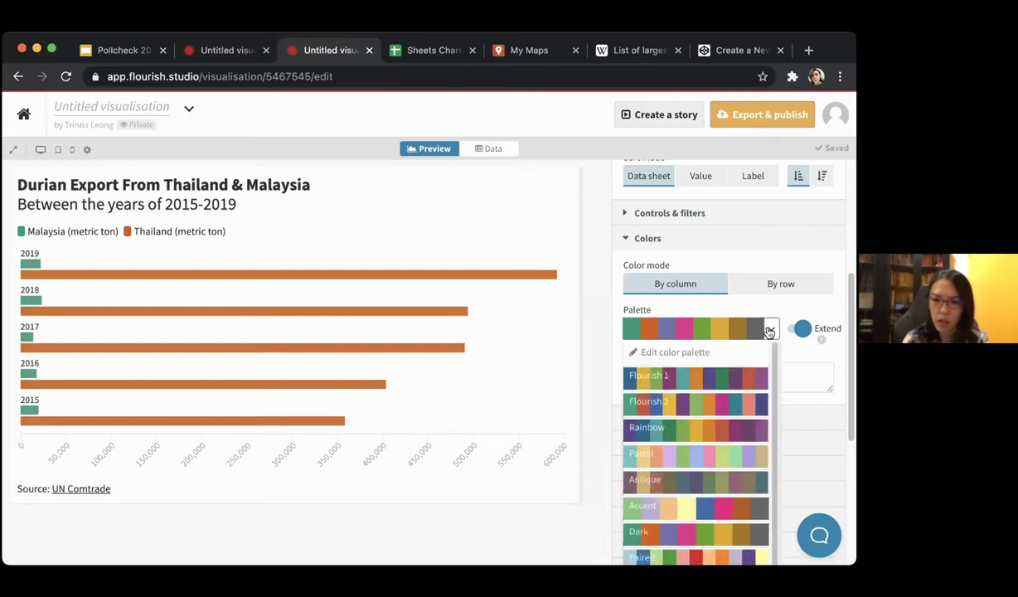
{"action": "left_click", "coordinate": [736, 357]}
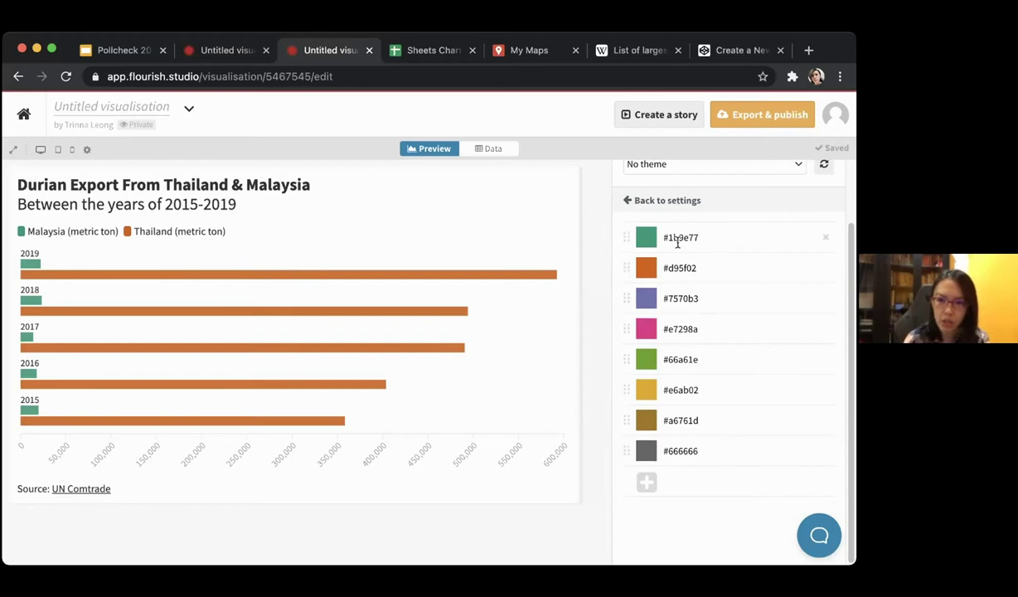
{"action": "left_click", "coordinate": [705, 333]}
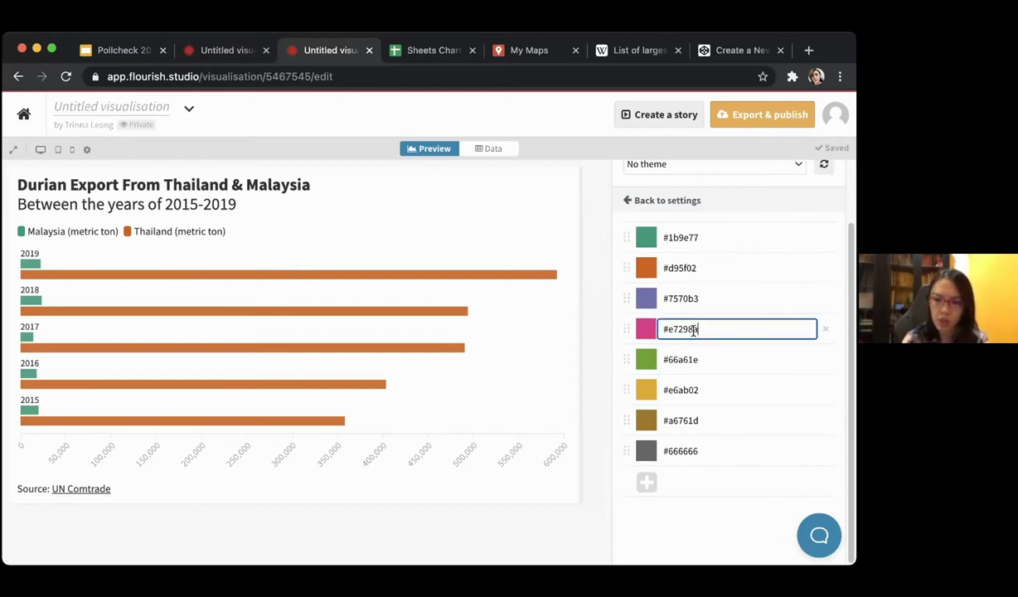
{"action": "key", "text": "Return"}
{"action": "key", "text": "super+a"}
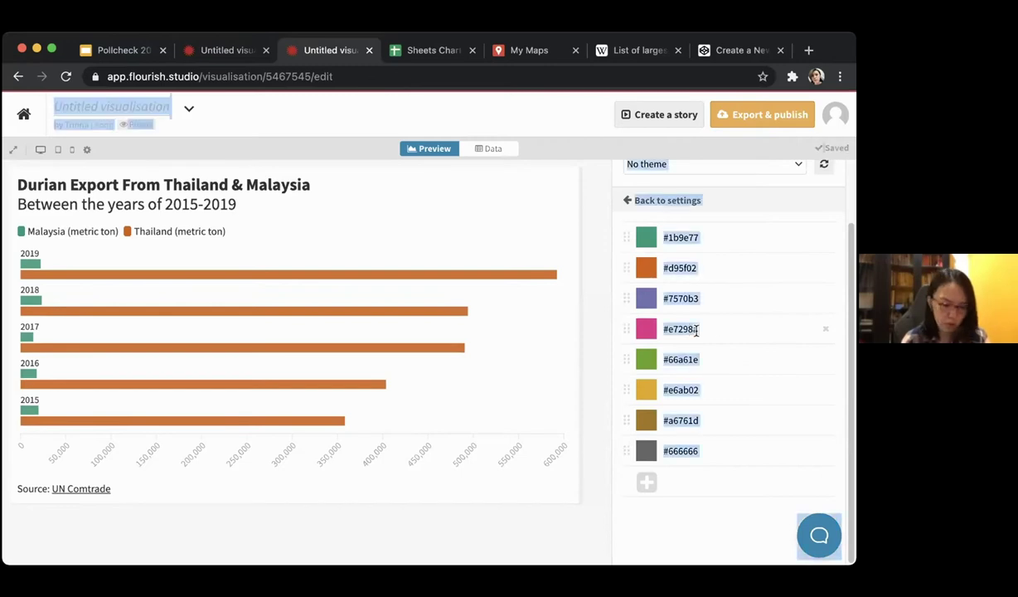
{"action": "left_click", "coordinate": [703, 328]}
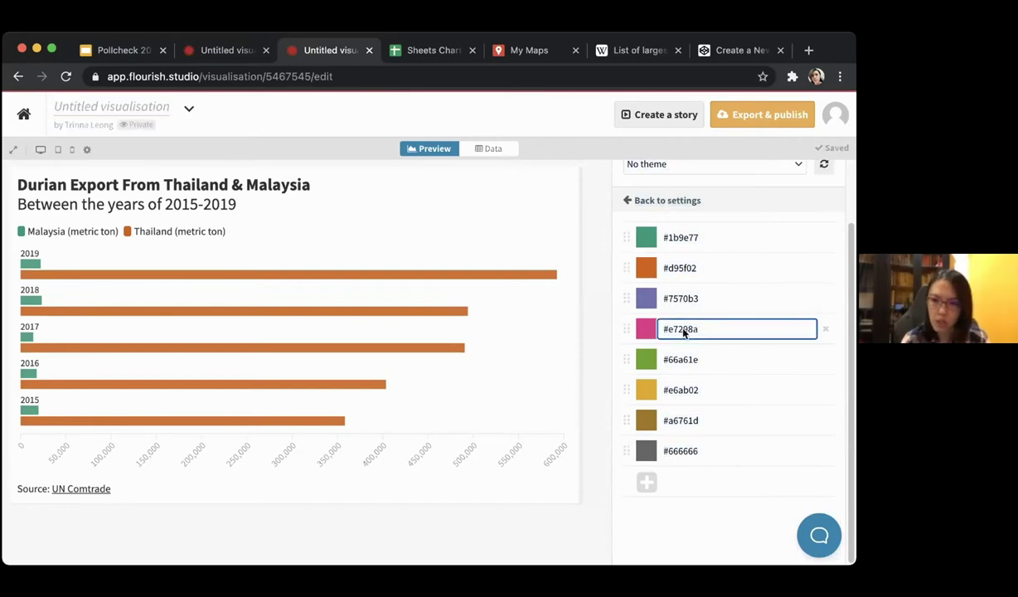
{"action": "key", "text": "Return"}
{"action": "left_click", "coordinate": [690, 329]}
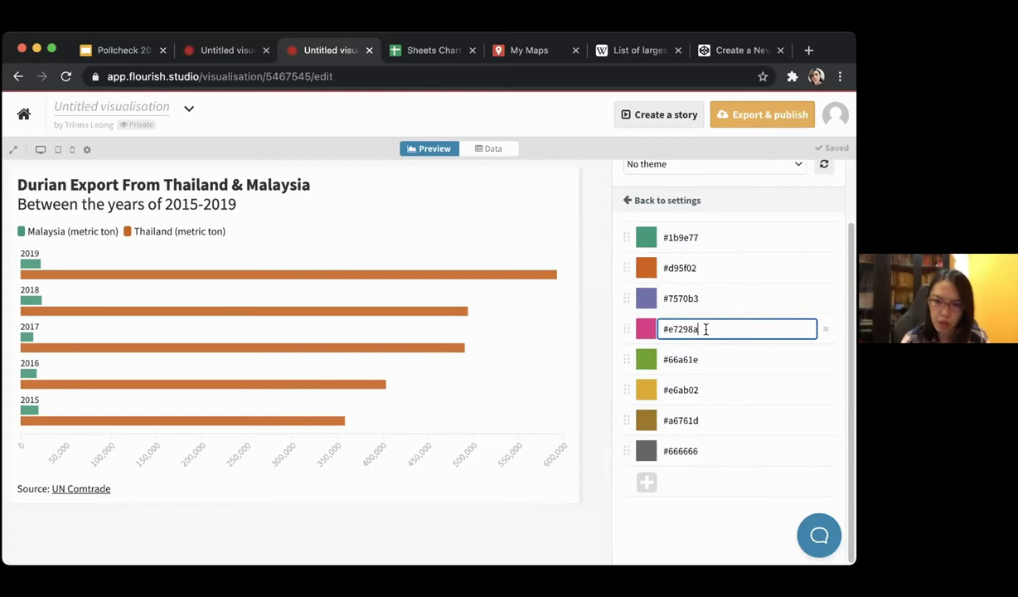
{"action": "key", "text": "super+a"}
{"action": "key", "text": "super+c"}
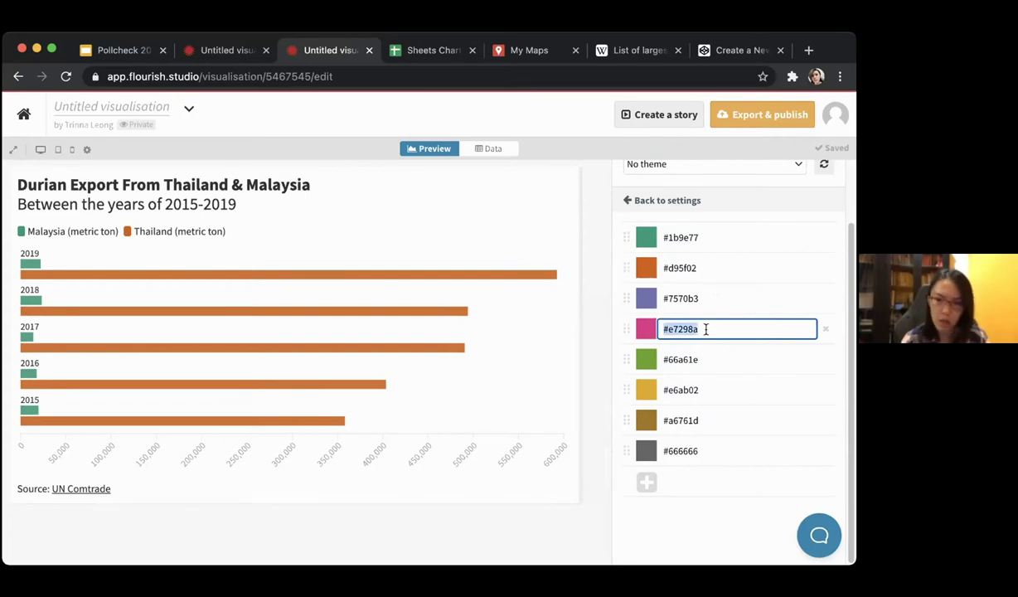
Remove every palette colour except the green #1b9e77 and return to the chart settings.
{"action": "left_click", "coordinate": [825, 331]}
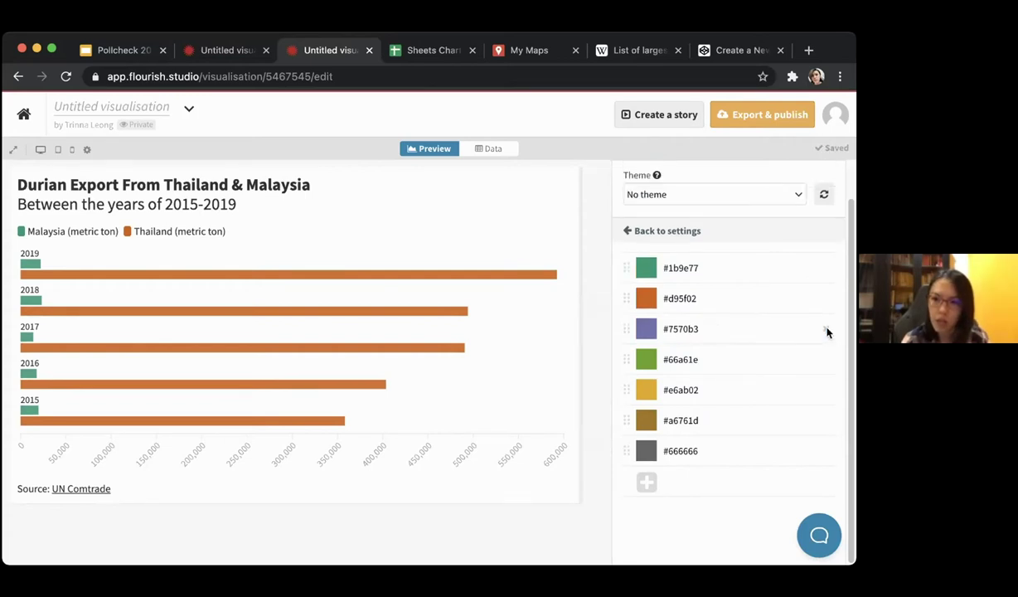
{"action": "left_click", "coordinate": [826, 330]}
{"action": "left_click", "coordinate": [826, 330]}
{"action": "left_click", "coordinate": [835, 339]}
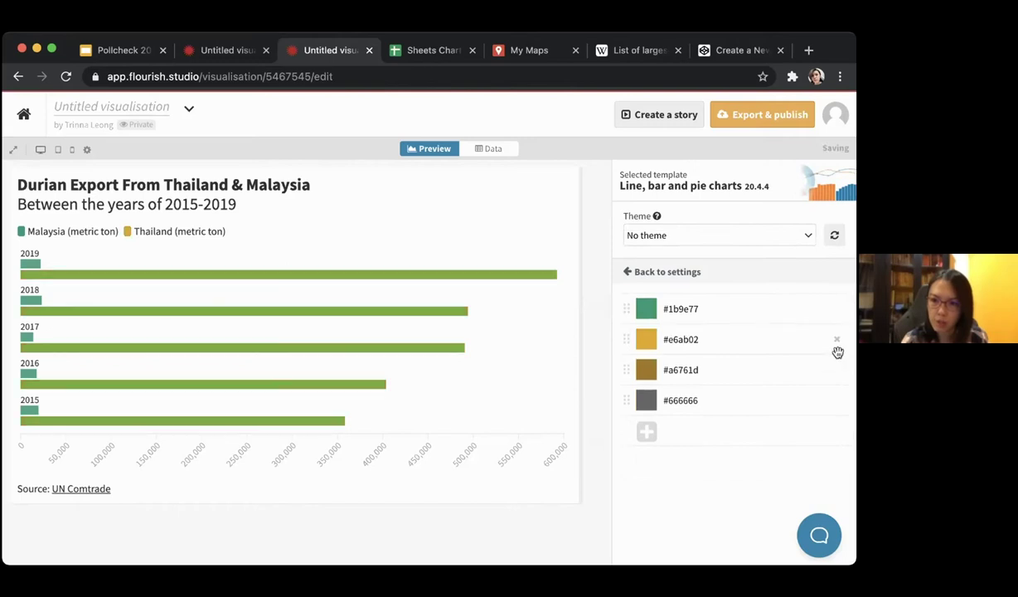
{"action": "left_click", "coordinate": [837, 369]}
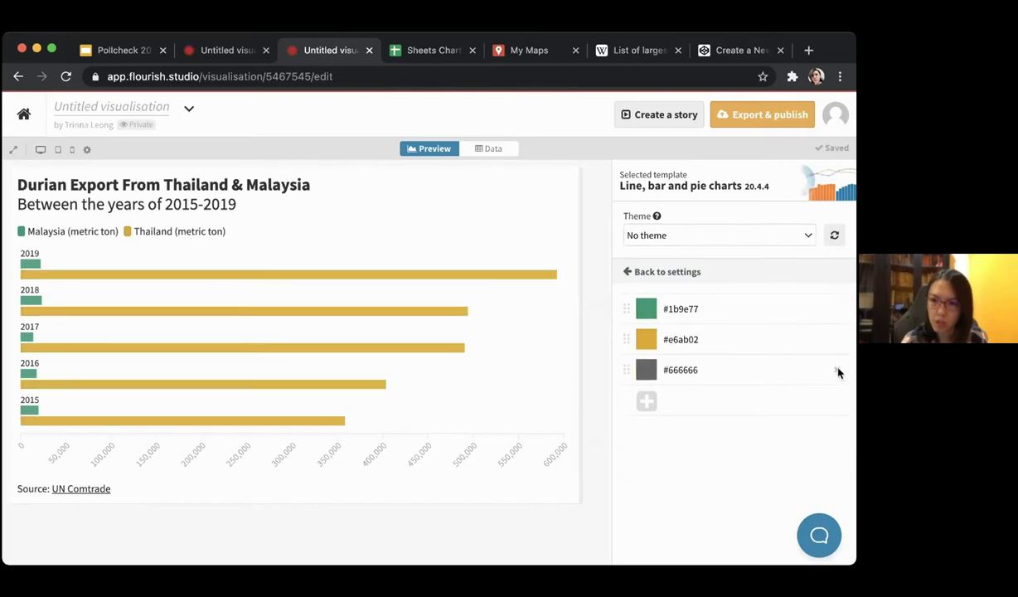
{"action": "left_click", "coordinate": [837, 370]}
{"action": "left_click", "coordinate": [836, 340]}
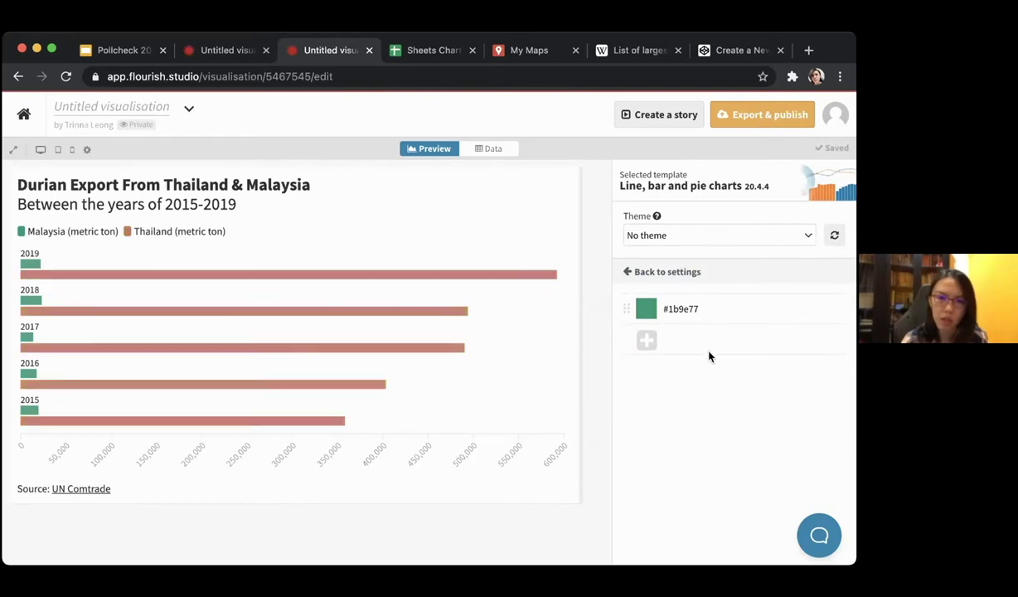
{"action": "left_click", "coordinate": [629, 274]}
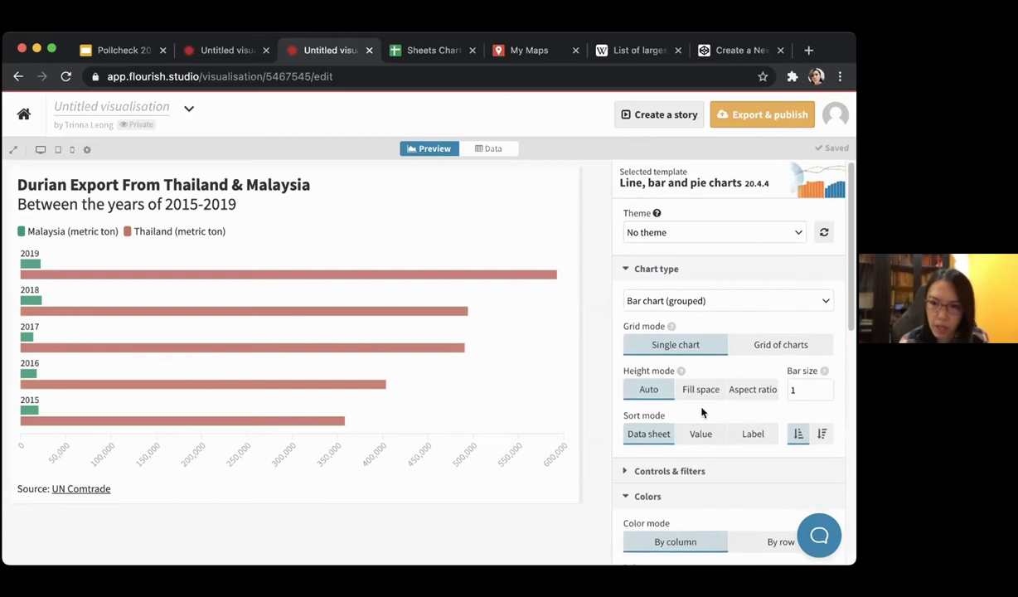
Enter the custom colour override "Thailand :#e7298a" for the chart, consulting the help on the override format.
{"action": "scroll", "coordinate": [705, 413], "scroll_direction": "down", "scroll_amount": 5}
{"action": "left_click", "coordinate": [677, 450]}
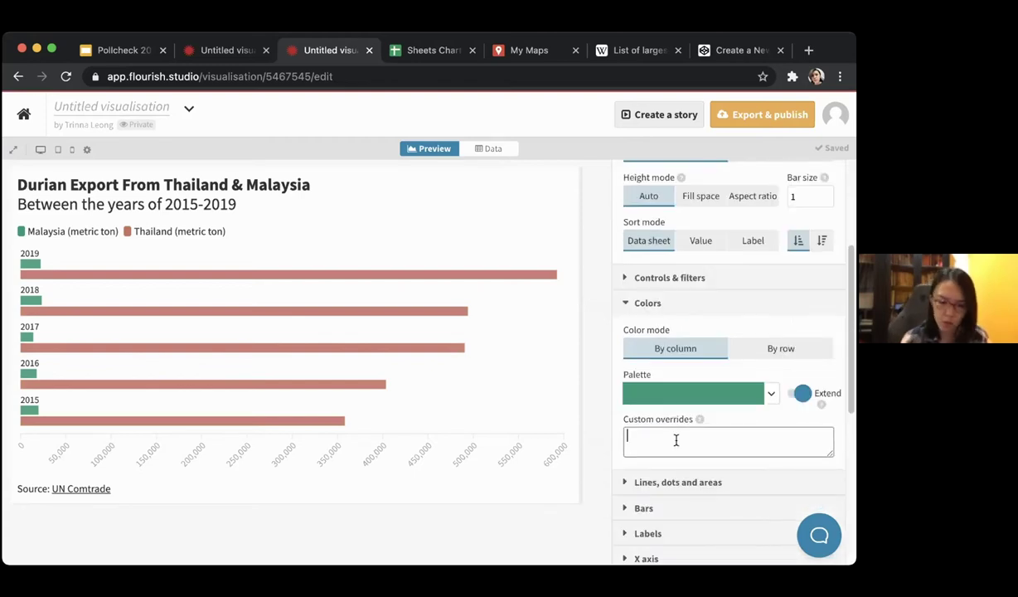
{"action": "type", "text": "Thai"}
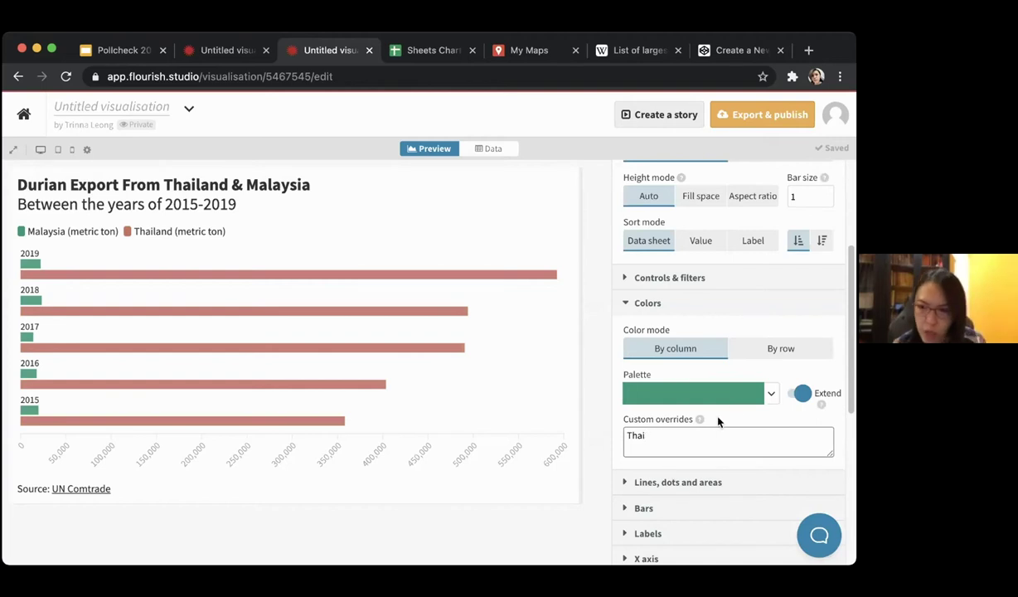
{"action": "mouse_move", "coordinate": [700, 421]}
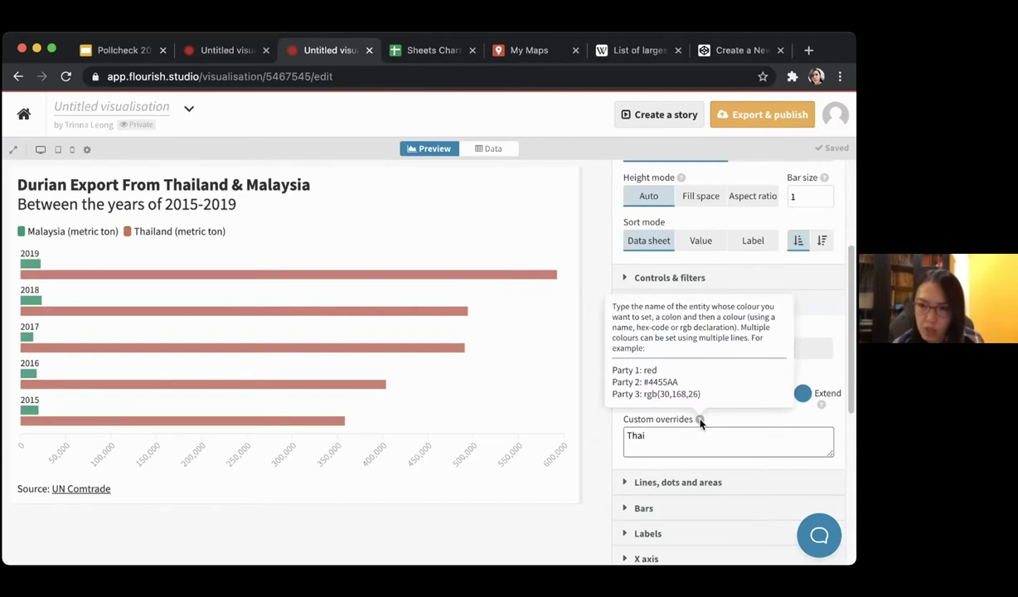
{"action": "type", "text": "land"}
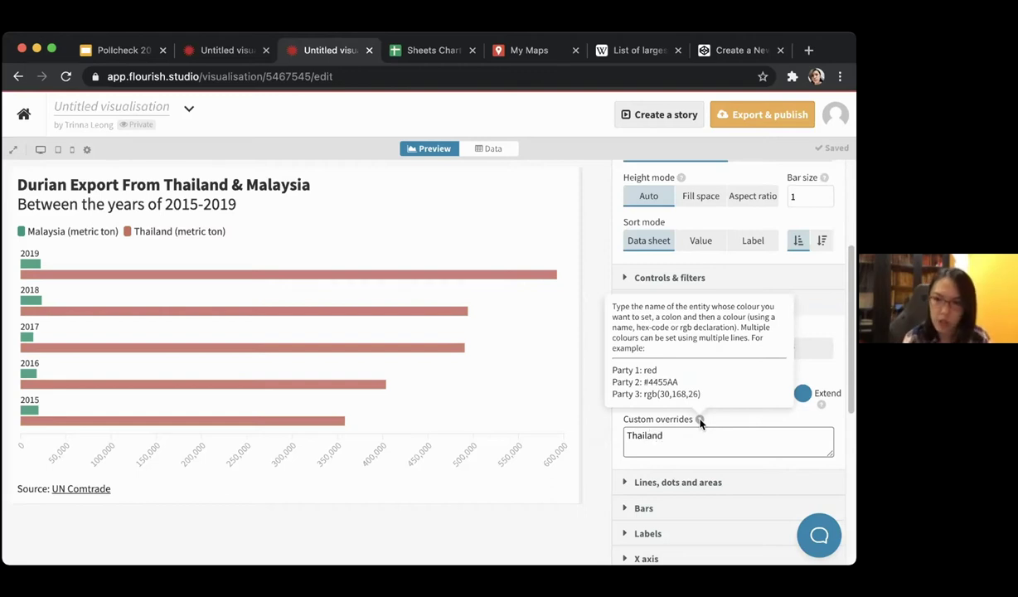
{"action": "type", "text": ":"}
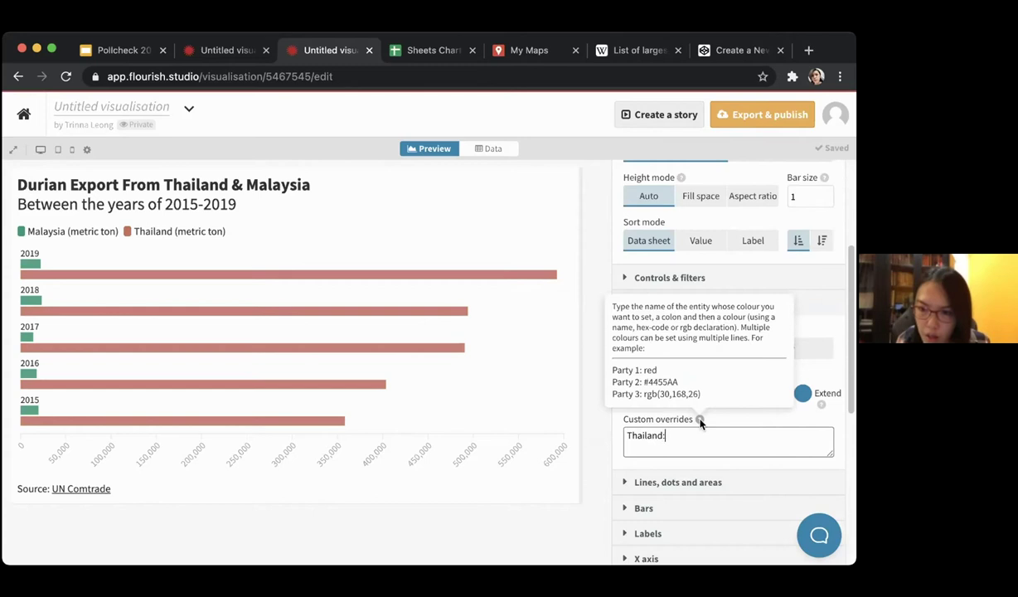
{"action": "key", "text": "super+v"}
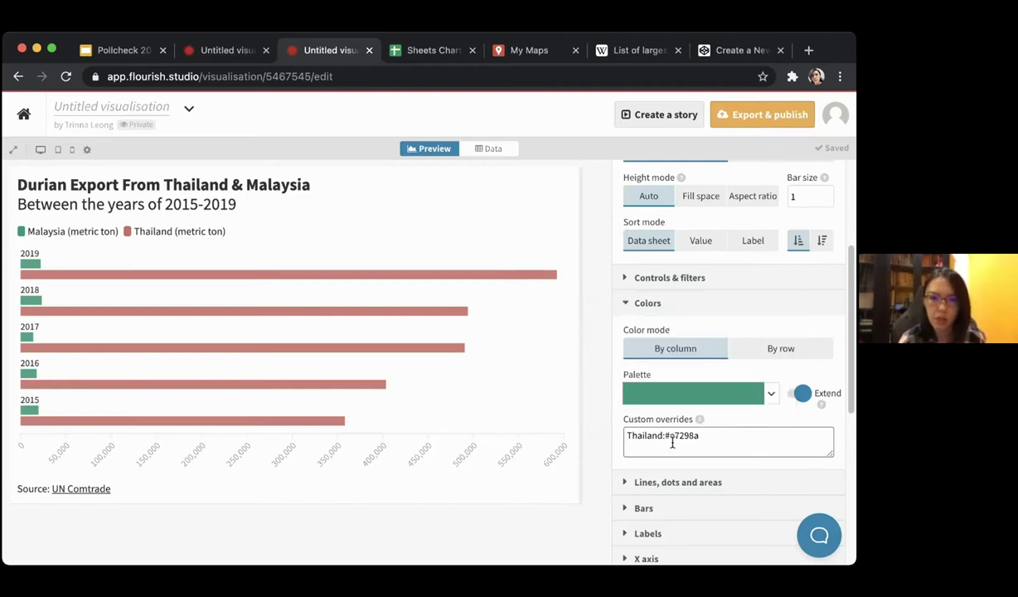
{"action": "left_click", "coordinate": [665, 436]}
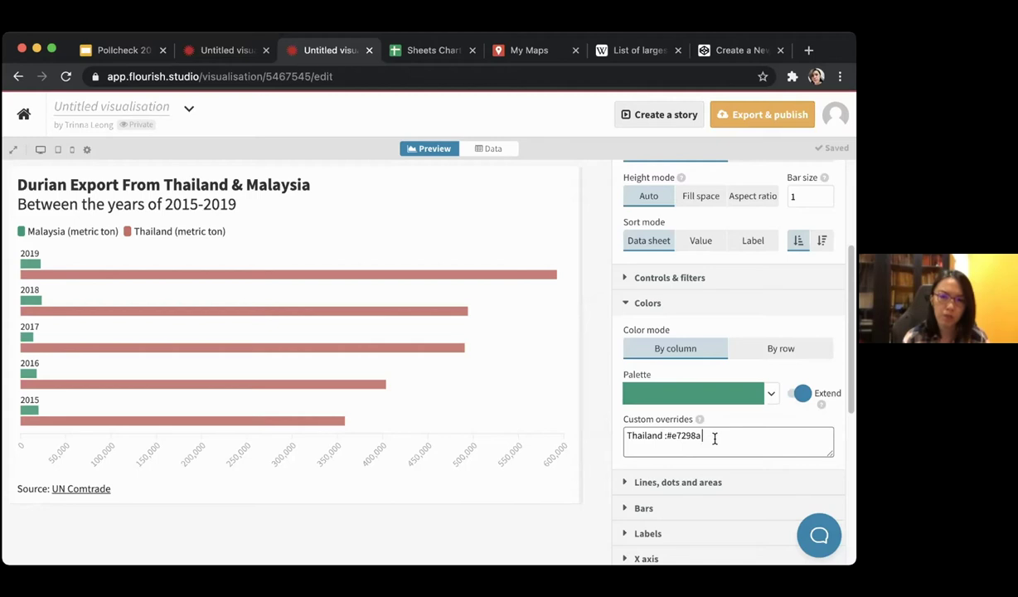
Check the column headings in the data sheet and return to the custom overrides in the chart preview.
{"action": "left_click", "coordinate": [482, 153]}
{"action": "left_click", "coordinate": [435, 150]}
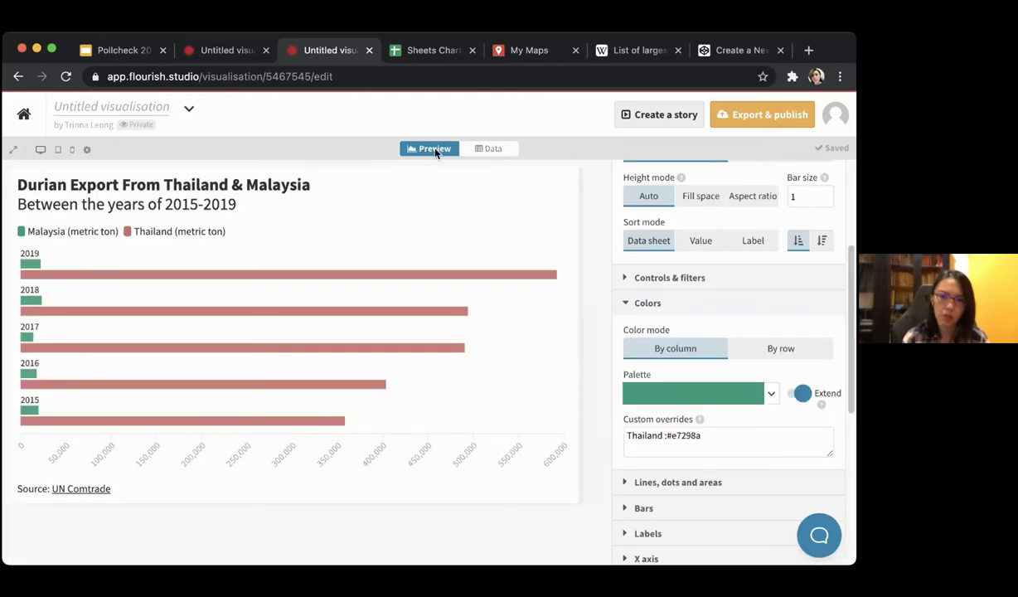
{"action": "left_click", "coordinate": [722, 445]}
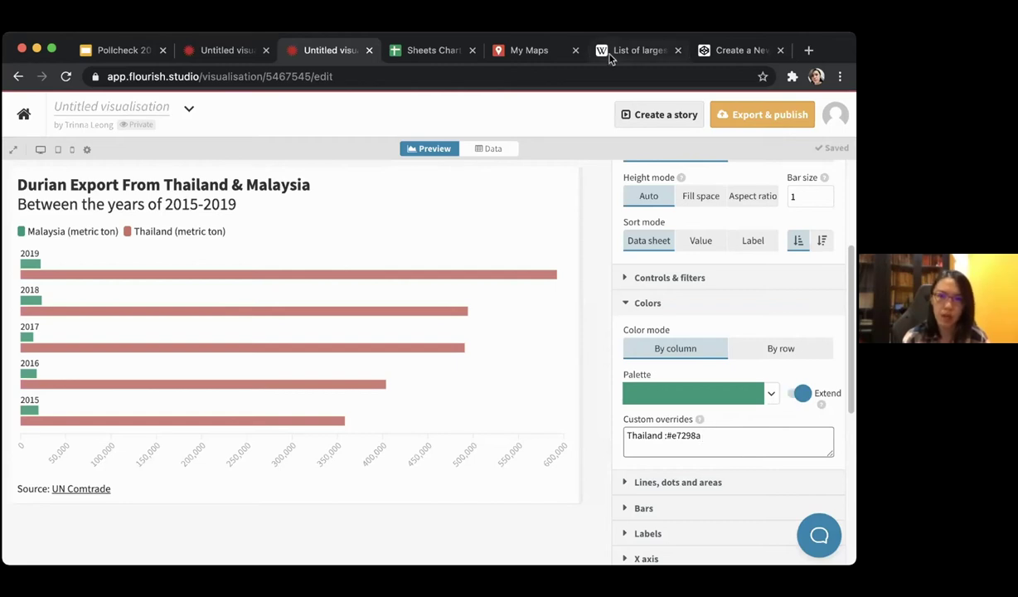
Leave the durian chart for the project list and check the story Untitled story (796686), returning to the list.
{"action": "left_click", "coordinate": [24, 119]}
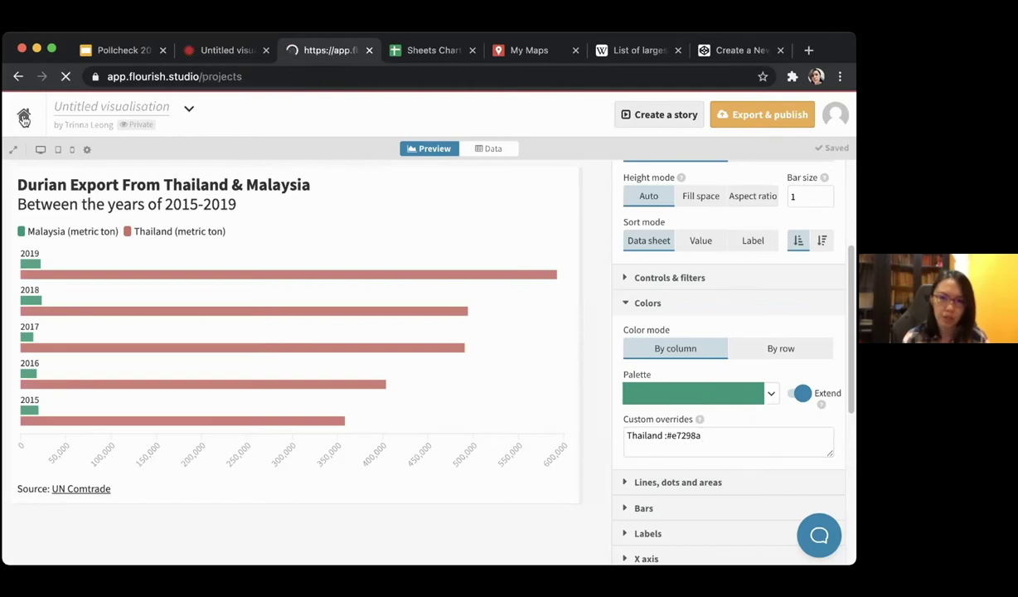
{"action": "scroll", "coordinate": [658, 386], "scroll_direction": "down", "scroll_amount": 1}
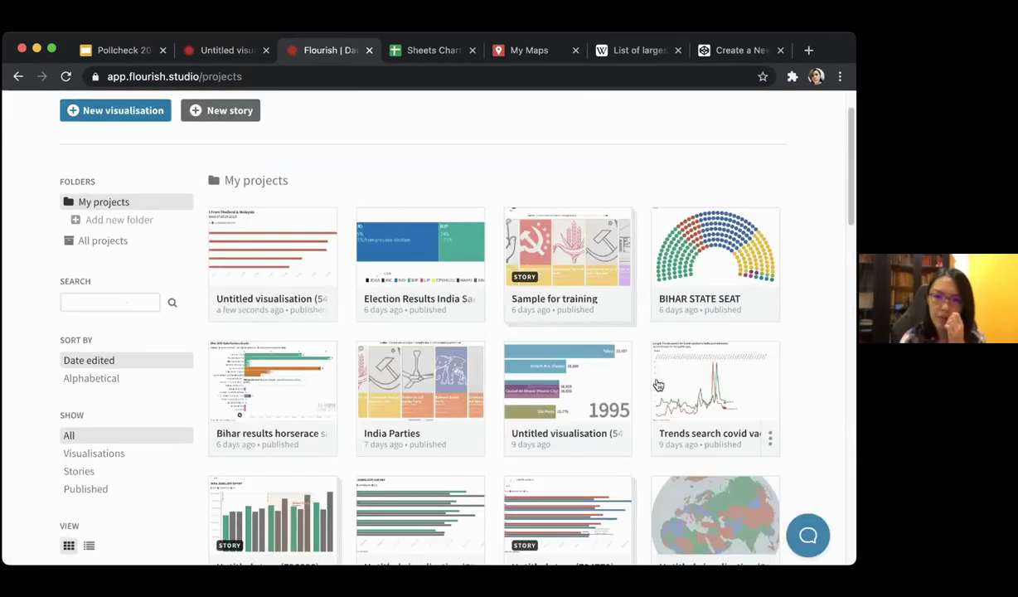
{"action": "scroll", "coordinate": [658, 386], "scroll_direction": "down", "scroll_amount": 4}
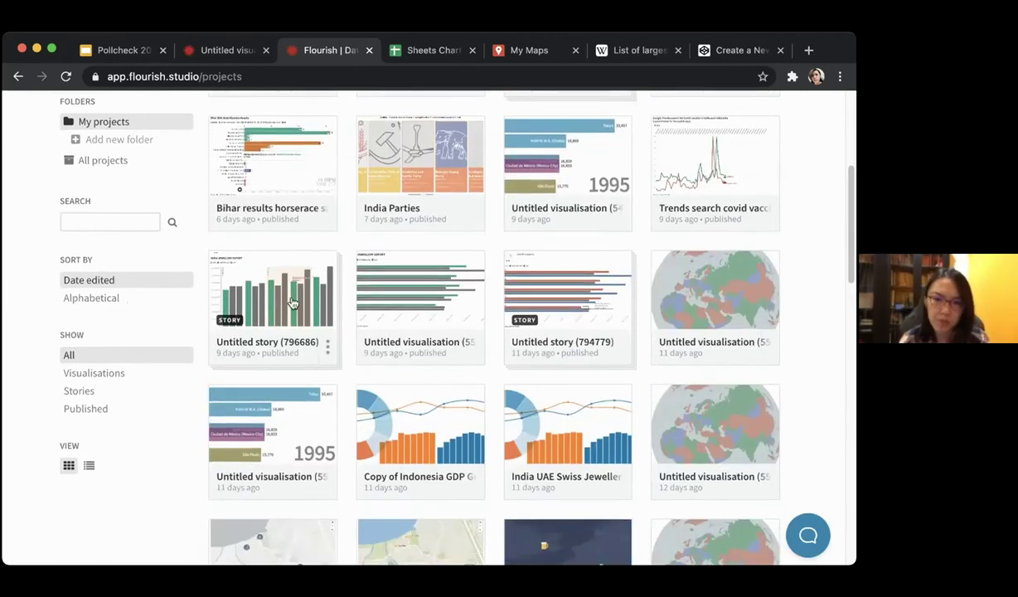
{"action": "left_click", "coordinate": [291, 304]}
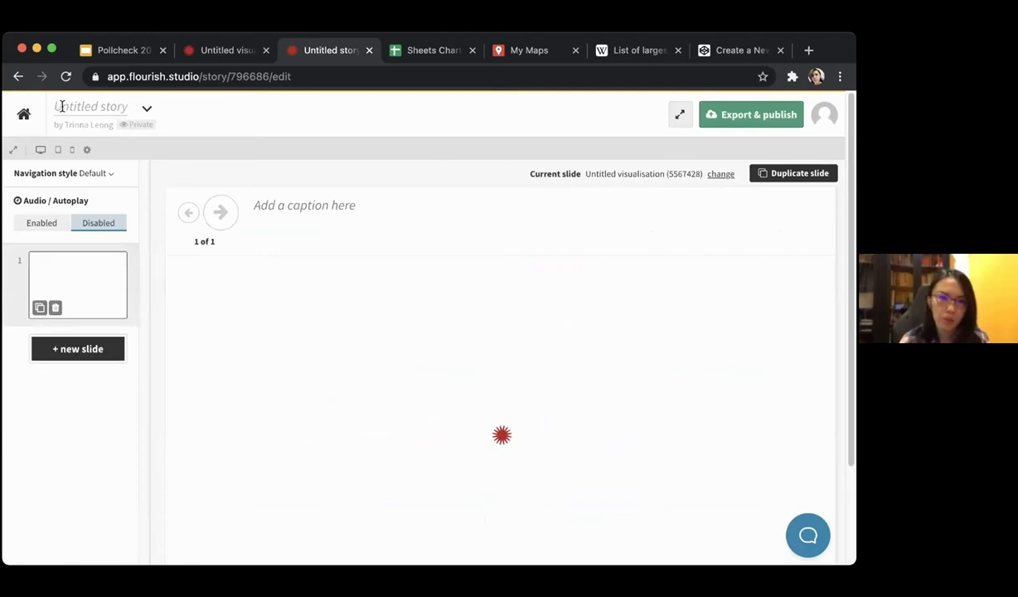
{"action": "left_click", "coordinate": [23, 114]}
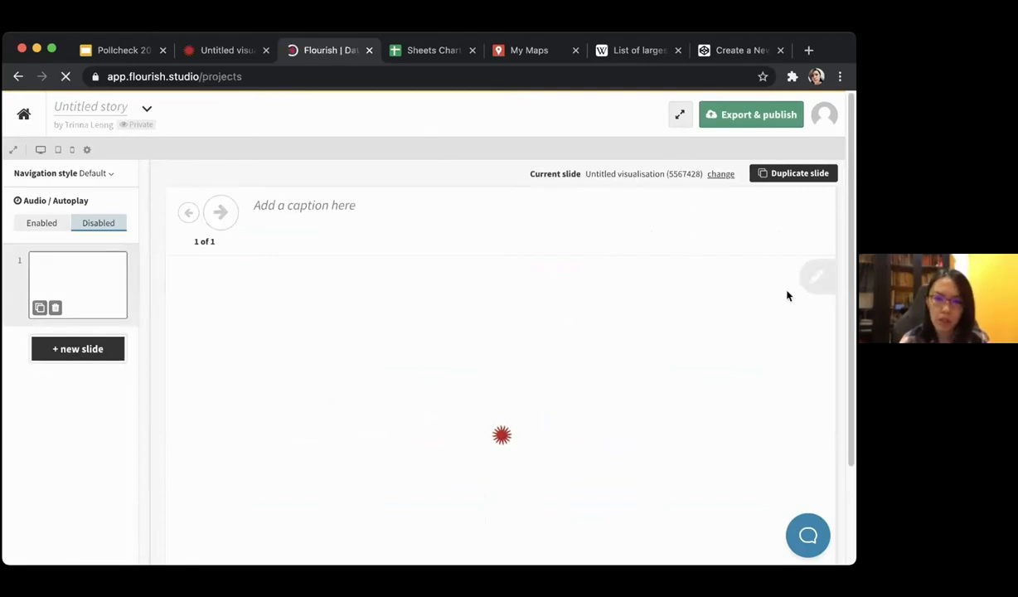
Find the Copy of Indonesia GDP Growth project in the project list and open it.
{"action": "scroll", "coordinate": [728, 371], "scroll_direction": "down", "scroll_amount": 4}
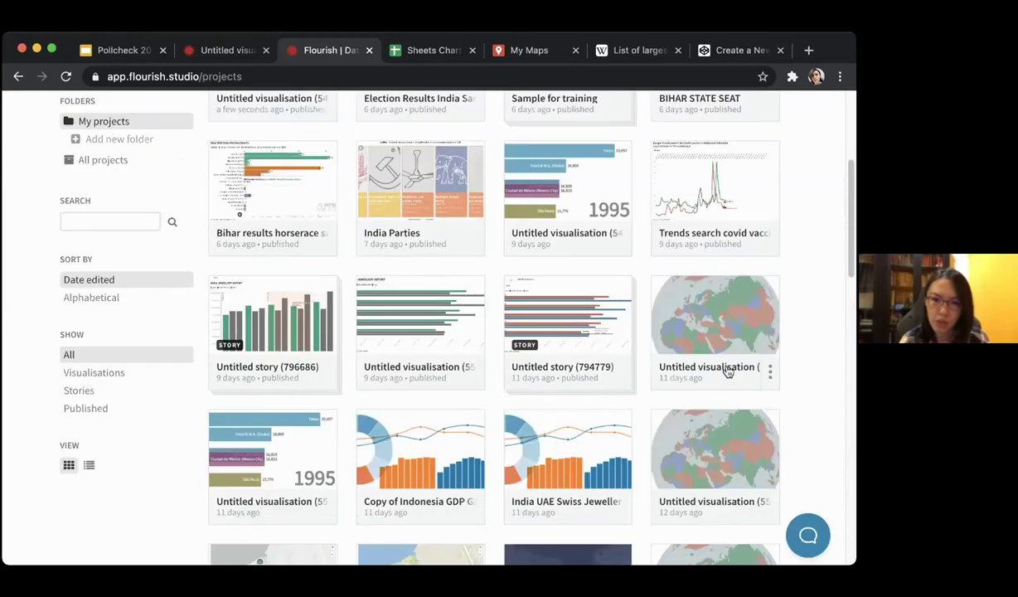
{"action": "scroll", "coordinate": [728, 372], "scroll_direction": "down", "scroll_amount": 14}
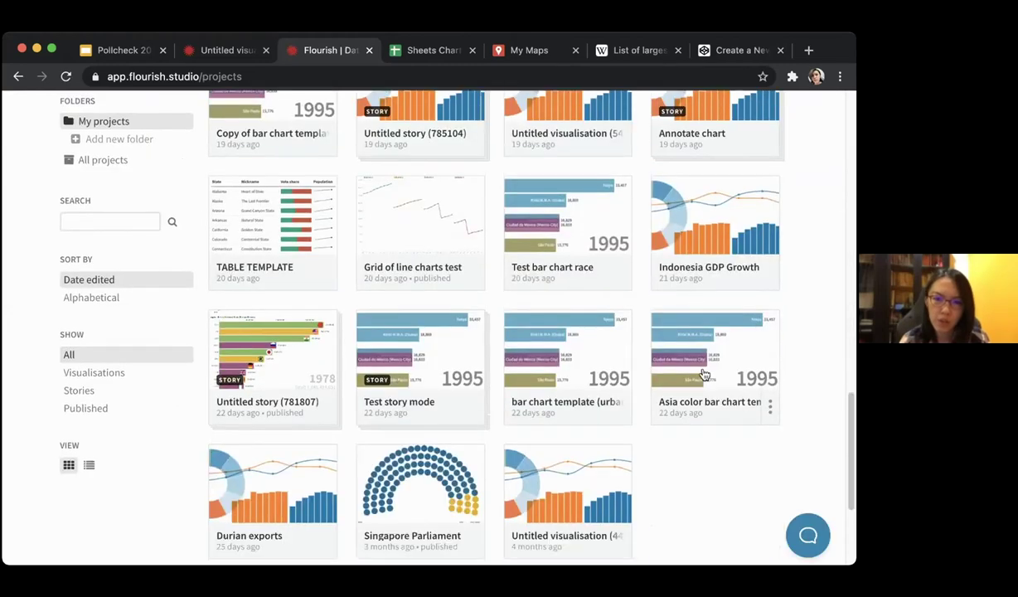
{"action": "scroll", "coordinate": [703, 374], "scroll_direction": "up", "scroll_amount": 4}
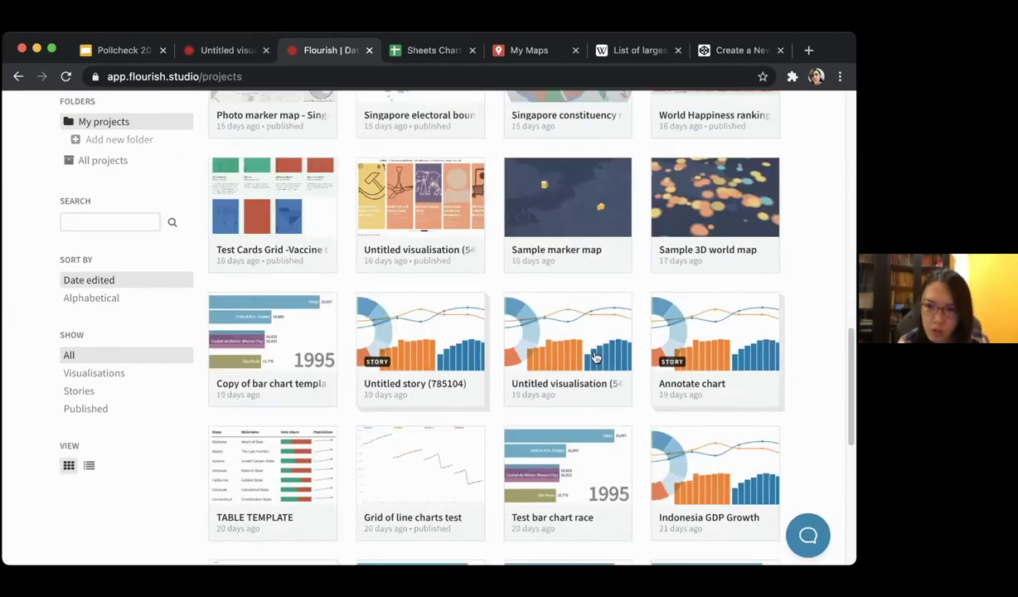
{"action": "scroll", "coordinate": [594, 357], "scroll_direction": "up", "scroll_amount": 6}
{"action": "scroll", "coordinate": [594, 356], "scroll_direction": "up", "scroll_amount": 2}
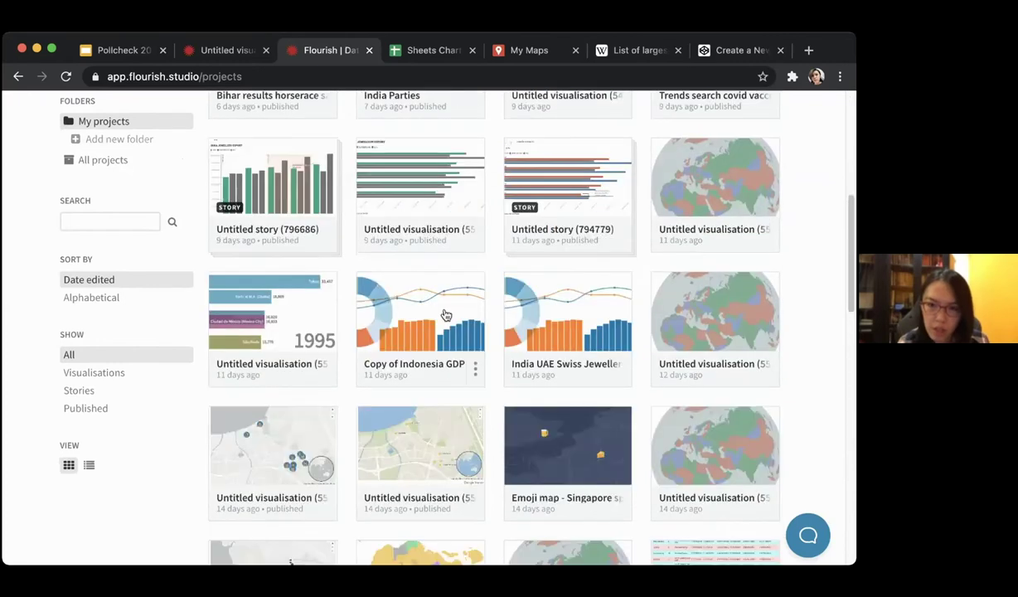
{"action": "left_click", "coordinate": [398, 303]}
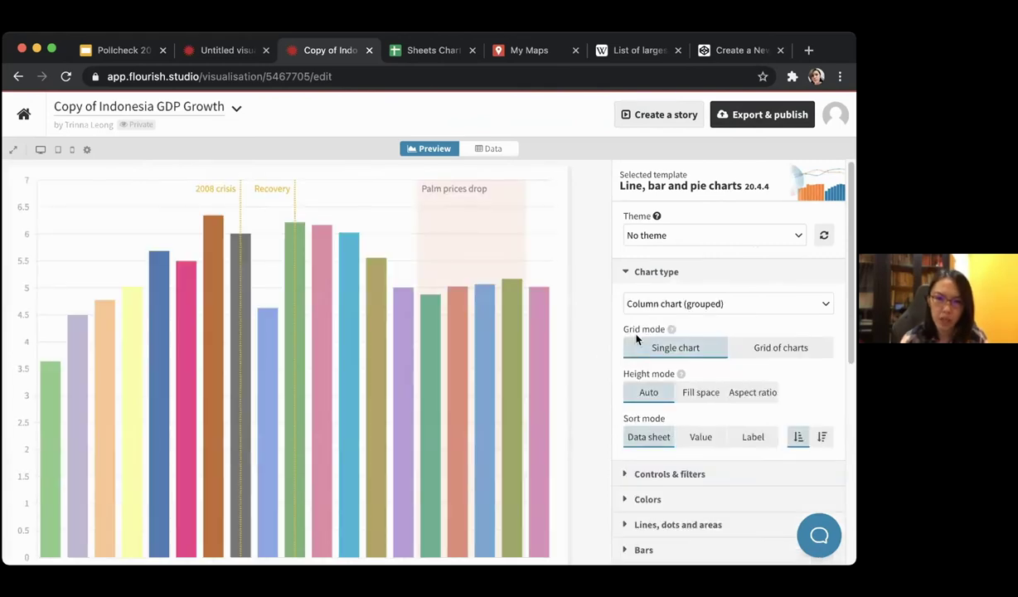
Apply the Flourish 1 palette to the Indonesia GDP column chart in its colour settings.
{"action": "scroll", "coordinate": [604, 431], "scroll_direction": "down", "scroll_amount": 2}
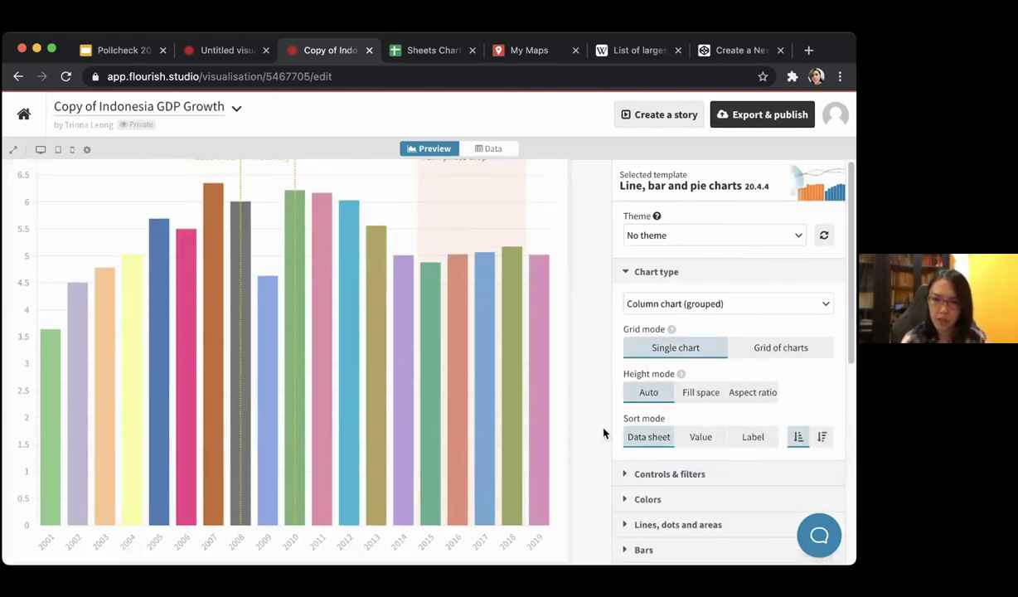
{"action": "scroll", "coordinate": [771, 471], "scroll_direction": "down", "scroll_amount": 5}
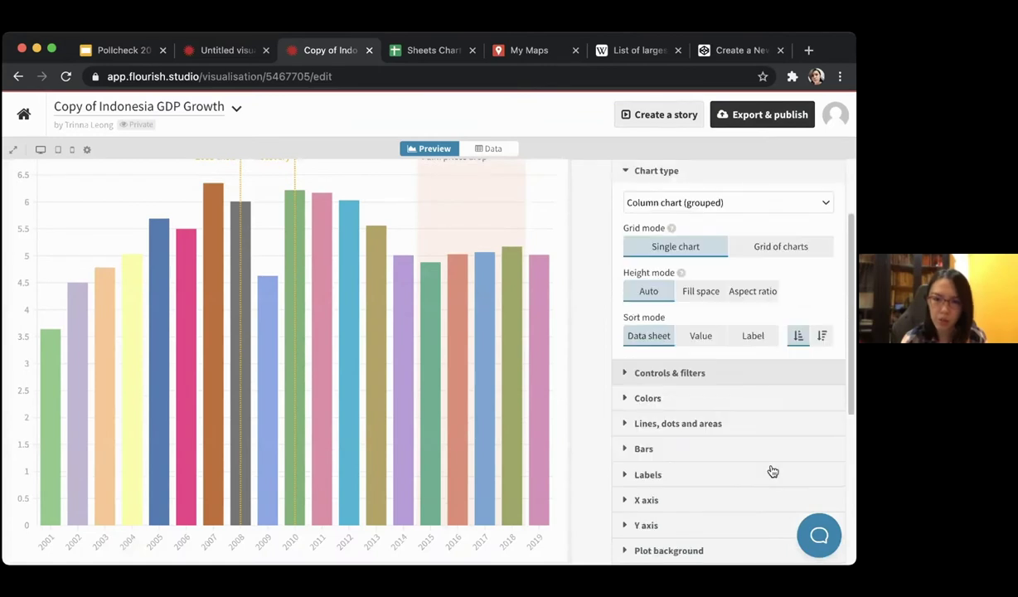
{"action": "scroll", "coordinate": [733, 427], "scroll_direction": "up", "scroll_amount": 1}
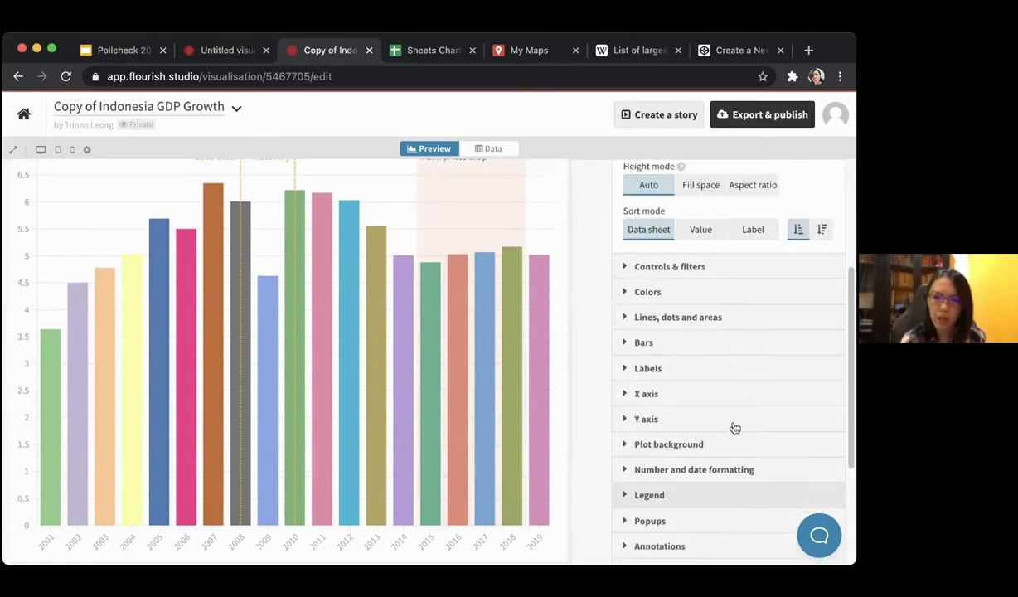
{"action": "left_click", "coordinate": [640, 293]}
{"action": "left_click", "coordinate": [768, 384]}
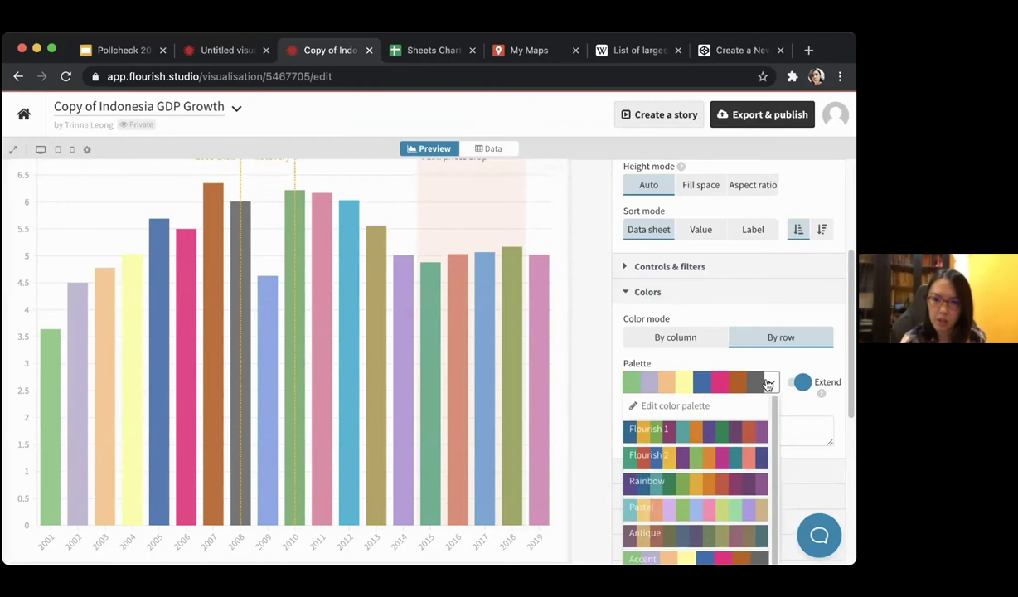
{"action": "left_click", "coordinate": [723, 432]}
Edit the Flourish 1 palette: copy the purple hex code #94346e and remove the colours preceding the orange #e17c05.
{"action": "left_click", "coordinate": [771, 382]}
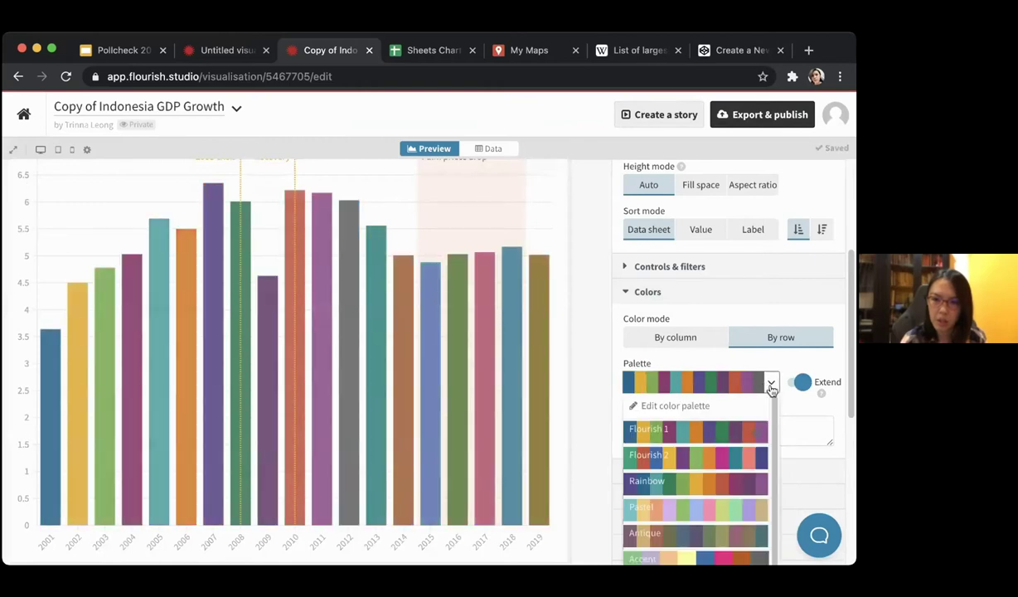
{"action": "left_click", "coordinate": [675, 405]}
{"action": "left_click", "coordinate": [814, 196]}
{"action": "left_click", "coordinate": [814, 197]}
{"action": "left_click", "coordinate": [814, 199]}
{"action": "left_click", "coordinate": [814, 205]}
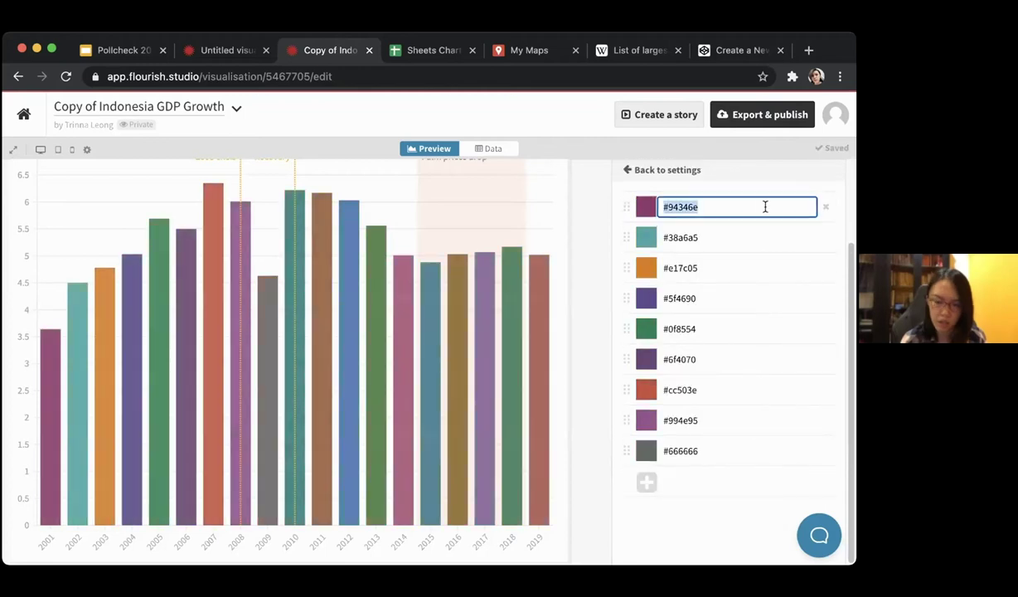
{"action": "left_click", "coordinate": [825, 238]}
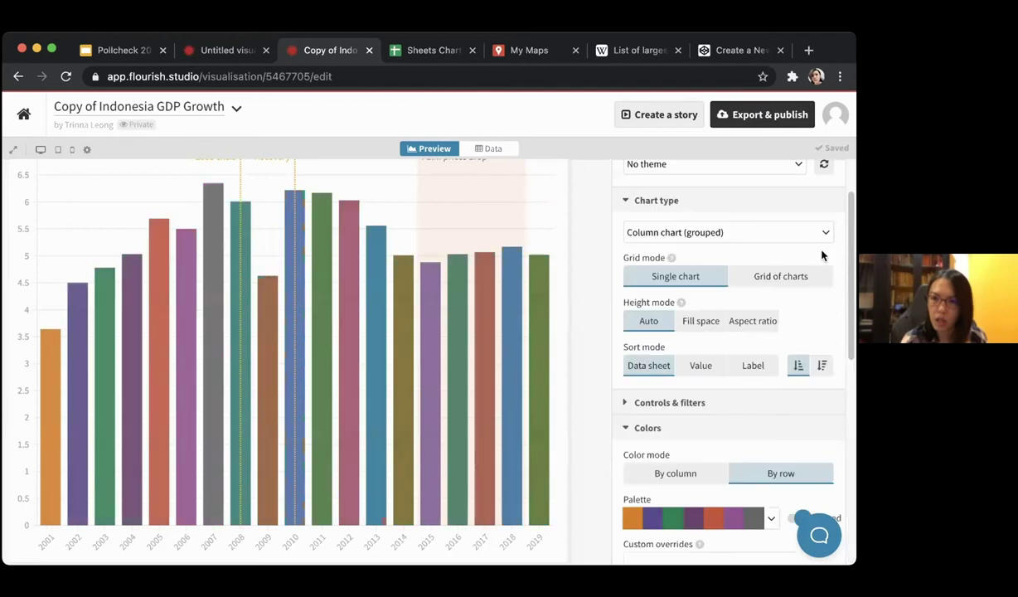
Reopen the custom palette, remove every remaining colour except the grey #666666, and return to the chart settings.
{"action": "left_click", "coordinate": [708, 517]}
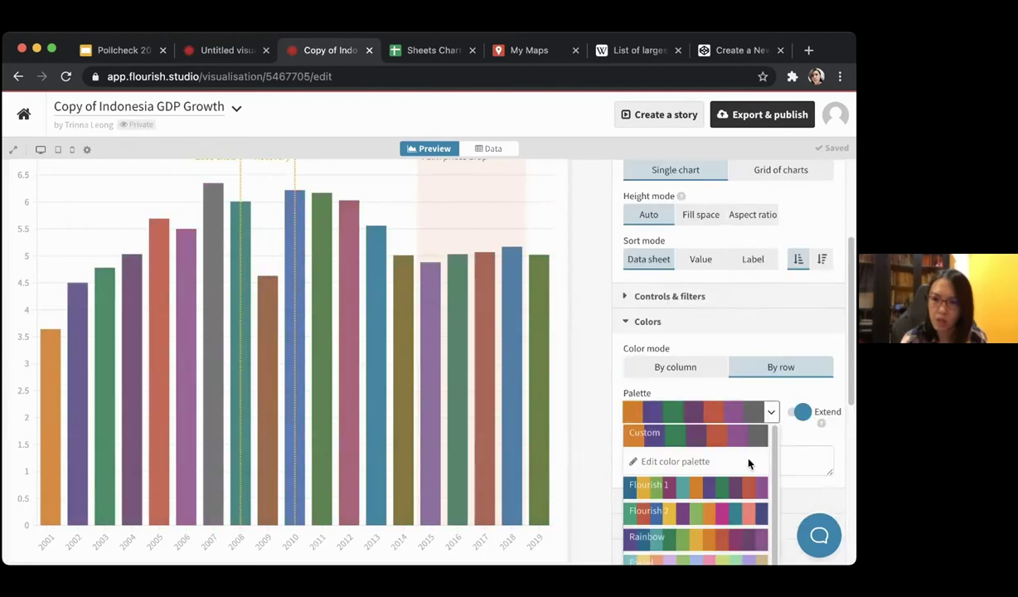
{"action": "left_click", "coordinate": [696, 387]}
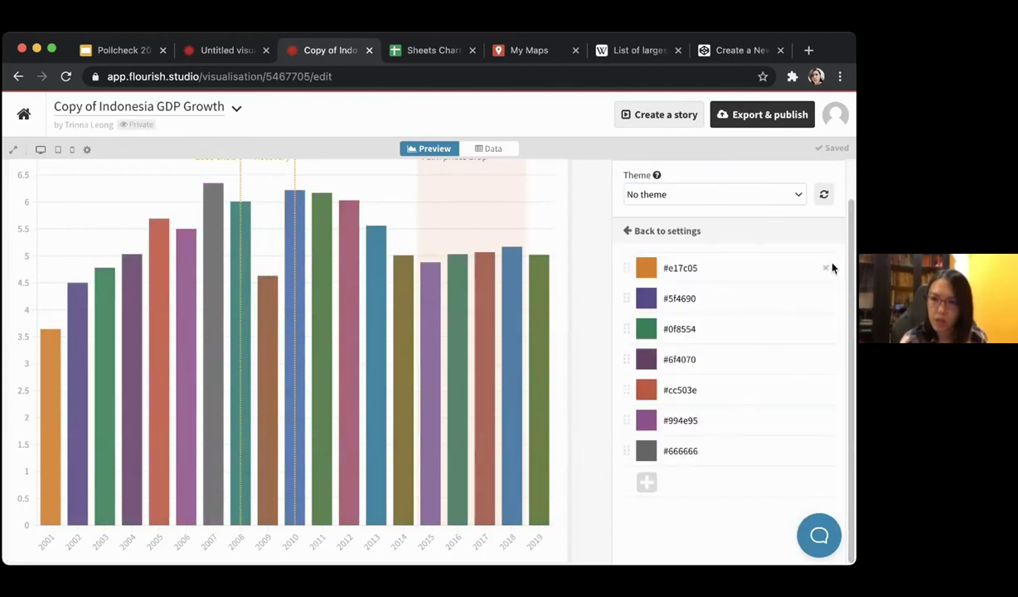
{"action": "left_click", "coordinate": [825, 268]}
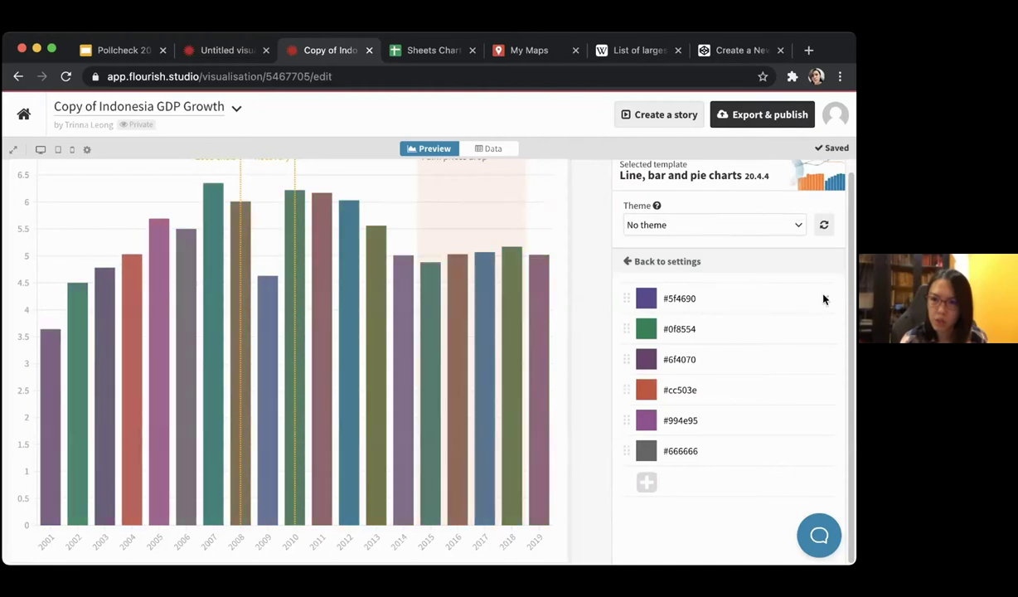
{"action": "left_click", "coordinate": [827, 299]}
{"action": "left_click", "coordinate": [837, 313]}
{"action": "left_click", "coordinate": [837, 320]}
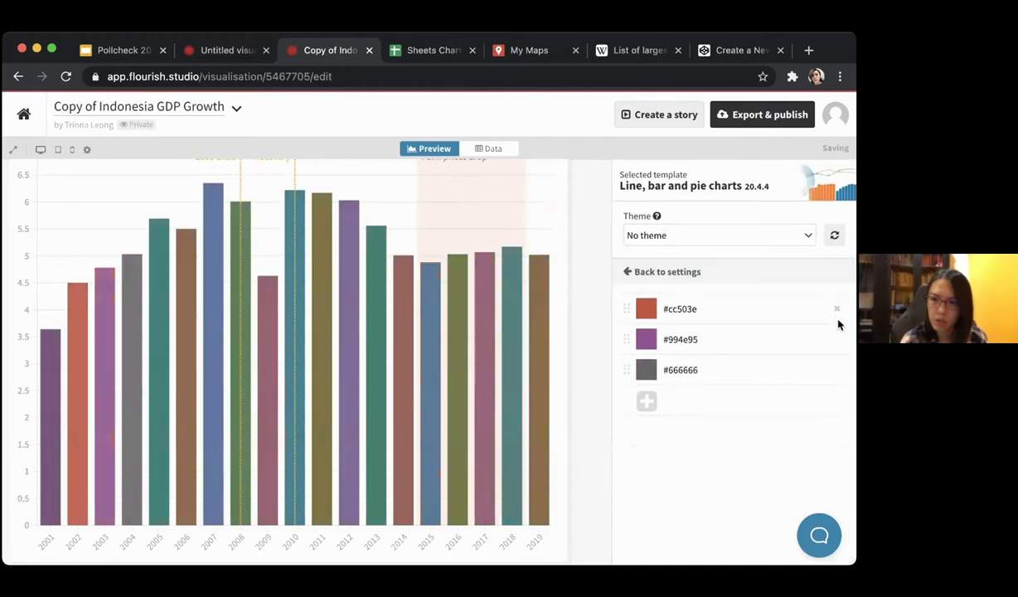
{"action": "left_click", "coordinate": [837, 309]}
{"action": "left_click", "coordinate": [836, 311]}
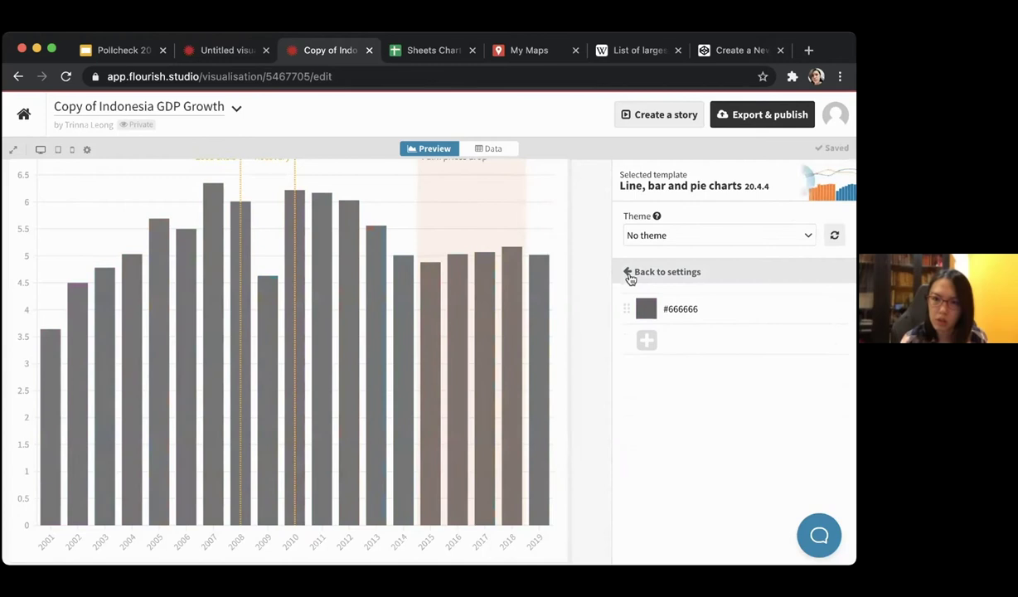
{"action": "left_click", "coordinate": [630, 278]}
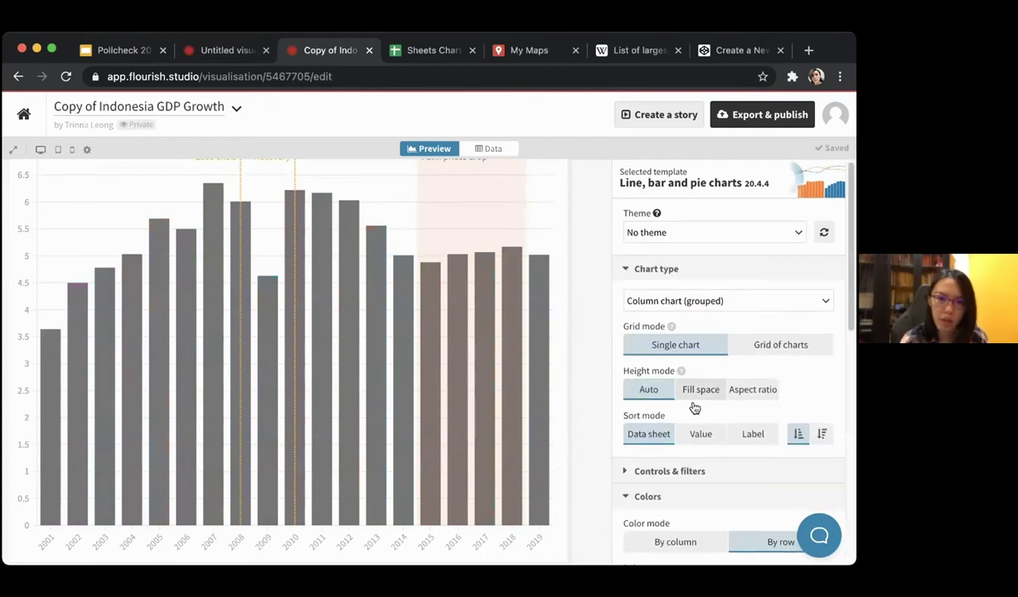
Enter the custom colour override "2009:#94346e" for the Indonesia GDP column chart.
{"action": "scroll", "coordinate": [695, 408], "scroll_direction": "down", "scroll_amount": 4}
{"action": "left_click", "coordinate": [668, 451]}
{"action": "type", "text": "2009:#94346e"}
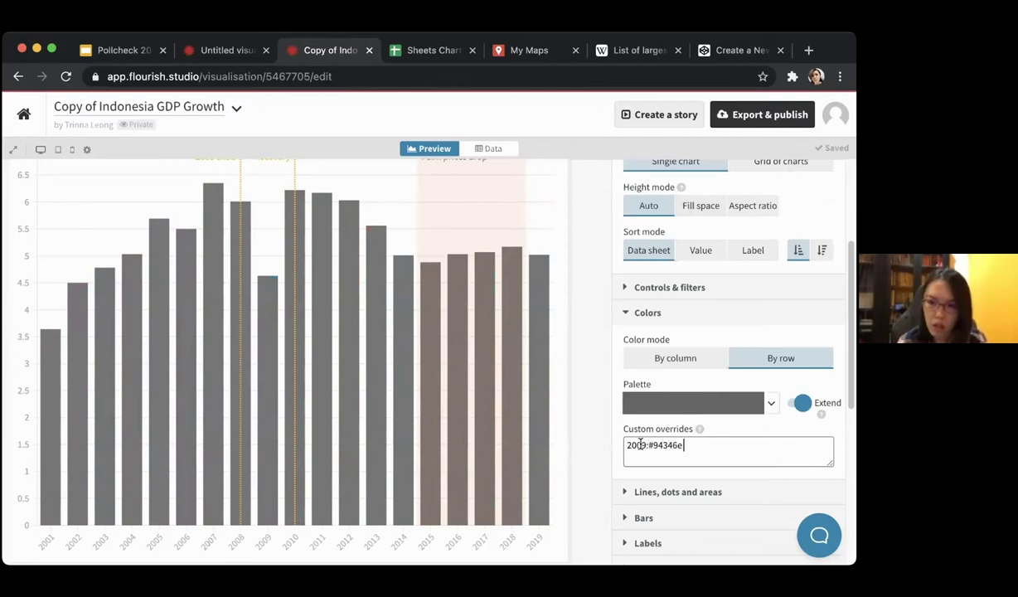
{"action": "left_click", "coordinate": [644, 445]}
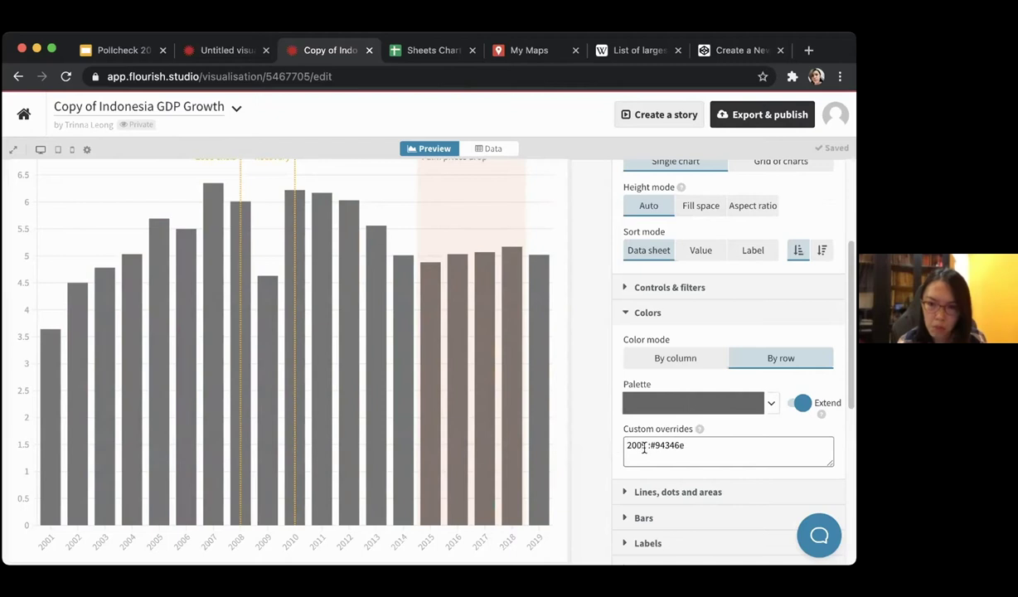
{"action": "key", "text": "BackSpace"}
{"action": "left_click", "coordinate": [715, 449]}
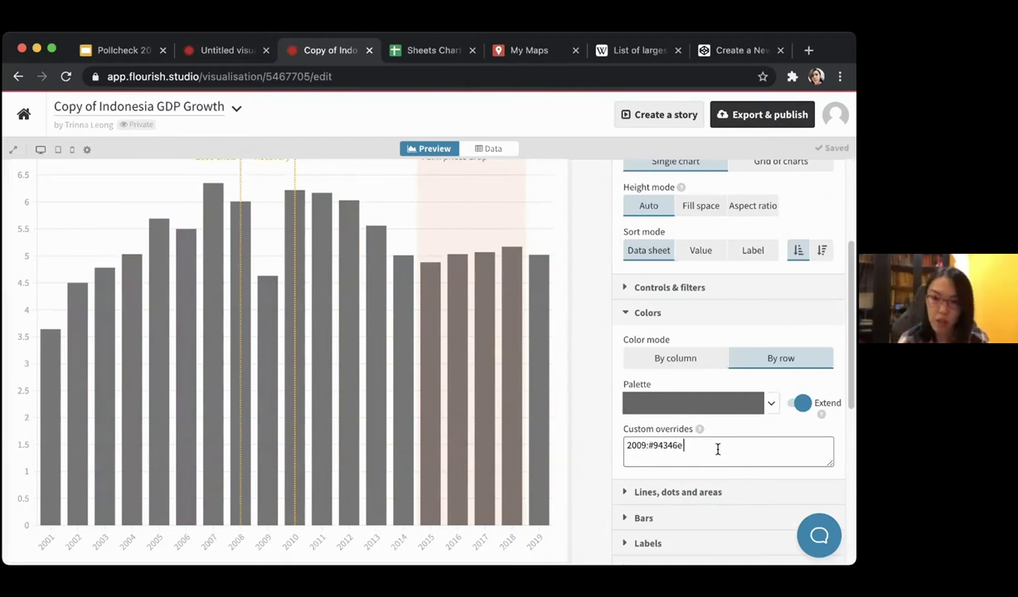
Switch to the Google Slides presentation and advance past the column chart slide to the one on annotating charts.
{"action": "left_click", "coordinate": [116, 50]}
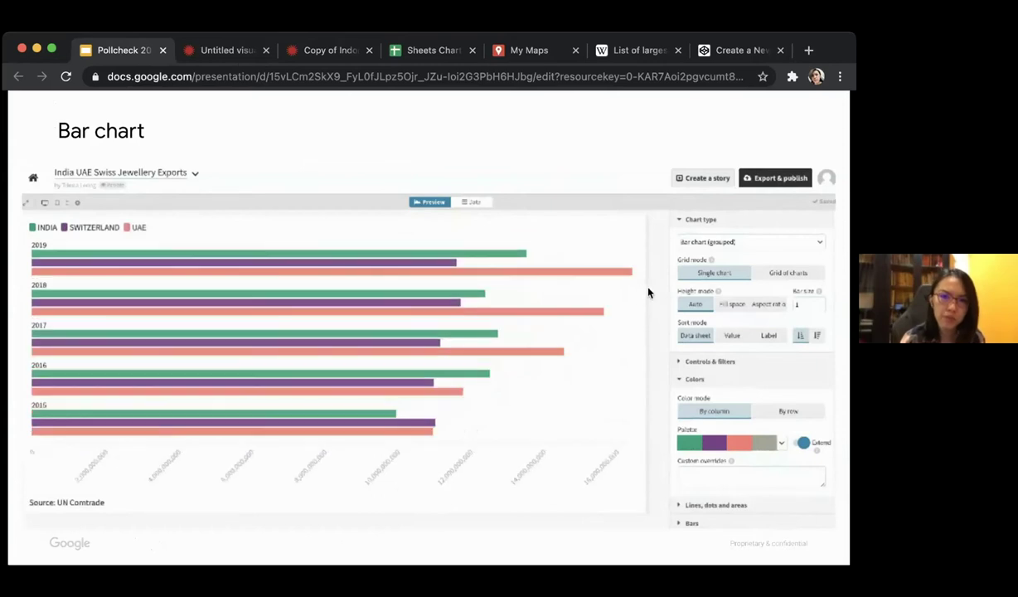
{"action": "key", "text": "Right"}
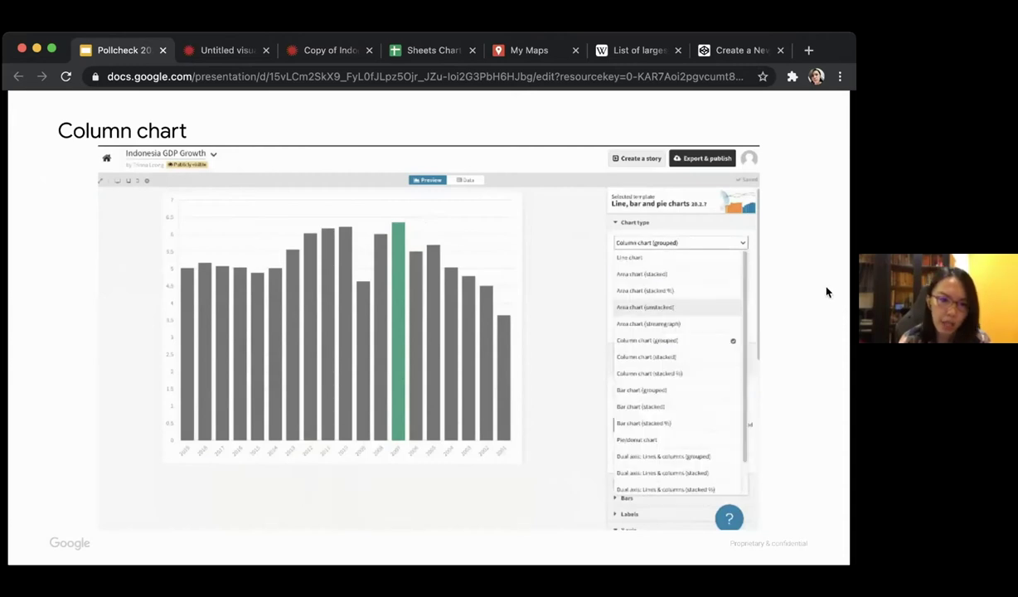
{"action": "key", "text": "Right"}
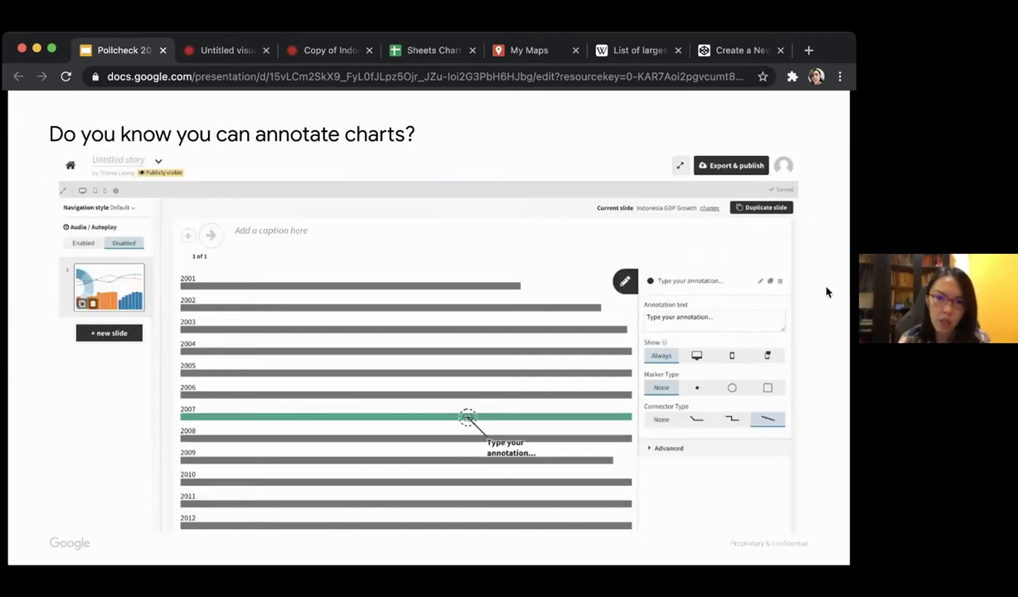
Switch back to Flourish and reopen the Copy of Indonesia GDP Growth project from the project list.
{"action": "left_click", "coordinate": [217, 51]}
{"action": "left_click", "coordinate": [23, 113]}
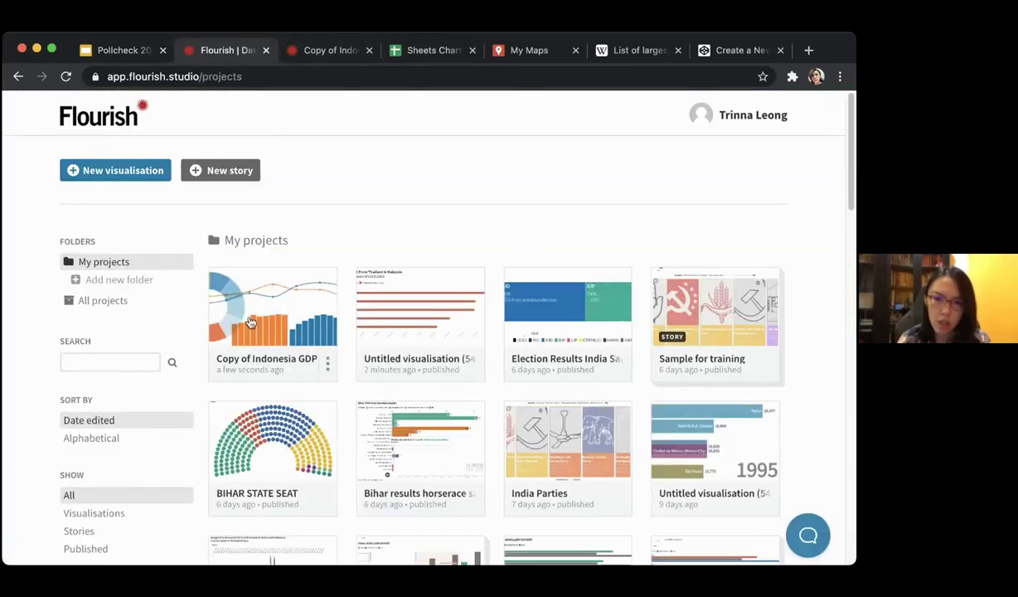
{"action": "left_click", "coordinate": [268, 317]}
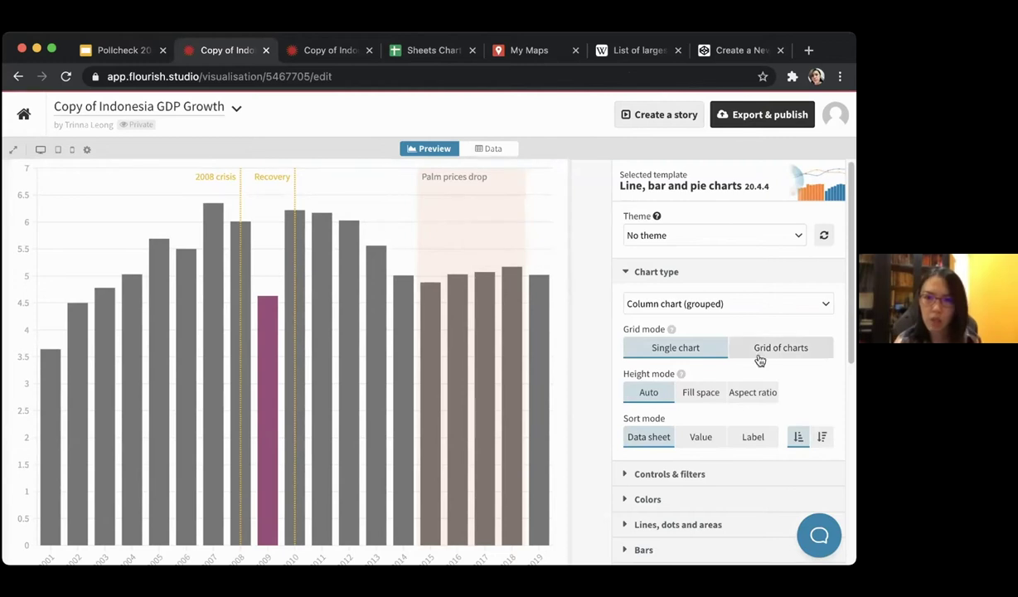
Examine the chart's colour settings, including the colour mode, palette and custom override for the 2009 column.
{"action": "scroll", "coordinate": [757, 359], "scroll_direction": "down", "scroll_amount": 2}
{"action": "scroll", "coordinate": [759, 358], "scroll_direction": "down", "scroll_amount": 3}
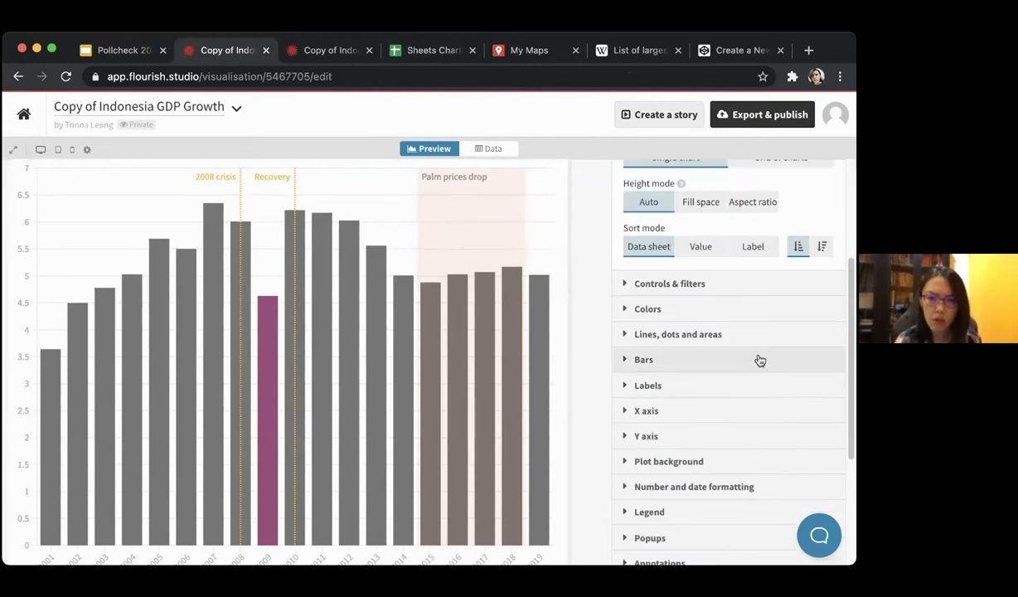
{"action": "scroll", "coordinate": [759, 359], "scroll_direction": "down", "scroll_amount": 1}
{"action": "scroll", "coordinate": [746, 358], "scroll_direction": "up", "scroll_amount": 3}
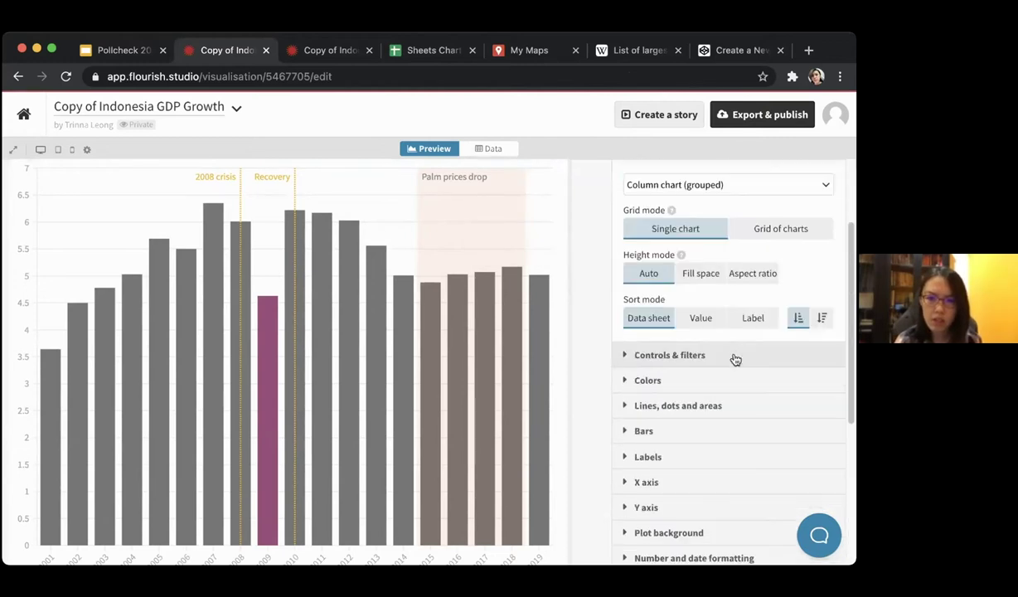
{"action": "left_click", "coordinate": [625, 380]}
{"action": "scroll", "coordinate": [734, 408], "scroll_direction": "down", "scroll_amount": 2}
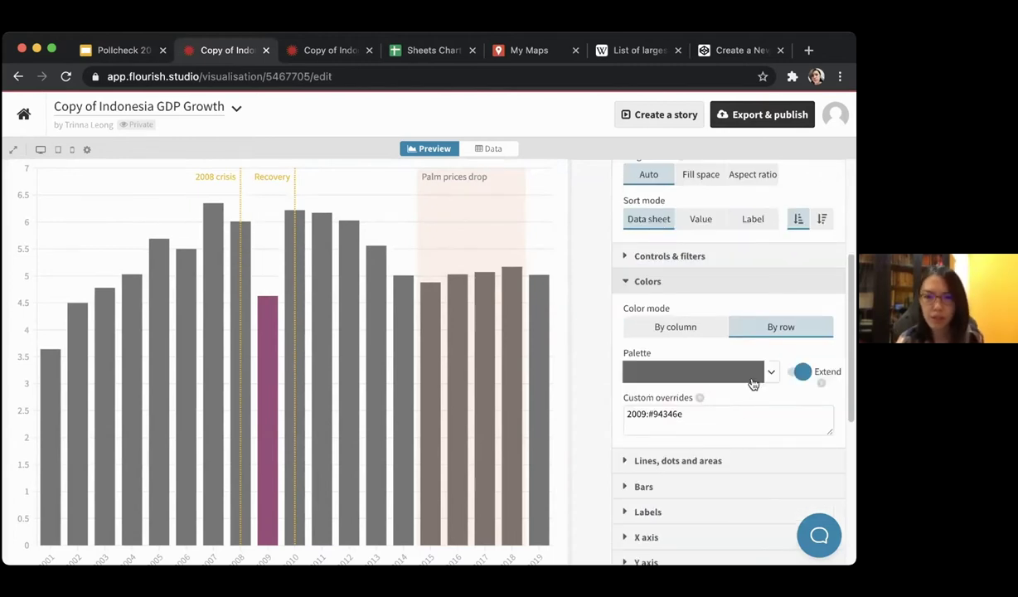
{"action": "scroll", "coordinate": [731, 369], "scroll_direction": "up", "scroll_amount": 1}
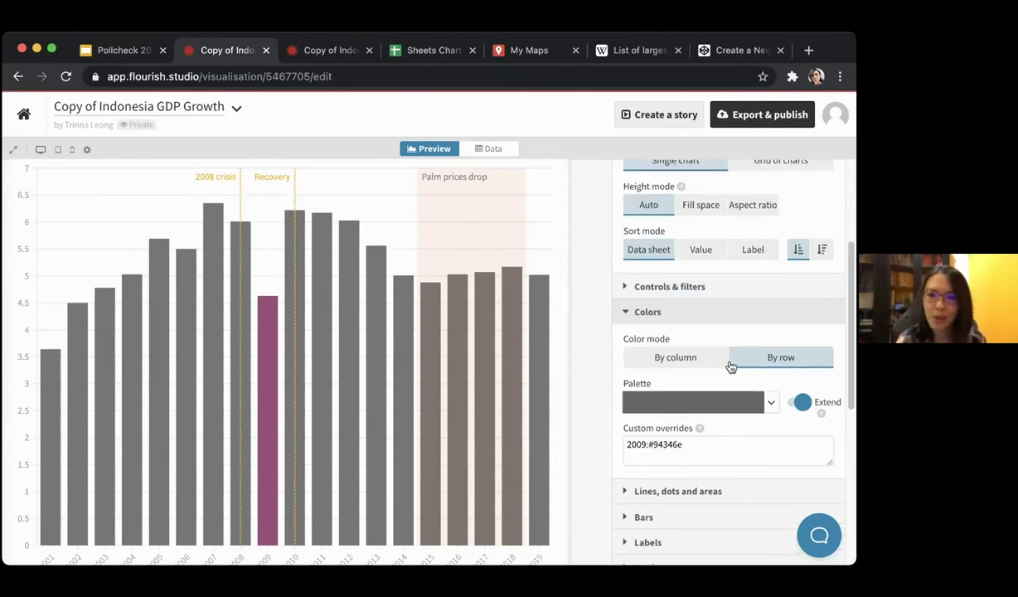
Examine the chart's annotation settings for line and range highlights on the x axis, including their label format, colours and styling.
{"action": "scroll", "coordinate": [731, 367], "scroll_direction": "up", "scroll_amount": 4}
{"action": "scroll", "coordinate": [730, 366], "scroll_direction": "down", "scroll_amount": 7}
{"action": "scroll", "coordinate": [729, 366], "scroll_direction": "down", "scroll_amount": 7}
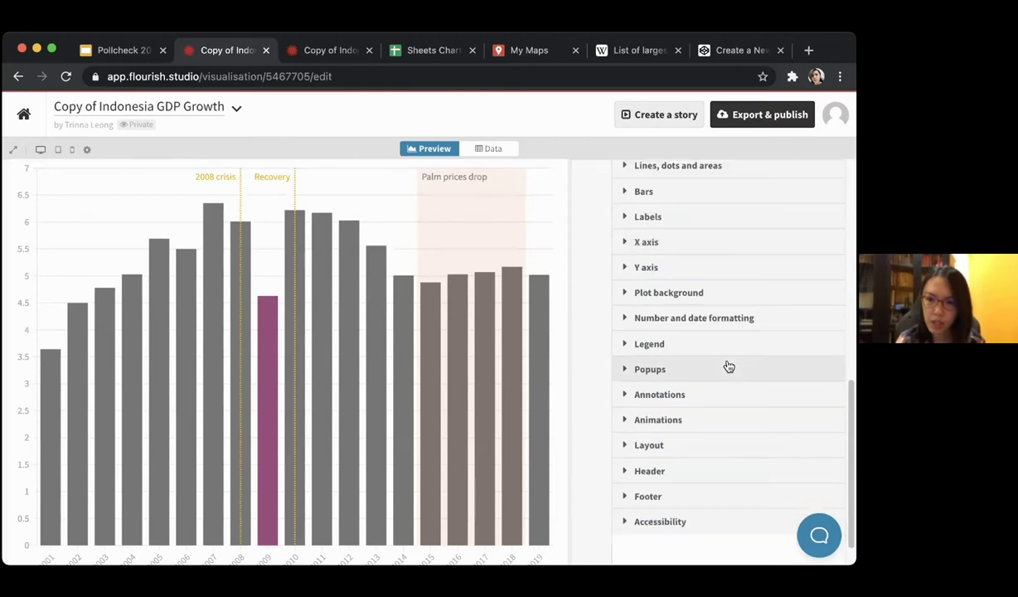
{"action": "left_click", "coordinate": [625, 398]}
{"action": "scroll", "coordinate": [741, 417], "scroll_direction": "down", "scroll_amount": 2}
{"action": "scroll", "coordinate": [741, 417], "scroll_direction": "down", "scroll_amount": 3}
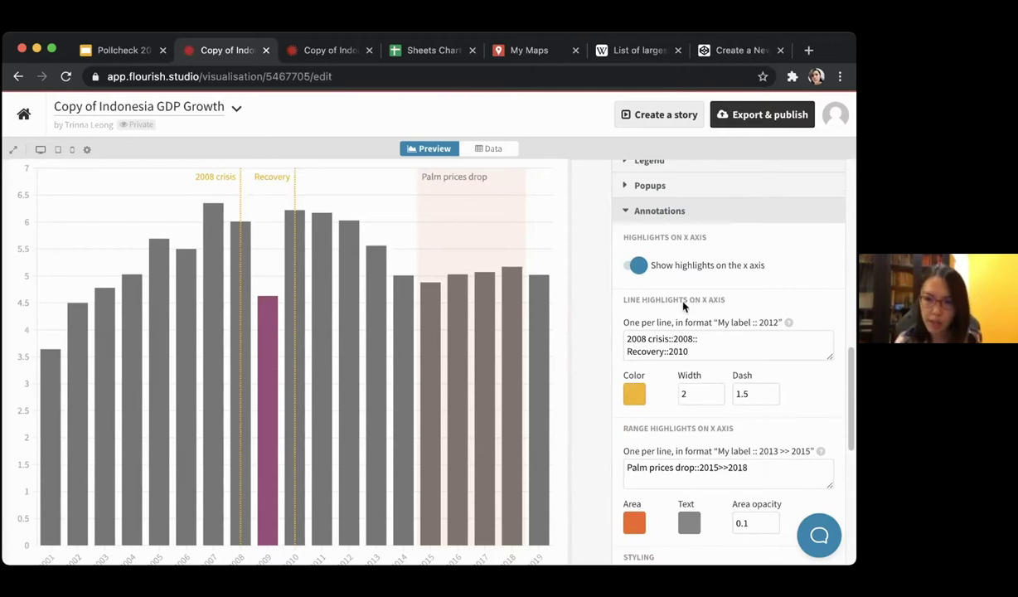
{"action": "mouse_move", "coordinate": [242, 309]}
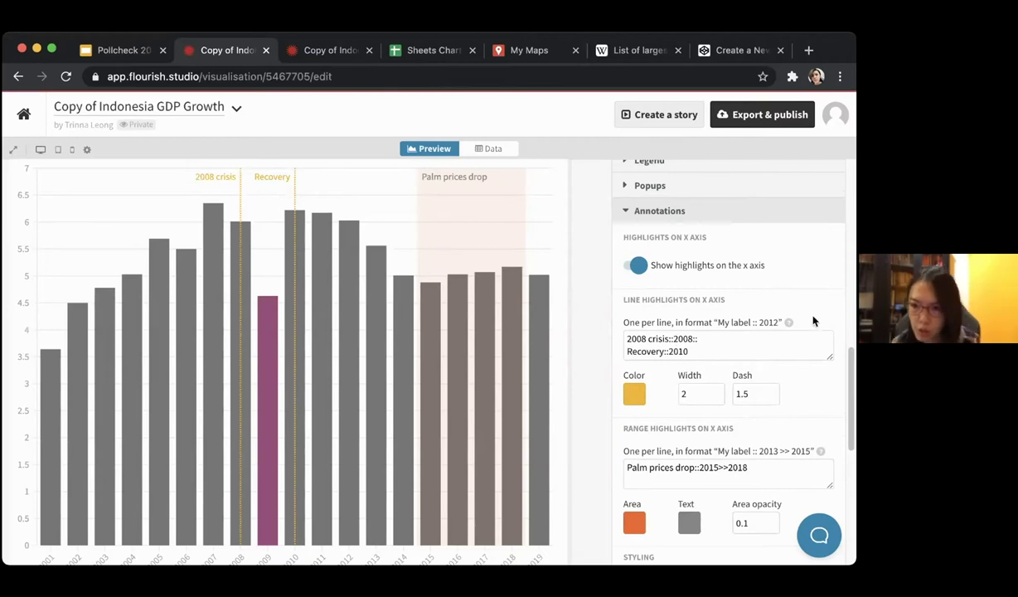
{"action": "mouse_move", "coordinate": [788, 323]}
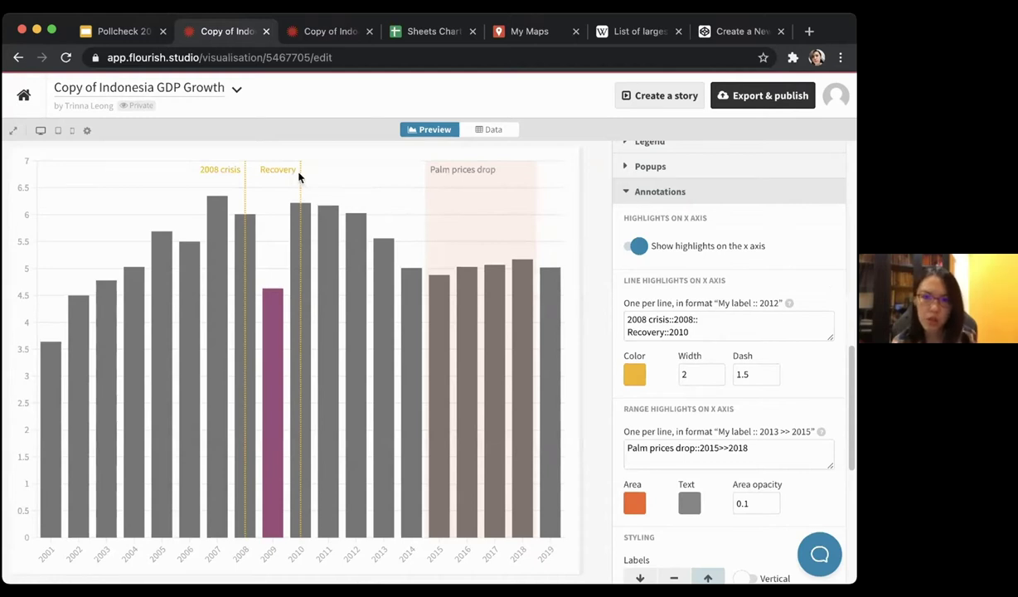
{"action": "scroll", "coordinate": [760, 286], "scroll_direction": "down", "scroll_amount": 2}
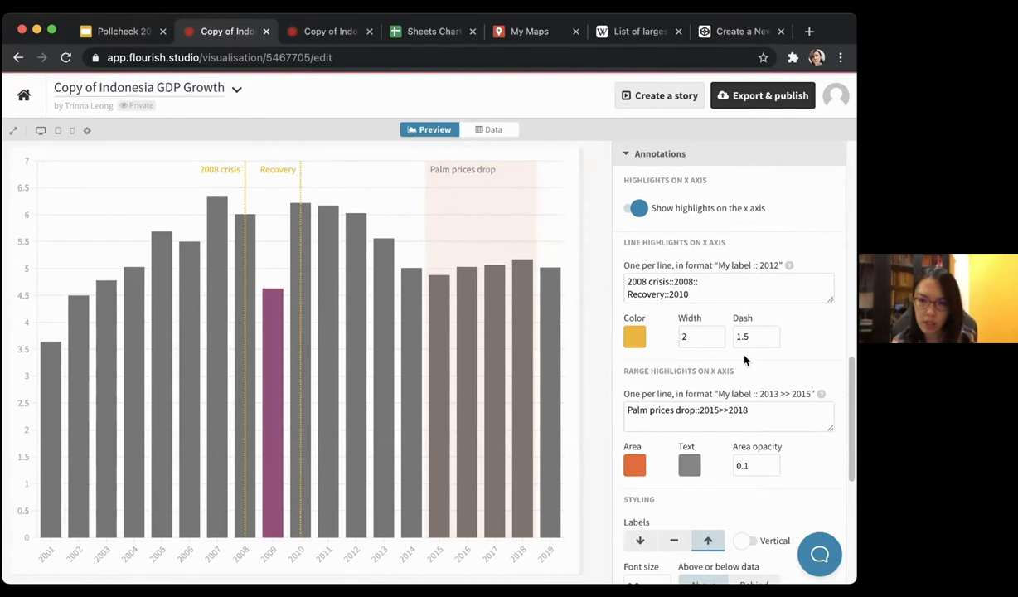
{"action": "scroll", "coordinate": [744, 359], "scroll_direction": "down", "scroll_amount": 2}
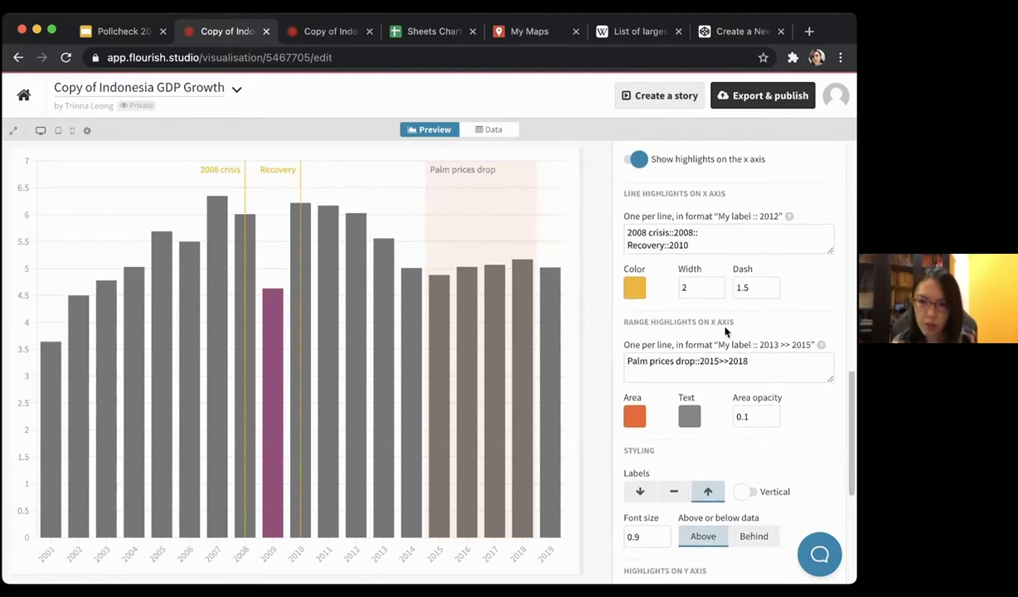
{"action": "scroll", "coordinate": [741, 373], "scroll_direction": "down", "scroll_amount": 1}
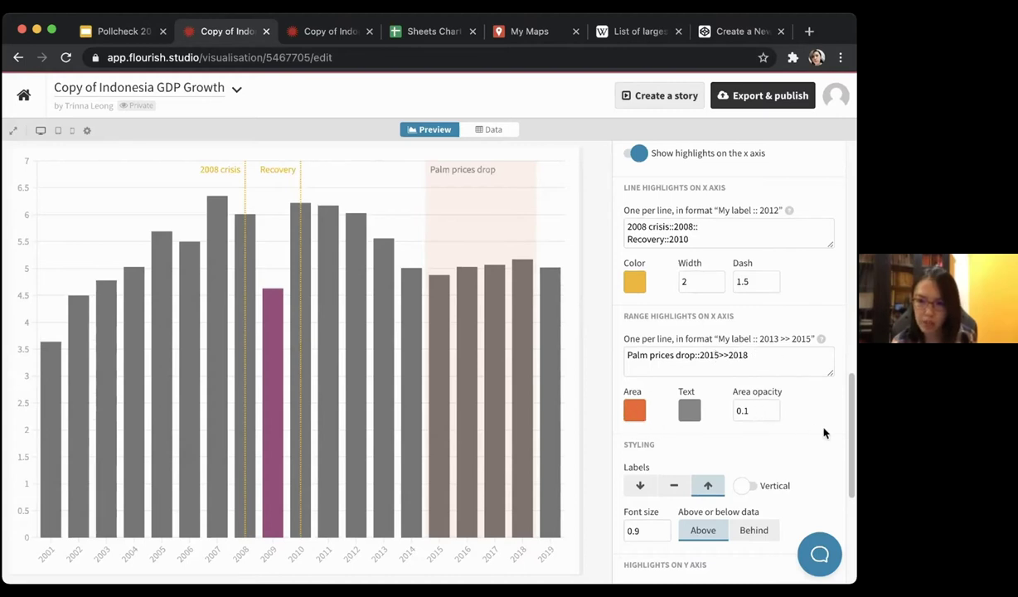
Turn the x-axis highlights off and back on to compare the chart without and with them.
{"action": "scroll", "coordinate": [823, 432], "scroll_direction": "up", "scroll_amount": 3}
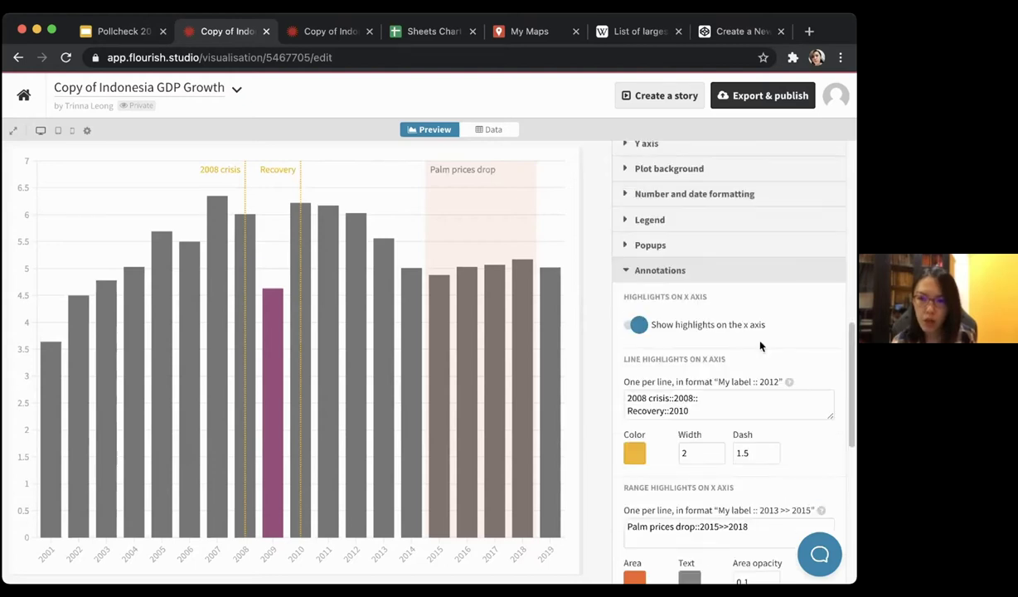
{"action": "left_click", "coordinate": [630, 326]}
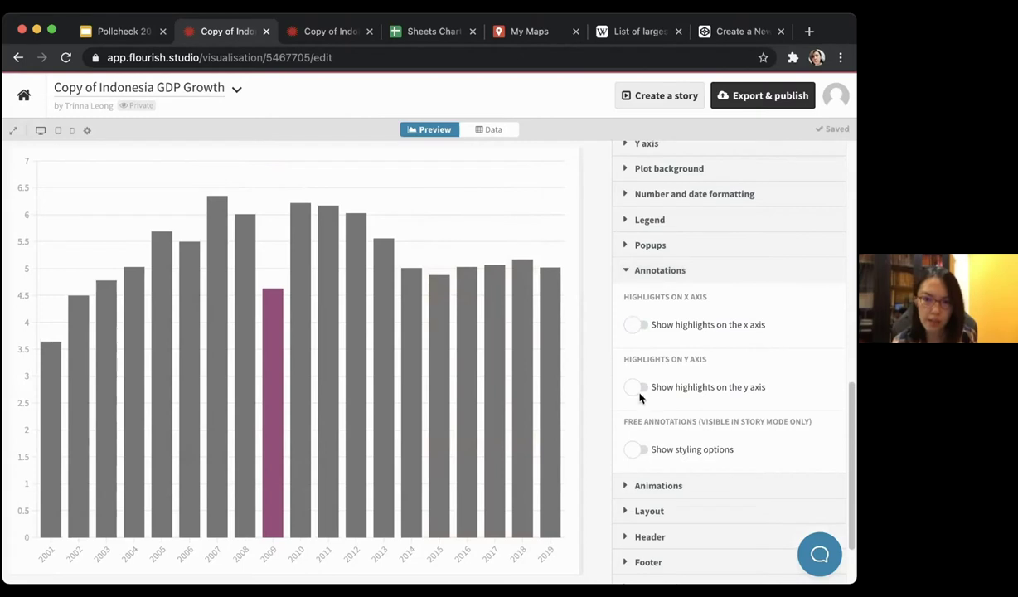
{"action": "left_click", "coordinate": [636, 325]}
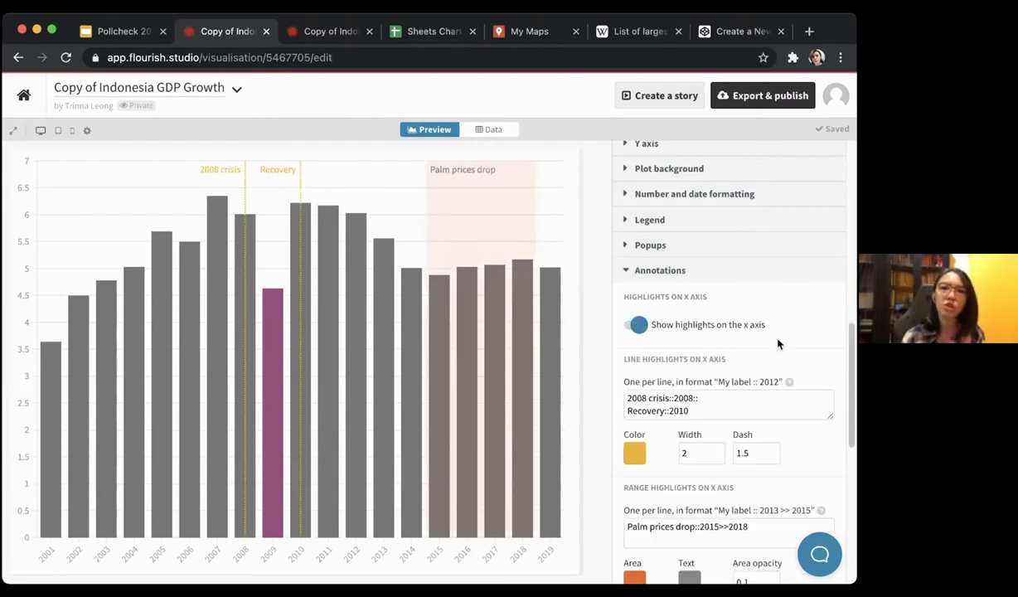
Create a story from the Indonesia GDP Growth chart and open annotation editing on its slide.
{"action": "scroll", "coordinate": [778, 342], "scroll_direction": "down", "scroll_amount": 2}
{"action": "scroll", "coordinate": [778, 343], "scroll_direction": "up", "scroll_amount": 16}
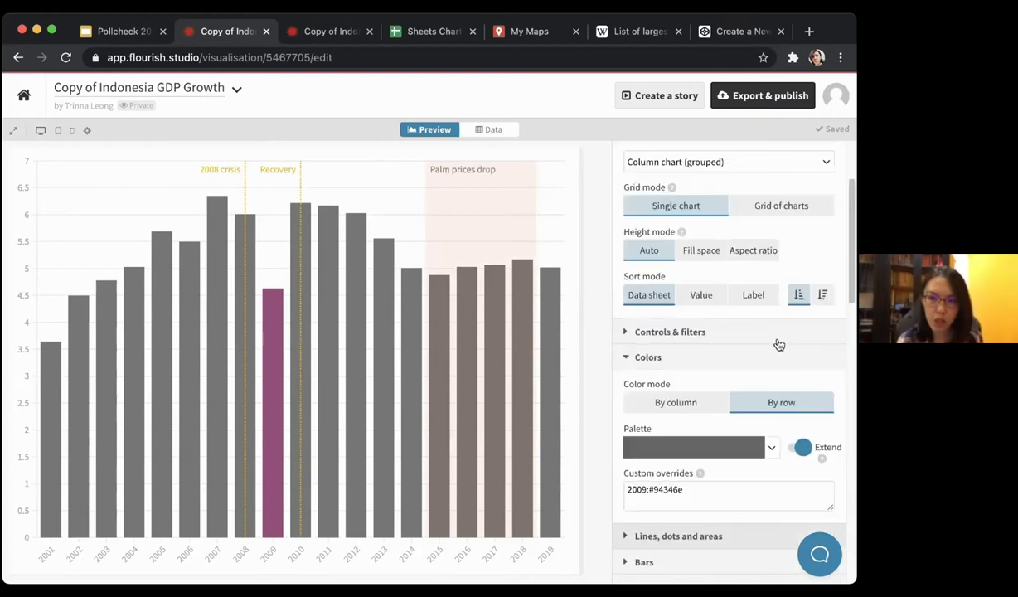
{"action": "left_click", "coordinate": [667, 101]}
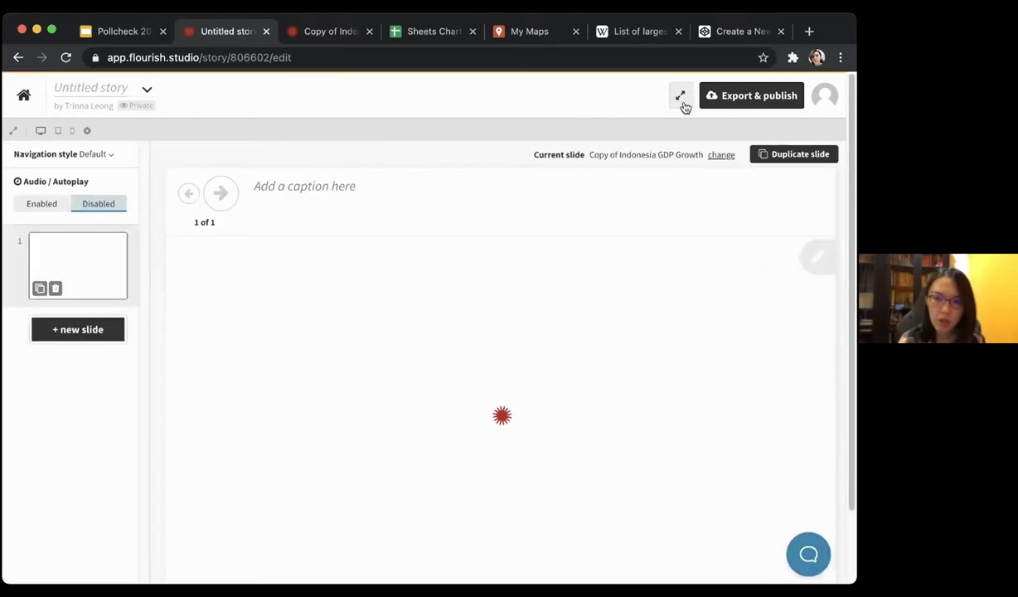
{"action": "left_click", "coordinate": [820, 258]}
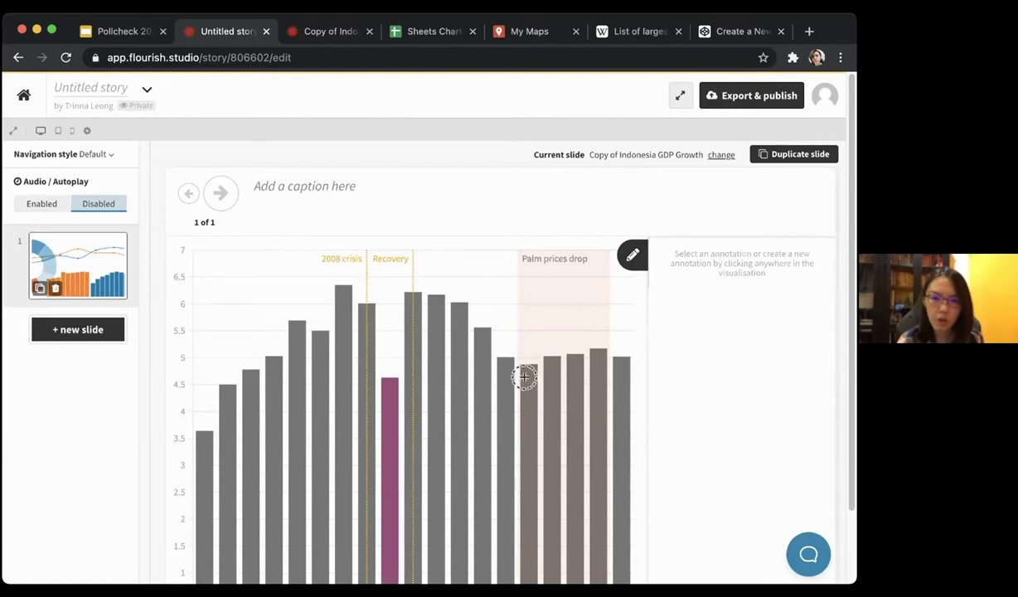
Add an annotation at the top of the 2012 column with the text "Housing market boom".
{"action": "left_click", "coordinate": [459, 307]}
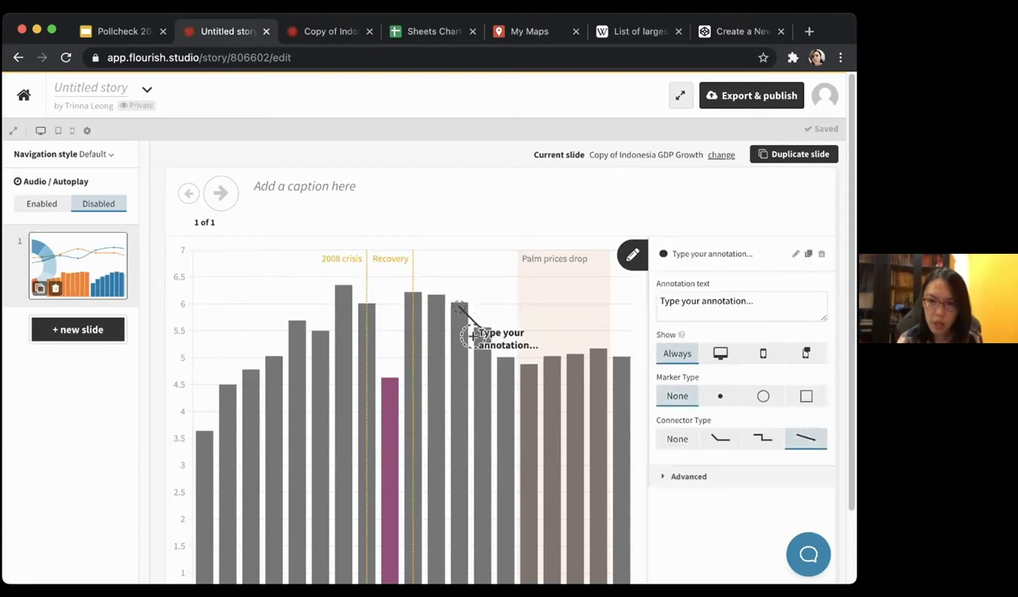
{"action": "left_click", "coordinate": [708, 302]}
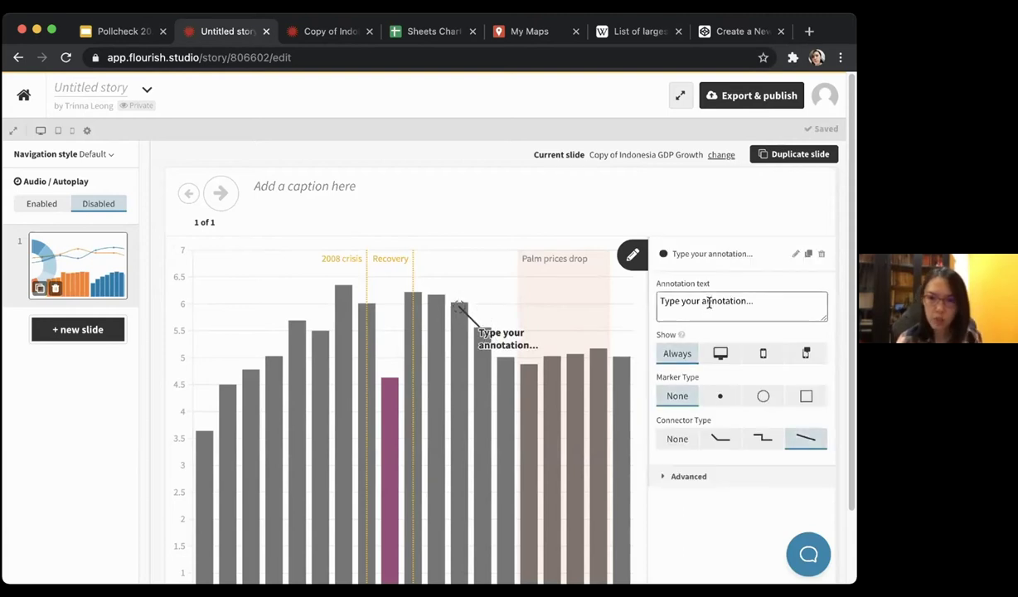
{"action": "left_click_drag", "start_coordinate": [753, 302], "coordinate": [649, 306]}
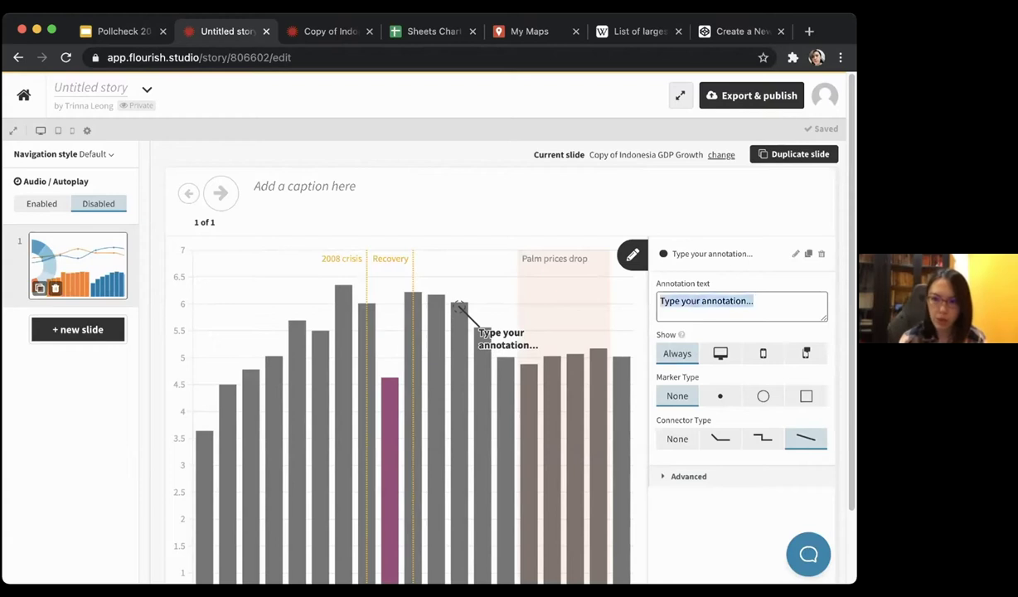
{"action": "key", "text": "BackSpace"}
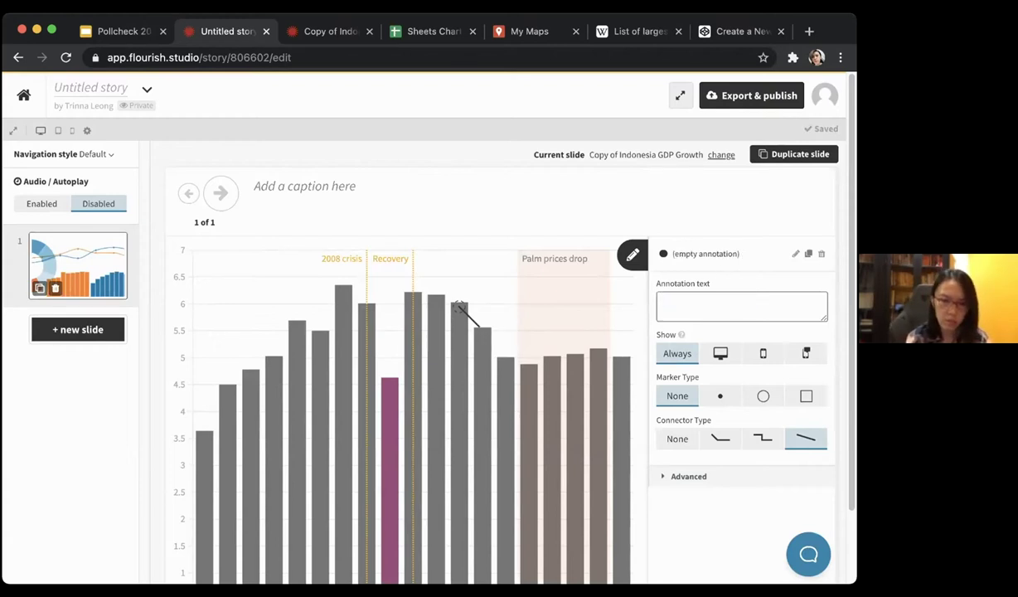
{"action": "type", "text": "Housing"}
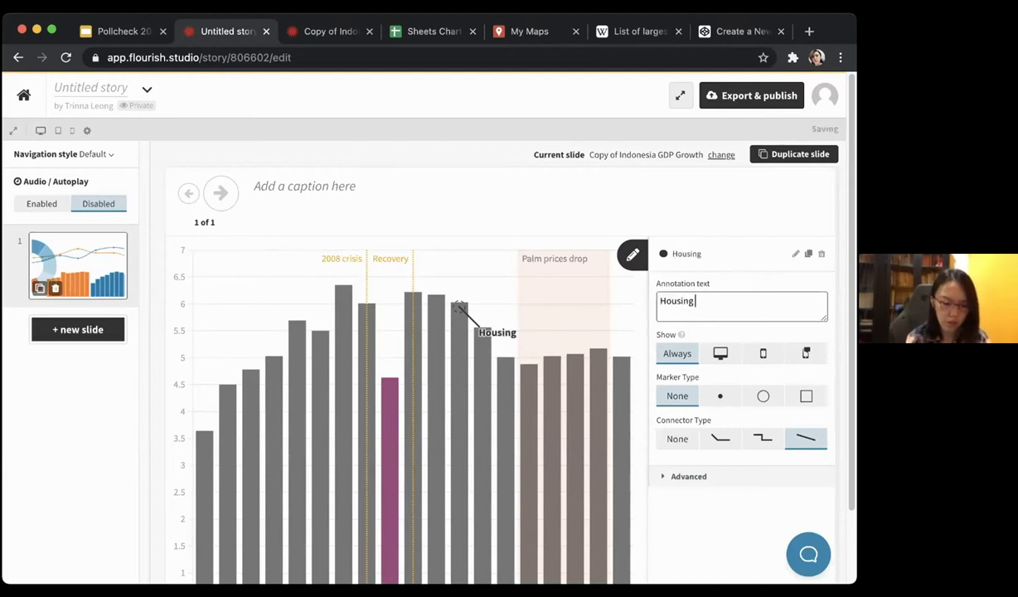
{"action": "type", "text": " market boom"}
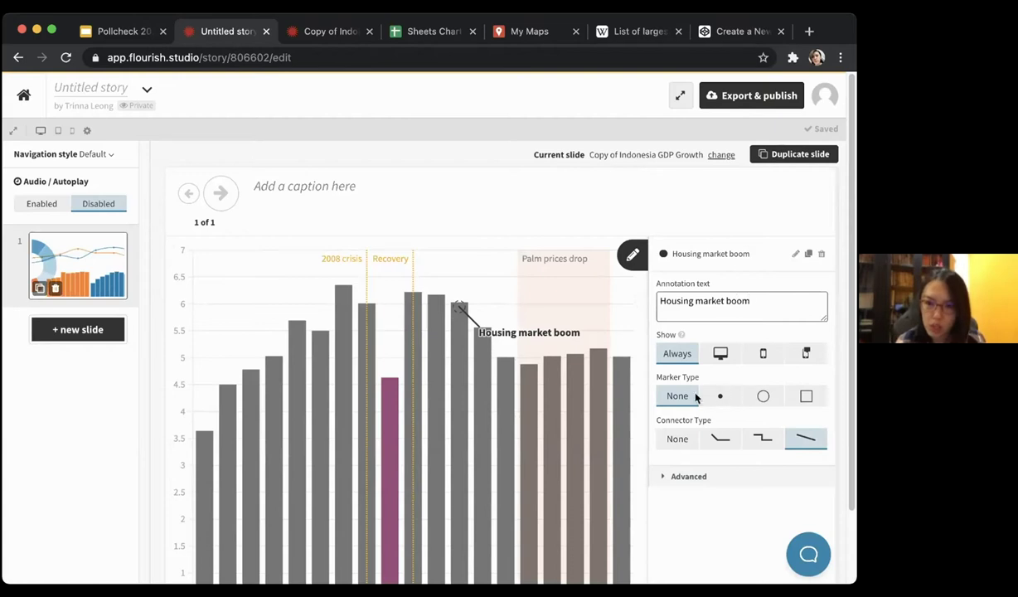
Try the dot and circle marker types on the housing annotation, and return to no marker.
{"action": "left_click", "coordinate": [723, 402]}
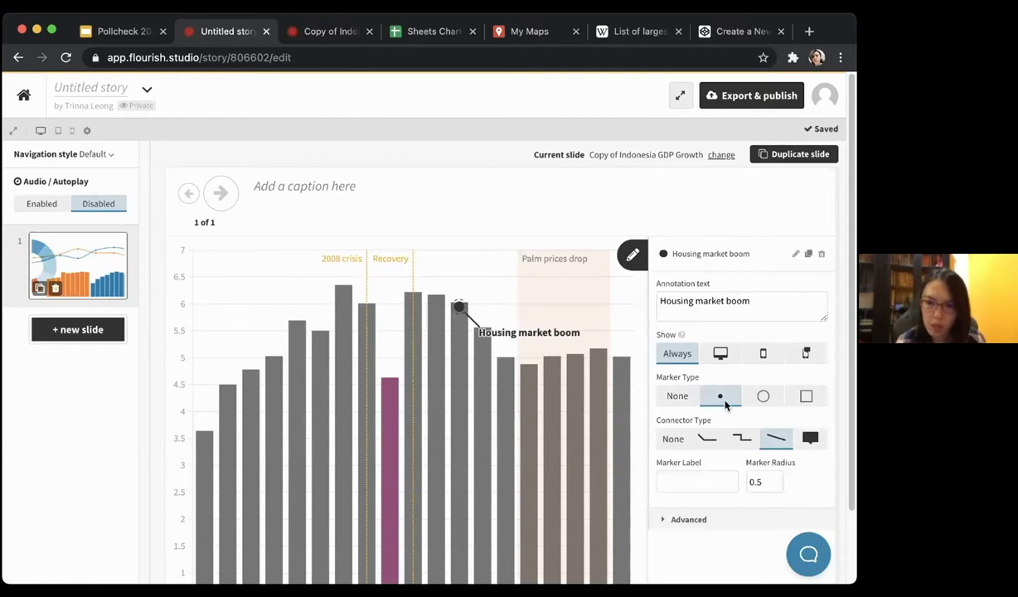
{"action": "left_click", "coordinate": [763, 396]}
{"action": "left_click", "coordinate": [668, 398]}
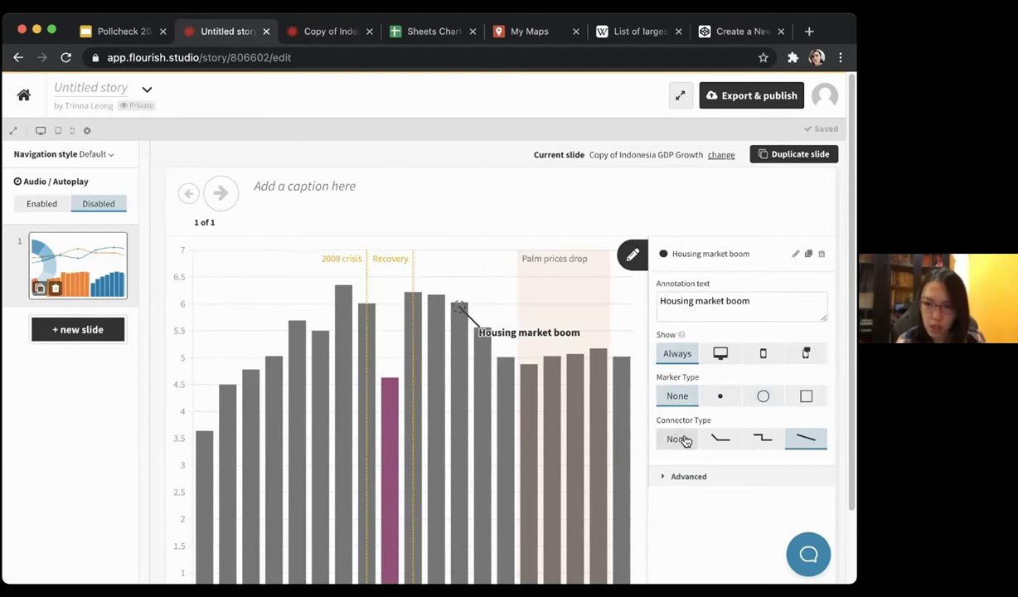
Compare the annotation's connector types, choose the diagonal line with a horizontal extension, and move the label above the 2012 column.
{"action": "left_click", "coordinate": [721, 439]}
{"action": "left_click", "coordinate": [674, 439]}
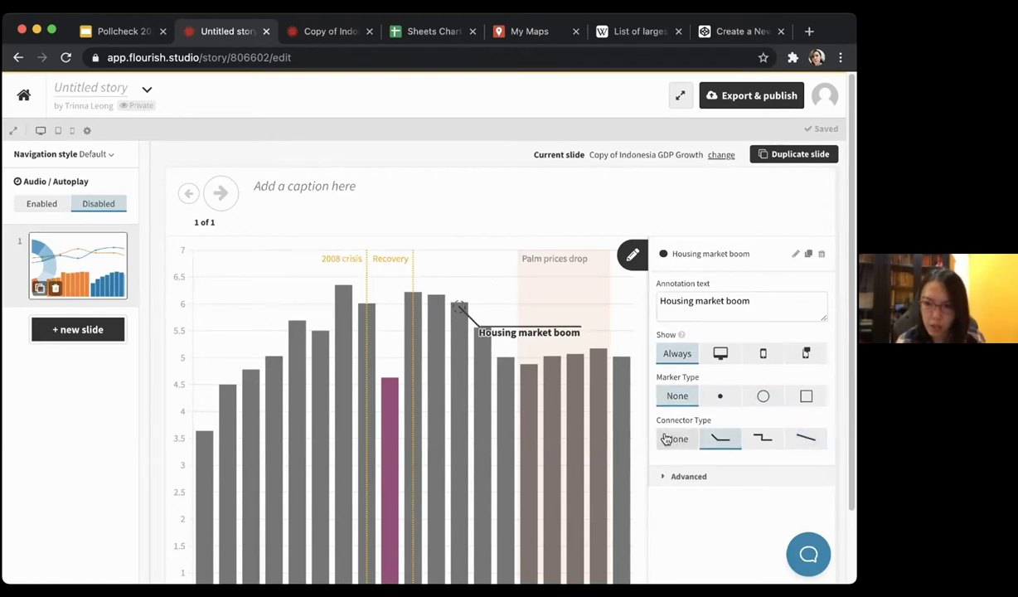
{"action": "left_click", "coordinate": [715, 441]}
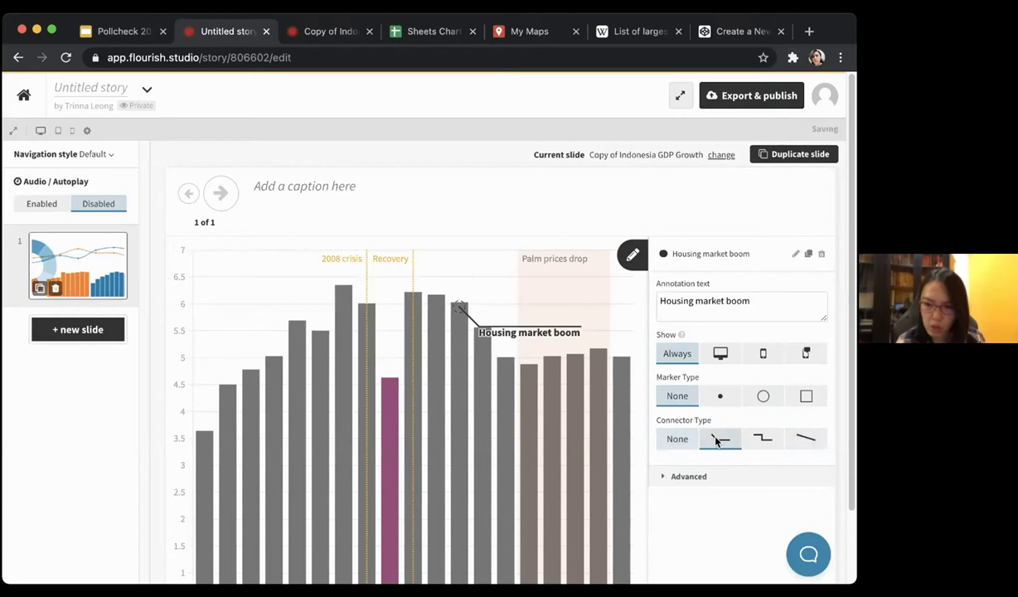
{"action": "left_click", "coordinate": [765, 443]}
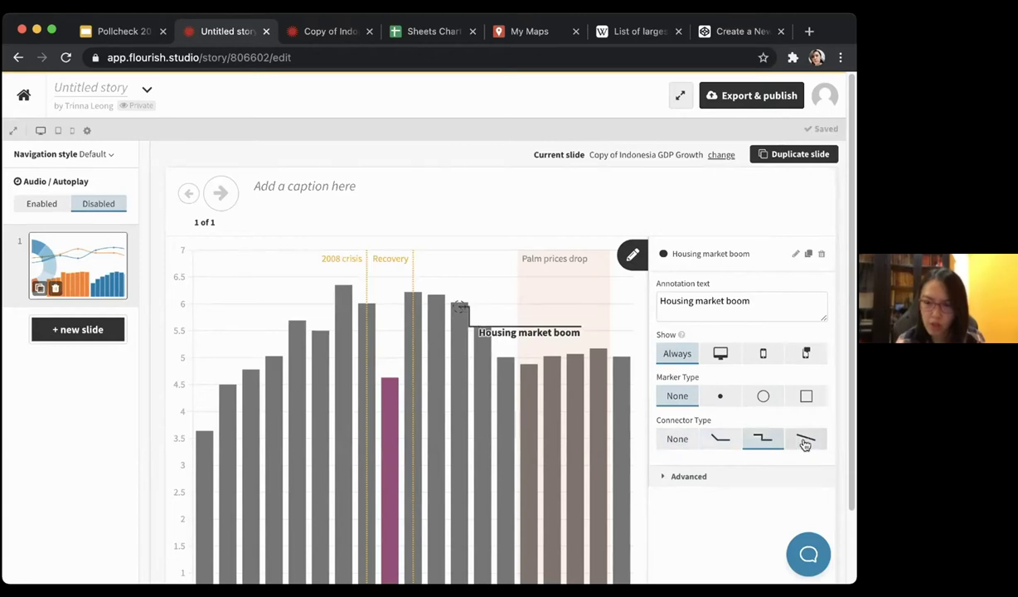
{"action": "left_click", "coordinate": [804, 441]}
{"action": "left_click", "coordinate": [717, 439]}
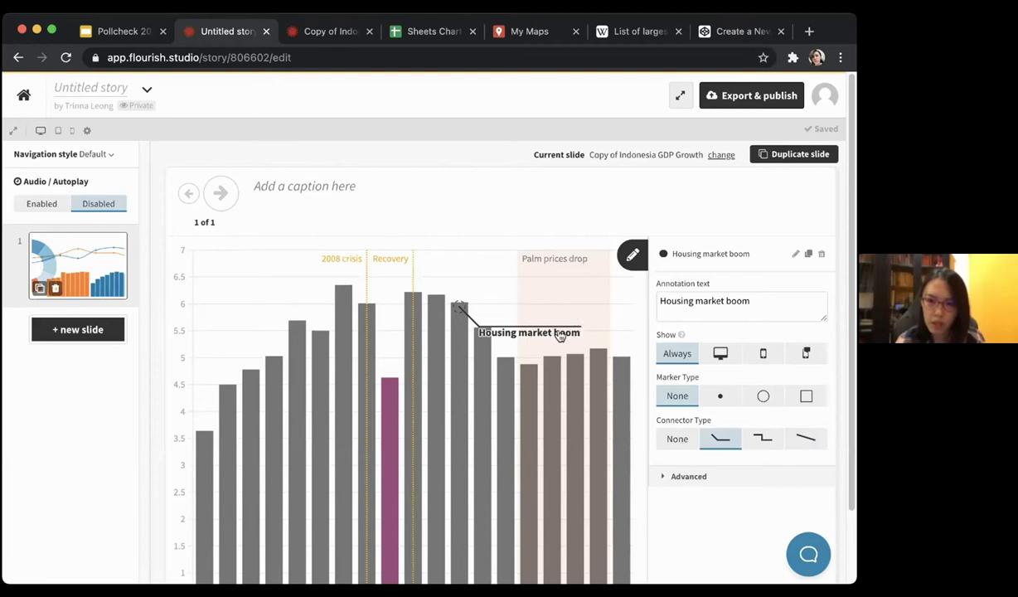
{"action": "mouse_move", "coordinate": [501, 336]}
{"action": "left_mouse_down"}
{"action": "mouse_move", "coordinate": [505, 286]}
{"action": "mouse_move", "coordinate": [479, 271]}
{"action": "mouse_move", "coordinate": [501, 278]}
{"action": "mouse_move", "coordinate": [448, 275]}
{"action": "left_mouse_up"}
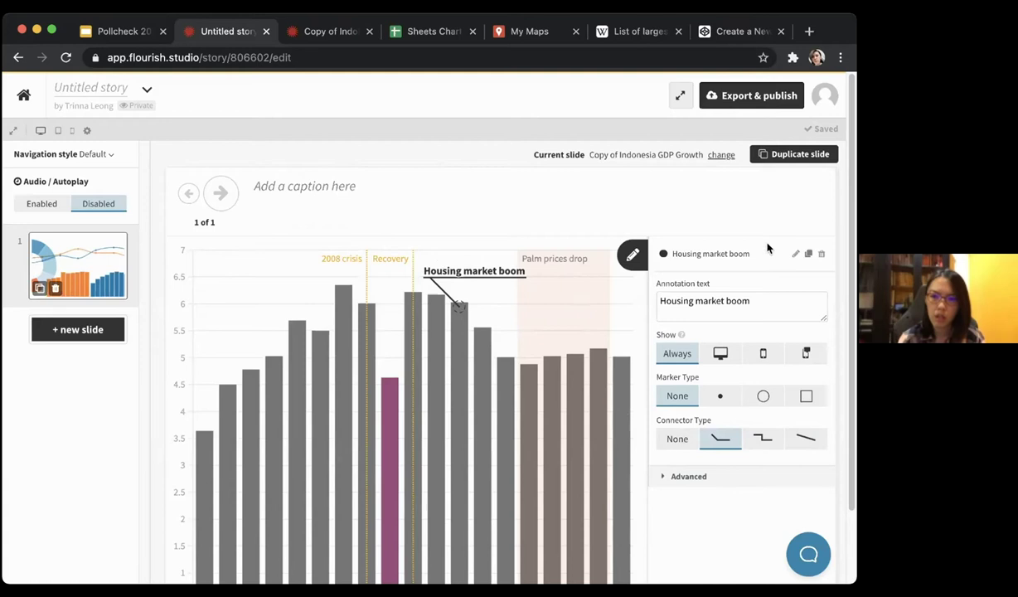
Set the annotation text to regular weight in its advanced settings and review the remaining line and colour options.
{"action": "left_click", "coordinate": [717, 472]}
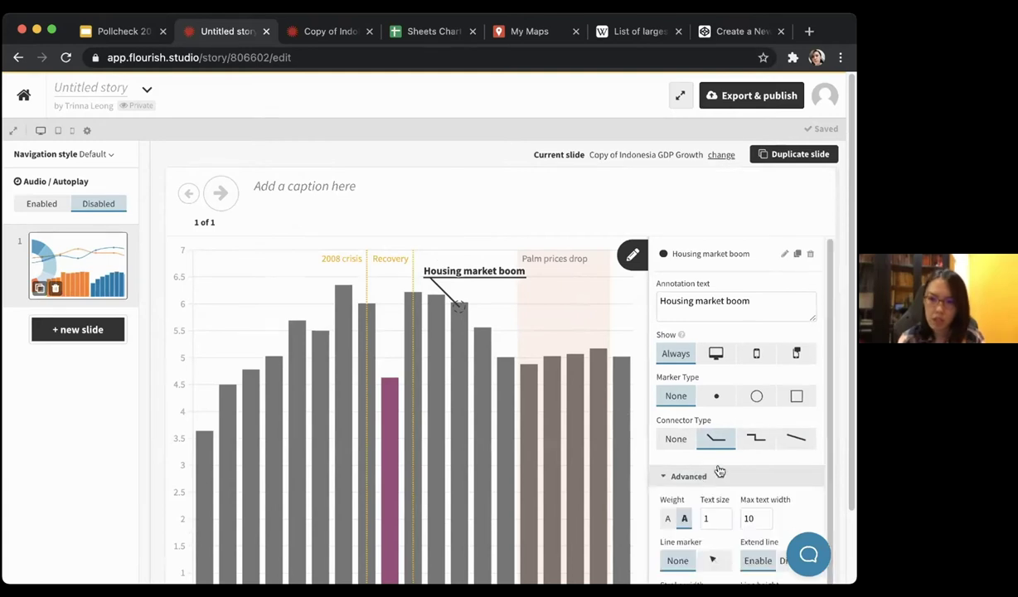
{"action": "scroll", "coordinate": [720, 469], "scroll_direction": "down", "scroll_amount": 1}
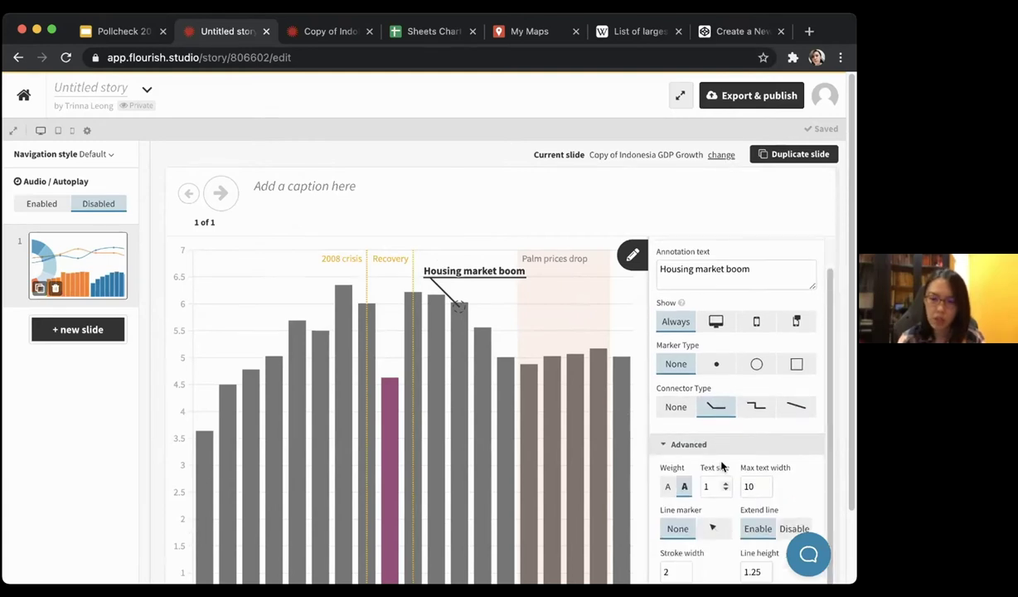
{"action": "left_click", "coordinate": [667, 487]}
{"action": "left_click", "coordinate": [683, 488]}
{"action": "left_click", "coordinate": [667, 488]}
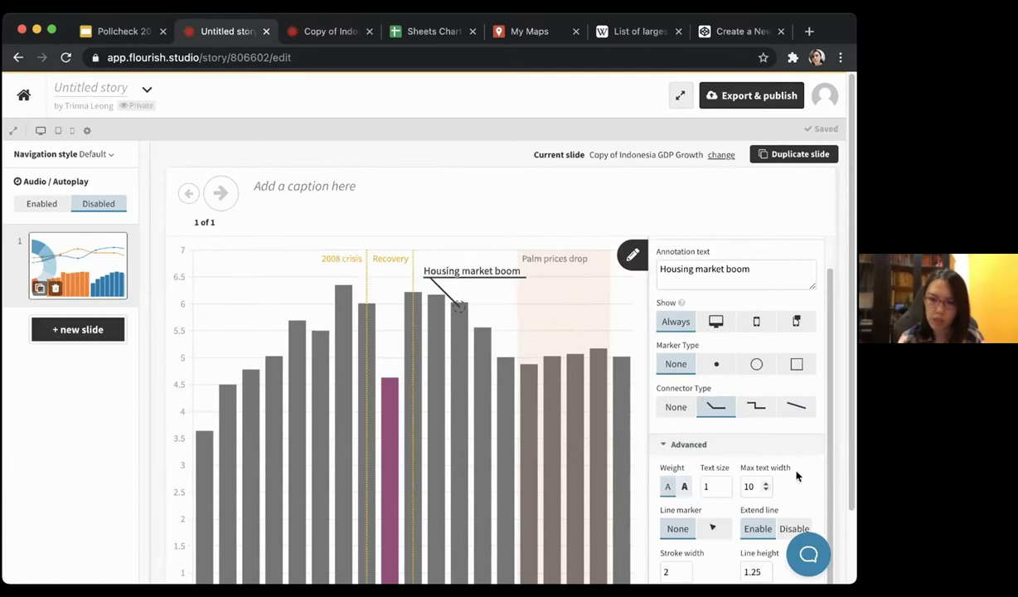
{"action": "scroll", "coordinate": [797, 474], "scroll_direction": "down", "scroll_amount": 2}
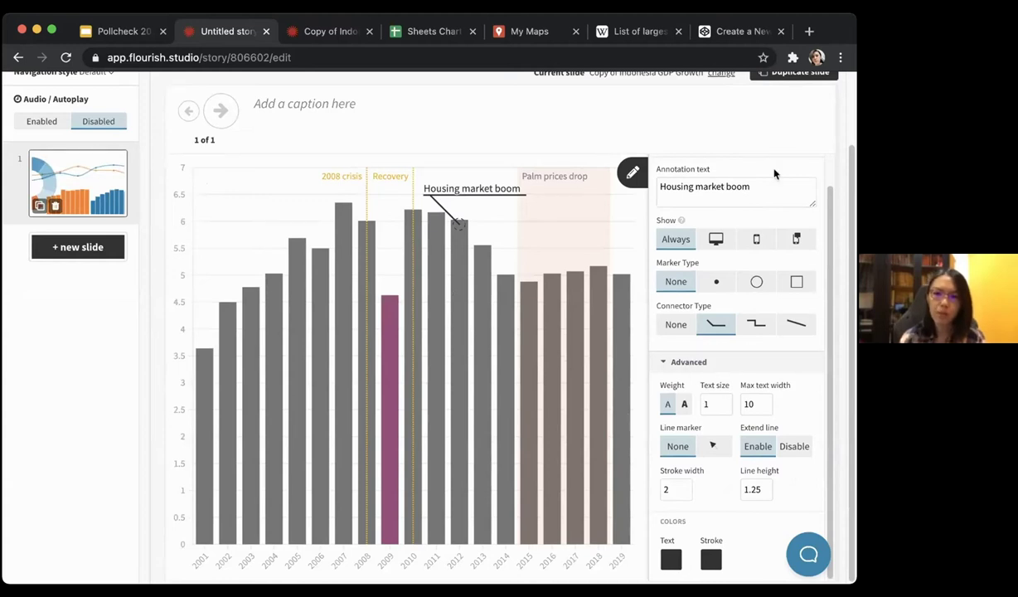
Publish the annotated story for sharing and embedding.
{"action": "scroll", "coordinate": [584, 307], "scroll_direction": "up", "scroll_amount": 1}
{"action": "scroll", "coordinate": [585, 318], "scroll_direction": "up", "scroll_amount": 2}
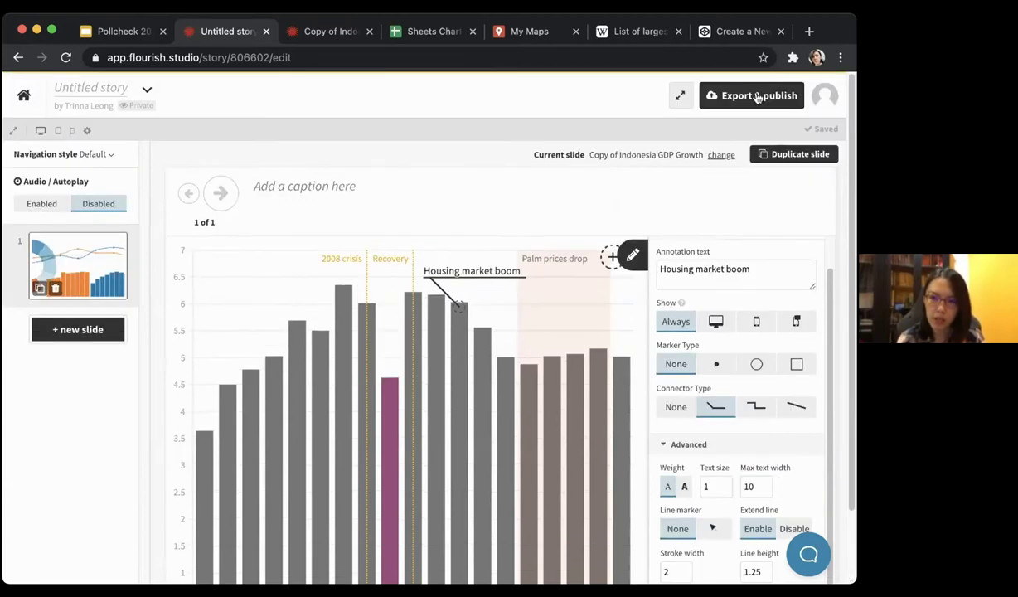
{"action": "left_click", "coordinate": [756, 97]}
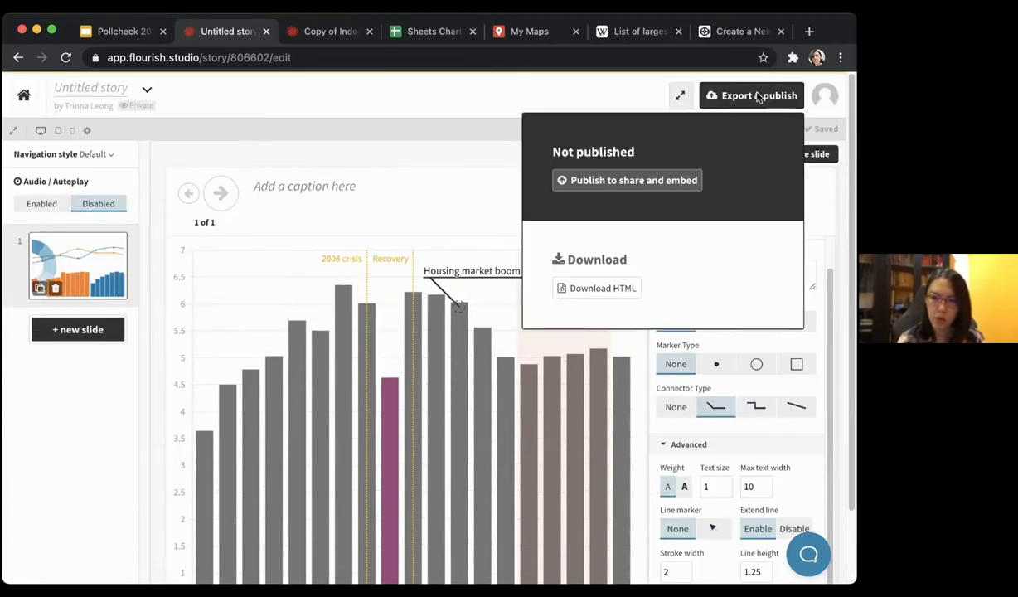
{"action": "left_click", "coordinate": [630, 185]}
{"action": "left_click", "coordinate": [369, 374]}
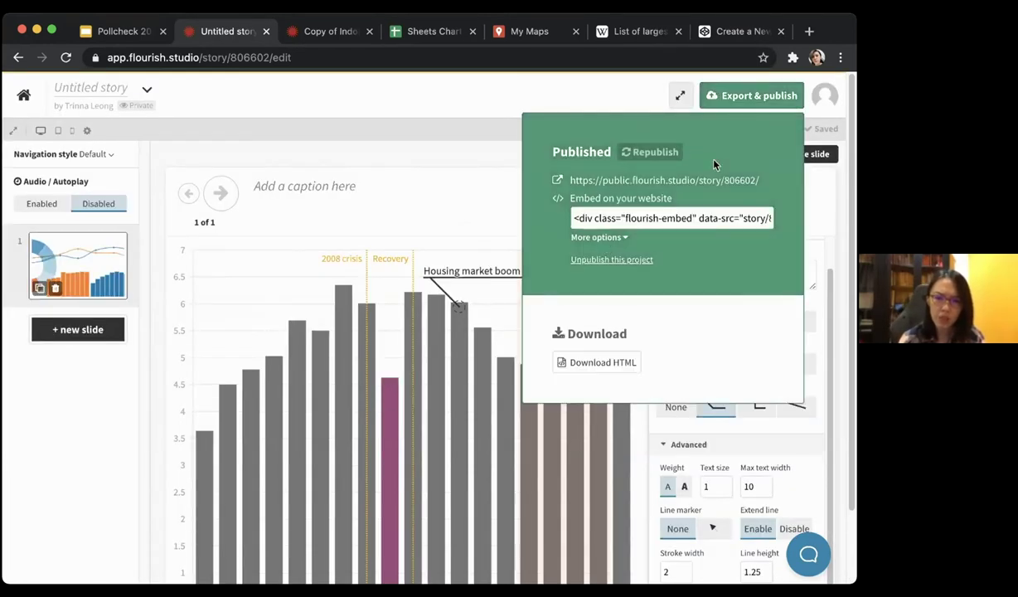
Choose the Iframe embed format for the published story and copy its embed code.
{"action": "left_click", "coordinate": [623, 239]}
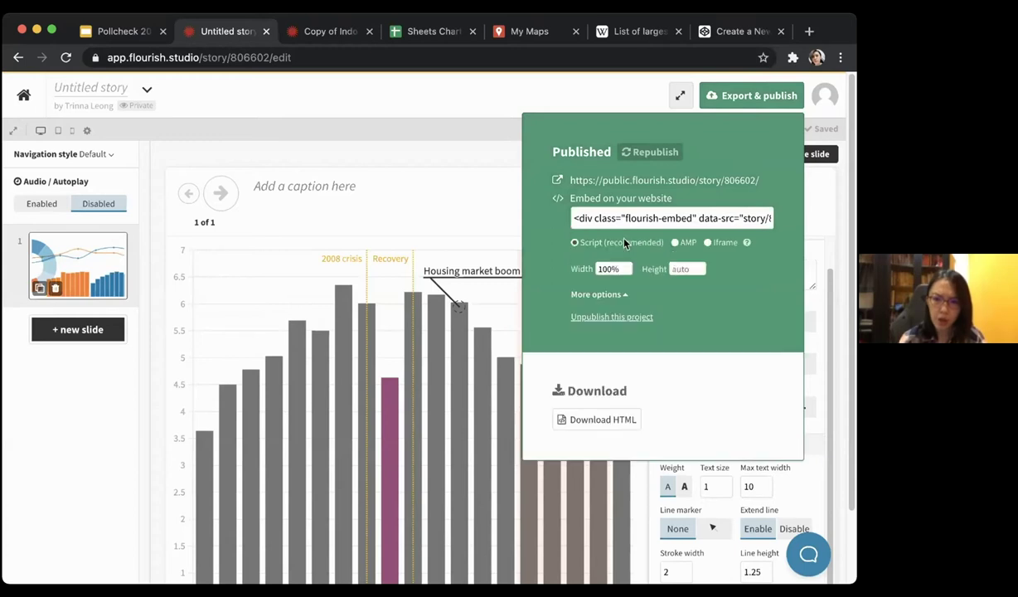
{"action": "left_click", "coordinate": [708, 242]}
{"action": "left_click", "coordinate": [692, 217]}
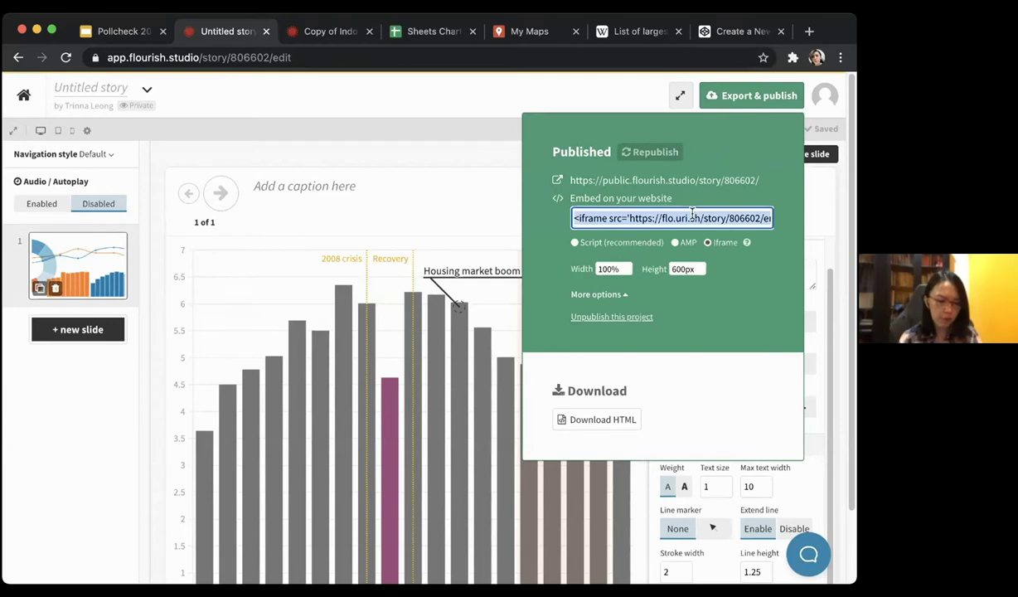
{"action": "left_click", "coordinate": [754, 138]}
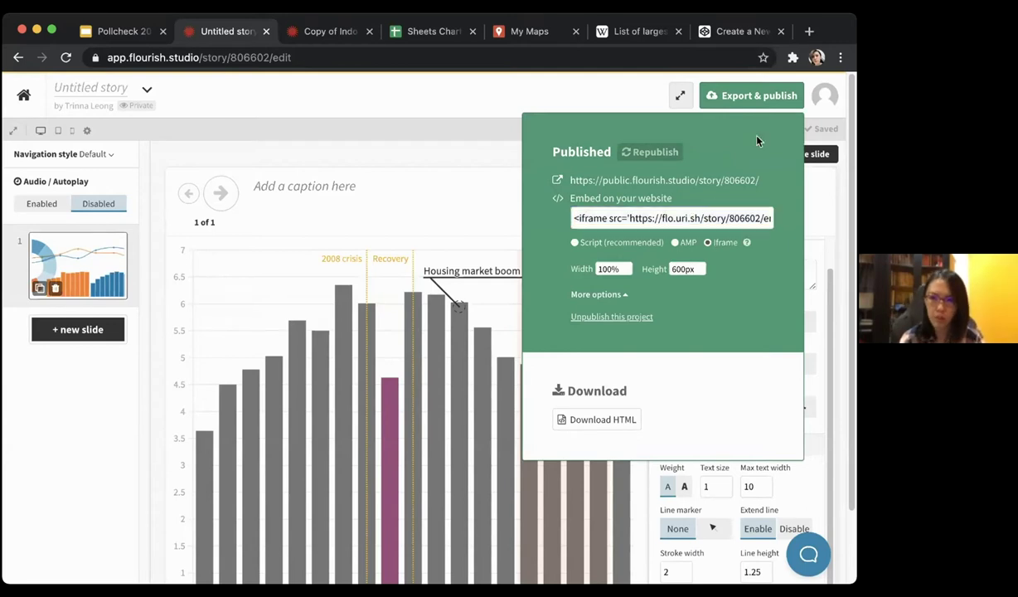
Switch to CodePen and replace the Google Sheets iframe in the HTML editor with the copied Flourish embed code.
{"action": "left_click", "coordinate": [739, 35]}
{"action": "left_click_drag", "start_coordinate": [111, 249], "coordinate": [25, 153]}
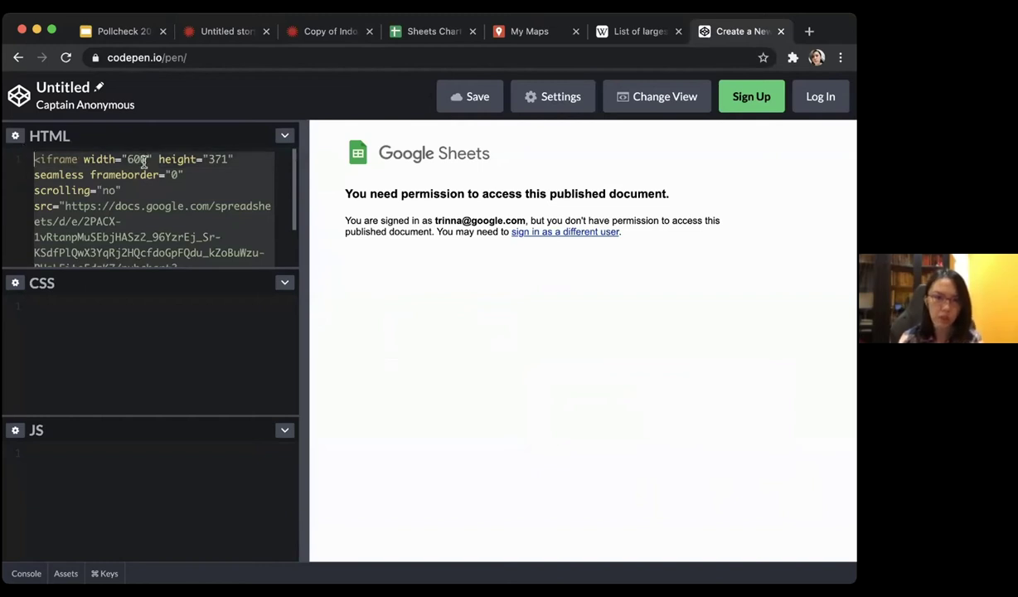
{"action": "key", "text": "BackSpace"}
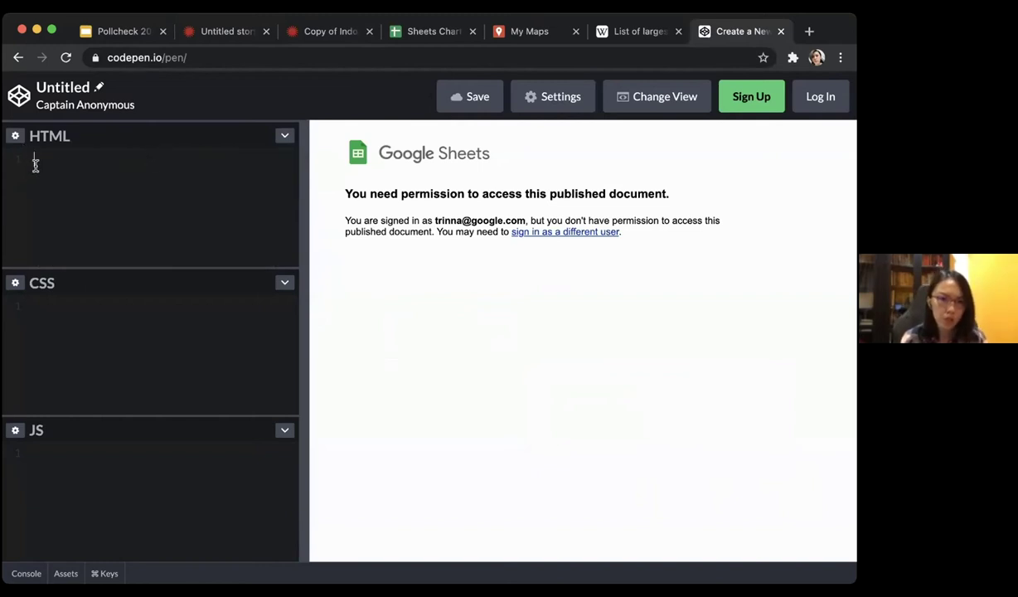
{"action": "key", "text": "super+v"}
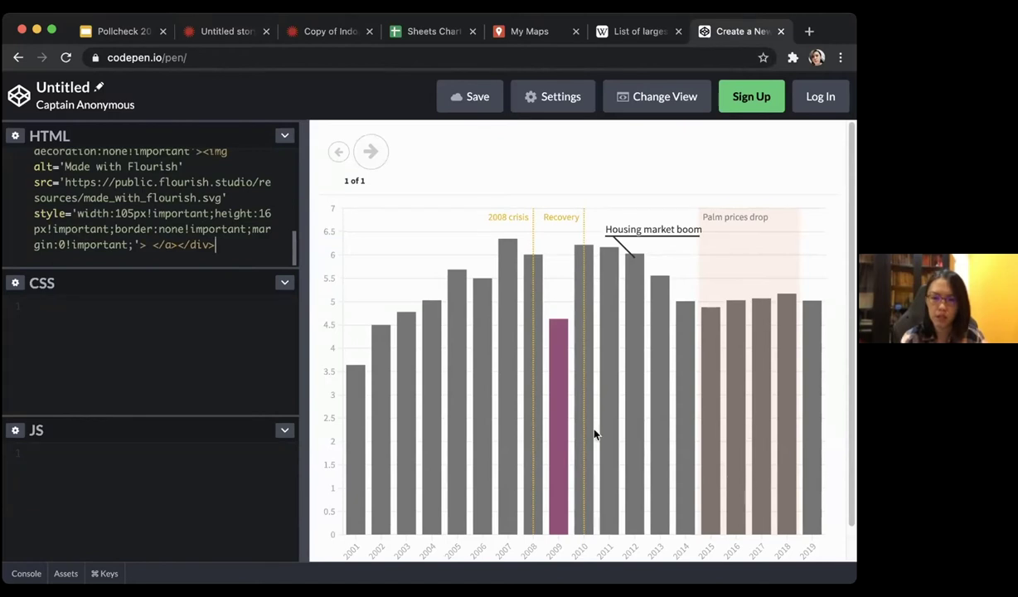
Return to the presentation, advance to the bar chart race video slide, play the video and pause it at 1:34.
{"action": "left_click", "coordinate": [119, 34]}
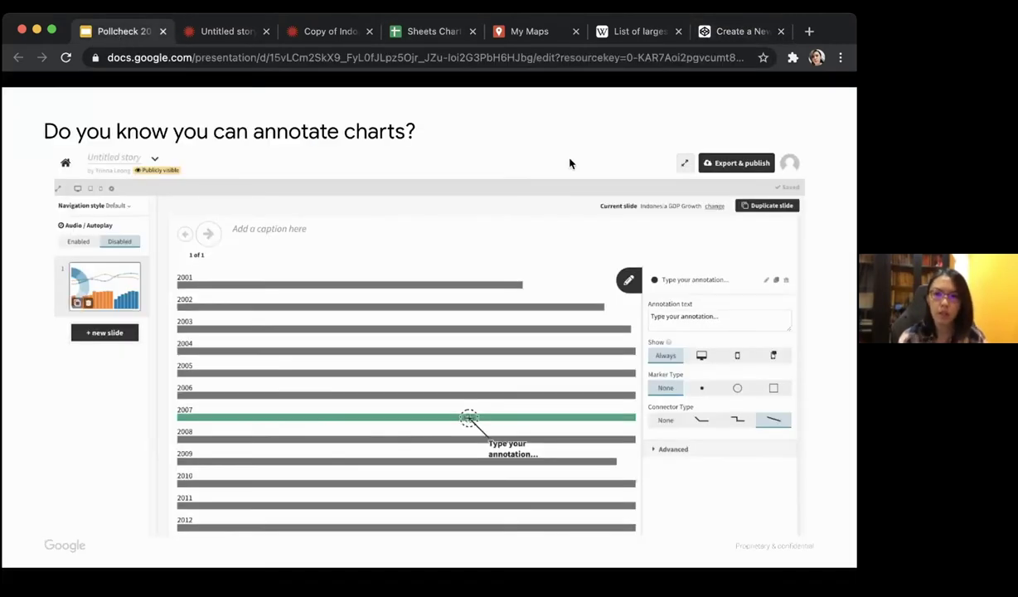
{"action": "key", "text": "Right"}
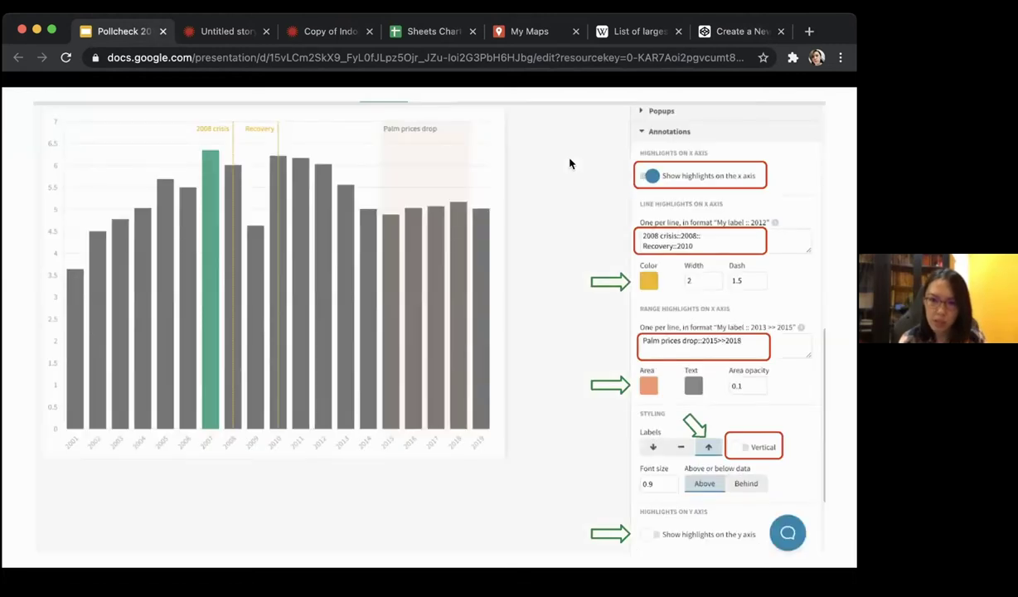
{"action": "key", "text": "Right"}
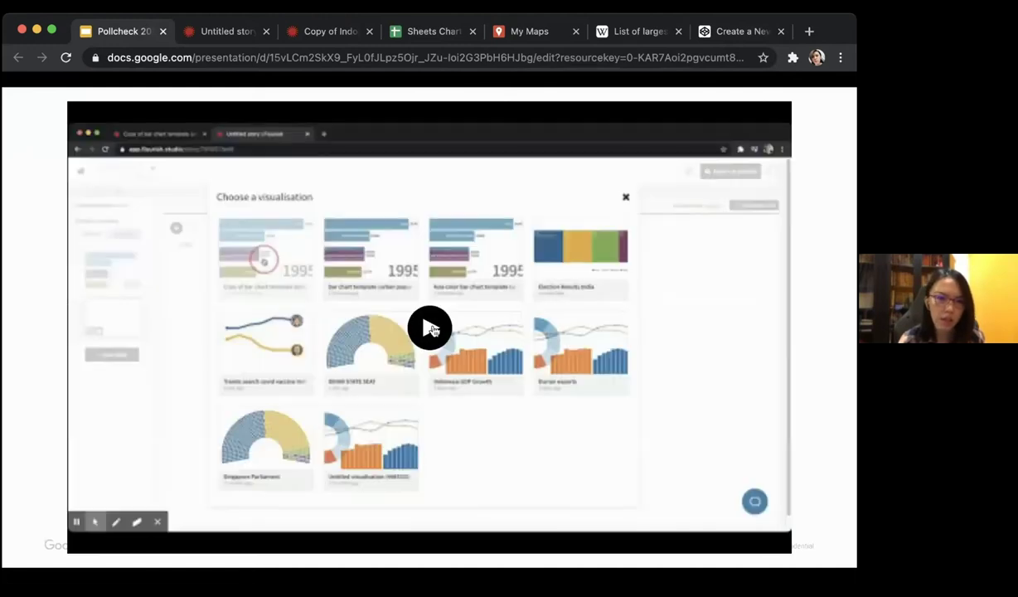
{"action": "left_click", "coordinate": [430, 328]}
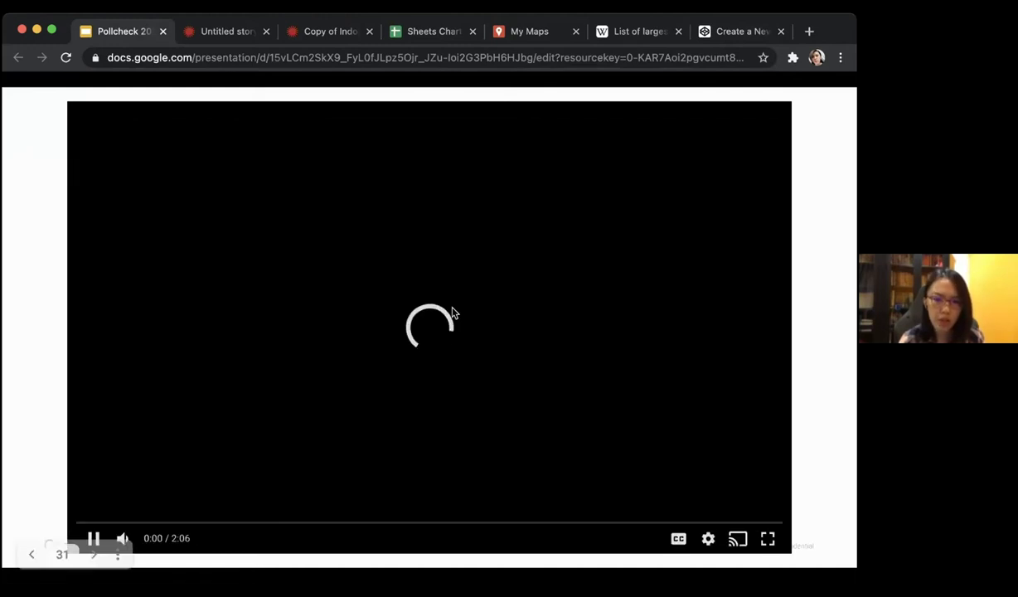
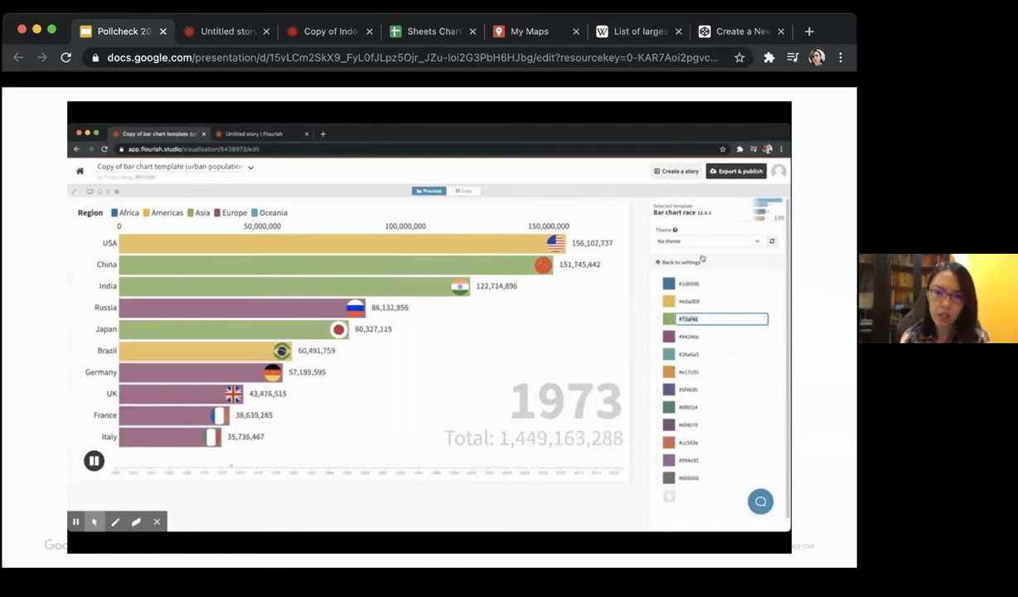
{"action": "mouse_move", "coordinate": [578, 384]}
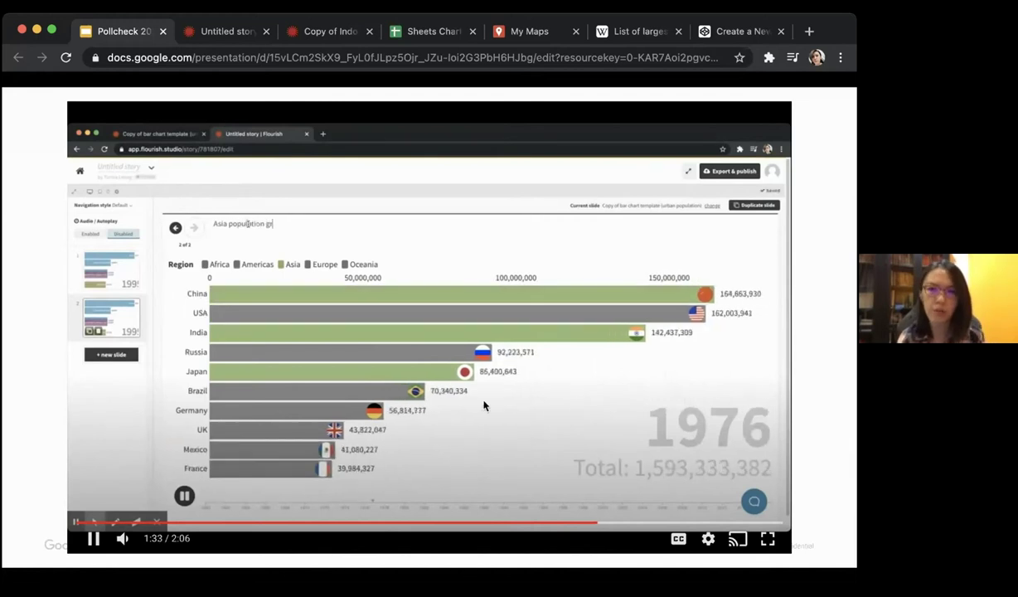
{"action": "left_click", "coordinate": [545, 245]}
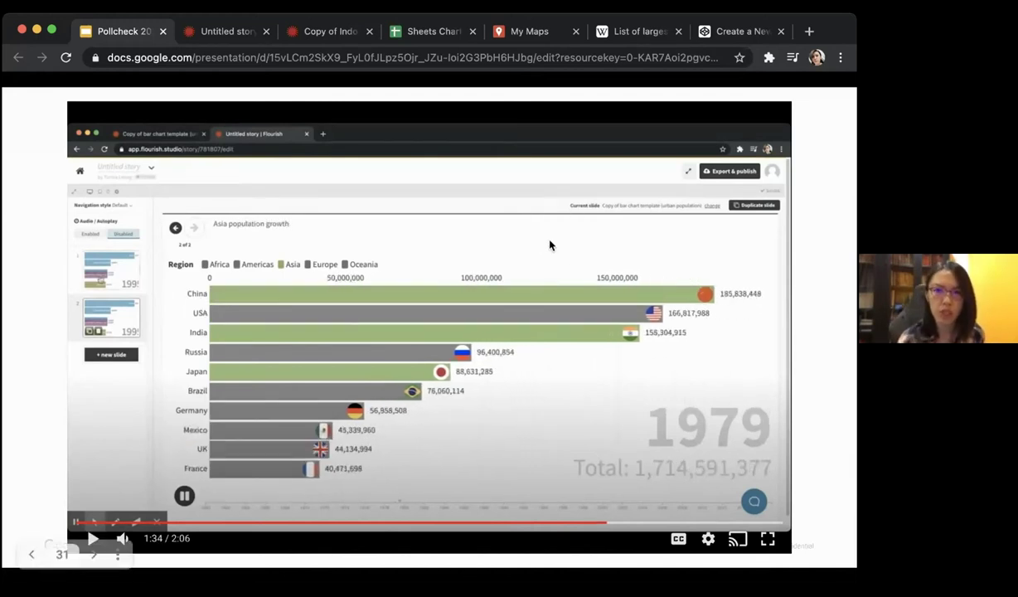
Go back to the Flourish projects list and open the Sample for training story in a new tab.
{"action": "left_click", "coordinate": [226, 33]}
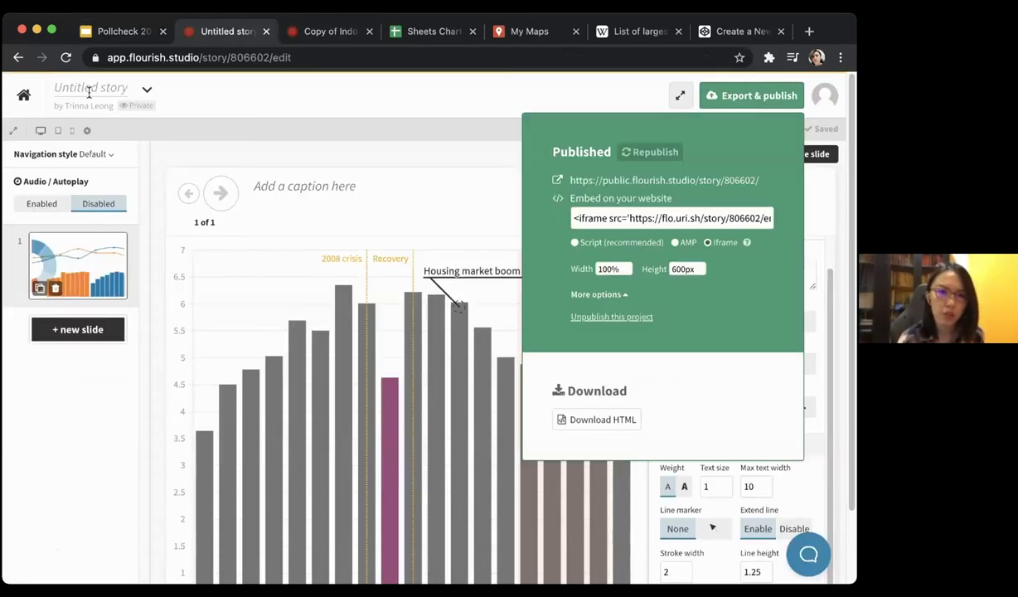
{"action": "left_click", "coordinate": [25, 97]}
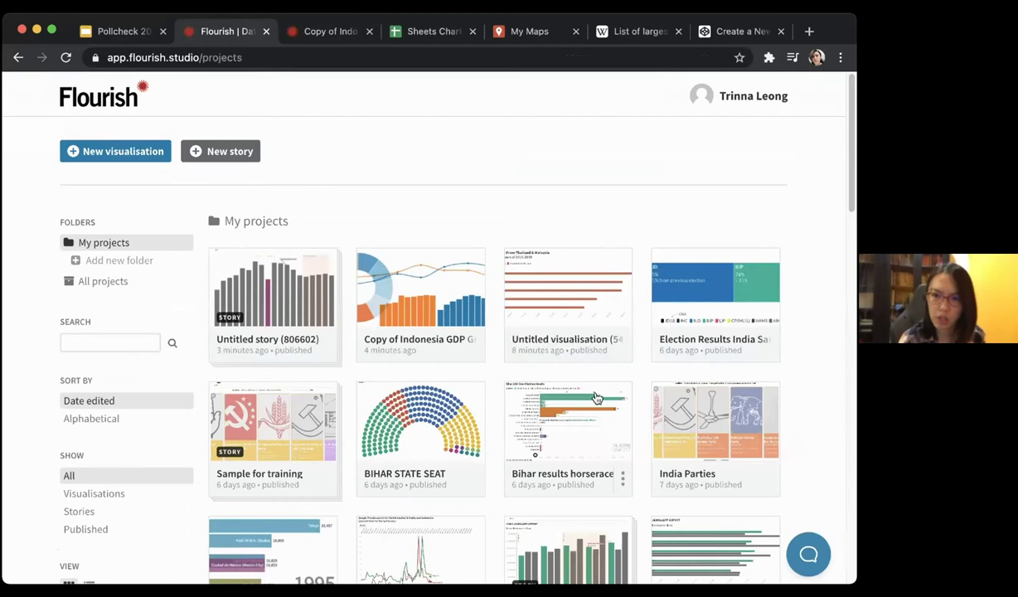
{"action": "scroll", "coordinate": [595, 398], "scroll_direction": "down", "scroll_amount": 2}
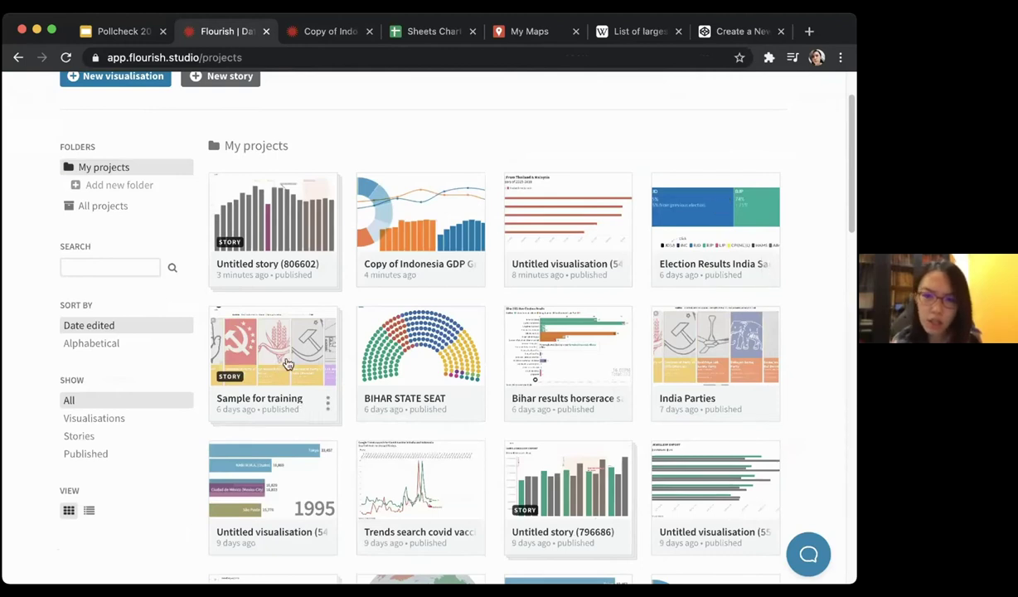
{"action": "scroll", "coordinate": [520, 363], "scroll_direction": "down", "scroll_amount": 2}
{"action": "scroll", "coordinate": [523, 363], "scroll_direction": "up", "scroll_amount": 1}
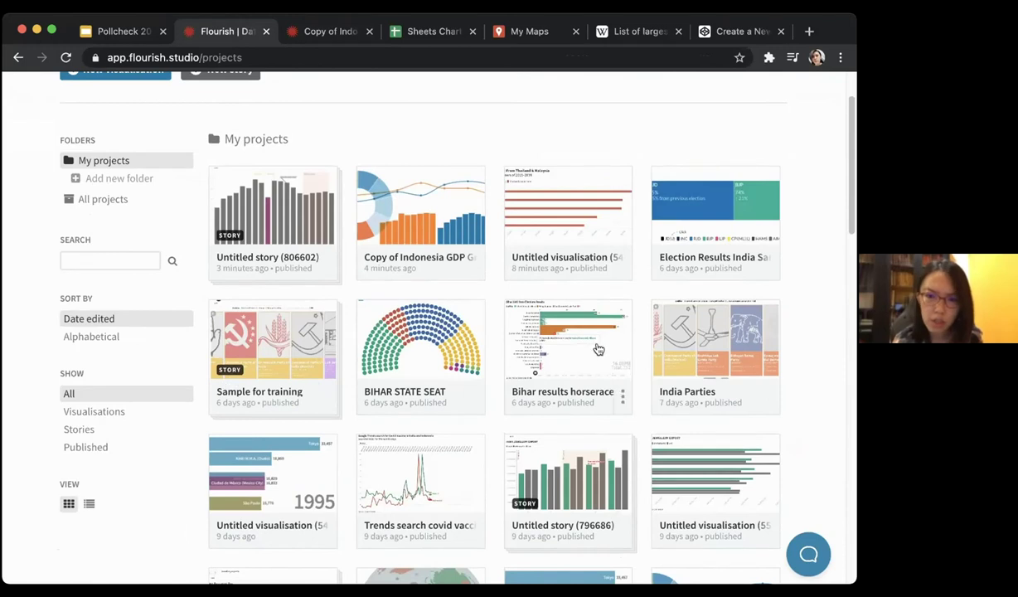
{"action": "scroll", "coordinate": [572, 358], "scroll_direction": "down", "scroll_amount": 1}
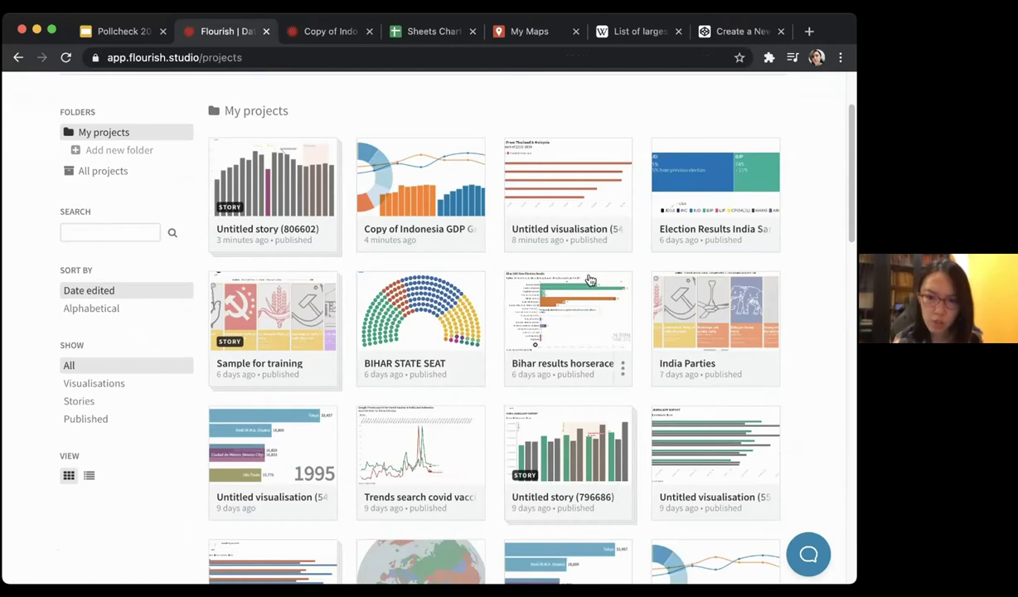
{"action": "left_click", "coordinate": [565, 276]}
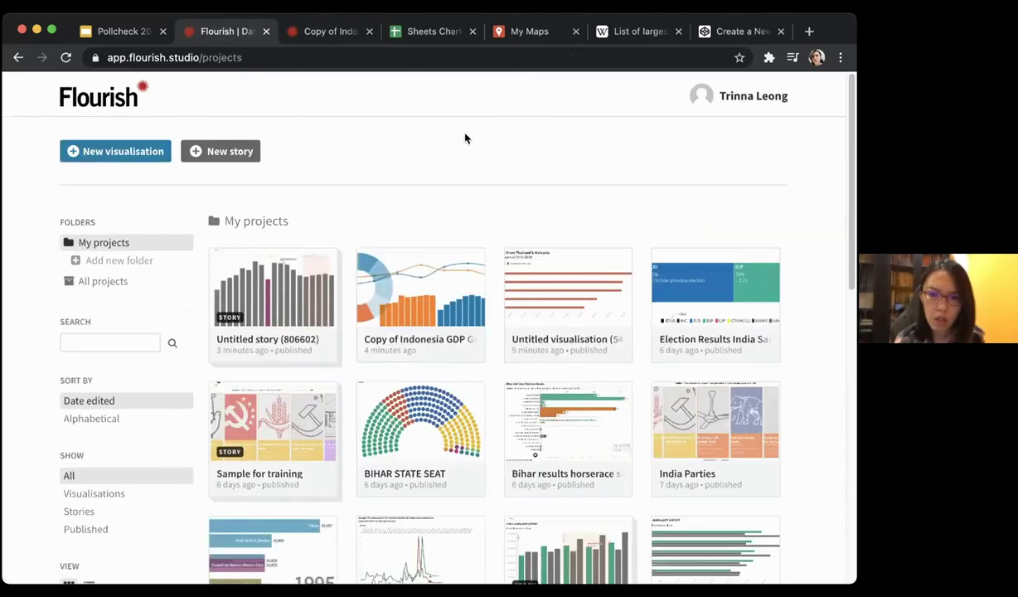
{"action": "scroll", "coordinate": [466, 138], "scroll_direction": "down", "scroll_amount": 3}
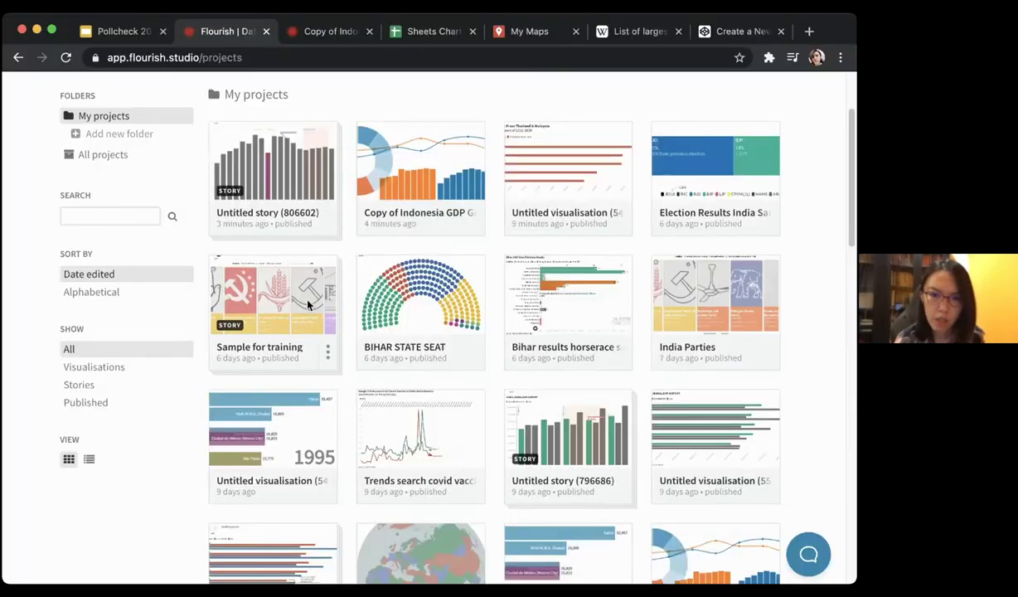
{"action": "left_click", "coordinate": [340, 330], "text": "super"}
{"action": "left_click", "coordinate": [287, 32]}
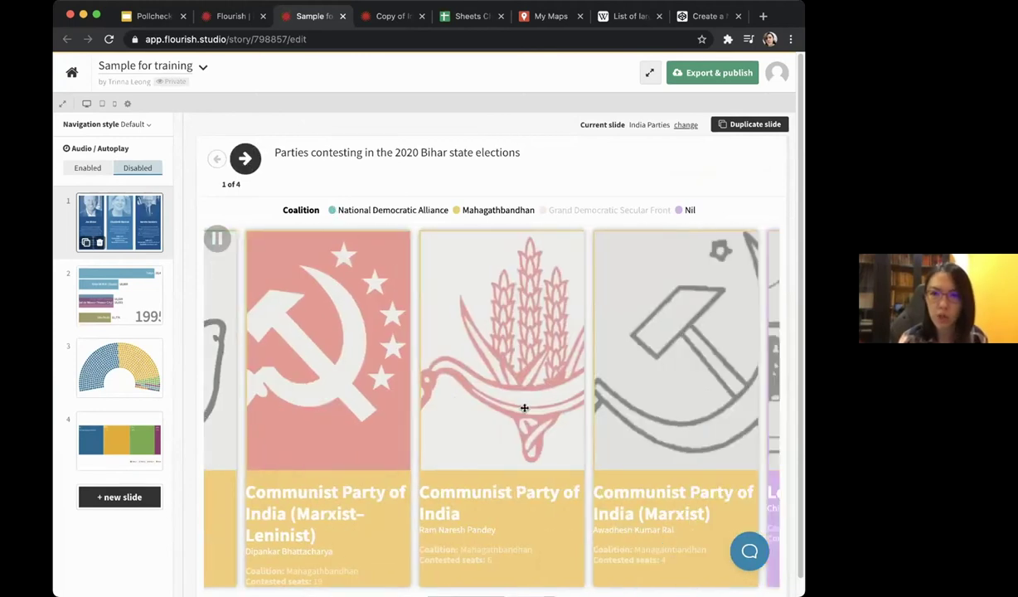
Advance the sample story through its horserace and state seat slides, showing the 2020 results in the seat chart.
{"action": "left_click", "coordinate": [244, 159]}
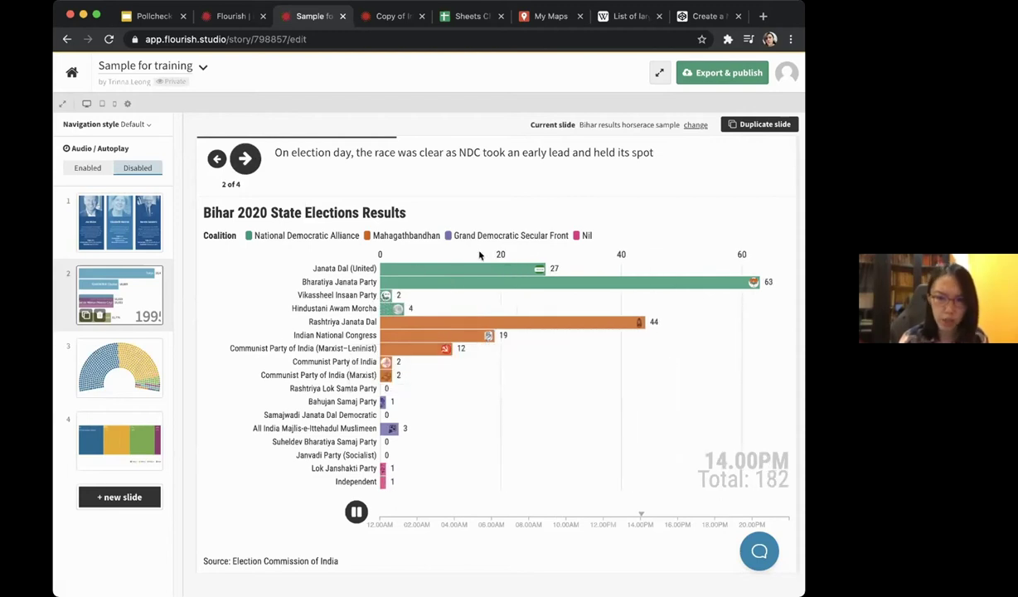
{"action": "left_click", "coordinate": [245, 159]}
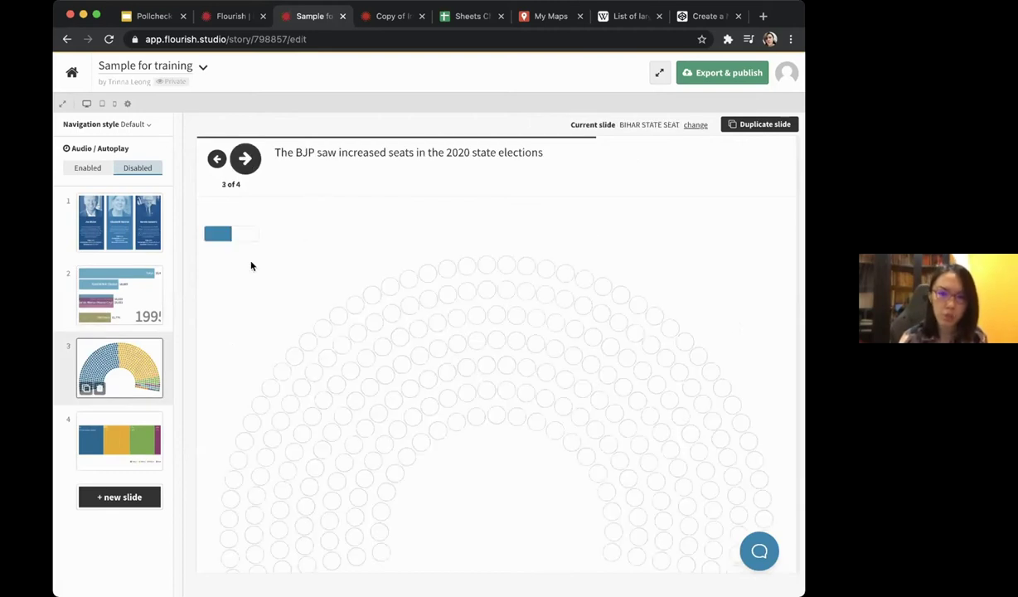
{"action": "left_click", "coordinate": [244, 235]}
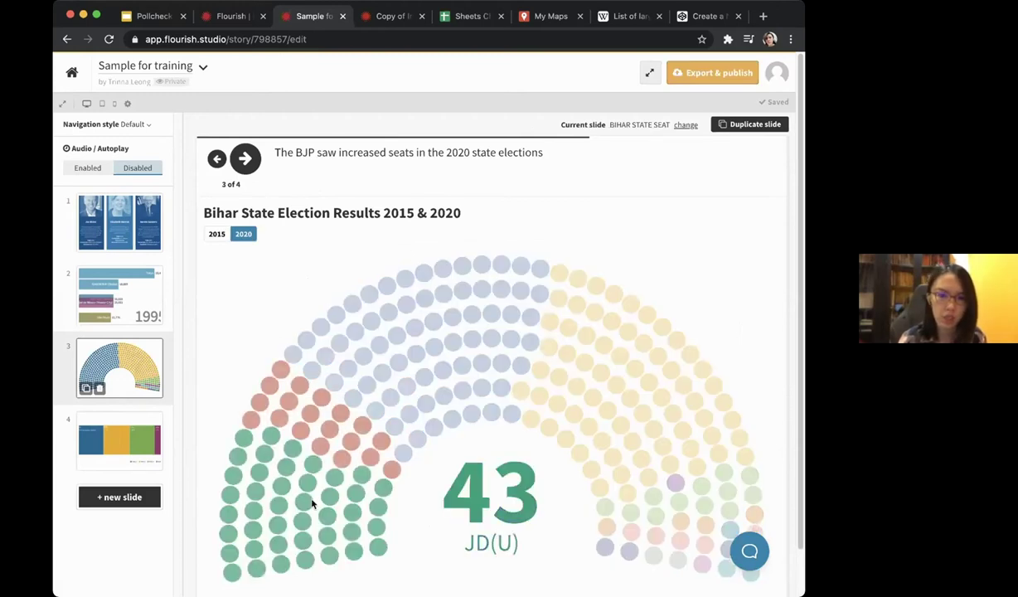
View the fourth slide's election results chart, switching the results between Bihar and Delhi.
{"action": "left_click", "coordinate": [128, 452]}
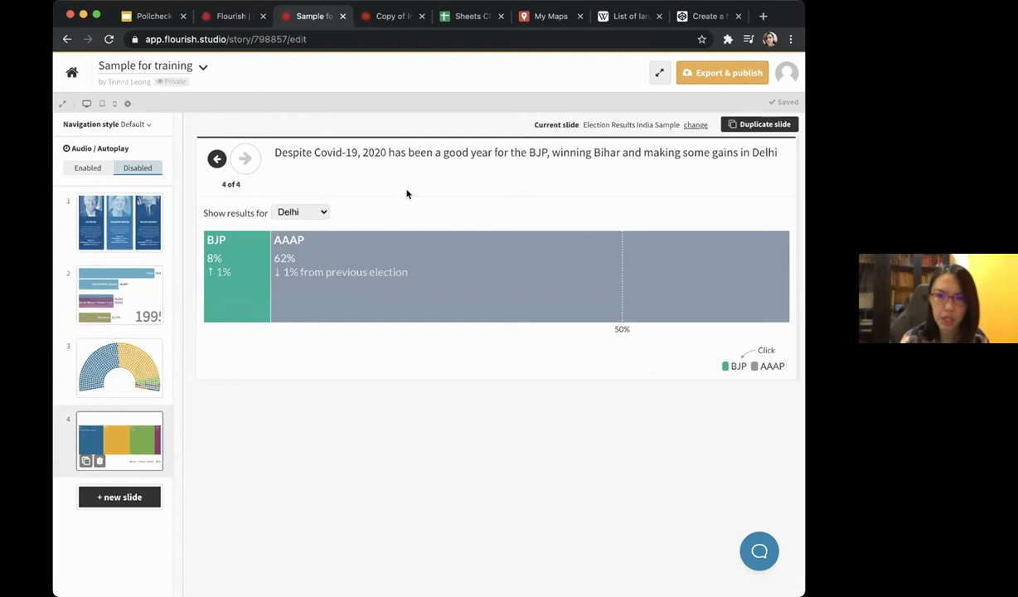
{"action": "left_click", "coordinate": [303, 202]}
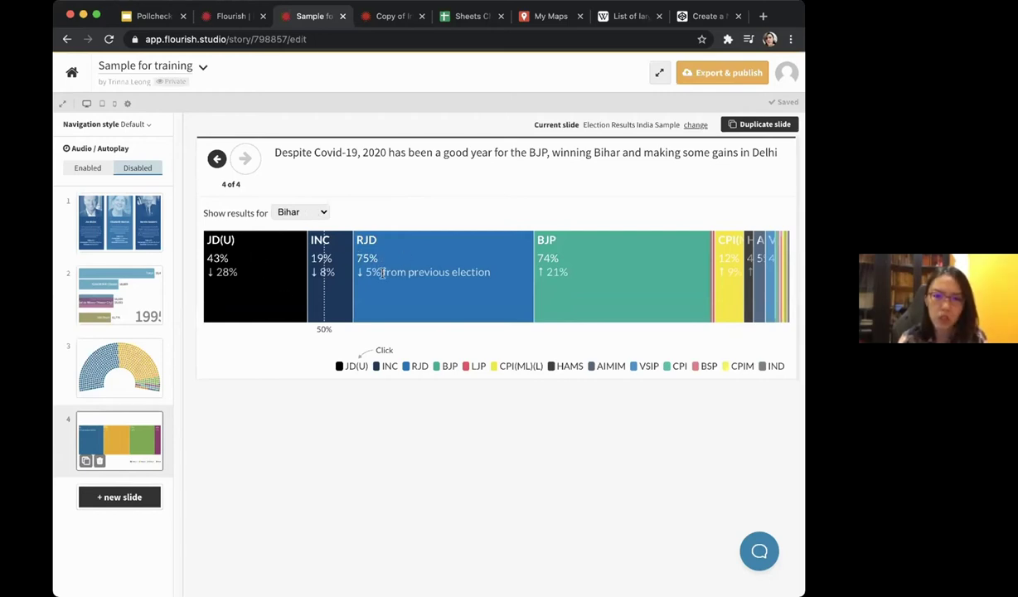
{"action": "left_click", "coordinate": [301, 212]}
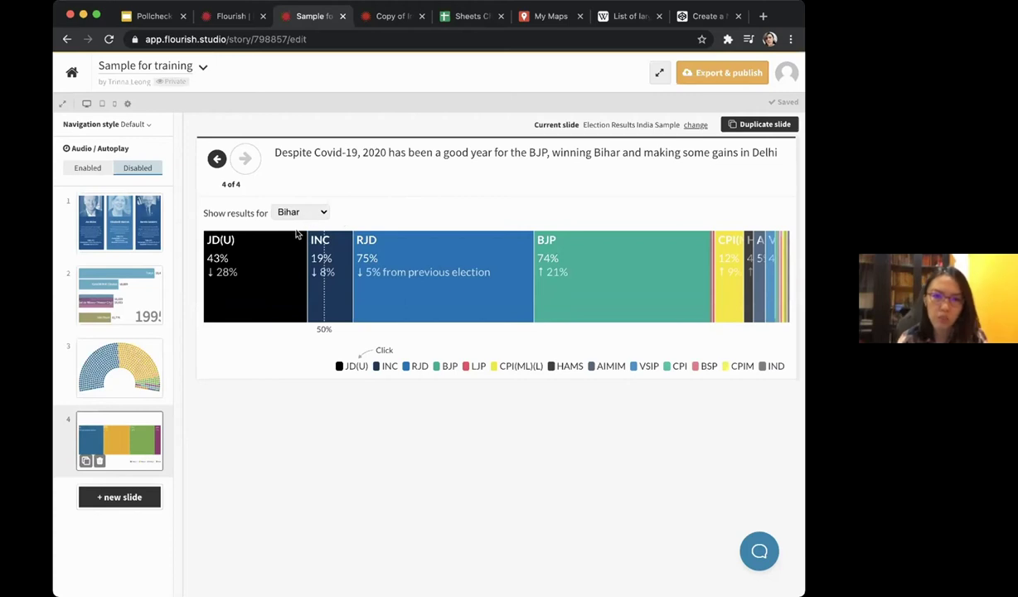
{"action": "left_click", "coordinate": [298, 228]}
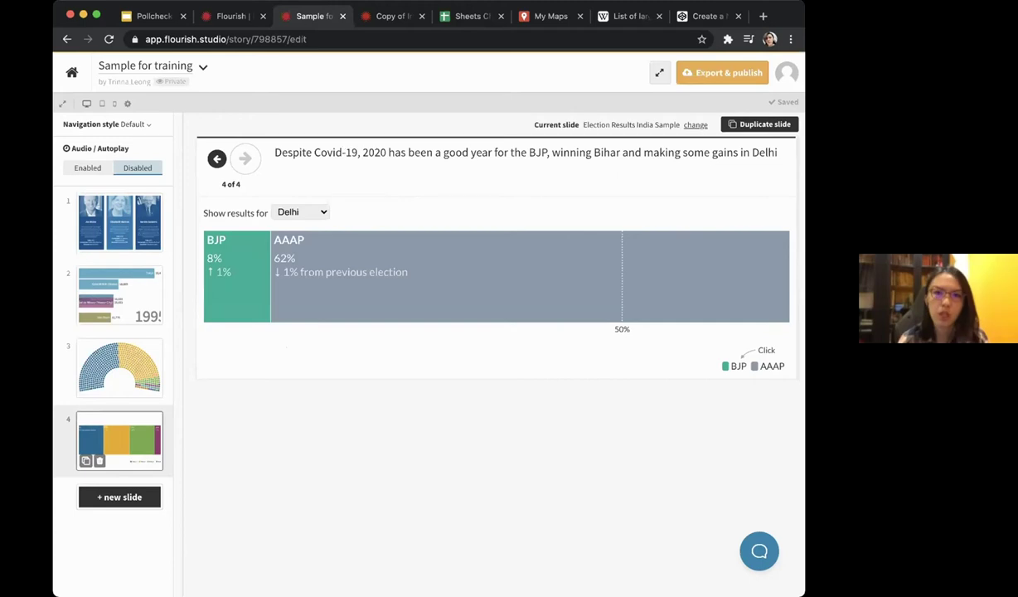
Open the untitled Thailand and Malaysia bar chart from the Flourish projects list and create a story from it.
{"action": "left_click", "coordinate": [243, 18]}
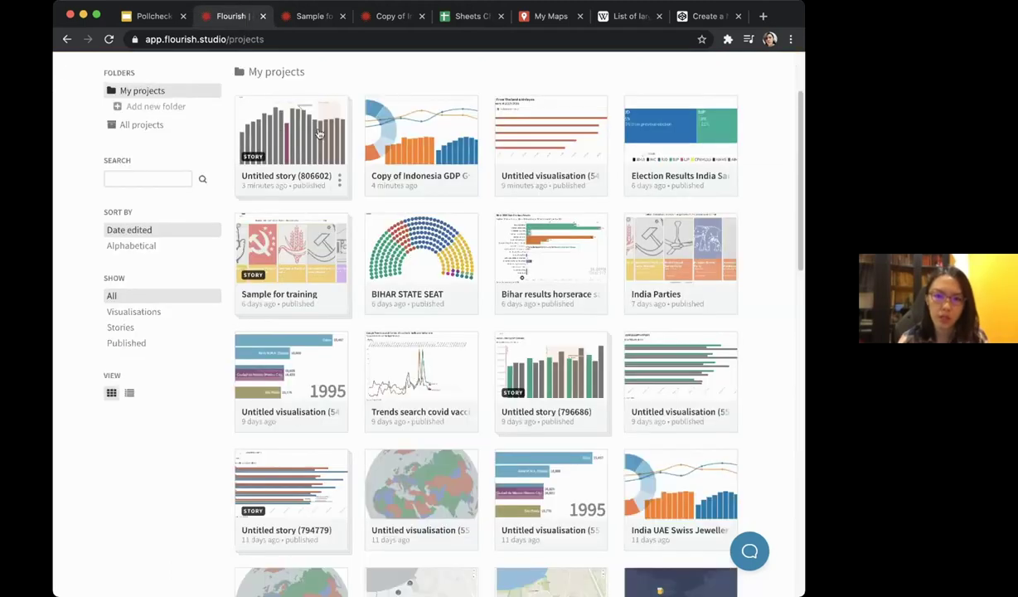
{"action": "left_click", "coordinate": [542, 138]}
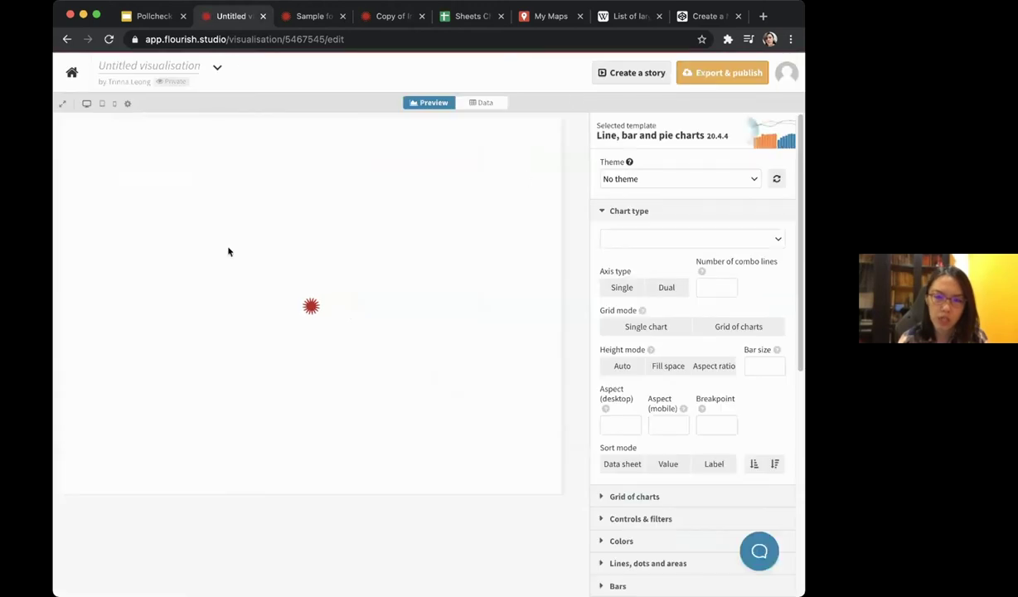
{"action": "left_click", "coordinate": [631, 74]}
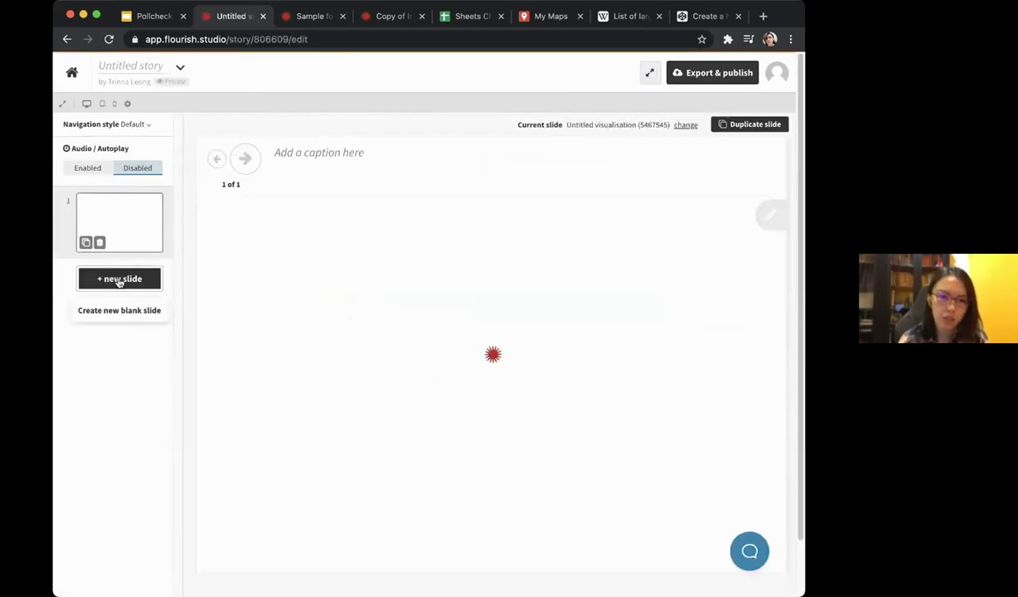
Add a second slide to the new story and view the visualisations available for it without choosing one.
{"action": "left_click", "coordinate": [120, 280]}
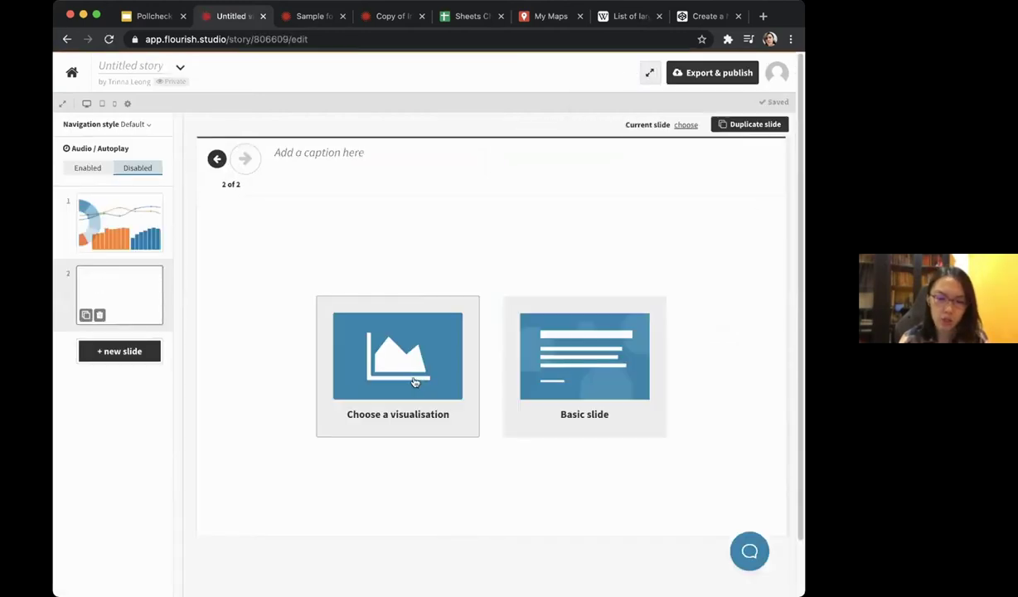
{"action": "left_click", "coordinate": [416, 381]}
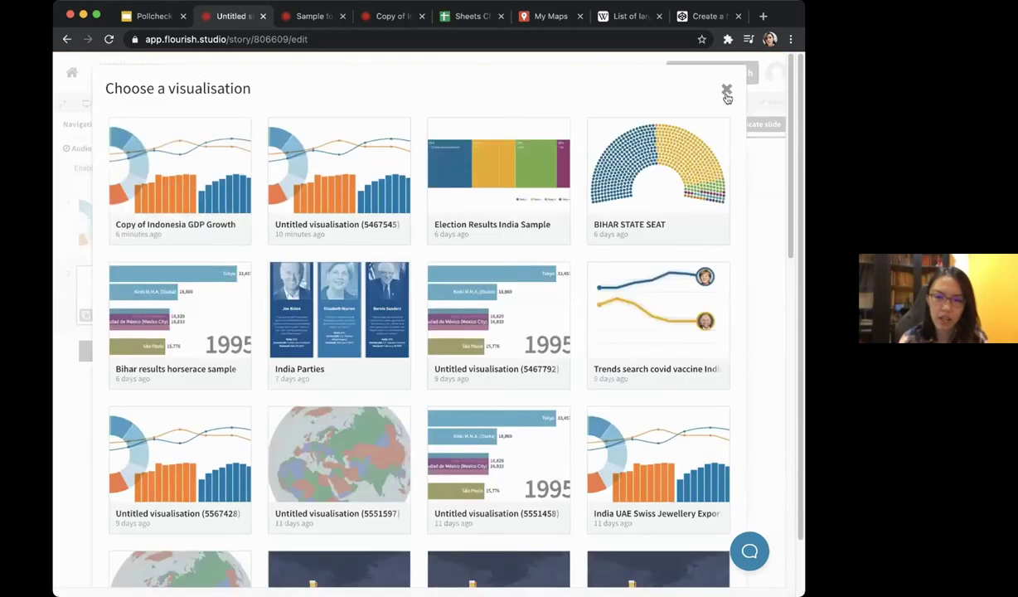
{"action": "left_click", "coordinate": [726, 93]}
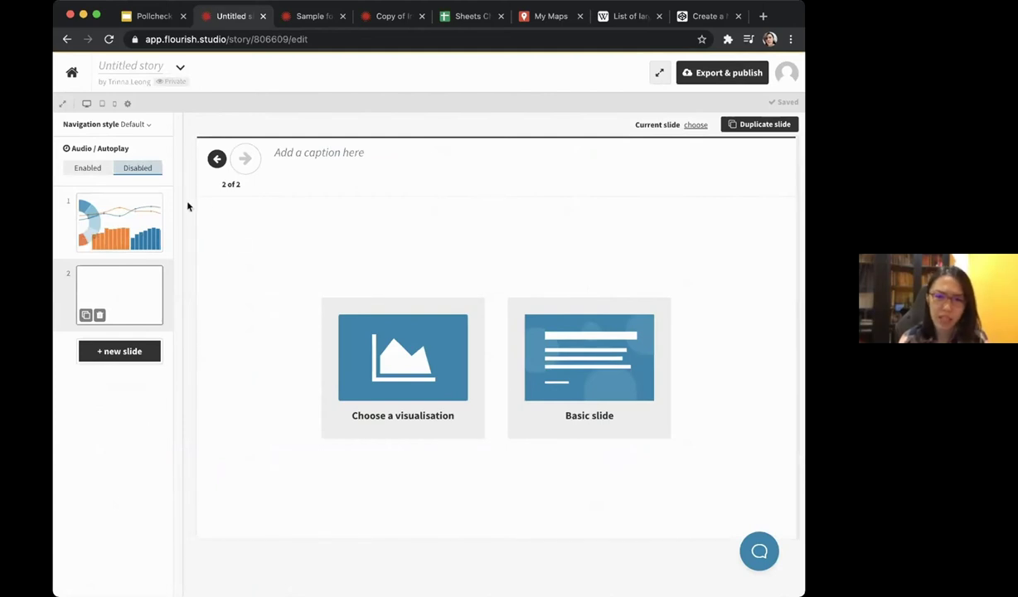
Leave the story editor and switch back to the presentation's bar chart race video slide.
{"action": "left_click", "coordinate": [109, 39]}
{"action": "left_click", "coordinate": [154, 15]}
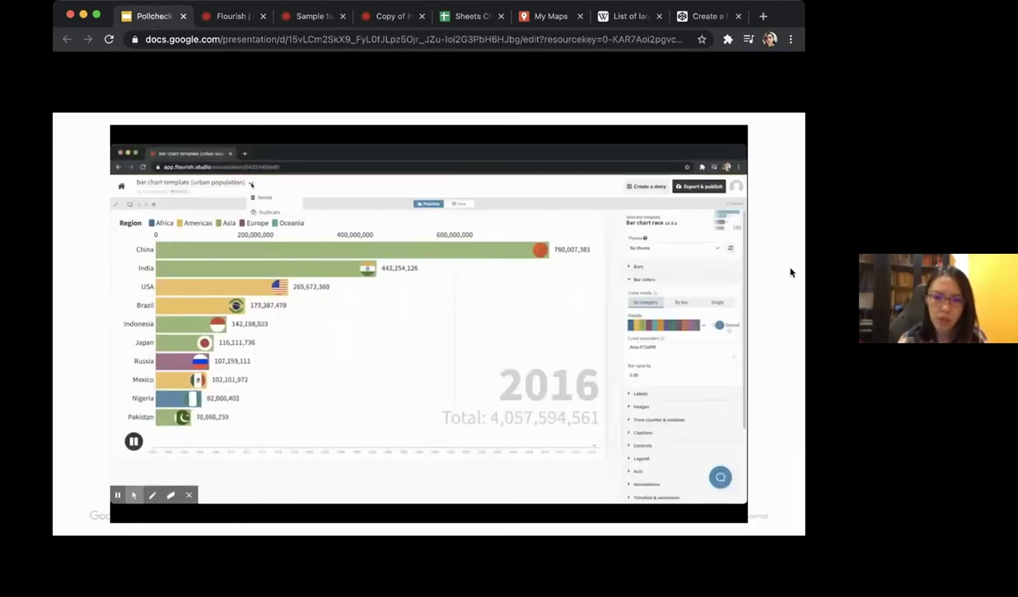
Advance the presentation to the "Making that horserace chart" slide and open trends.google.com in a new tab.
{"action": "key", "text": "Right"}
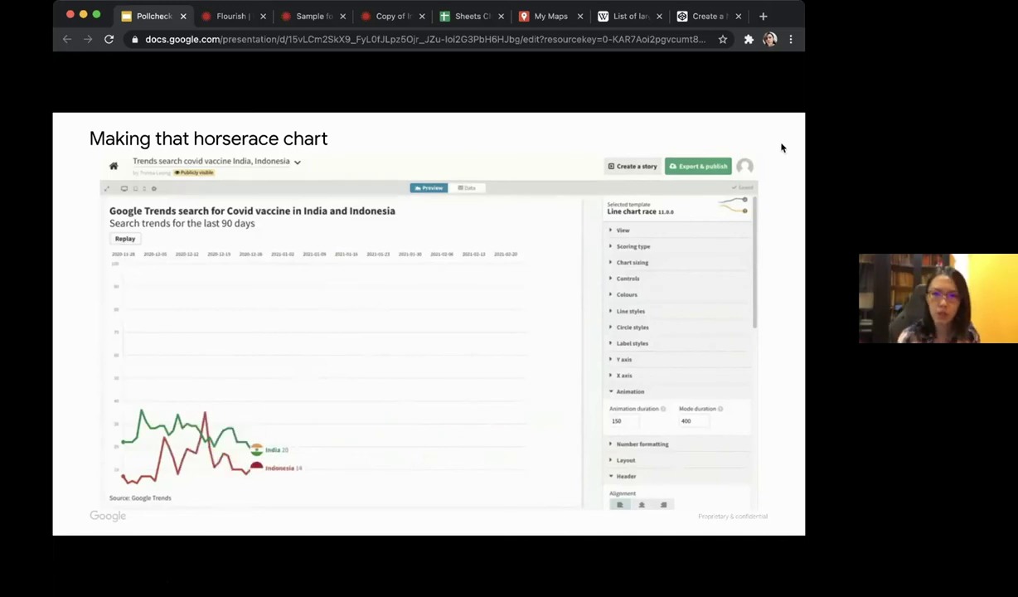
{"action": "left_click", "coordinate": [764, 16]}
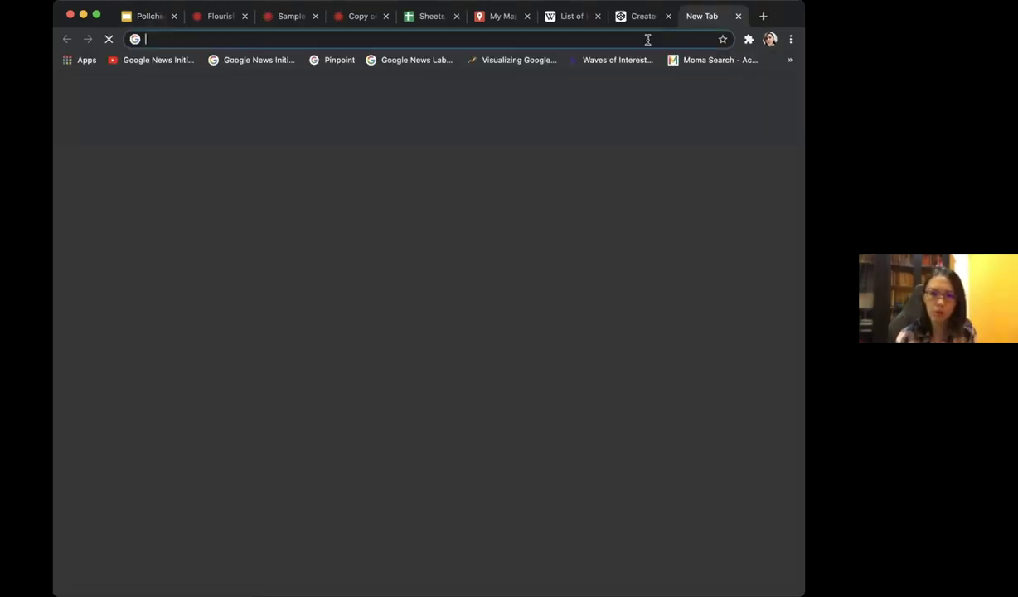
{"action": "type", "text": "trends.google.com"}
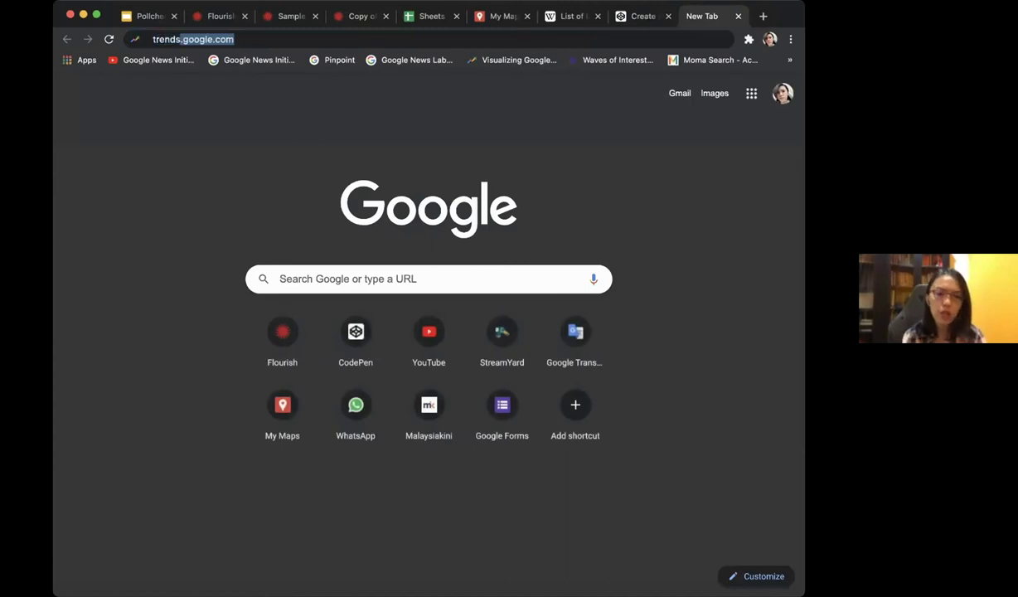
{"action": "key", "text": "Return"}
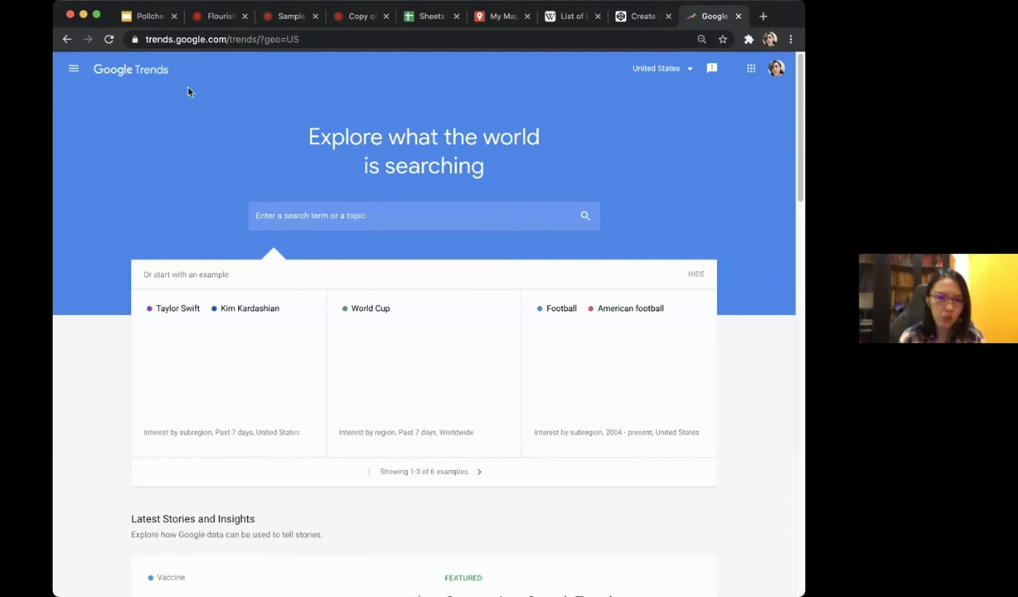
Compare search interest in the political parties Bharatiya Janata Party and Indian National Congress.
{"action": "left_click", "coordinate": [309, 214]}
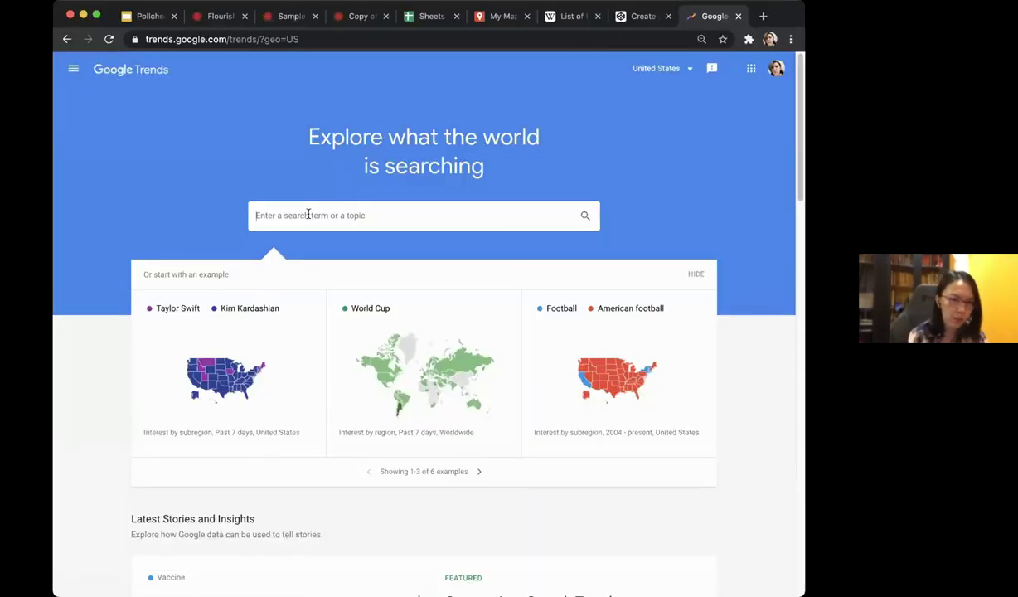
{"action": "type", "text": "bjp"}
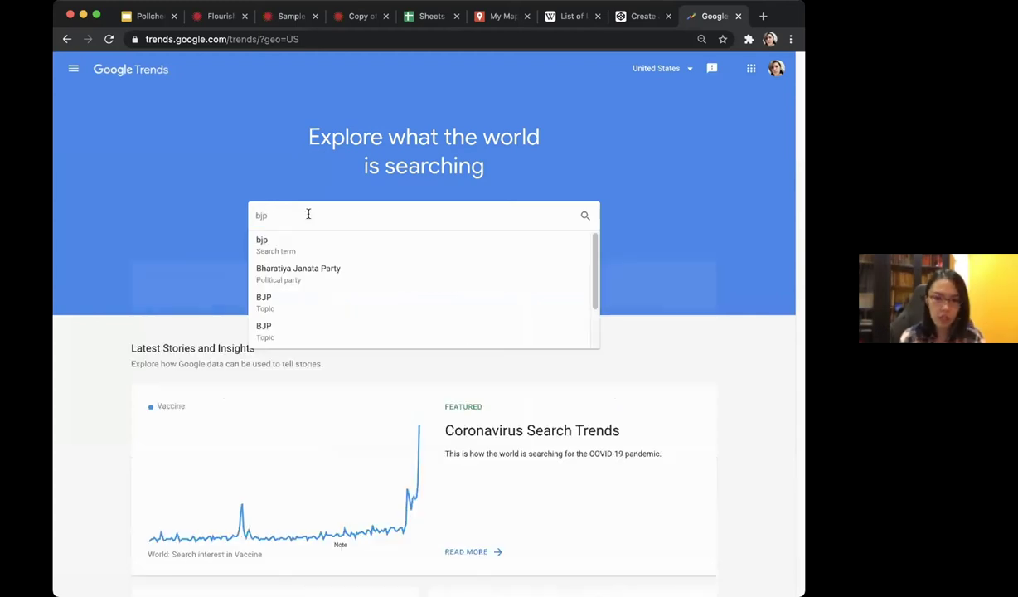
{"action": "left_click", "coordinate": [334, 276]}
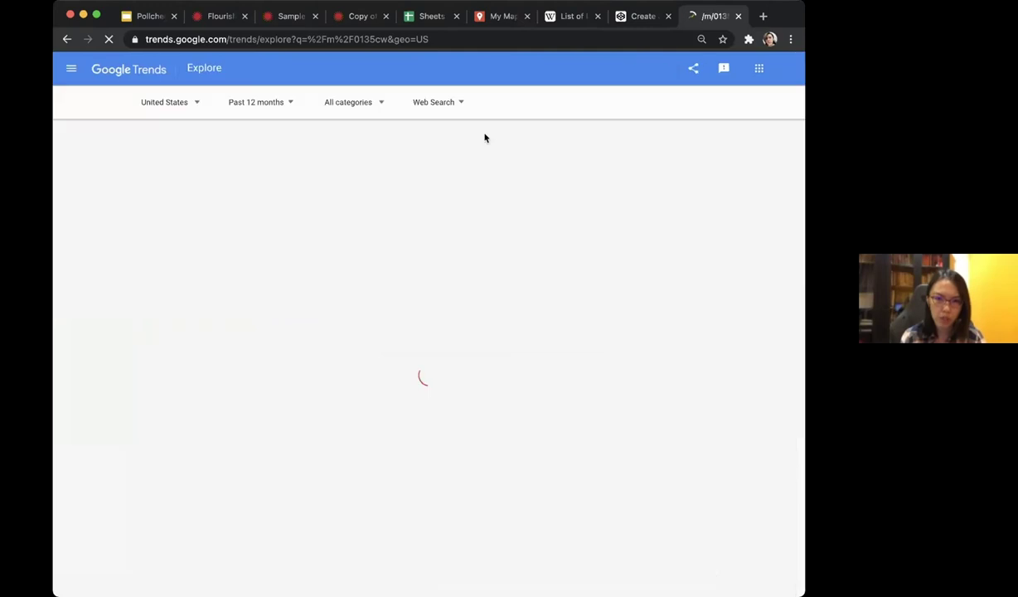
{"action": "left_click", "coordinate": [532, 119]}
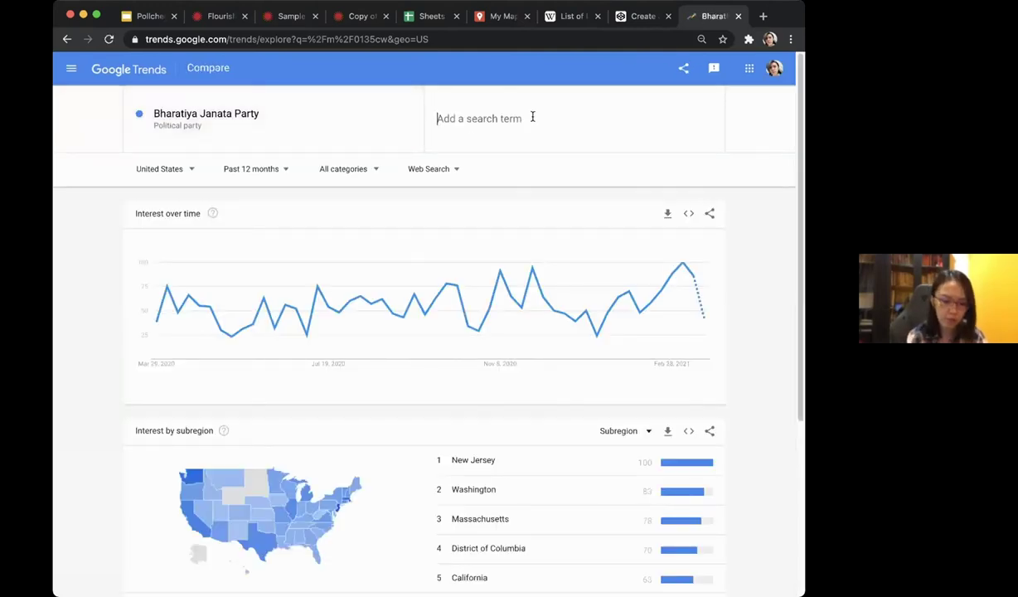
{"action": "type", "text": "indian national"}
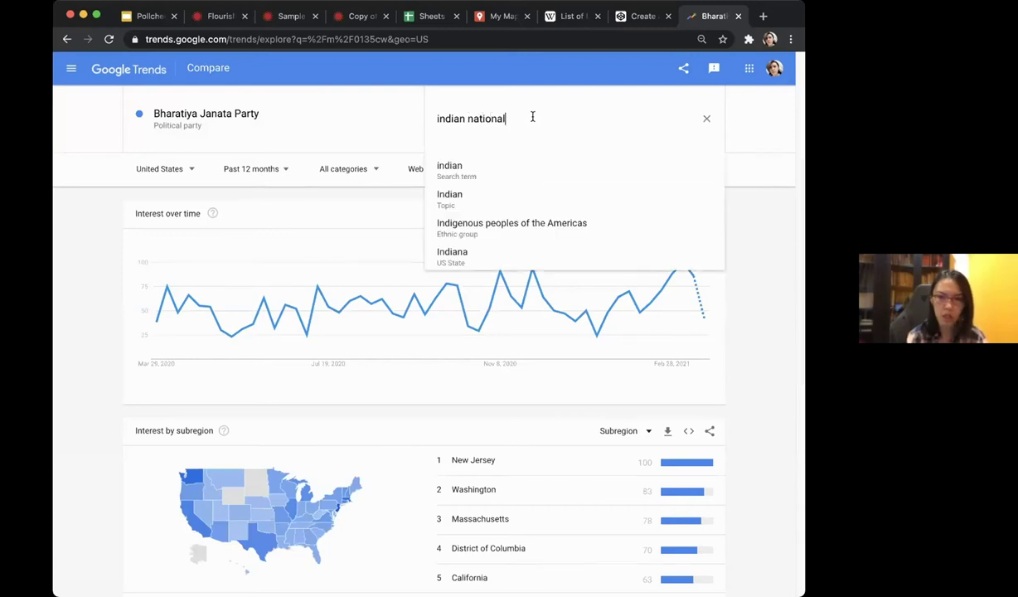
{"action": "left_click", "coordinate": [559, 207]}
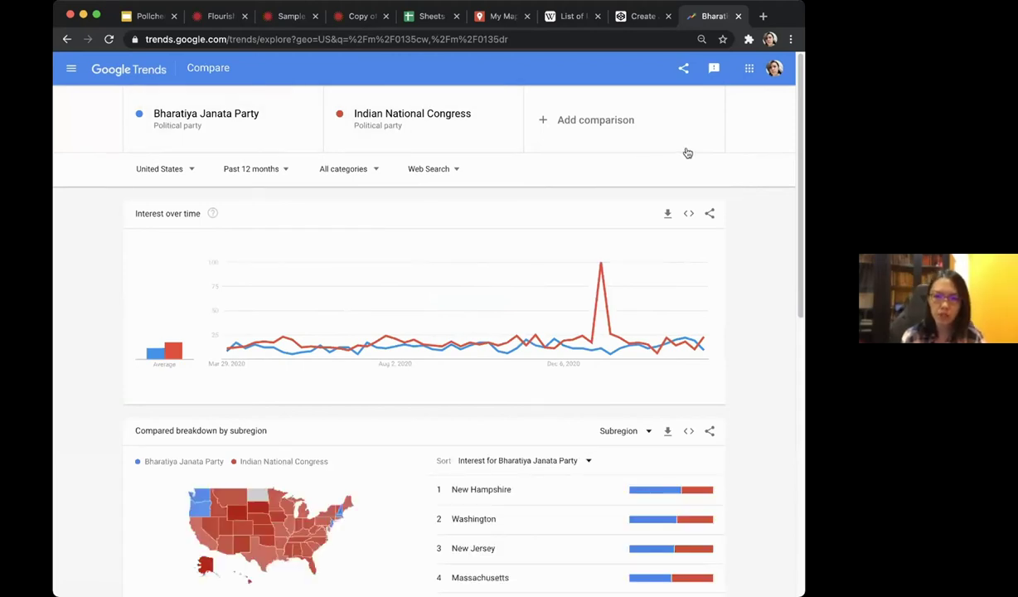
Limit the party comparison to India and the past 90 days.
{"action": "left_click", "coordinate": [189, 171]}
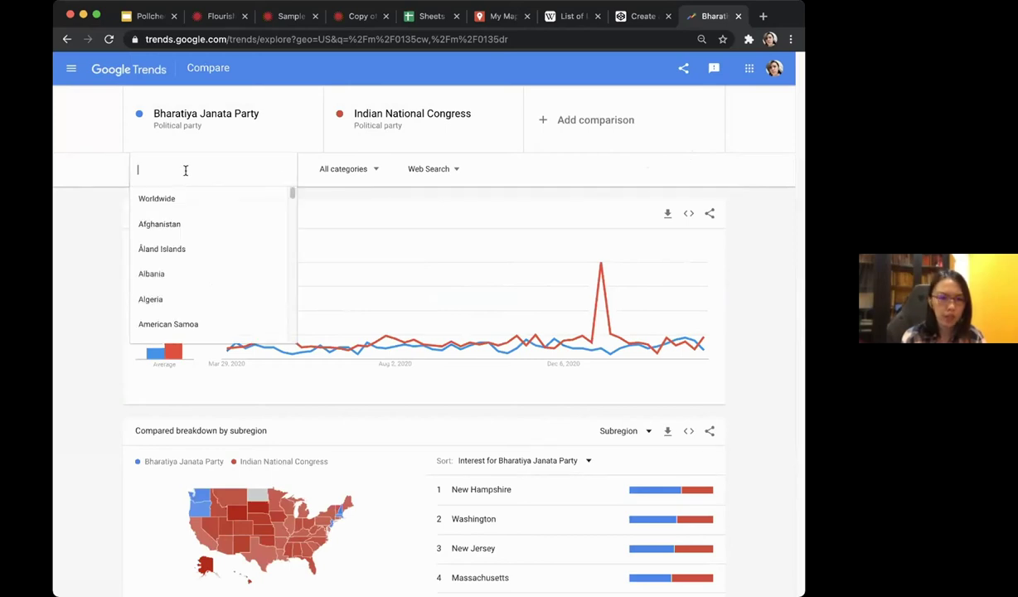
{"action": "type", "text": "India"}
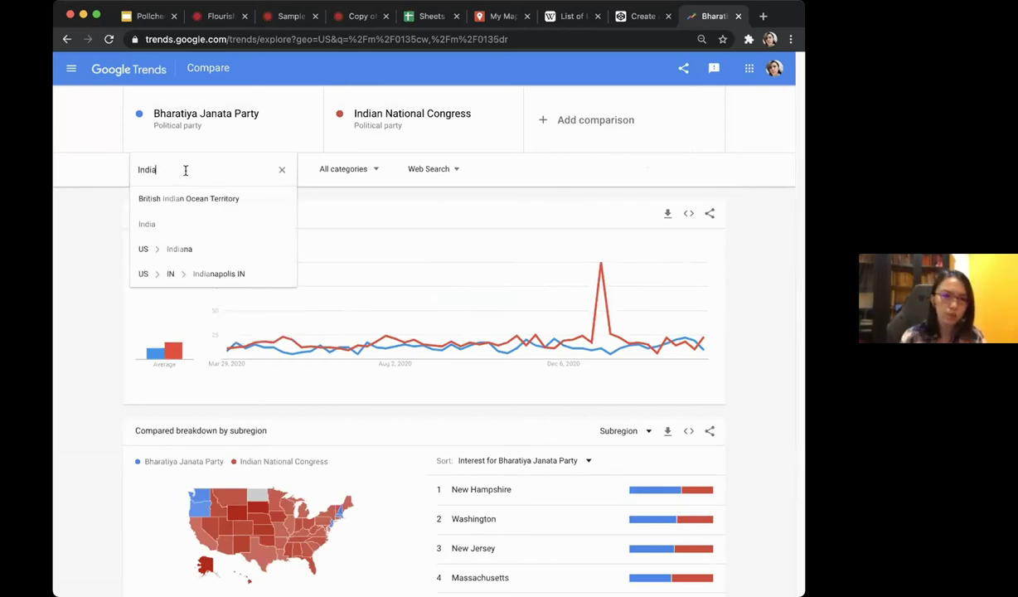
{"action": "left_click", "coordinate": [189, 225]}
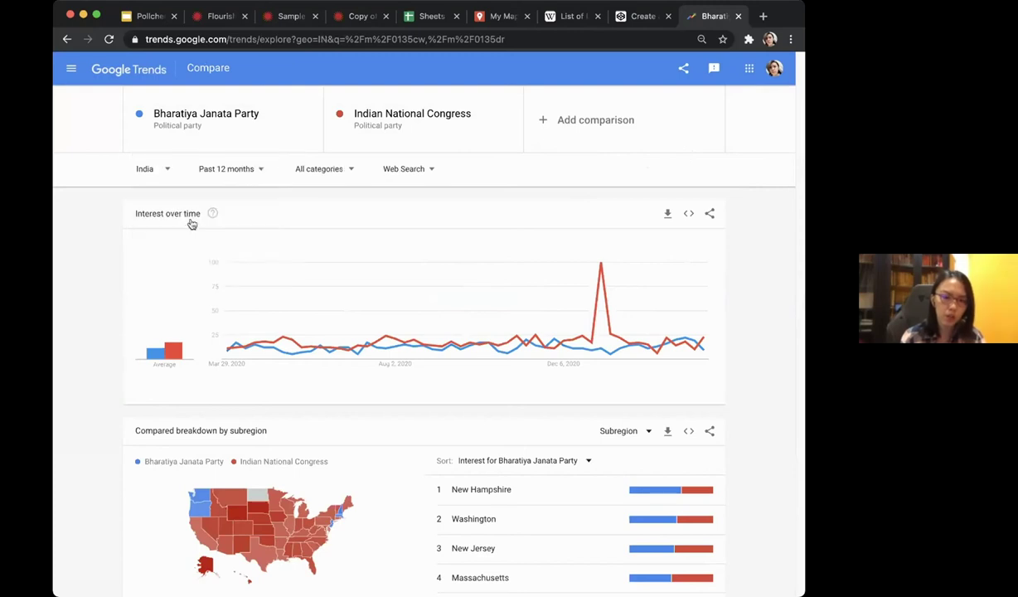
{"action": "left_click", "coordinate": [262, 170]}
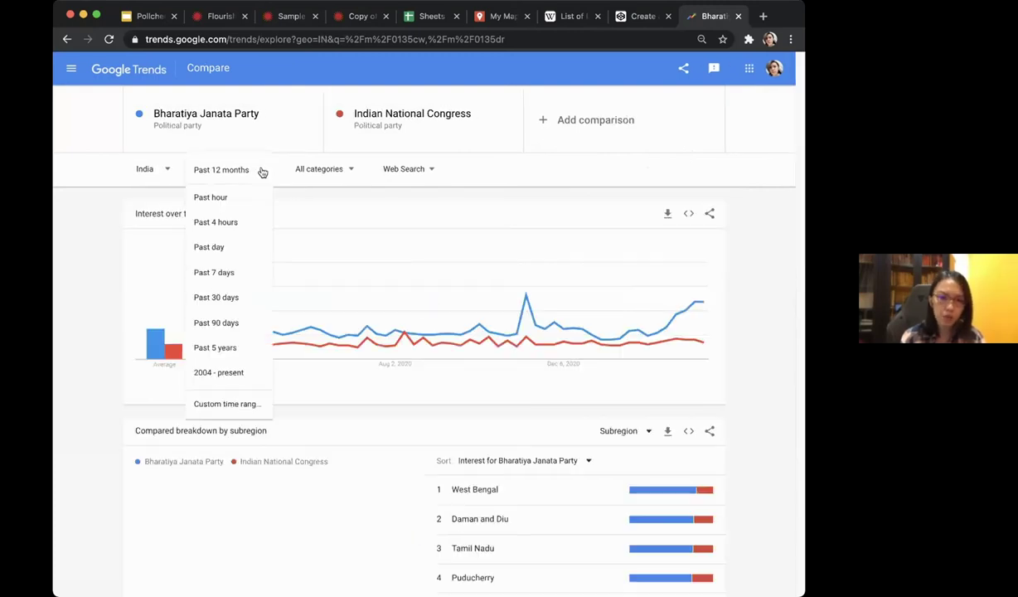
{"action": "left_click", "coordinate": [232, 323]}
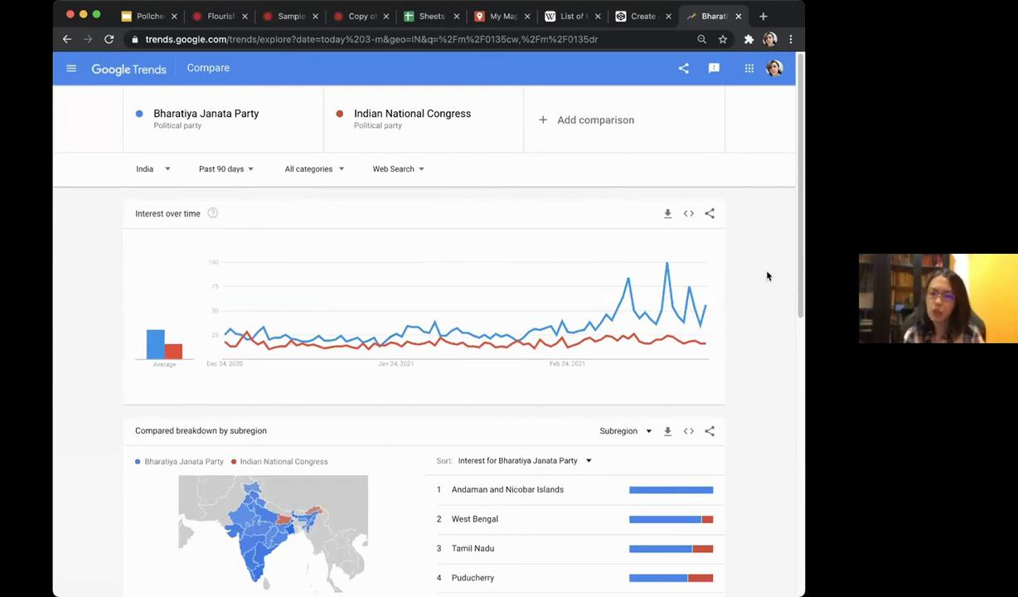
Examine the breakdown by subregion and the related queries for both parties.
{"action": "scroll", "coordinate": [767, 276], "scroll_direction": "down", "scroll_amount": 5}
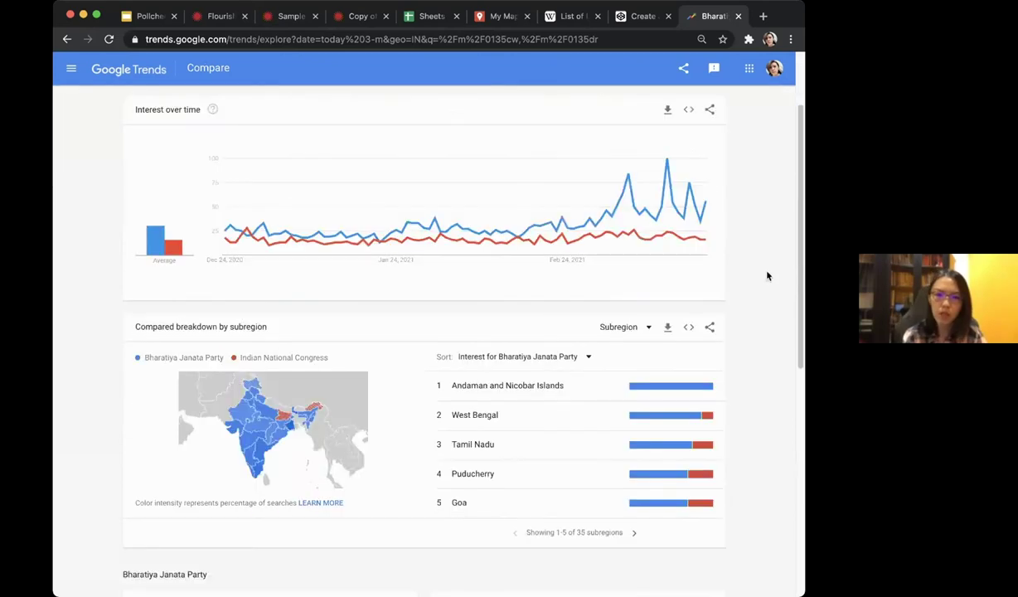
{"action": "scroll", "coordinate": [766, 276], "scroll_direction": "down", "scroll_amount": 4}
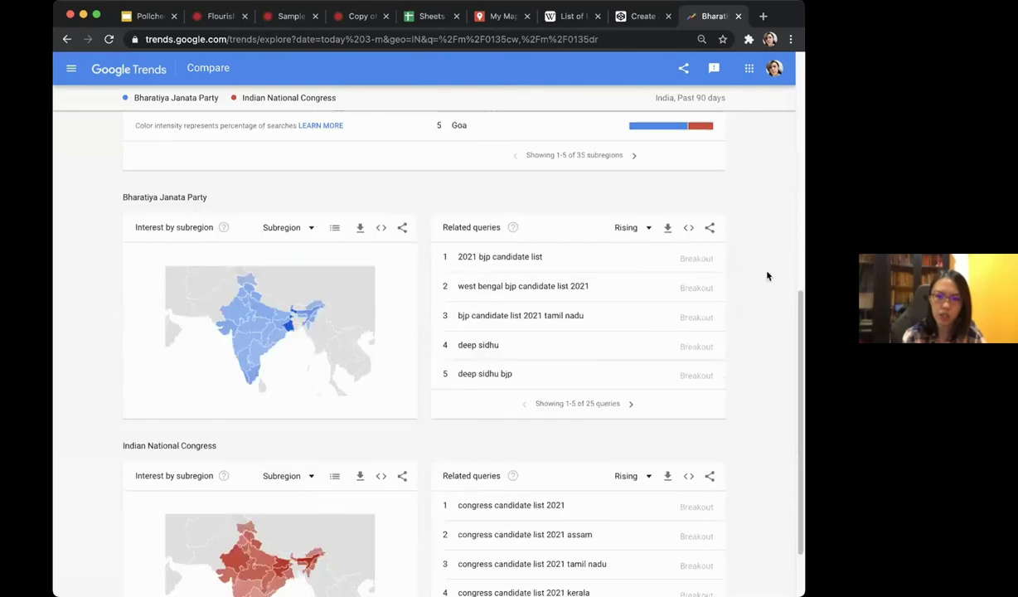
{"action": "scroll", "coordinate": [767, 276], "scroll_direction": "down", "scroll_amount": 1}
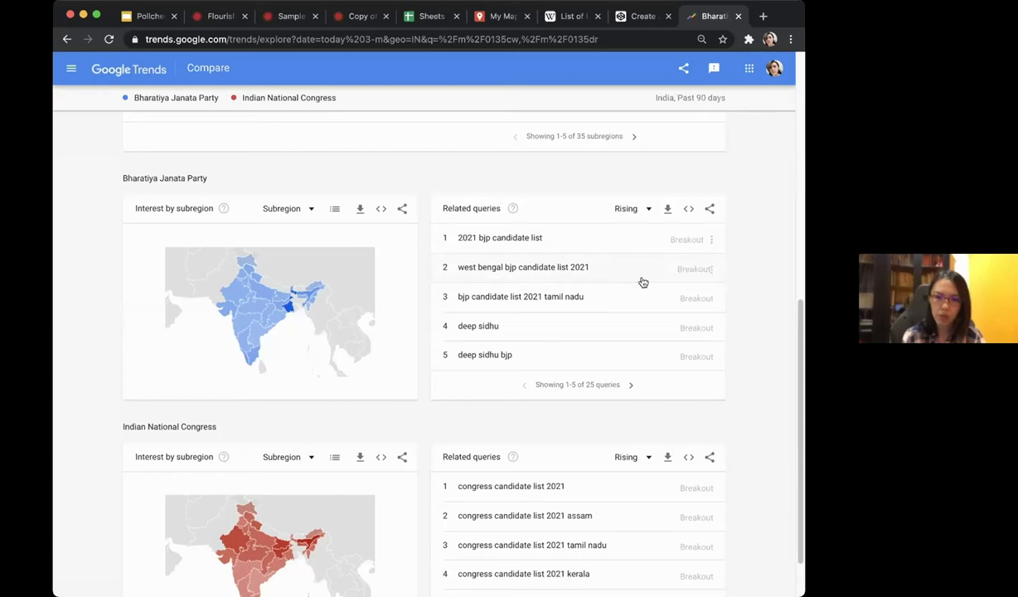
{"action": "scroll", "coordinate": [746, 320], "scroll_direction": "down", "scroll_amount": 1}
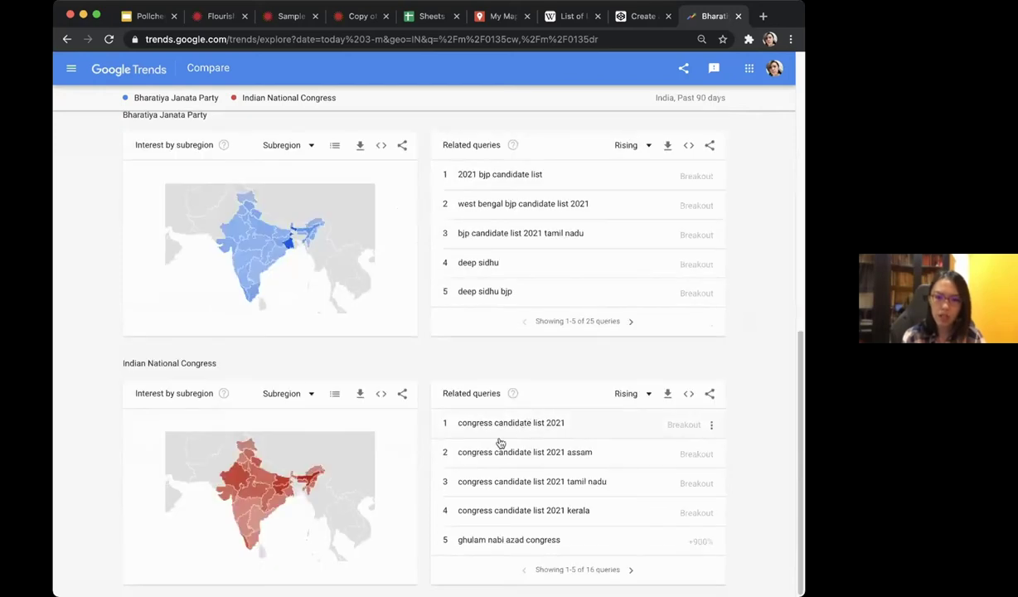
{"action": "scroll", "coordinate": [591, 476], "scroll_direction": "up", "scroll_amount": 9}
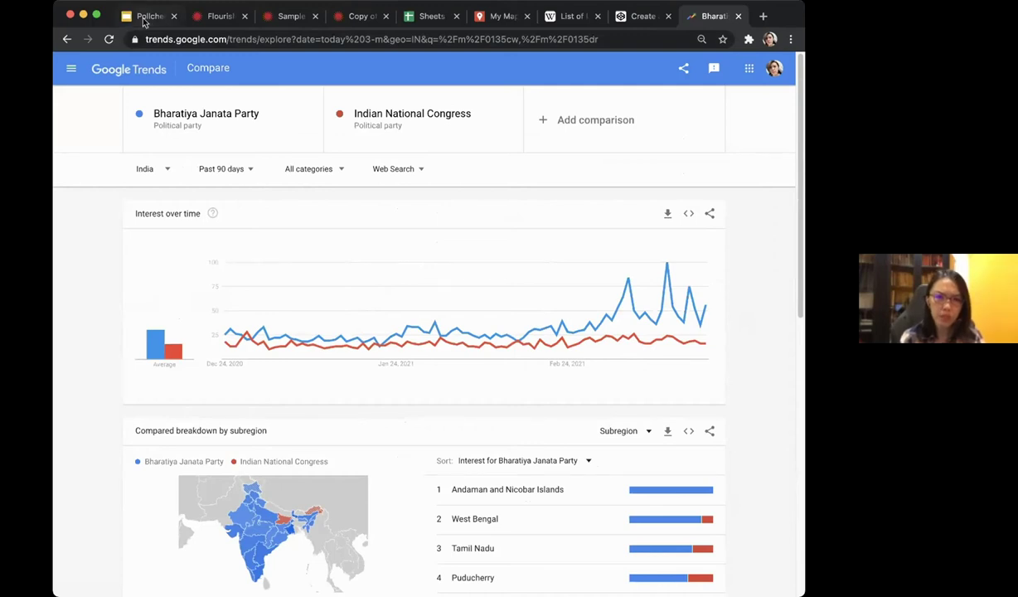
Switch to the Sheets Chart Test spreadsheet, close its web publishing dialog and open the Trends Horserace sheet.
{"action": "left_click", "coordinate": [419, 20]}
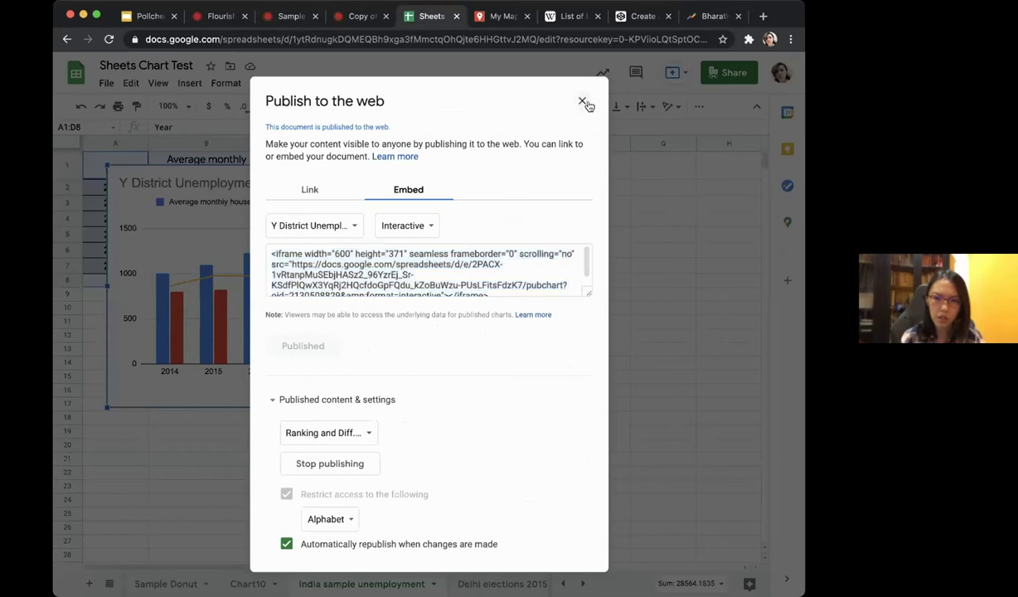
{"action": "left_click", "coordinate": [582, 102]}
{"action": "left_click", "coordinate": [582, 584]}
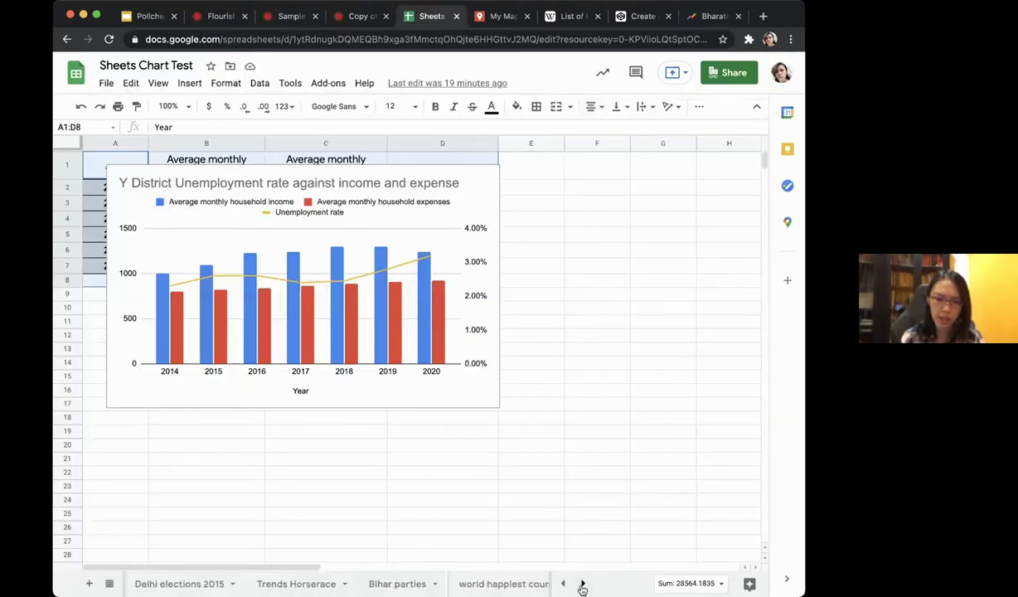
{"action": "left_click", "coordinate": [583, 584]}
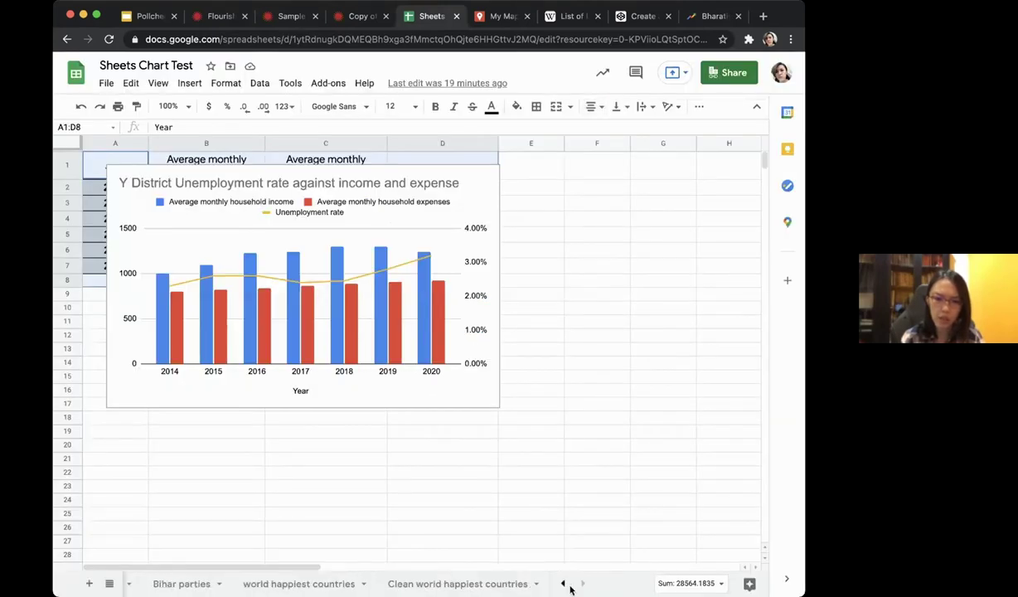
{"action": "left_click", "coordinate": [563, 584]}
{"action": "left_click", "coordinate": [564, 584]}
{"action": "left_click", "coordinate": [564, 584]}
{"action": "left_click", "coordinate": [564, 585]}
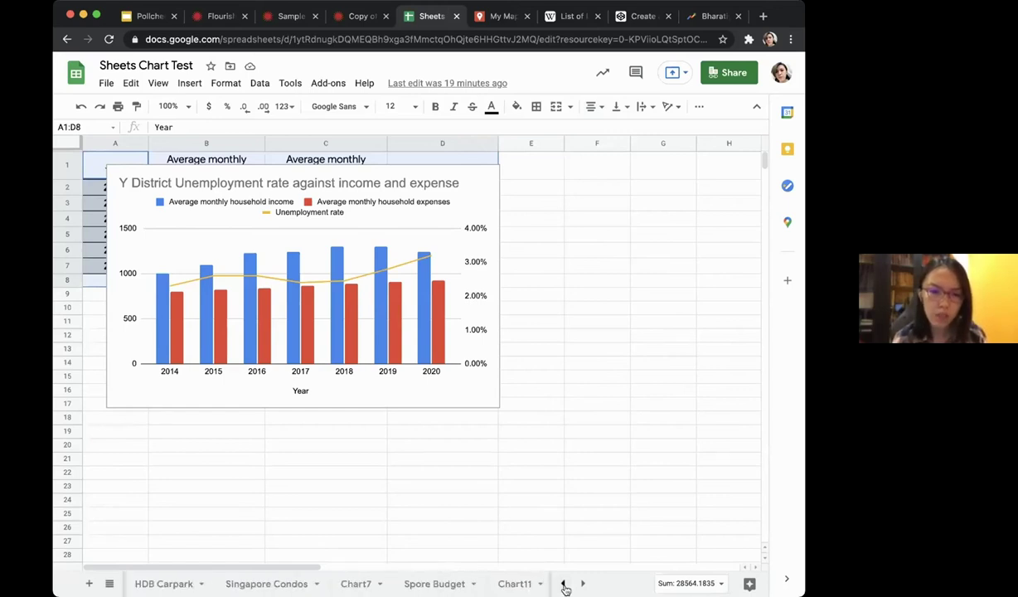
{"action": "left_click", "coordinate": [563, 585]}
{"action": "left_click", "coordinate": [563, 584]}
{"action": "left_click", "coordinate": [563, 584]}
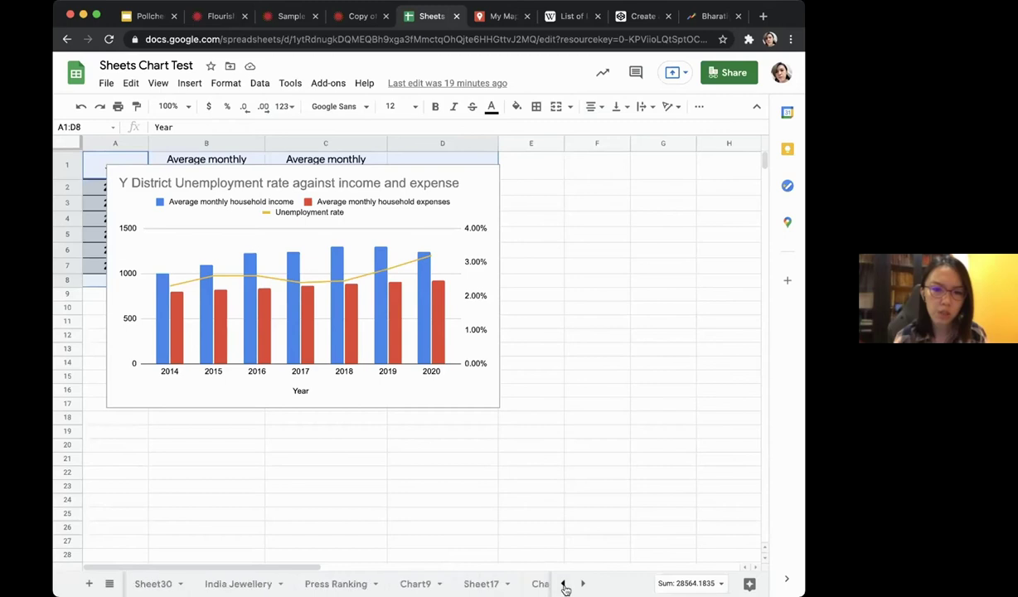
{"action": "left_click", "coordinate": [563, 585]}
{"action": "left_click", "coordinate": [583, 584]}
{"action": "left_click", "coordinate": [583, 584]}
{"action": "left_click", "coordinate": [583, 584]}
{"action": "left_click", "coordinate": [583, 585]}
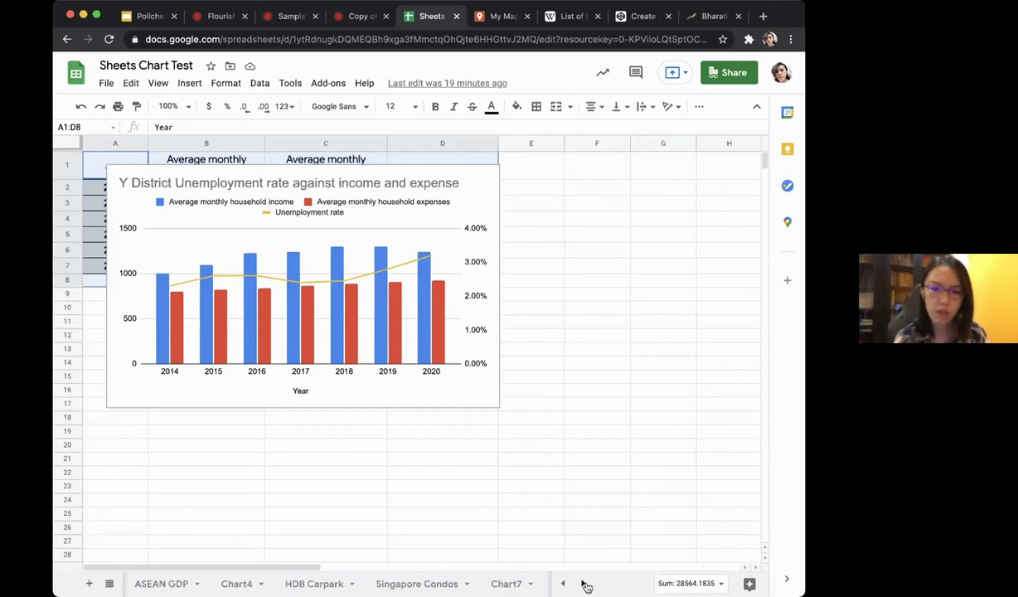
{"action": "left_click", "coordinate": [582, 585]}
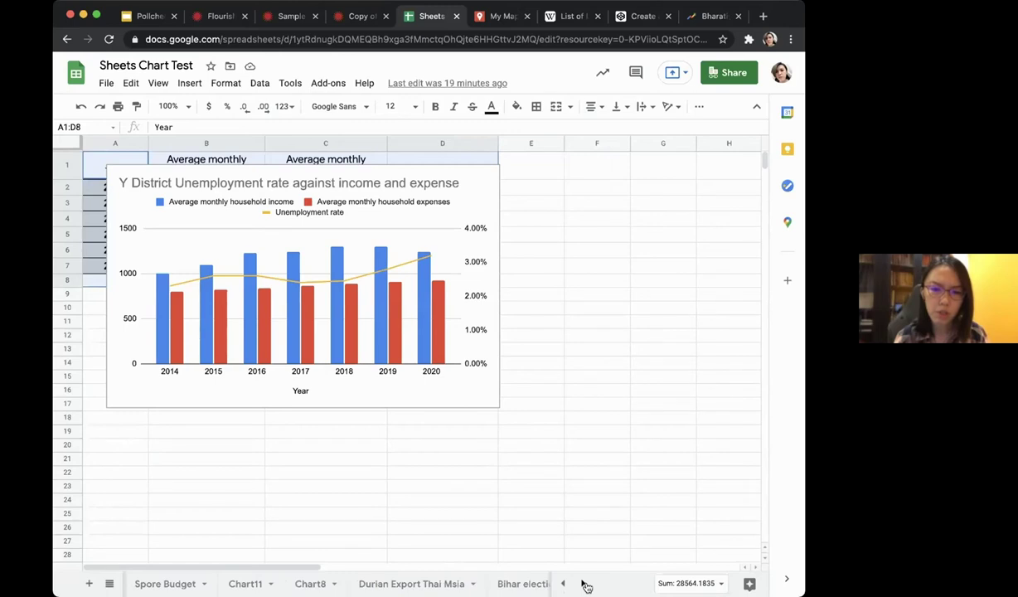
{"action": "left_click", "coordinate": [583, 584]}
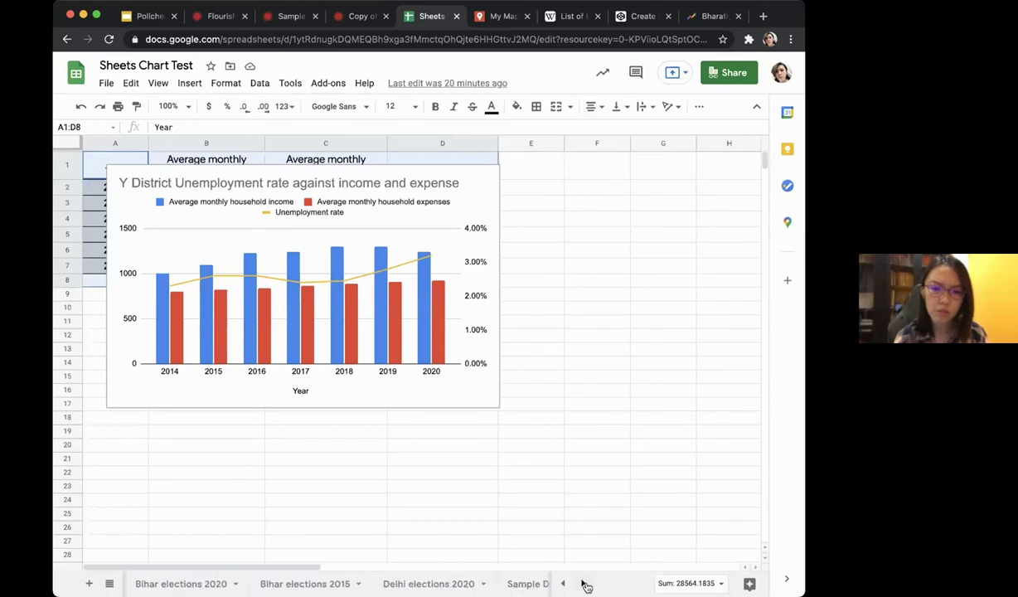
{"action": "left_click", "coordinate": [582, 584]}
{"action": "left_click", "coordinate": [582, 585]}
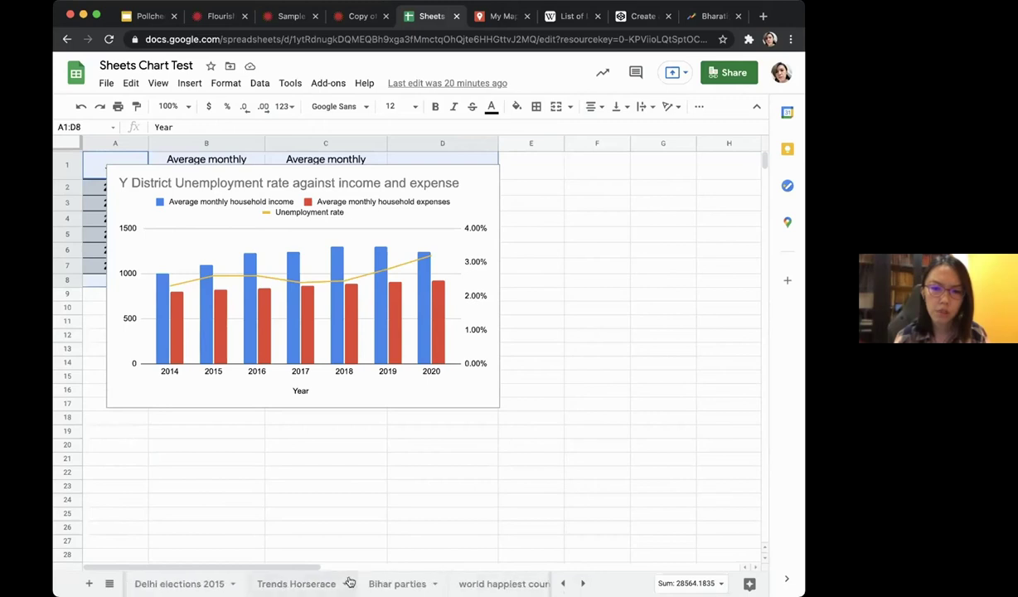
{"action": "left_click", "coordinate": [336, 585]}
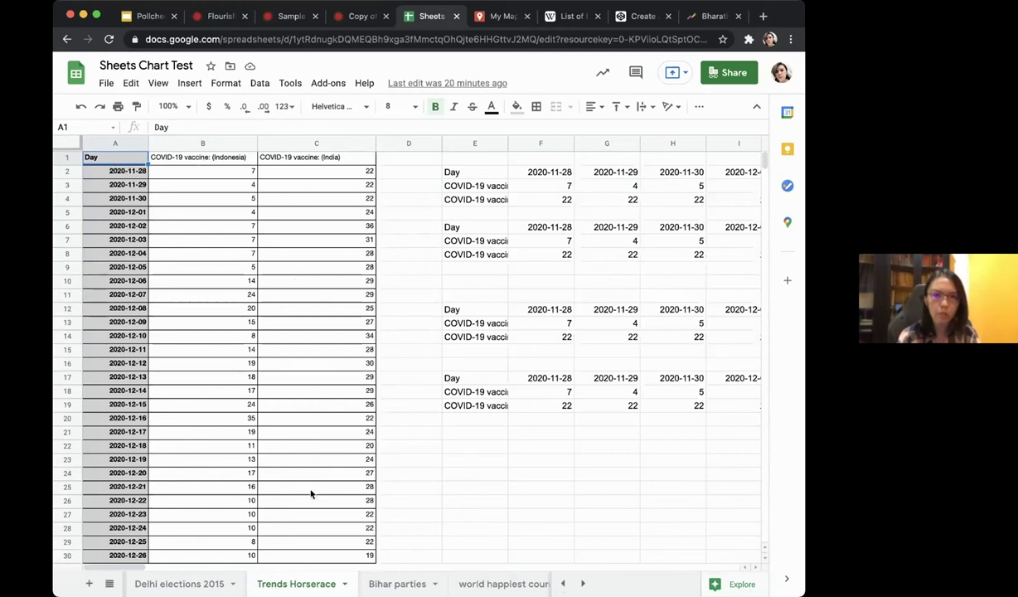
Switch to Flourish, create a new visualisation from the Simple line chart race starting point and show its data table.
{"action": "left_click", "coordinate": [216, 16]}
{"action": "left_click", "coordinate": [164, 128]}
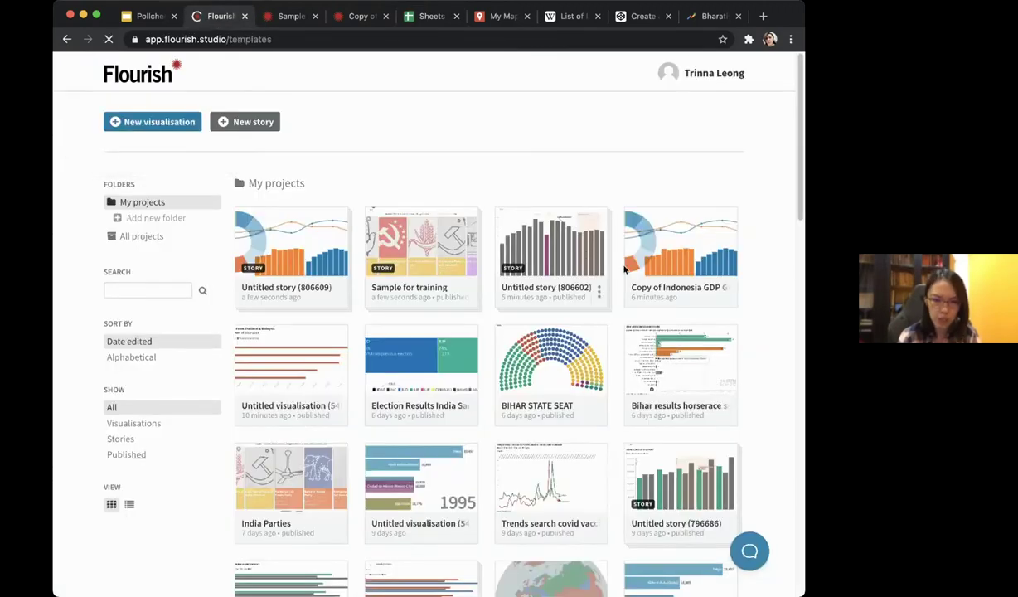
{"action": "scroll", "coordinate": [625, 323], "scroll_direction": "down", "scroll_amount": 10}
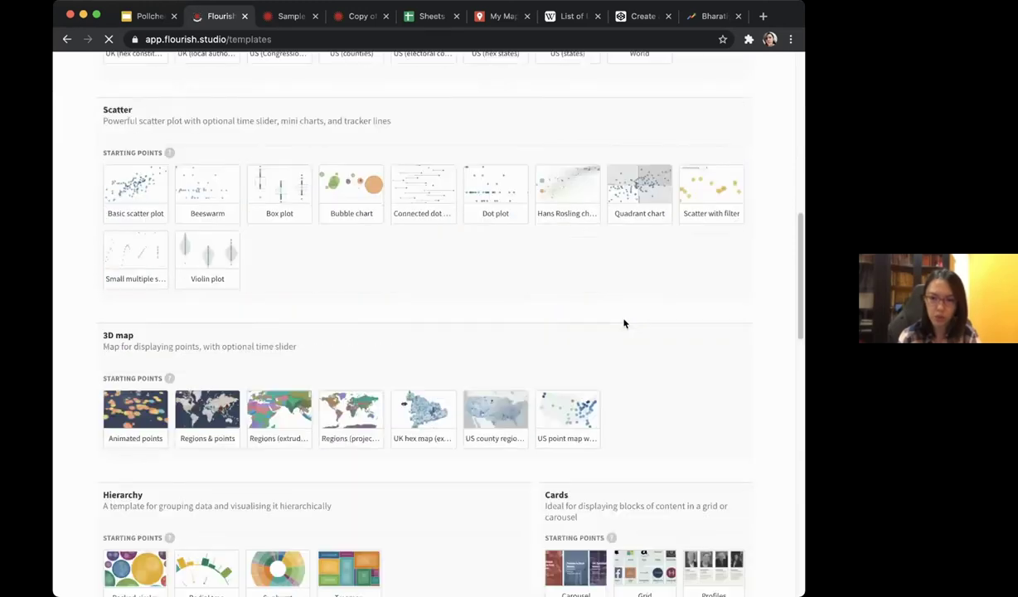
{"action": "scroll", "coordinate": [625, 324], "scroll_direction": "down", "scroll_amount": 5}
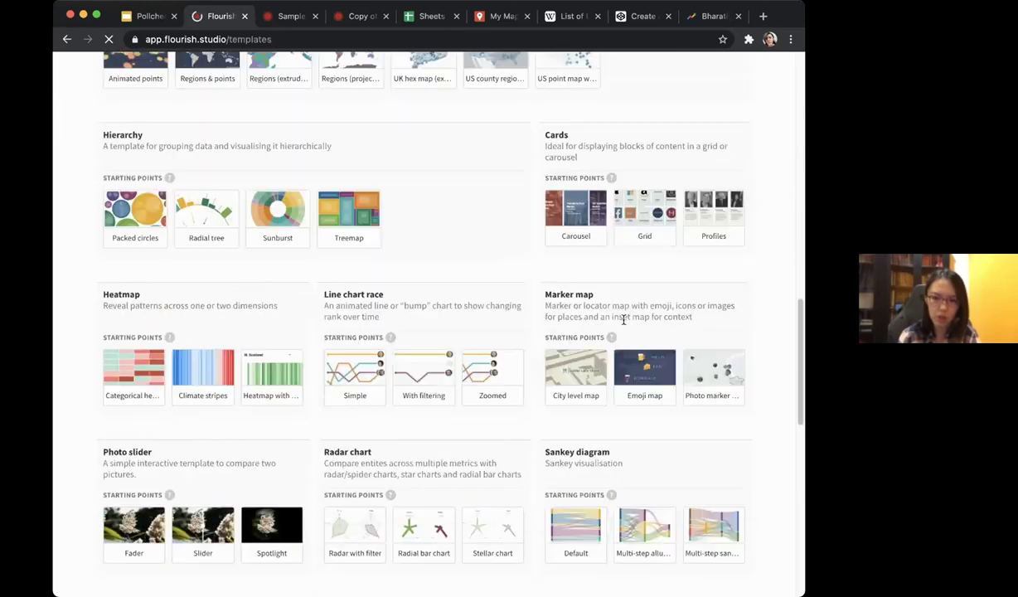
{"action": "scroll", "coordinate": [625, 322], "scroll_direction": "down", "scroll_amount": 2}
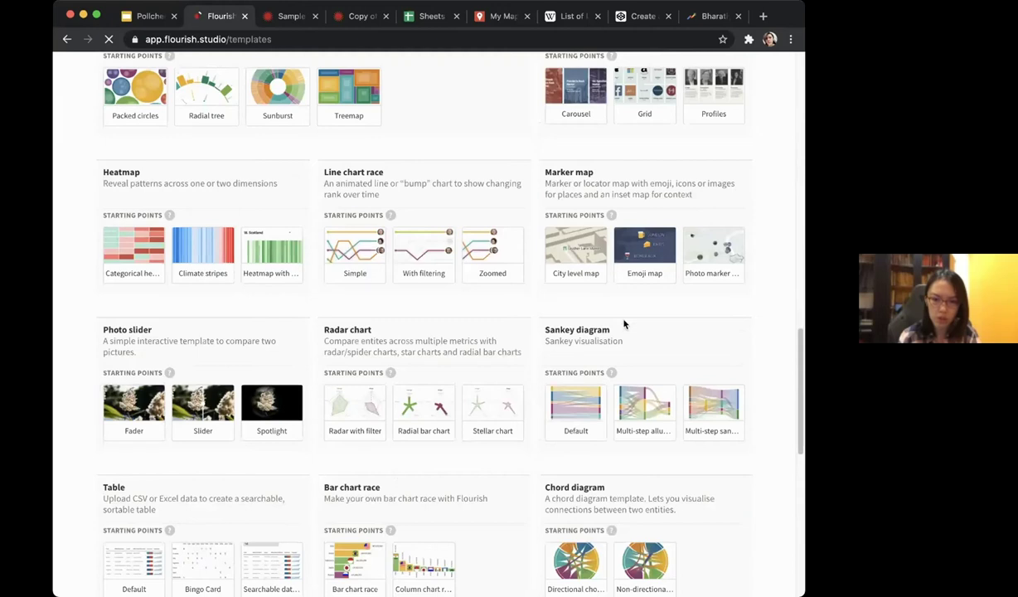
{"action": "scroll", "coordinate": [624, 324], "scroll_direction": "down", "scroll_amount": 1}
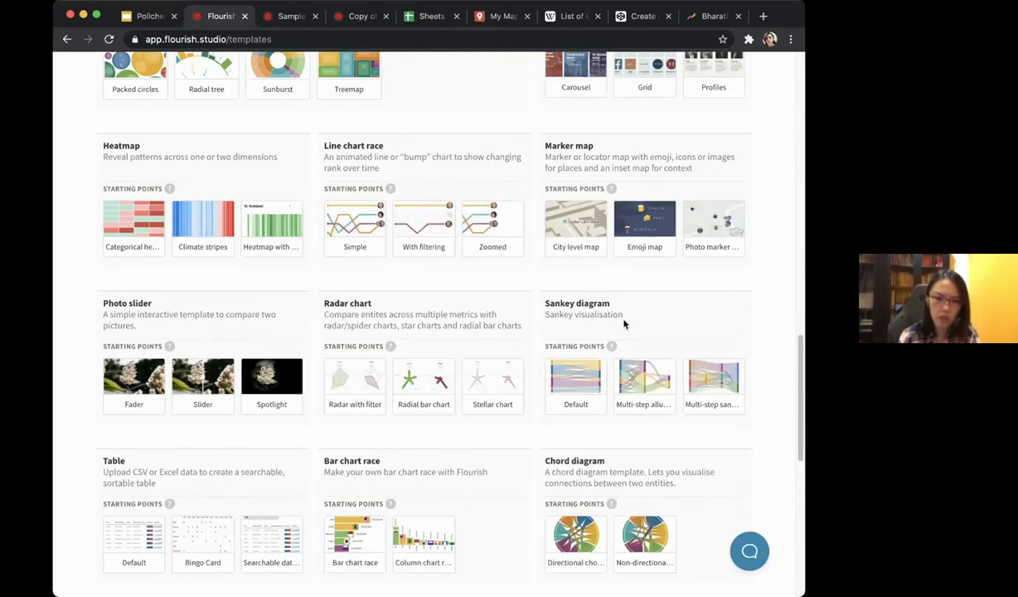
{"action": "scroll", "coordinate": [623, 323], "scroll_direction": "up", "scroll_amount": 1}
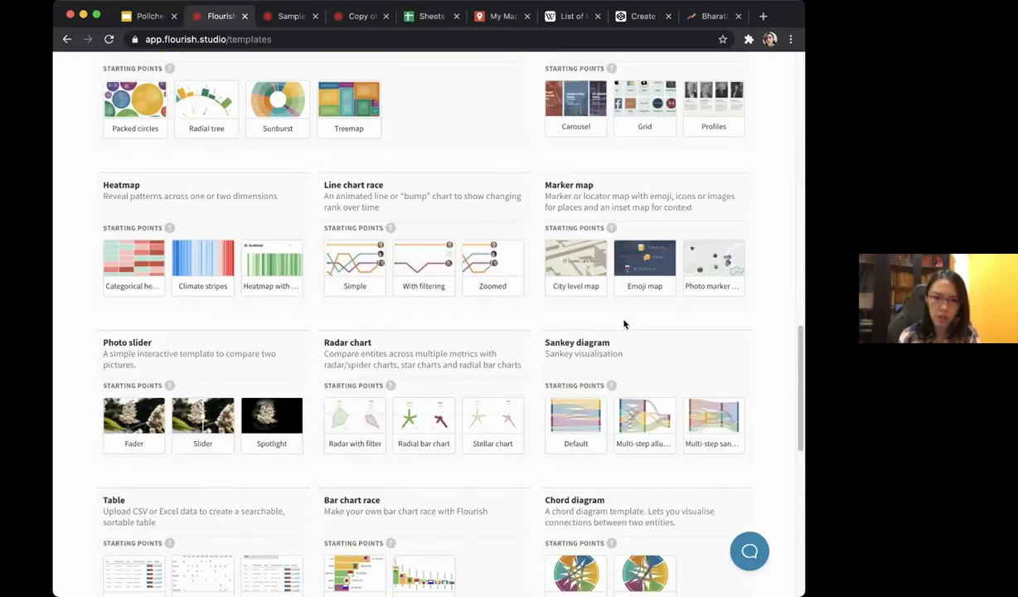
{"action": "left_click", "coordinate": [354, 263]}
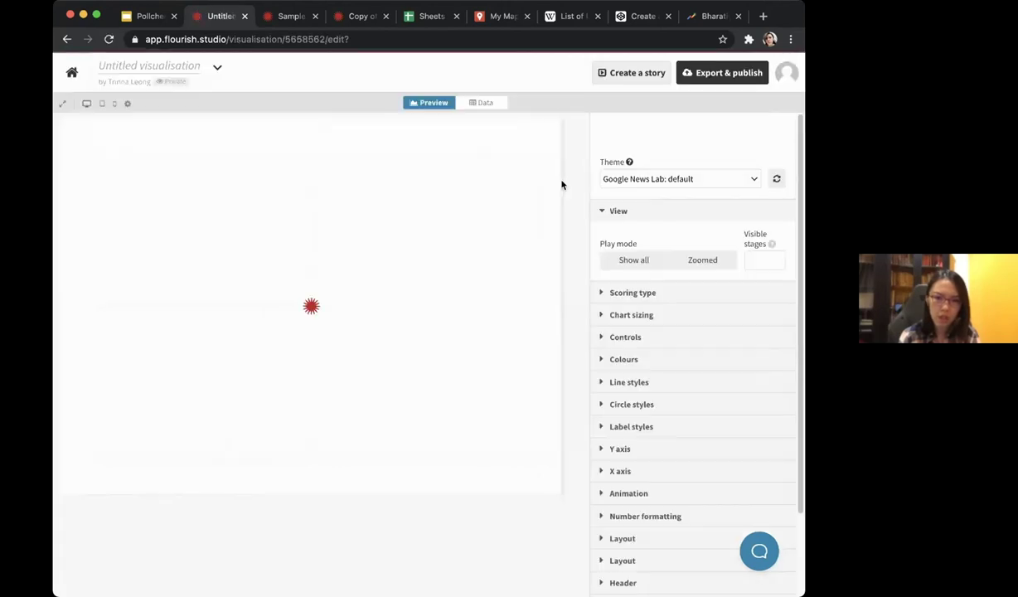
{"action": "left_click", "coordinate": [482, 103]}
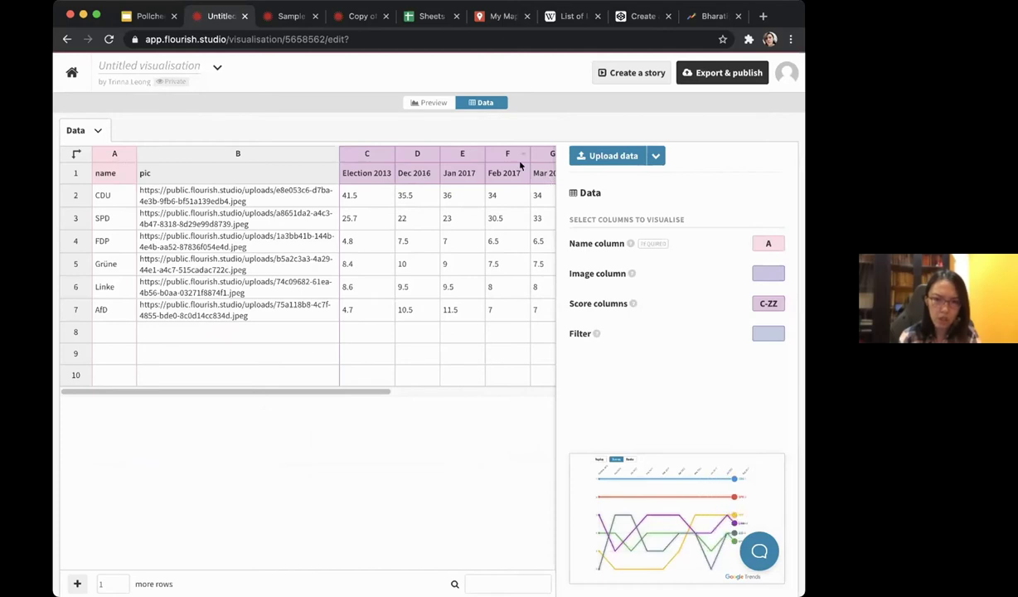
Switch back to the Trends Horserace sheet in Sheets Chart Test and begin a TRANSPOSE formula in cell E21.
{"action": "left_click", "coordinate": [420, 19]}
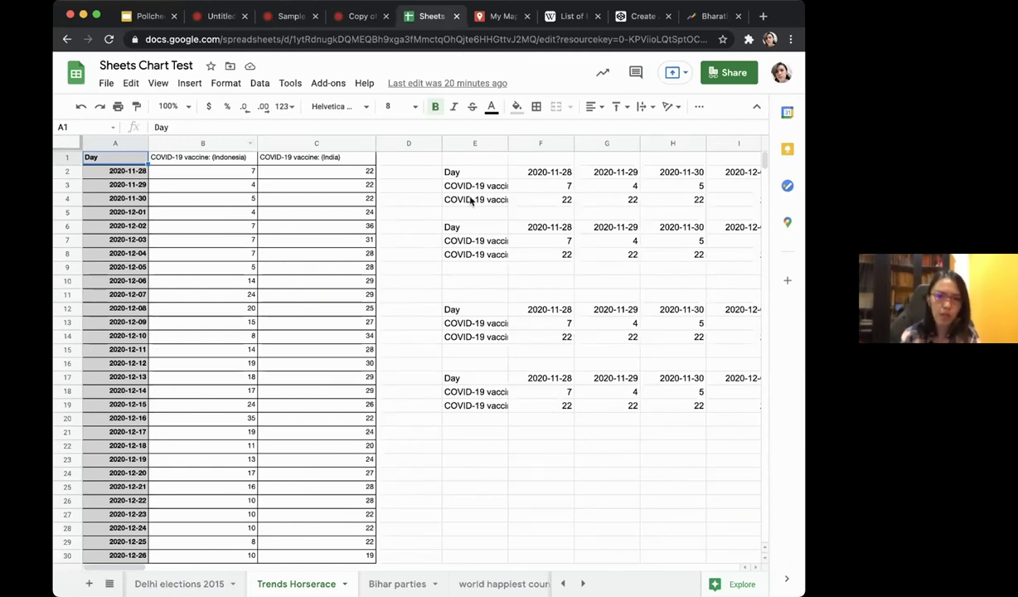
{"action": "left_click", "coordinate": [477, 433]}
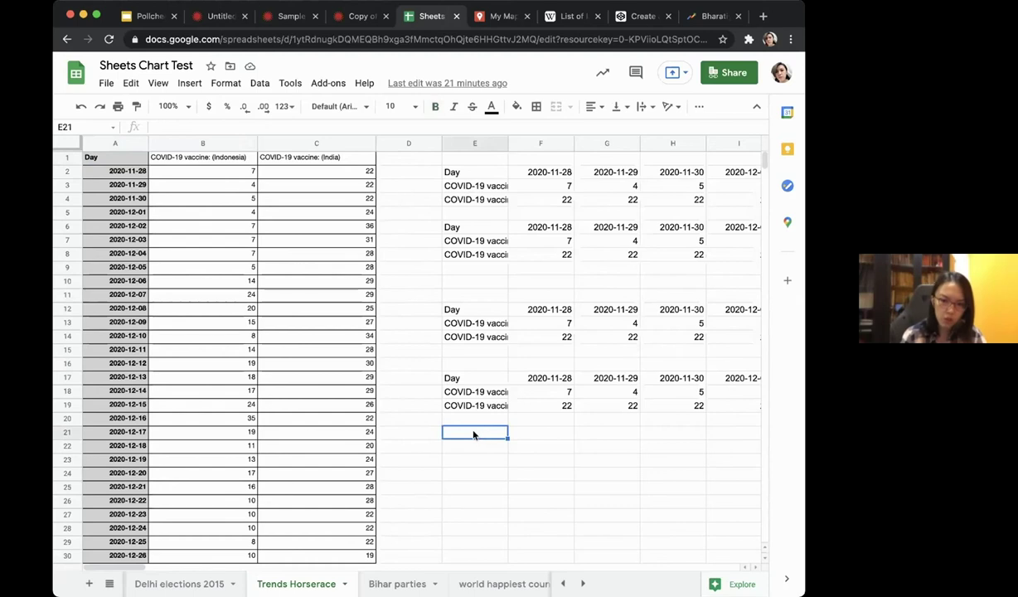
{"action": "type", "text": "="}
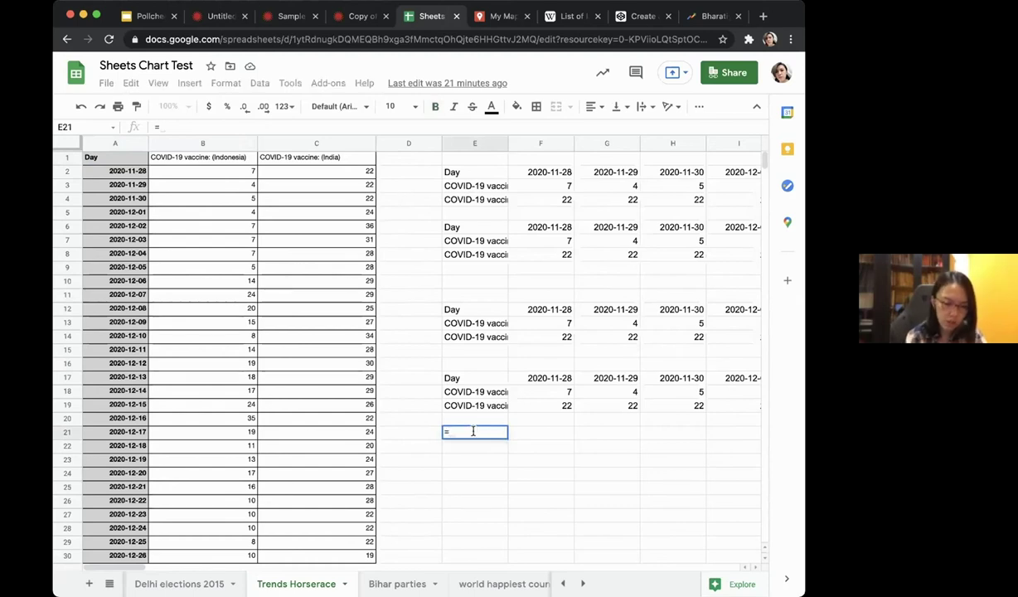
{"action": "type", "text": "transpo"}
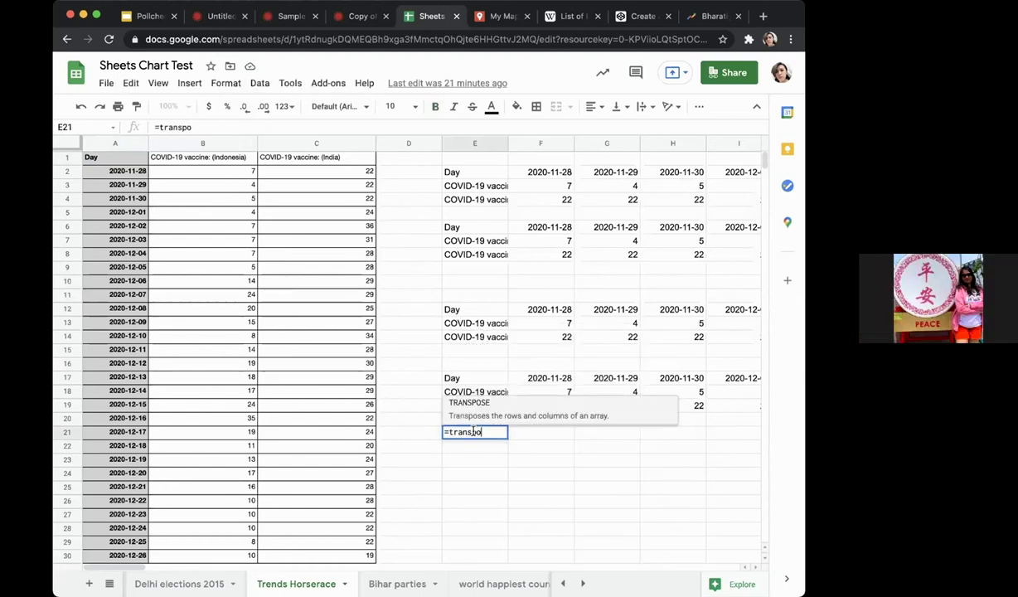
Transpose the range A1:C91 into cell E21 with the TRANSPOSE function and select the transposed rows across to column V.
{"action": "key", "text": "Tab"}
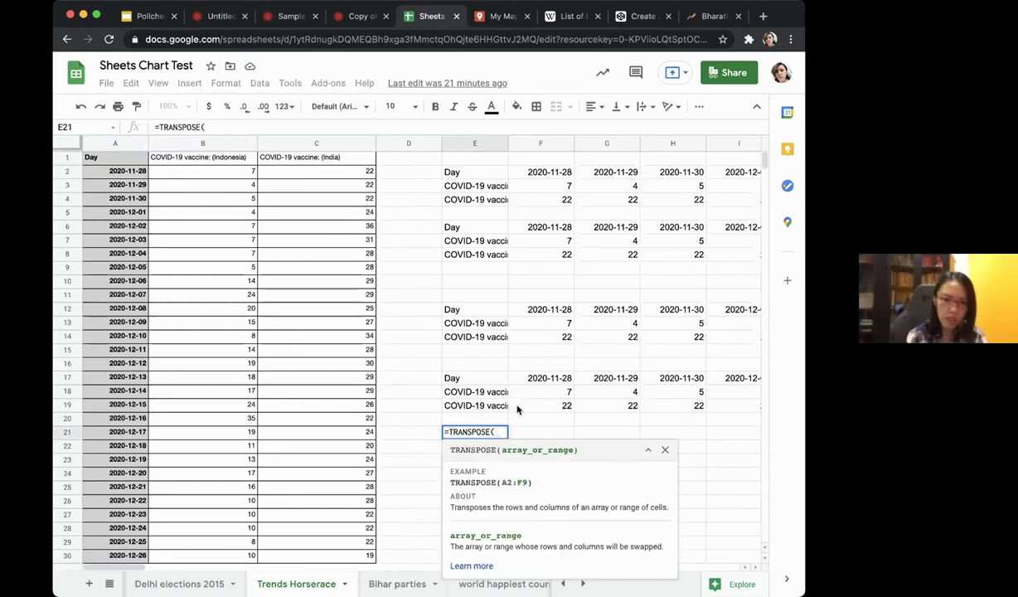
{"action": "type", "text": "A1"}
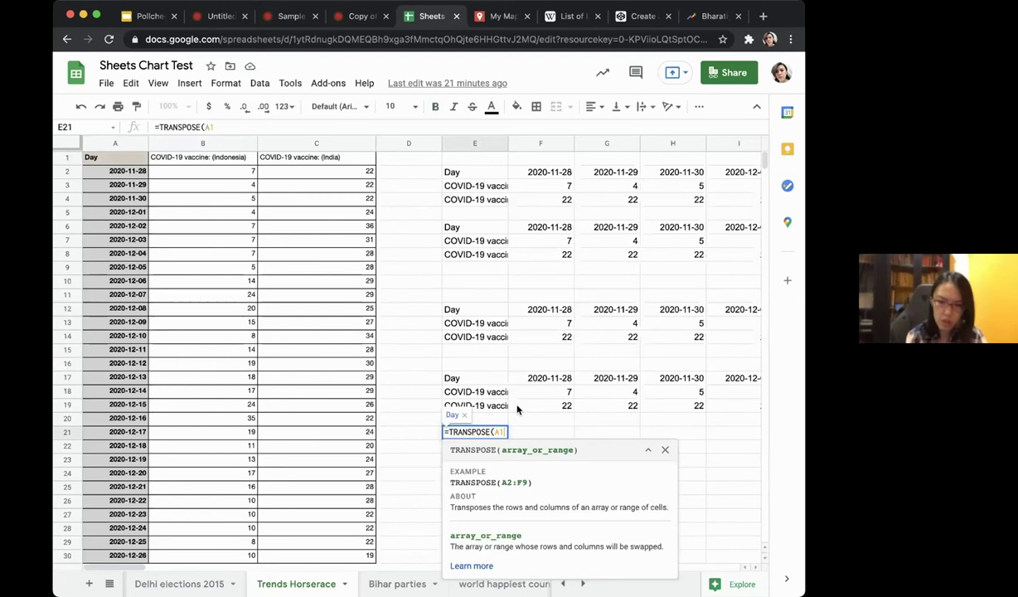
{"action": "type", "text": ":"}
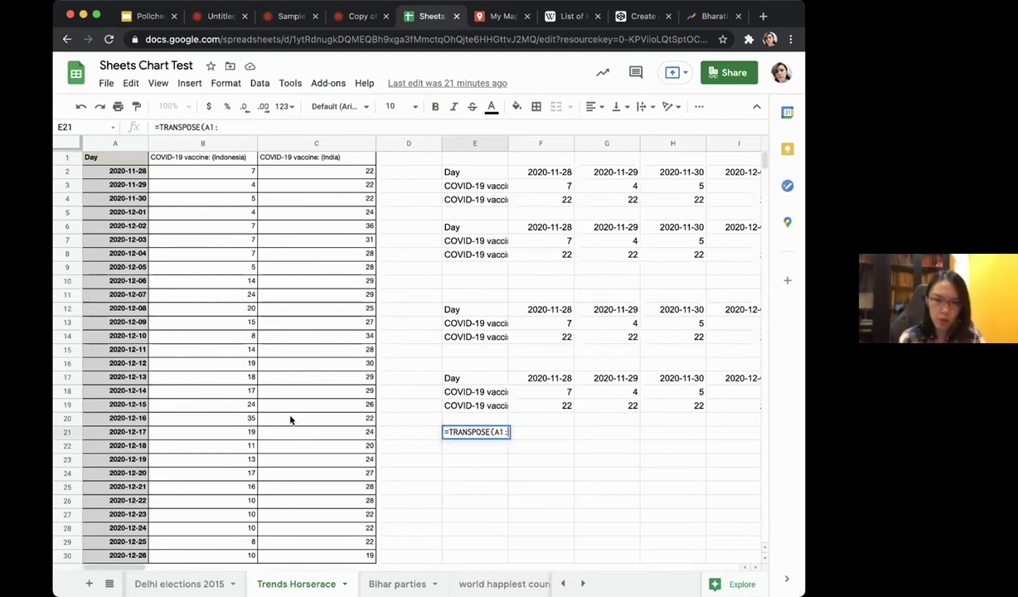
{"action": "scroll", "coordinate": [290, 422], "scroll_direction": "down", "scroll_amount": 20}
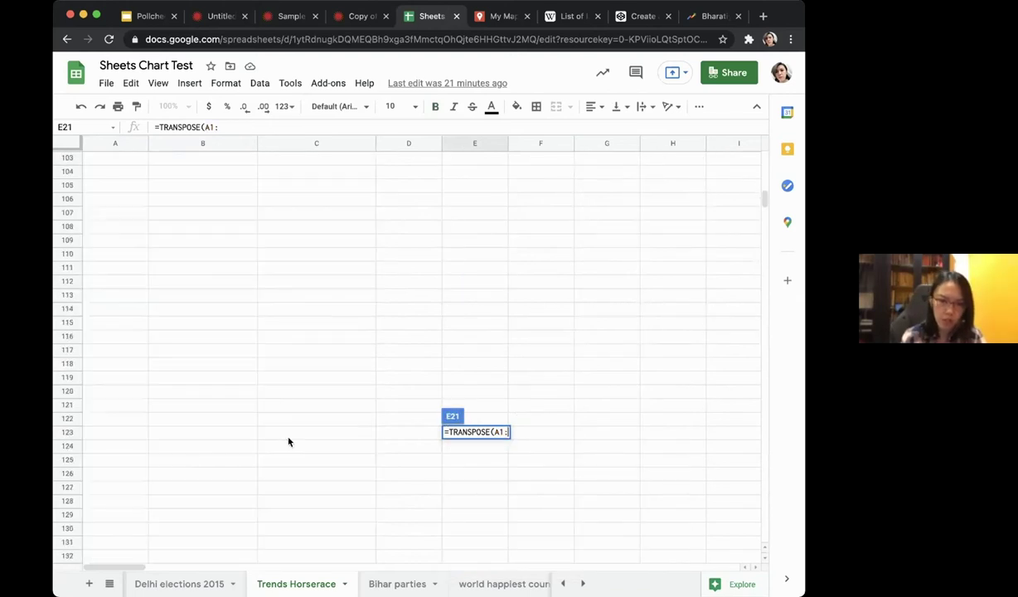
{"action": "scroll", "coordinate": [288, 442], "scroll_direction": "up", "scroll_amount": 12}
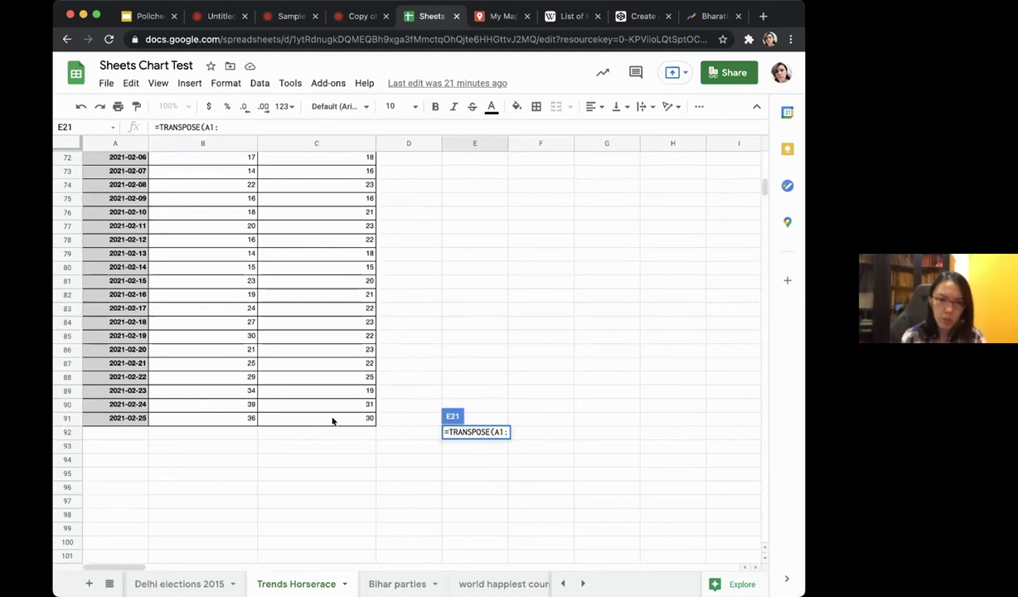
{"action": "scroll", "coordinate": [329, 423], "scroll_direction": "up", "scroll_amount": 18}
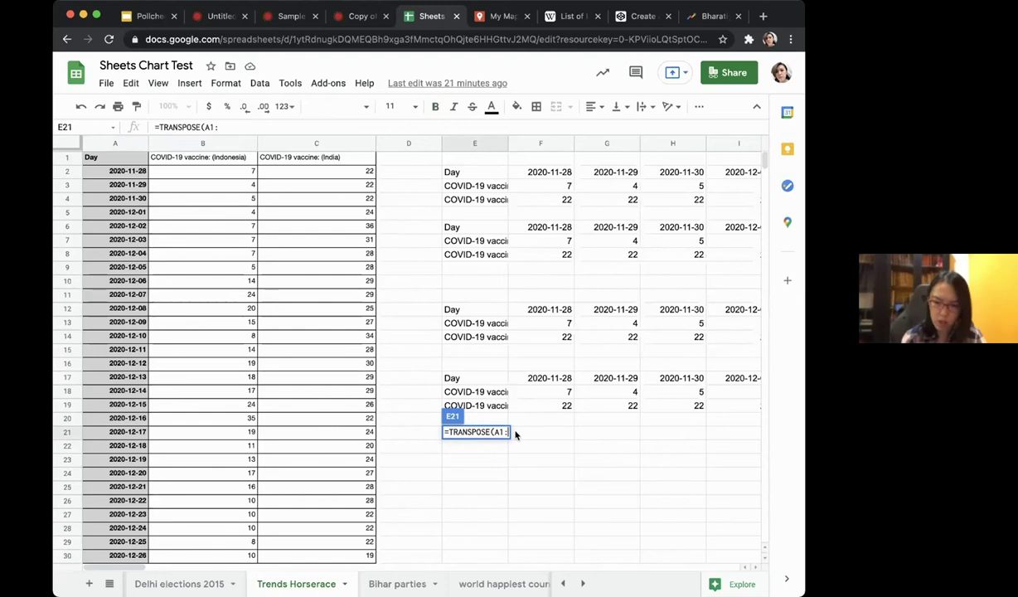
{"action": "type", "text": "C91)"}
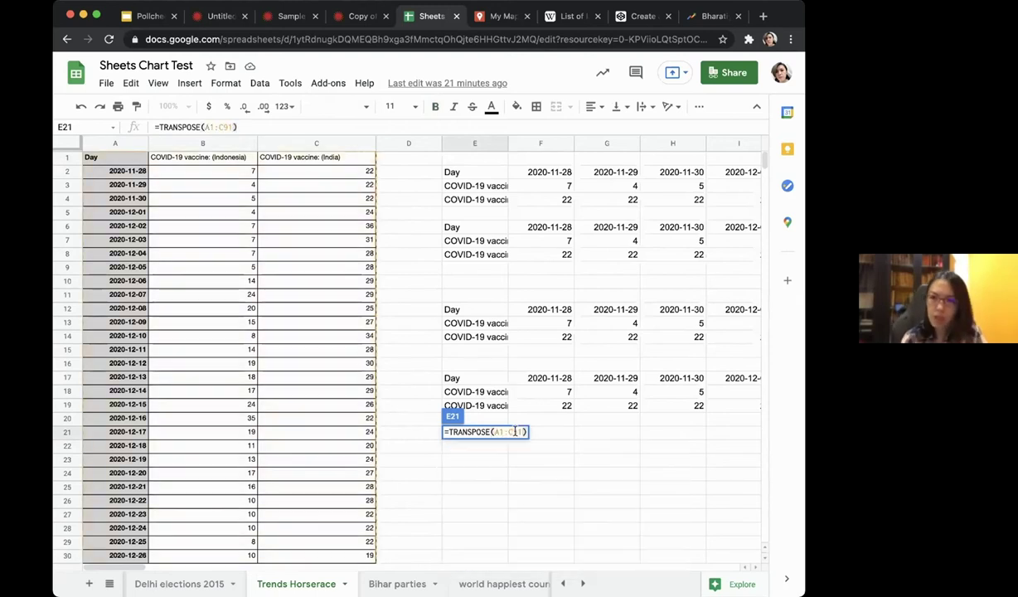
{"action": "key", "text": "Return"}
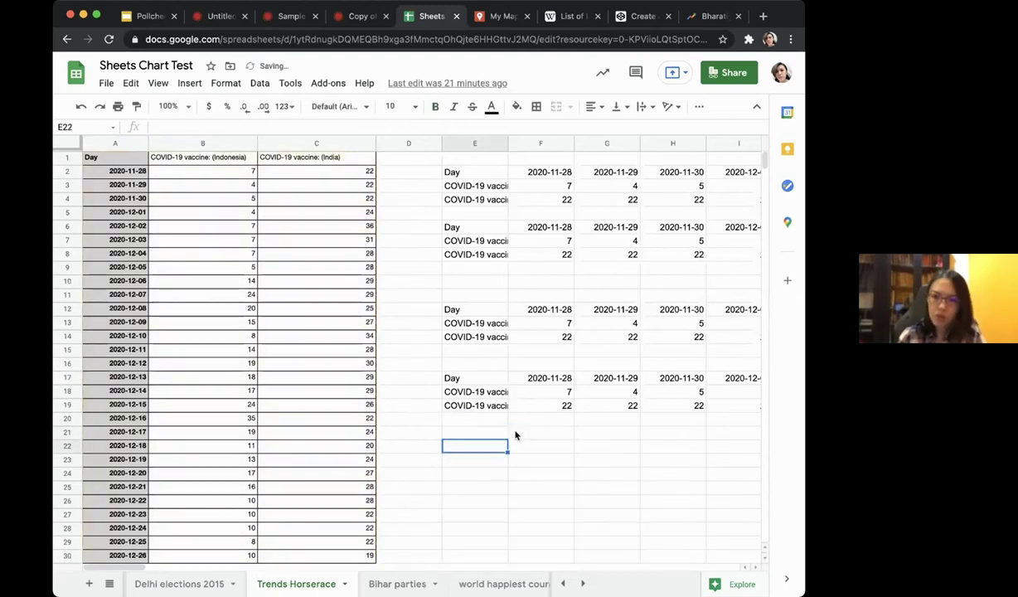
{"action": "left_click", "coordinate": [486, 436]}
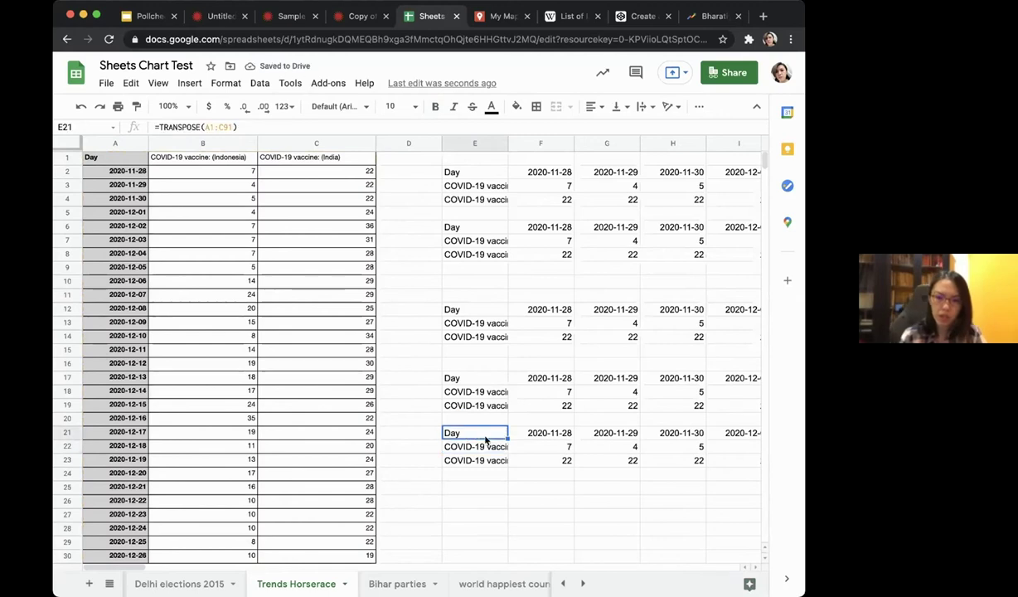
{"action": "left_click_drag", "start_coordinate": [489, 436], "coordinate": [802, 471]}
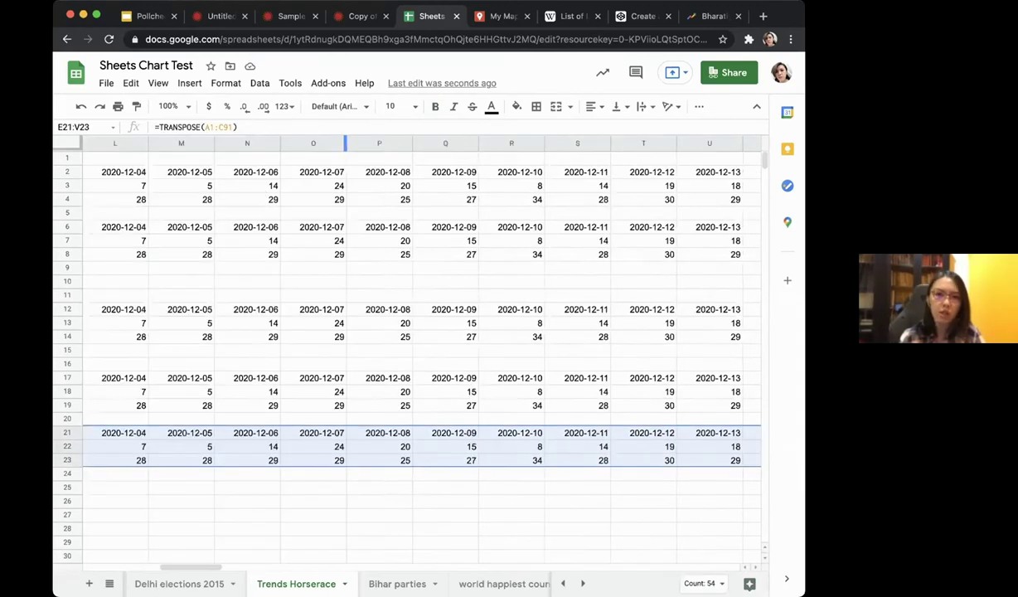
Switch to Flourish and open the "Trends search covid vaccine India, Indonesia" visualisation from the projects list.
{"action": "left_click", "coordinate": [224, 17]}
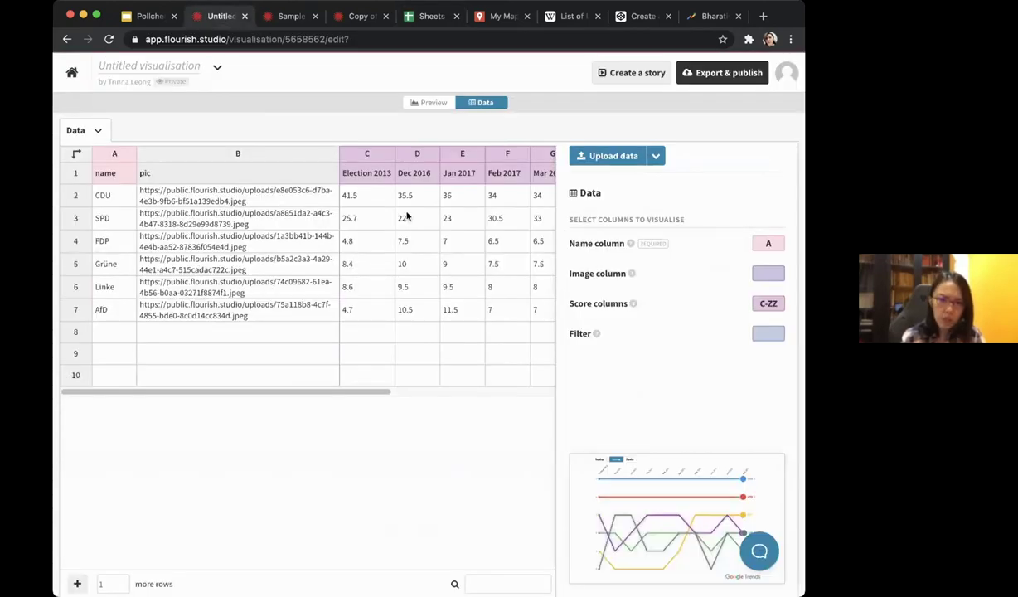
{"action": "left_click", "coordinate": [278, 17]}
{"action": "left_click", "coordinate": [91, 82]}
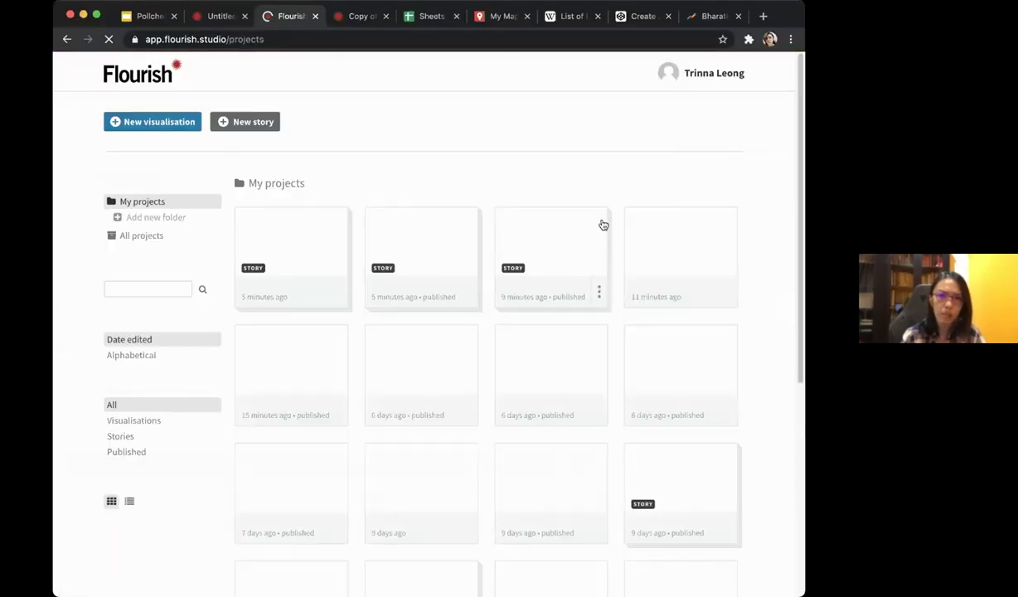
{"action": "scroll", "coordinate": [614, 381], "scroll_direction": "down", "scroll_amount": 5}
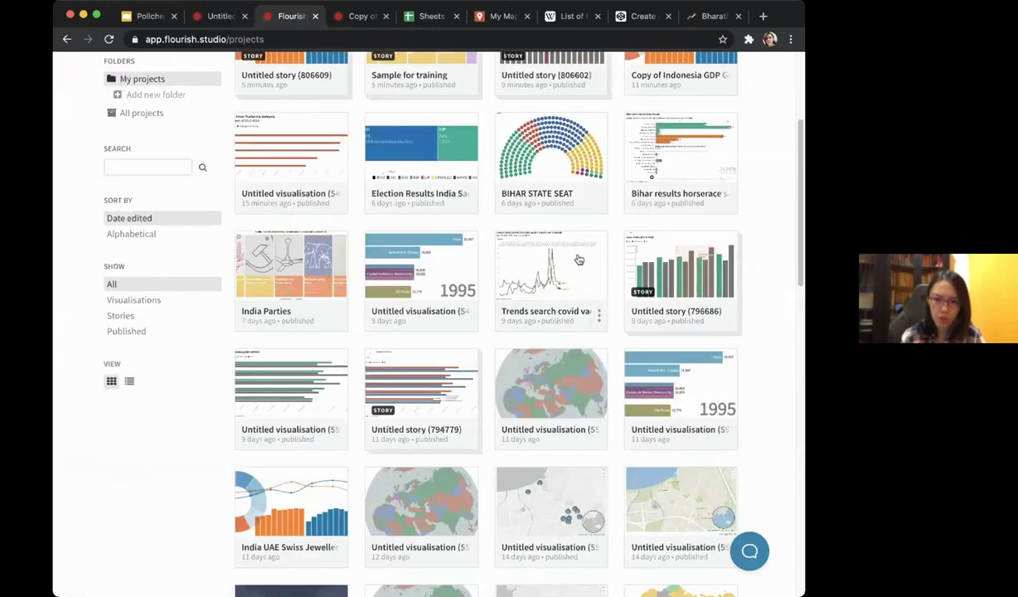
{"action": "left_click", "coordinate": [546, 259]}
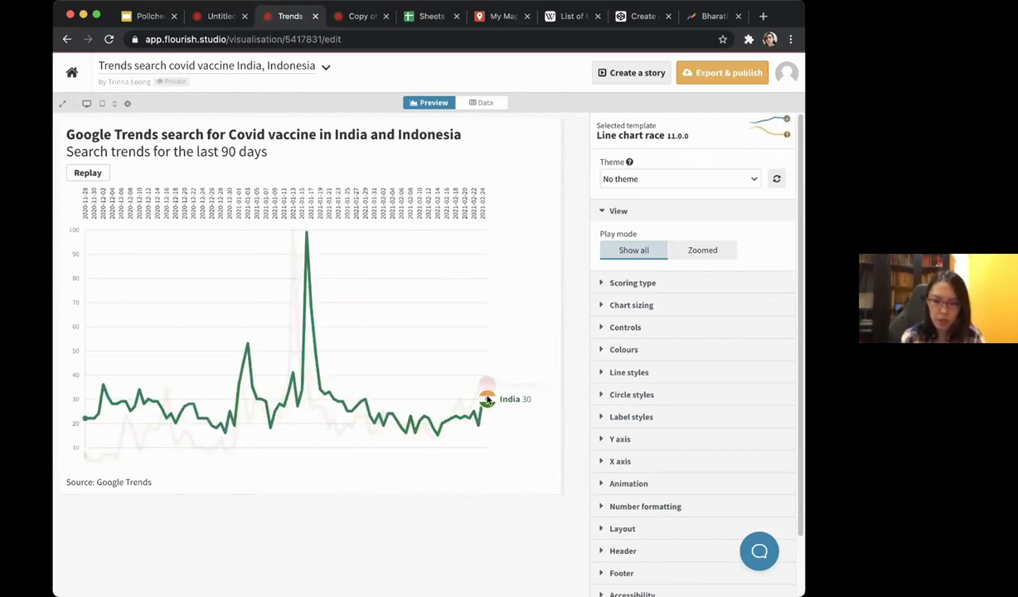
Examine the visualisation's data sheet, checking the image links in the pic column for Indonesia and India.
{"action": "left_click", "coordinate": [484, 106]}
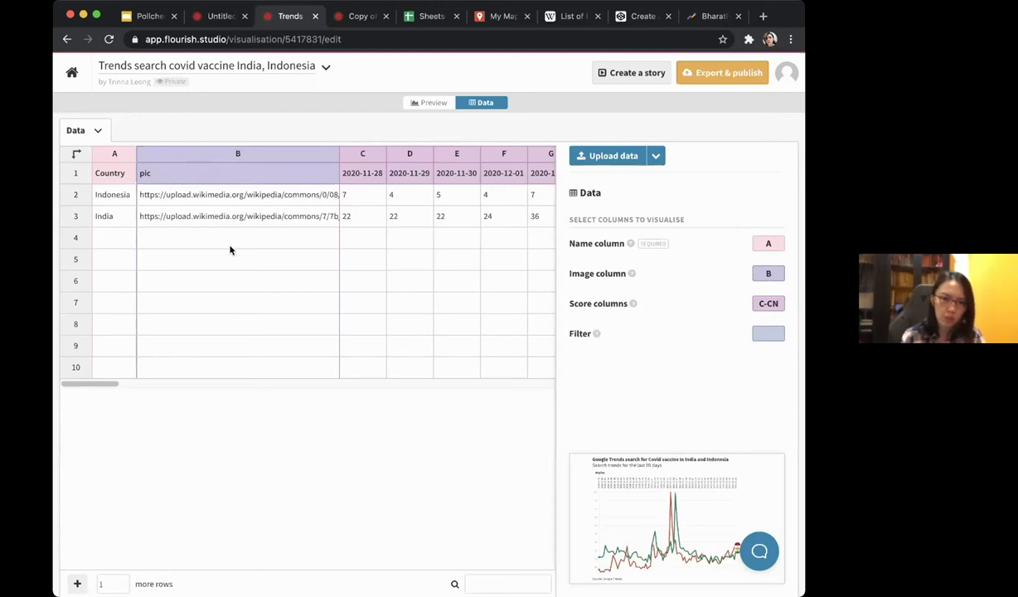
{"action": "left_click", "coordinate": [204, 197]}
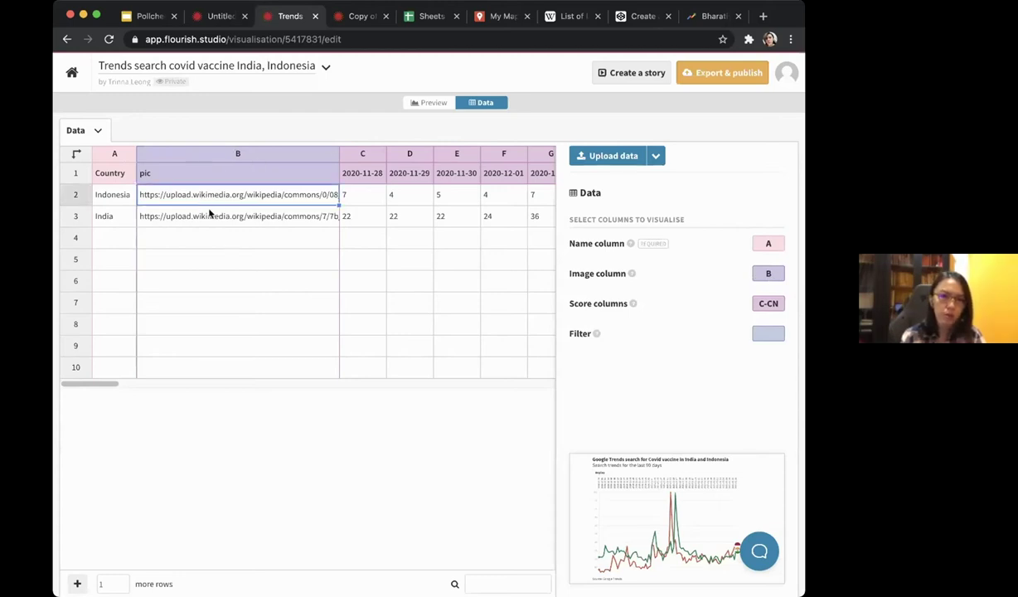
{"action": "left_click", "coordinate": [209, 214]}
{"action": "left_click", "coordinate": [211, 198]}
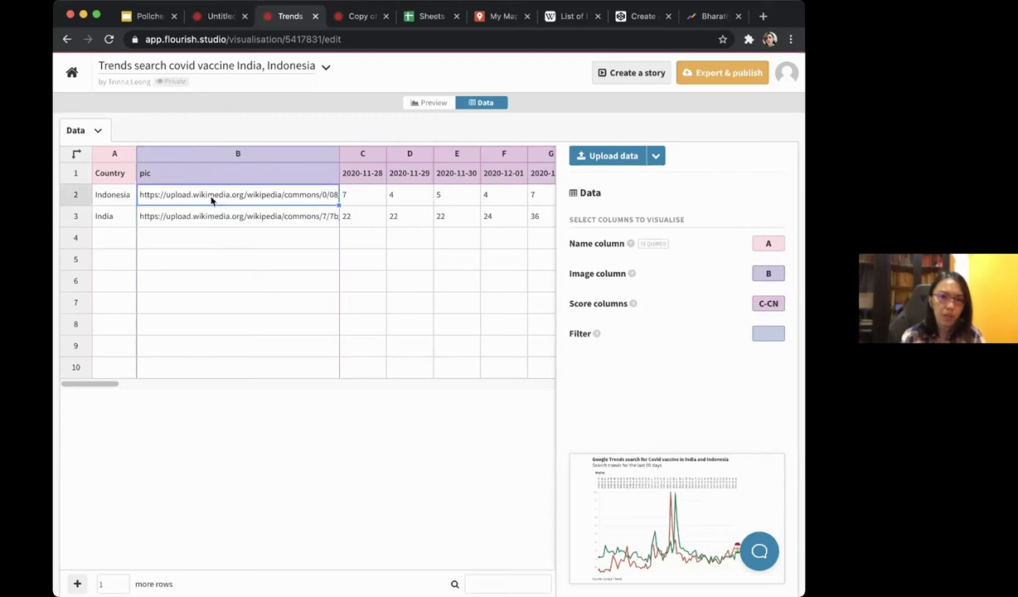
{"action": "left_click", "coordinate": [210, 214]}
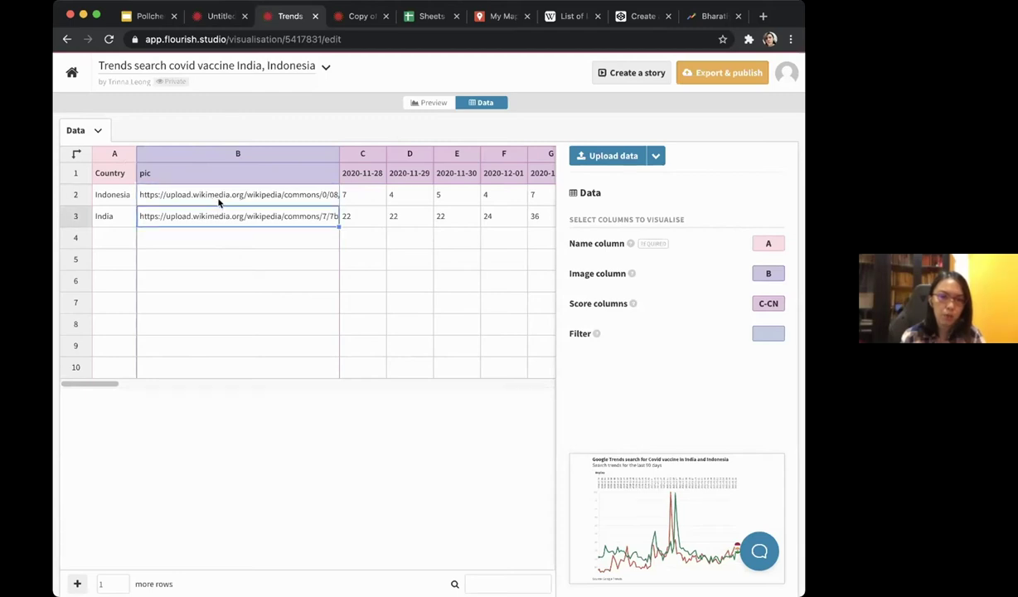
{"action": "left_click", "coordinate": [216, 197]}
{"action": "left_click", "coordinate": [212, 209]}
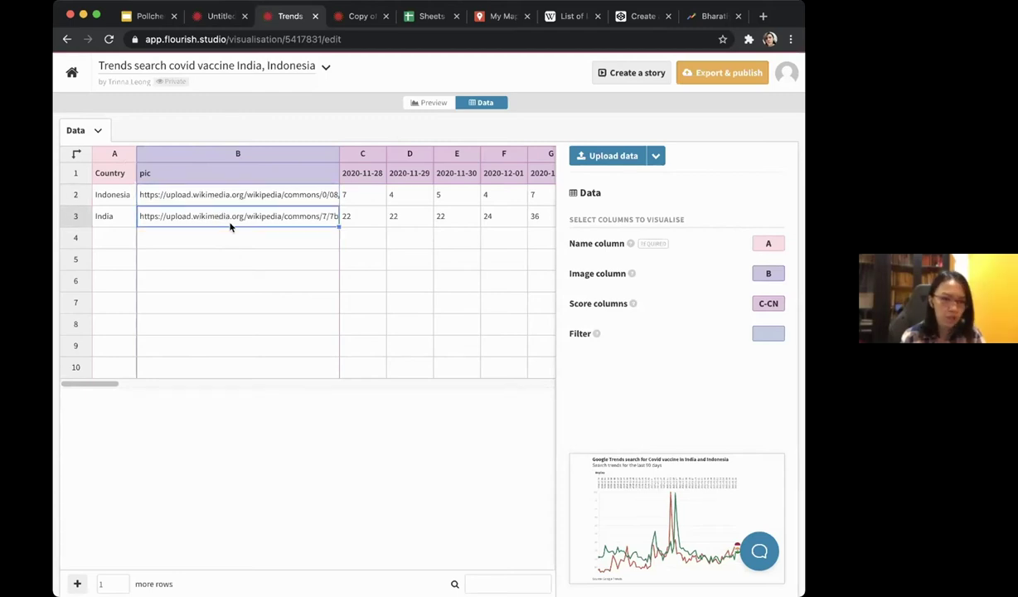
{"action": "left_click", "coordinate": [271, 196]}
{"action": "left_click", "coordinate": [275, 214]}
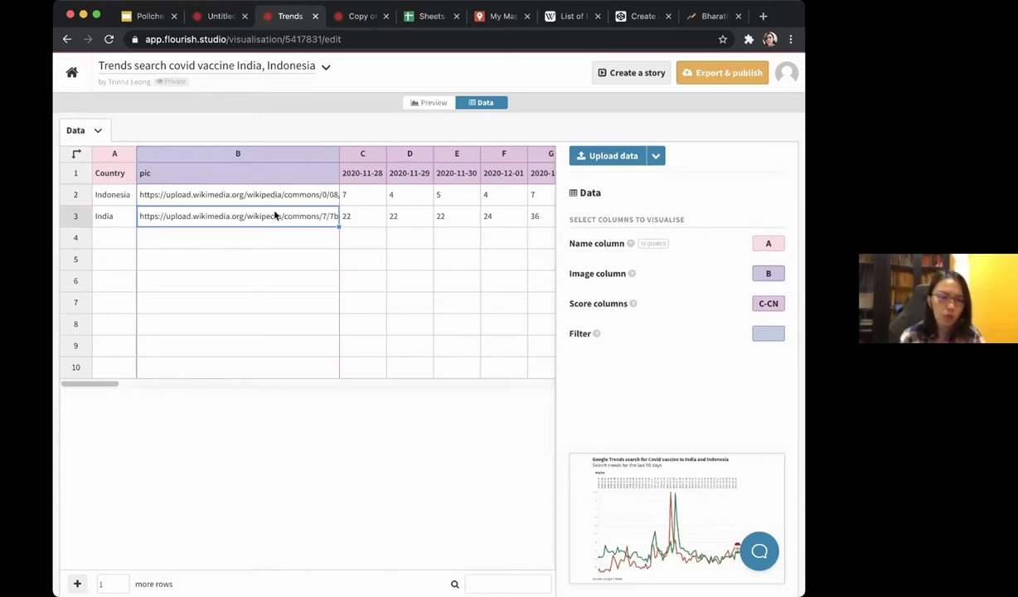
{"action": "left_click", "coordinate": [242, 196]}
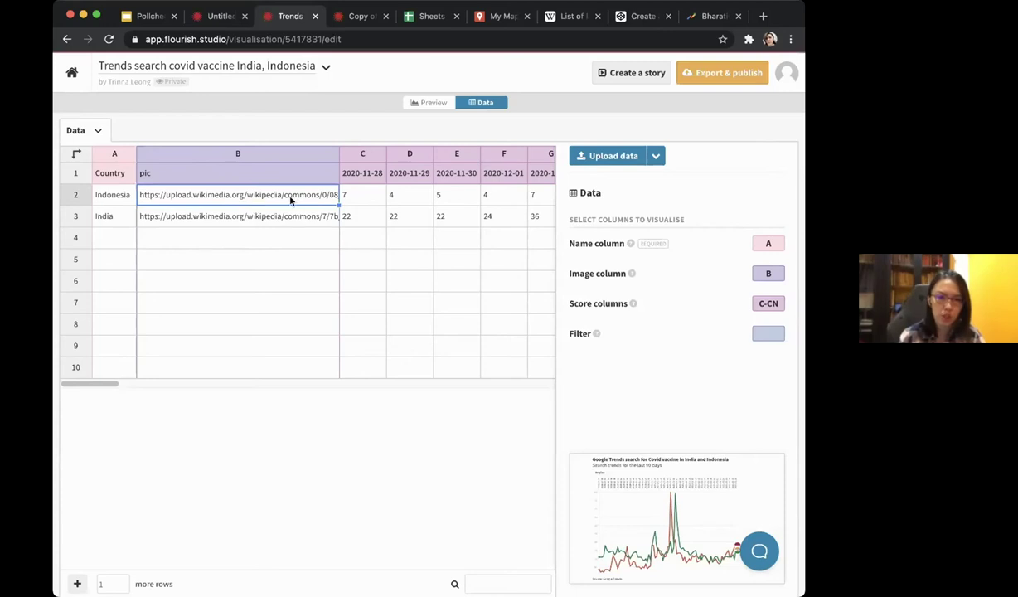
{"action": "left_click", "coordinate": [222, 18]}
{"action": "left_click", "coordinate": [282, 17]}
Set the line chart race's animation duration to 300 and replay the chart in the preview.
{"action": "left_click", "coordinate": [432, 105]}
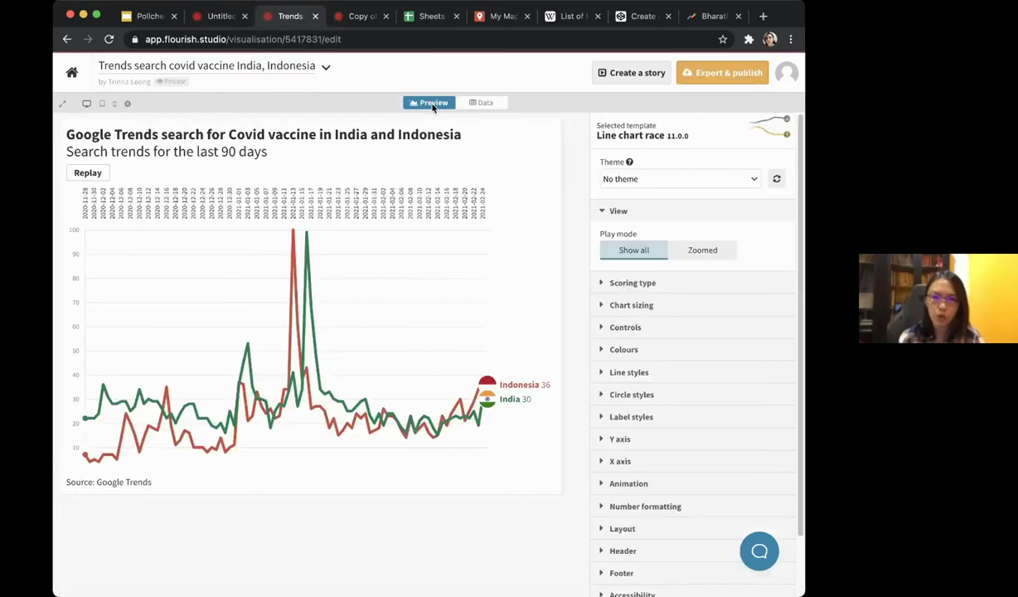
{"action": "scroll", "coordinate": [705, 311], "scroll_direction": "down", "scroll_amount": 2}
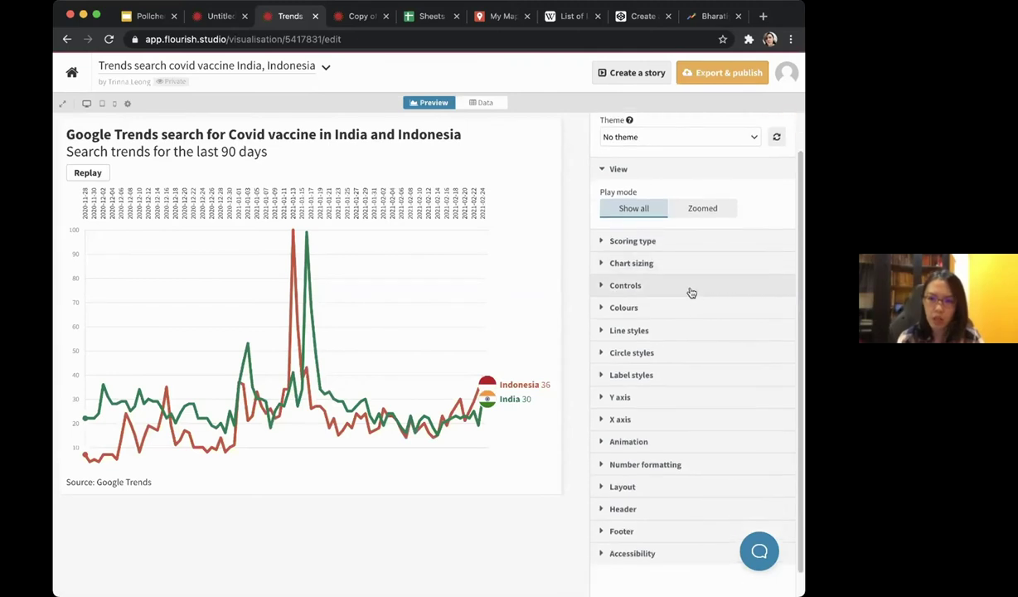
{"action": "scroll", "coordinate": [690, 291], "scroll_direction": "down", "scroll_amount": 1}
{"action": "left_click", "coordinate": [602, 418]}
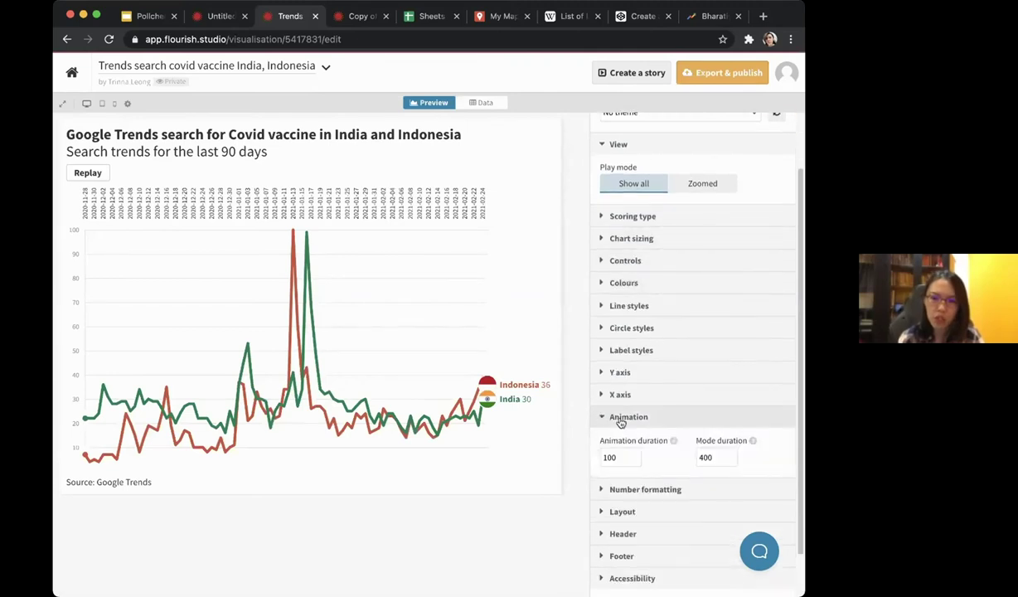
{"action": "left_click_drag", "start_coordinate": [618, 458], "coordinate": [584, 465]}
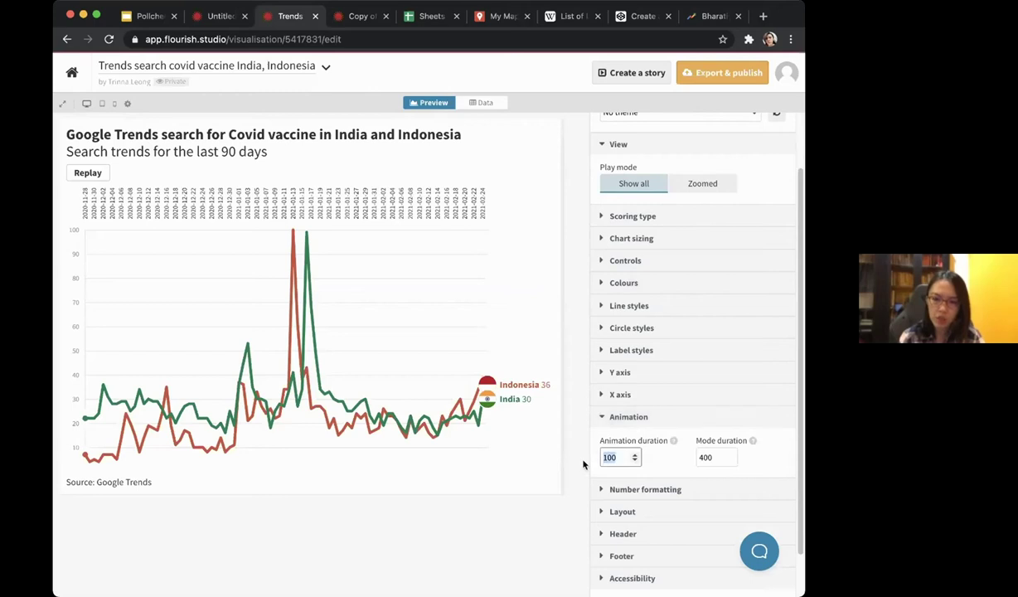
{"action": "type", "text": "300"}
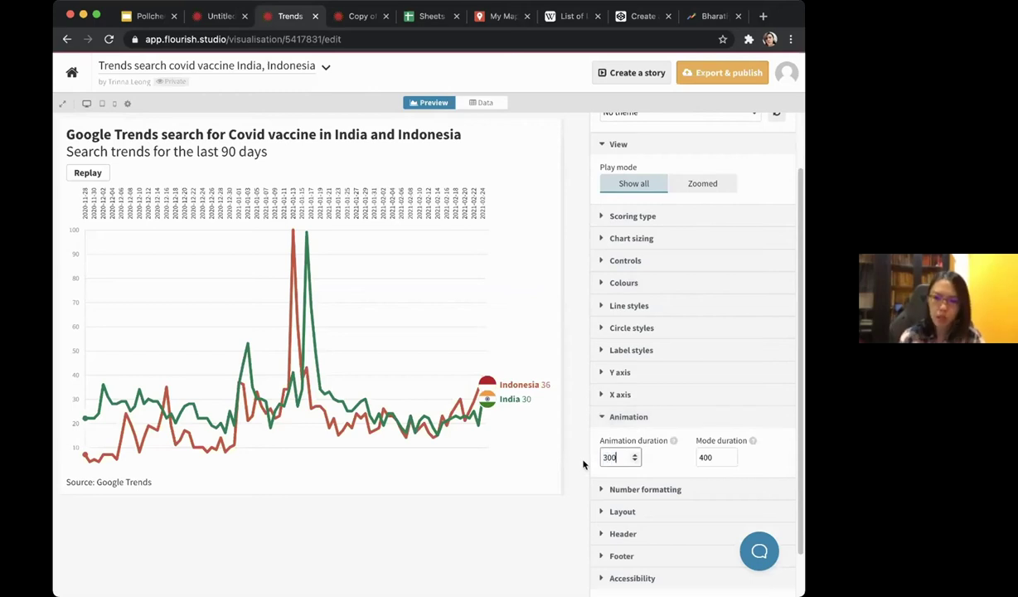
{"action": "left_click", "coordinate": [636, 425]}
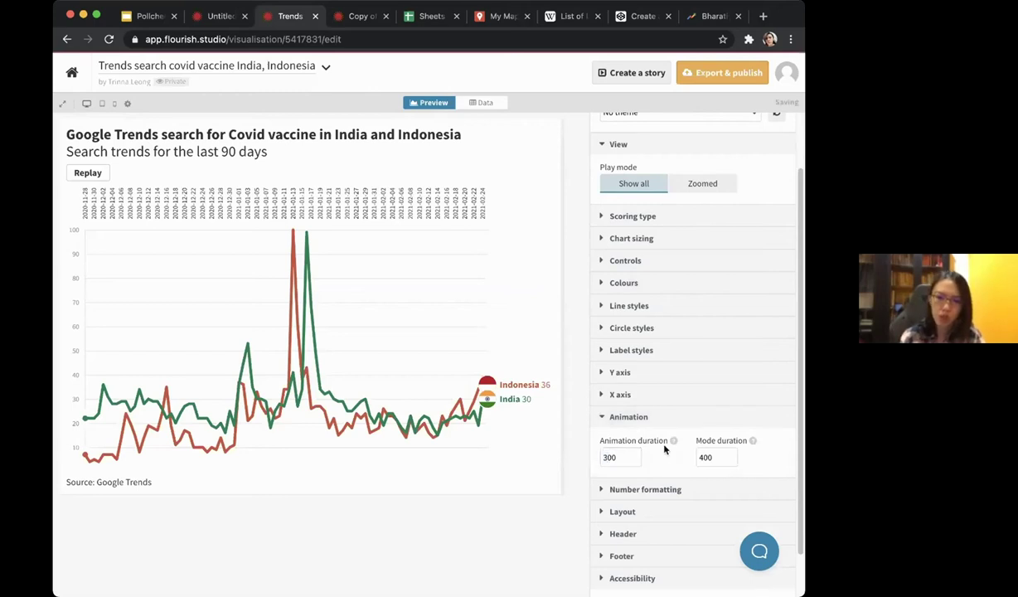
{"action": "left_click", "coordinate": [88, 173]}
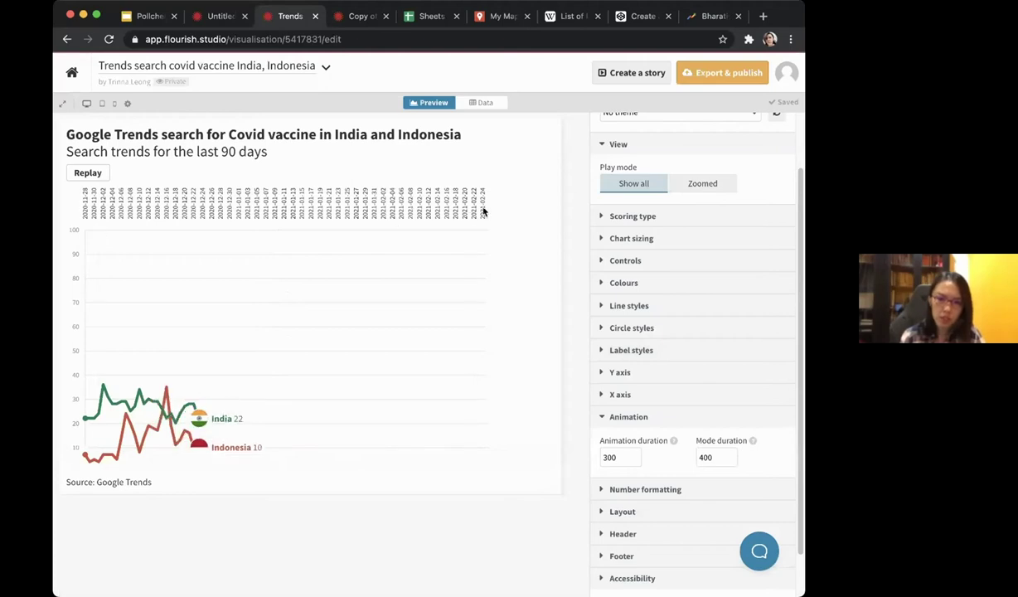
Set the X axis text angle to 30° and enable showing hidden labels on hover.
{"action": "left_click", "coordinate": [602, 396]}
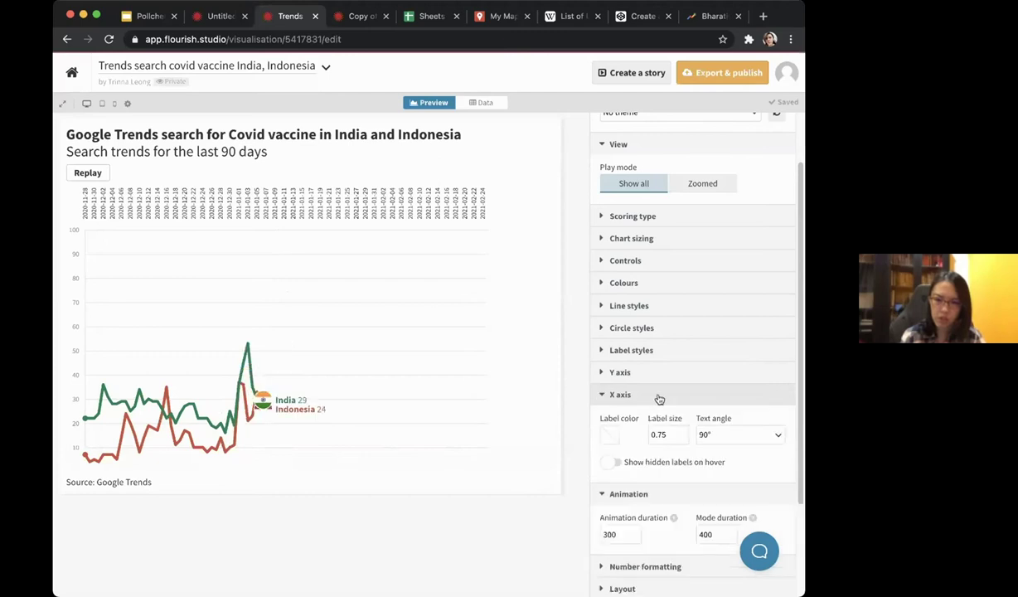
{"action": "scroll", "coordinate": [691, 396], "scroll_direction": "down", "scroll_amount": 3}
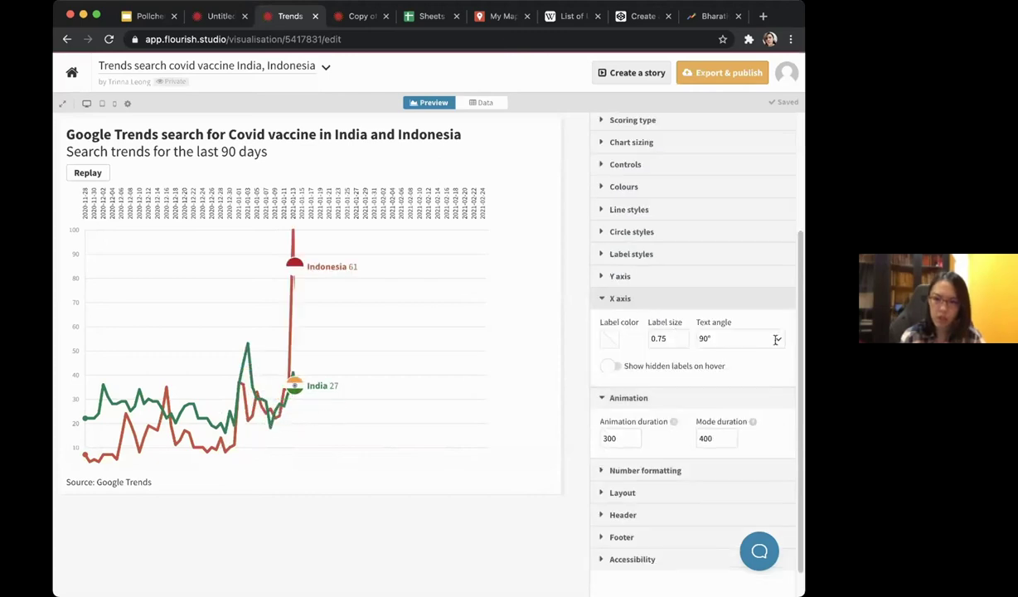
{"action": "left_click", "coordinate": [780, 338]}
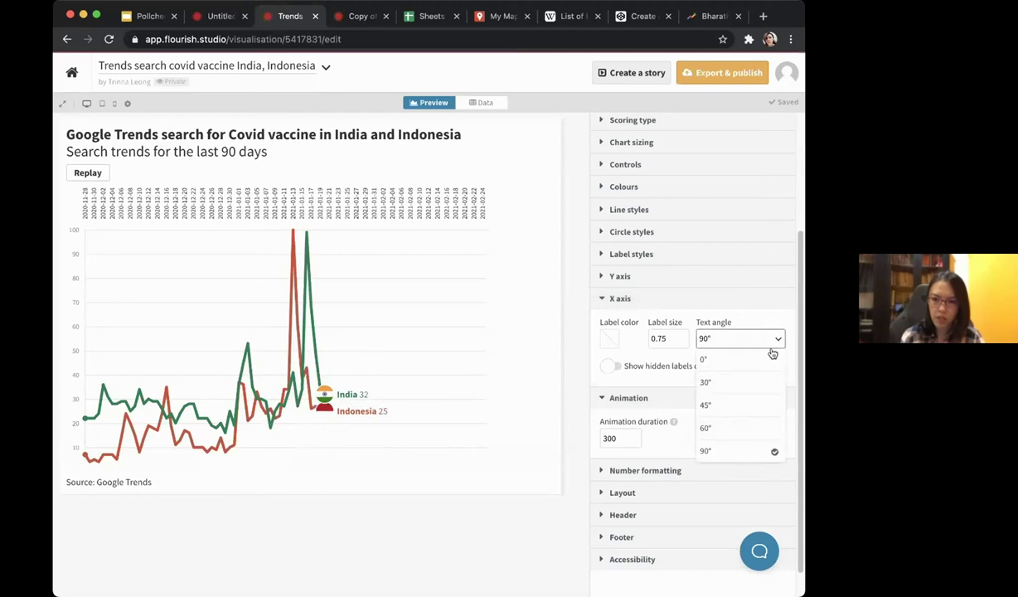
{"action": "left_click", "coordinate": [761, 381]}
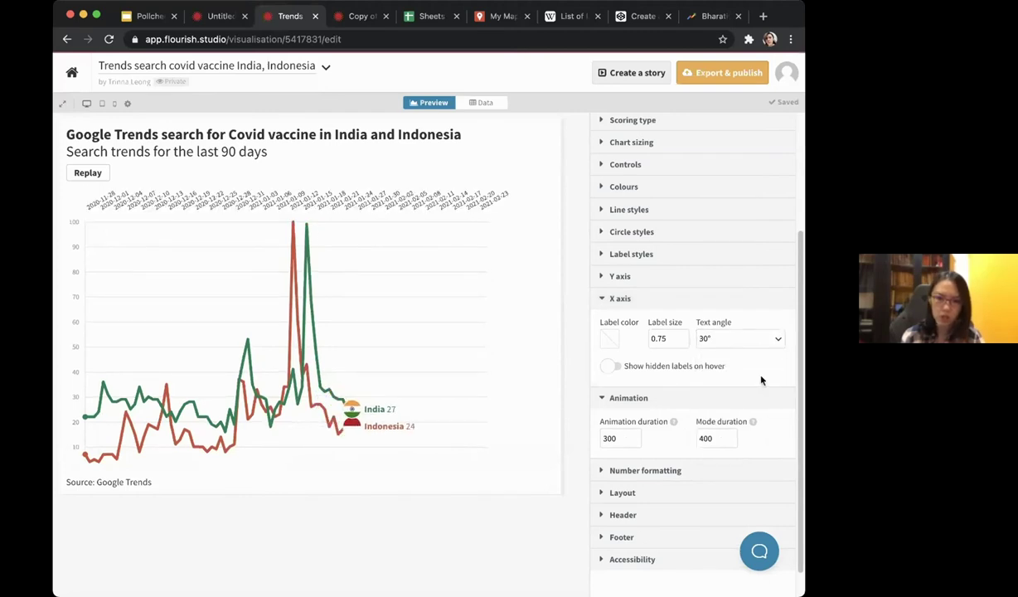
{"action": "left_click", "coordinate": [756, 368]}
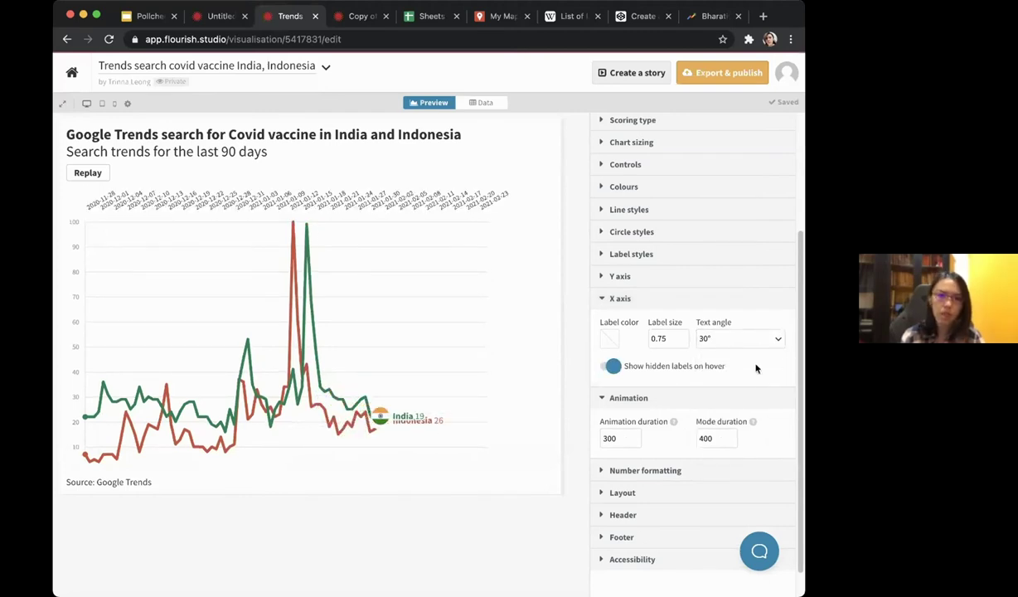
{"action": "scroll", "coordinate": [755, 369], "scroll_direction": "up", "scroll_amount": 3}
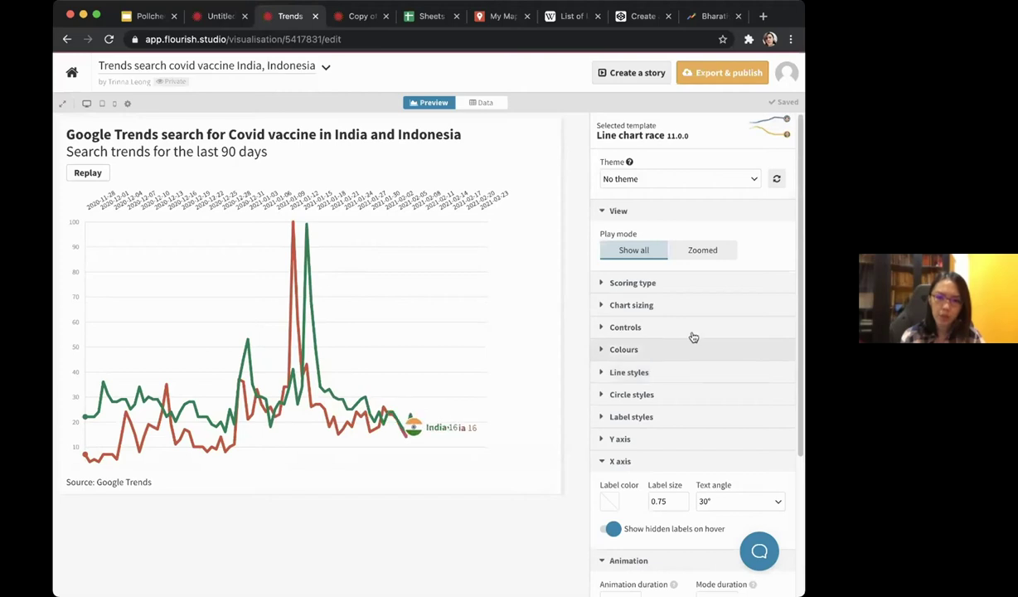
{"action": "scroll", "coordinate": [693, 336], "scroll_direction": "down", "scroll_amount": 3}
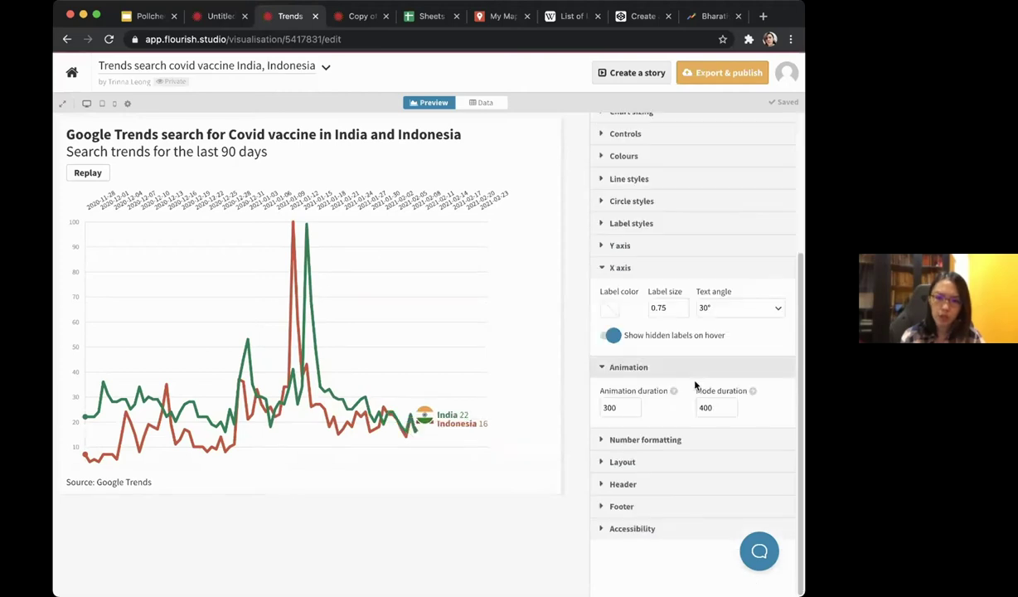
Examine the line chart race's header title and subtitle settings and its footer source name and source URL settings.
{"action": "left_click", "coordinate": [603, 508]}
{"action": "scroll", "coordinate": [669, 487], "scroll_direction": "down", "scroll_amount": 2}
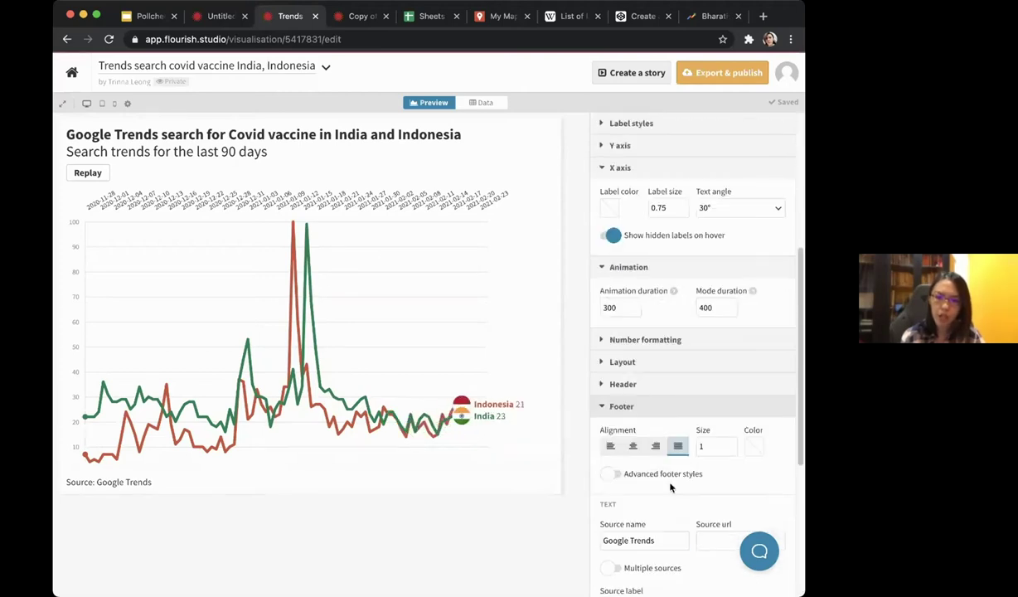
{"action": "left_click", "coordinate": [601, 387]}
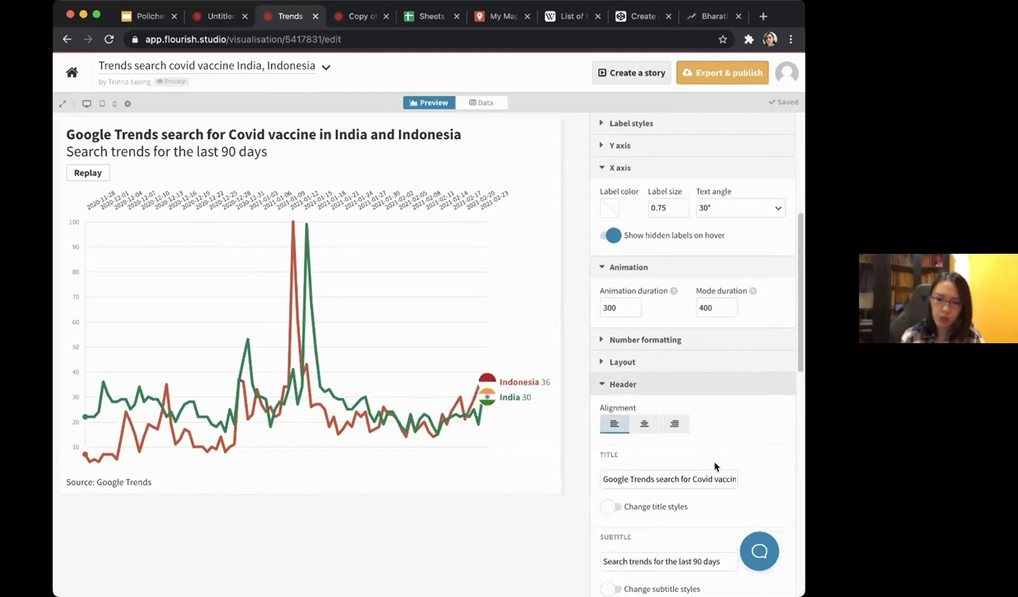
{"action": "scroll", "coordinate": [715, 466], "scroll_direction": "down", "scroll_amount": 10}
{"action": "scroll", "coordinate": [712, 463], "scroll_direction": "down", "scroll_amount": 3}
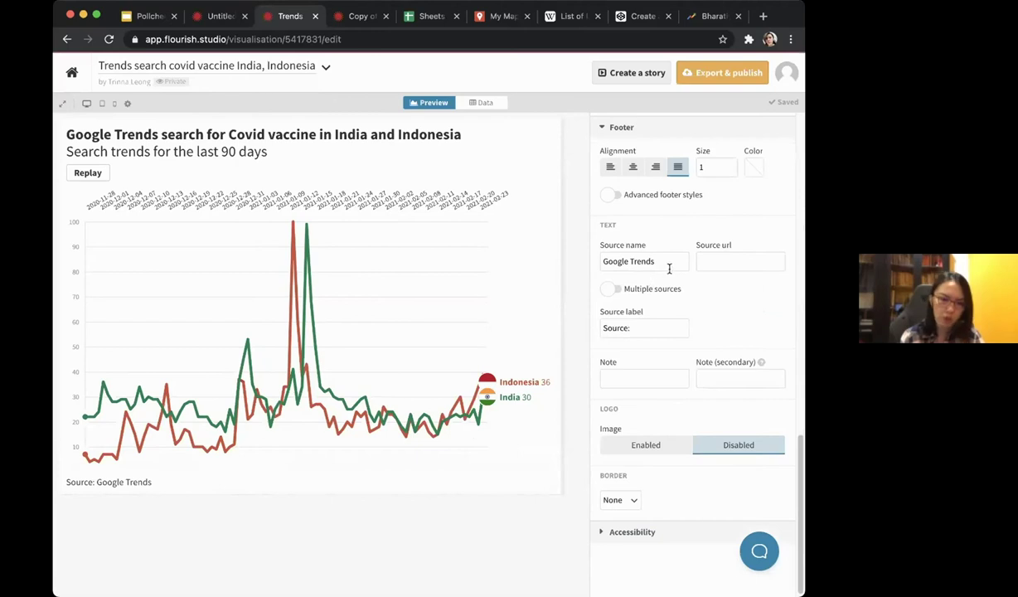
{"action": "left_click", "coordinate": [723, 259]}
{"action": "left_click", "coordinate": [746, 229]}
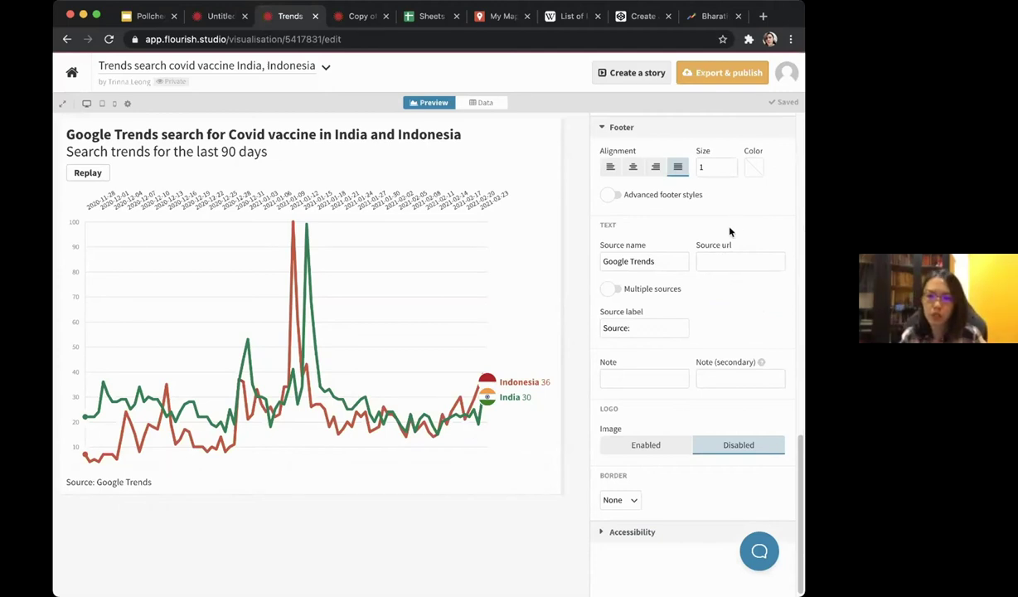
{"action": "left_click", "coordinate": [718, 262]}
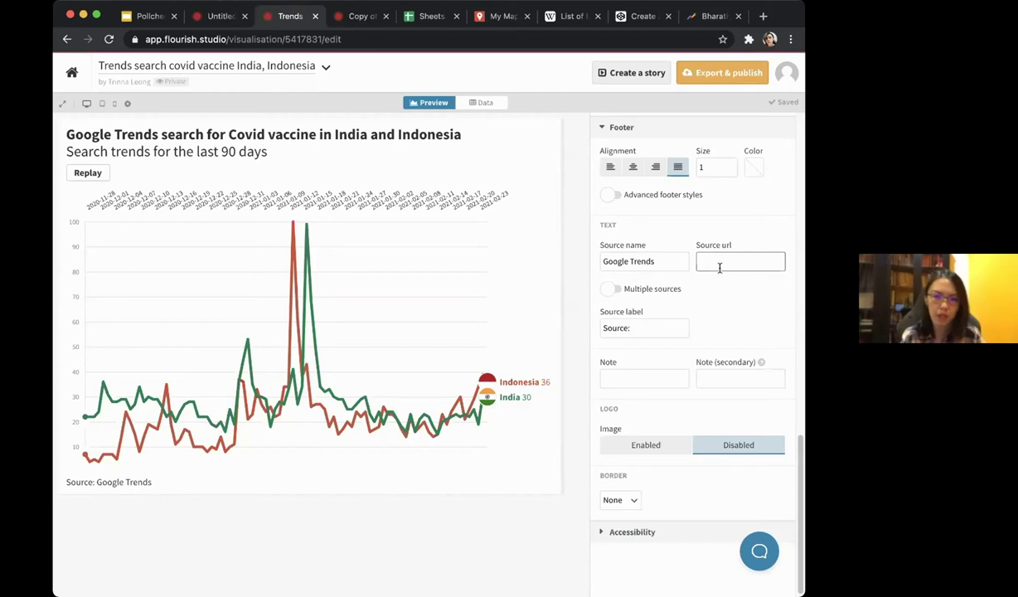
Switch to the Google Slides presentation and advance to the "How COVID-19 Cases Climbed in Major Cities" slide.
{"action": "left_click", "coordinate": [138, 16]}
{"action": "key", "text": "Right"}
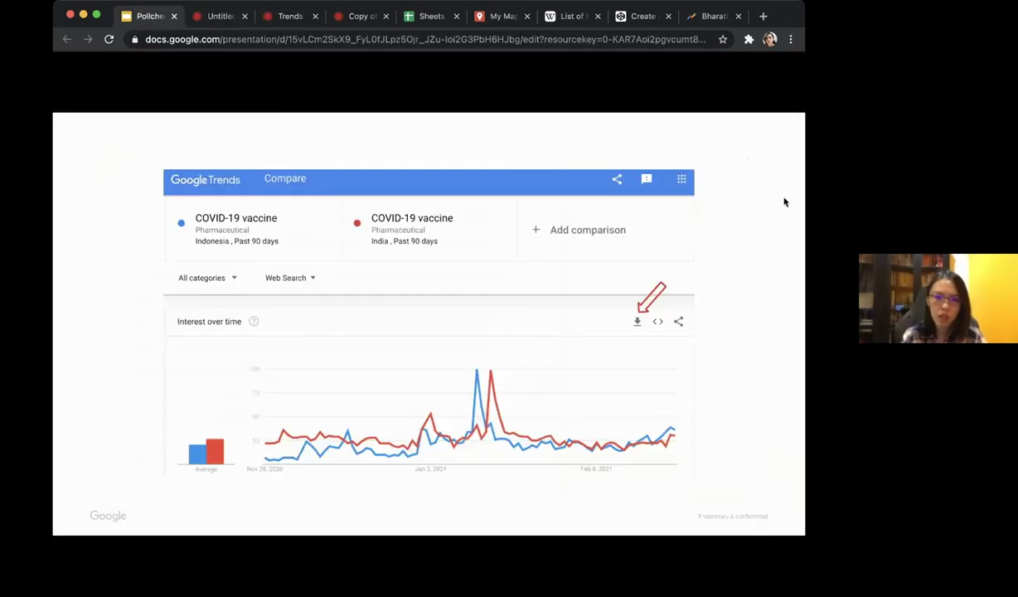
{"action": "key", "text": "Right"}
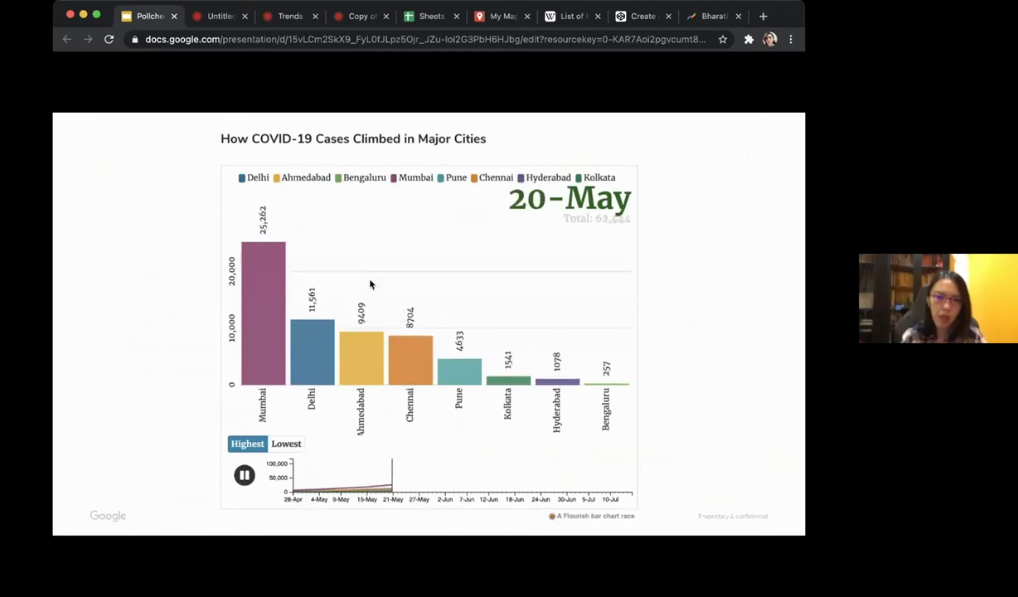
Return to Flourish and open the untitled bar chart race visualisation from the projects list.
{"action": "left_click", "coordinate": [217, 15]}
{"action": "left_click", "coordinate": [73, 70]}
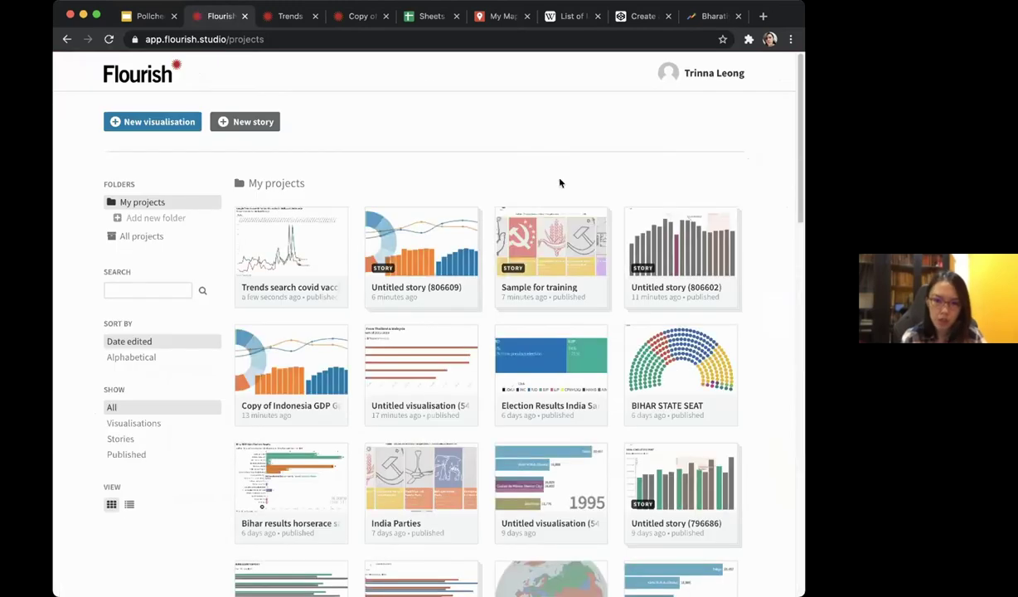
{"action": "scroll", "coordinate": [586, 404], "scroll_direction": "down", "scroll_amount": 3}
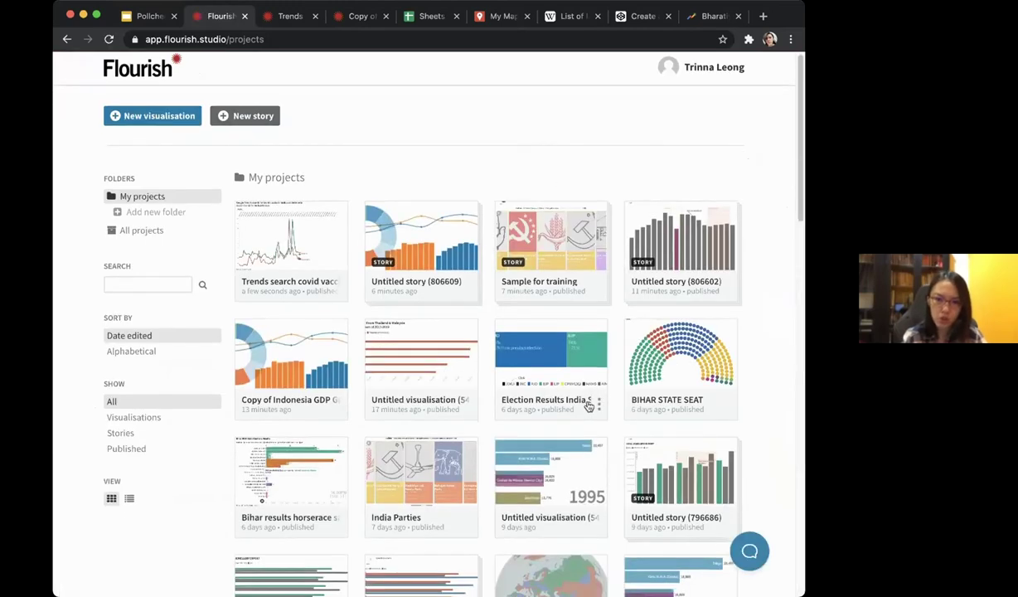
{"action": "scroll", "coordinate": [587, 405], "scroll_direction": "down", "scroll_amount": 5}
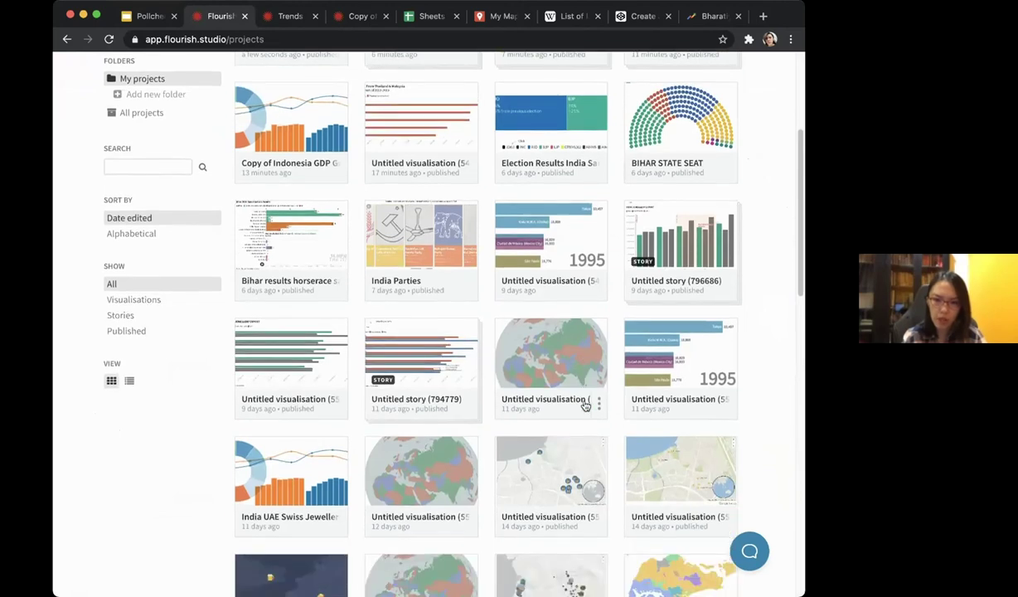
{"action": "scroll", "coordinate": [580, 406], "scroll_direction": "down", "scroll_amount": 2}
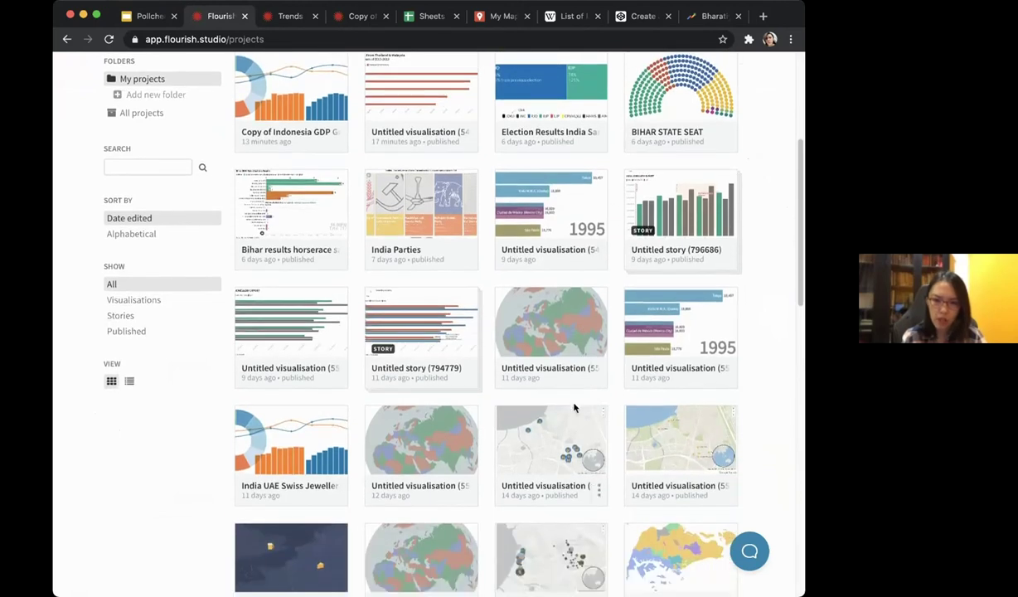
{"action": "left_click", "coordinate": [681, 328]}
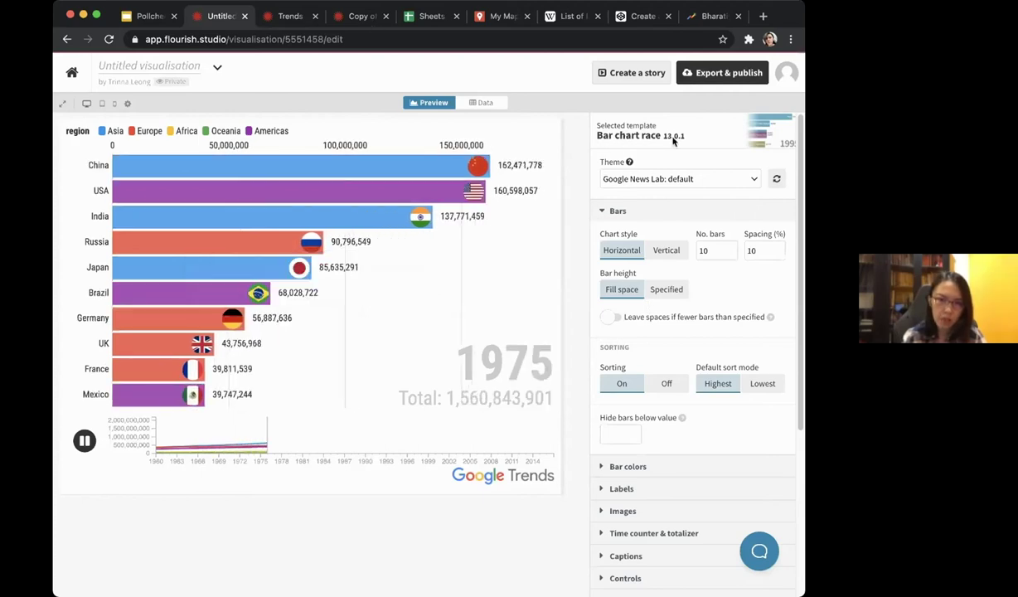
Start a new visualisation and browse the template gallery, locating the Line chart race and Bar chart race templates.
{"action": "left_click", "coordinate": [290, 16]}
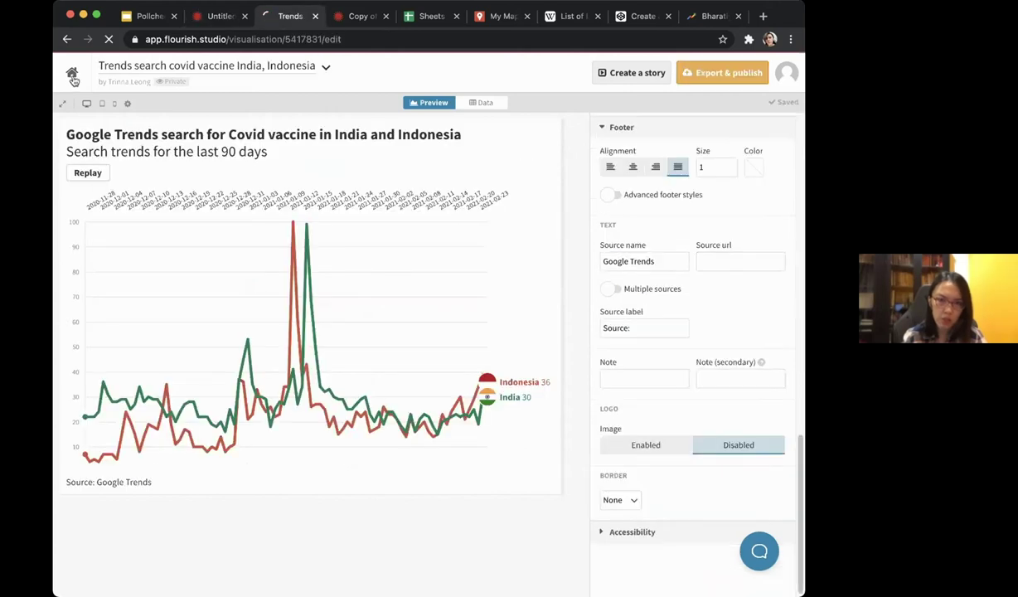
{"action": "left_click", "coordinate": [153, 122]}
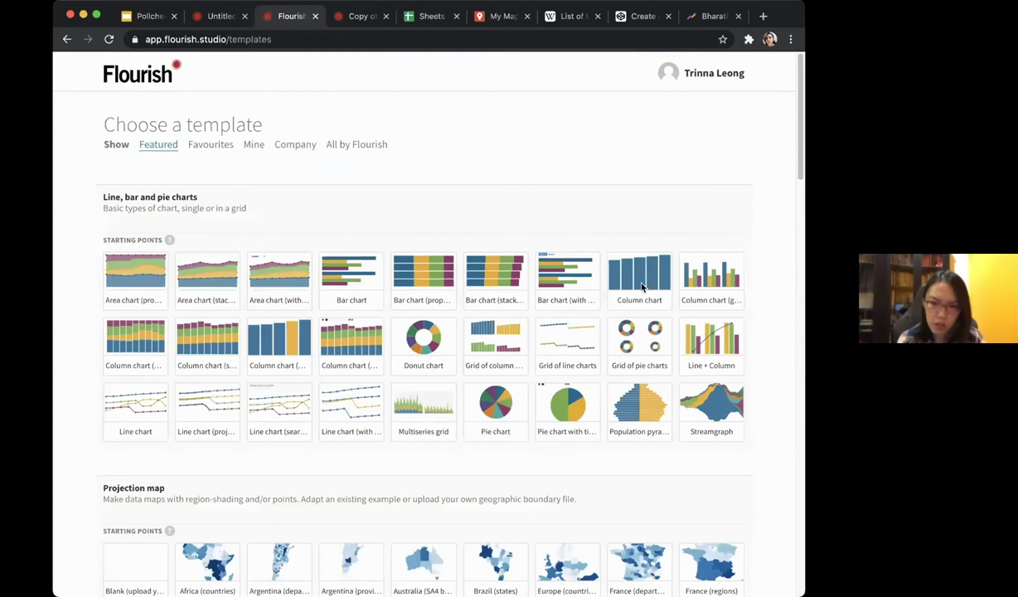
{"action": "scroll", "coordinate": [641, 286], "scroll_direction": "down", "scroll_amount": 3}
{"action": "scroll", "coordinate": [641, 286], "scroll_direction": "up", "scroll_amount": 2}
{"action": "scroll", "coordinate": [685, 336], "scroll_direction": "down", "scroll_amount": 5}
{"action": "scroll", "coordinate": [685, 338], "scroll_direction": "down", "scroll_amount": 3}
{"action": "scroll", "coordinate": [686, 338], "scroll_direction": "down", "scroll_amount": 8}
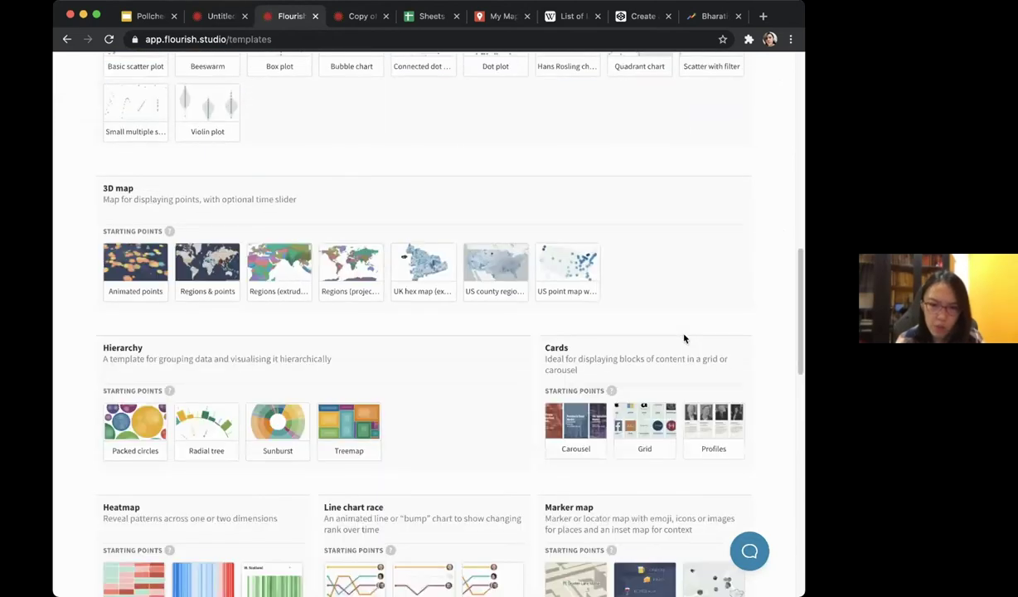
{"action": "scroll", "coordinate": [686, 335], "scroll_direction": "down", "scroll_amount": 1}
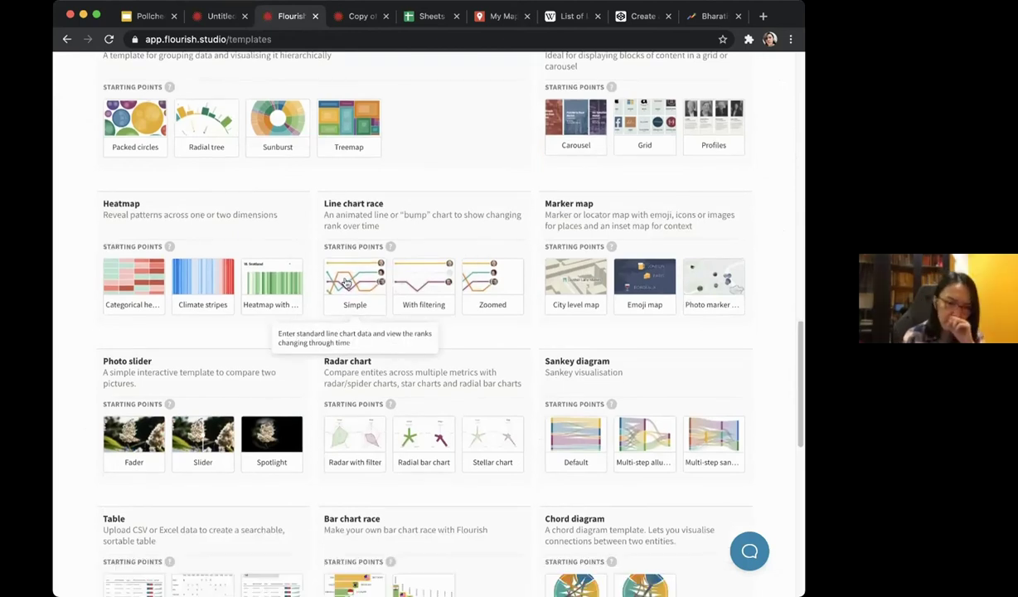
{"action": "scroll", "coordinate": [481, 375], "scroll_direction": "down", "scroll_amount": 1}
{"action": "scroll", "coordinate": [480, 378], "scroll_direction": "down", "scroll_amount": 1}
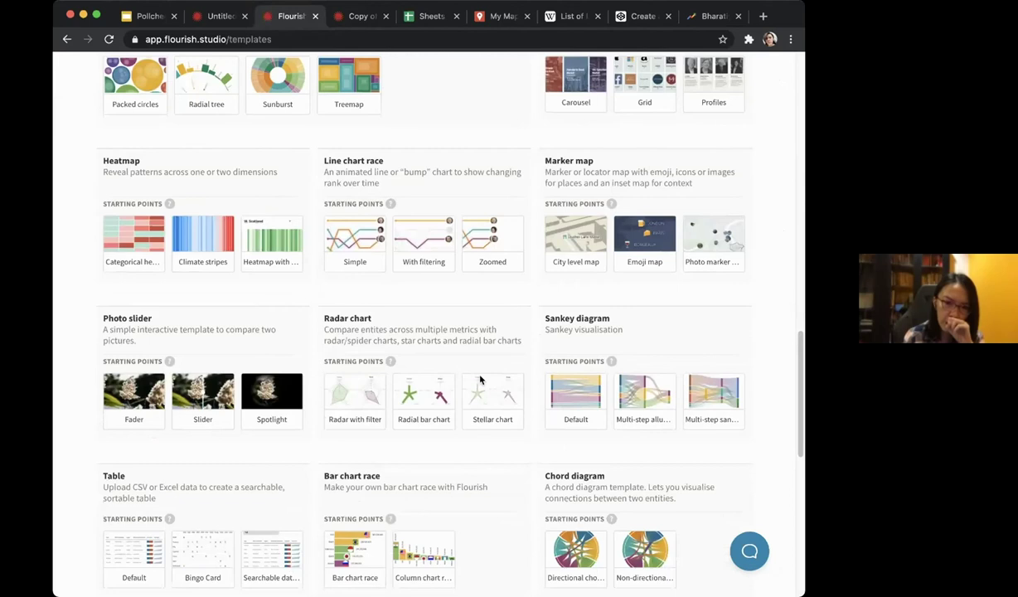
{"action": "scroll", "coordinate": [479, 379], "scroll_direction": "down", "scroll_amount": 3}
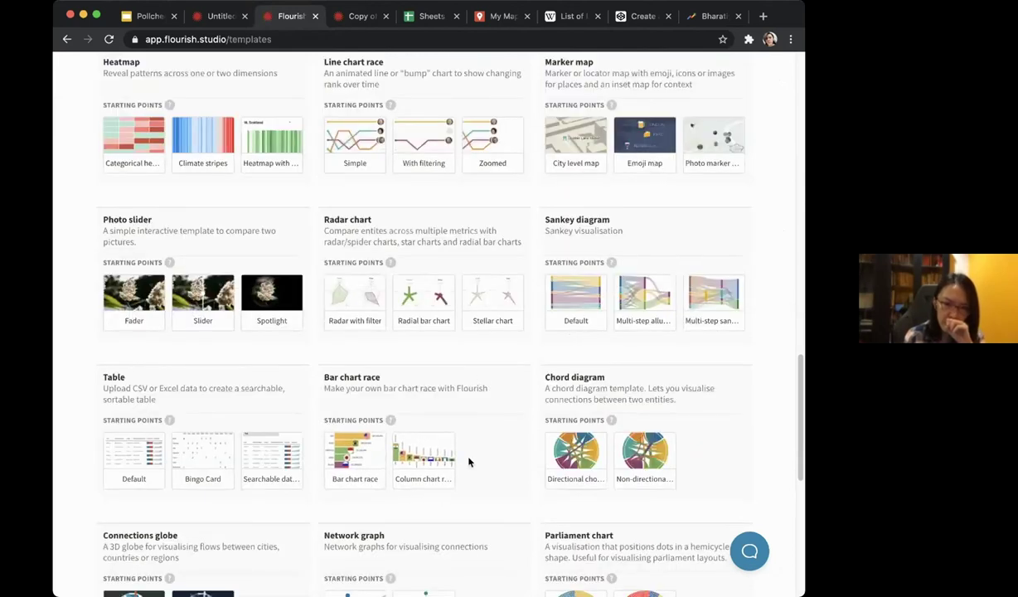
{"action": "scroll", "coordinate": [469, 461], "scroll_direction": "down", "scroll_amount": 6}
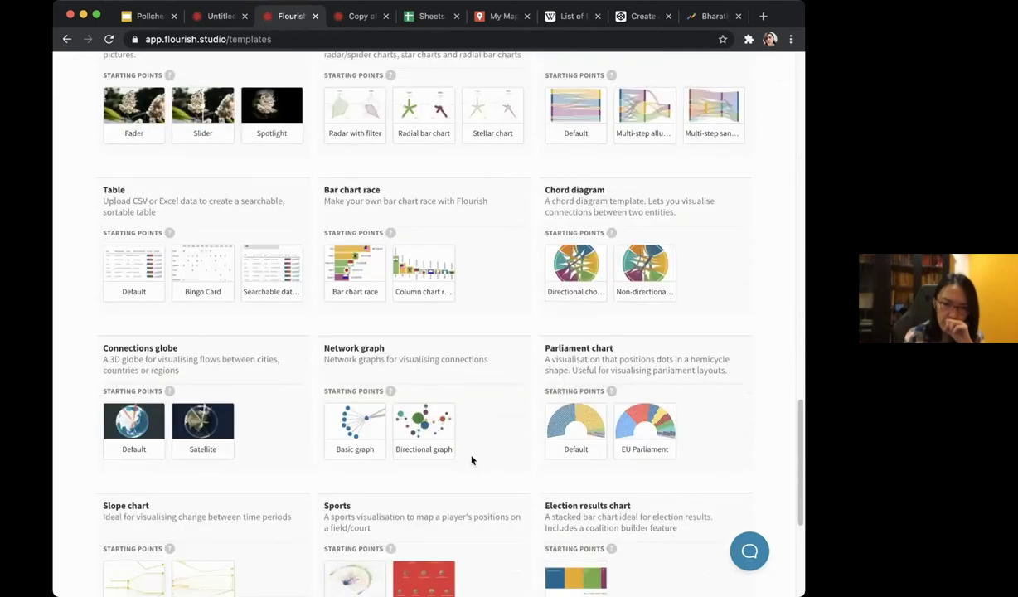
{"action": "scroll", "coordinate": [471, 460], "scroll_direction": "down", "scroll_amount": 8}
{"action": "scroll", "coordinate": [471, 460], "scroll_direction": "up", "scroll_amount": 13}
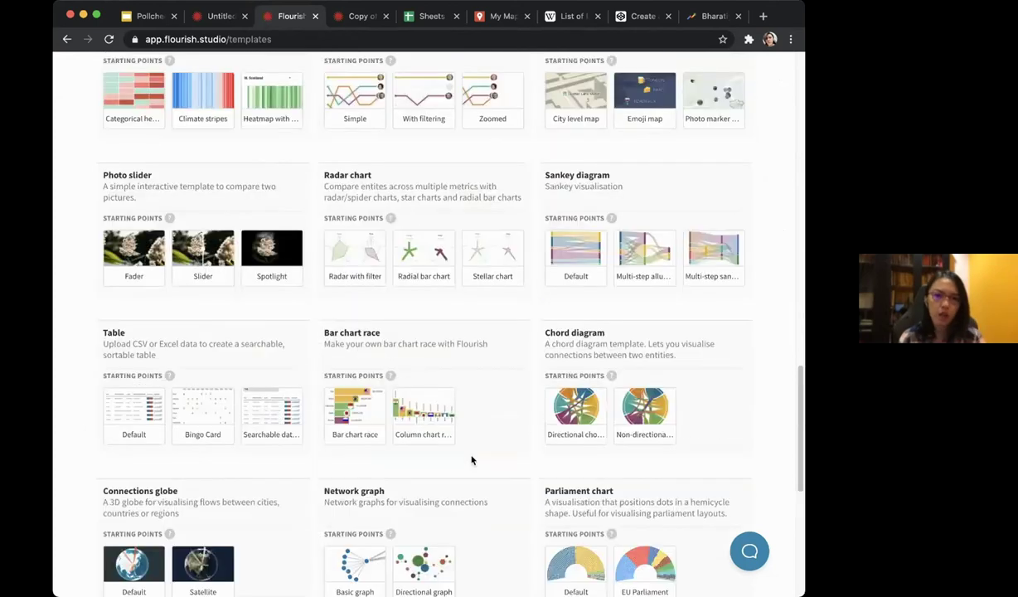
{"action": "scroll", "coordinate": [471, 460], "scroll_direction": "up", "scroll_amount": 2}
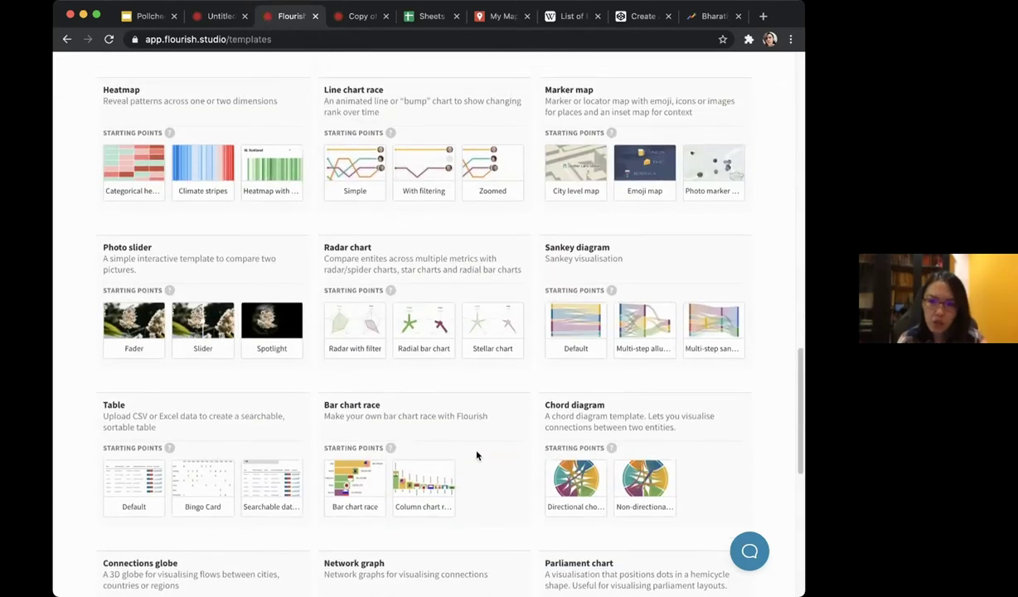
{"action": "scroll", "coordinate": [477, 455], "scroll_direction": "up", "scroll_amount": 6}
{"action": "scroll", "coordinate": [476, 455], "scroll_direction": "up", "scroll_amount": 14}
{"action": "scroll", "coordinate": [477, 455], "scroll_direction": "up", "scroll_amount": 14}
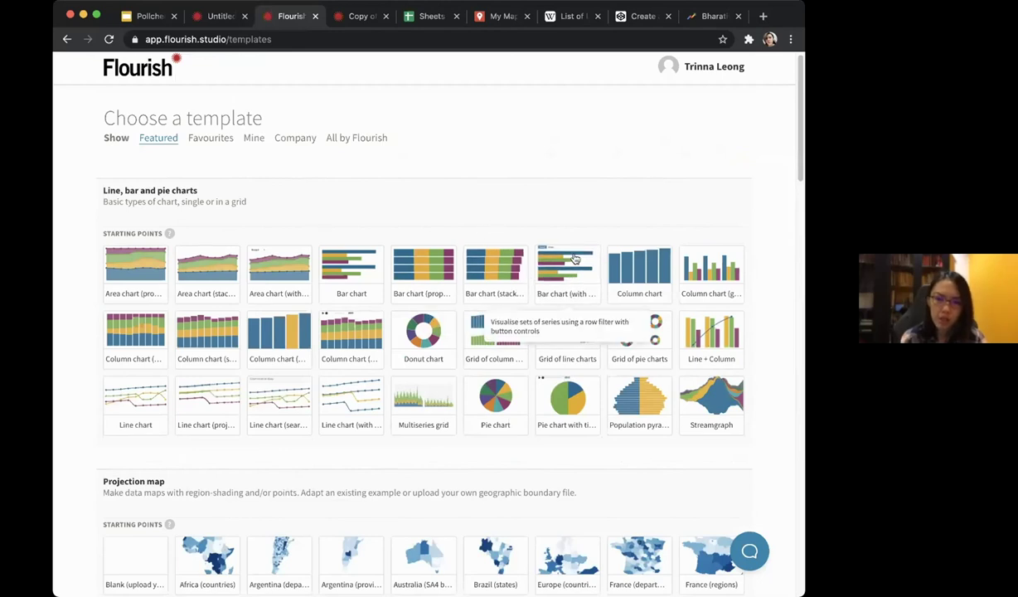
Return to the untitled bar chart race and examine its Time counter & totalizer settings.
{"action": "left_click", "coordinate": [361, 16]}
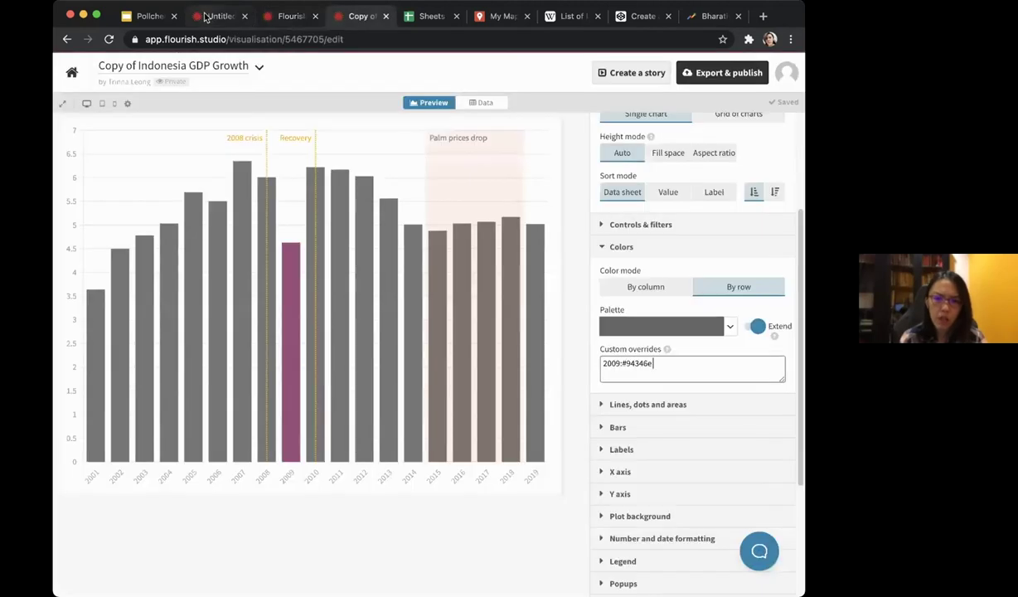
{"action": "left_click", "coordinate": [210, 16]}
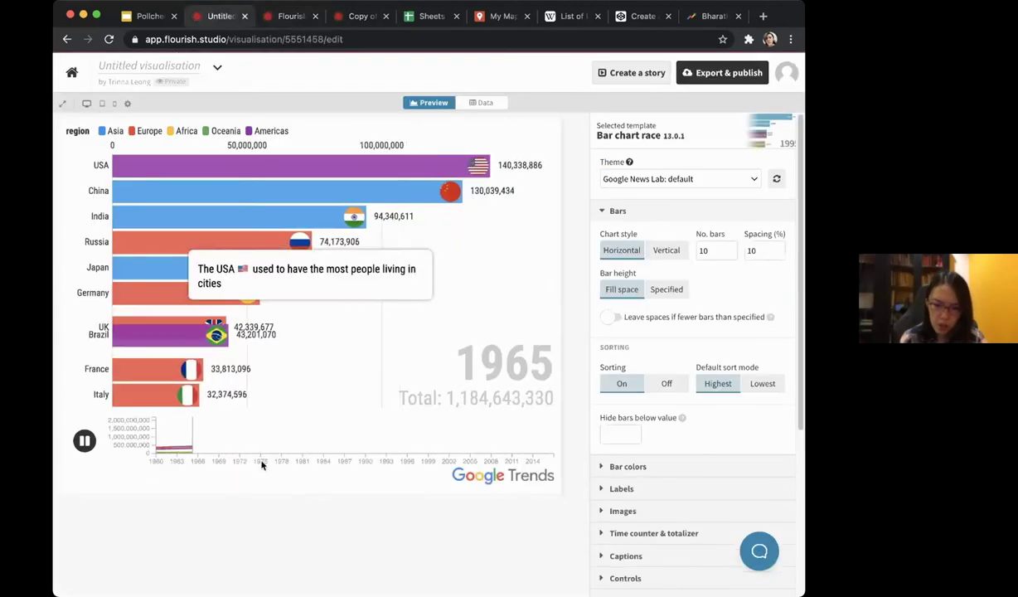
{"action": "scroll", "coordinate": [681, 421], "scroll_direction": "down", "scroll_amount": 3}
{"action": "scroll", "coordinate": [681, 422], "scroll_direction": "down", "scroll_amount": 3}
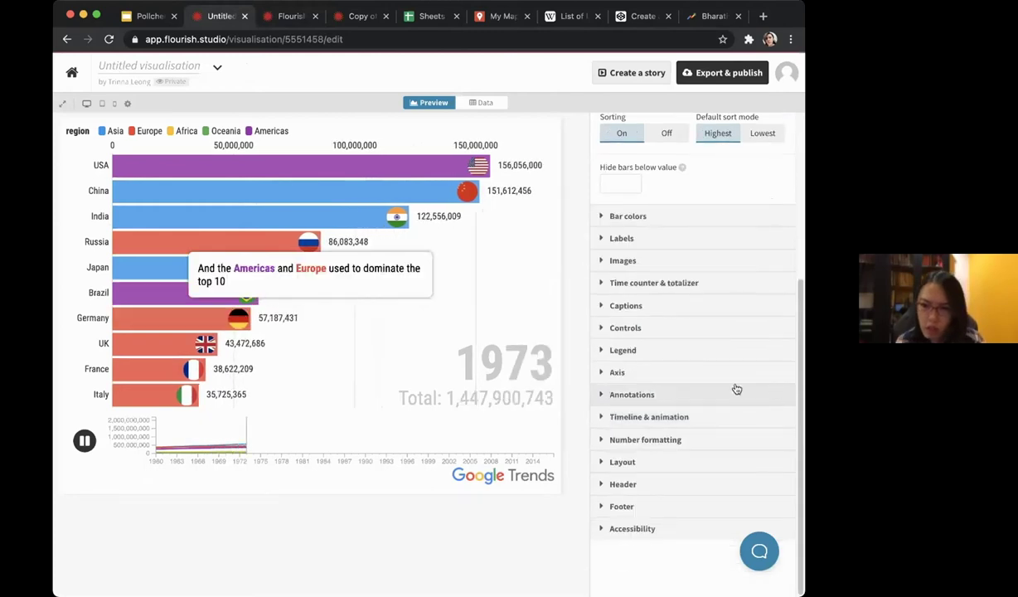
{"action": "left_click", "coordinate": [602, 285]}
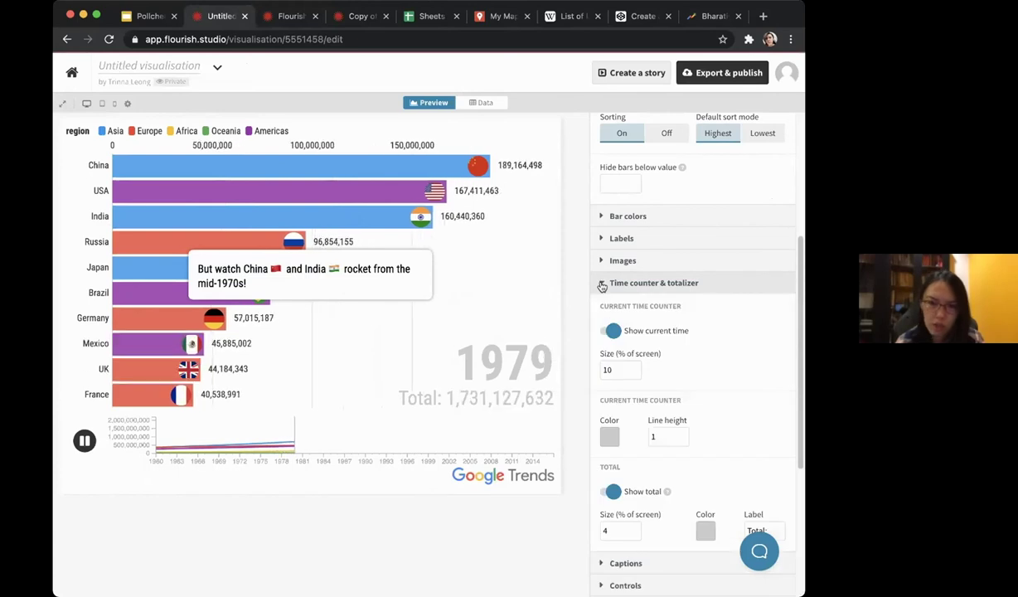
{"action": "left_click", "coordinate": [602, 284]}
Check the presentation's slide on Timeline & animation settings and return to the bar chart race in Flourish.
{"action": "key", "text": "ctrl+1"}
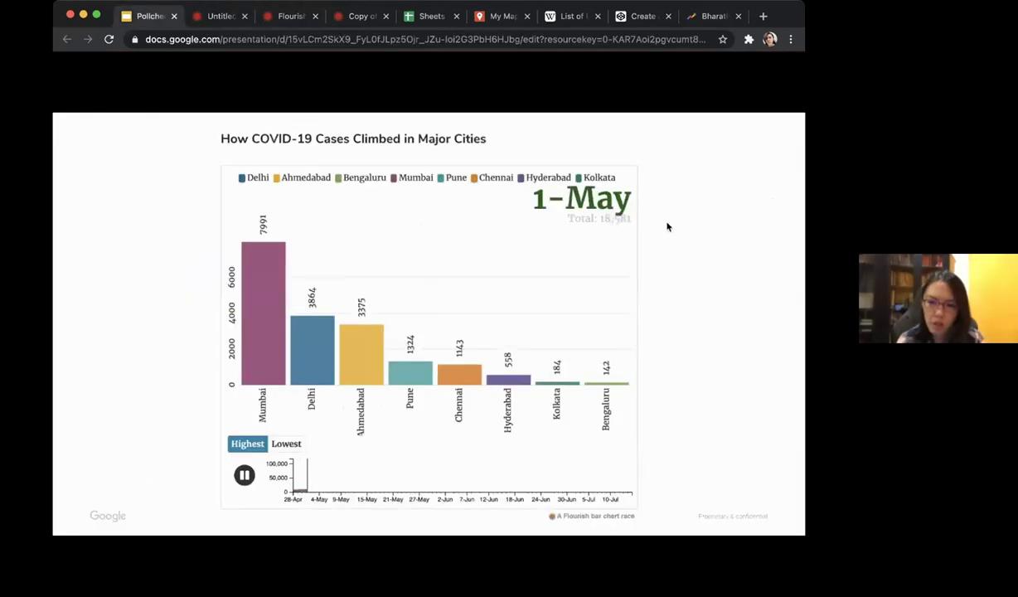
{"action": "key", "text": "Right"}
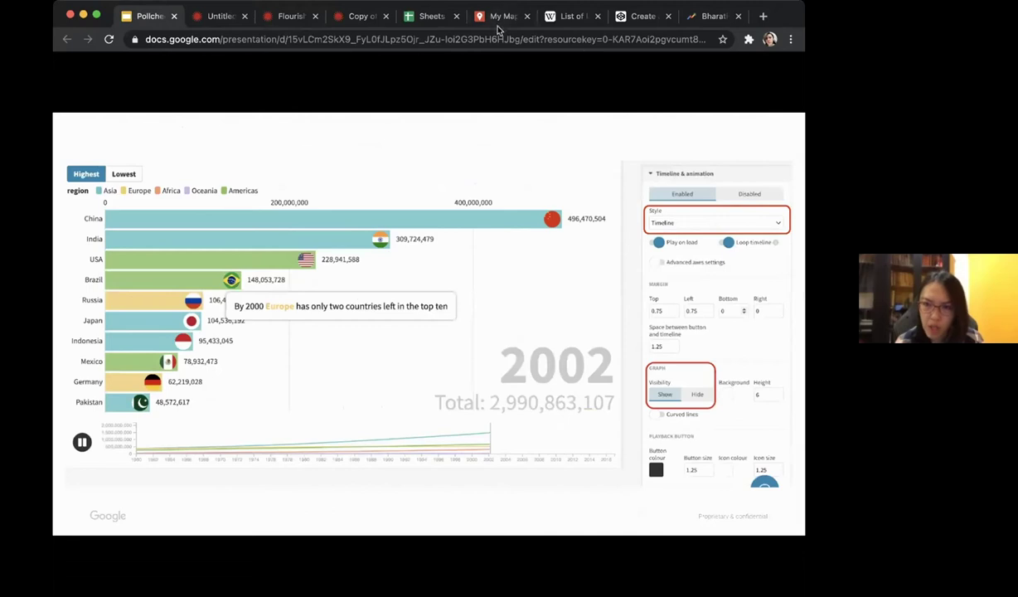
{"action": "left_click", "coordinate": [211, 20]}
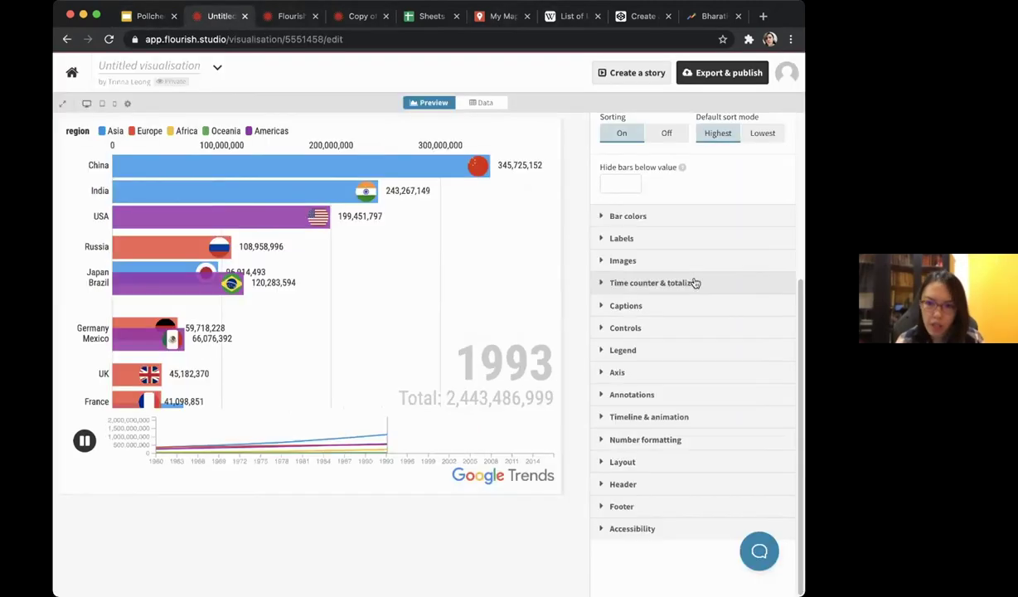
Review the Timeline & animation style options, keep the Timeline style, and set the graph visibility to Hide.
{"action": "left_click", "coordinate": [602, 417]}
{"action": "scroll", "coordinate": [700, 446], "scroll_direction": "down", "scroll_amount": 3}
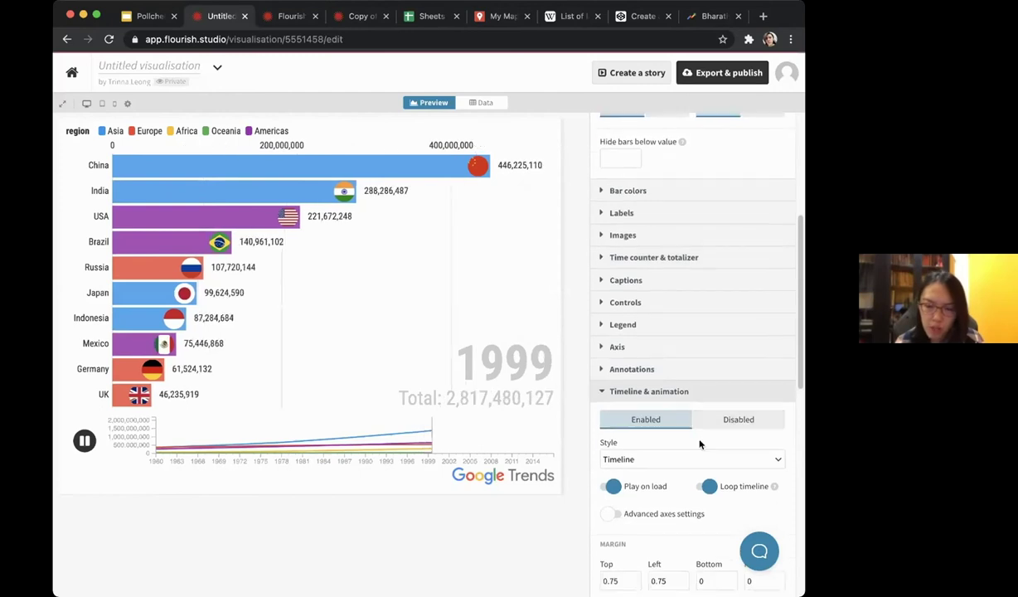
{"action": "scroll", "coordinate": [699, 445], "scroll_direction": "down", "scroll_amount": 3}
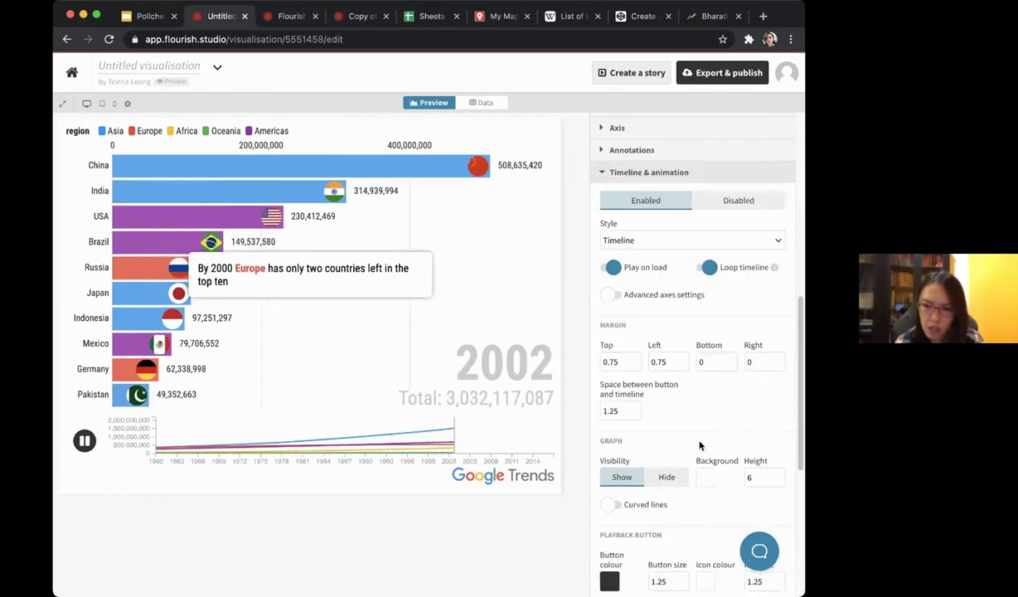
{"action": "left_click", "coordinate": [645, 215]}
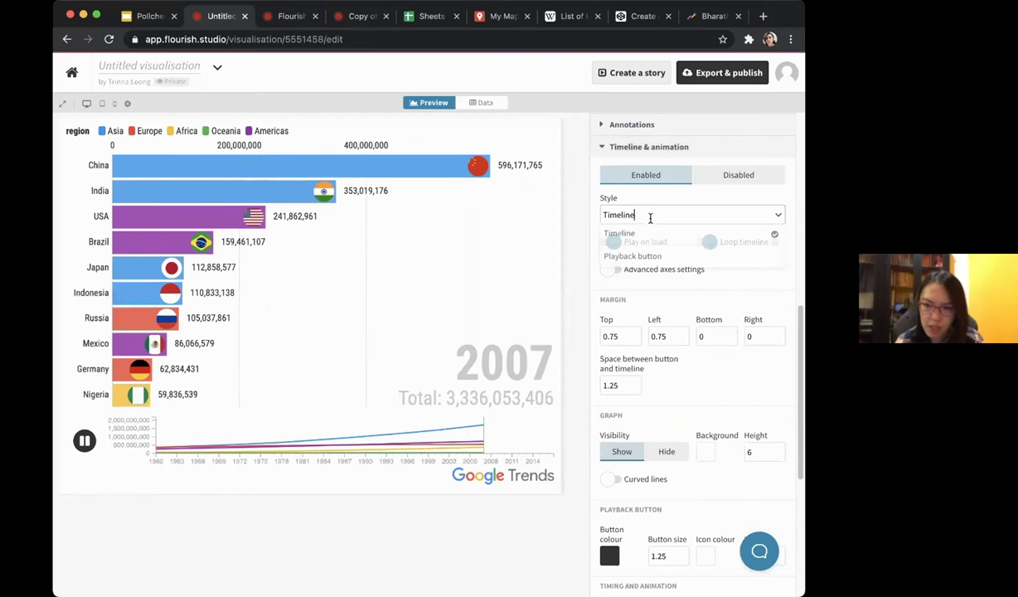
{"action": "left_click", "coordinate": [741, 297]}
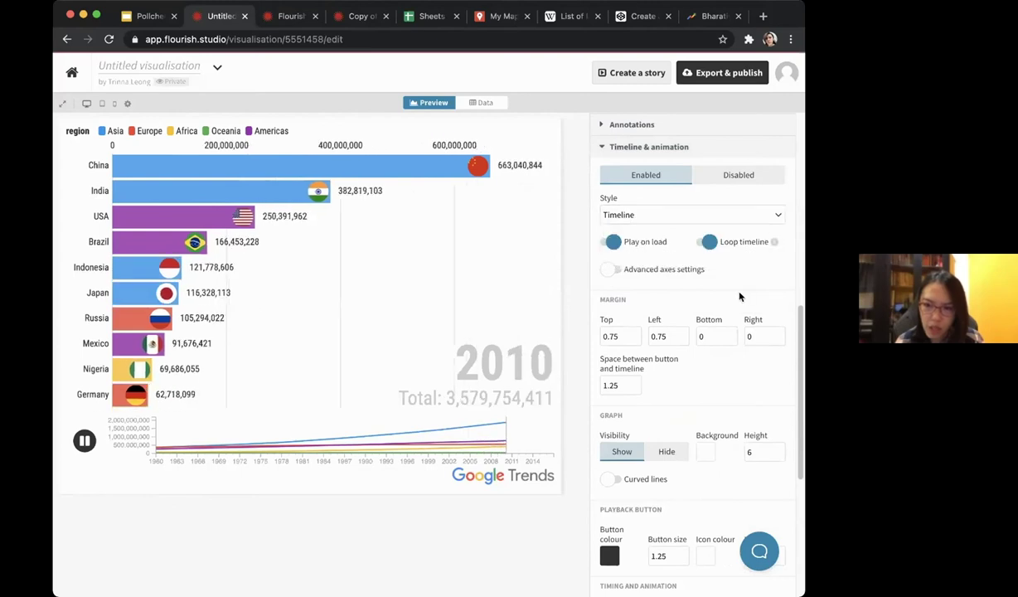
{"action": "scroll", "coordinate": [666, 380], "scroll_direction": "down", "scroll_amount": 2}
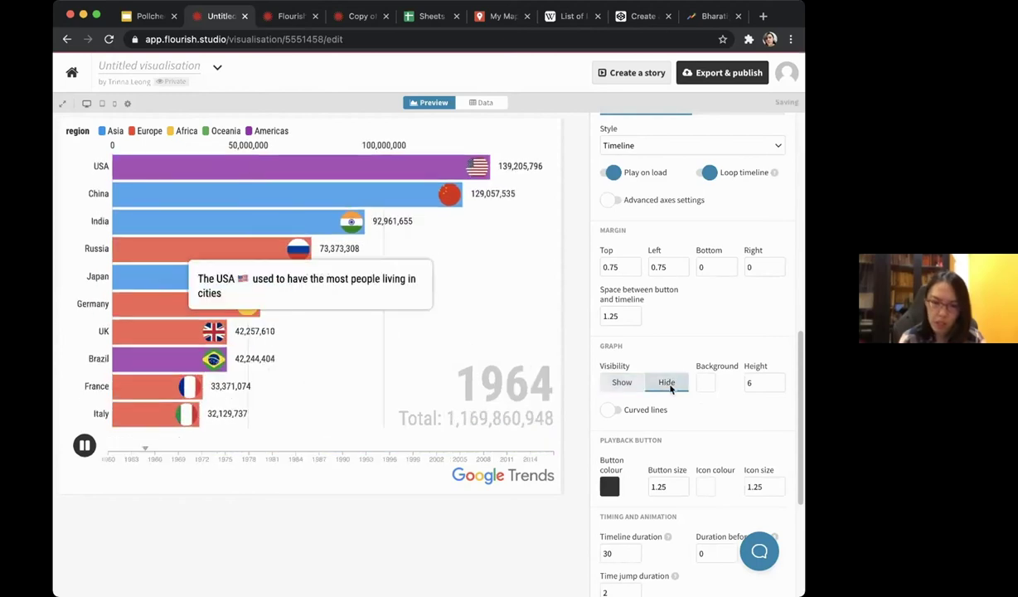
{"action": "left_click", "coordinate": [670, 387]}
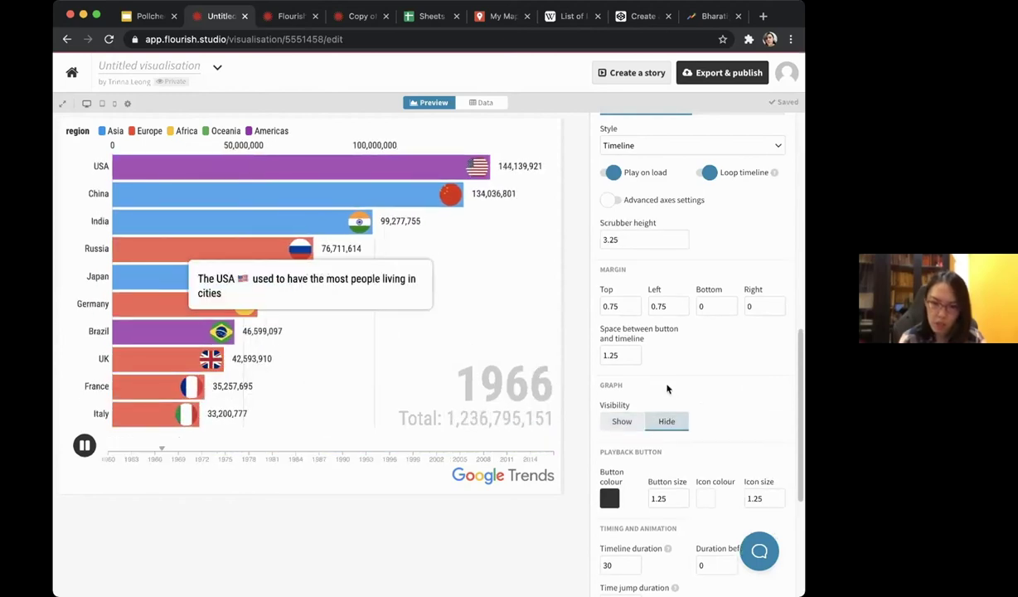
Show the timeline graph, turn on its curved lines, and review the timing and animation settings.
{"action": "left_click", "coordinate": [619, 424]}
{"action": "scroll", "coordinate": [709, 431], "scroll_direction": "down", "scroll_amount": 1}
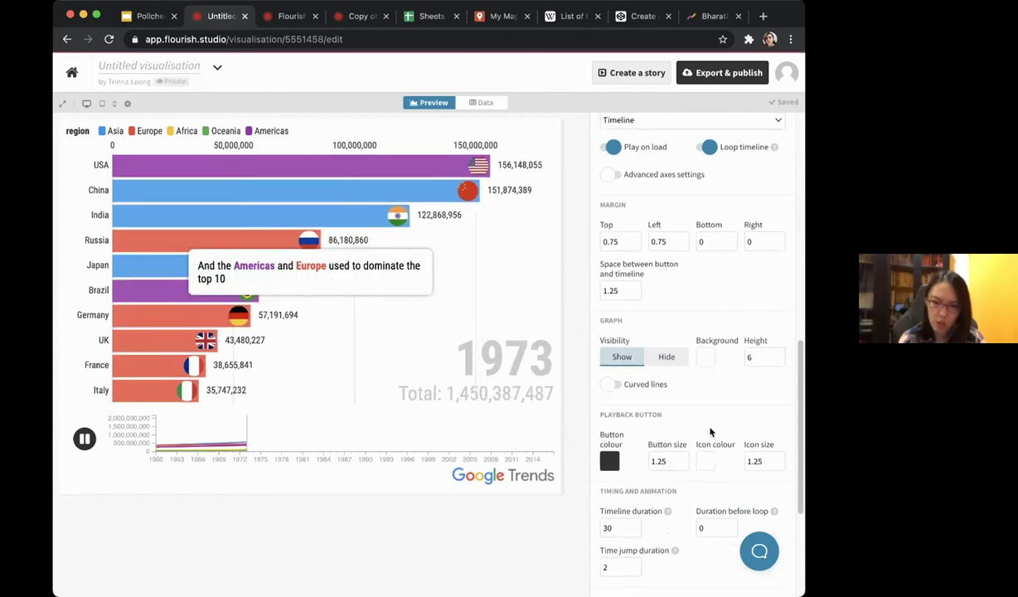
{"action": "scroll", "coordinate": [709, 431], "scroll_direction": "down", "scroll_amount": 1}
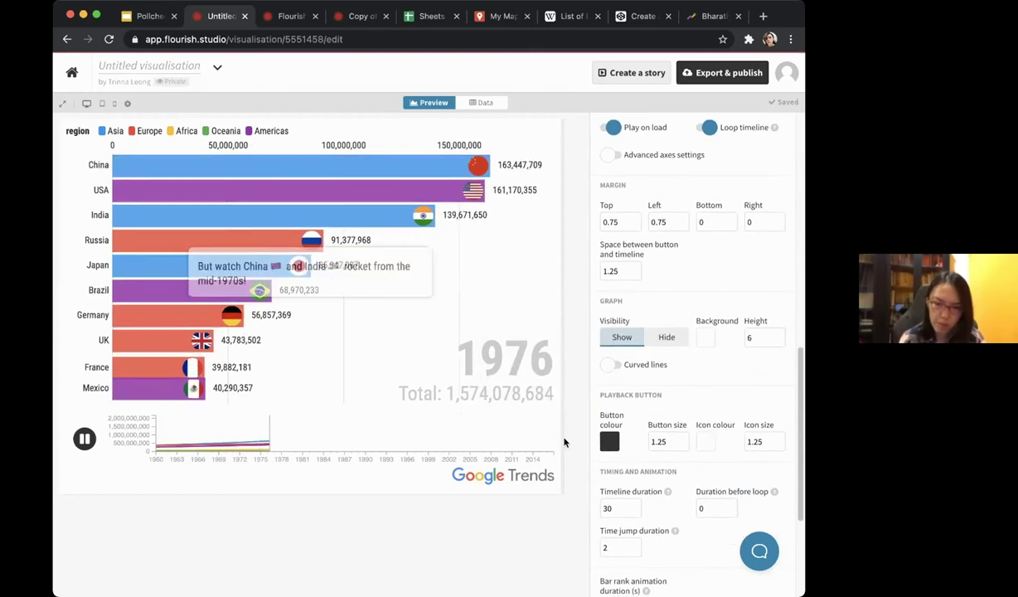
{"action": "scroll", "coordinate": [688, 380], "scroll_direction": "down", "scroll_amount": 2}
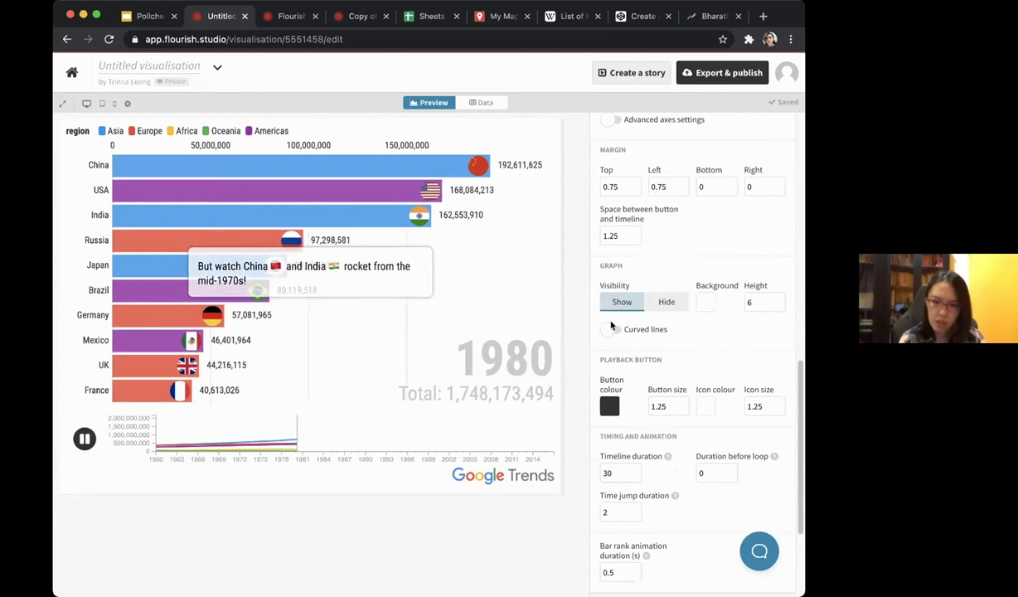
{"action": "left_click", "coordinate": [613, 330]}
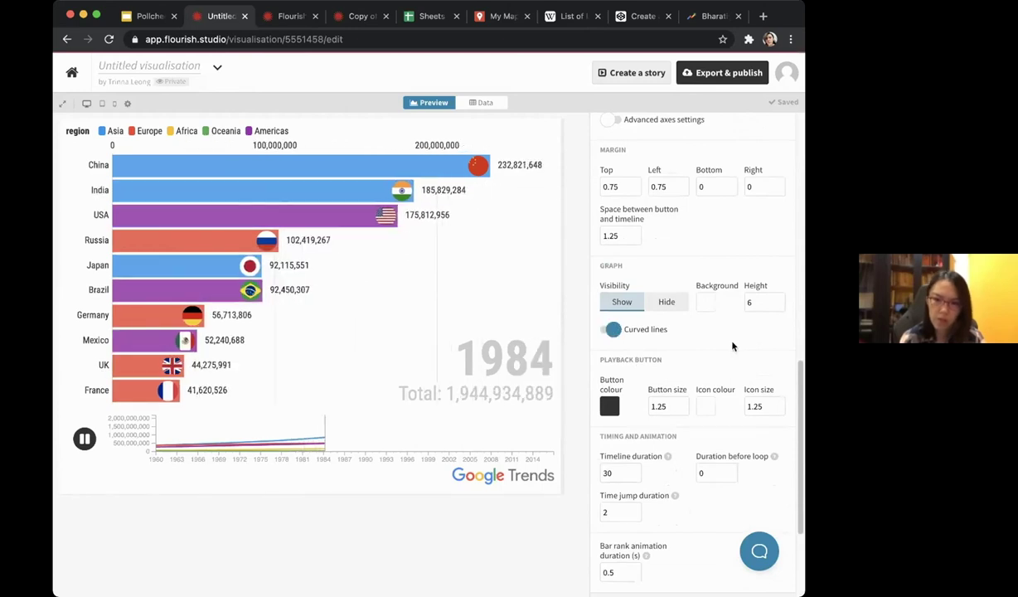
{"action": "scroll", "coordinate": [745, 359], "scroll_direction": "down", "scroll_amount": 8}
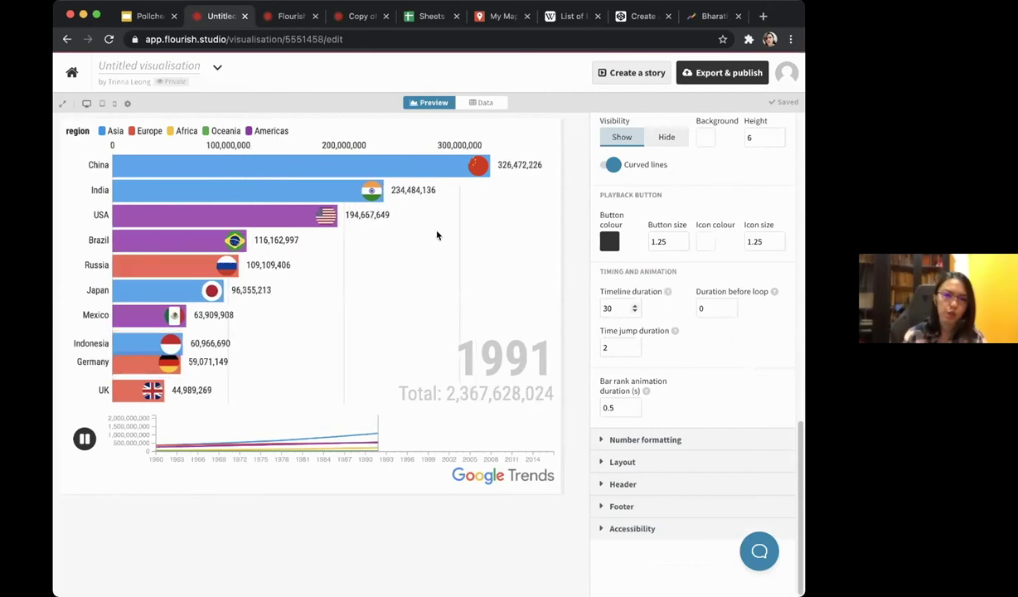
Return to the presentation and advance past the other Flourish charts to the Parliament chart slide.
{"action": "left_click", "coordinate": [150, 17]}
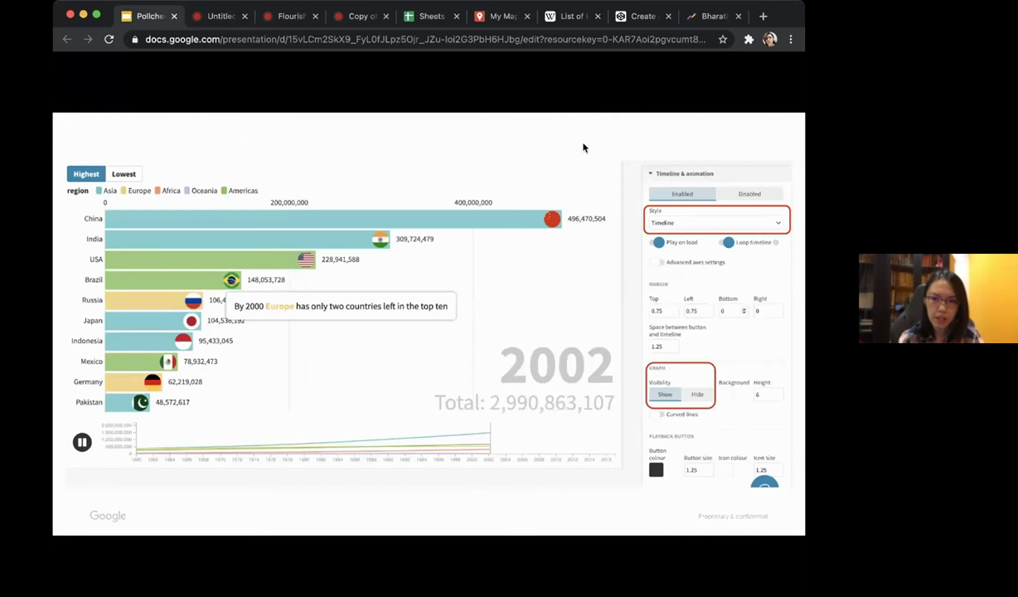
{"action": "key", "text": "Right"}
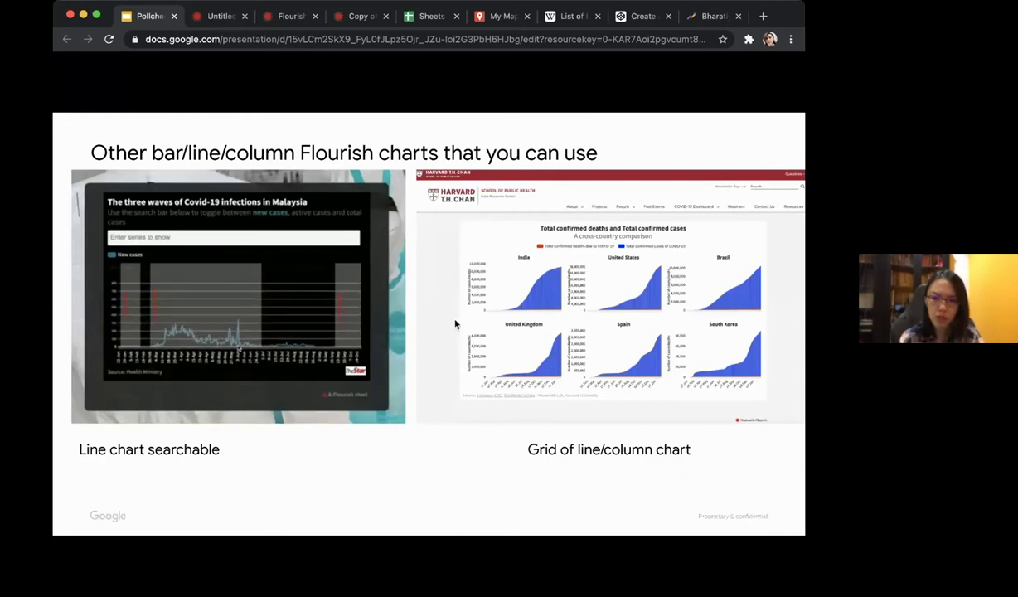
{"action": "key", "text": "Right"}
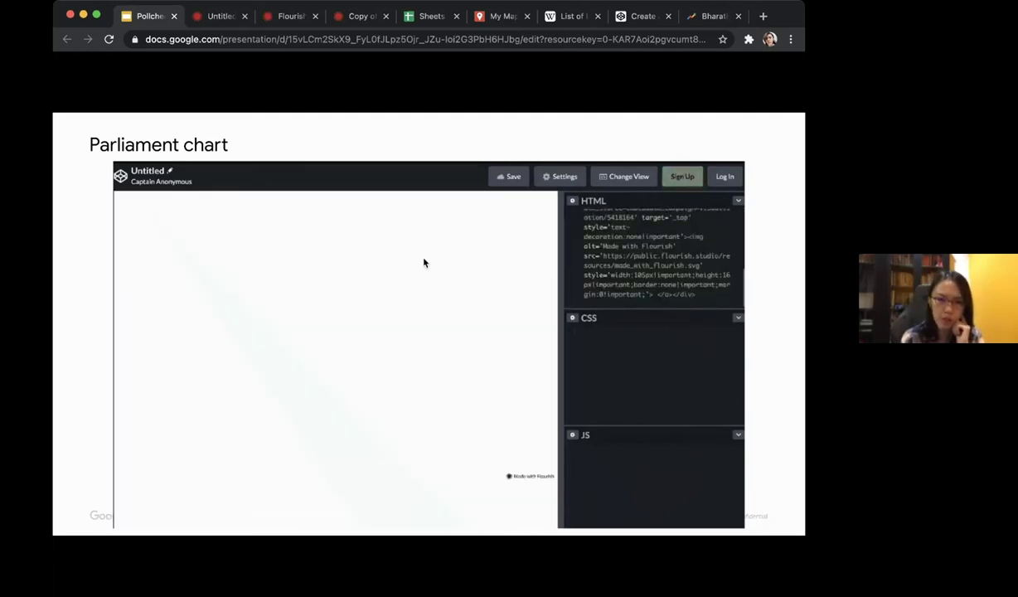
Switch to Flourish, open the BIHAR STATE SEAT project, check its data sheet, and return to the preview.
{"action": "left_click", "coordinate": [222, 16]}
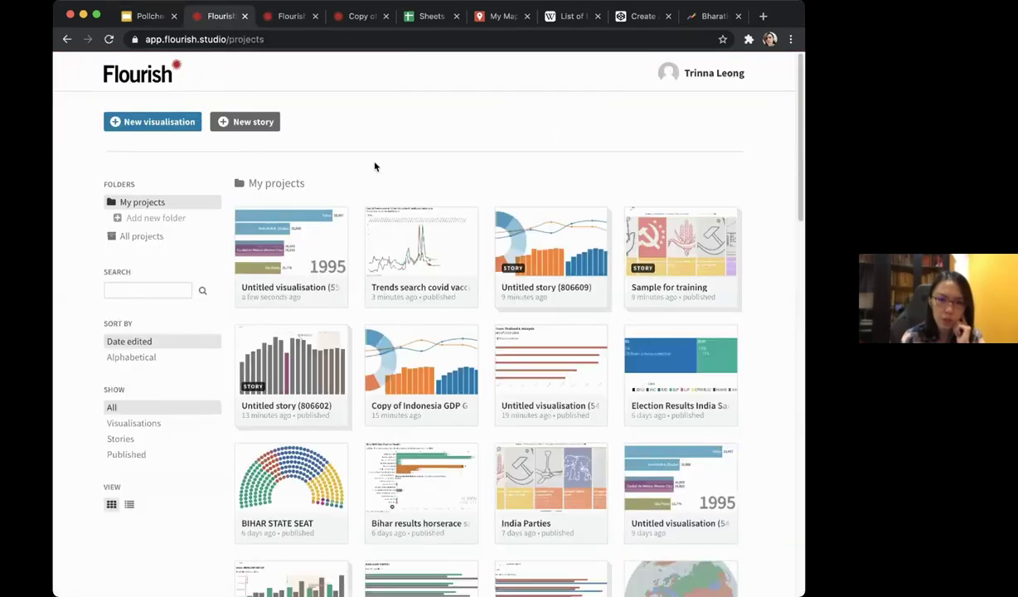
{"action": "left_click", "coordinate": [292, 482]}
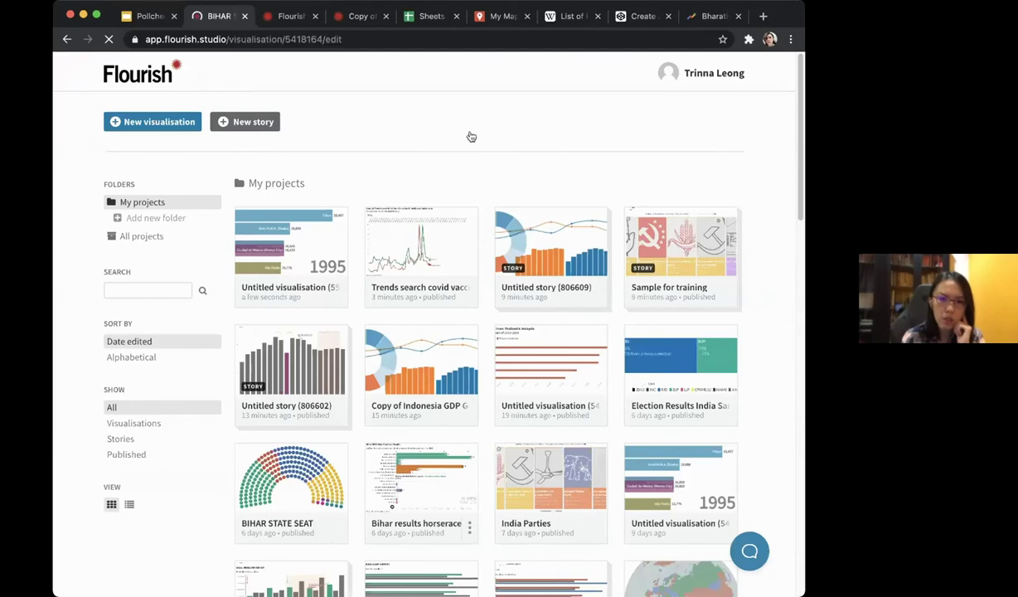
{"action": "left_click", "coordinate": [489, 103]}
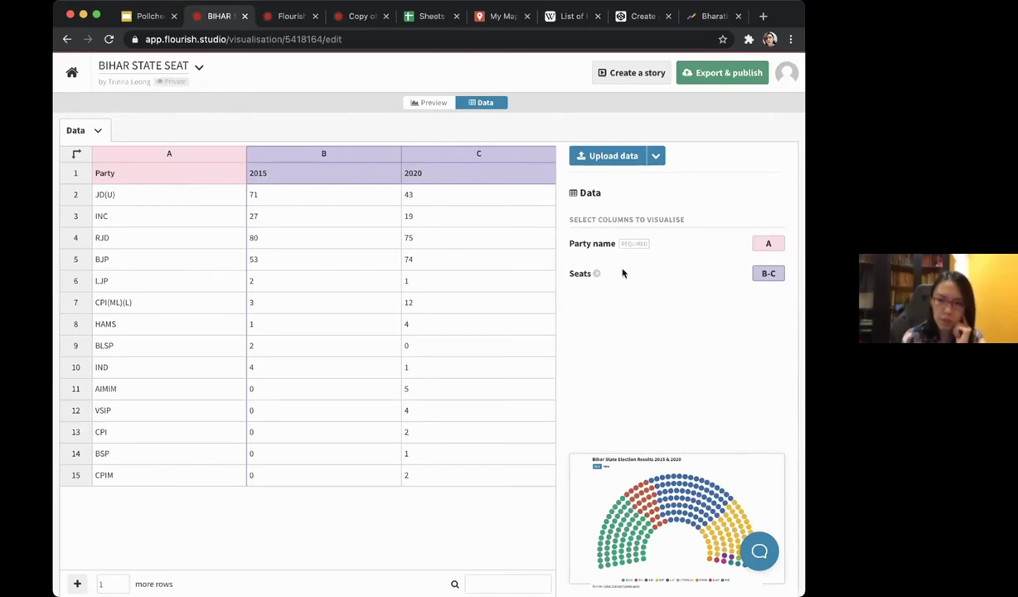
{"action": "left_click", "coordinate": [426, 104]}
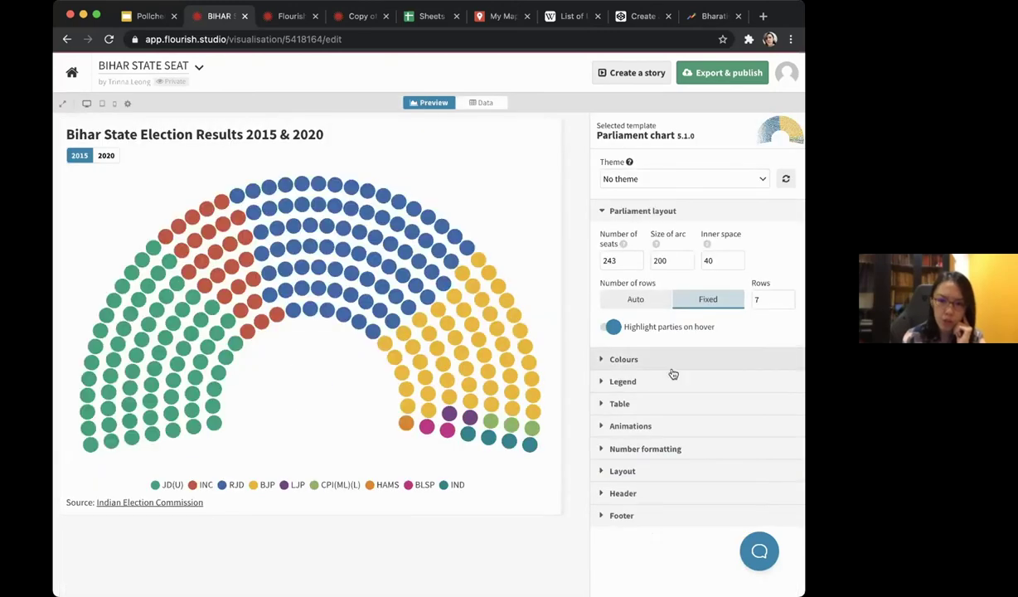
Examine the parliament chart's Table and Animations settings and inspect the party seats in the preview.
{"action": "left_click", "coordinate": [602, 406]}
{"action": "scroll", "coordinate": [655, 406], "scroll_direction": "down", "scroll_amount": 1}
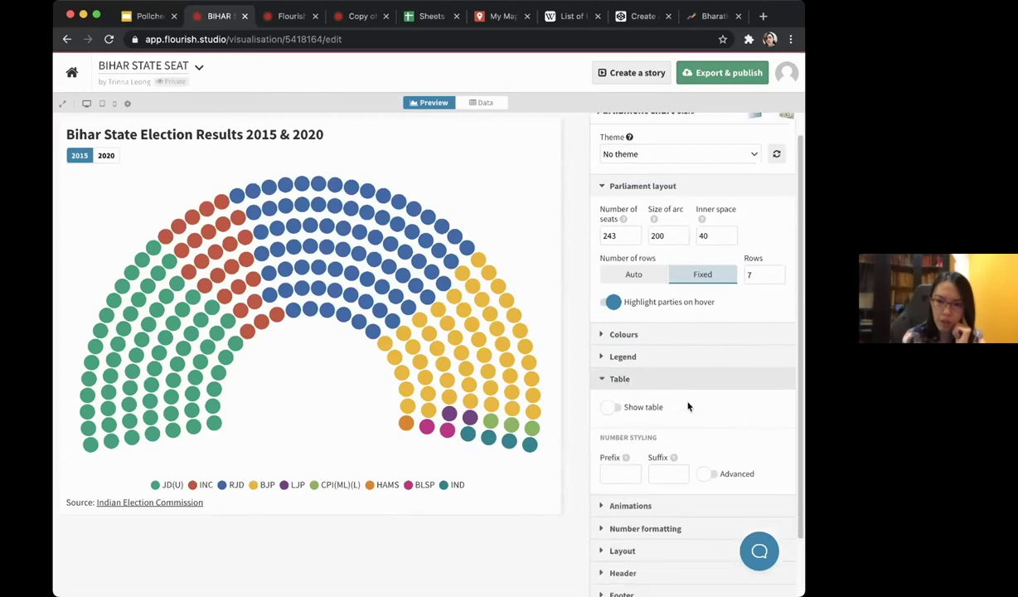
{"action": "left_click", "coordinate": [598, 381]}
{"action": "left_click", "coordinate": [602, 426]}
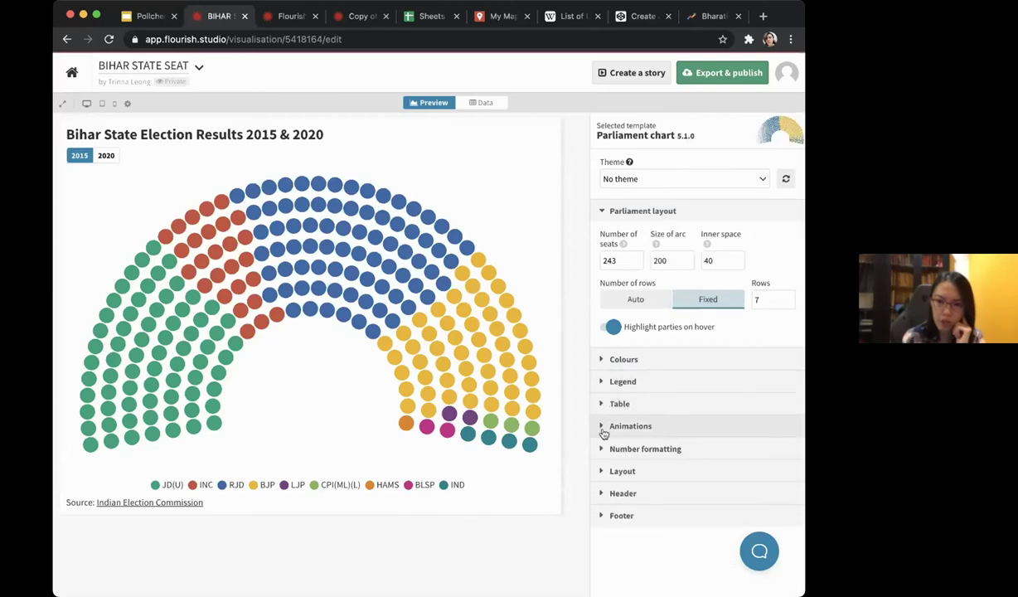
{"action": "scroll", "coordinate": [598, 369], "scroll_direction": "down", "scroll_amount": 2}
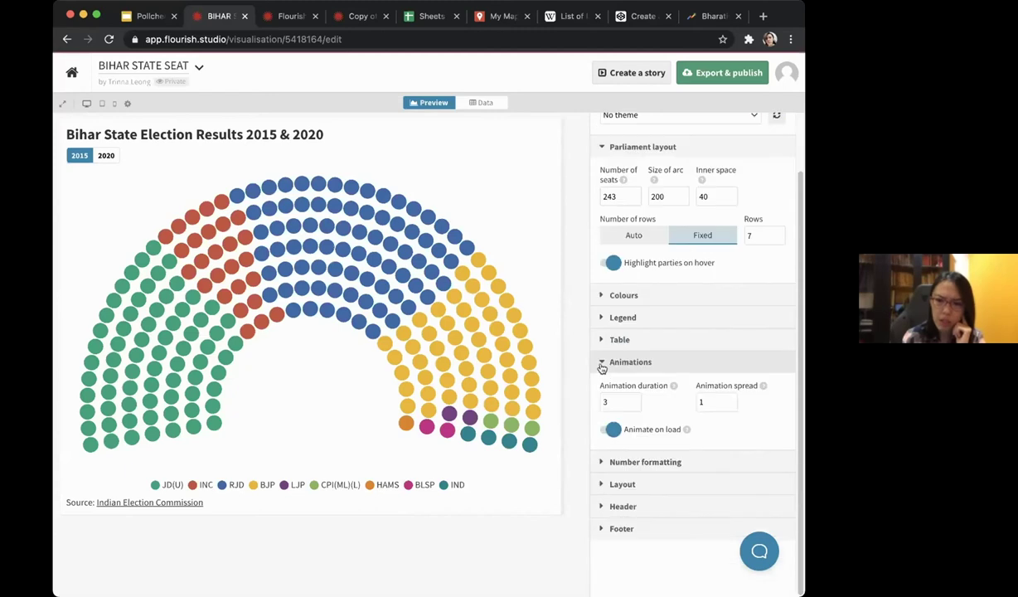
{"action": "left_click", "coordinate": [600, 363]}
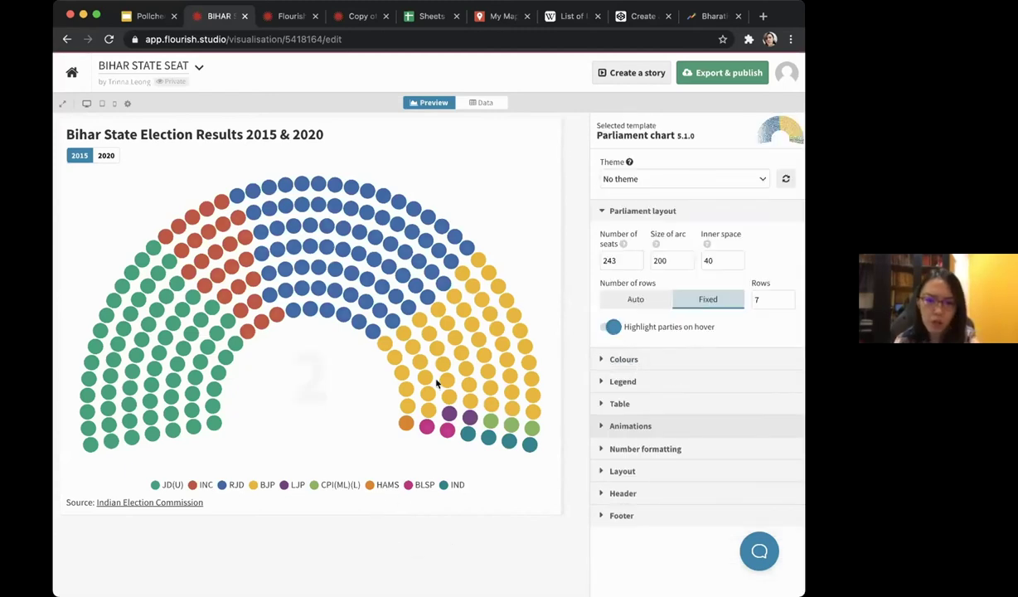
{"action": "mouse_move", "coordinate": [462, 374]}
{"action": "mouse_move", "coordinate": [199, 289]}
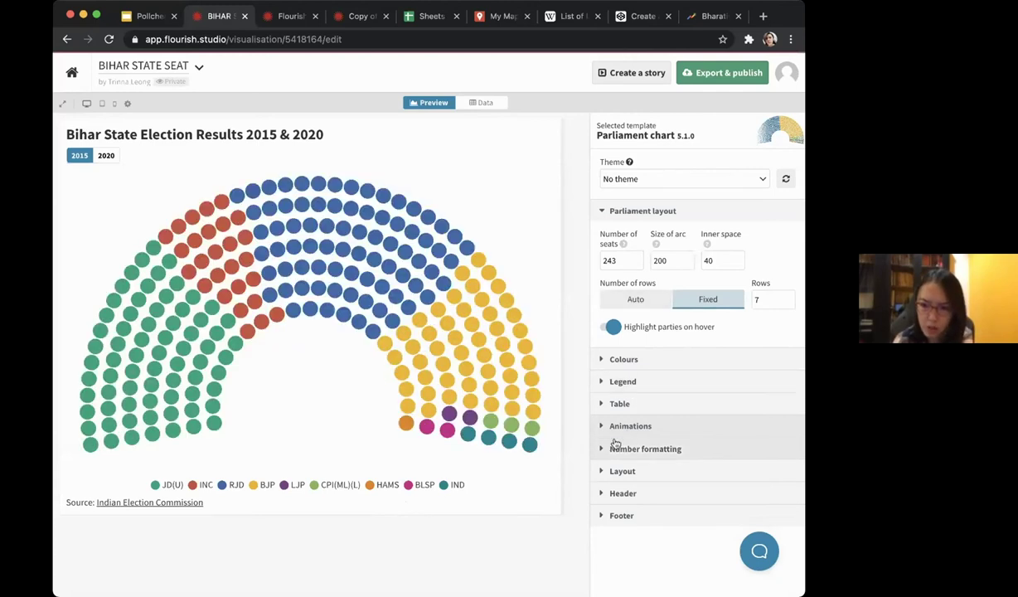
Examine the parliament chart's Layout settings, including background, layout order, margins and borders.
{"action": "left_click", "coordinate": [603, 472]}
{"action": "scroll", "coordinate": [677, 473], "scroll_direction": "down", "scroll_amount": 2}
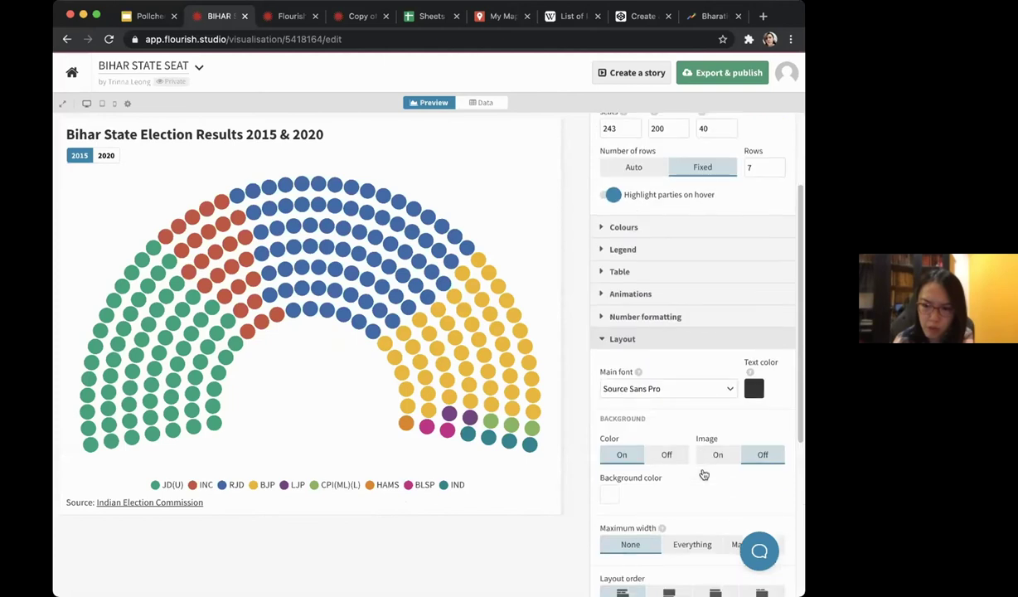
{"action": "scroll", "coordinate": [703, 473], "scroll_direction": "down", "scroll_amount": 5}
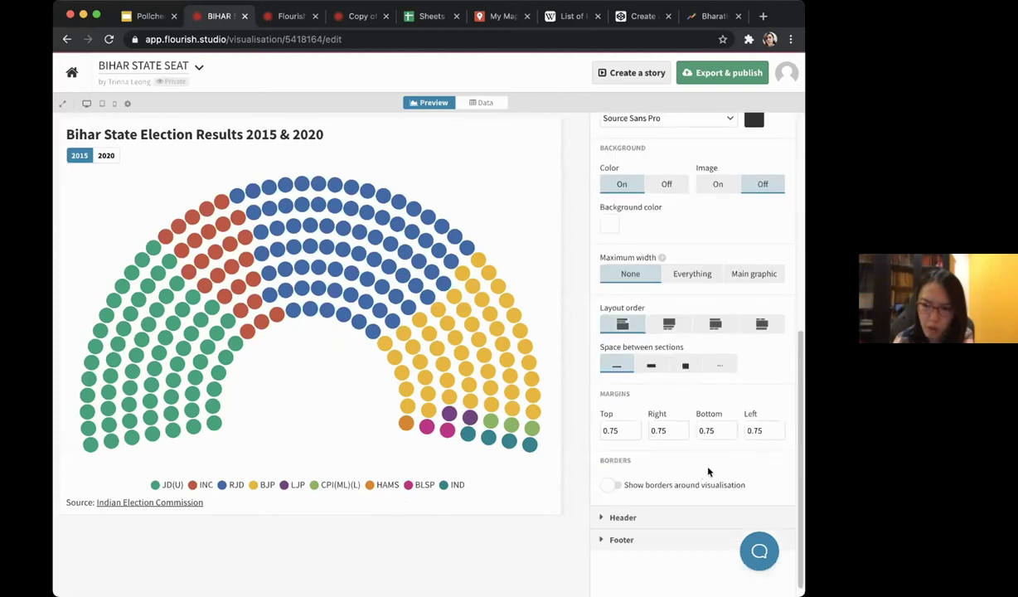
{"action": "scroll", "coordinate": [708, 471], "scroll_direction": "up", "scroll_amount": 7}
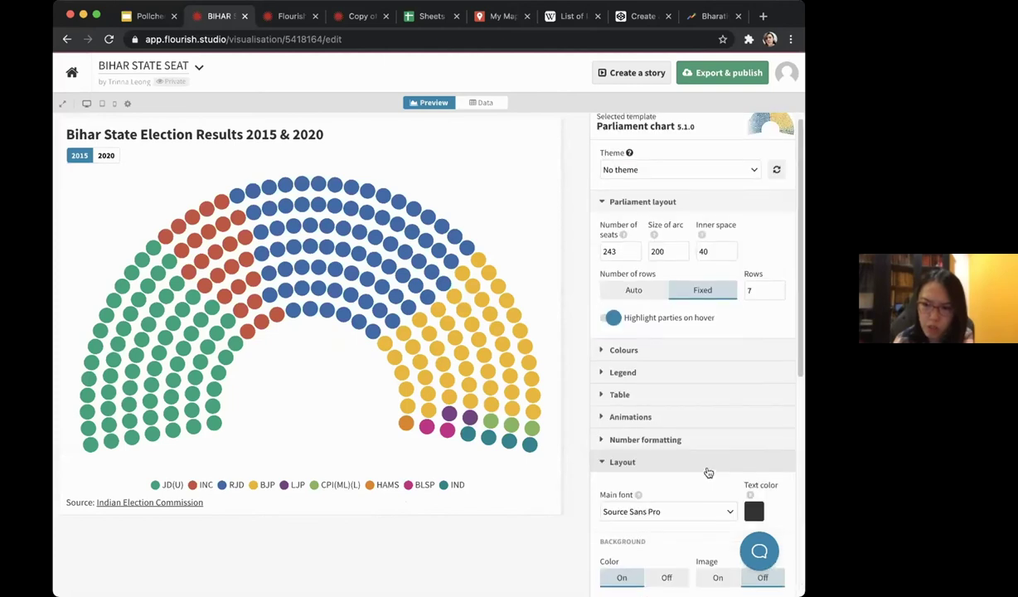
Show the table beneath the parliament chart, review the parties' seat changes, and hide the table again.
{"action": "left_click", "coordinate": [602, 404]}
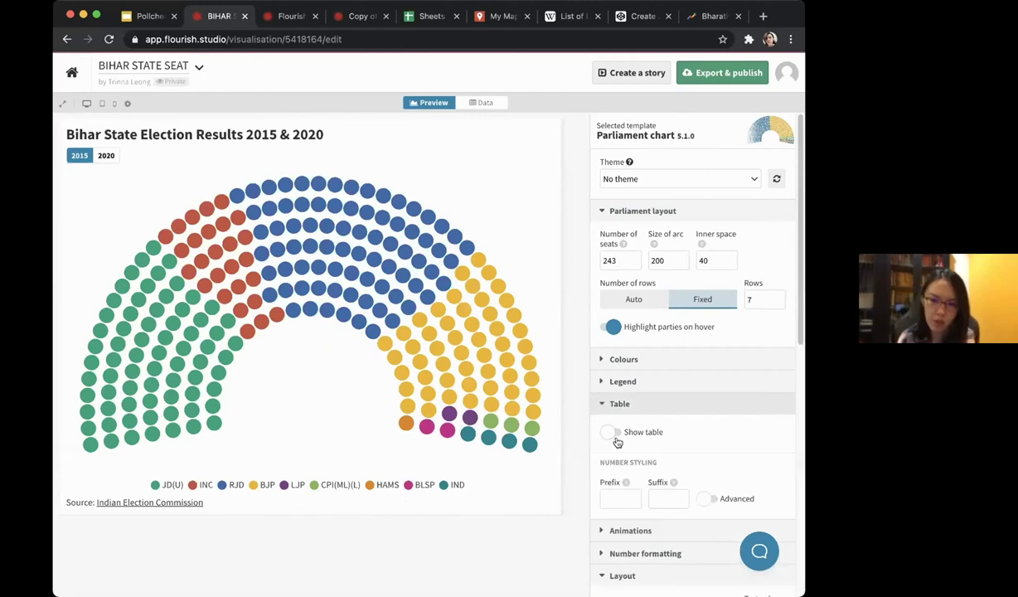
{"action": "left_click", "coordinate": [614, 437]}
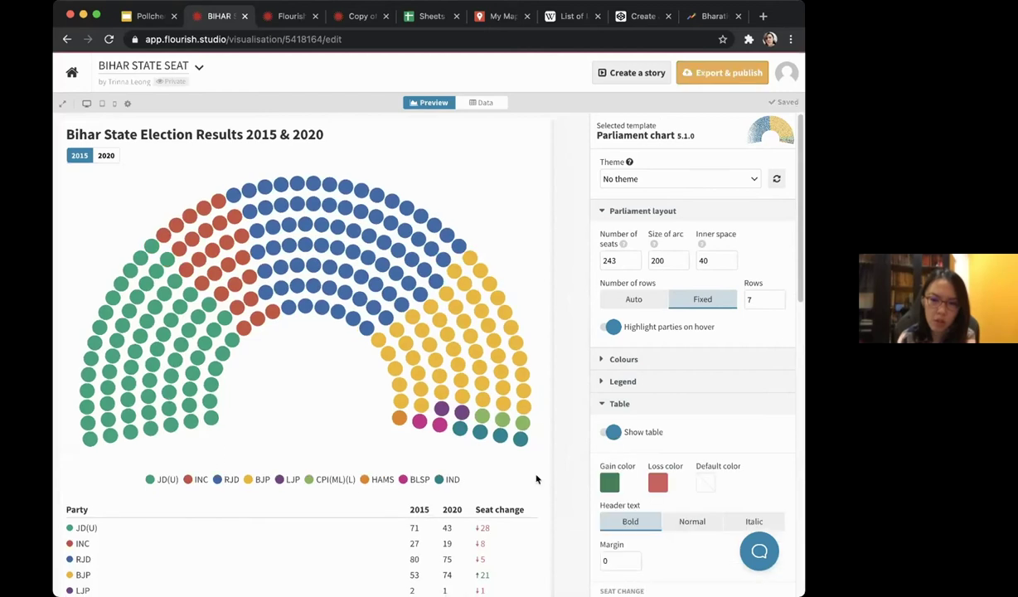
{"action": "scroll", "coordinate": [537, 478], "scroll_direction": "down", "scroll_amount": 3}
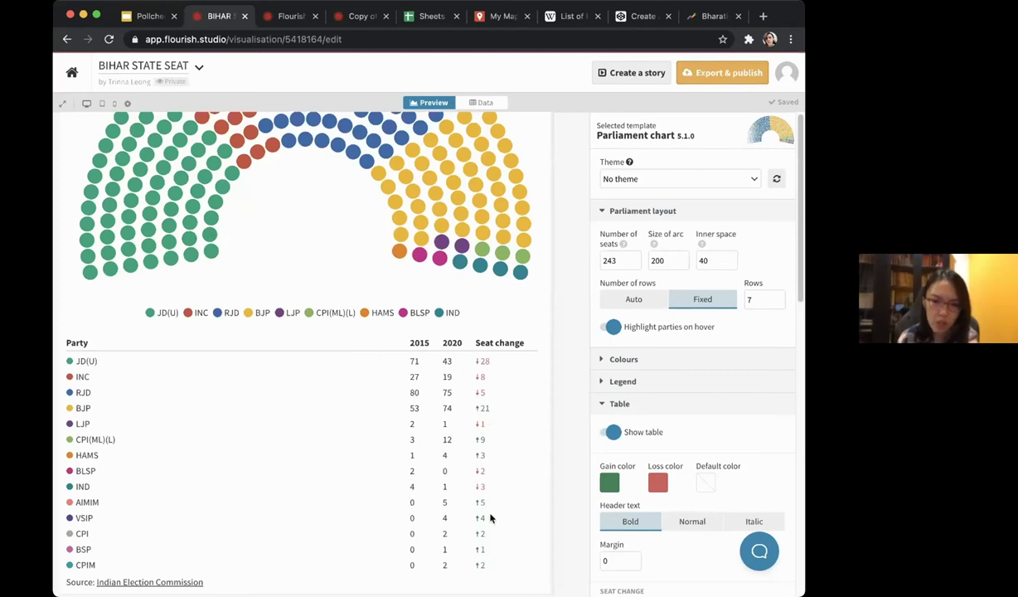
{"action": "left_click", "coordinate": [609, 432]}
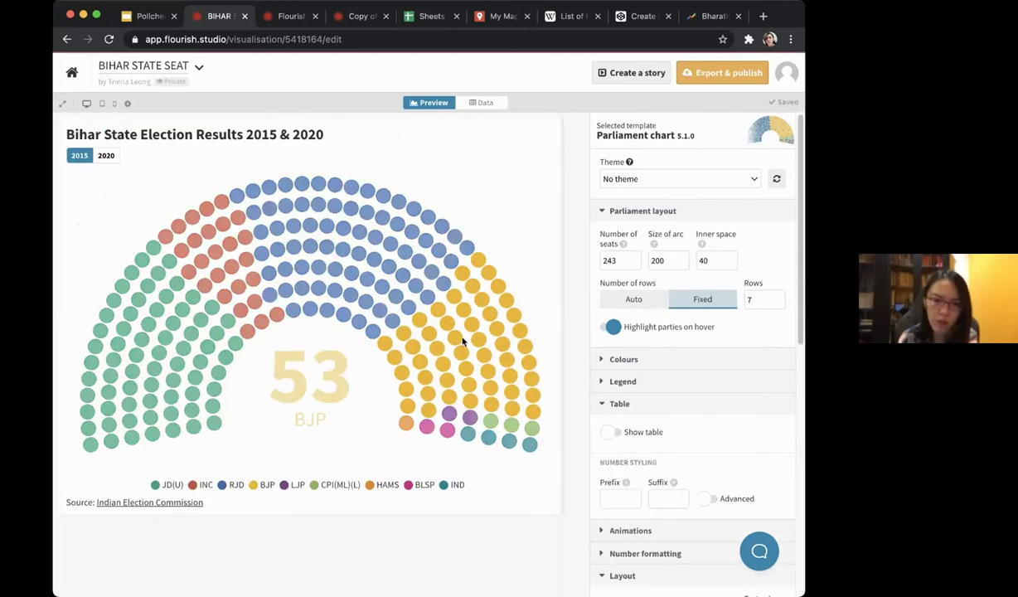
Display the 2020 results in the parliament chart and check the export and publish options without republishing.
{"action": "left_click", "coordinate": [106, 155]}
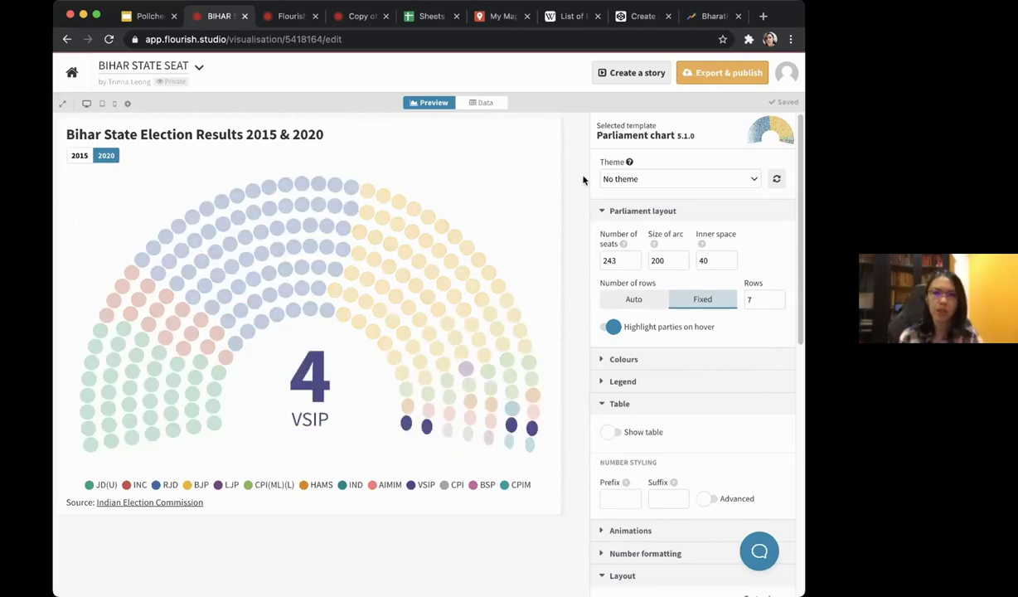
{"action": "left_click", "coordinate": [732, 74]}
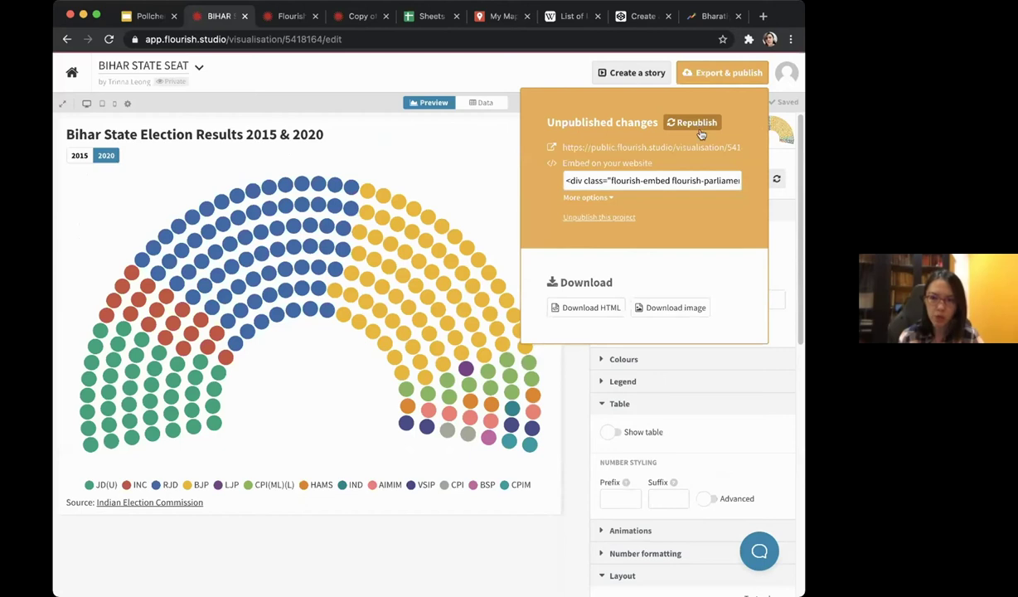
{"action": "left_click", "coordinate": [522, 75]}
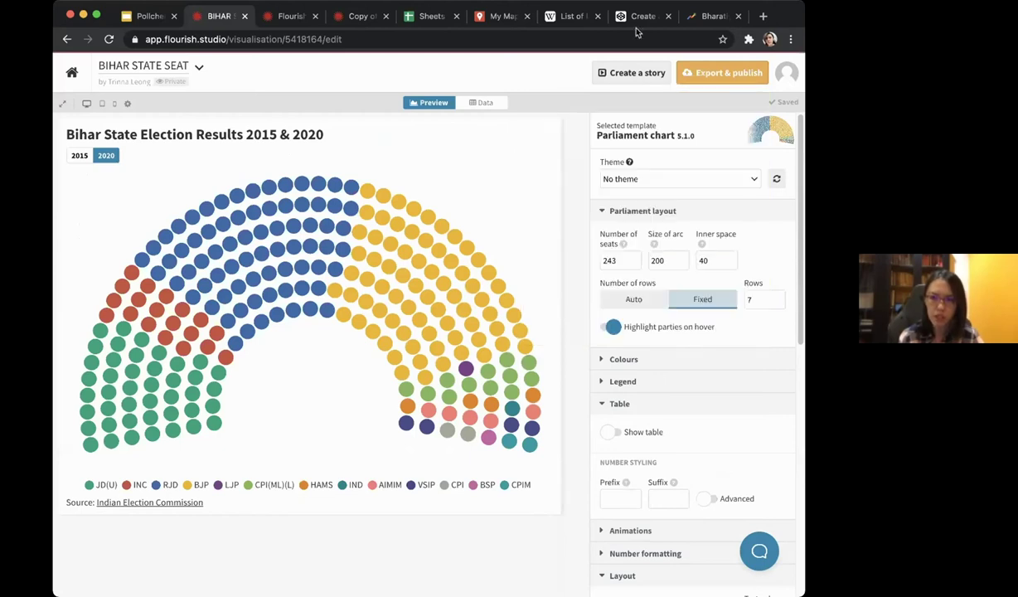
Check the presentation's Election results chart slide, and open the Election Results India Sample project in Flourish.
{"action": "left_click", "coordinate": [149, 15]}
{"action": "key", "text": "Right"}
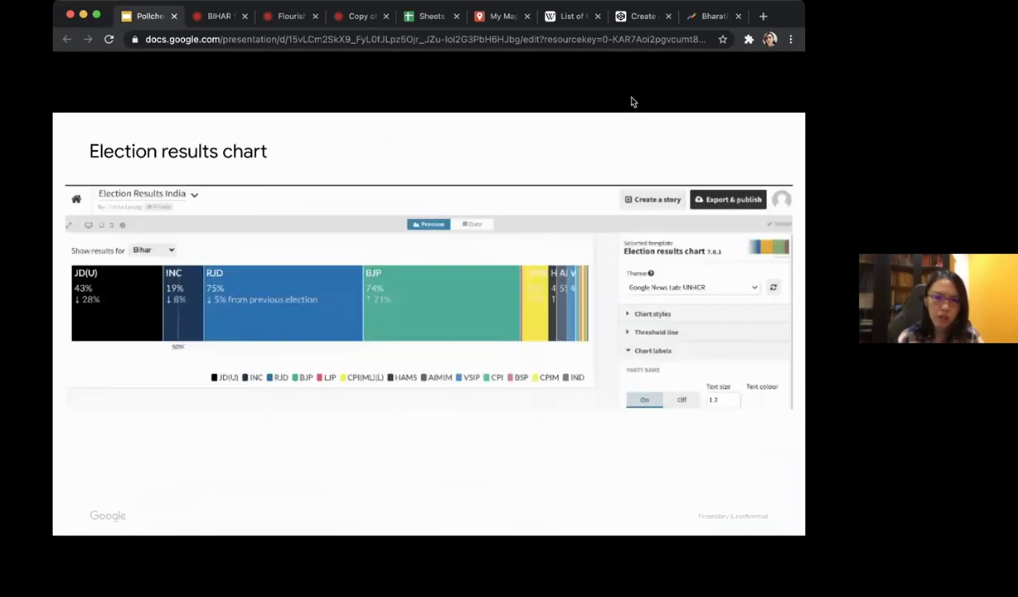
{"action": "left_click", "coordinate": [218, 14]}
{"action": "left_click", "coordinate": [73, 72]}
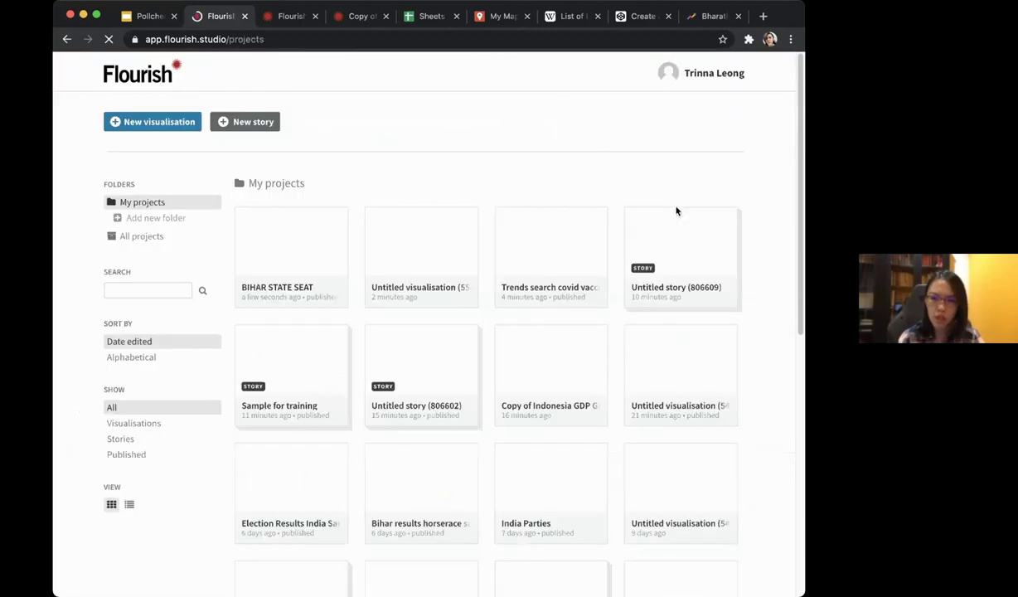
{"action": "left_click", "coordinate": [315, 447]}
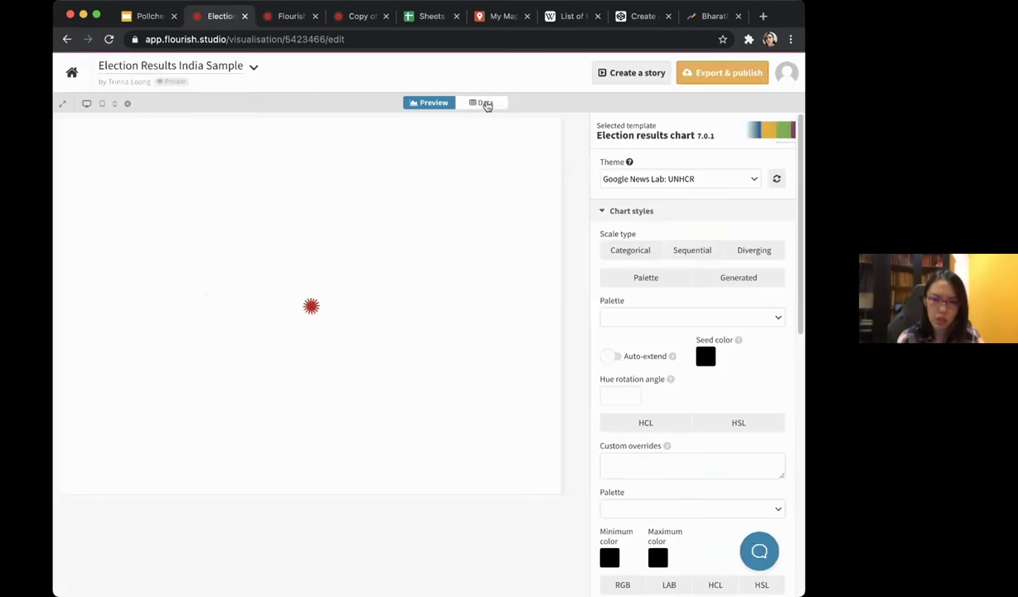
Examine the election chart's current data sheet, going down the Region name column through Bihar, Delhi and the empty rows.
{"action": "left_click", "coordinate": [485, 104]}
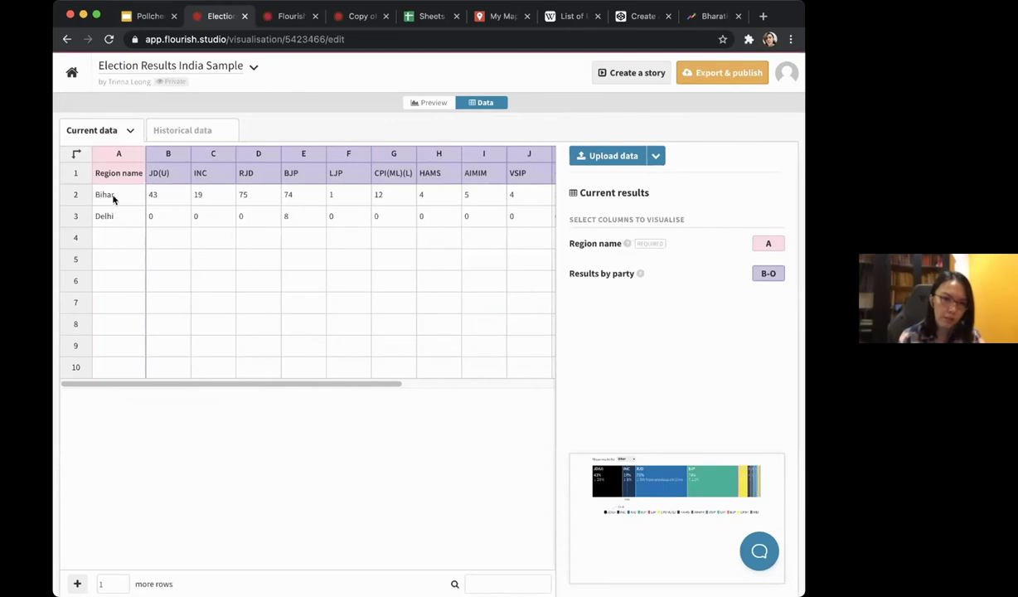
{"action": "left_click", "coordinate": [113, 194]}
{"action": "left_click", "coordinate": [116, 218]}
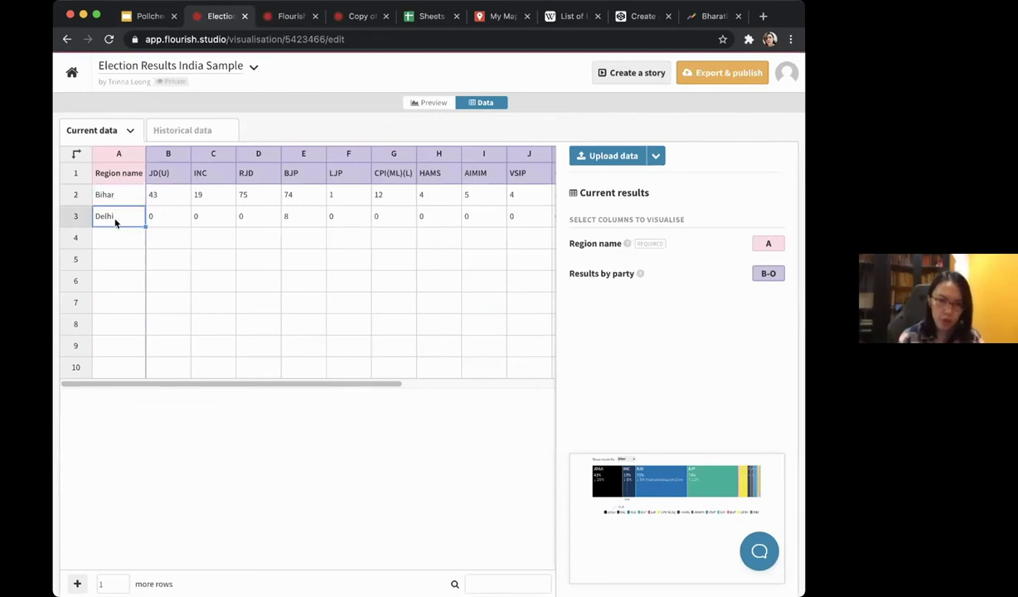
{"action": "left_click", "coordinate": [116, 238]}
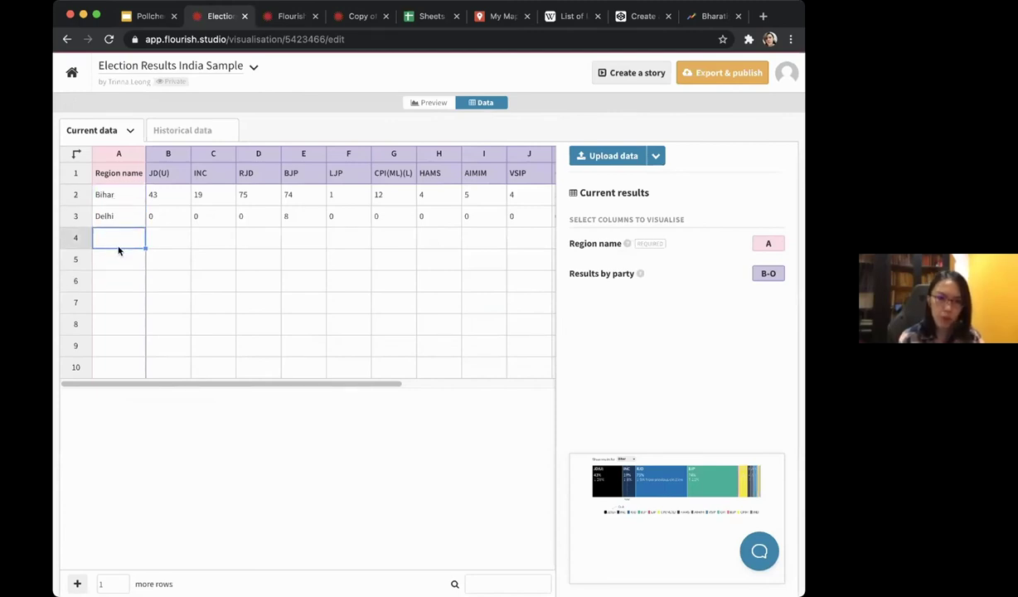
{"action": "left_click", "coordinate": [125, 263]}
{"action": "left_click", "coordinate": [124, 283]}
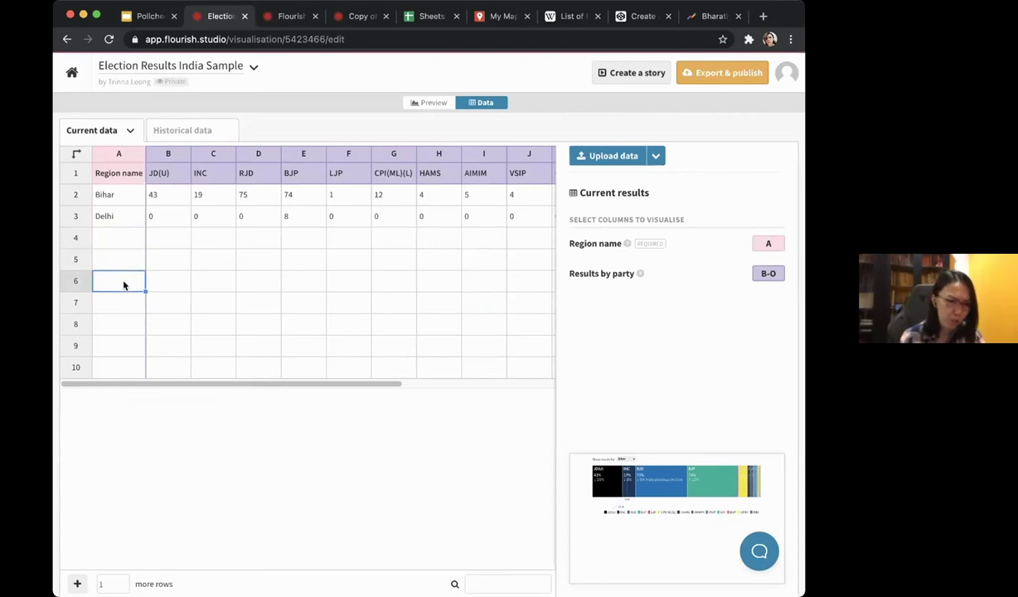
{"action": "left_click", "coordinate": [123, 306]}
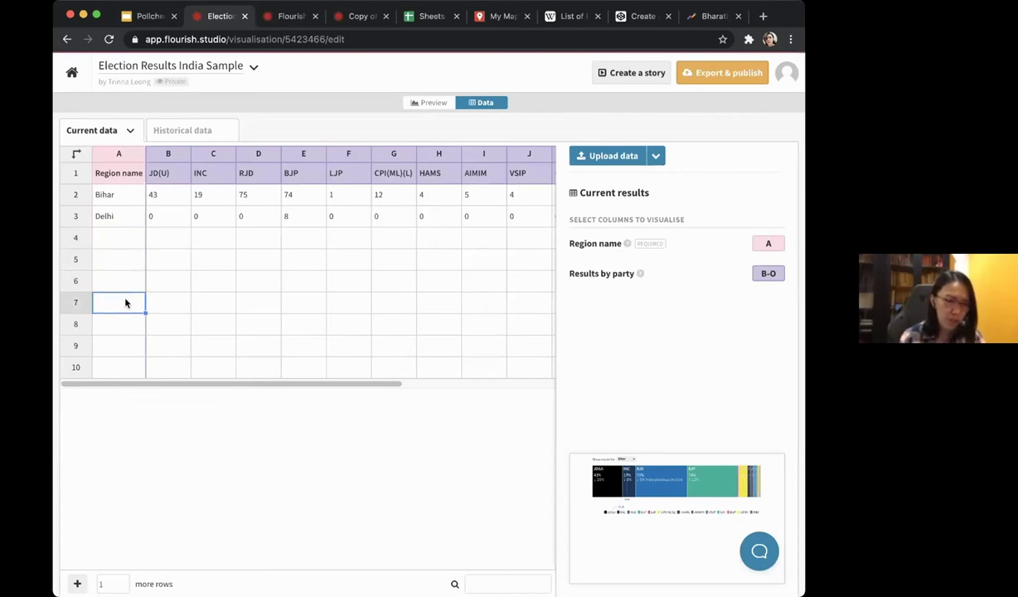
Examine the empty region rows and Bihar's JD(U) and INC results in the current data sheet.
{"action": "left_click", "coordinate": [126, 284]}
{"action": "left_click", "coordinate": [133, 265]}
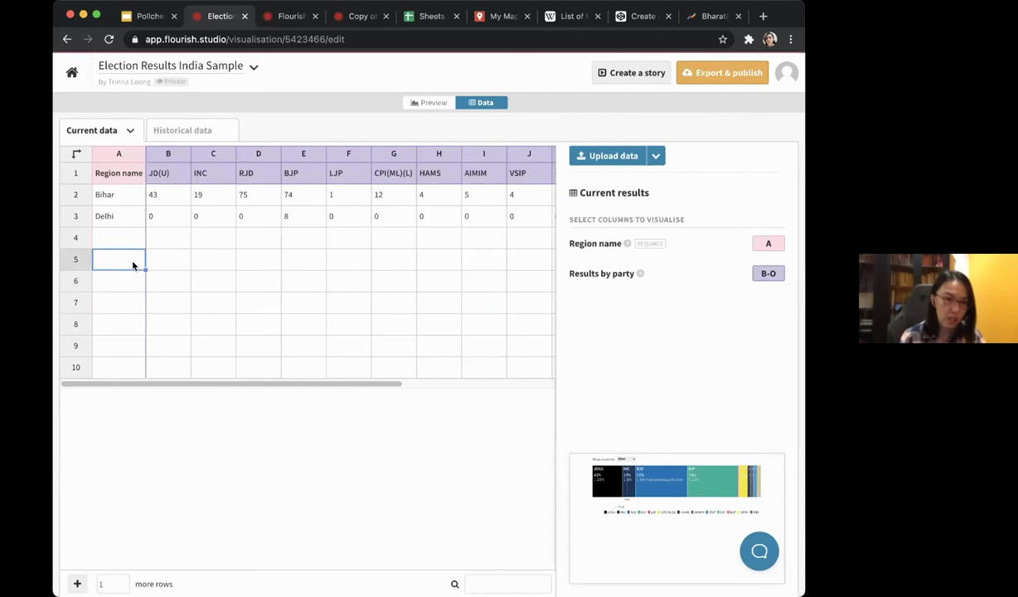
{"action": "left_click", "coordinate": [131, 241]}
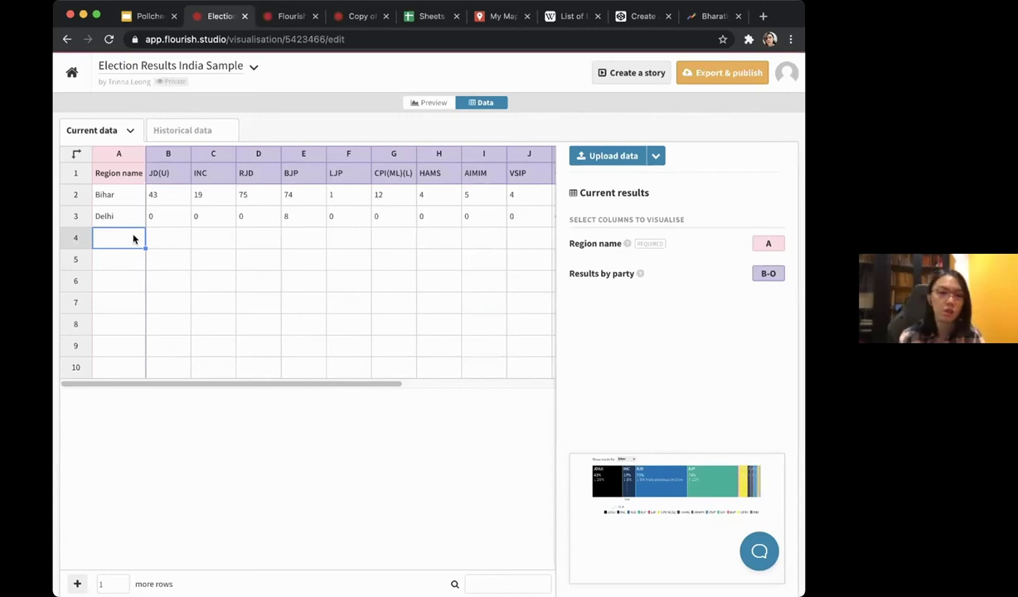
{"action": "left_click", "coordinate": [163, 199]}
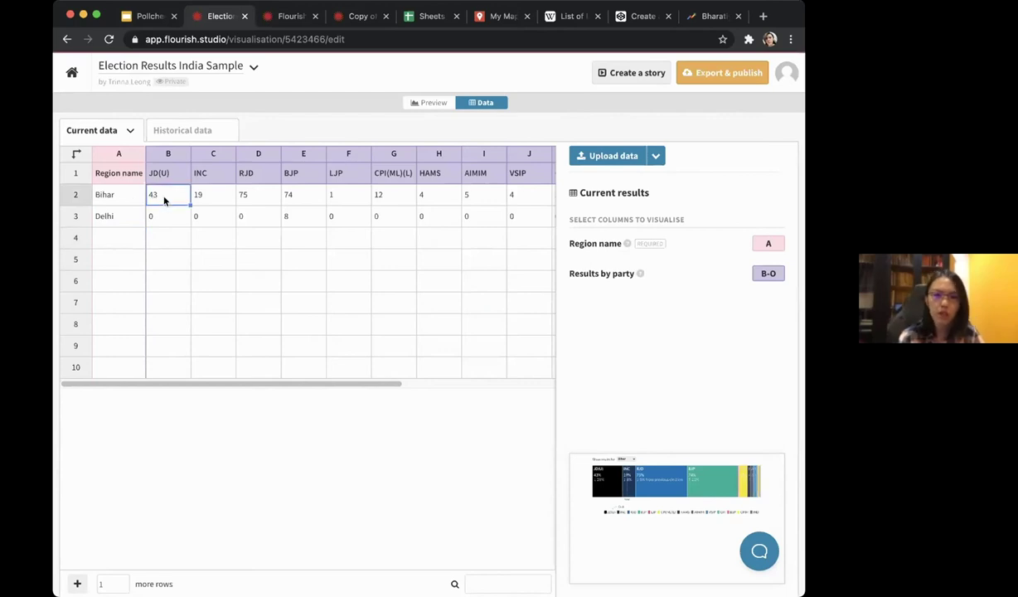
{"action": "left_click", "coordinate": [104, 198]}
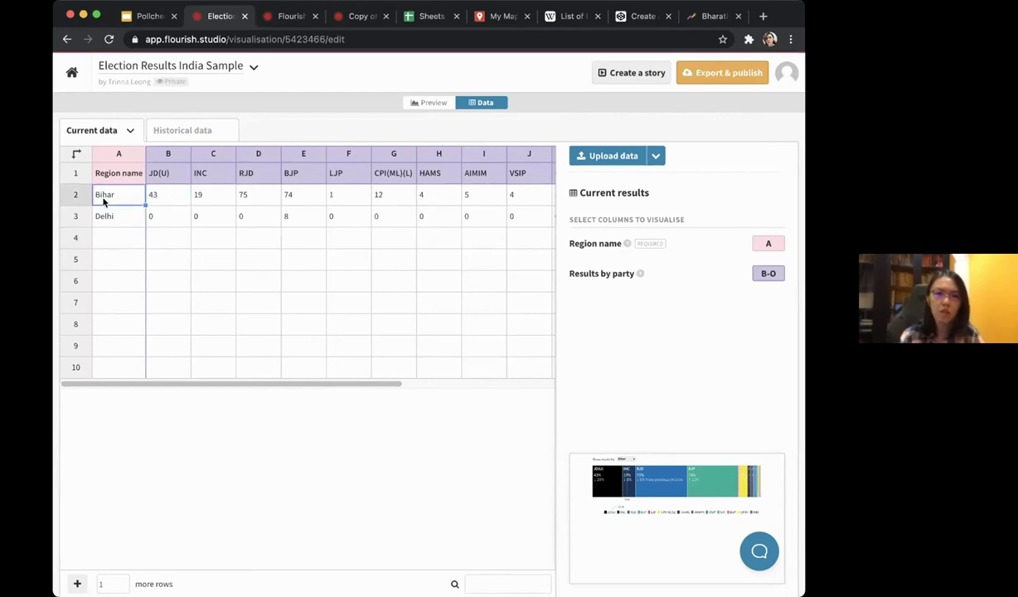
{"action": "left_click", "coordinate": [170, 200]}
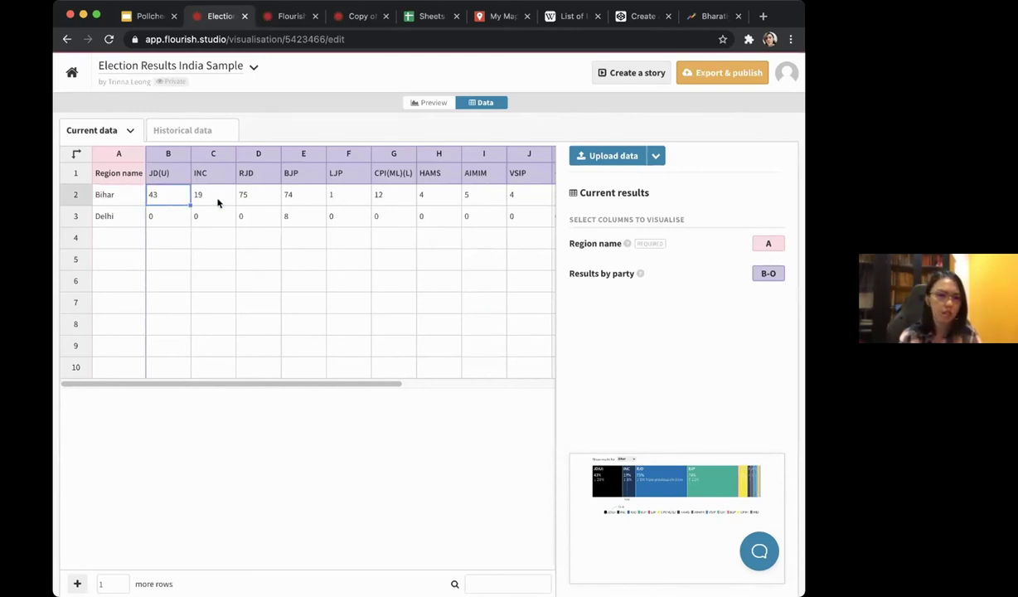
{"action": "left_click", "coordinate": [217, 200]}
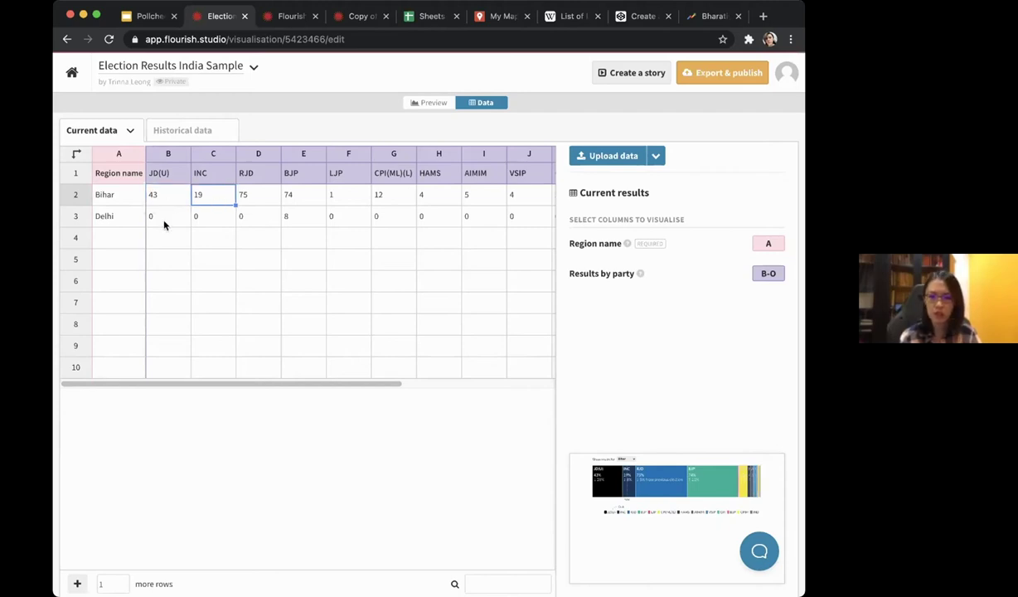
Examine Delhi's results for JD(U), INC and RJD in the current data sheet.
{"action": "left_click", "coordinate": [164, 222]}
{"action": "left_click", "coordinate": [203, 220]}
{"action": "left_click", "coordinate": [243, 218]}
{"action": "left_click", "coordinate": [189, 220]}
{"action": "left_click", "coordinate": [158, 220]}
{"action": "left_click", "coordinate": [214, 223]}
{"action": "left_click", "coordinate": [259, 225]}
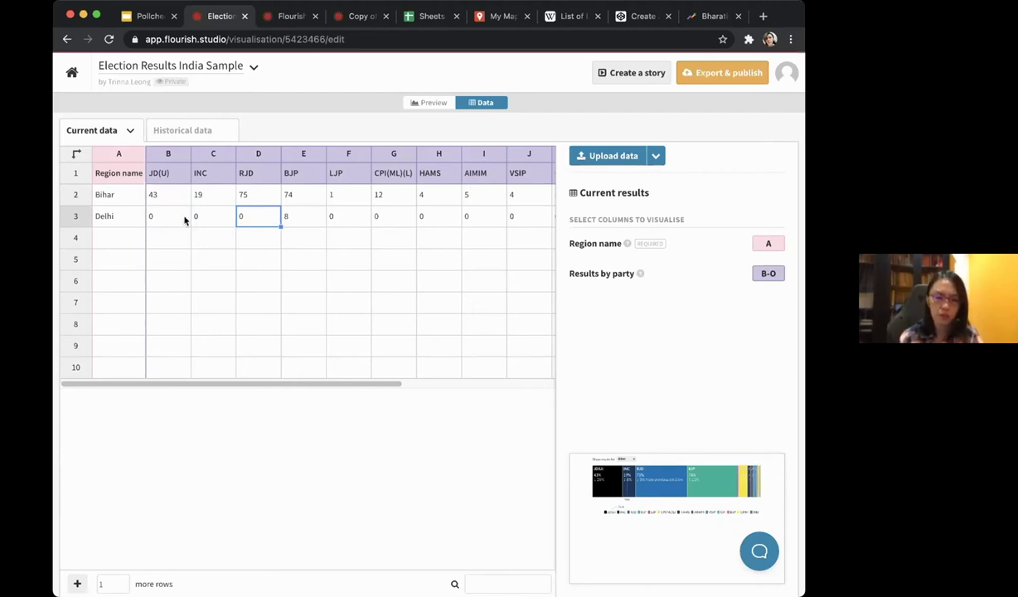
Preview the election results chart and show its results for Delhi.
{"action": "left_click", "coordinate": [428, 105]}
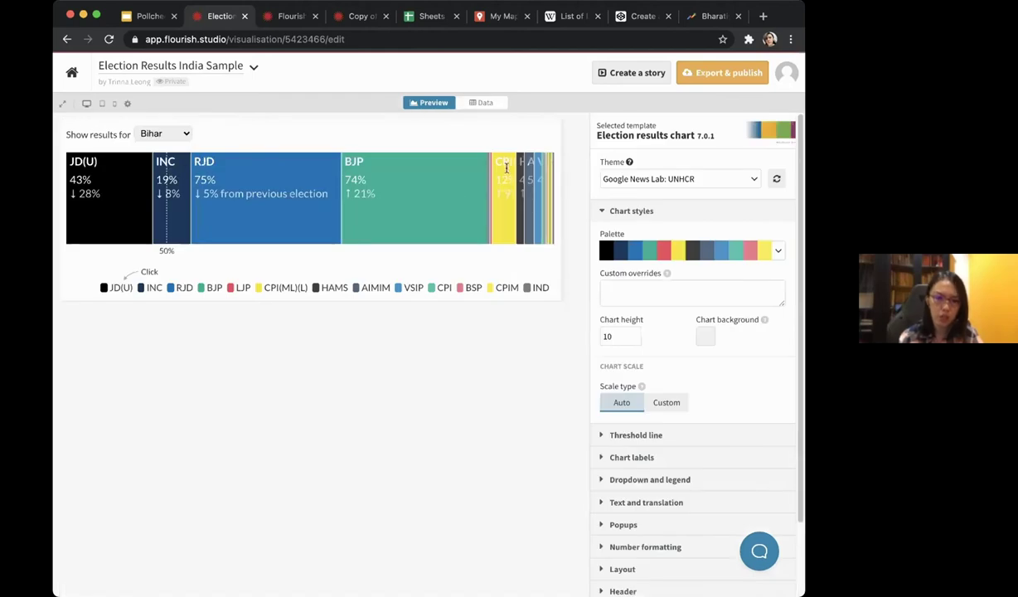
{"action": "left_click", "coordinate": [176, 135]}
{"action": "left_click", "coordinate": [164, 148]}
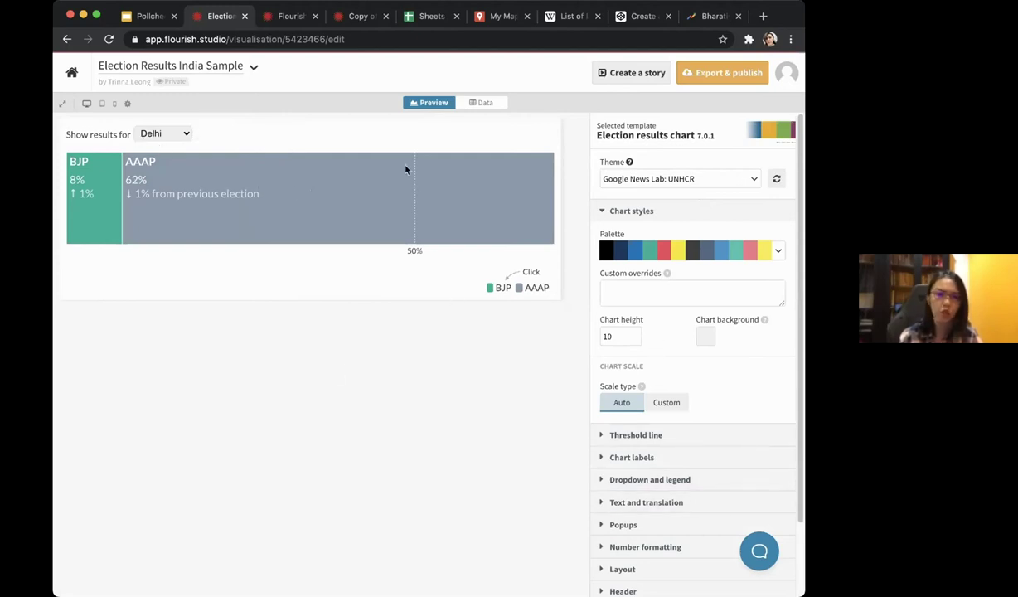
Switch to the presentation and go through the Cards slide and on to the 4/Personalize slide about maps.
{"action": "left_click", "coordinate": [145, 17]}
{"action": "key", "text": "Right"}
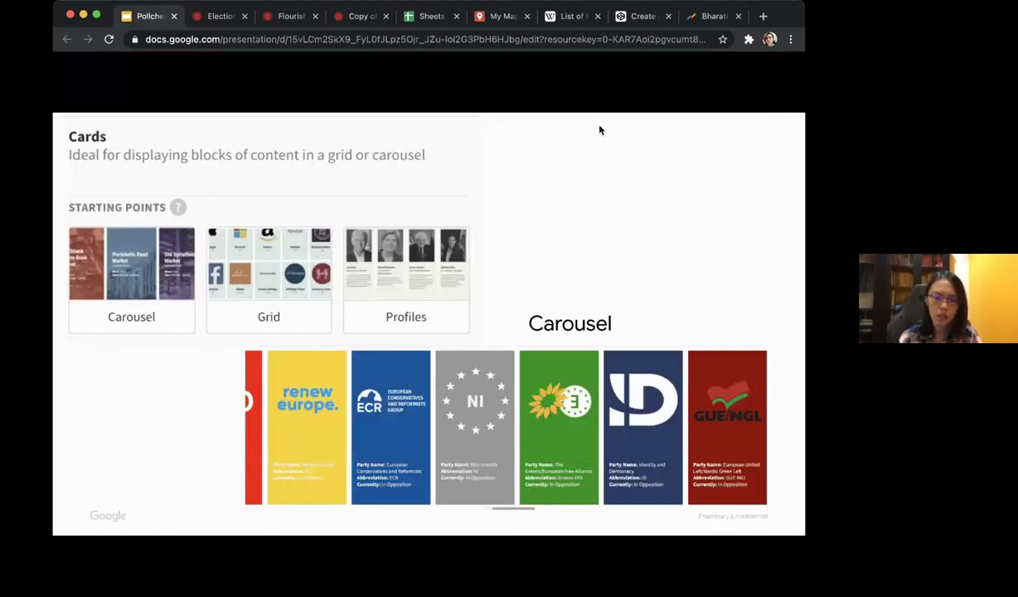
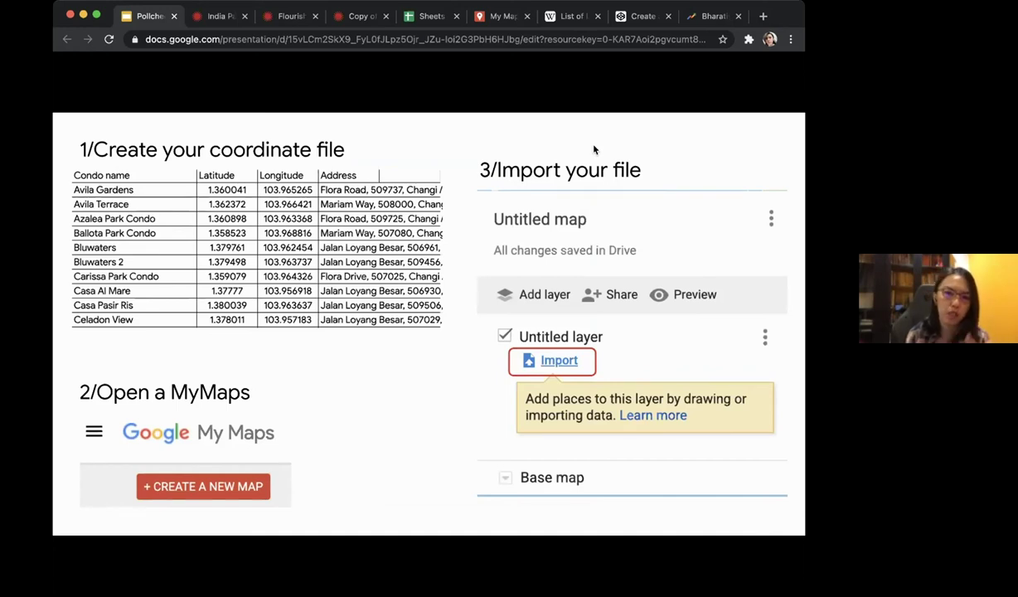
{"action": "key", "text": "Right"}
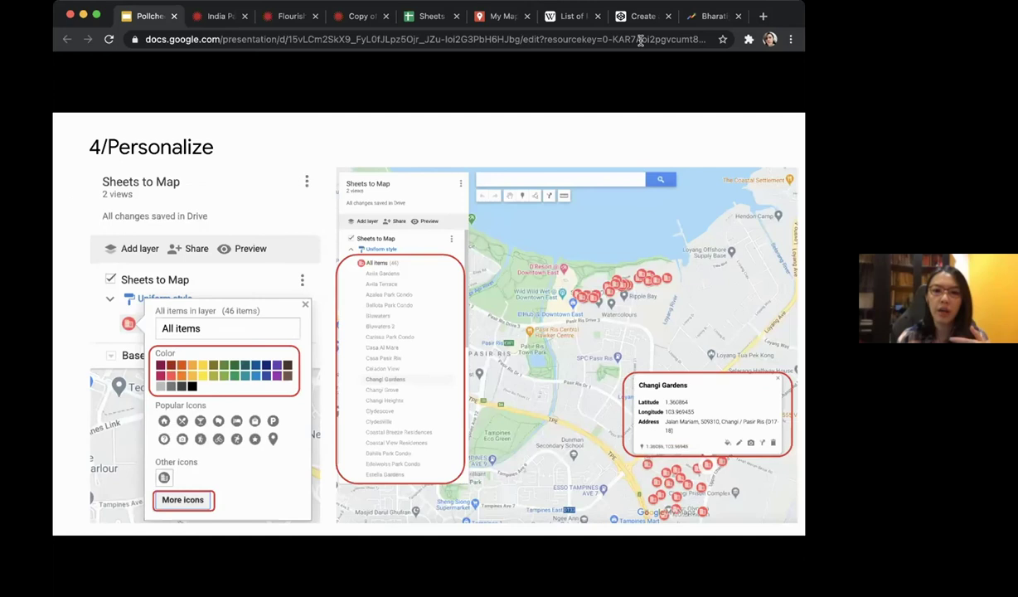
Switch to the Google My Maps home page and point out its web address, clearing the address bar.
{"action": "left_click", "coordinate": [498, 17]}
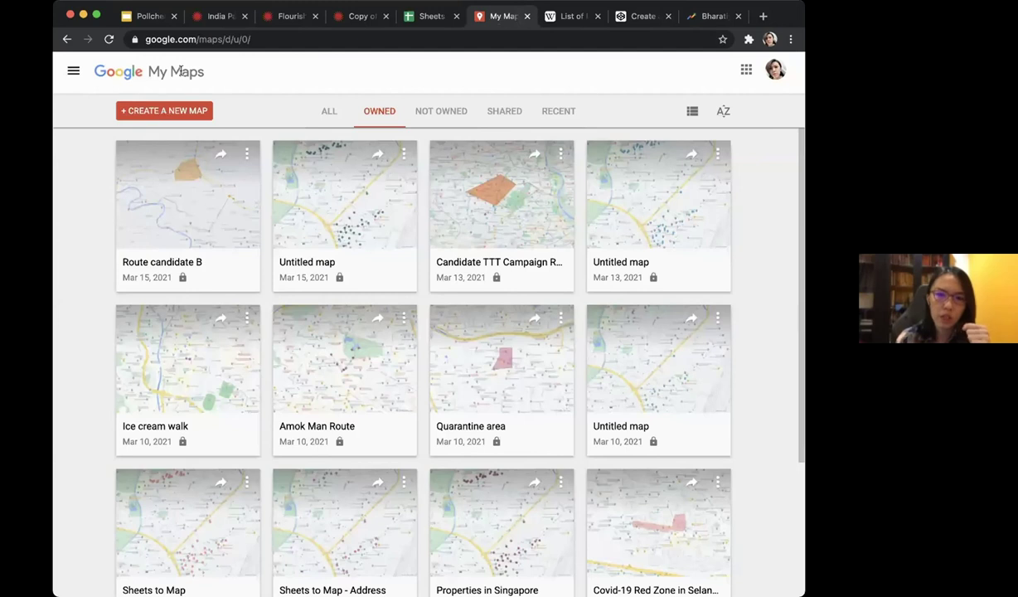
{"action": "left_click", "coordinate": [203, 38]}
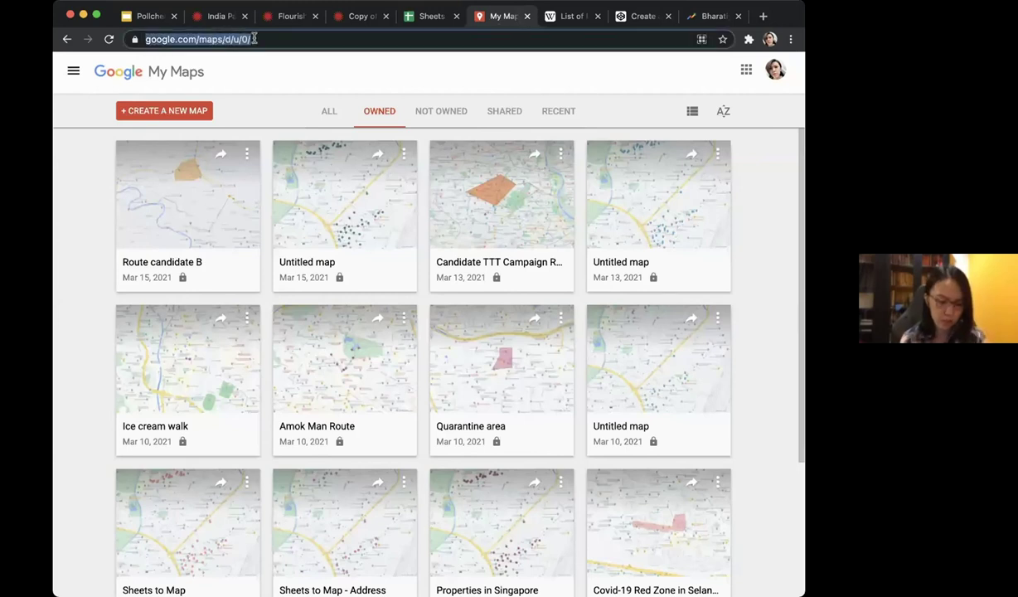
{"action": "type", "text": "g"}
{"action": "key", "text": "BackSpace"}
{"action": "key", "text": "BackSpace"}
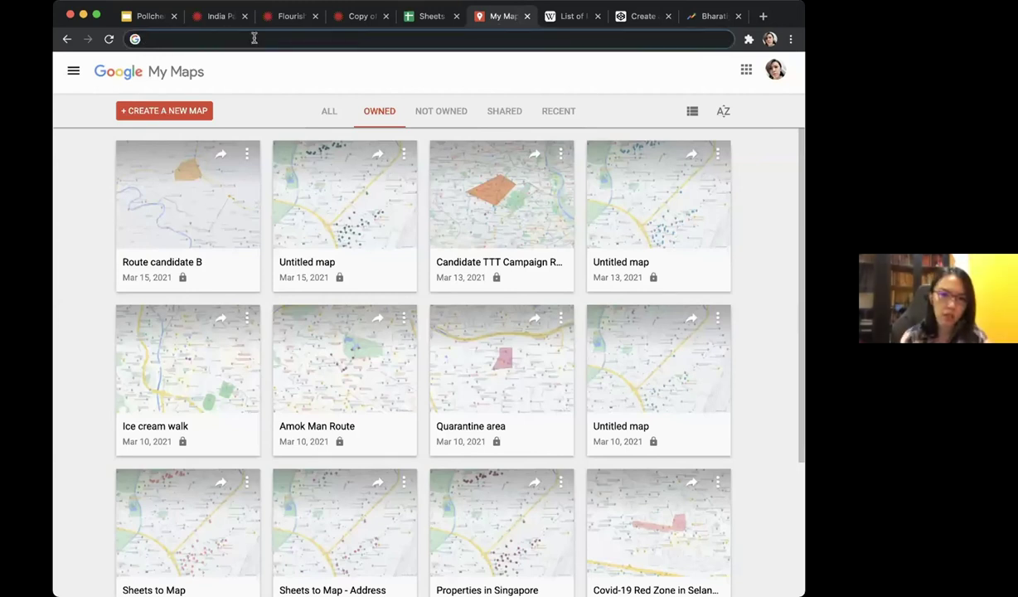
Return to the presentation and go back to the slide on creating a coordinate file and importing it.
{"action": "left_click", "coordinate": [149, 18]}
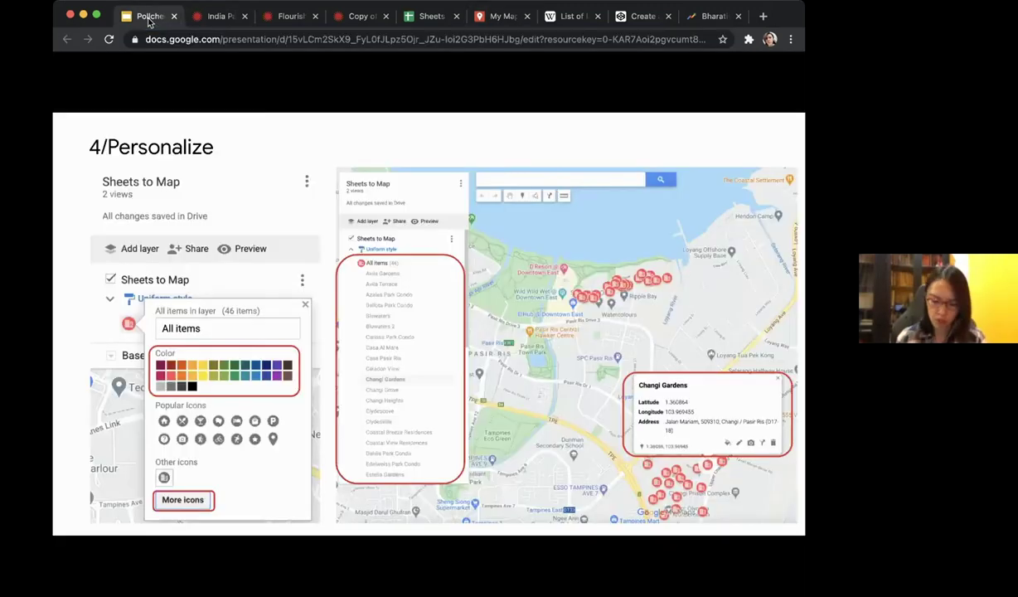
{"action": "key", "text": "Left"}
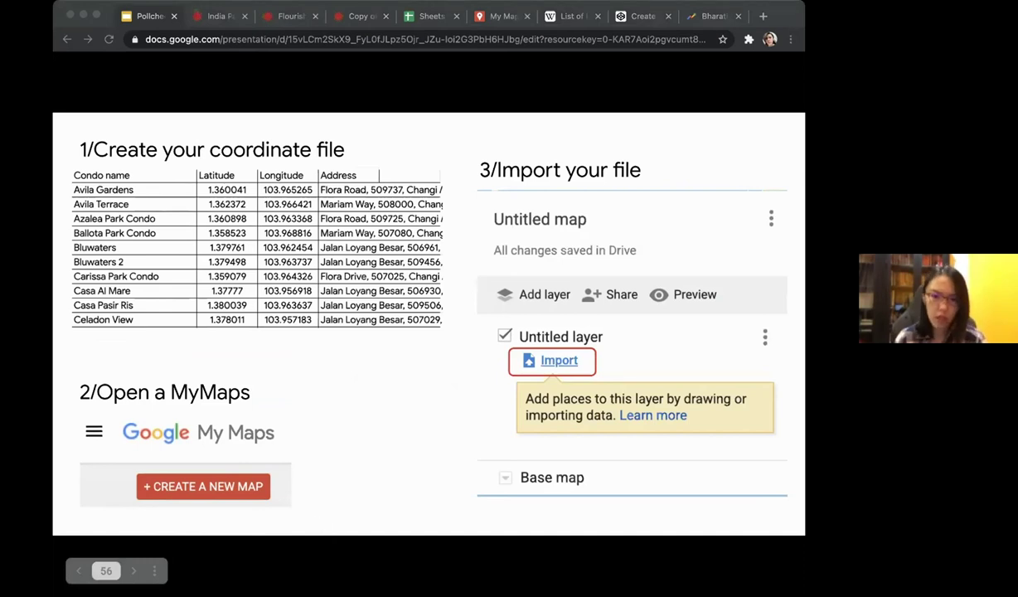
{"action": "left_click", "coordinate": [543, 91]}
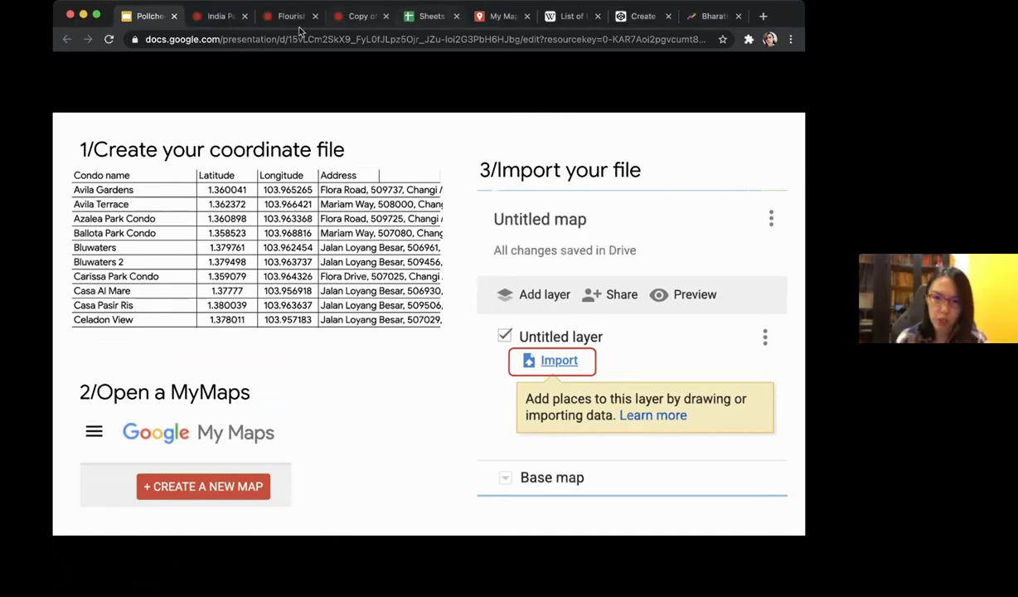
Create a new map in Google My Maps with the title Real estate data and the description ABCDE.
{"action": "left_click", "coordinate": [481, 20]}
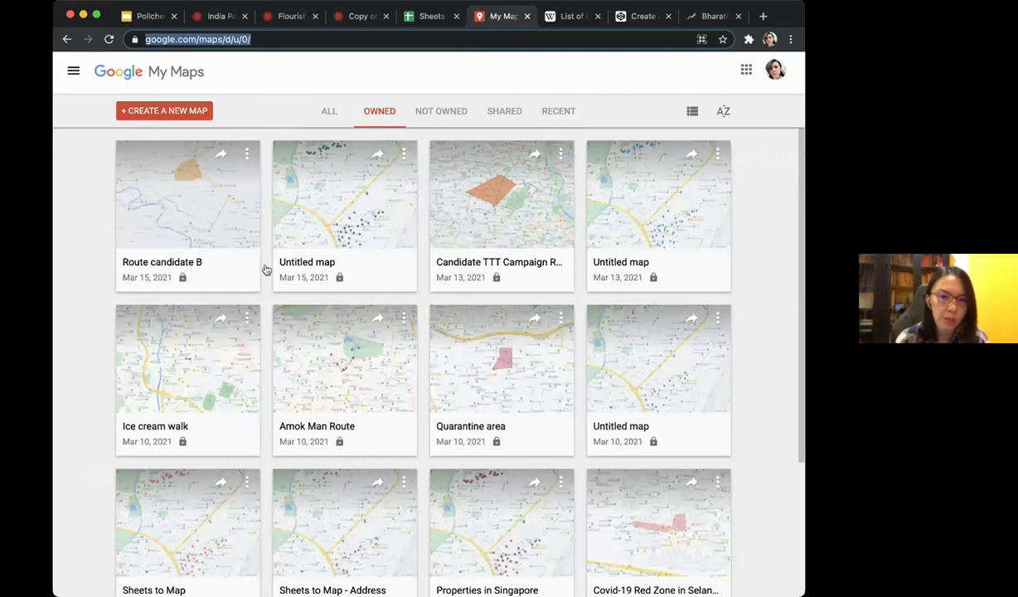
{"action": "left_click", "coordinate": [168, 113]}
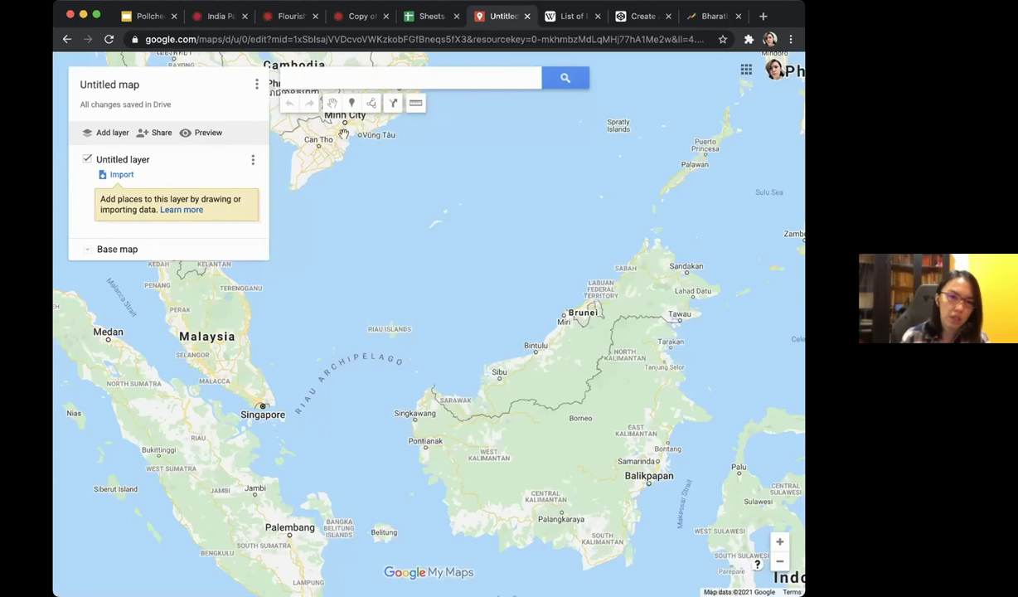
{"action": "left_click", "coordinate": [125, 84]}
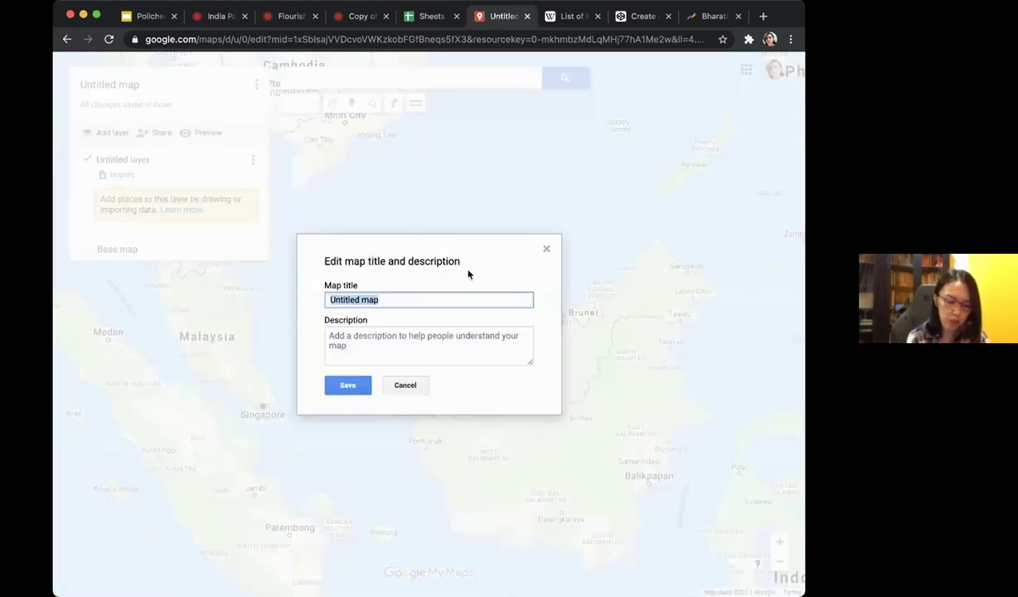
{"action": "type", "text": "Real estate "}
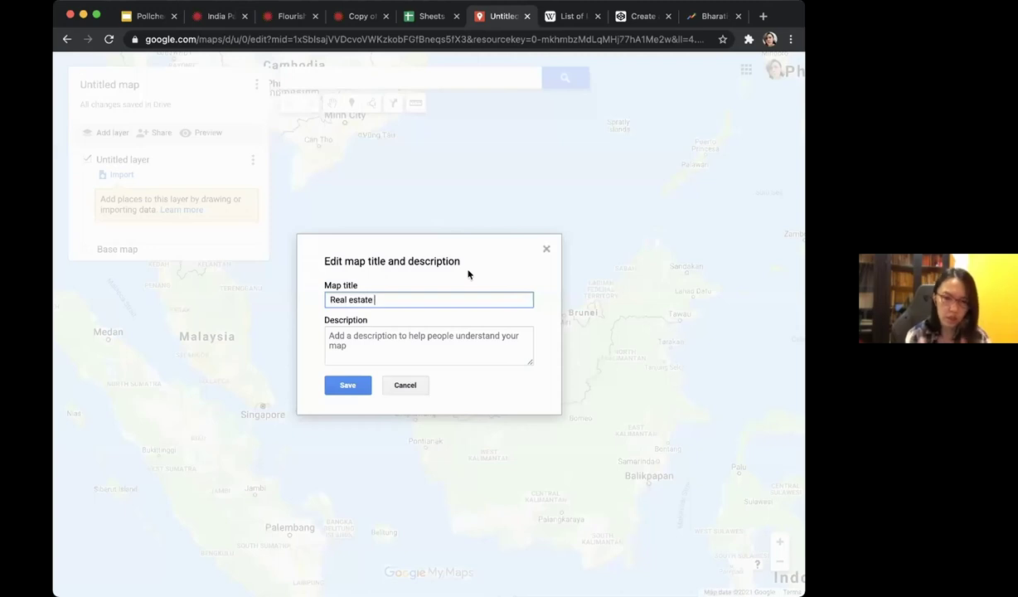
{"action": "type", "text": "data"}
{"action": "left_click", "coordinate": [432, 346]}
{"action": "type", "text": "ABCDE"}
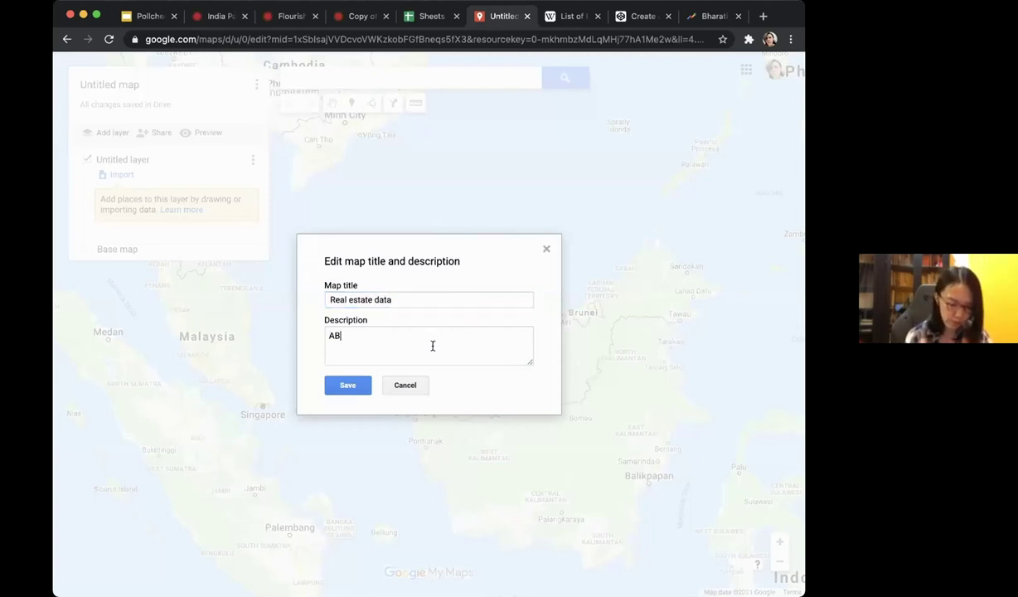
{"action": "left_click", "coordinate": [344, 394]}
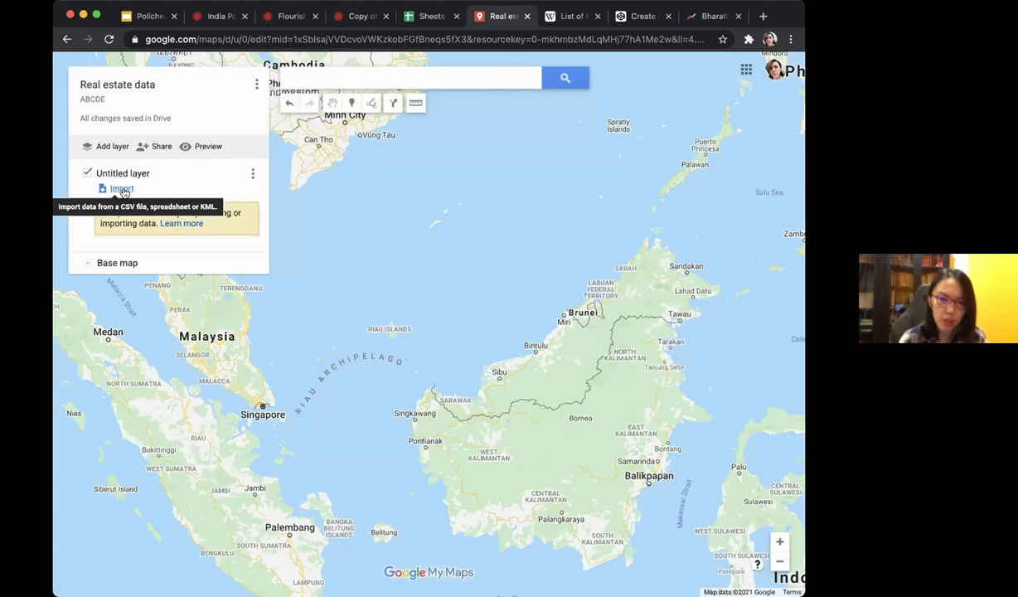
Import the Sheets to Map spreadsheet from My Drive into the map's untitled layer.
{"action": "left_click", "coordinate": [121, 189]}
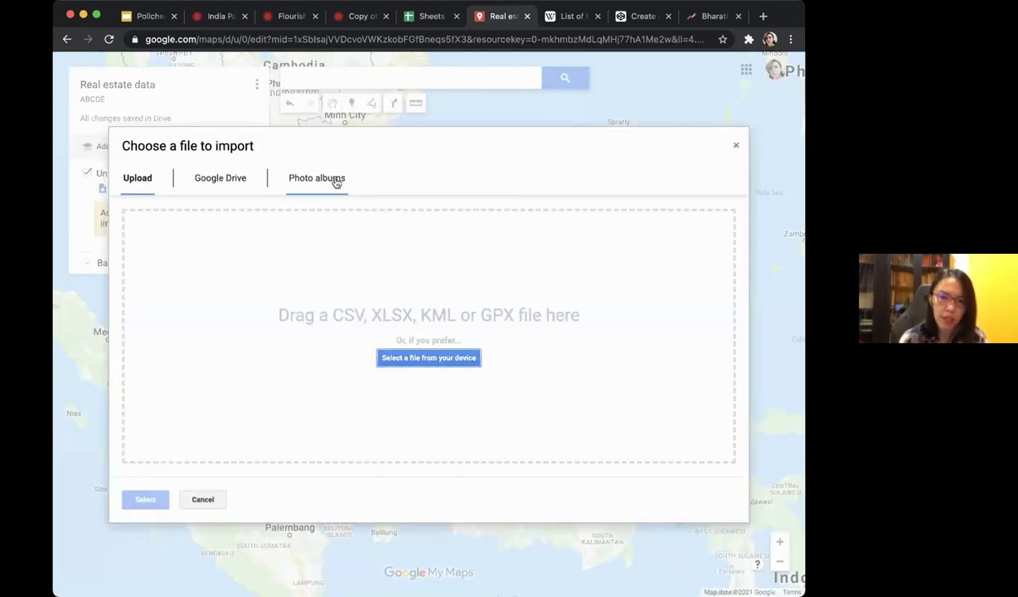
{"action": "left_click", "coordinate": [220, 181]}
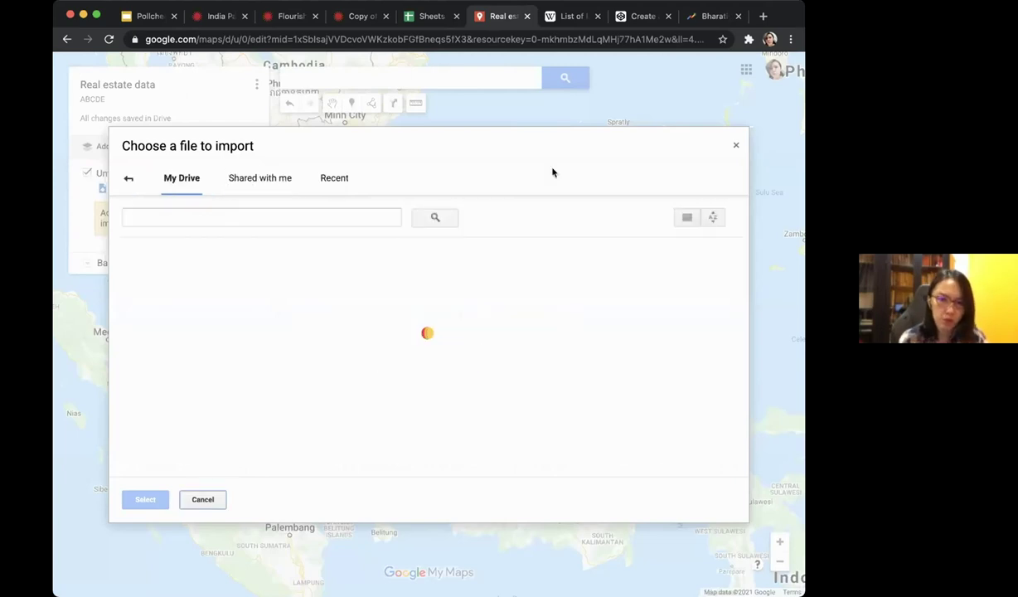
{"action": "scroll", "coordinate": [531, 370], "scroll_direction": "down", "scroll_amount": 3}
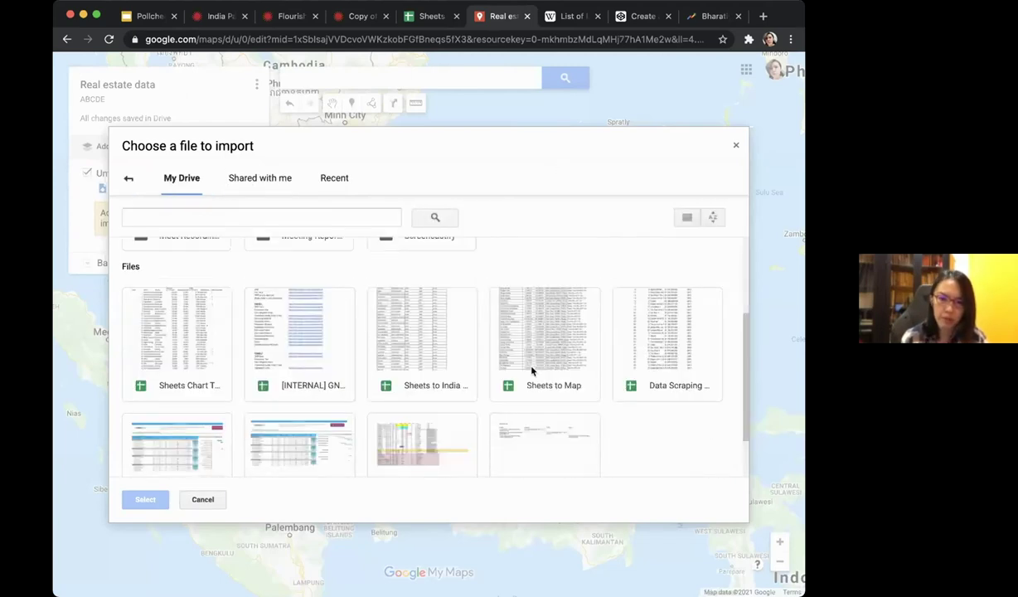
{"action": "scroll", "coordinate": [531, 369], "scroll_direction": "down", "scroll_amount": 1}
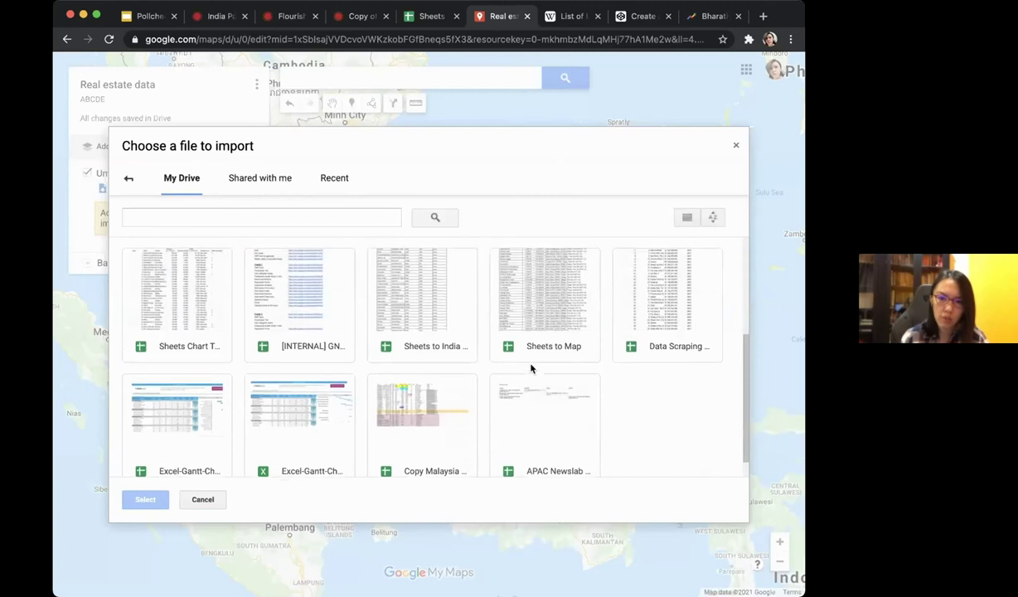
{"action": "scroll", "coordinate": [531, 368], "scroll_direction": "up", "scroll_amount": 1}
{"action": "left_click", "coordinate": [549, 323]}
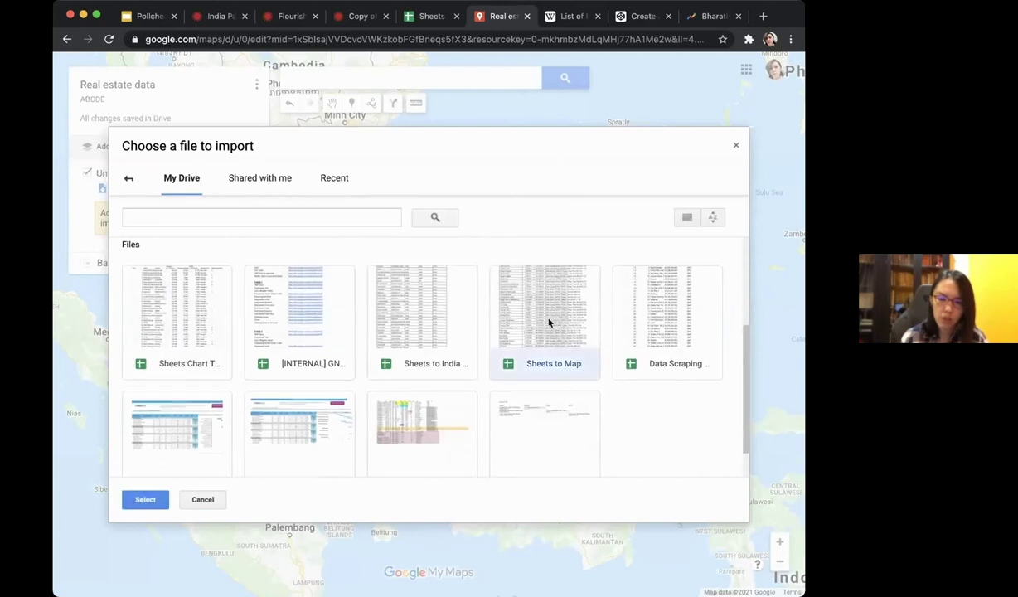
{"action": "left_click", "coordinate": [145, 499]}
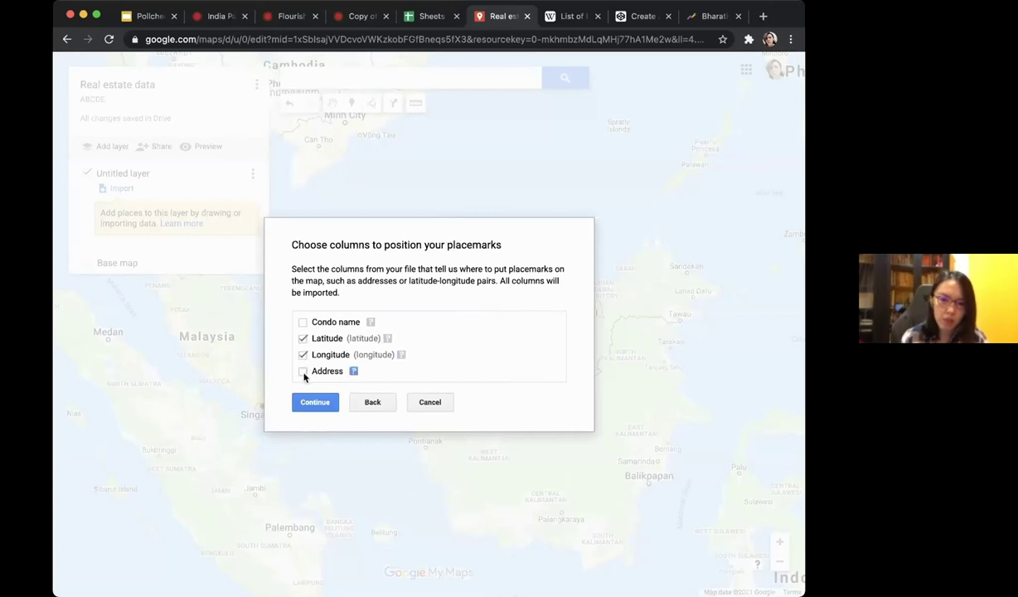
Position the placemarks by the Latitude and Longitude columns and title the markers by Condo name.
{"action": "left_click", "coordinate": [316, 406]}
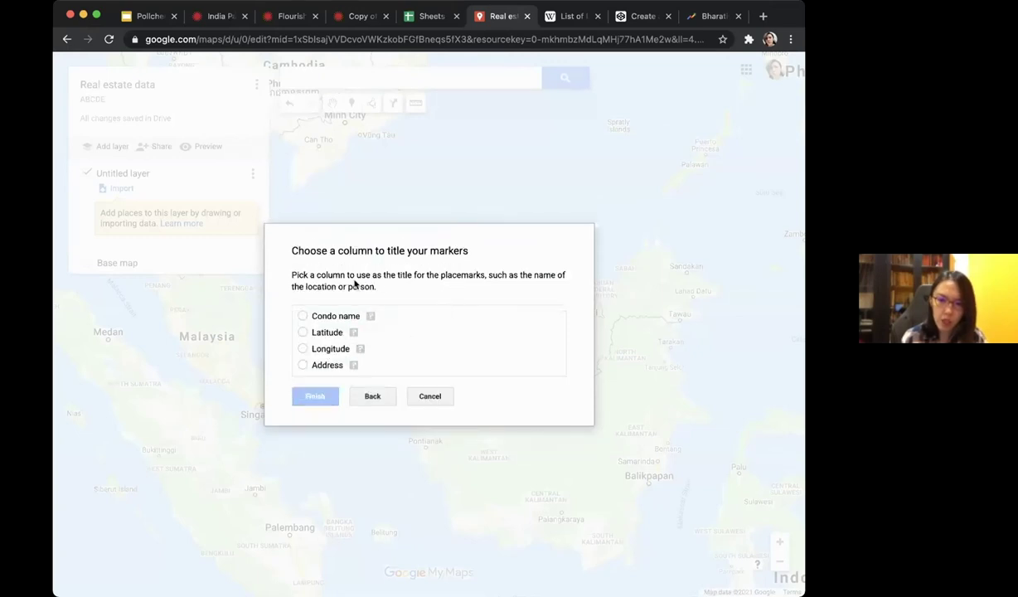
{"action": "left_click", "coordinate": [302, 316]}
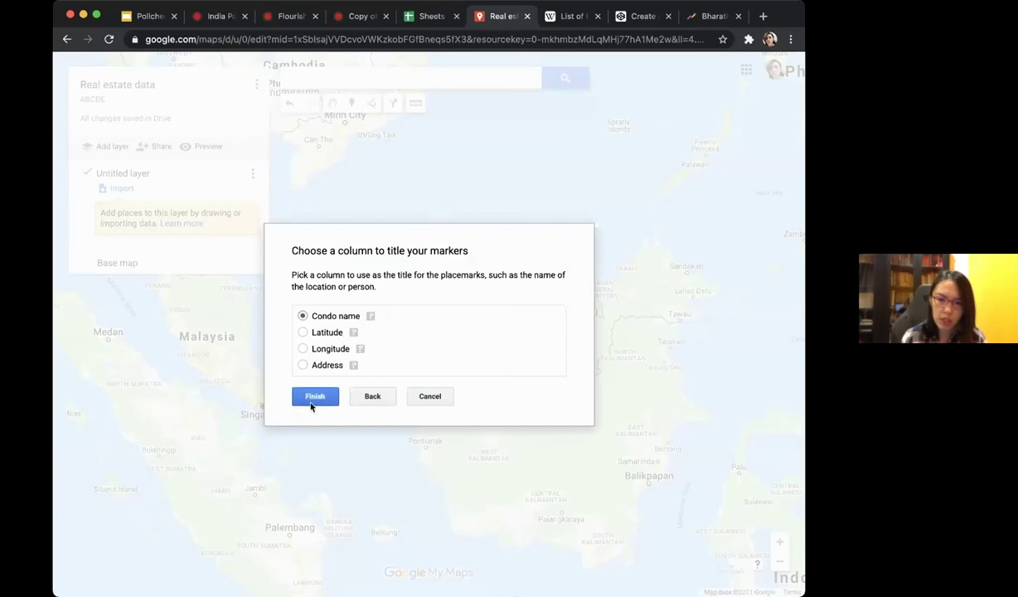
{"action": "left_click", "coordinate": [315, 397]}
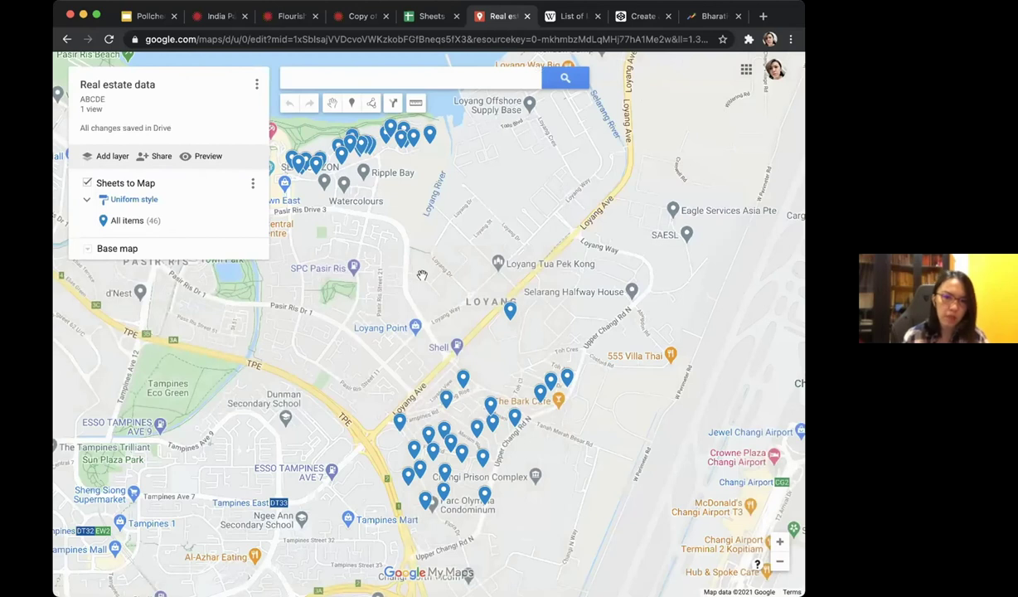
Style all items in the Sheets to Map layer orange with the sixth icon in the fourth Sports and Recreation row.
{"action": "left_click_drag", "start_coordinate": [422, 274], "coordinate": [470, 281]}
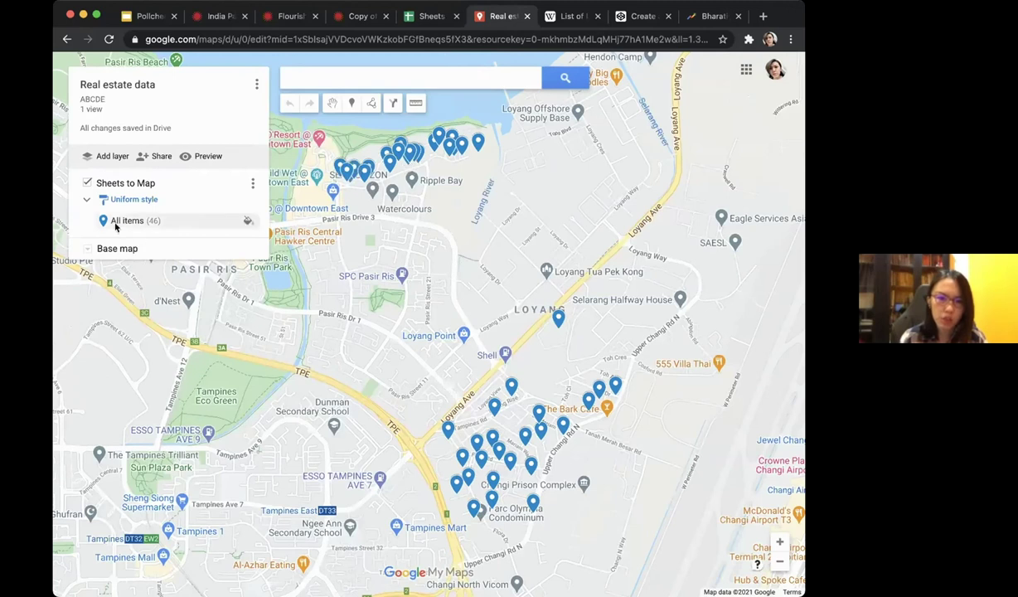
{"action": "left_click", "coordinate": [247, 220]}
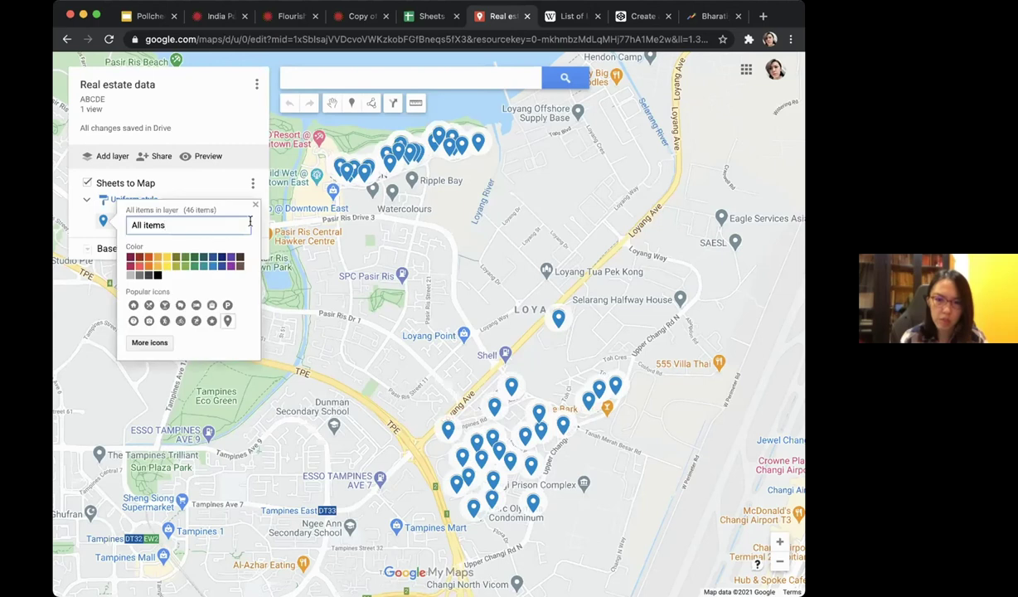
{"action": "left_click", "coordinate": [157, 257]}
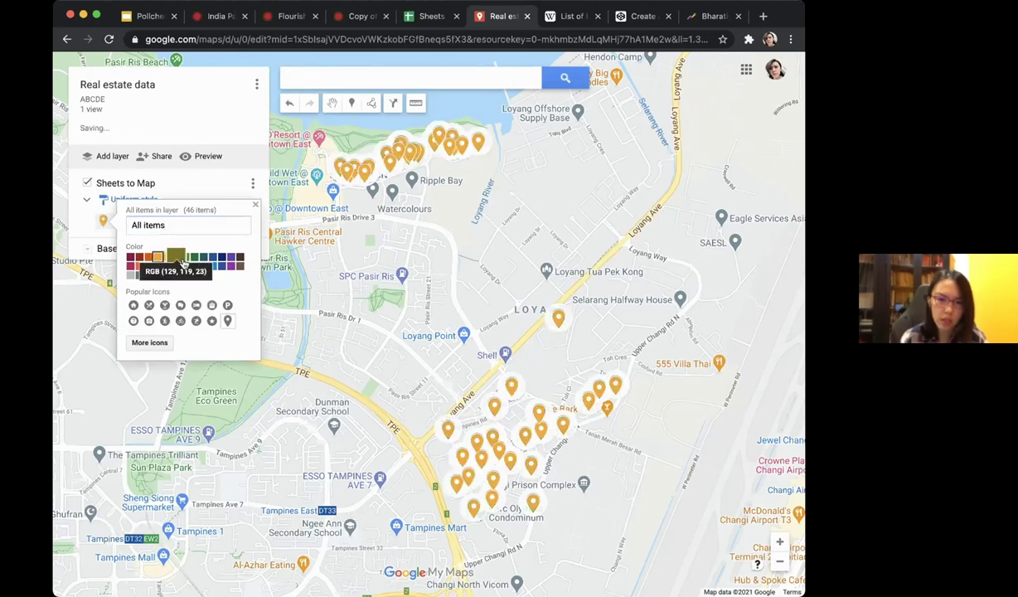
{"action": "left_click", "coordinate": [149, 342]}
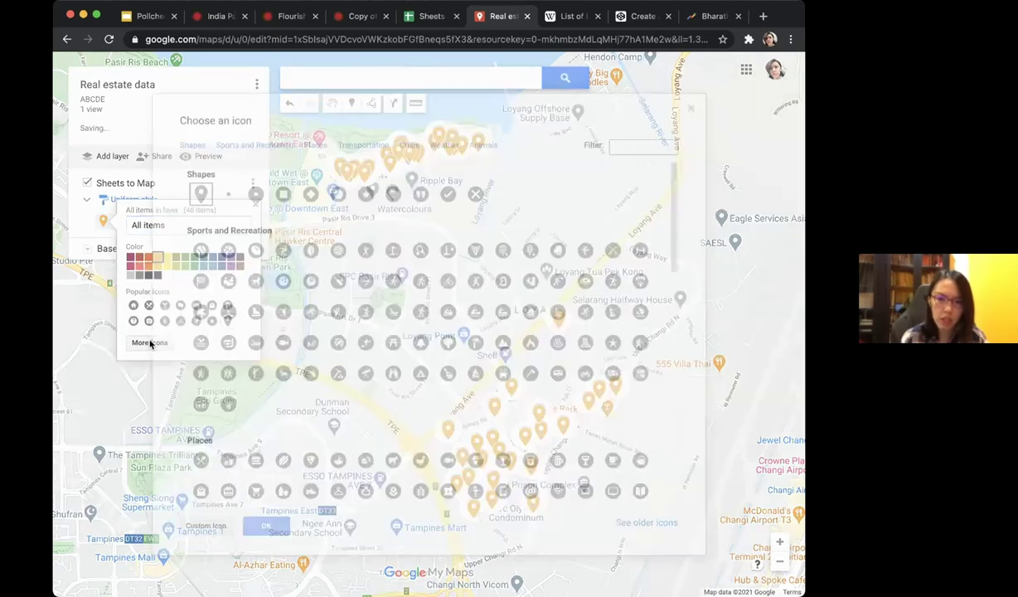
{"action": "left_click", "coordinate": [338, 342]}
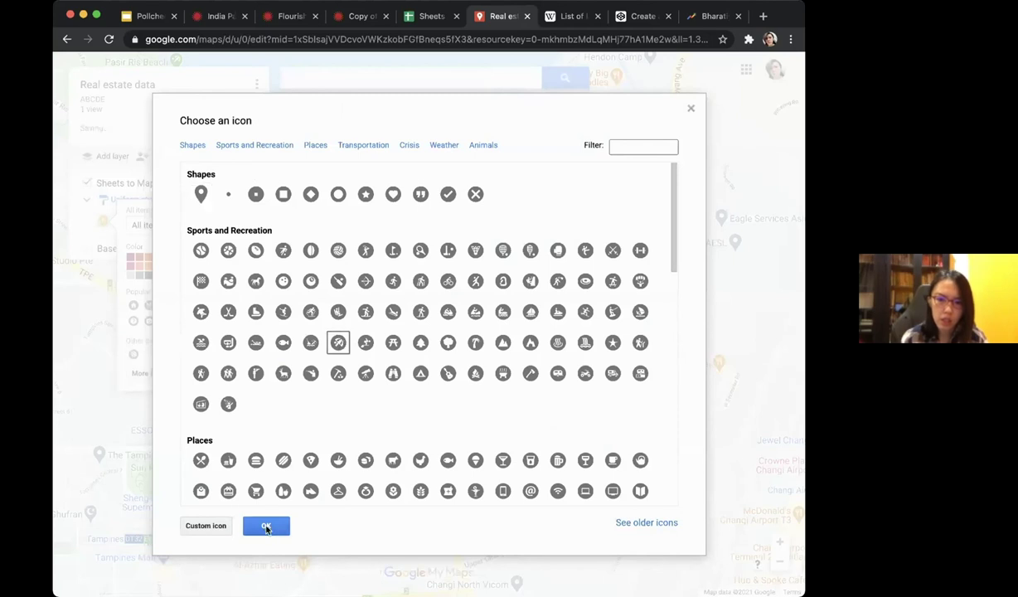
{"action": "left_click", "coordinate": [266, 527]}
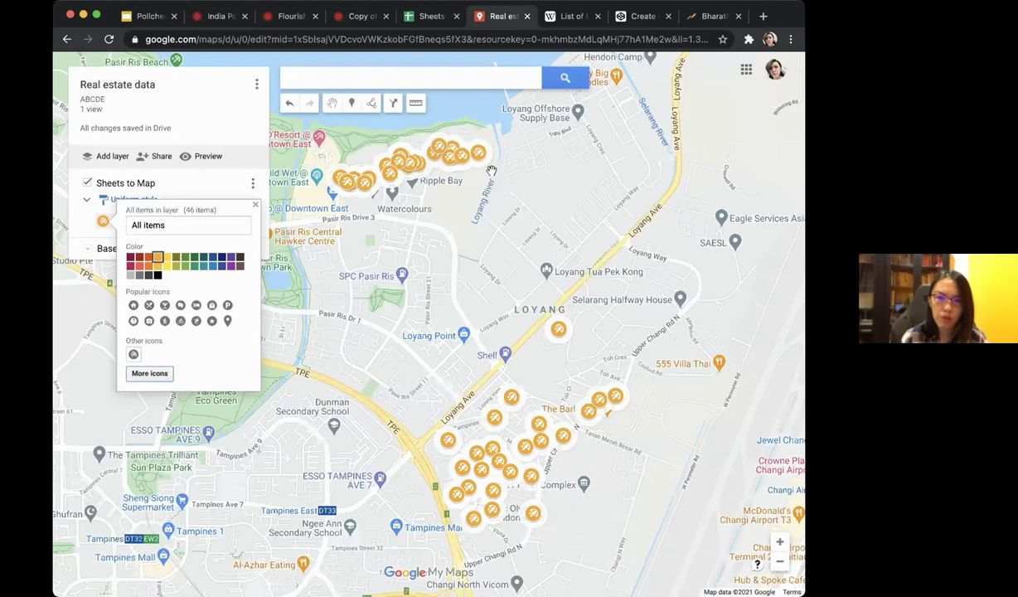
View the details of the Toh Estate, Changi Heights, Springbrook Terrace and Estella Gardens markers, and close the info window.
{"action": "left_click", "coordinate": [615, 399]}
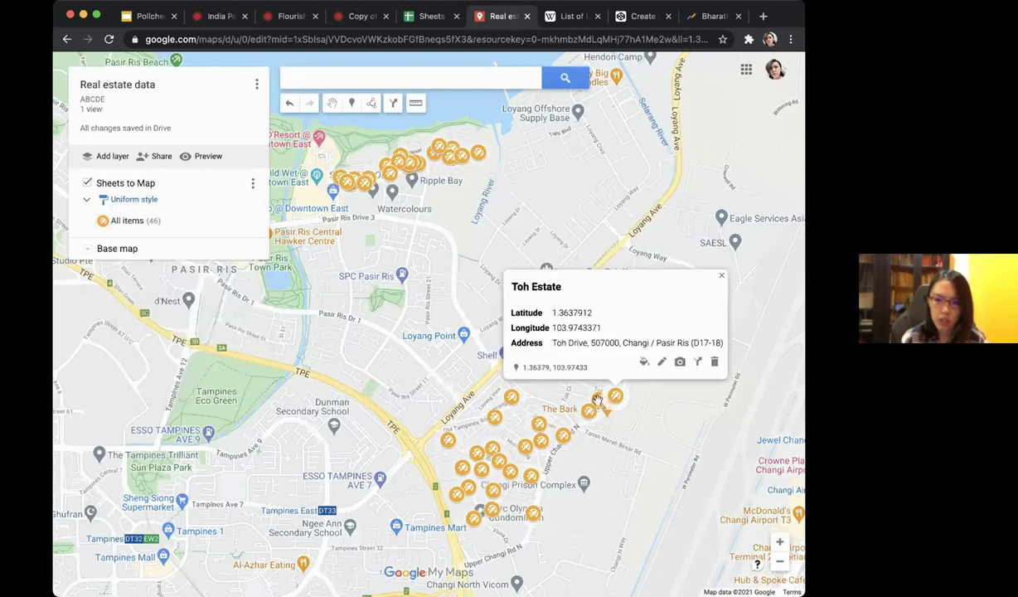
{"action": "left_click", "coordinate": [585, 411]}
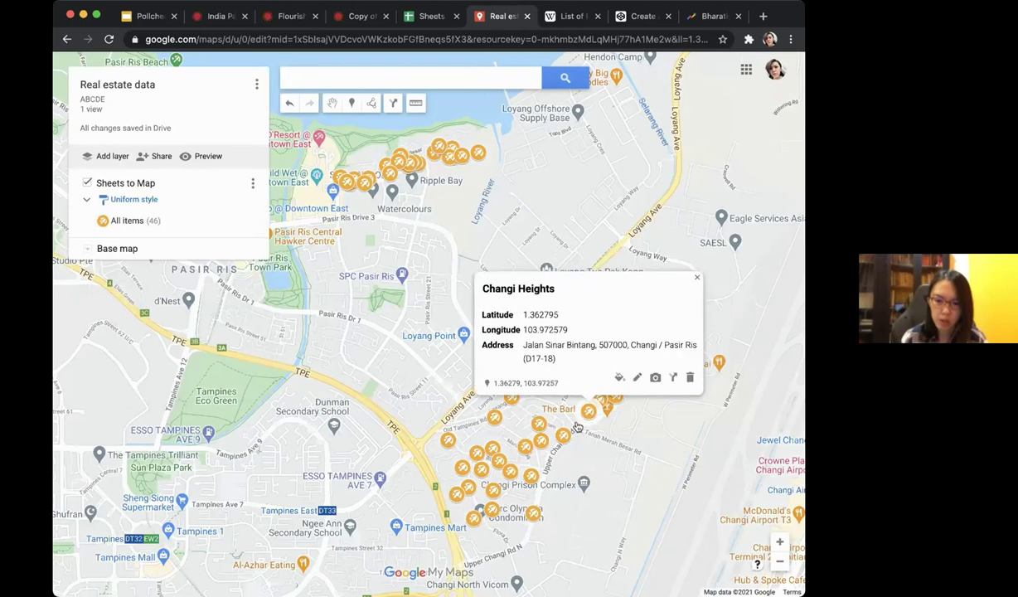
{"action": "left_click", "coordinate": [562, 434]}
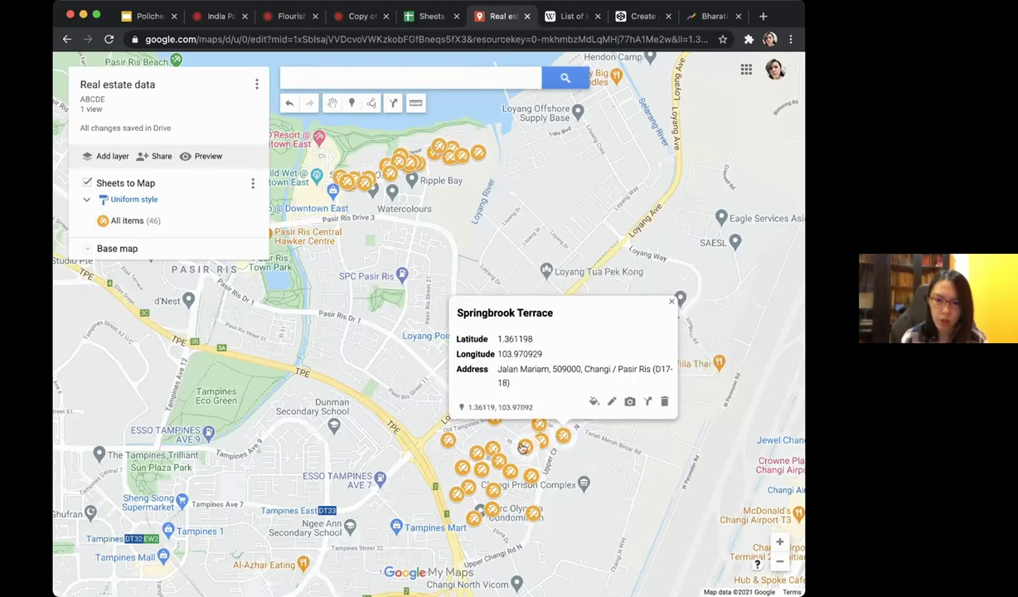
{"action": "left_click", "coordinate": [474, 448]}
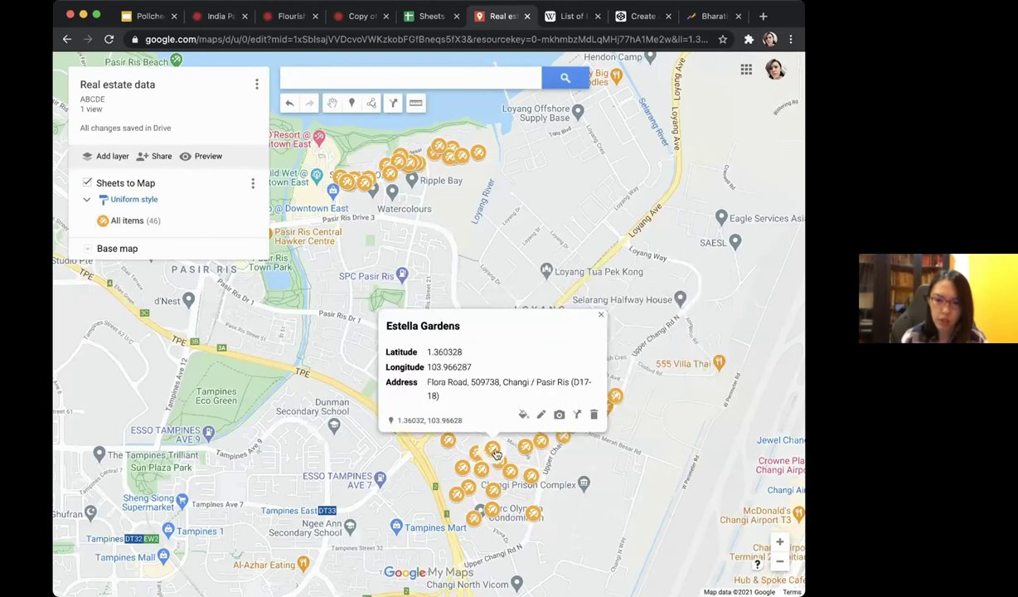
{"action": "left_click", "coordinate": [561, 189]}
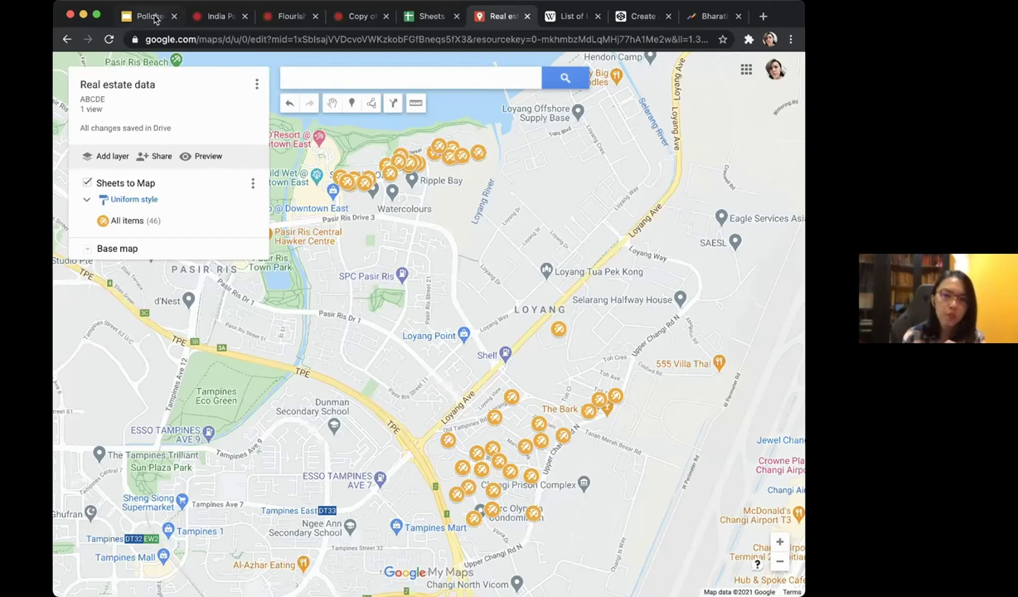
Switch to the presentation and advance to the MyMaps - Draw polygon slide.
{"action": "left_click", "coordinate": [155, 19]}
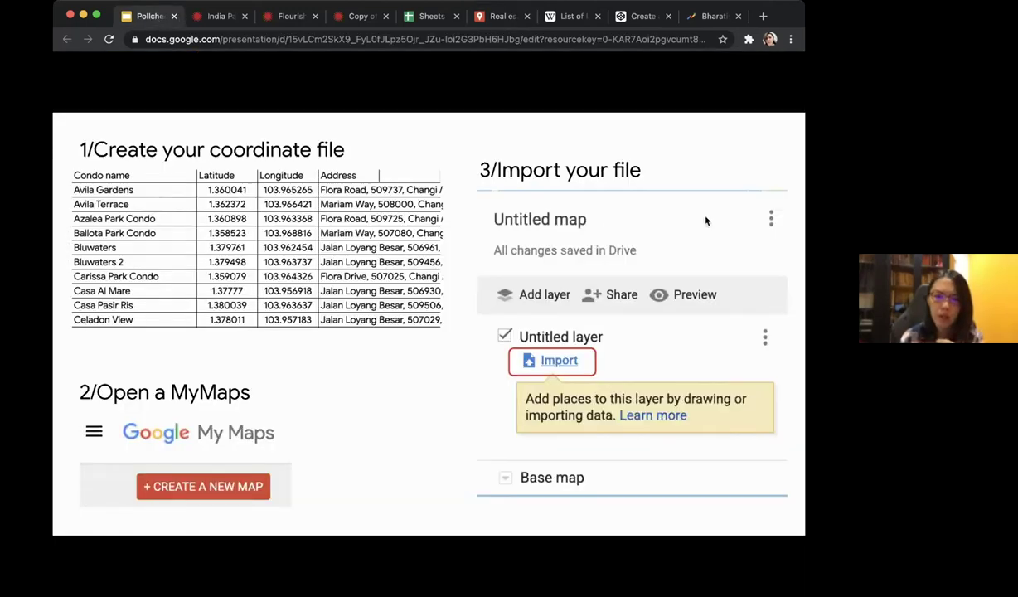
{"action": "key", "text": "Right"}
{"action": "key", "text": "Right"}
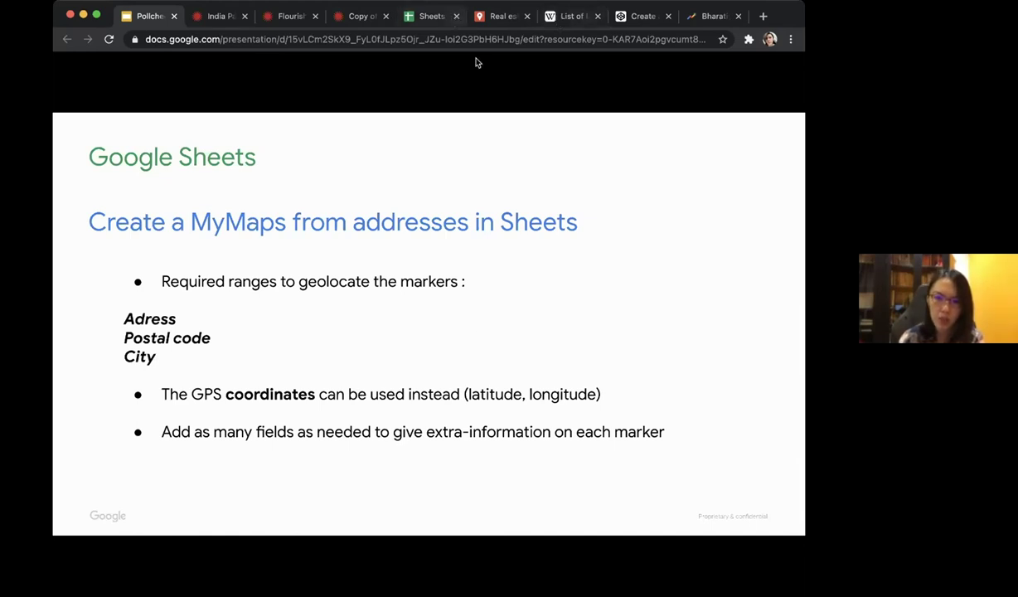
{"action": "key", "text": "Right"}
{"action": "key", "text": "Right"}
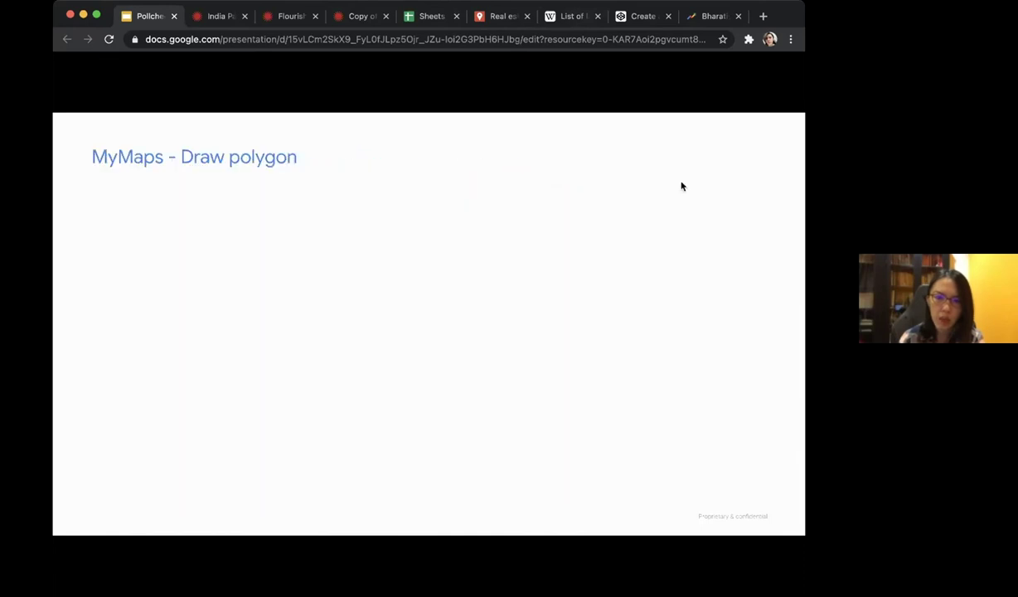
Return to the Real estate data map and change its sharing link access from restricted to Alphabet.
{"action": "left_click", "coordinate": [497, 15]}
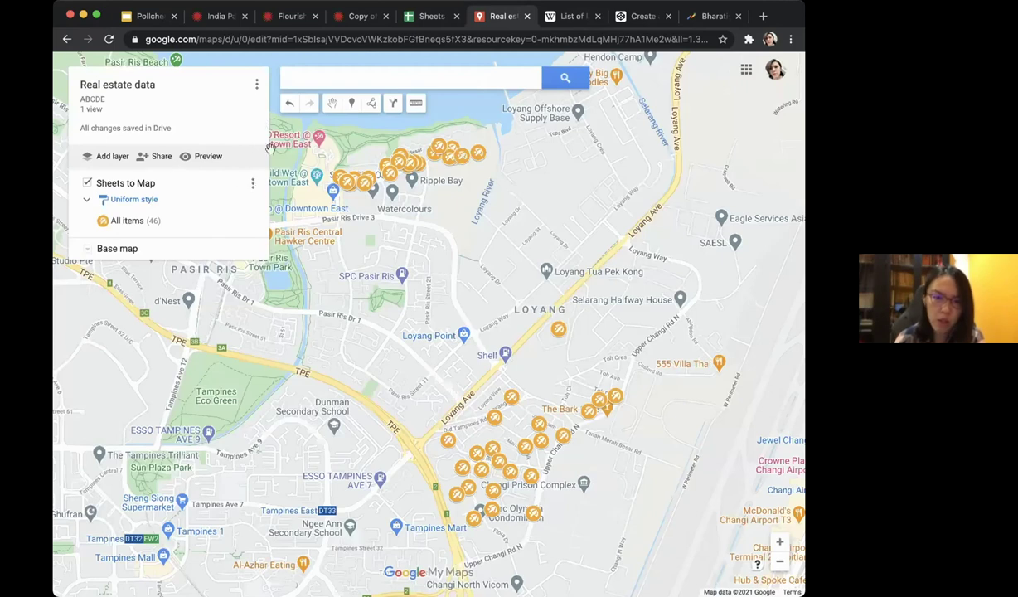
{"action": "left_click", "coordinate": [255, 85]}
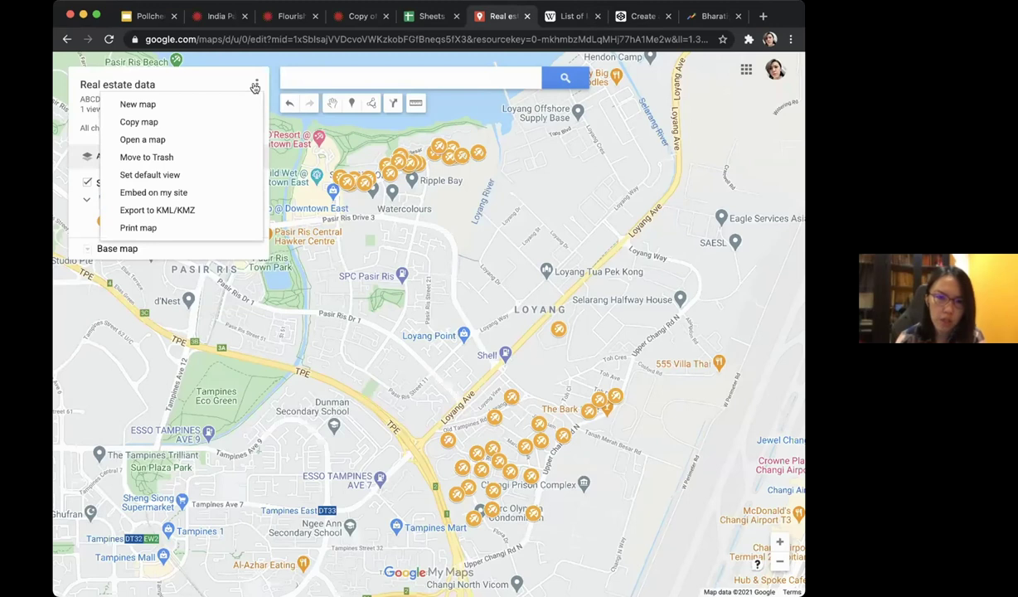
{"action": "left_click", "coordinate": [223, 83]}
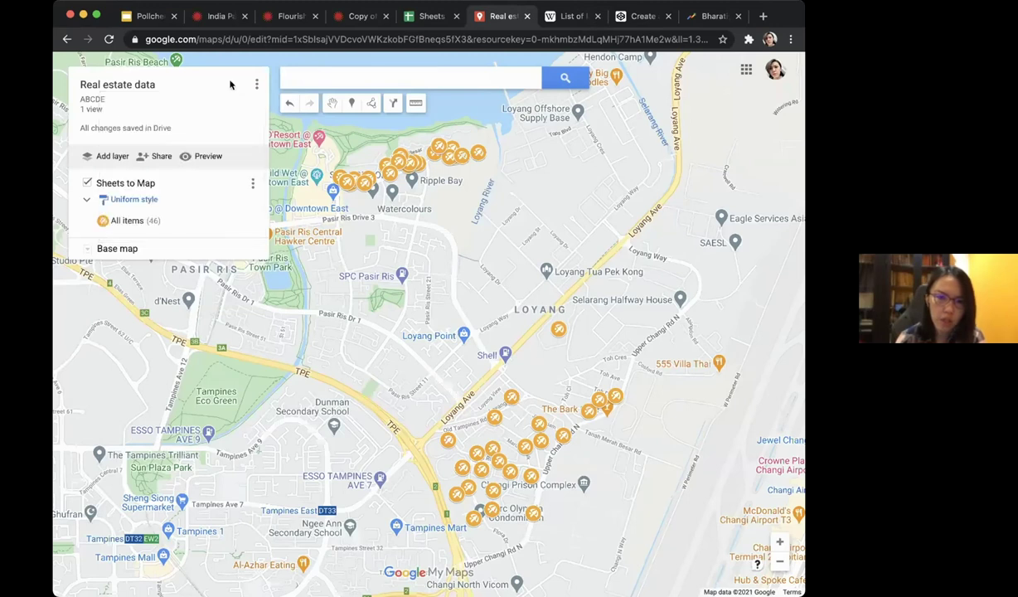
{"action": "left_click", "coordinate": [158, 157]}
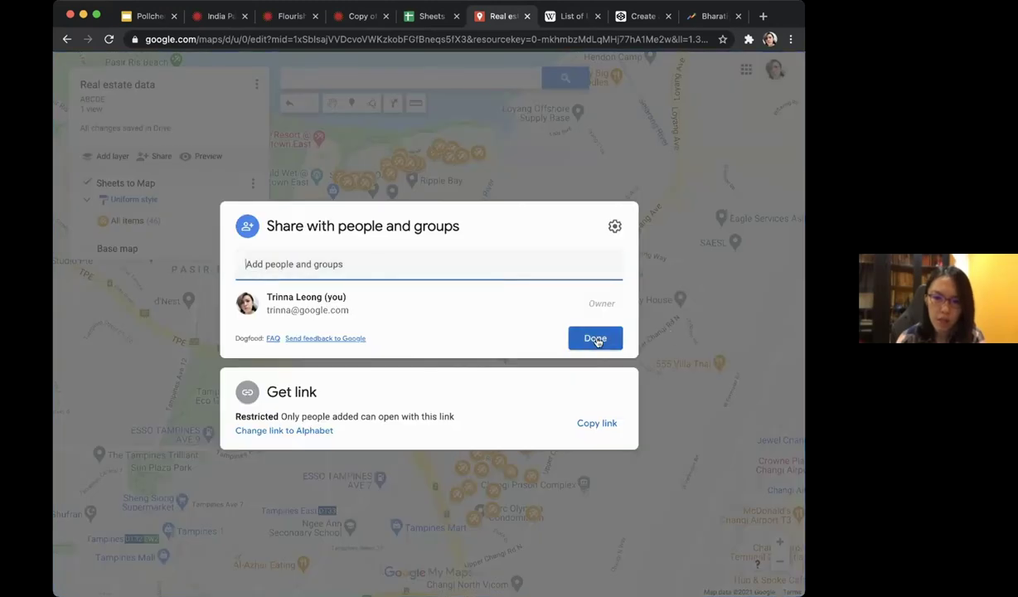
{"action": "left_click", "coordinate": [302, 431]}
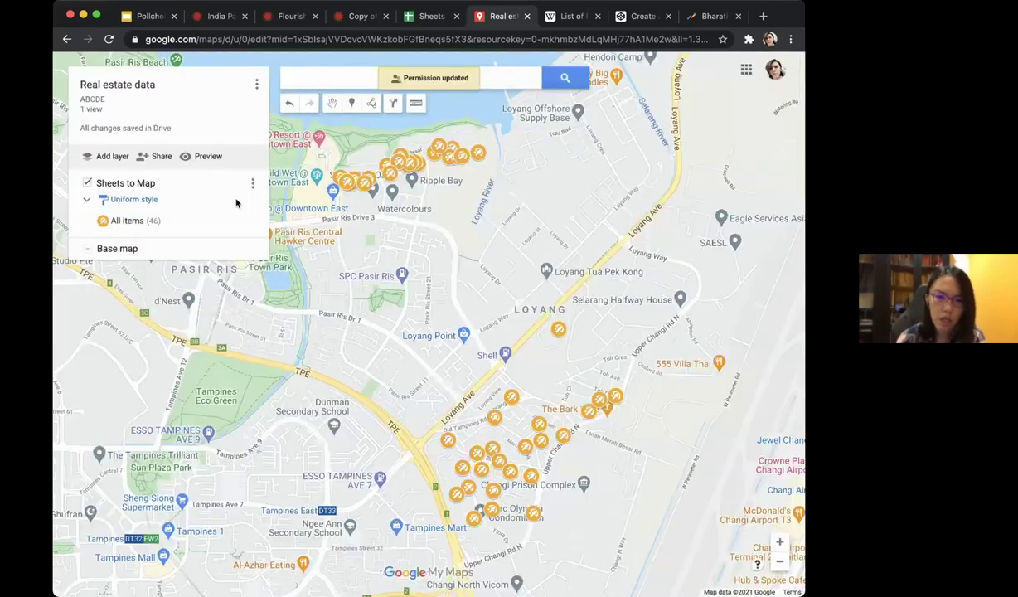
{"action": "left_click", "coordinate": [594, 423]}
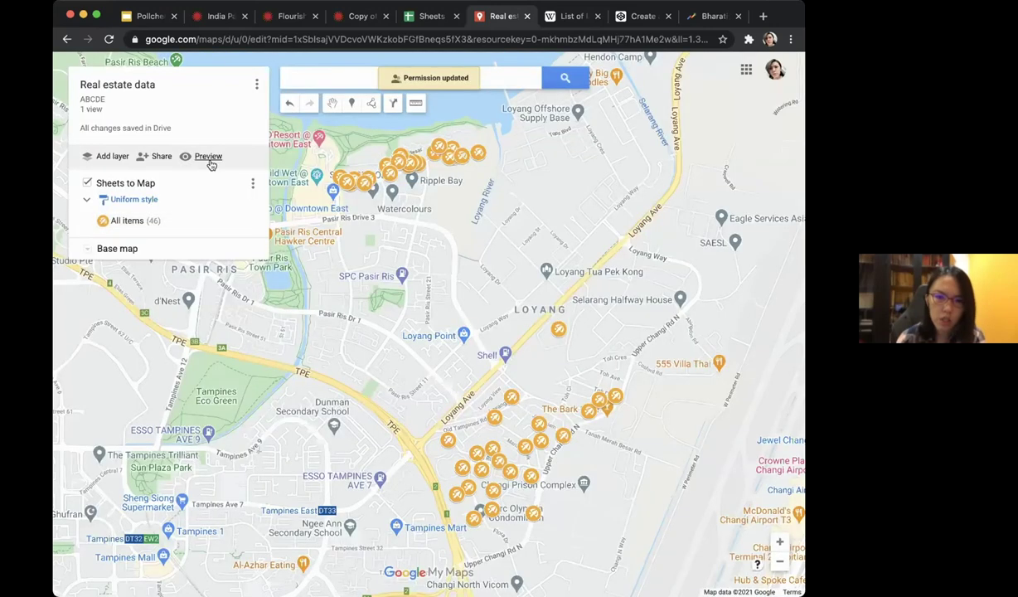
Get the map's embed code for a website and replace the HTML in the CodePen pen with it.
{"action": "left_click", "coordinate": [257, 84]}
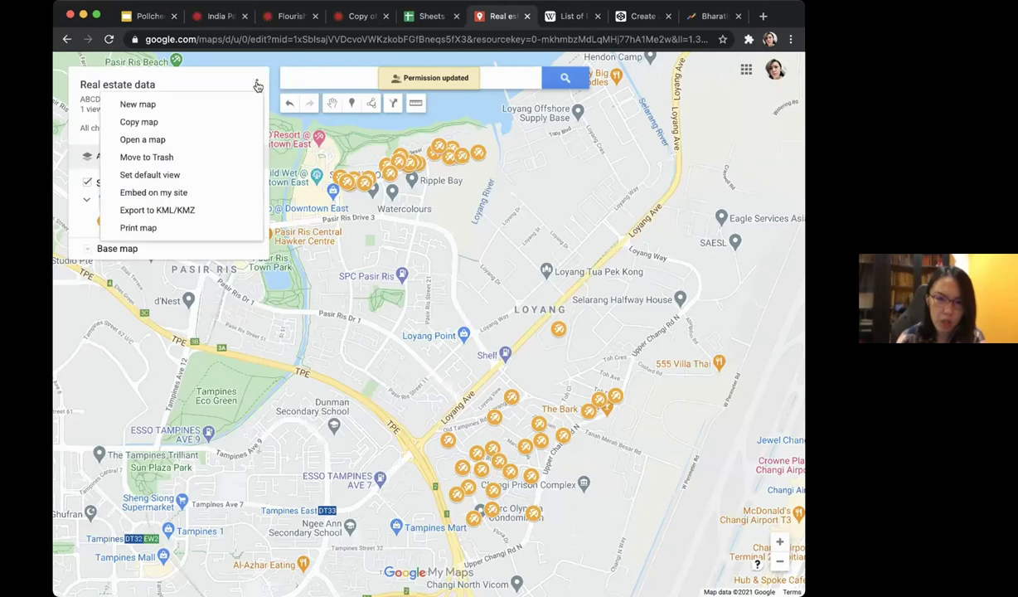
{"action": "left_click", "coordinate": [165, 197]}
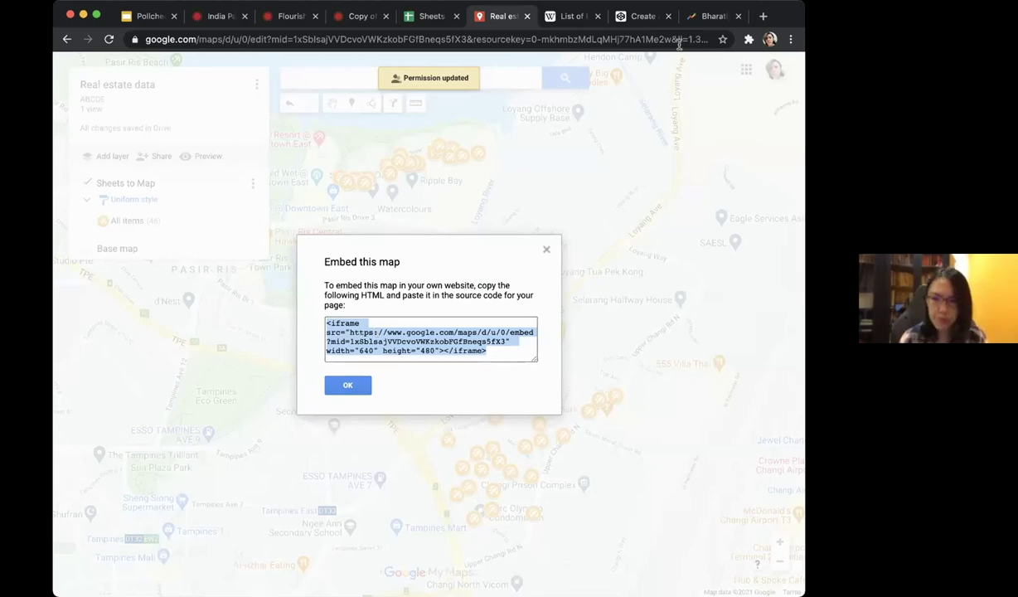
{"action": "left_click", "coordinate": [711, 17]}
{"action": "left_click", "coordinate": [641, 17]}
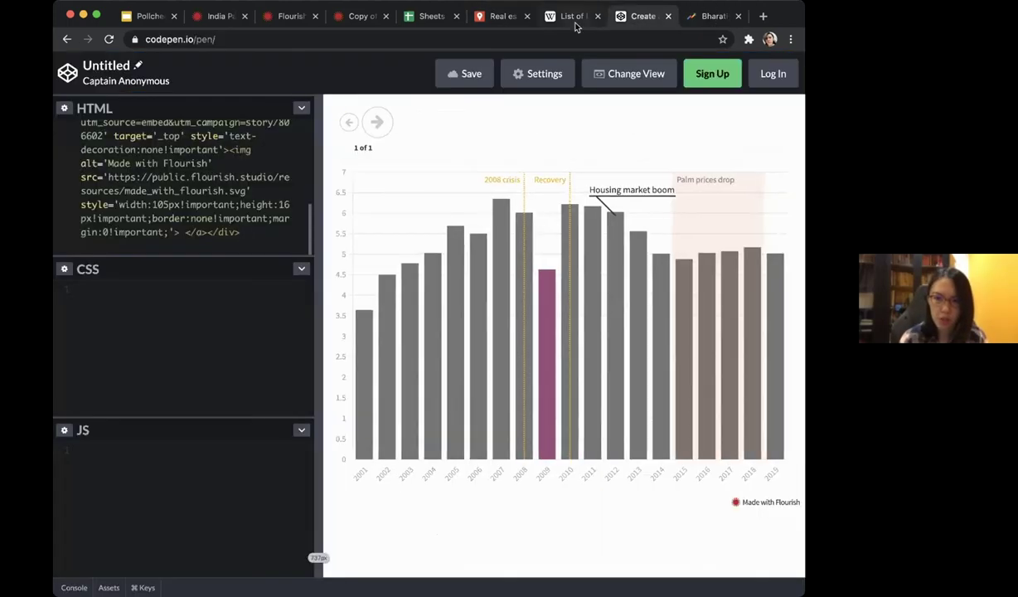
{"action": "key", "text": "super+a"}
{"action": "type", "text": "<iframe src=\"https://www.google.com/maps/d/u/0/embed?mid=1xSblsajVVDcvoVWKzkoBFGfBneqs5fX3\" width=\"640\" height=\"480\"></iframe>"}
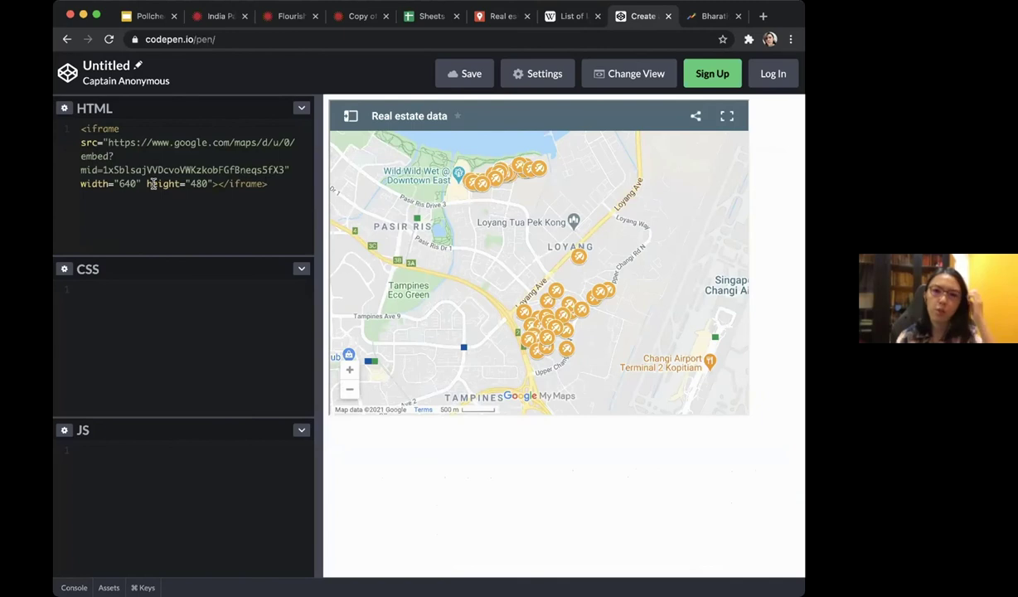
Try other iframe sizes, including width 100& and height 100%, and restore the embed code with width 640 and height 480.
{"action": "double_click", "coordinate": [127, 184]}
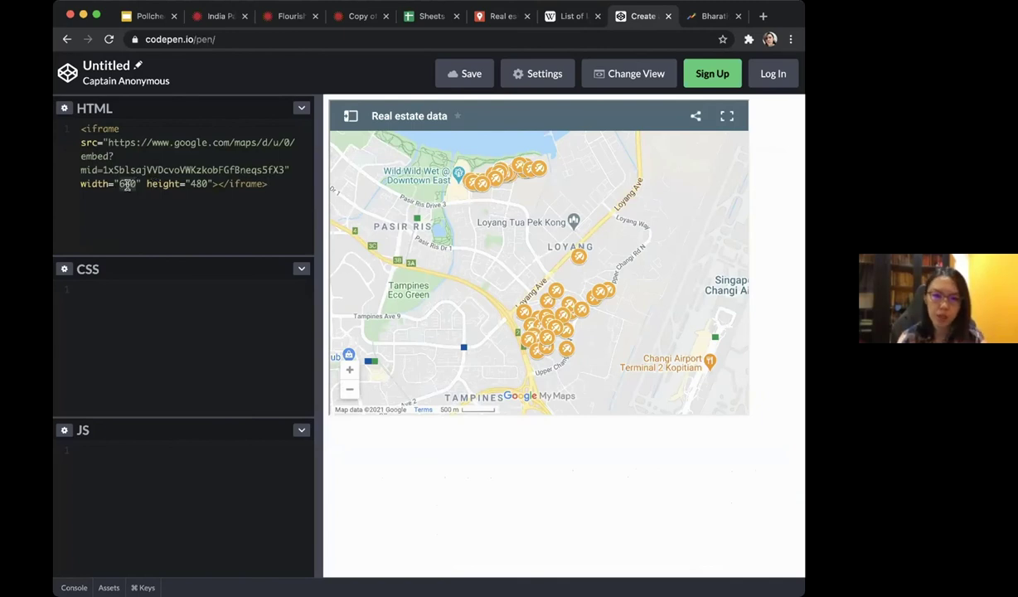
{"action": "type", "text": "1000"}
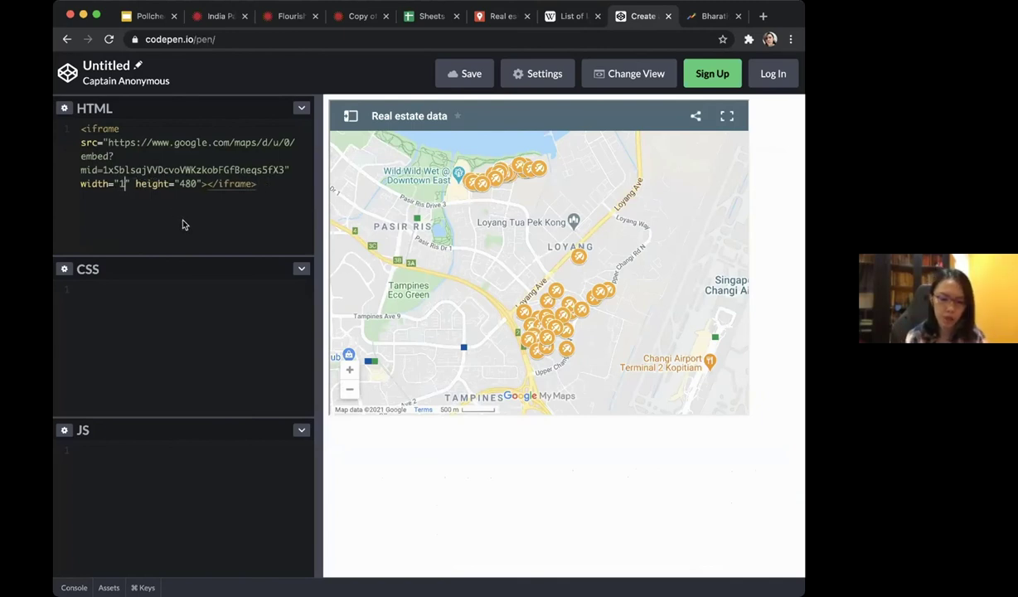
{"action": "left_click", "coordinate": [255, 216]}
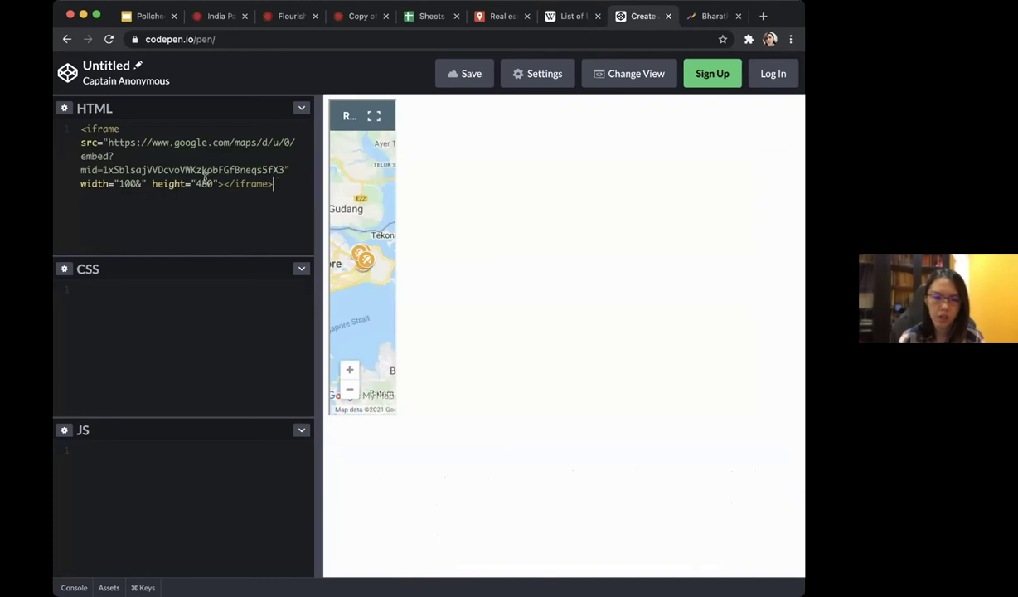
{"action": "left_click_drag", "start_coordinate": [119, 183], "coordinate": [142, 184]}
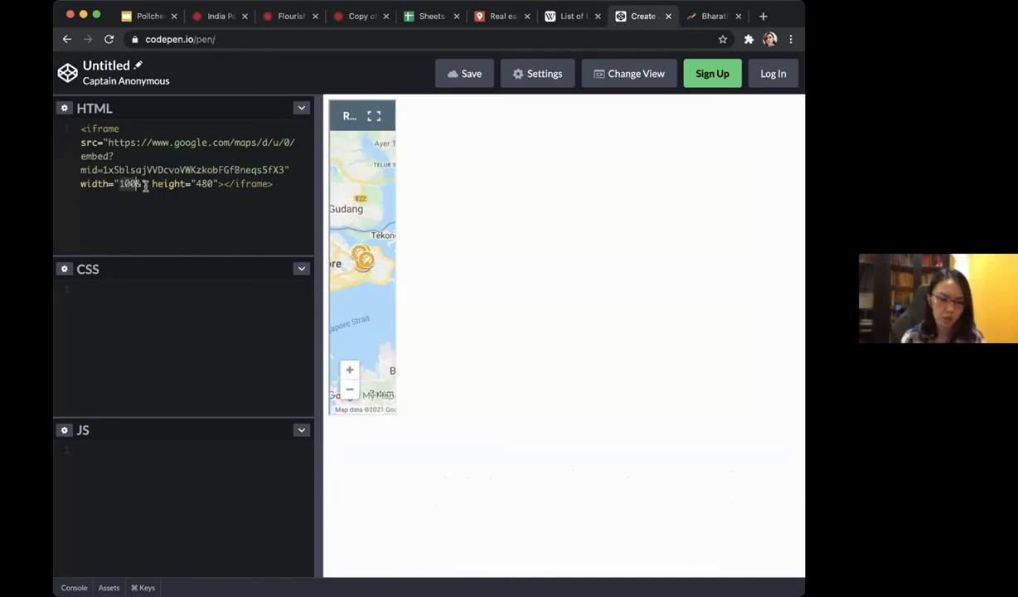
{"action": "type", "text": "640"}
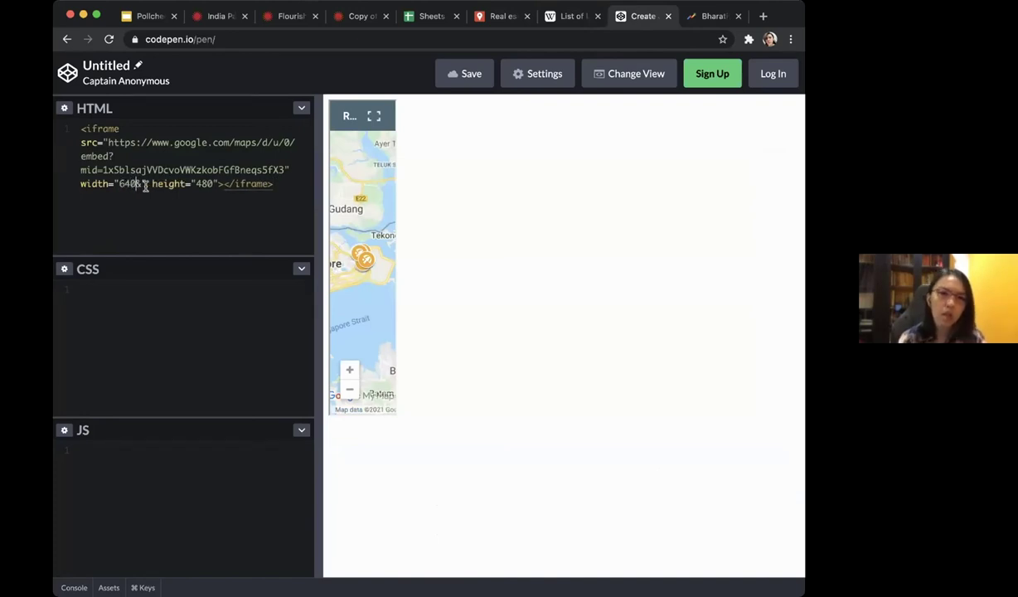
{"action": "double_click", "coordinate": [204, 183]}
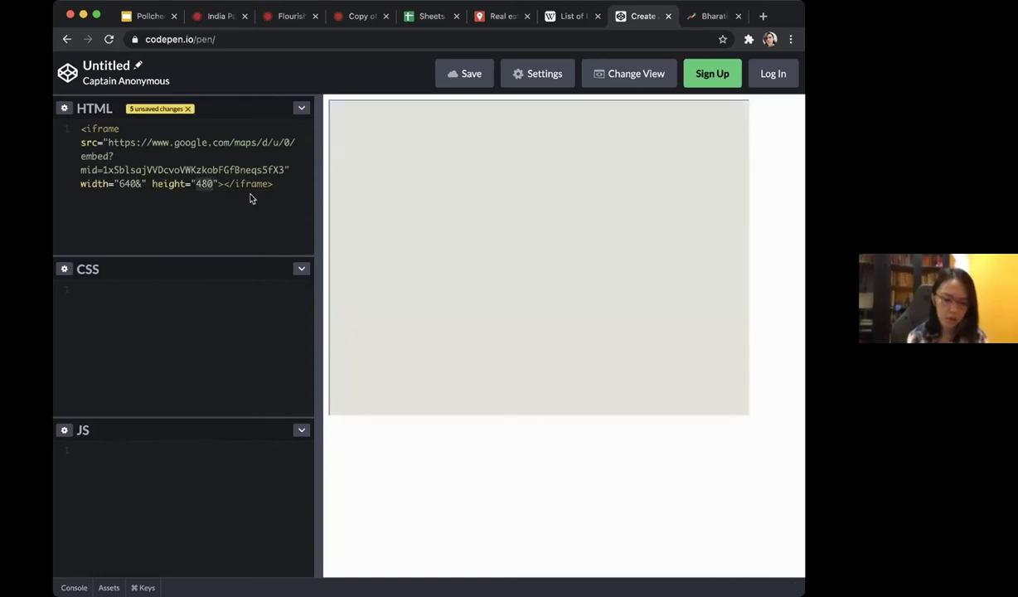
{"action": "type", "text": "100%"}
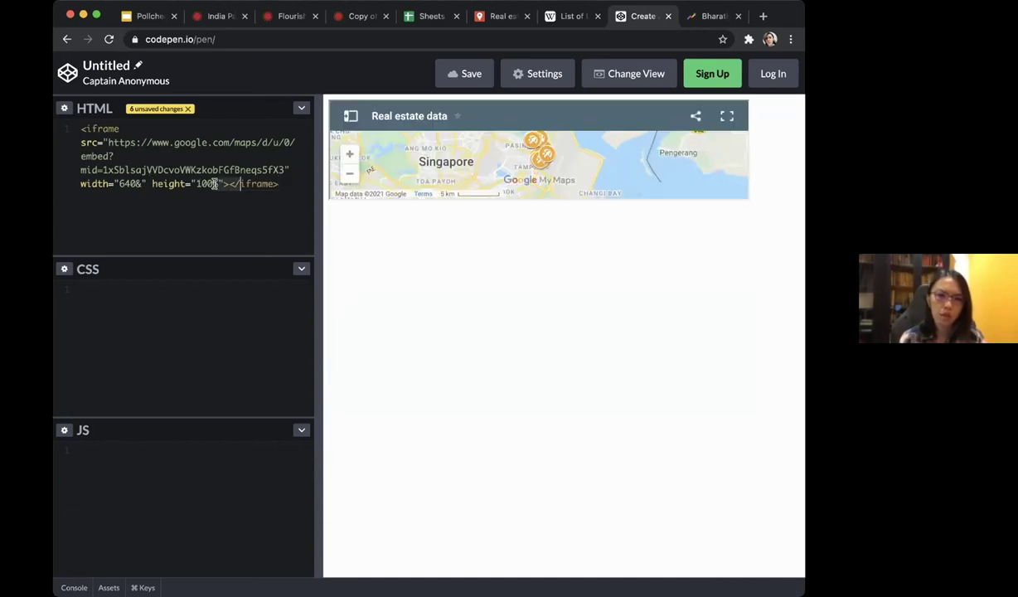
{"action": "key", "text": "super+a"}
{"action": "type", "text": "<iframe src=\"https://www.google.com/maps/d/u/0/embed?mid=1xSblsajVVDcvoVWKzkqFGfBneqs5fX3\" width=\"640\" height=\"480\"></iframe>"}
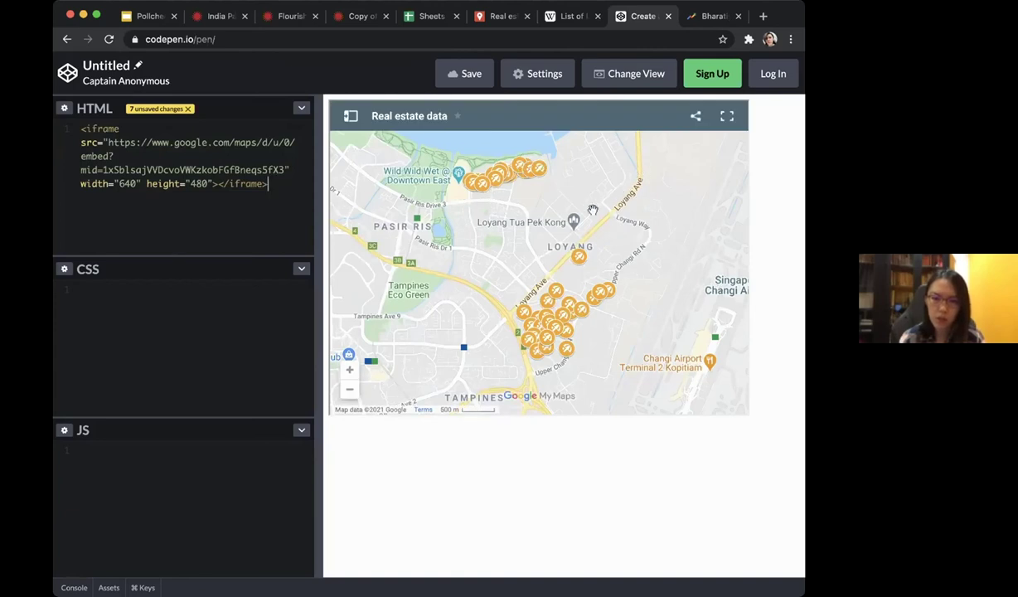
View the details of Loyang Valley and Springbrook Terrace in the embedded map, and return to its overview.
{"action": "left_click", "coordinate": [580, 261]}
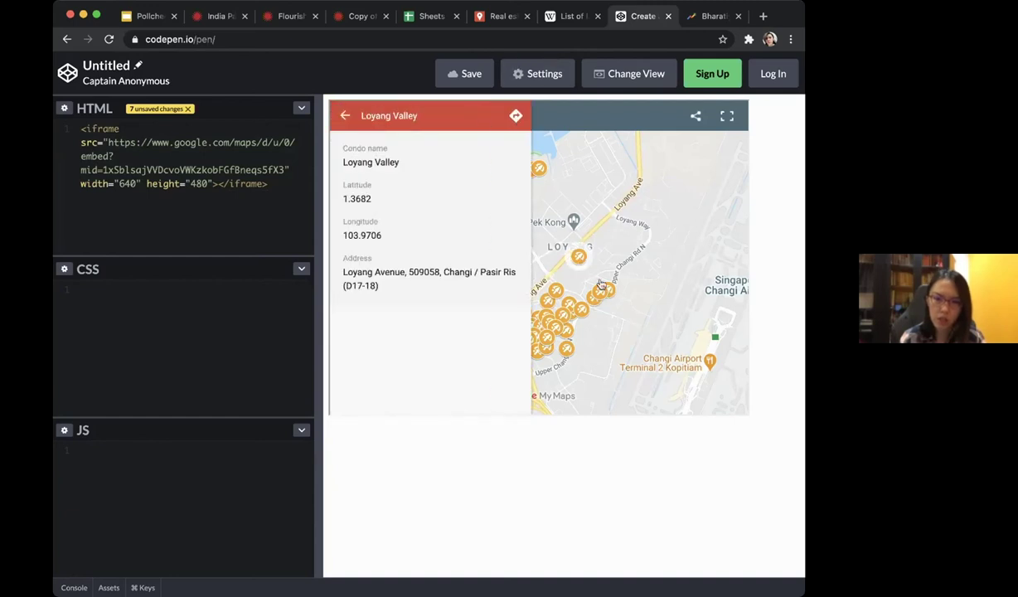
{"action": "left_click", "coordinate": [581, 308]}
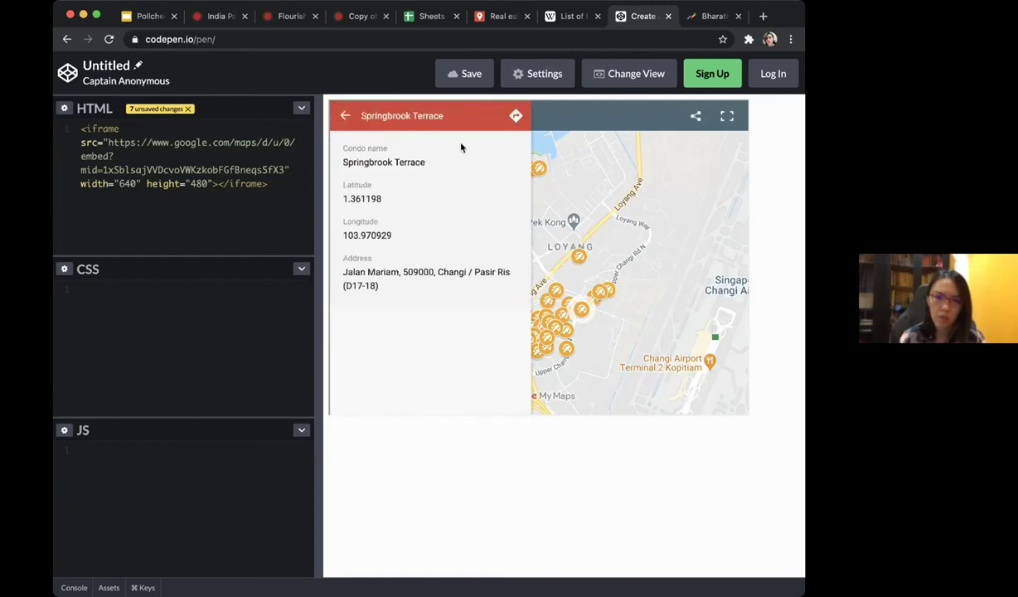
{"action": "left_click", "coordinate": [345, 116]}
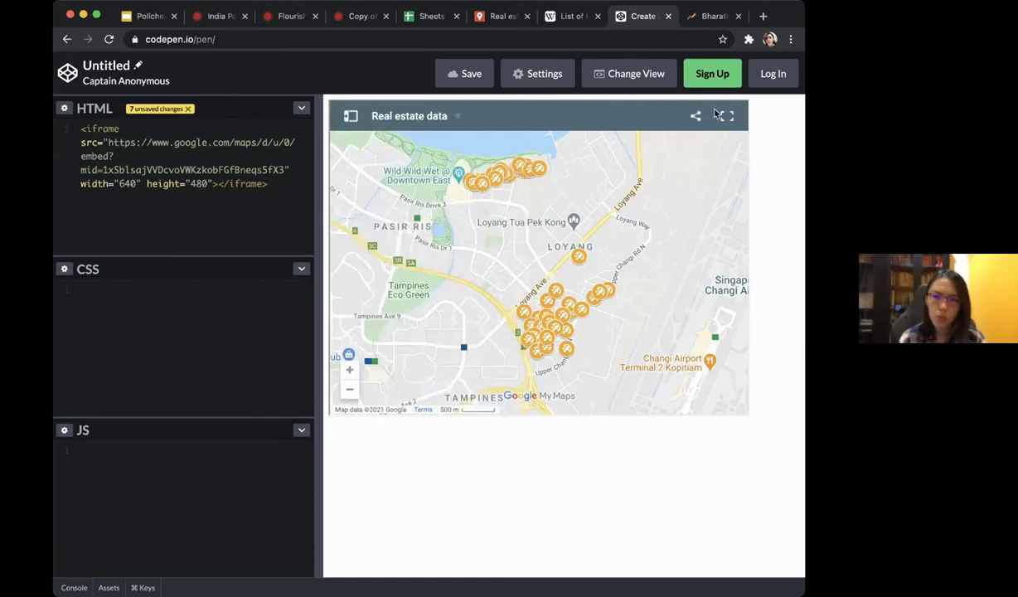
Leave the embed code of the Real estate data map and create a new map from google.com/mymaps.
{"action": "left_click", "coordinate": [499, 16]}
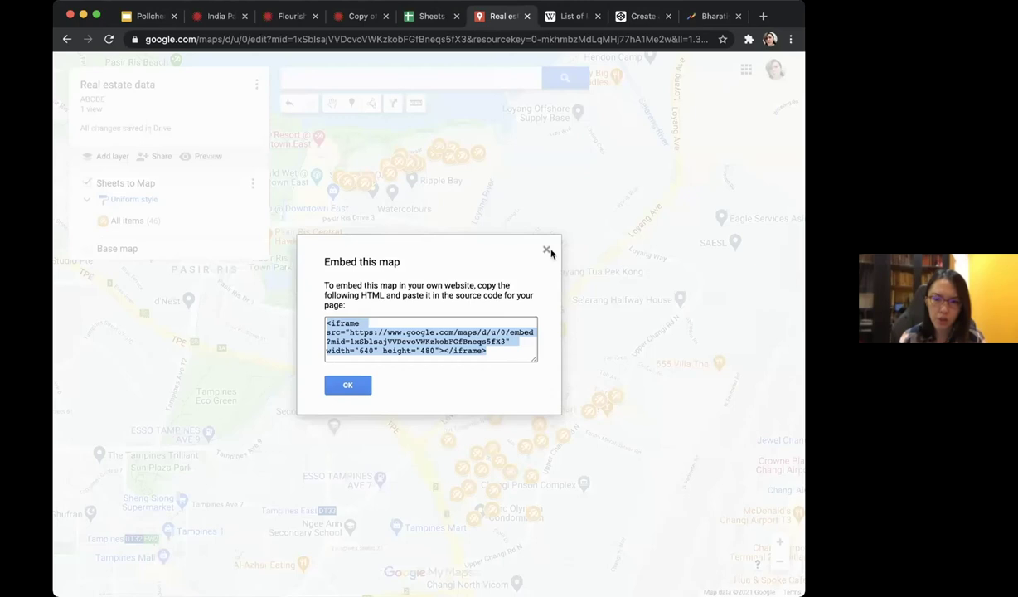
{"action": "left_click", "coordinate": [547, 250]}
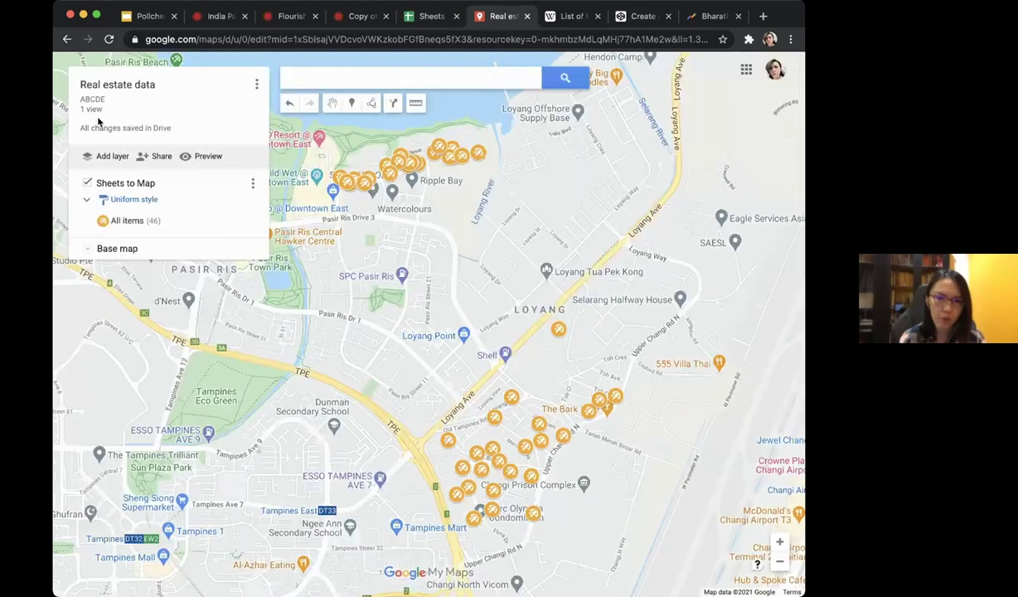
{"action": "left_click", "coordinate": [186, 37]}
{"action": "type", "text": "goo"}
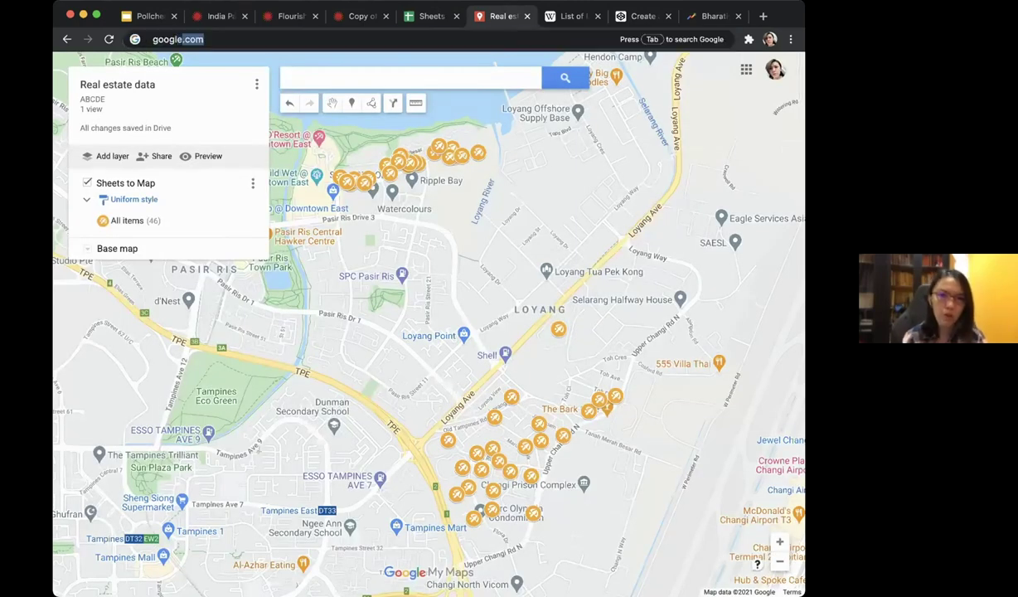
{"action": "type", "text": "gle"}
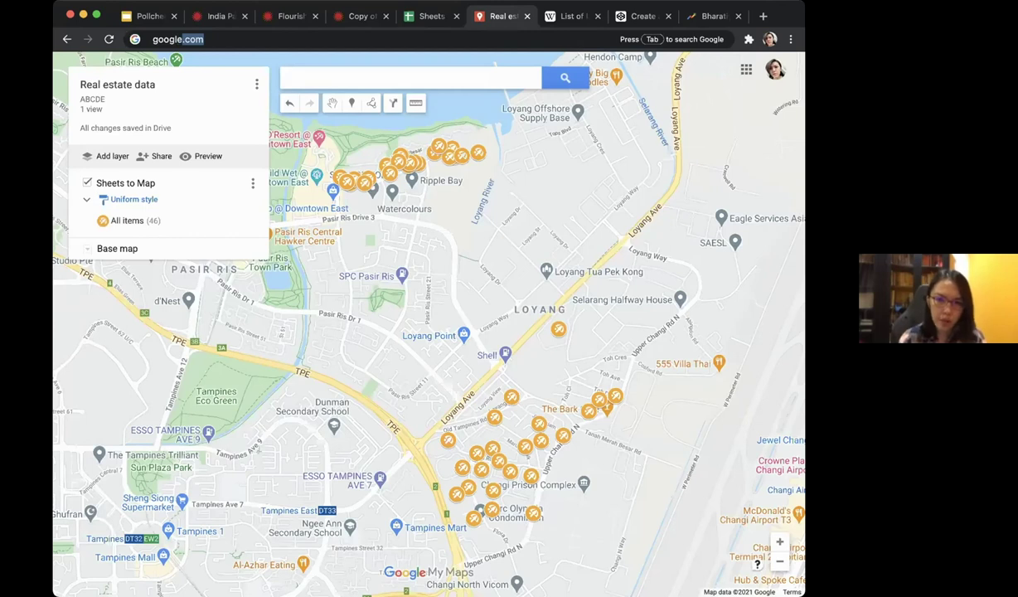
{"action": "type", "text": ".com/mymaps"}
{"action": "key", "text": "Return"}
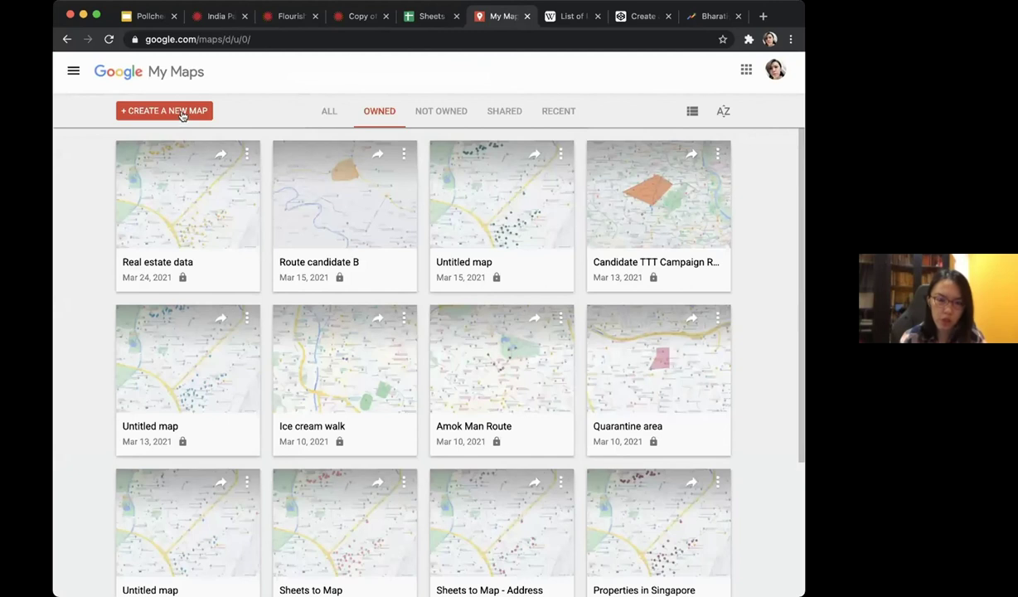
{"action": "left_click", "coordinate": [181, 115]}
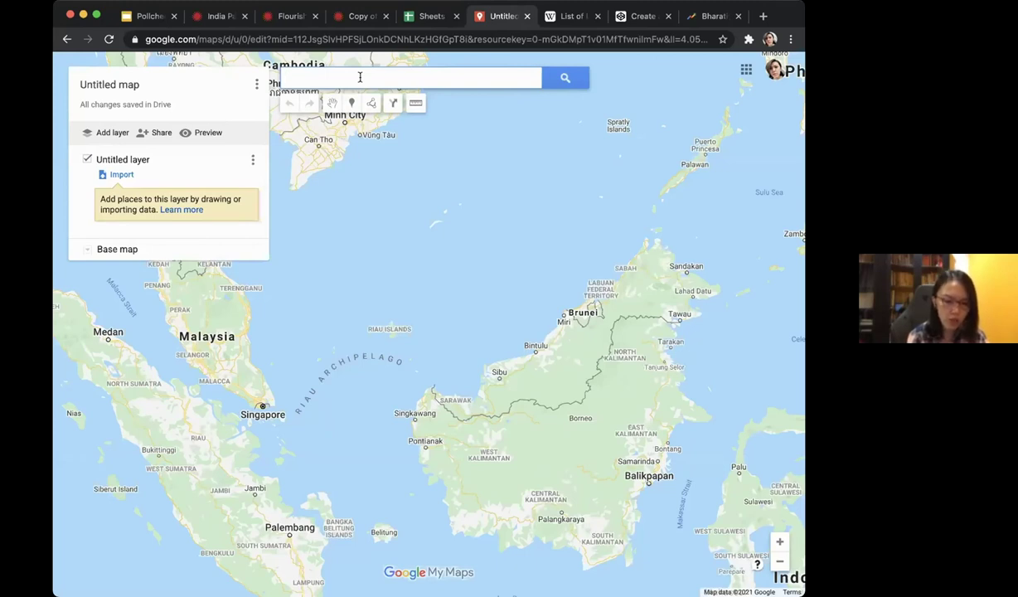
Search the new map for Puducherry, India, and go to that place.
{"action": "type", "text": "puduche"}
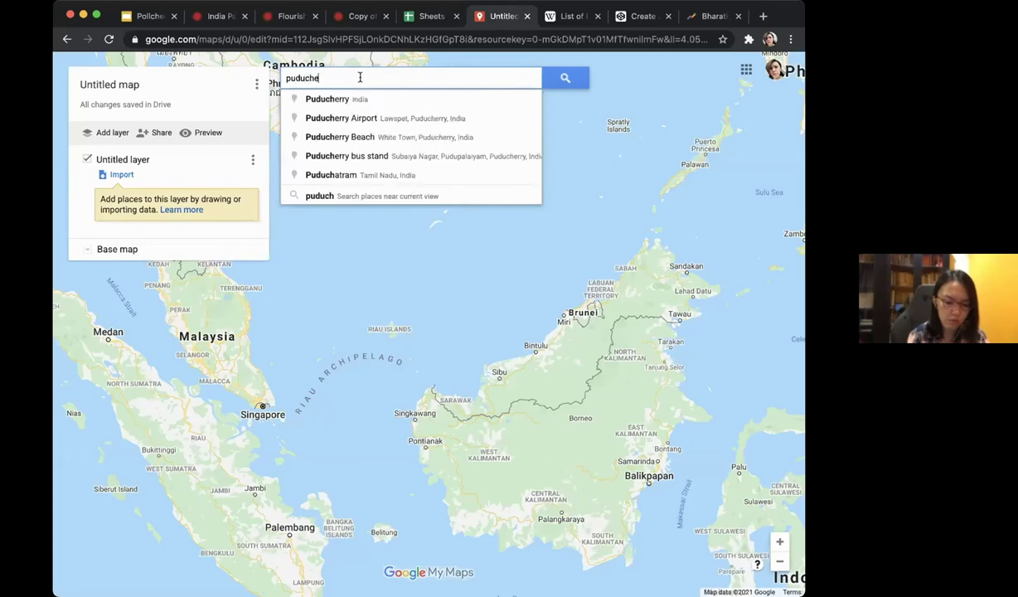
{"action": "type", "text": "rry"}
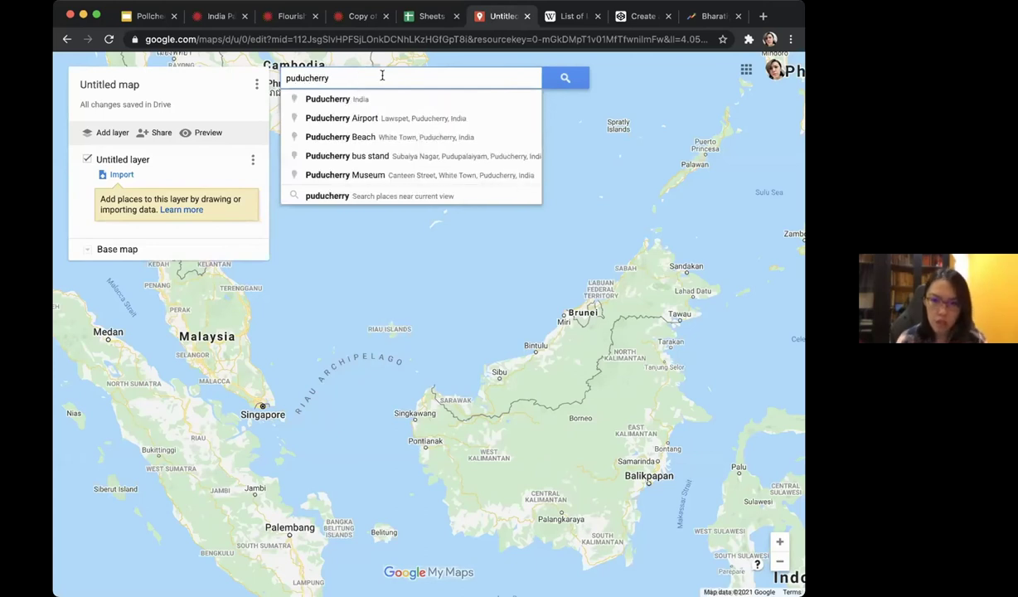
{"action": "key", "text": "BackSpace"}
{"action": "key", "text": "BackSpace"}
{"action": "key", "text": "BackSpace"}
{"action": "key", "text": "BackSpace"}
{"action": "key", "text": "BackSpace"}
{"action": "key", "text": "BackSpace"}
{"action": "key", "text": "BackSpace"}
{"action": "key", "text": "BackSpace"}
{"action": "key", "text": "BackSpace"}
{"action": "key", "text": "BackSpace"}
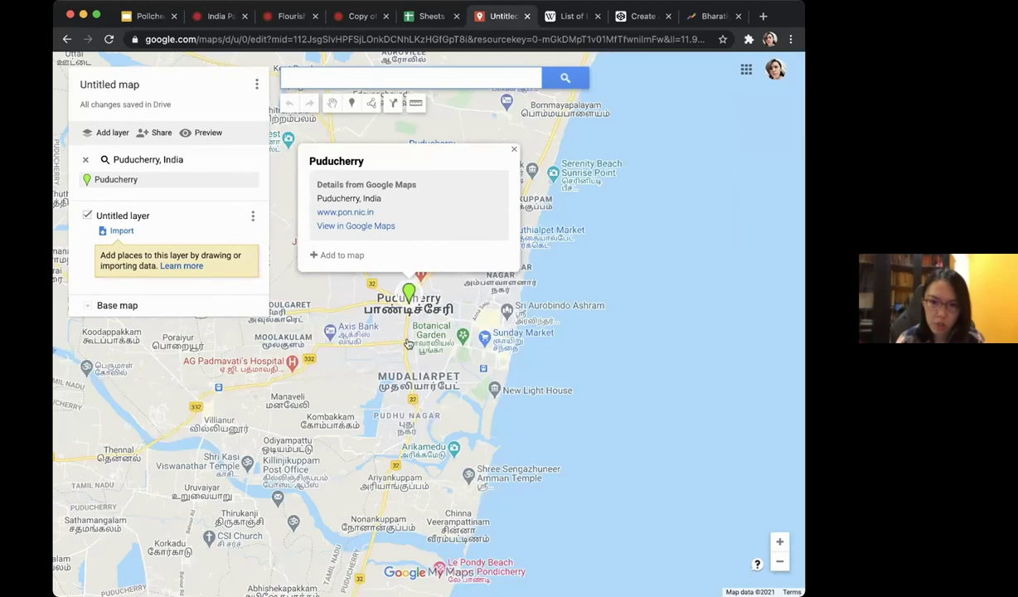
Examine Puducherry at street level, from the Pondicherry bus stand to the area north of the Botanical Garden.
{"action": "scroll", "coordinate": [408, 344], "scroll_direction": "down", "scroll_amount": 2}
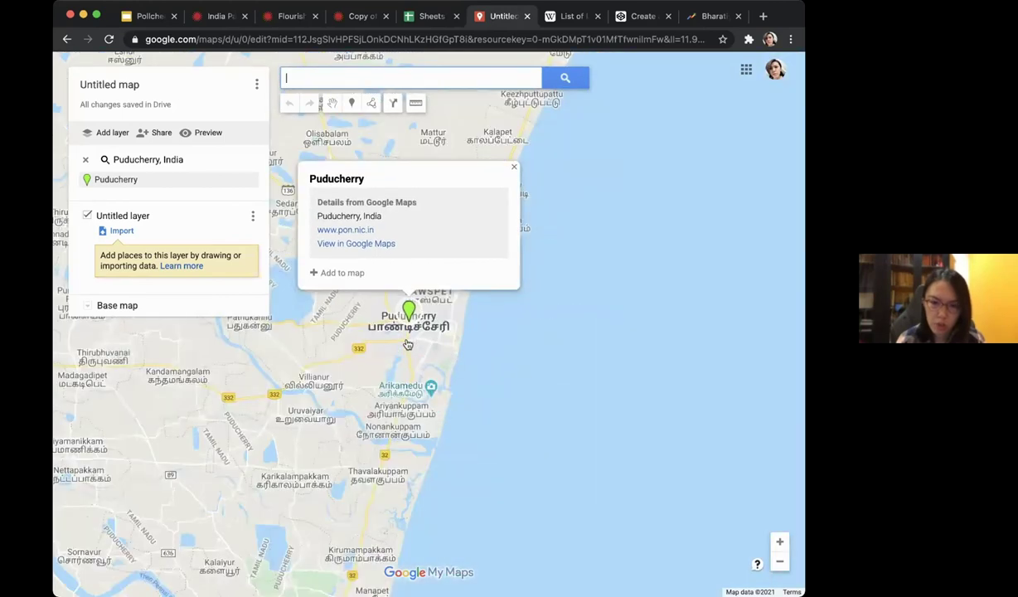
{"action": "scroll", "coordinate": [409, 344], "scroll_direction": "up", "scroll_amount": 2}
{"action": "scroll", "coordinate": [406, 339], "scroll_direction": "up", "scroll_amount": 5}
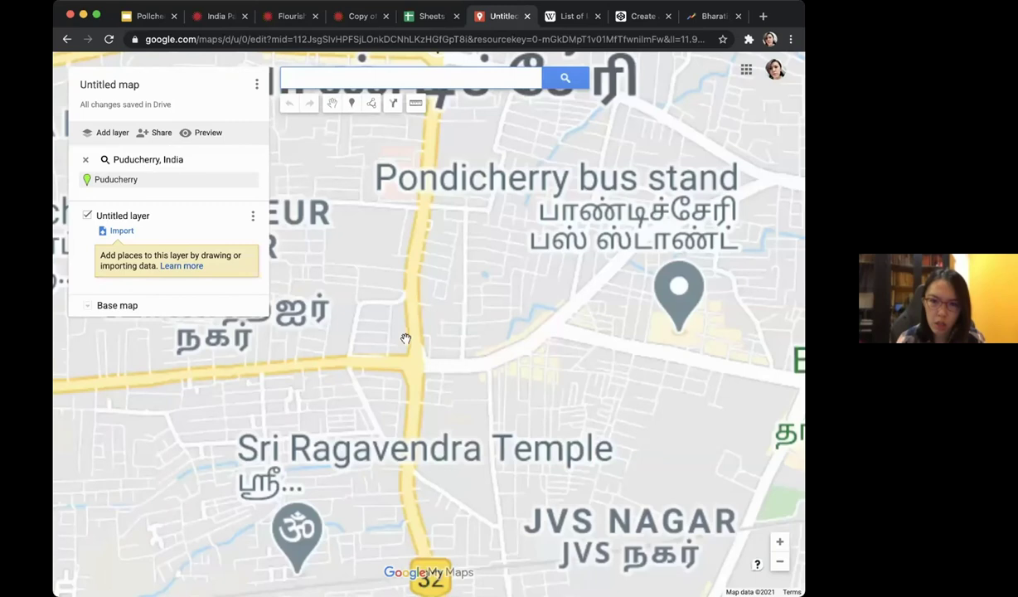
{"action": "scroll", "coordinate": [405, 339], "scroll_direction": "down", "scroll_amount": 5}
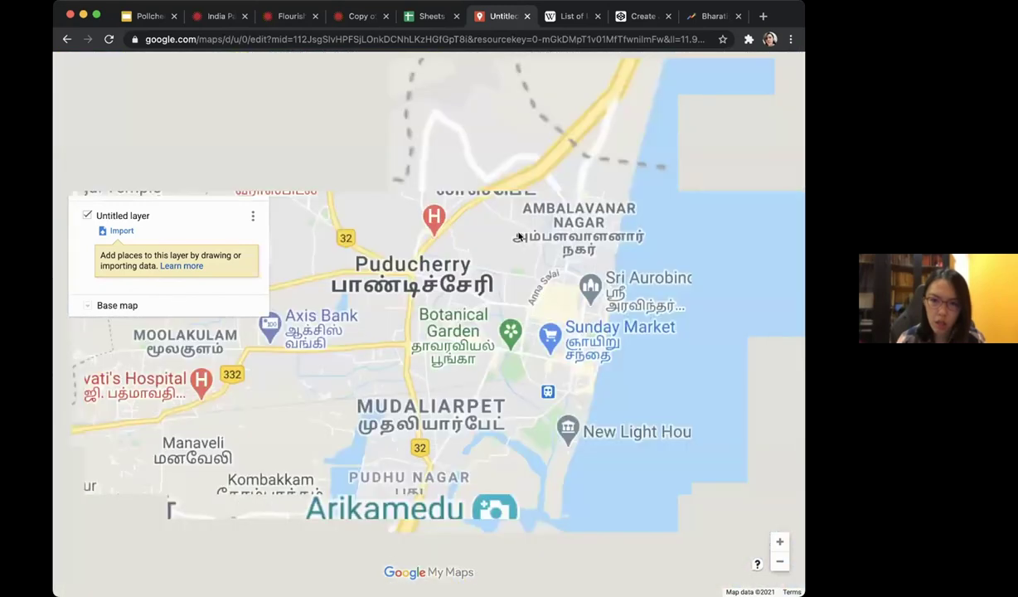
{"action": "scroll", "coordinate": [421, 324], "scroll_direction": "up", "scroll_amount": 1}
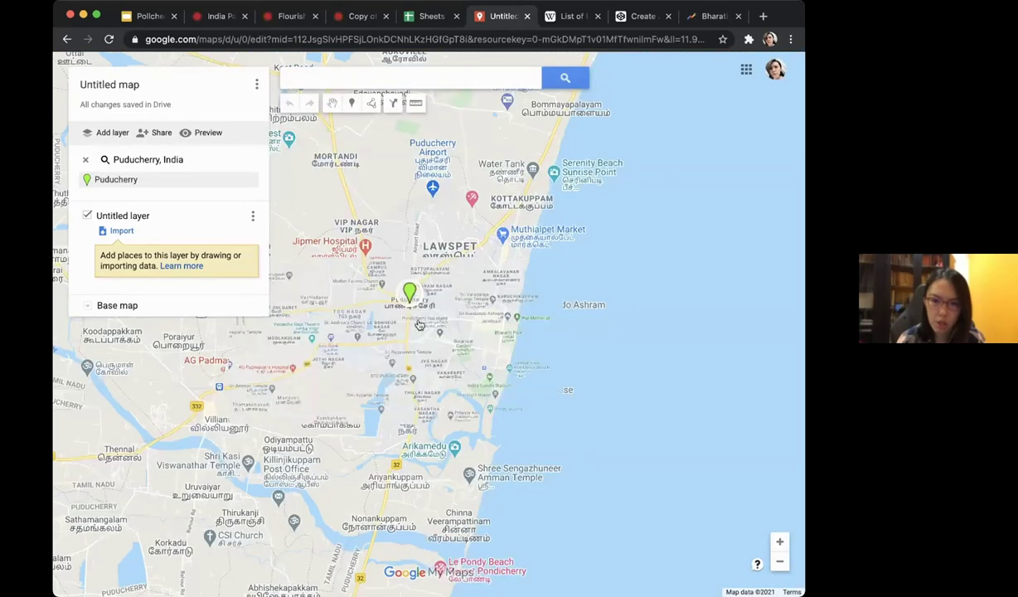
{"action": "scroll", "coordinate": [420, 325], "scroll_direction": "up", "scroll_amount": 3}
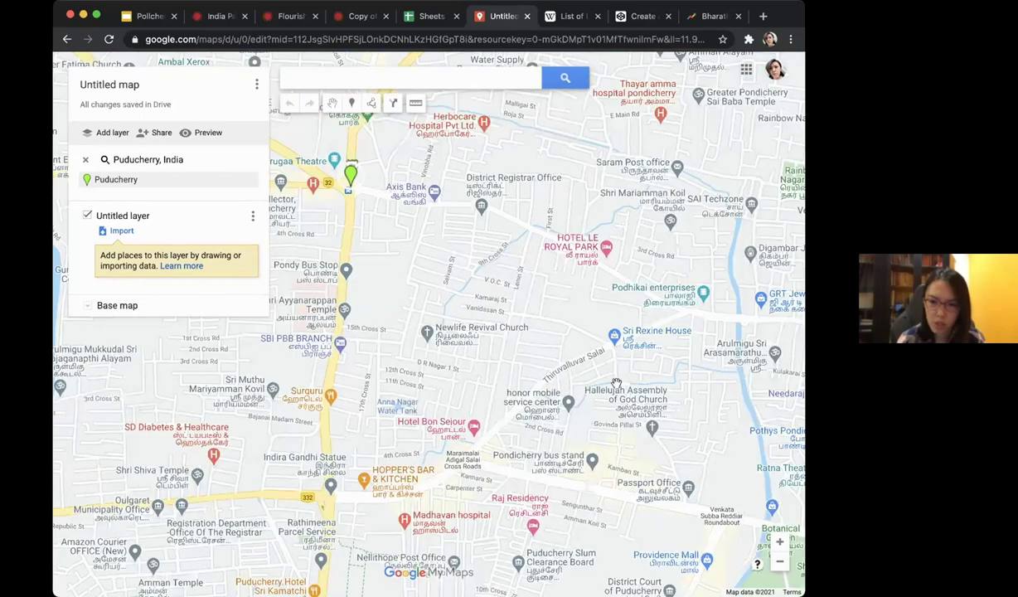
{"action": "left_click_drag", "start_coordinate": [617, 383], "coordinate": [572, 325]}
{"action": "scroll", "coordinate": [533, 323], "scroll_direction": "up", "scroll_amount": 1}
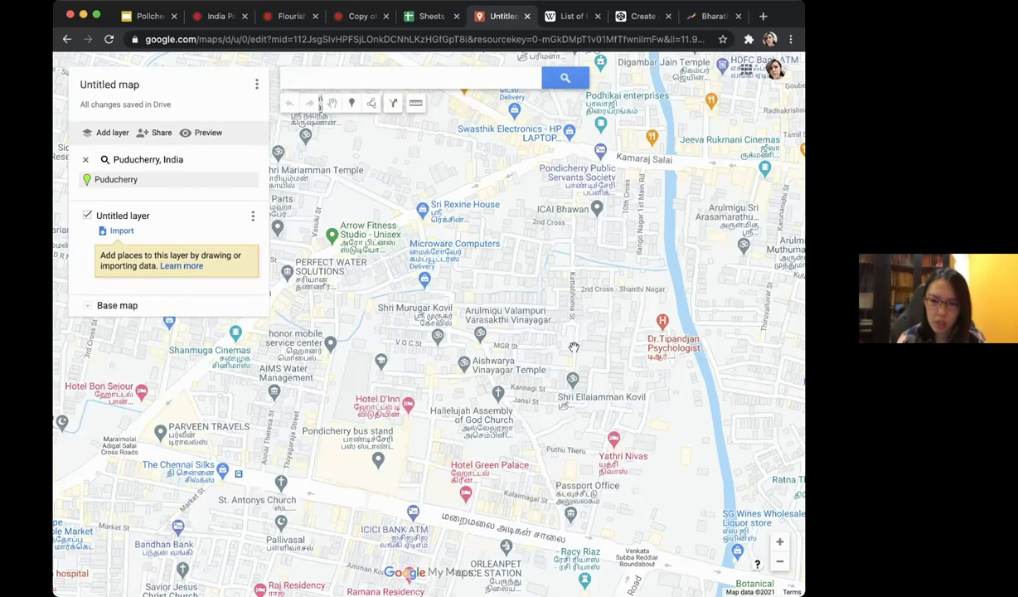
{"action": "left_click_drag", "start_coordinate": [555, 360], "coordinate": [533, 293]}
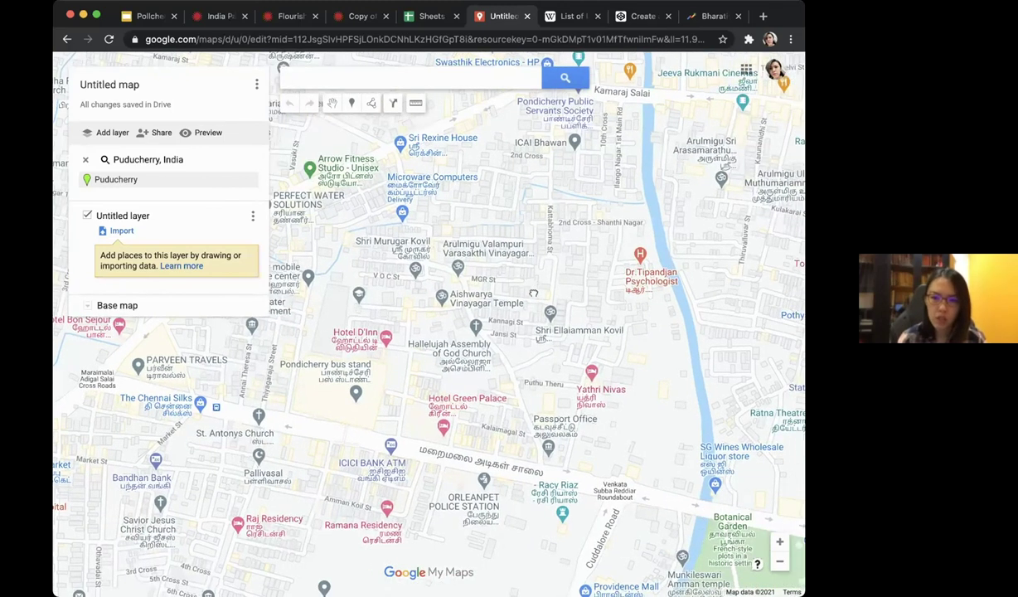
{"action": "scroll", "coordinate": [533, 294], "scroll_direction": "down", "scroll_amount": 10}
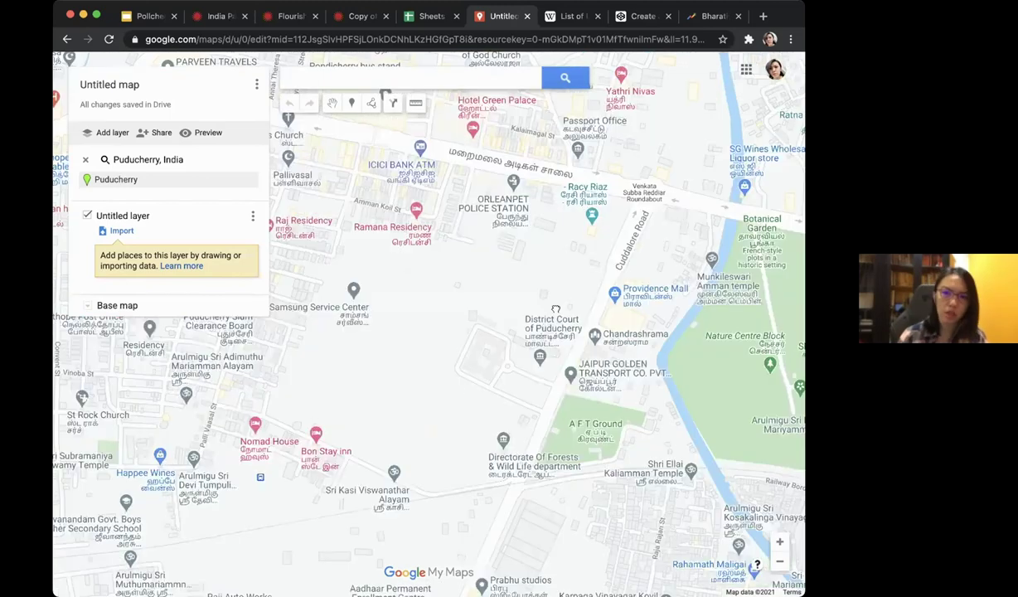
{"action": "scroll", "coordinate": [582, 330], "scroll_direction": "up", "scroll_amount": 1}
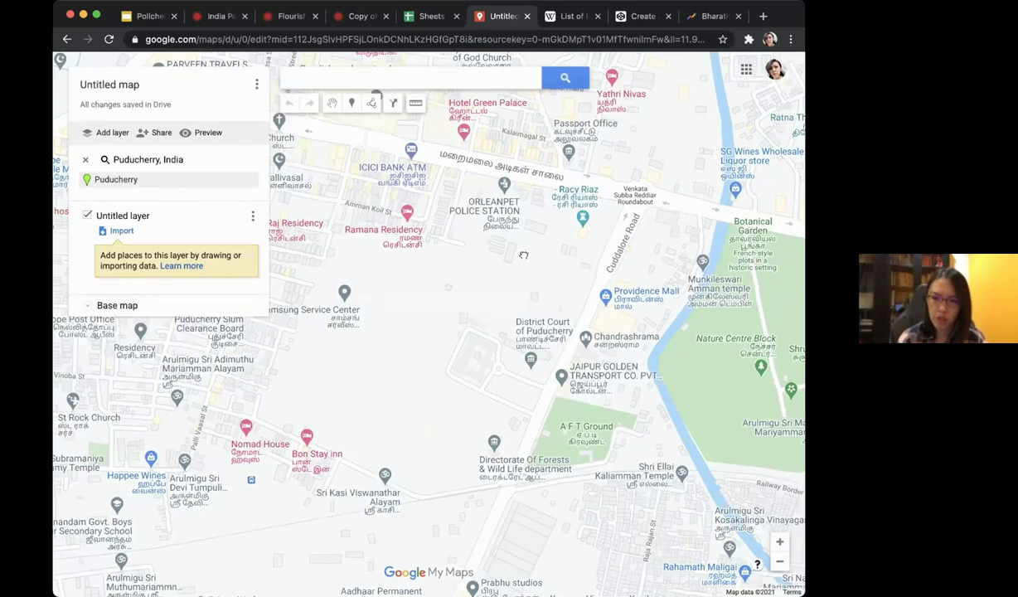
{"action": "scroll", "coordinate": [523, 255], "scroll_direction": "right", "scroll_amount": 7}
{"action": "scroll", "coordinate": [523, 255], "scroll_direction": "up", "scroll_amount": 5}
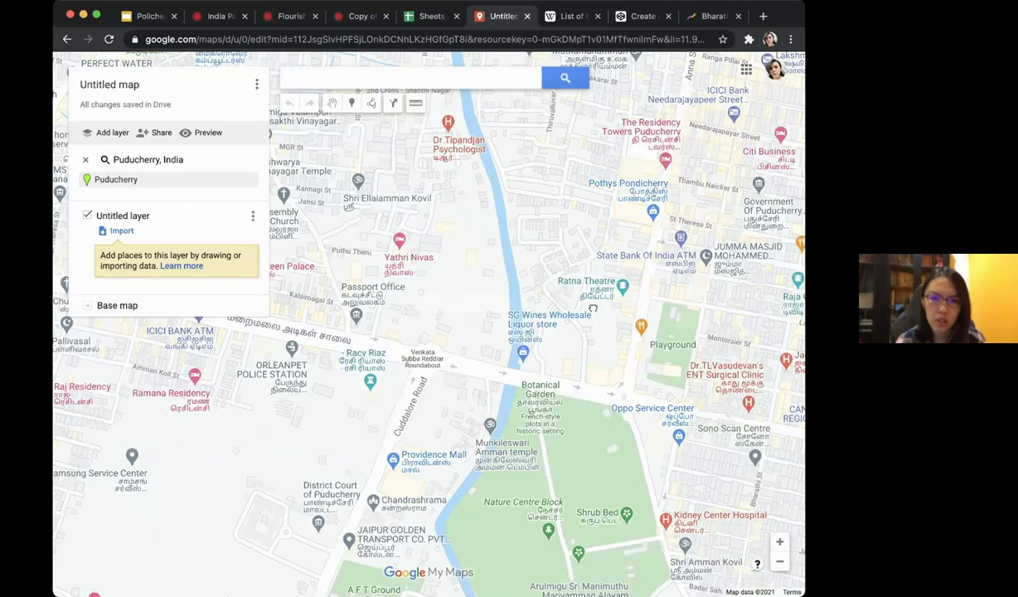
{"action": "scroll", "coordinate": [593, 309], "scroll_direction": "right", "scroll_amount": 2}
{"action": "scroll", "coordinate": [593, 308], "scroll_direction": "up", "scroll_amount": 1}
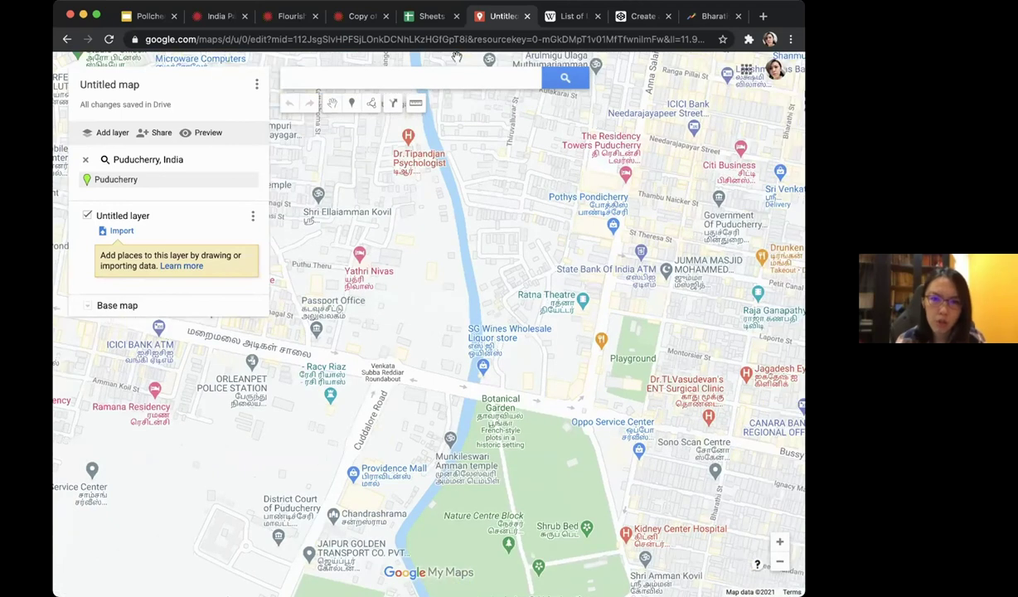
Title the map "Pol A campaign trail" and give it the description "ACD".
{"action": "left_click", "coordinate": [129, 89]}
{"action": "type", "text": "P"}
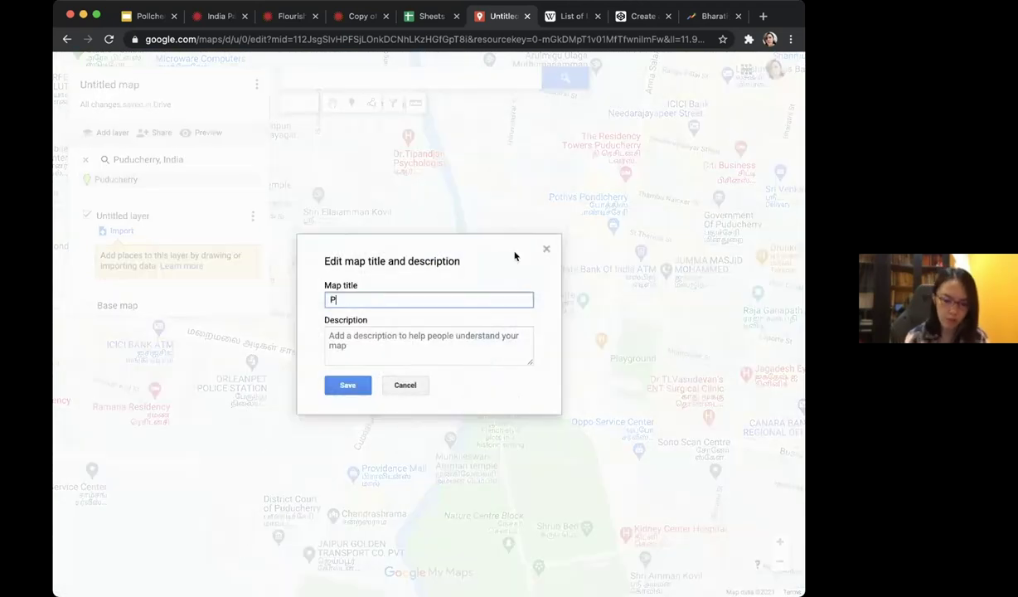
{"action": "type", "text": "ol A campaign trail"}
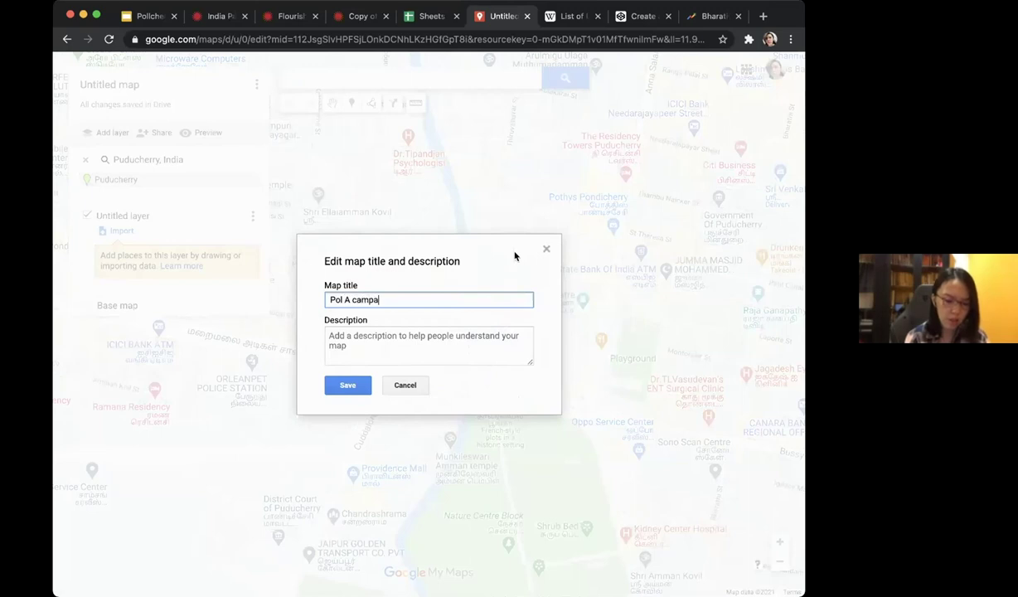
{"action": "left_click", "coordinate": [481, 348]}
{"action": "type", "text": "ACD"}
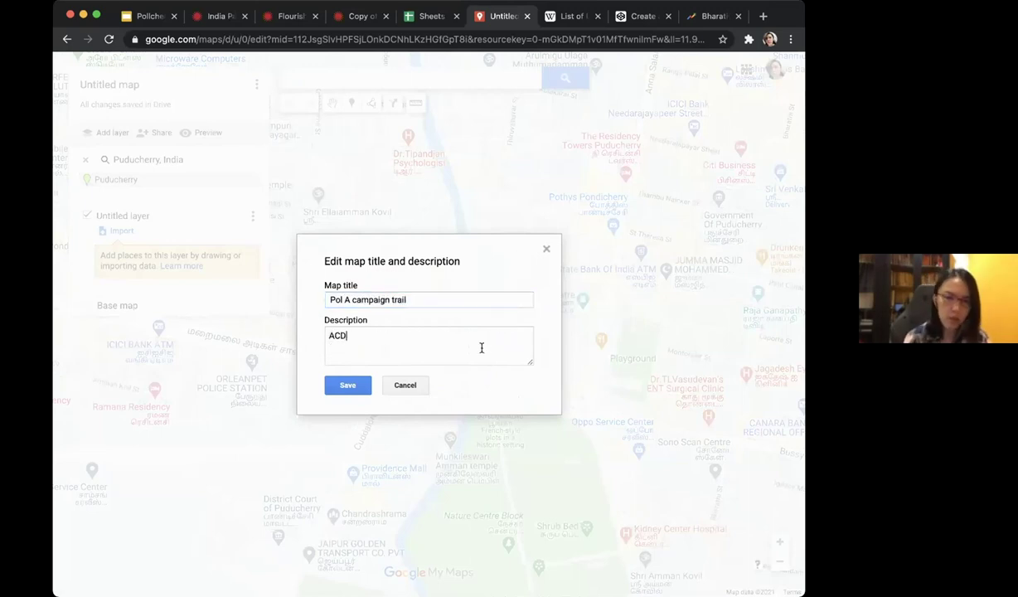
{"action": "left_click", "coordinate": [347, 387]}
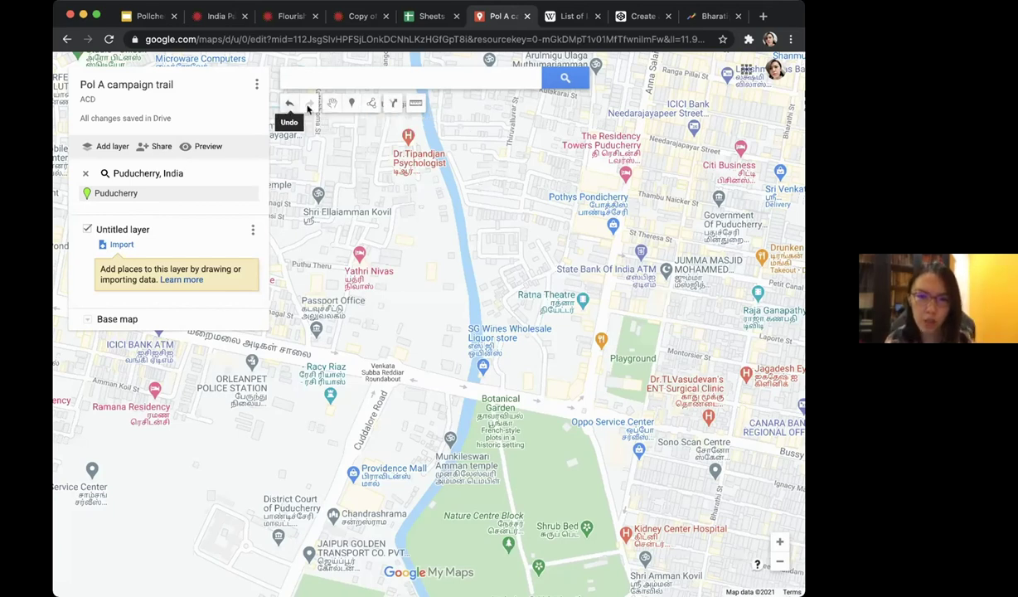
Draw a two-segment line from the road north of the Botanical Garden up to just west of Ratna Theatre, keeping its default name.
{"action": "left_click", "coordinate": [371, 105]}
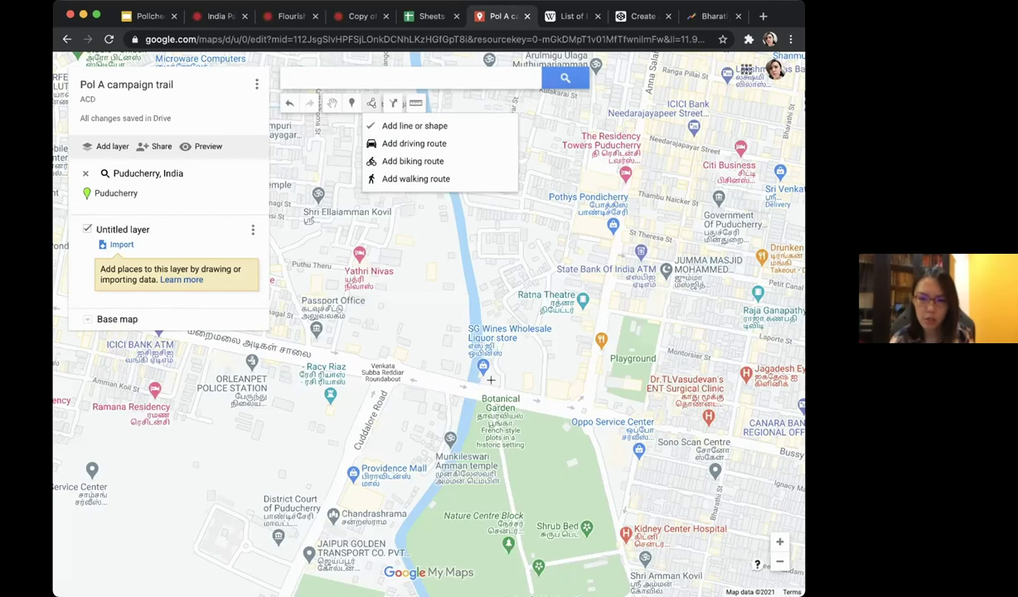
{"action": "left_click", "coordinate": [518, 377]}
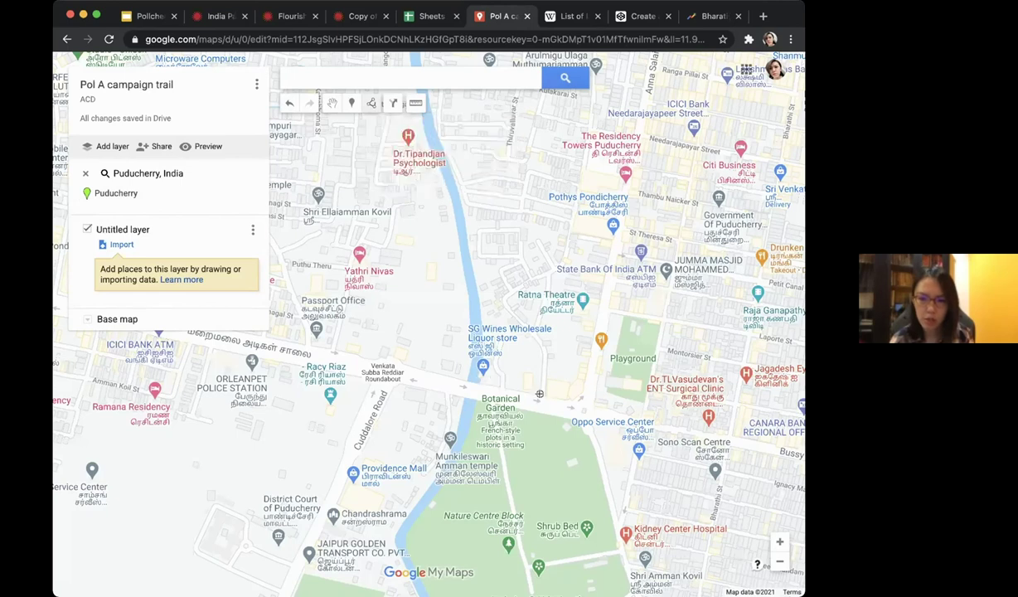
{"action": "left_click", "coordinate": [542, 348]}
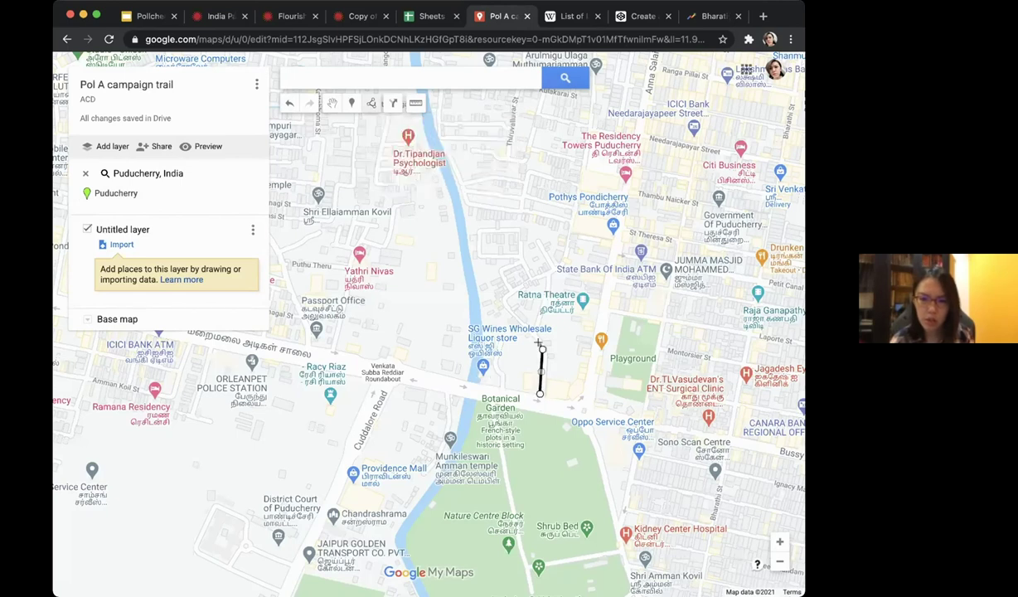
{"action": "left_click", "coordinate": [503, 304]}
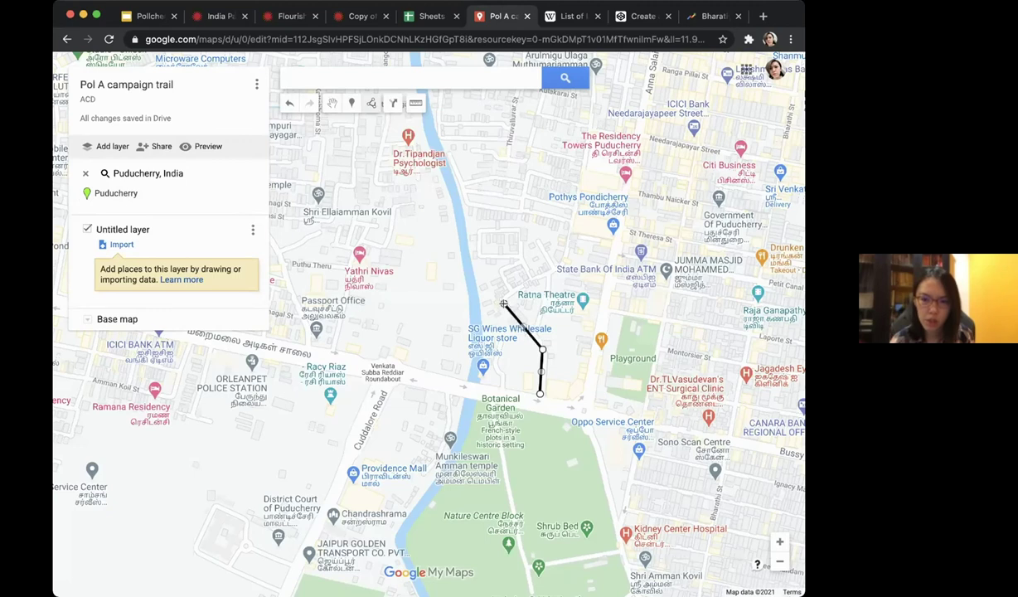
{"action": "left_click", "coordinate": [503, 303]}
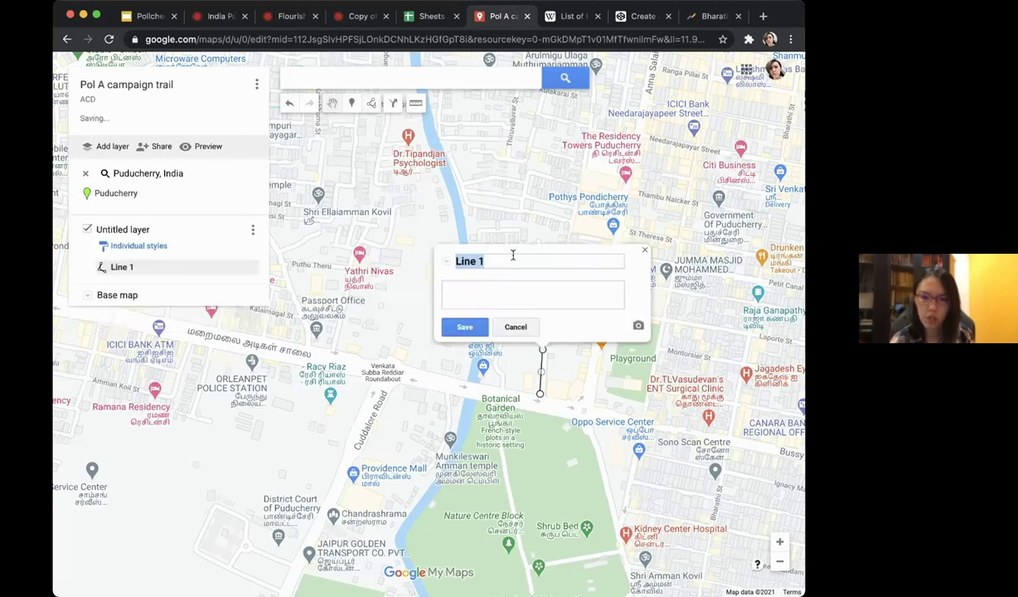
{"action": "left_click", "coordinate": [645, 253]}
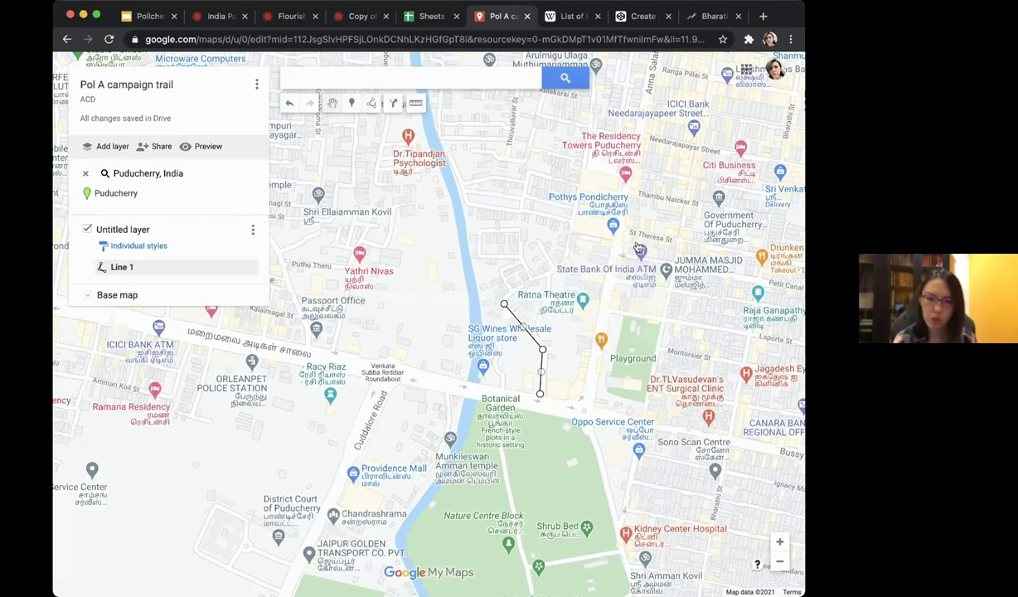
Place a marker at the line's southern end and title it "Pol A begins his campaign trail for Puducherry".
{"action": "left_click", "coordinate": [350, 105]}
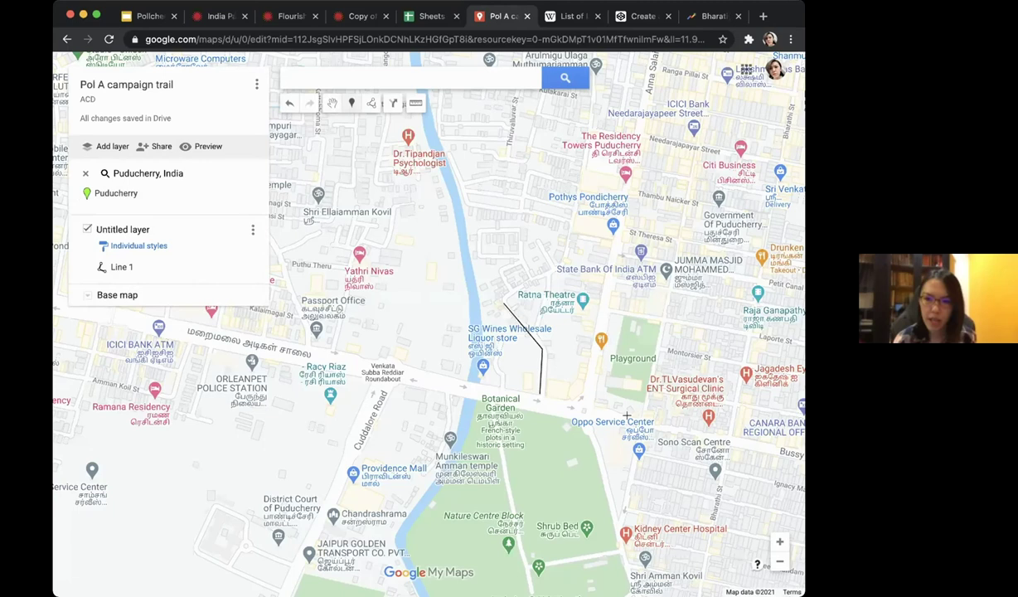
{"action": "left_click", "coordinate": [540, 391]}
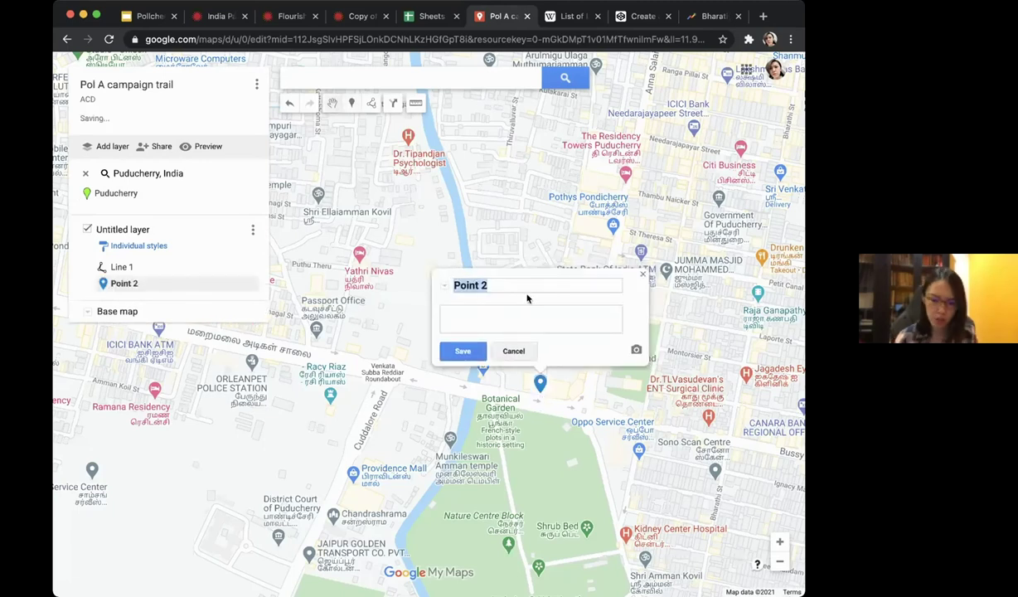
{"action": "type", "text": "Pol A"}
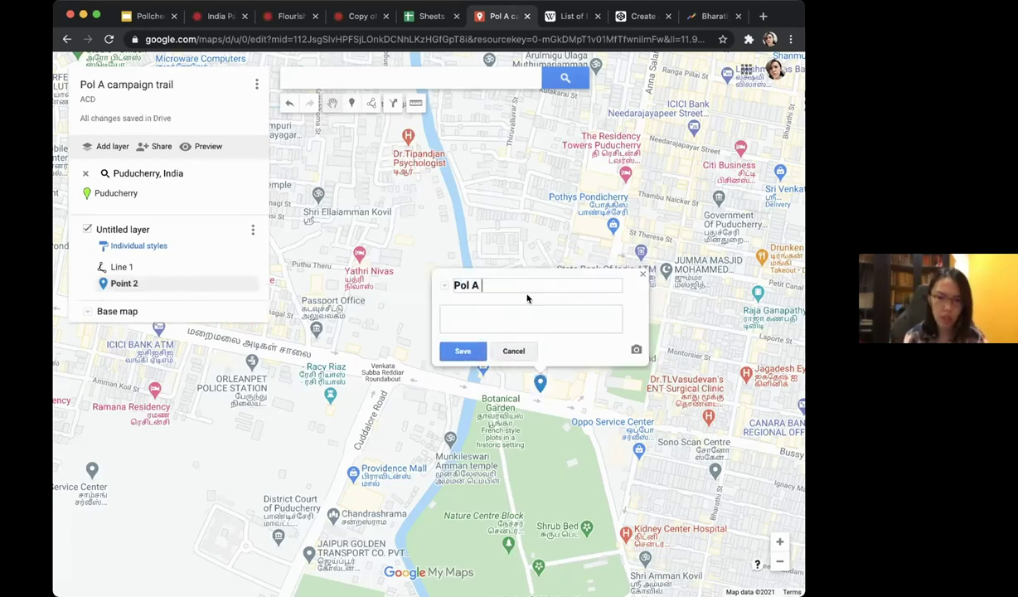
{"action": "type", "text": " begins his campaign trail for Pu"}
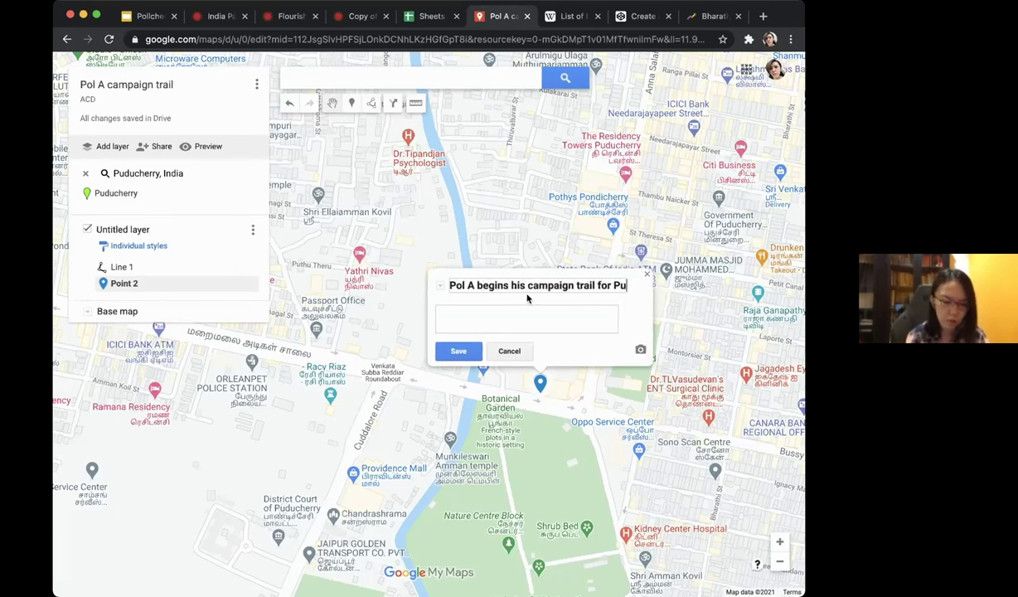
{"action": "type", "text": "ducherry"}
Give the starting marker the description "In order to shore up support in his opponent's area.....".
{"action": "left_click", "coordinate": [538, 313]}
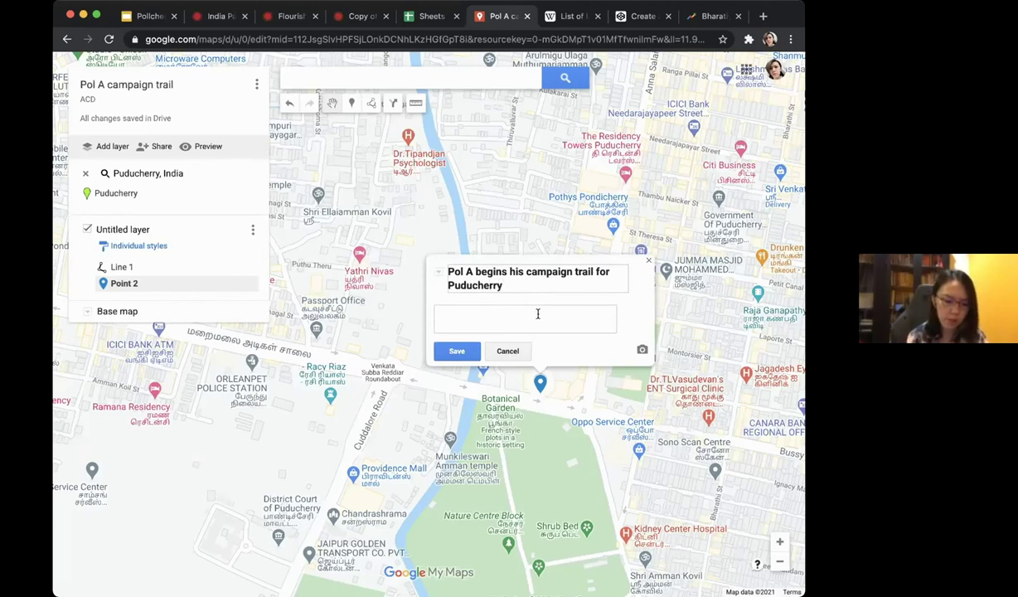
{"action": "type", "text": "In orde"}
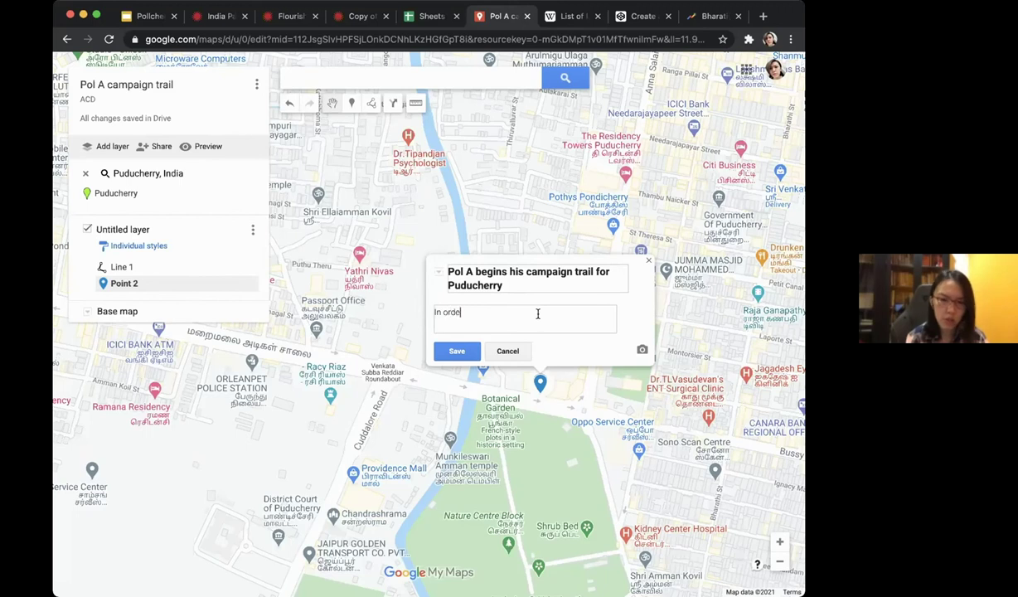
{"action": "type", "text": "r to shore u"}
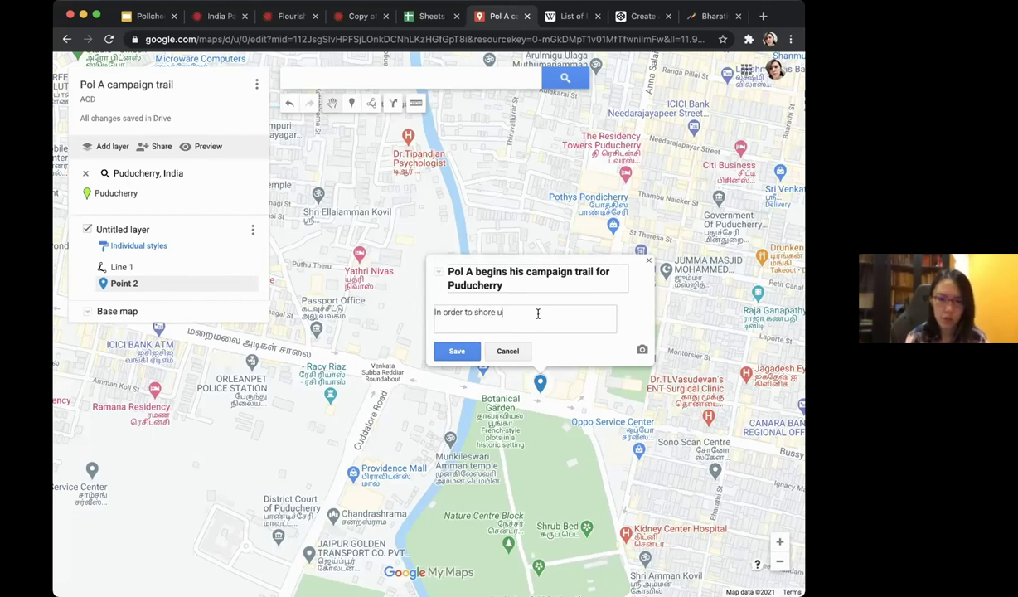
{"action": "type", "text": "p support in this"}
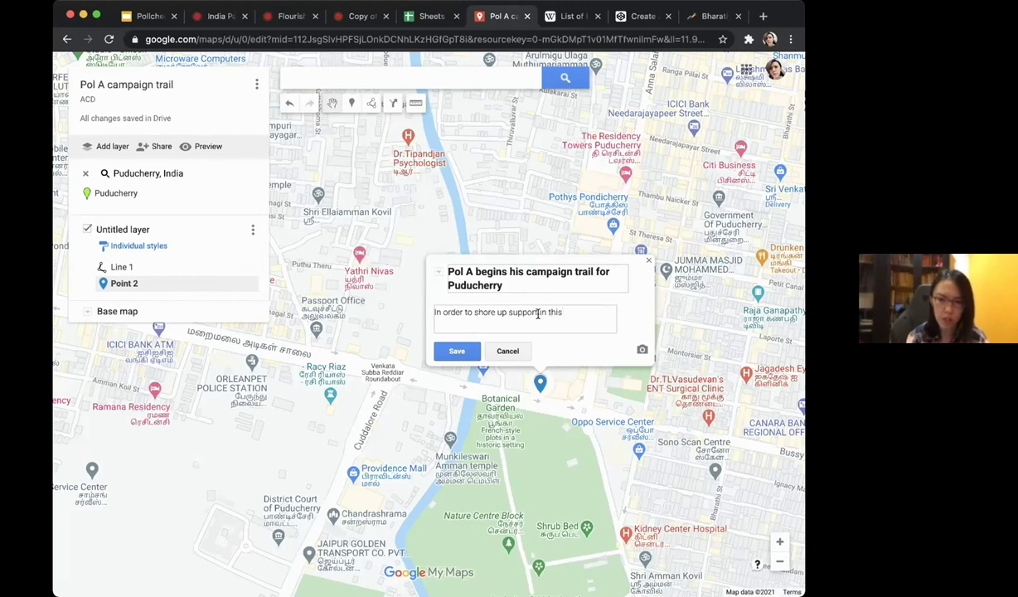
{"action": "key", "text": "BackSpace"}
{"action": "key", "text": "BackSpace"}
{"action": "key", "text": "BackSpace"}
{"action": "key", "text": "BackSpace"}
{"action": "type", "text": "his op"}
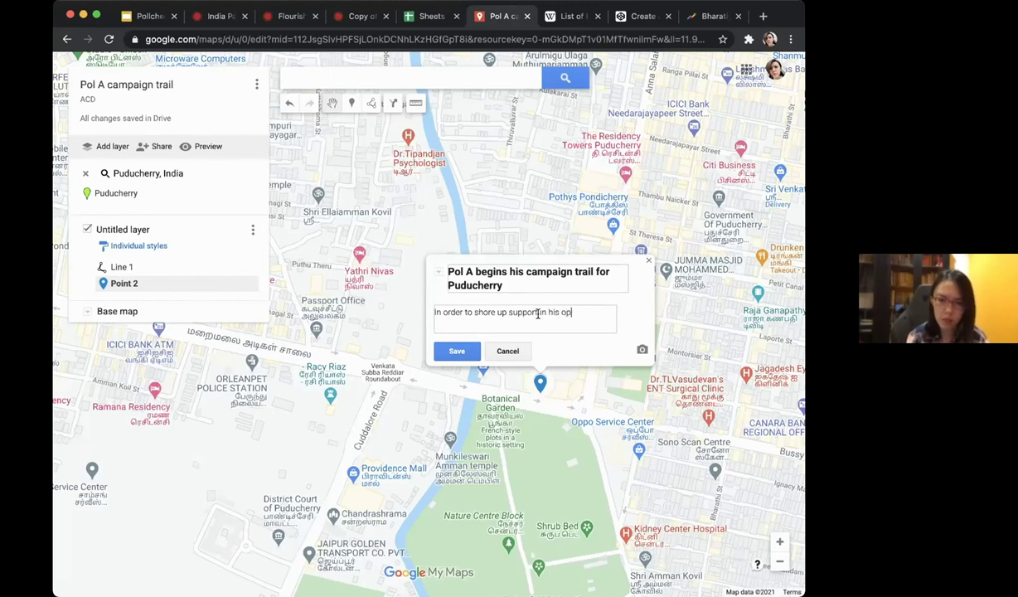
{"action": "type", "text": "ponent's ar"}
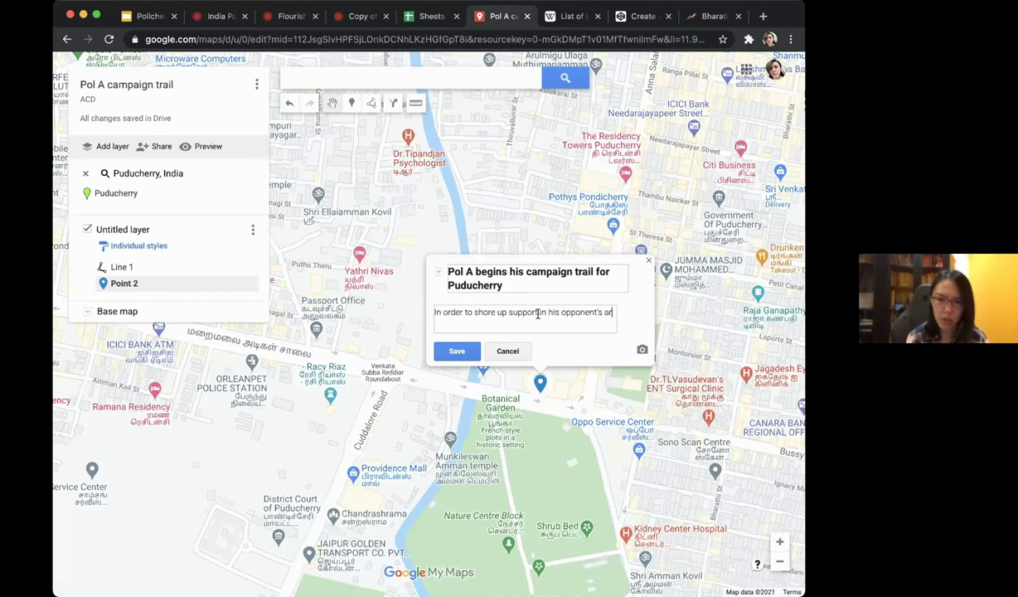
{"action": "type", "text": "ea...."}
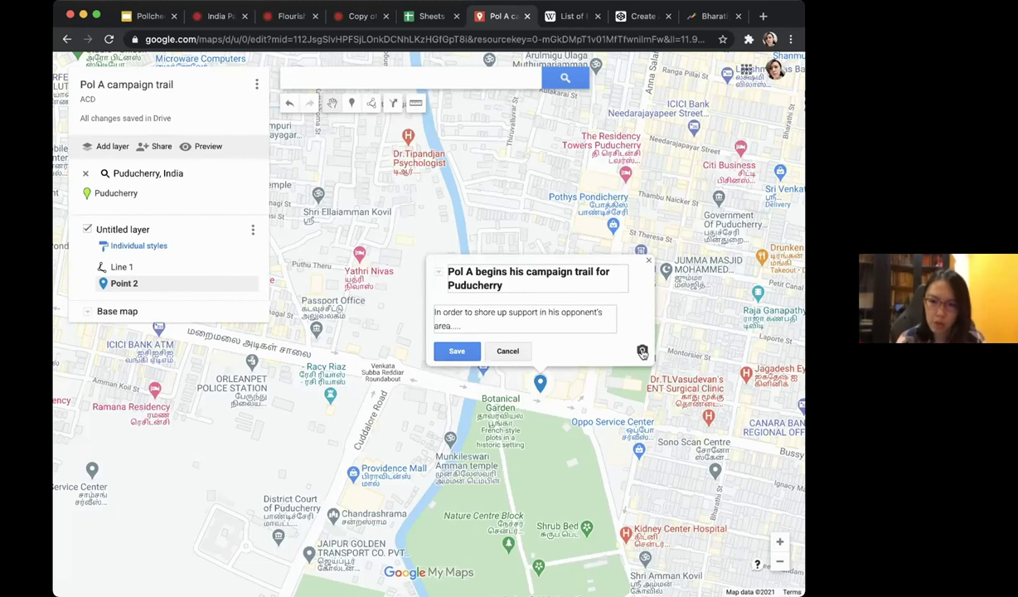
Find images for "puducherry" with Google Image Search and attach the coastline photo with red-roofed houses to the starting marker.
{"action": "left_click", "coordinate": [642, 349]}
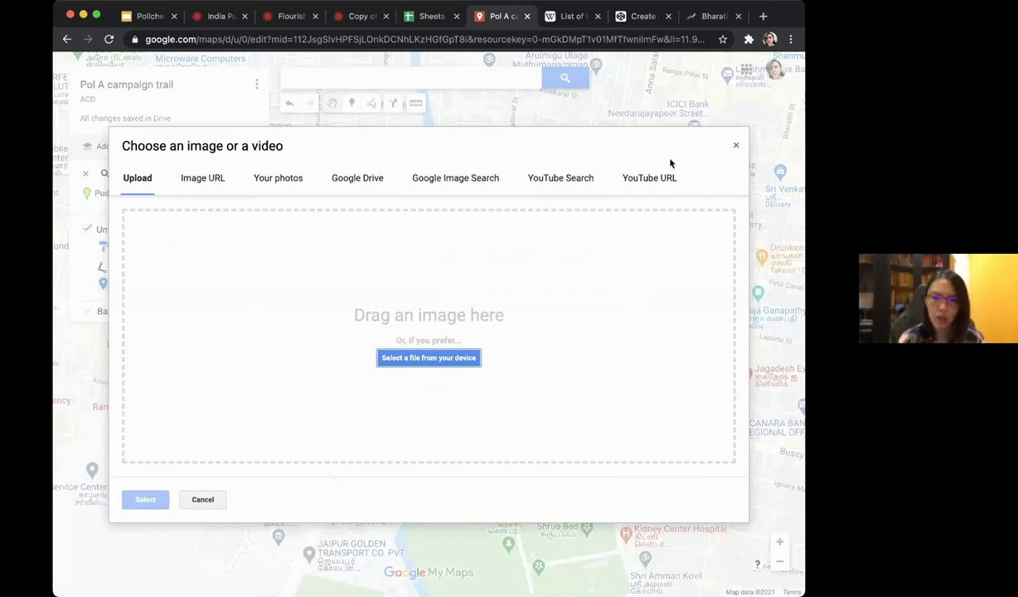
{"action": "left_click", "coordinate": [470, 179]}
{"action": "type", "text": "puducherry"}
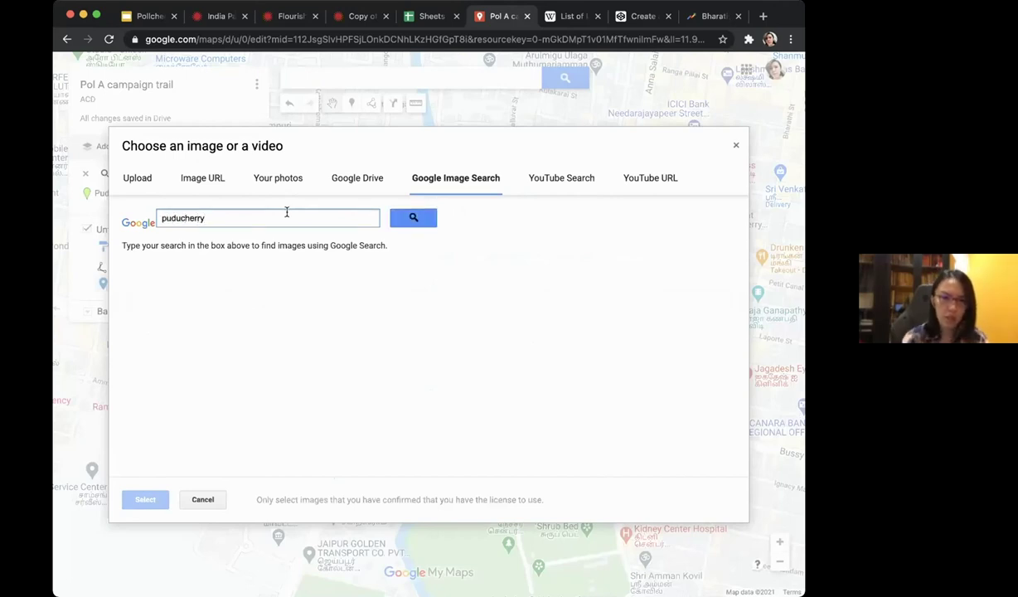
{"action": "left_click", "coordinate": [411, 217]}
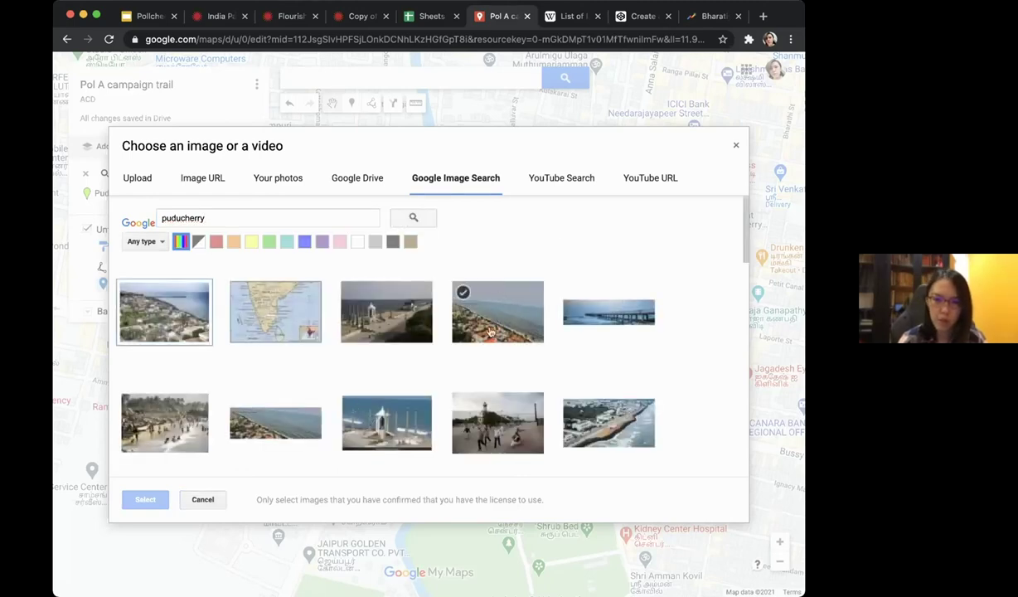
{"action": "left_click", "coordinate": [510, 309]}
{"action": "left_click", "coordinate": [131, 500]}
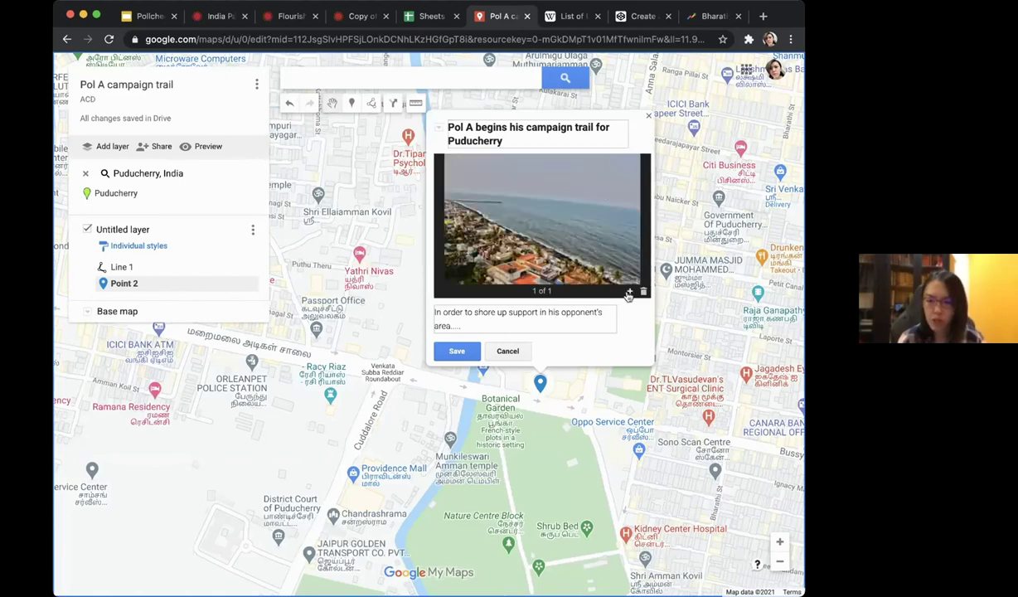
Attach a second "puducherry" image search result, the aerial view of the seafront road, return to the first photo and save the marker.
{"action": "left_click", "coordinate": [629, 295]}
{"action": "left_click", "coordinate": [456, 179]}
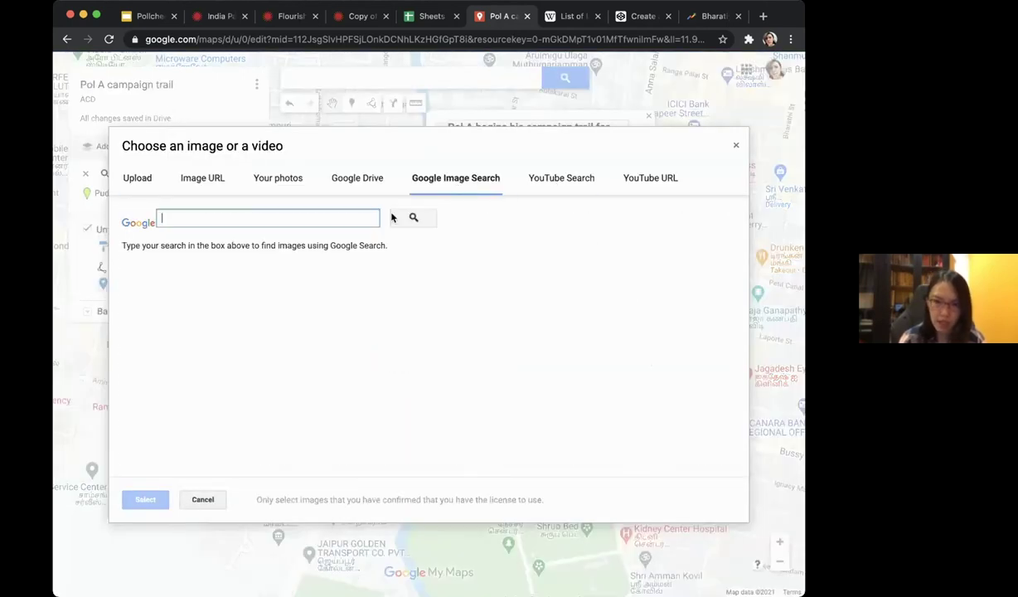
{"action": "type", "text": "puducherry"}
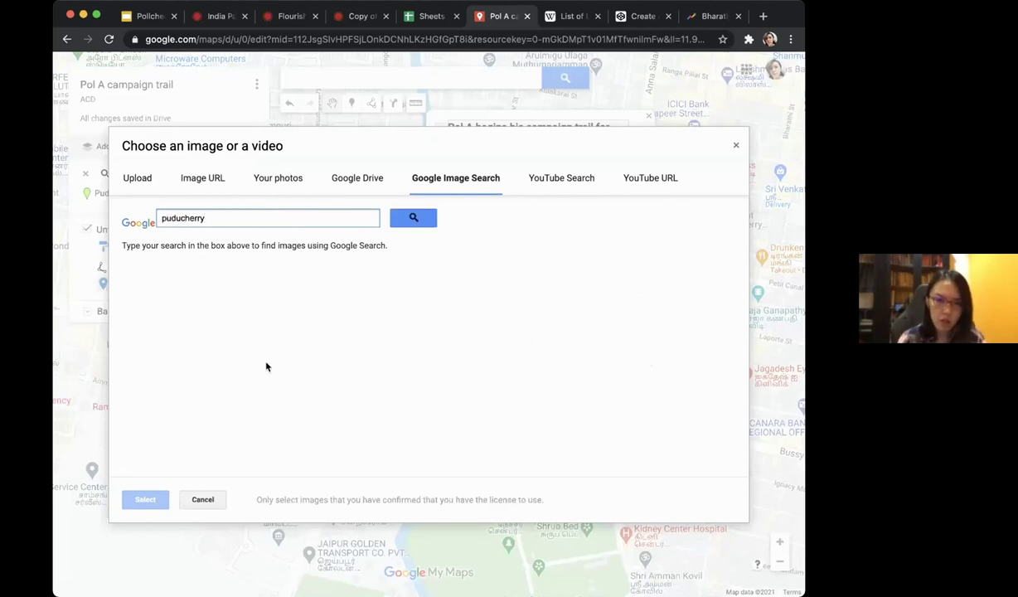
{"action": "left_click", "coordinate": [409, 219]}
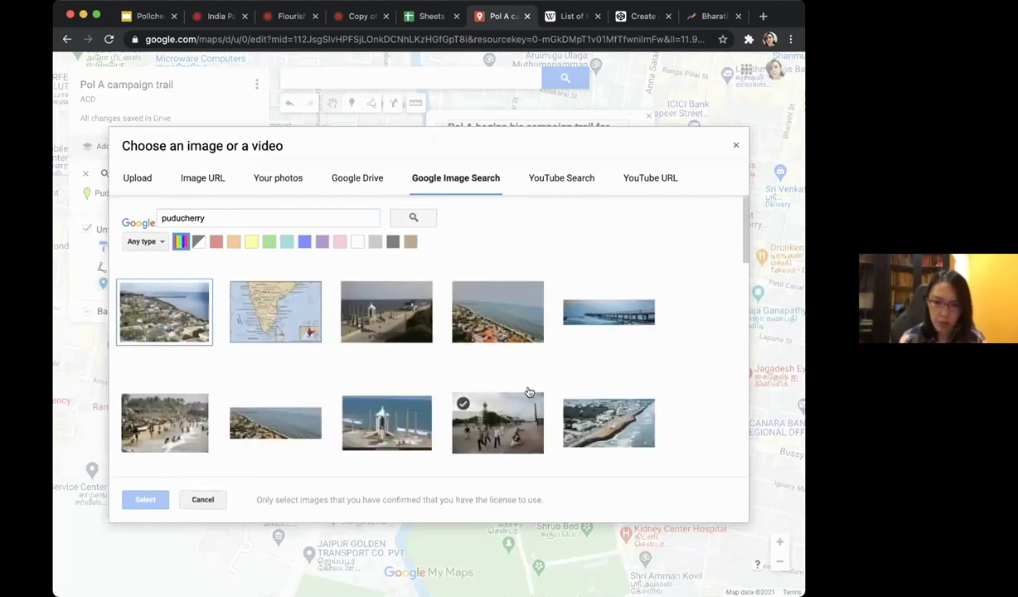
{"action": "scroll", "coordinate": [527, 392], "scroll_direction": "down", "scroll_amount": 2}
{"action": "scroll", "coordinate": [529, 391], "scroll_direction": "down", "scroll_amount": 1}
{"action": "left_click", "coordinate": [605, 323]}
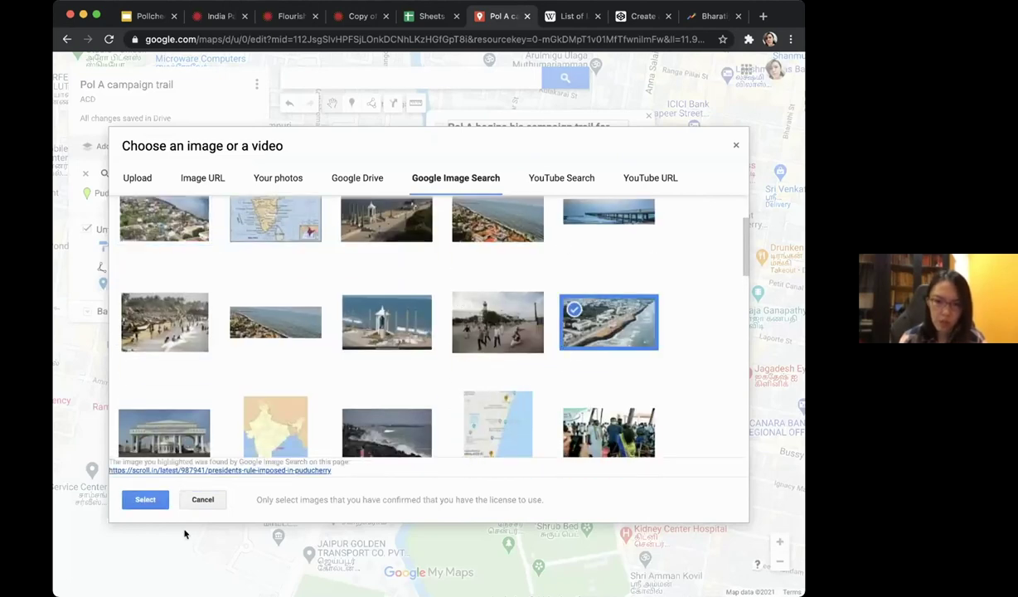
{"action": "left_click", "coordinate": [145, 500]}
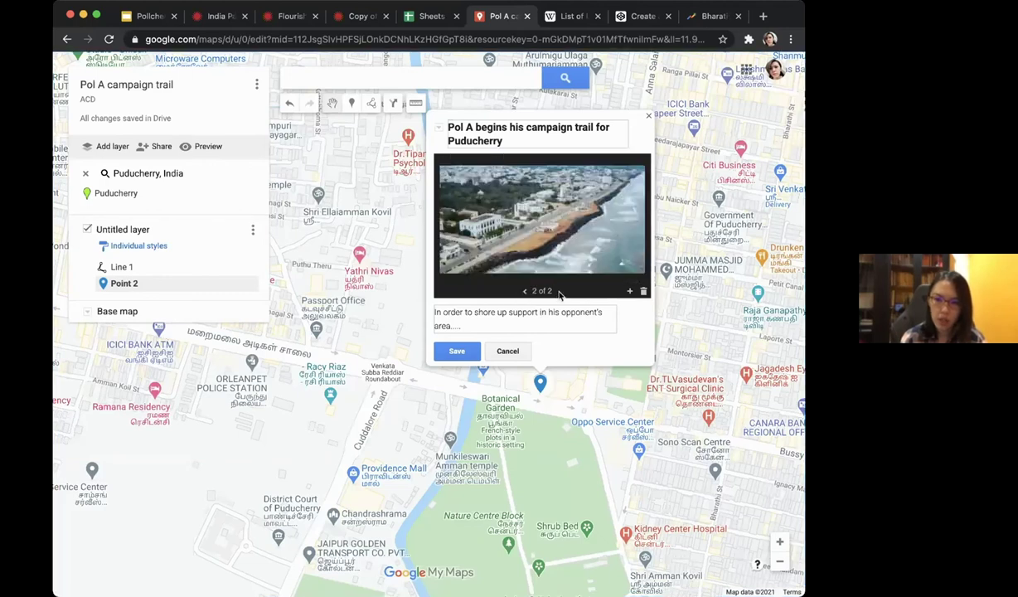
{"action": "left_click", "coordinate": [522, 292]}
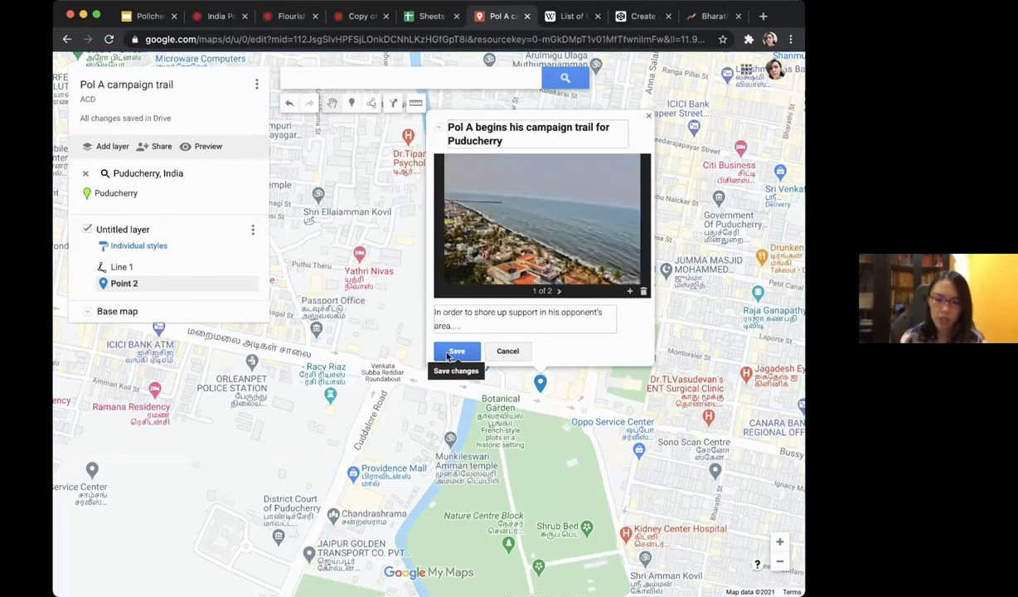
{"action": "left_click", "coordinate": [446, 353]}
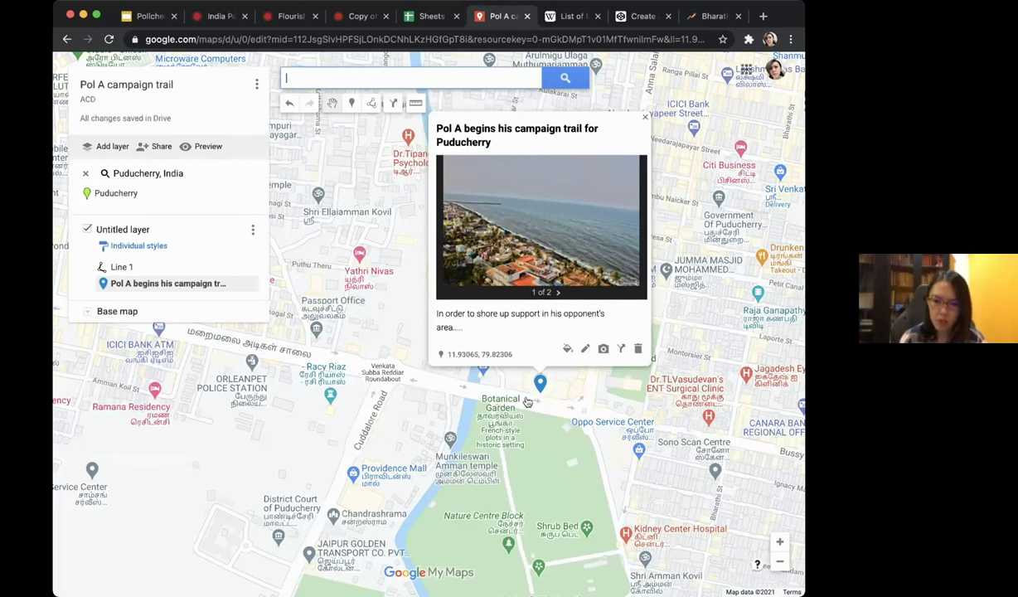
Restyle the starting marker with the red colour RGB (255, 82, 82) and the star icon.
{"action": "left_click", "coordinate": [567, 349]}
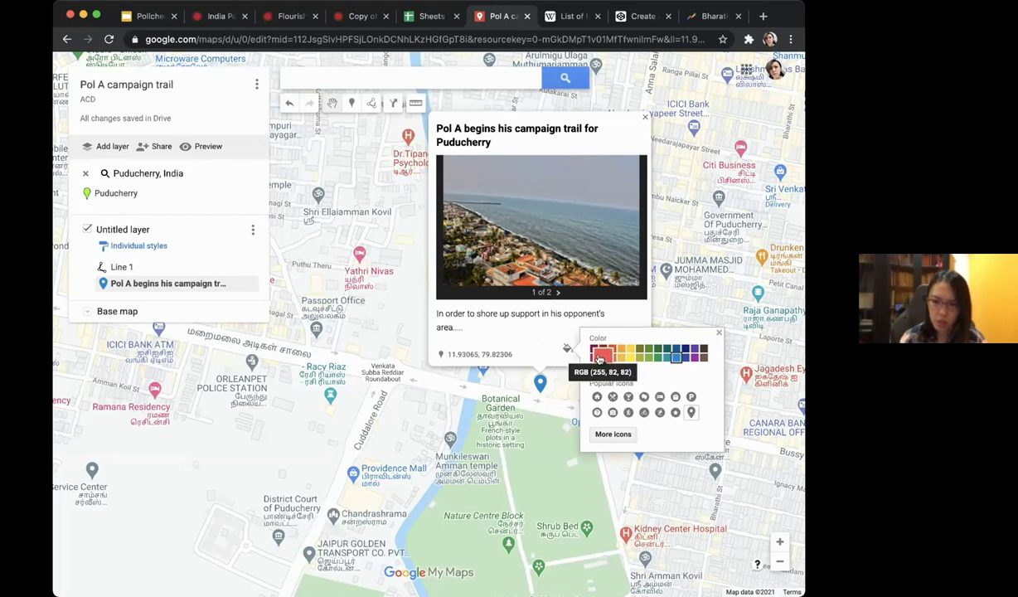
{"action": "left_click", "coordinate": [599, 358]}
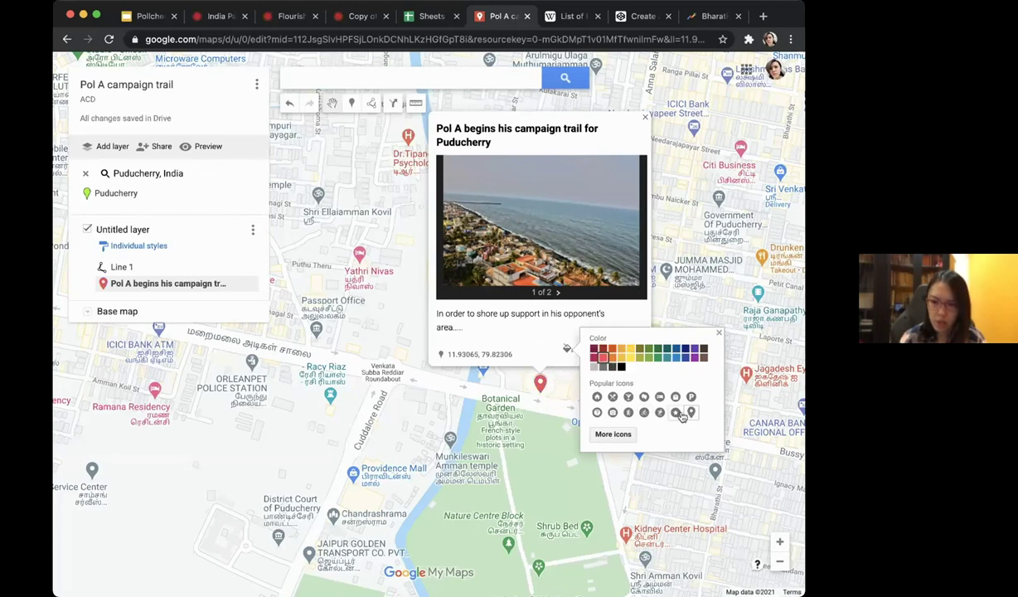
{"action": "left_click", "coordinate": [675, 412]}
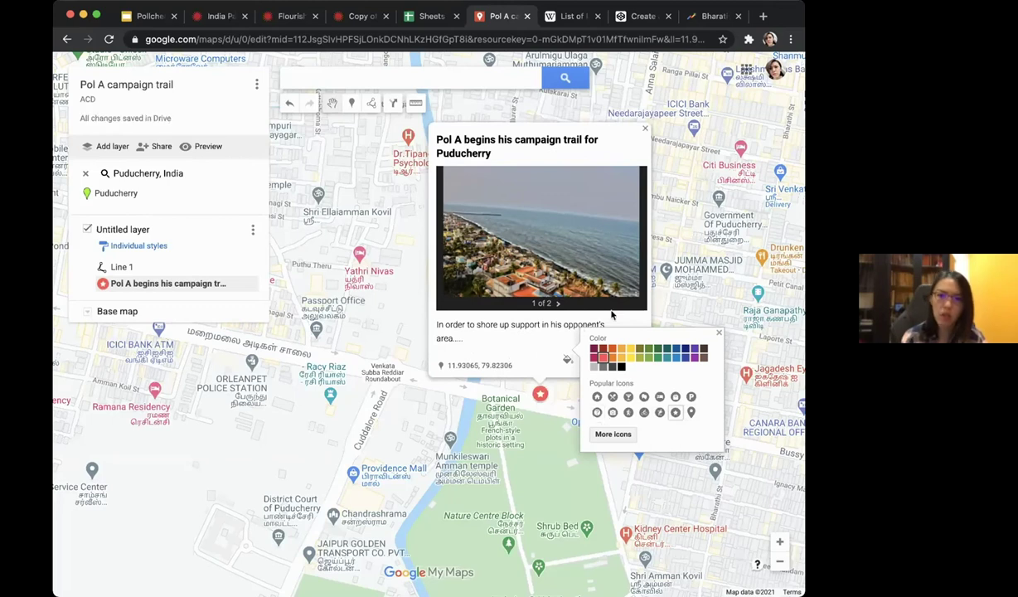
{"action": "left_click", "coordinate": [692, 153]}
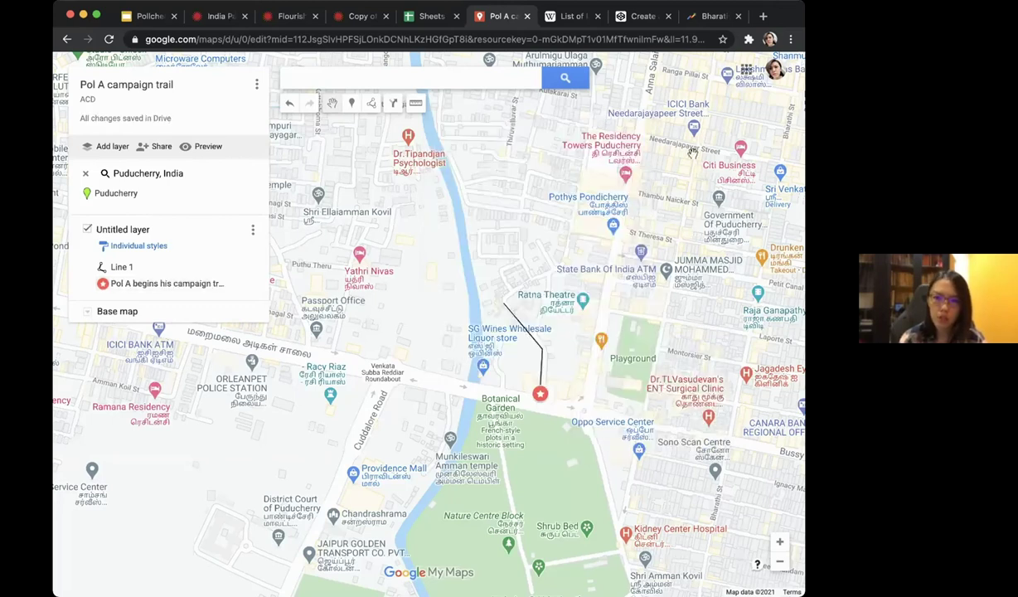
Place a marker at the line's northern end, west of Ratna Theatre, and title it "stops at a restaurant".
{"action": "left_click", "coordinate": [717, 197]}
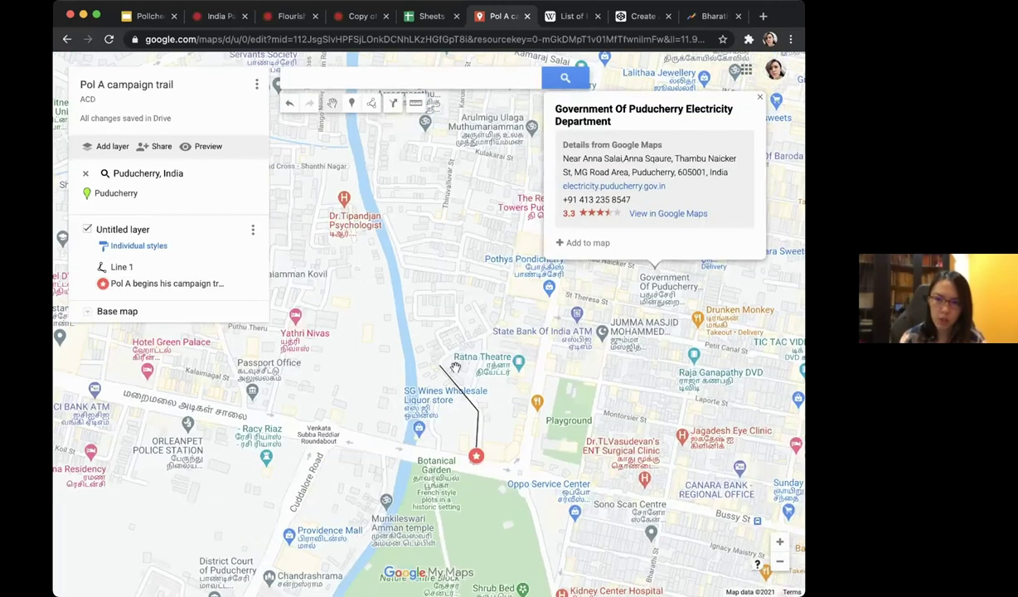
{"action": "left_click", "coordinate": [455, 367]}
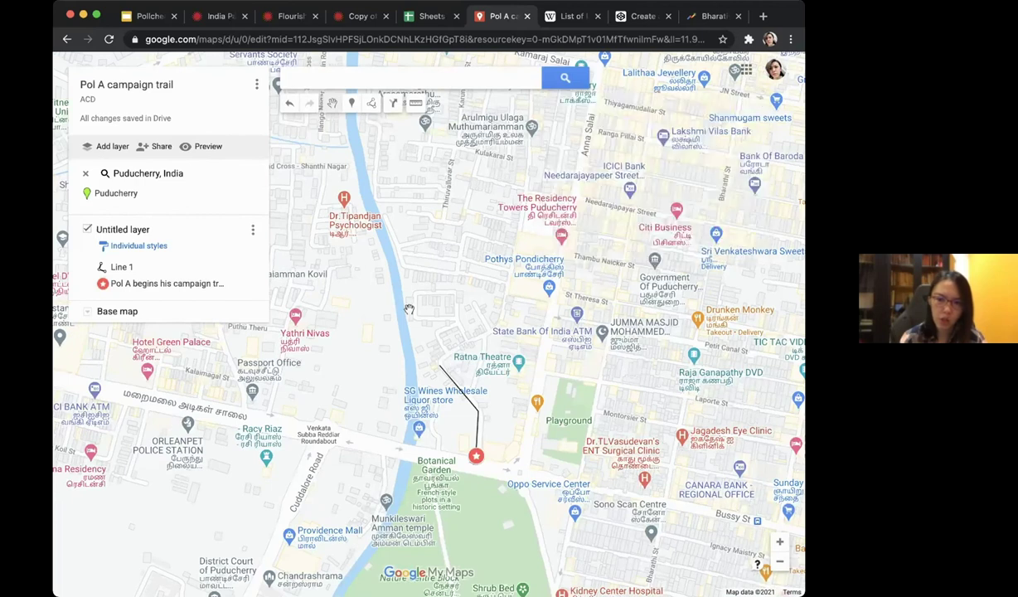
{"action": "left_click", "coordinate": [351, 103]}
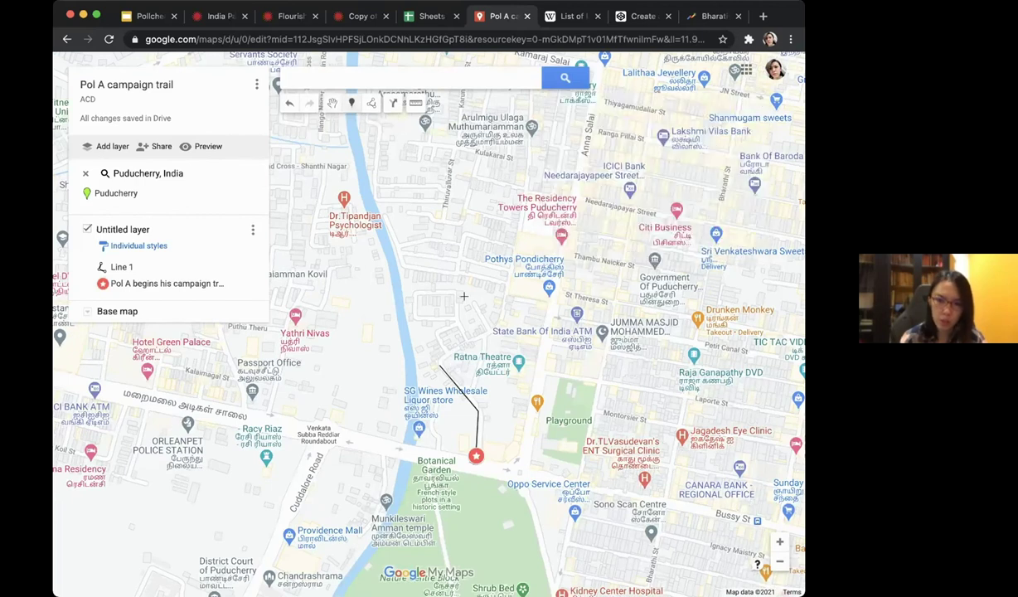
{"action": "left_click", "coordinate": [439, 363]}
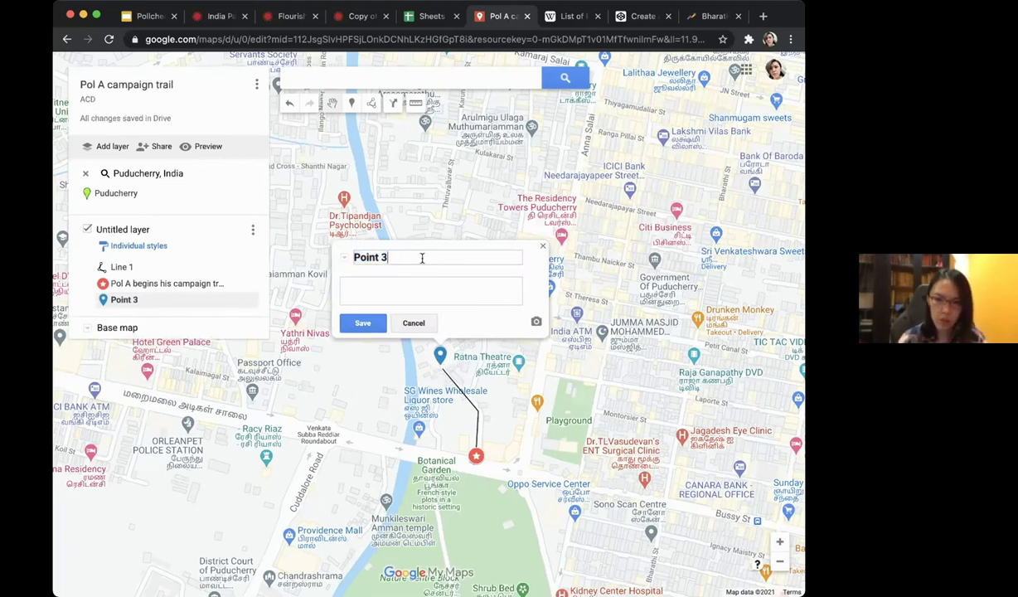
{"action": "type", "text": "sti"}
{"action": "type", "text": "ops"}
{"action": "type", "text": " at a restaurant"}
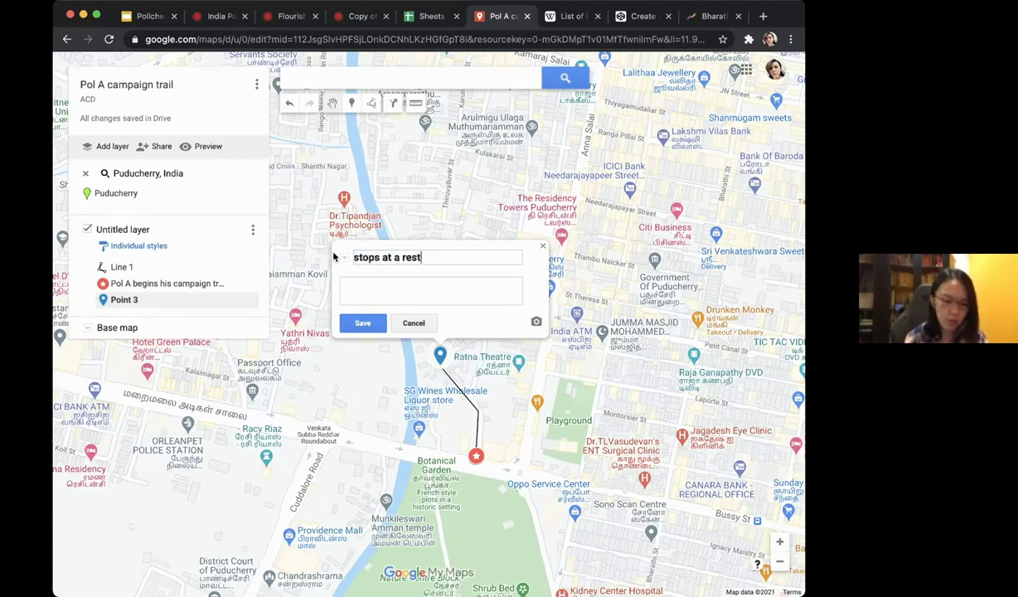
Describe the restaurant marker as "Pol A spoke to the taxi driver association at the restaurant to ...." and save it.
{"action": "left_click", "coordinate": [355, 284]}
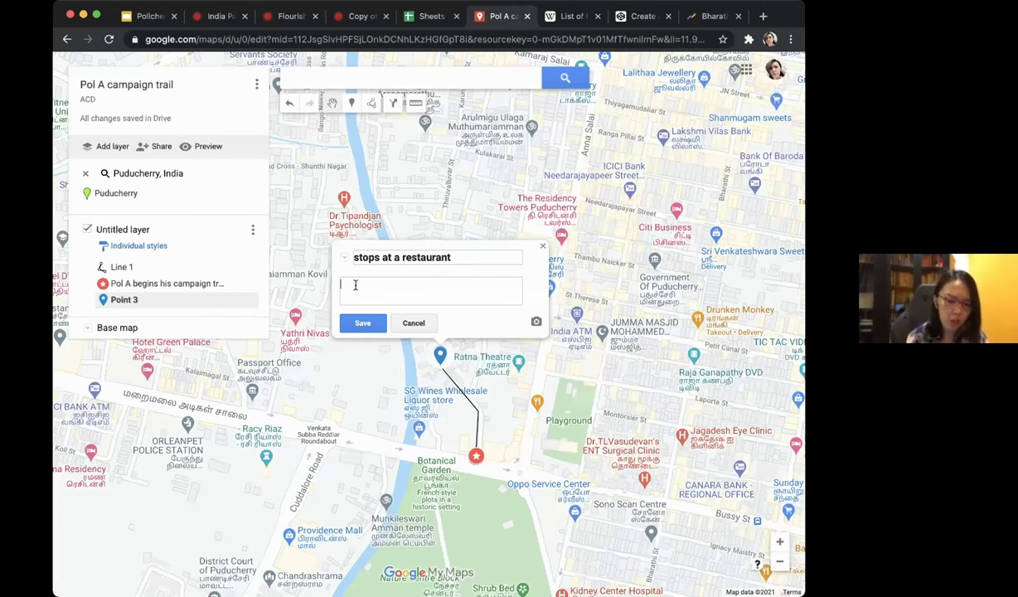
{"action": "type", "text": "Pol A sp"}
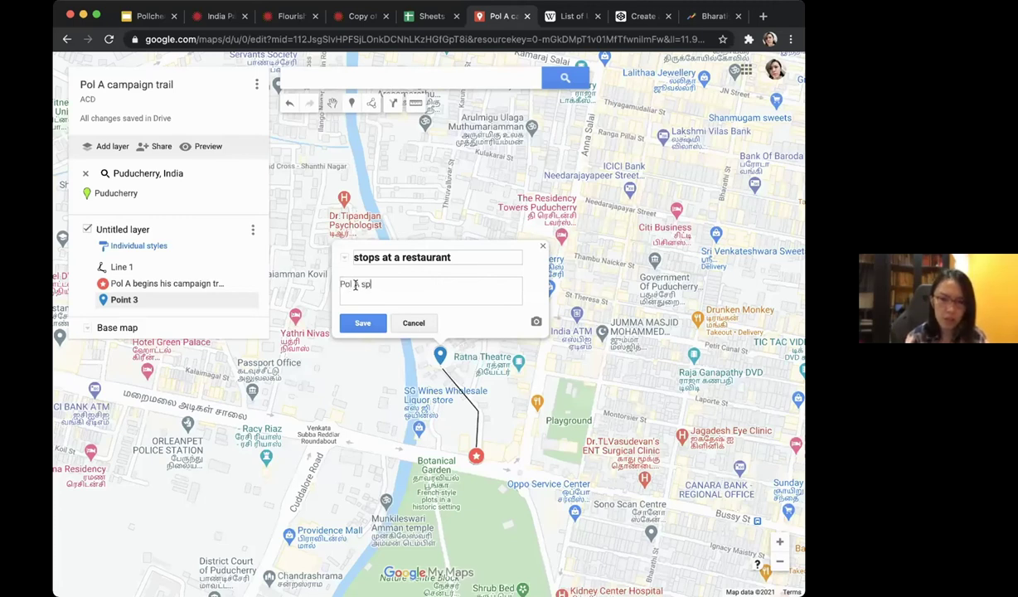
{"action": "type", "text": "oke to the t"}
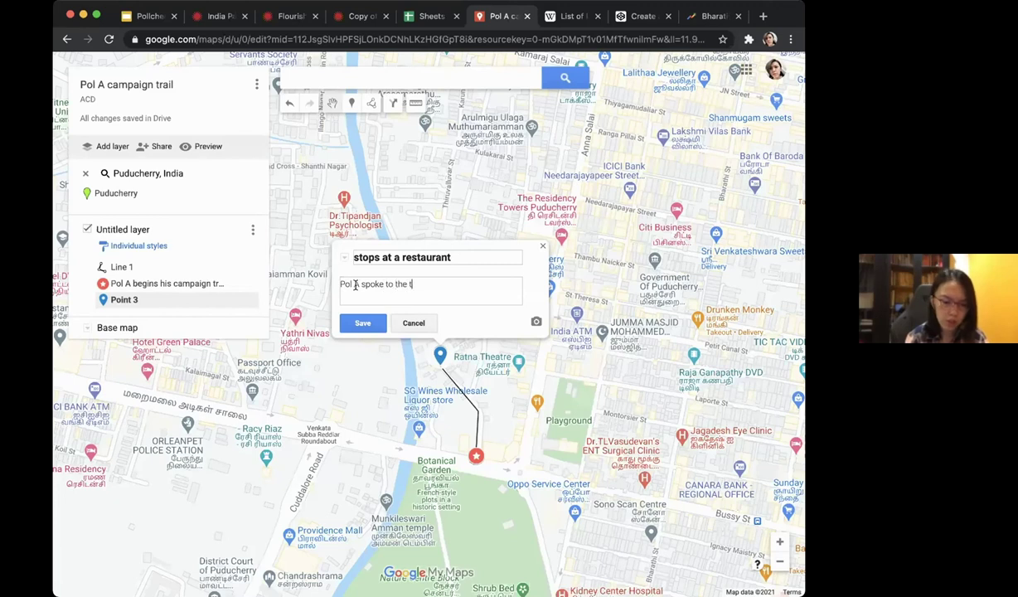
{"action": "type", "text": "axi driver associ"}
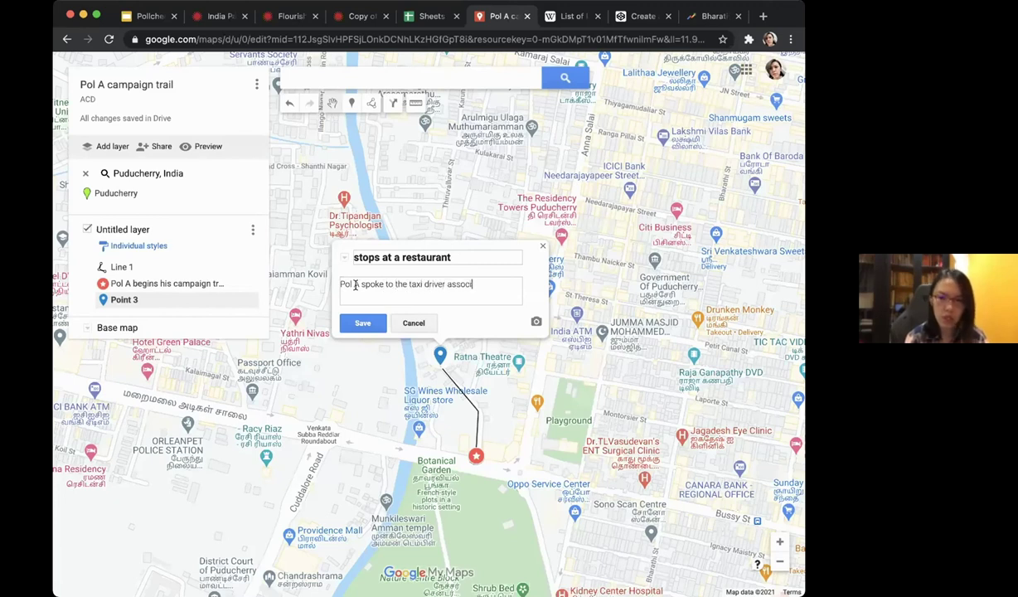
{"action": "type", "text": "ation at the restaurant"}
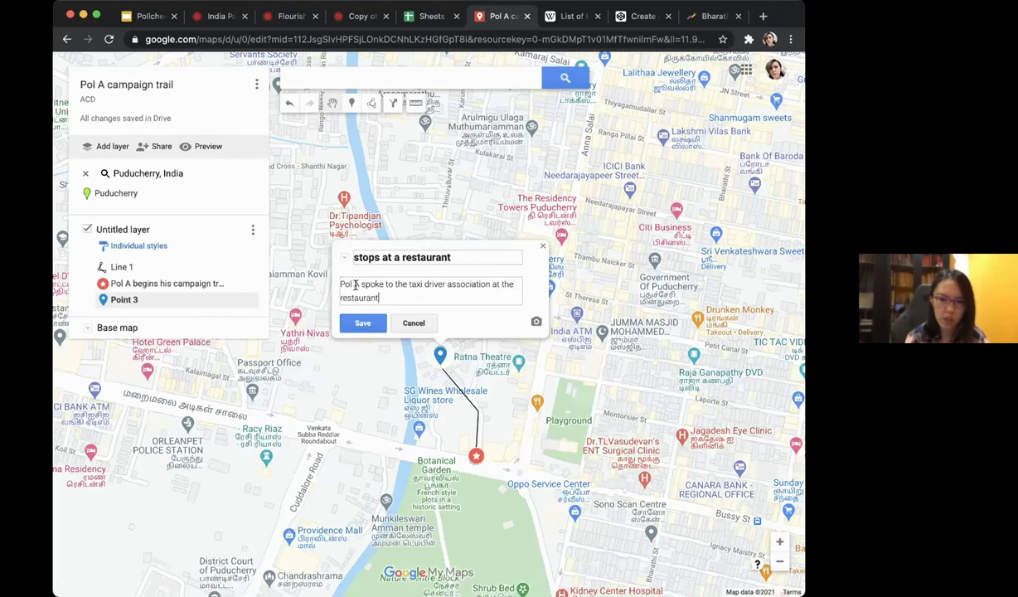
{"action": "type", "text": " to ...."}
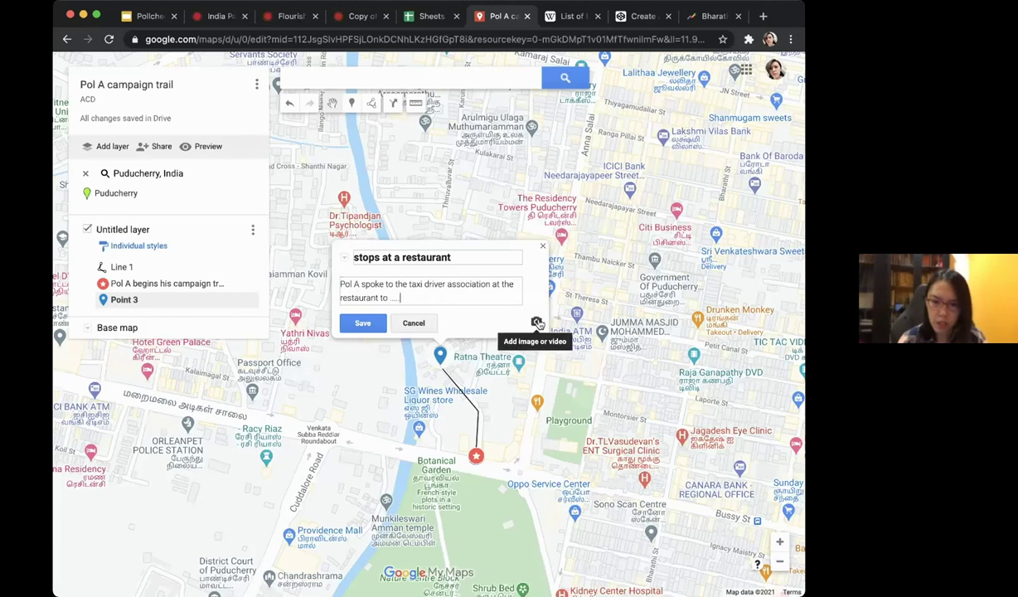
{"action": "left_click", "coordinate": [371, 323]}
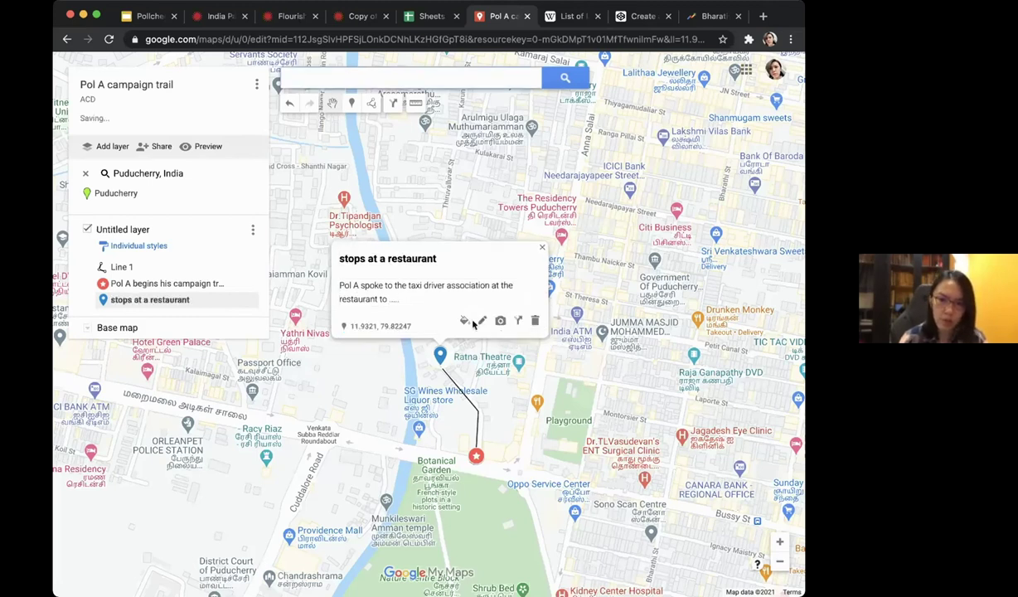
Restyle the "stops at a restaurant" marker with a dark teal colour and the camera icon.
{"action": "left_click", "coordinate": [463, 322]}
{"action": "left_click", "coordinate": [564, 320]}
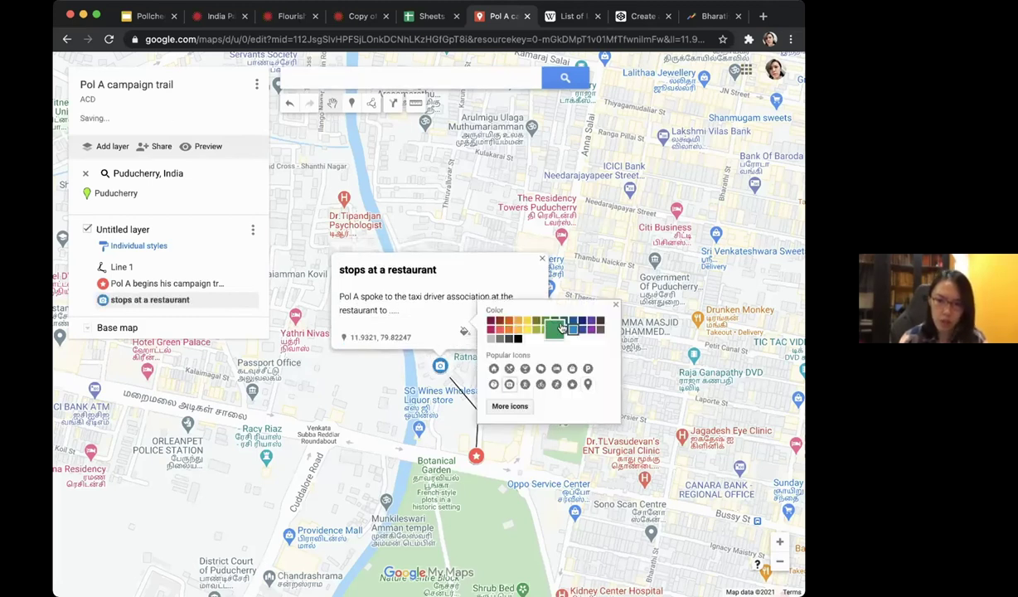
{"action": "left_click", "coordinate": [509, 384]}
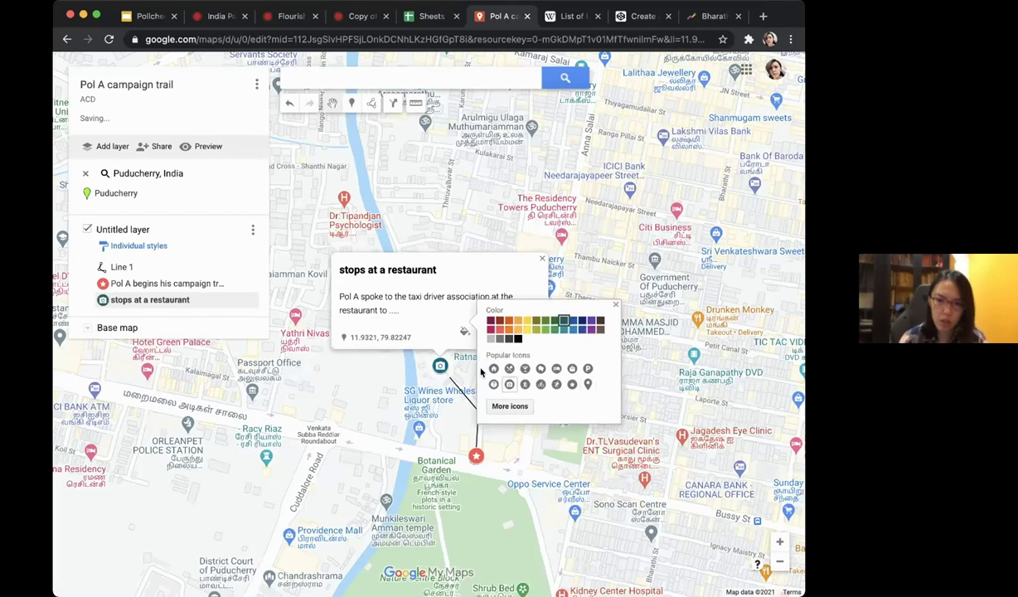
{"action": "left_click", "coordinate": [425, 363]}
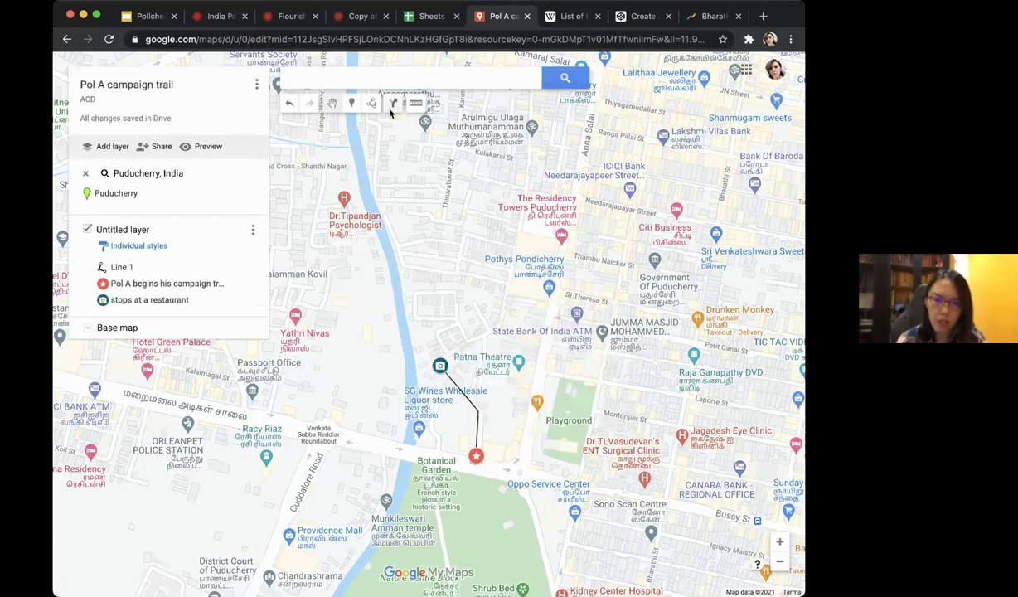
Draw a two-segment line from the restaurant marker northeast past State Bank of India ATM, ending beside Pothys Pondicherry.
{"action": "left_click", "coordinate": [390, 109]}
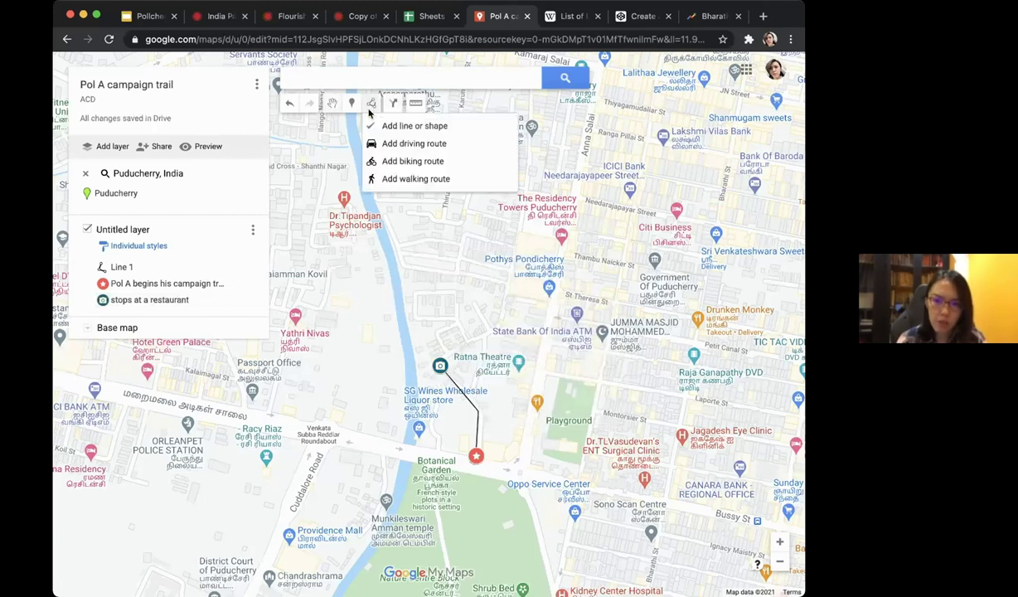
{"action": "left_click", "coordinate": [429, 133]}
{"action": "left_click", "coordinate": [444, 360]}
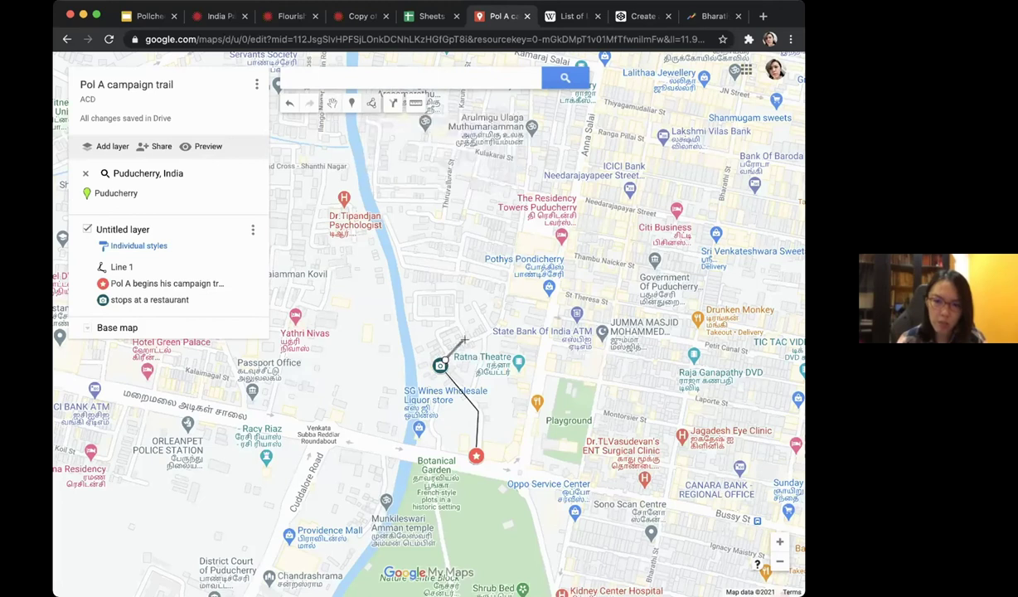
{"action": "left_click", "coordinate": [492, 331]}
{"action": "left_click", "coordinate": [514, 252]}
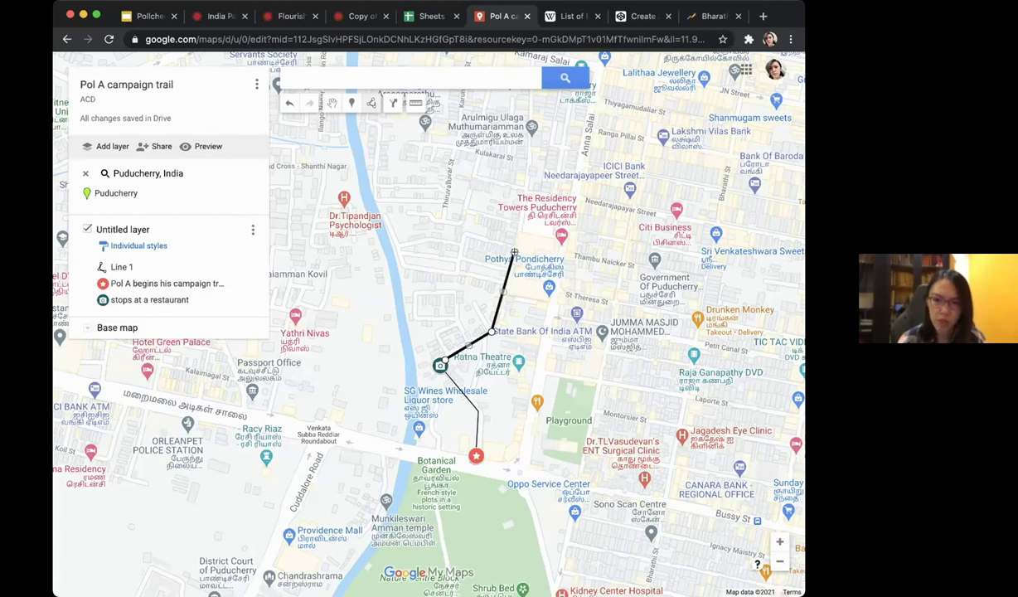
{"action": "left_click", "coordinate": [513, 252]}
{"action": "left_click", "coordinate": [594, 230]}
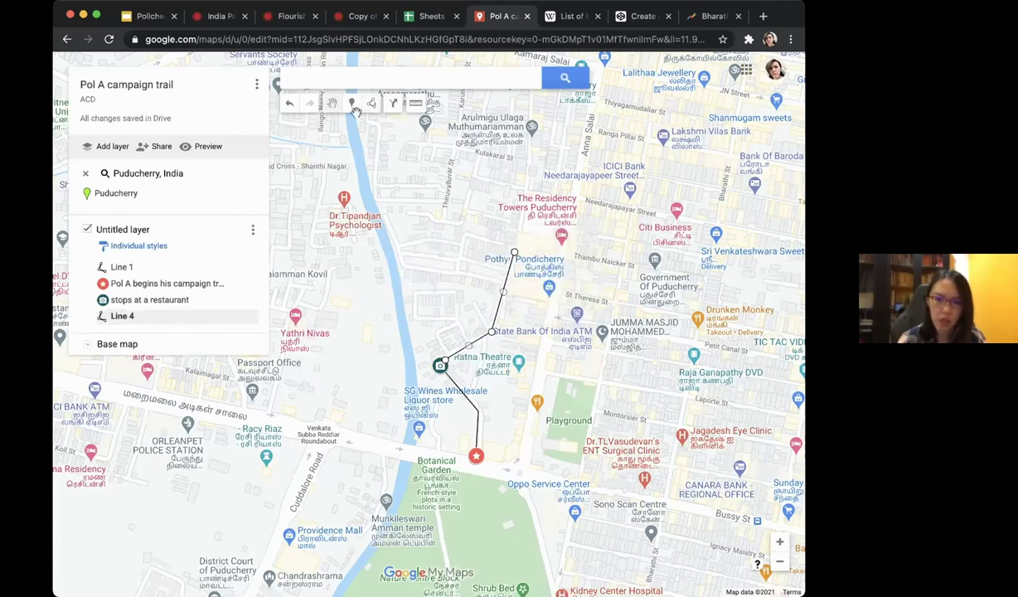
Place a marker at the new line's northern end near Pothys Pondicherry and title it "Last pit stop".
{"action": "left_click", "coordinate": [332, 103]}
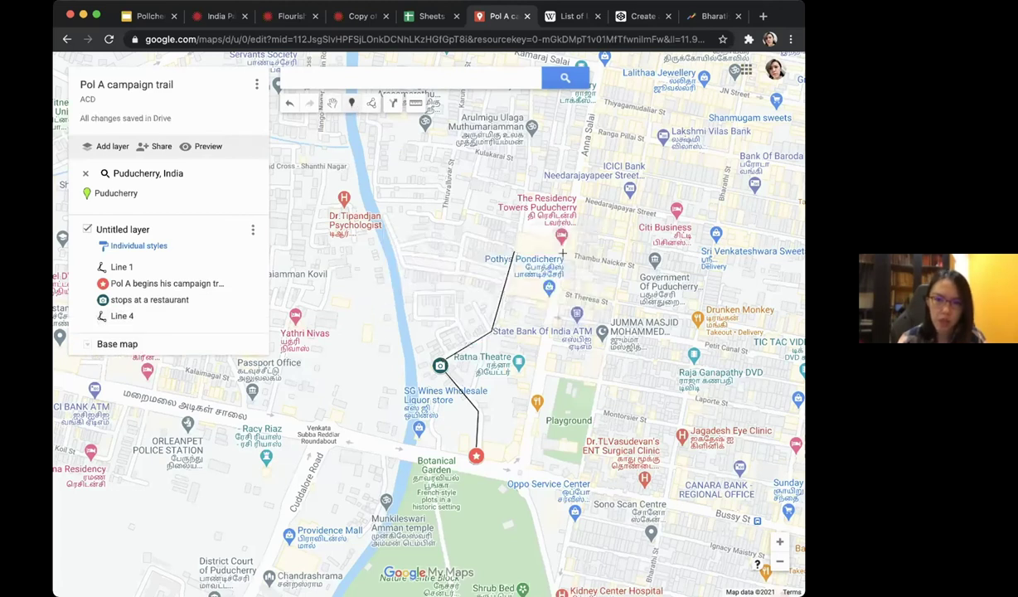
{"action": "left_click", "coordinate": [514, 249]}
{"action": "type", "text": "Last pit sp"}
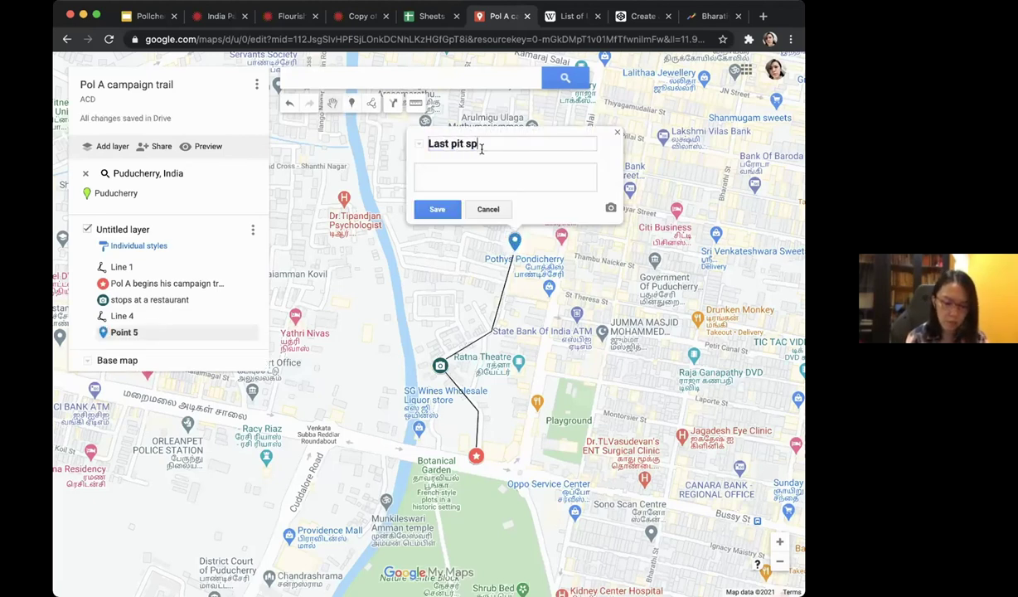
{"action": "key", "text": "BackSpace"}
{"action": "type", "text": "top"}
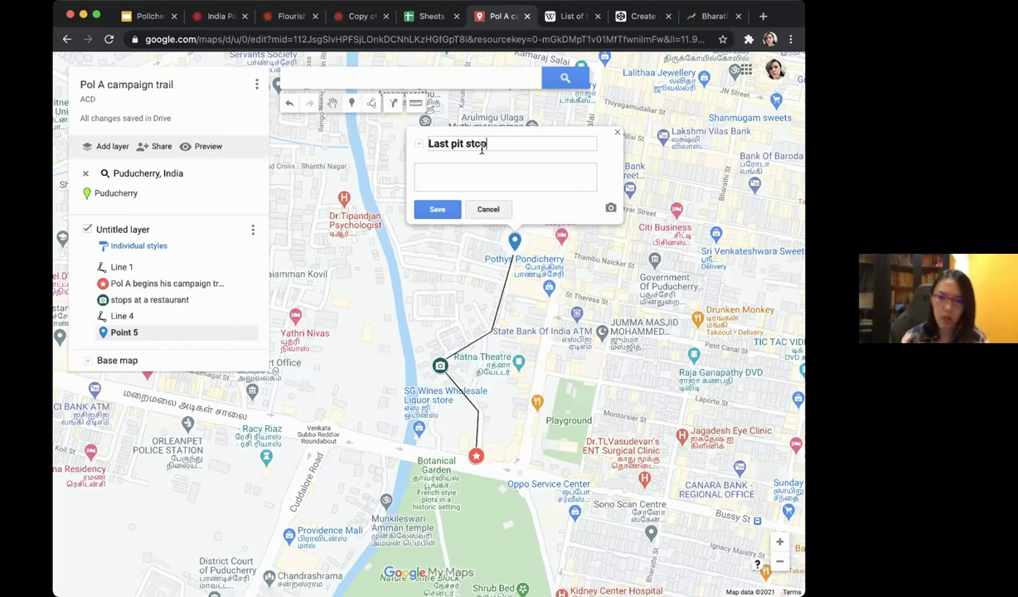
Describe the last stop as "Protest at the residential area barred pol A from entering the suburban neighbourhood" and save the marker.
{"action": "left_click", "coordinate": [498, 176]}
{"action": "type", "text": "Pro"}
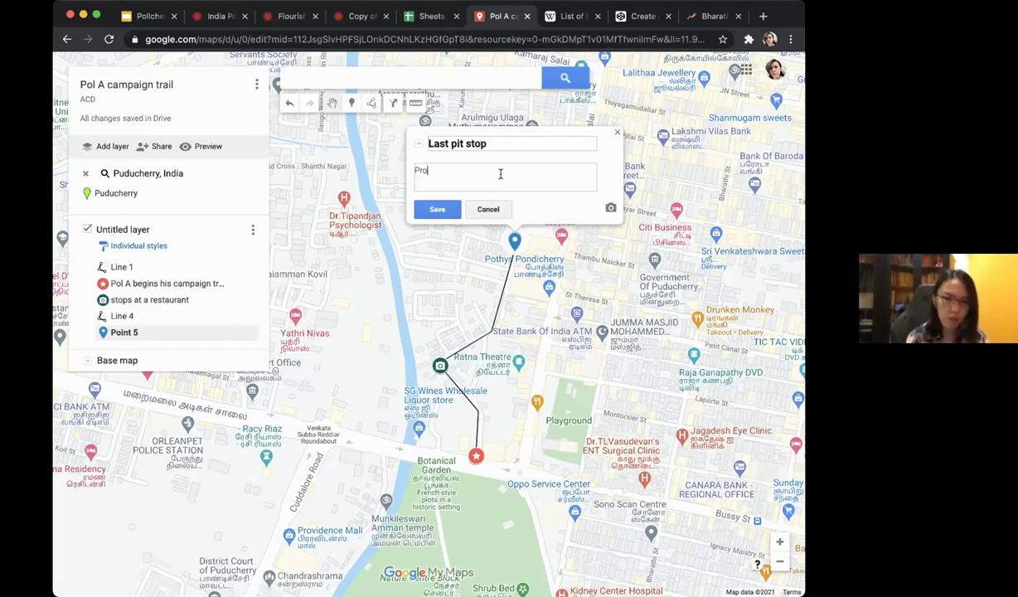
{"action": "type", "text": "test at t"}
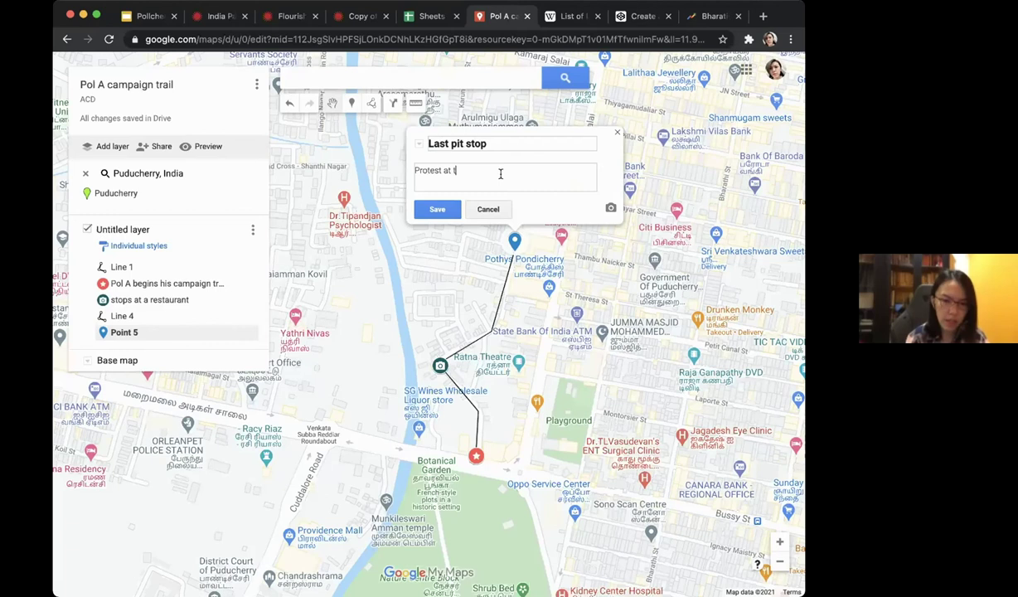
{"action": "type", "text": "he residential area barred pol A from entering the "}
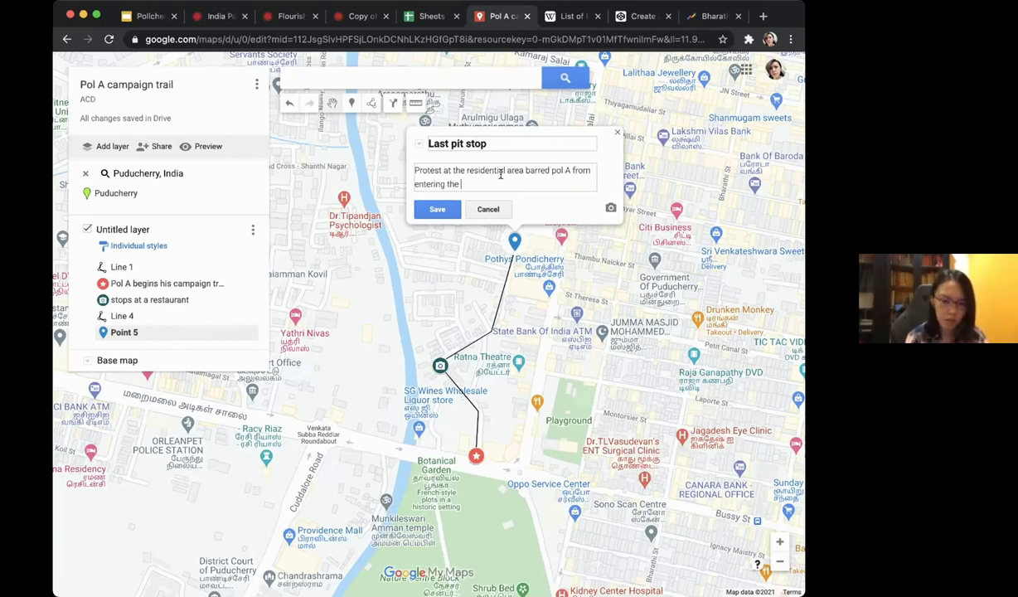
{"action": "type", "text": "suburban neighbourhood"}
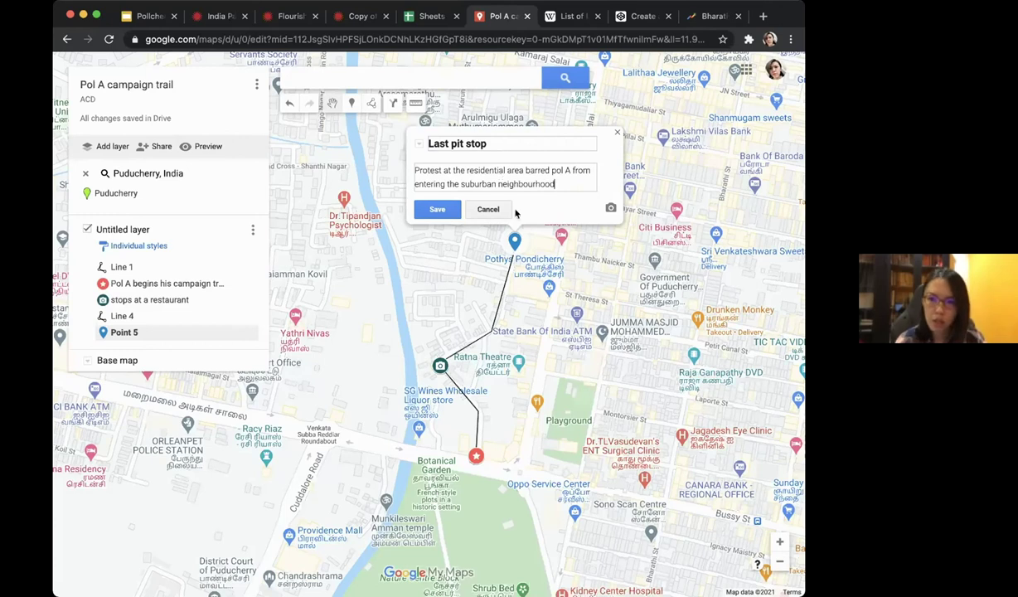
{"action": "left_click", "coordinate": [420, 208]}
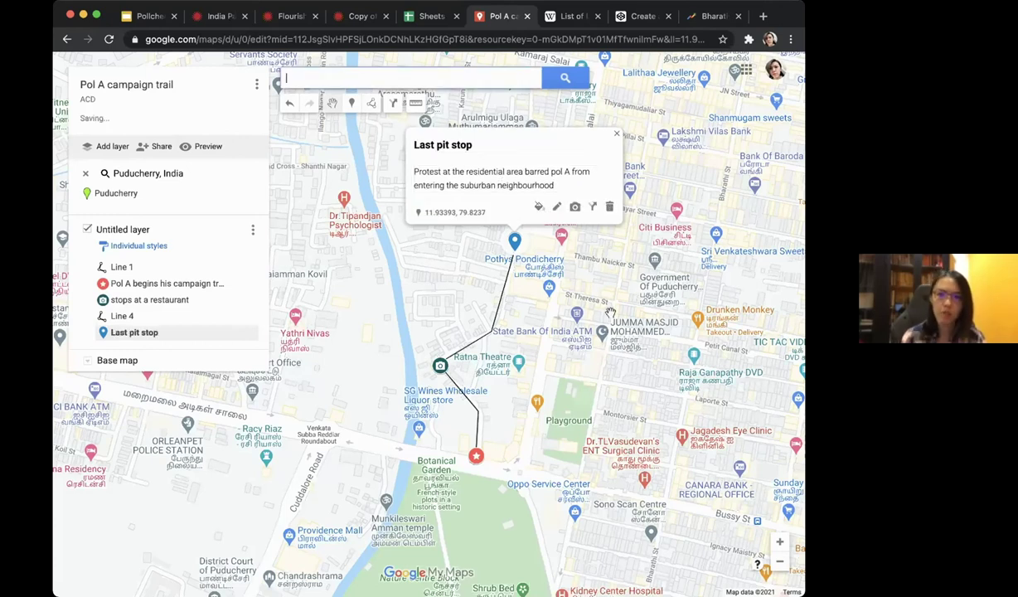
{"action": "left_click", "coordinate": [586, 299]}
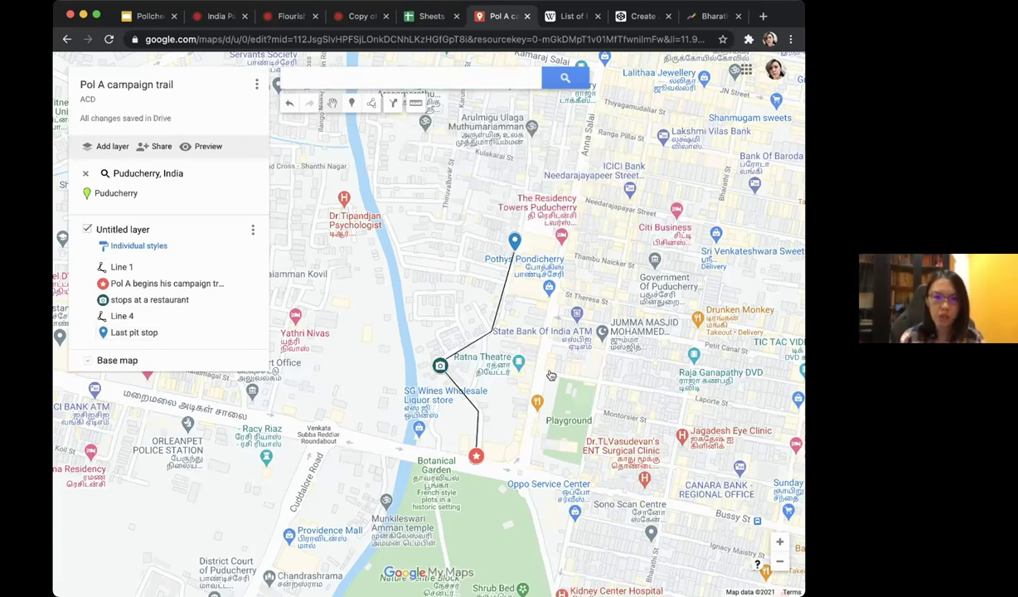
Change the map's link sharing from restricted to Alphabet, with anyone in the group holding the link as viewer.
{"action": "left_click", "coordinate": [157, 147]}
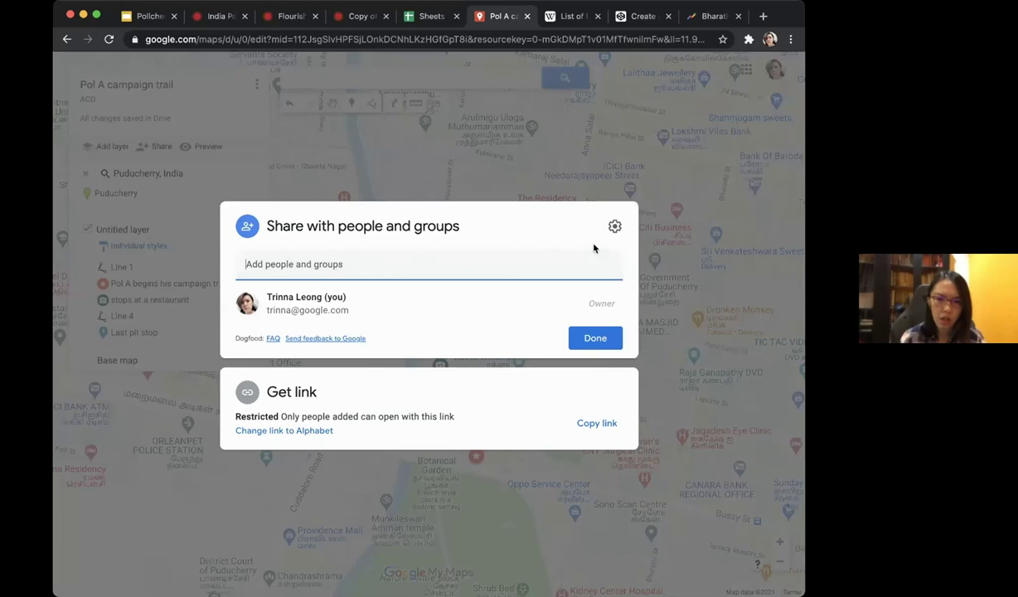
{"action": "left_click", "coordinate": [290, 431]}
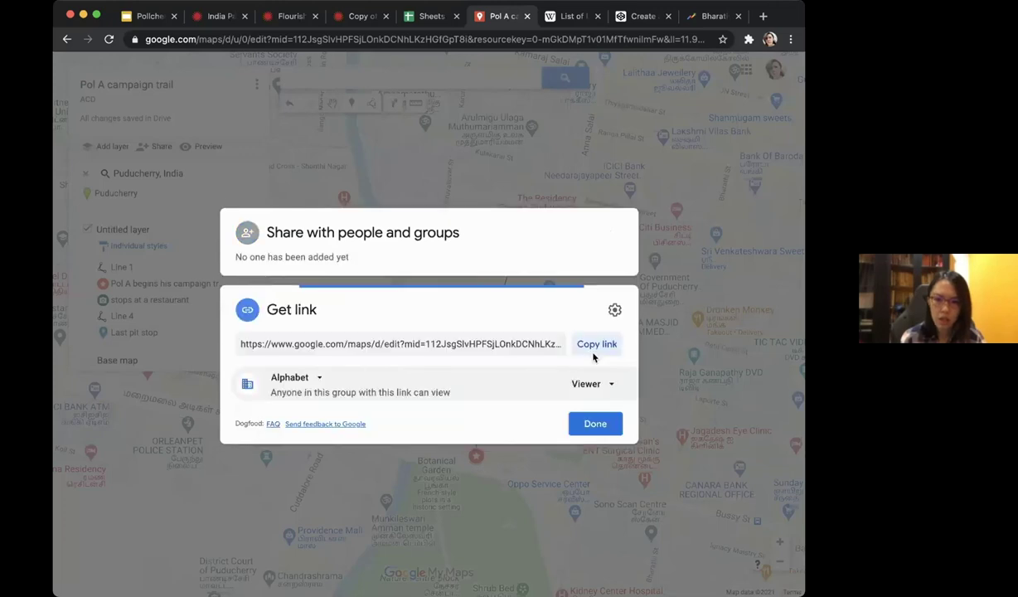
{"action": "left_click", "coordinate": [606, 423]}
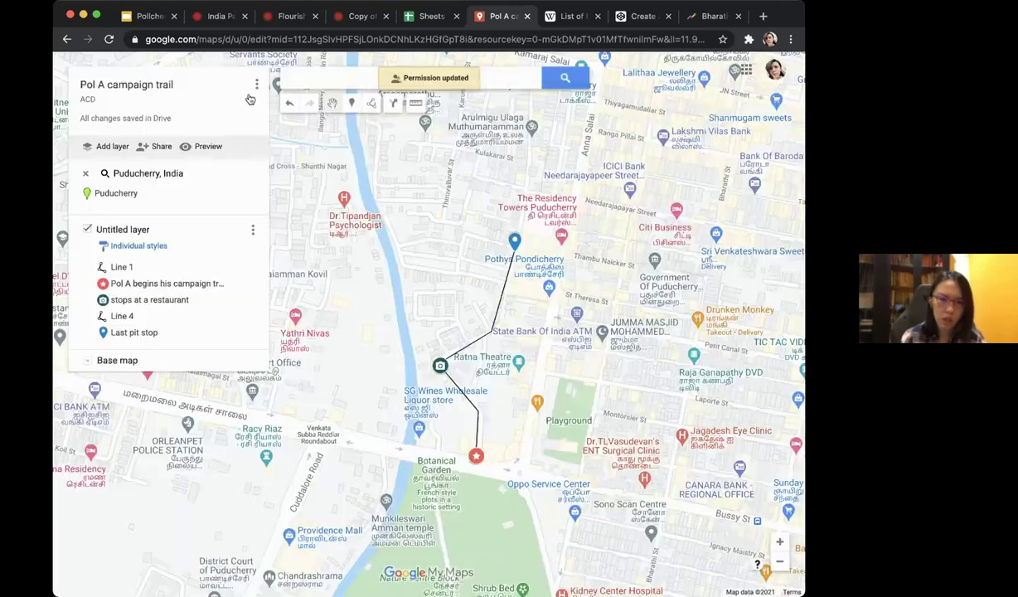
View the HTML code for embedding the campaign trail map on a website.
{"action": "left_click", "coordinate": [256, 84]}
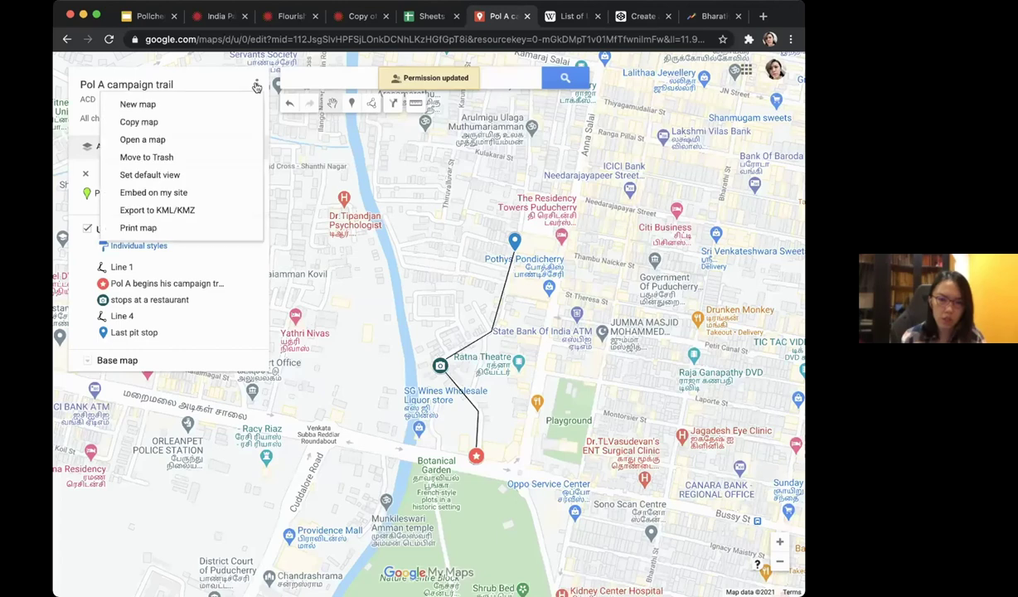
{"action": "left_click", "coordinate": [169, 195]}
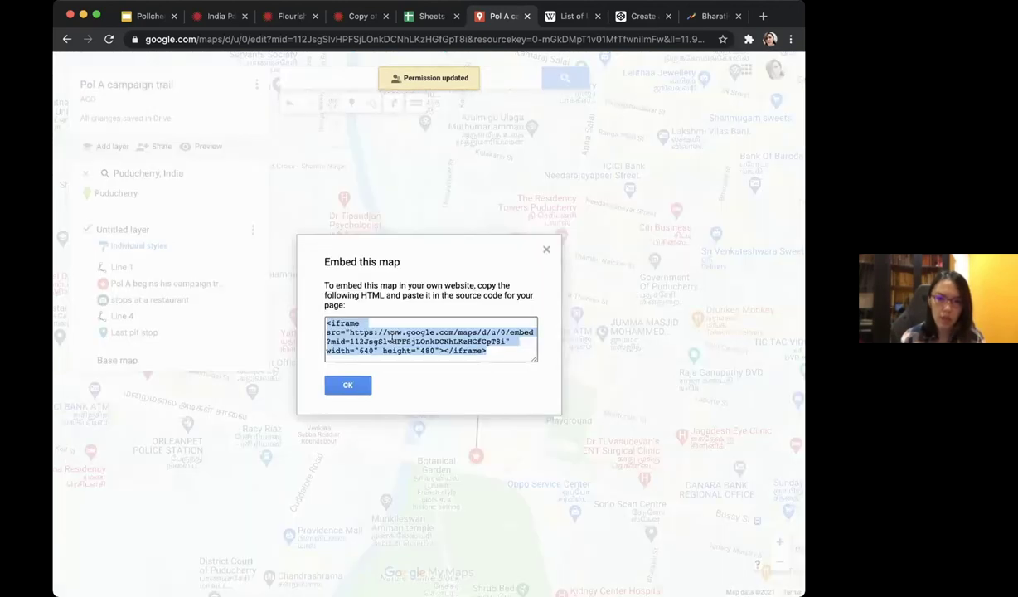
{"action": "left_click", "coordinate": [349, 386]}
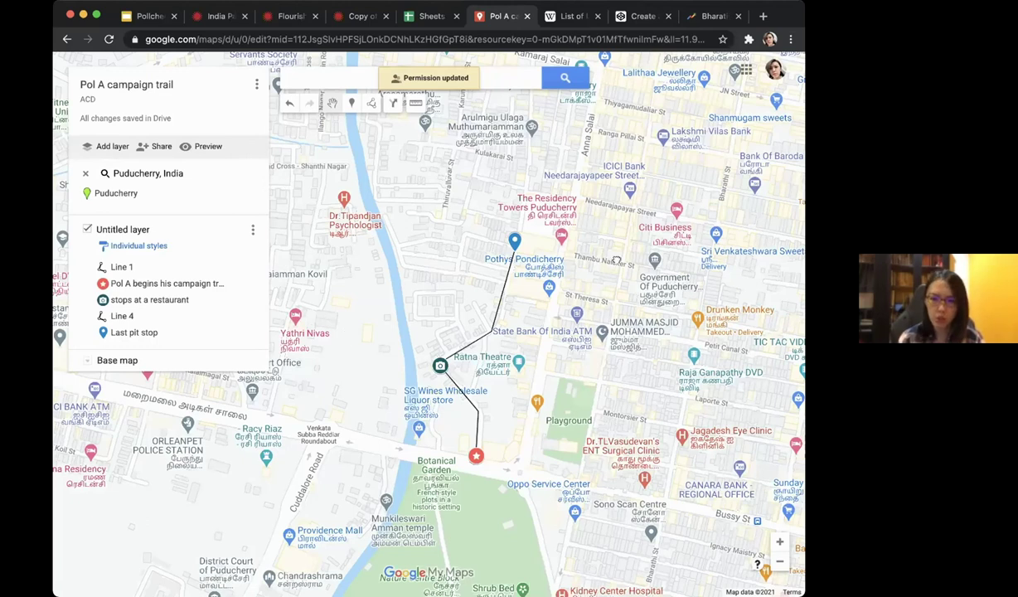
Draw a closed six-corner polygon of about 5 ha over the blocks east of the "Last pit stop" marker, from The Residency Towers to Drunken Monkey.
{"action": "left_click_drag", "start_coordinate": [616, 260], "coordinate": [503, 338]}
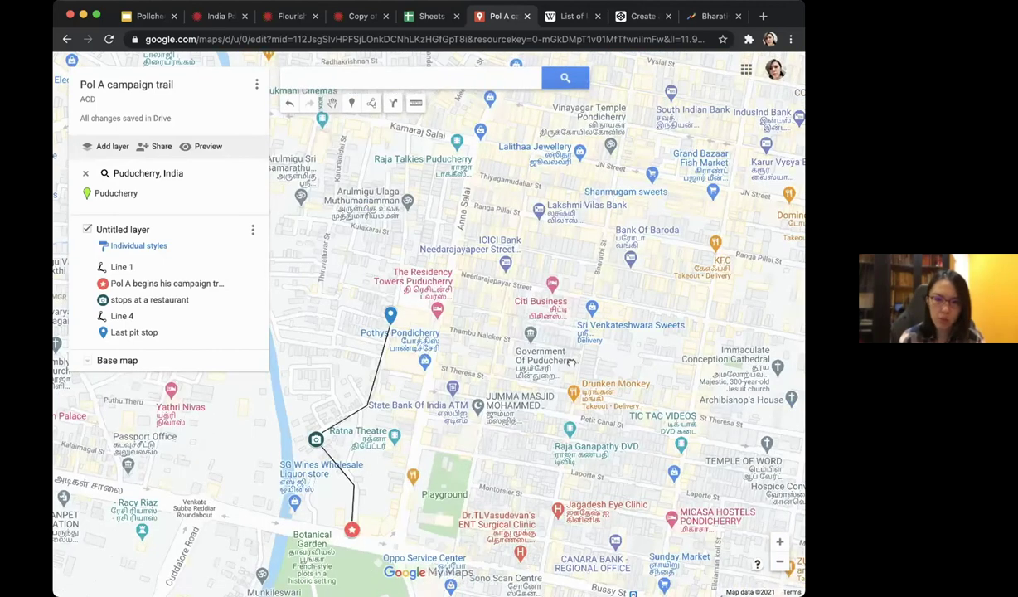
{"action": "left_click_drag", "start_coordinate": [570, 362], "coordinate": [517, 342]}
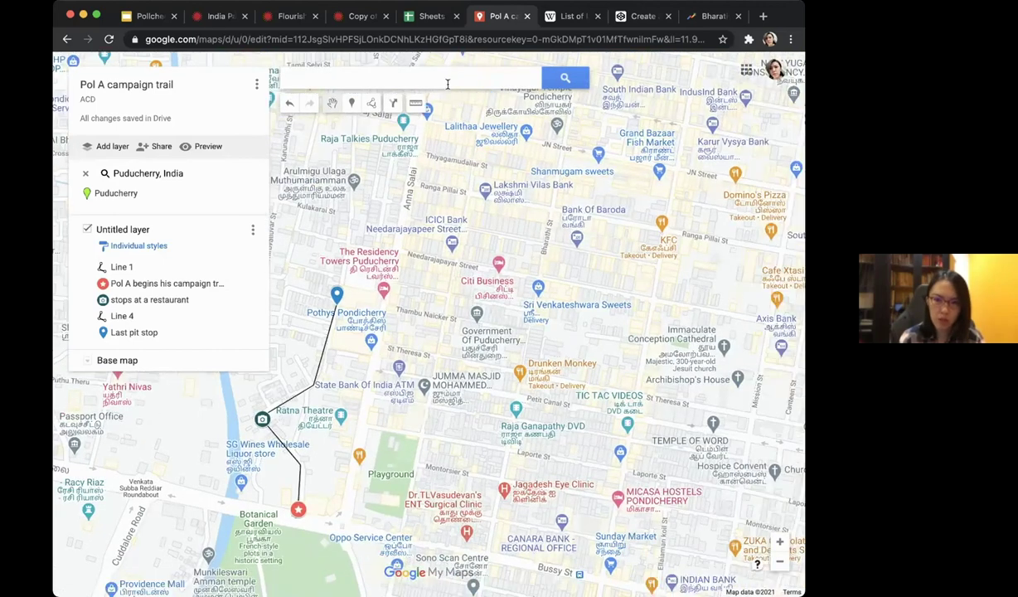
{"action": "left_click", "coordinate": [372, 106]}
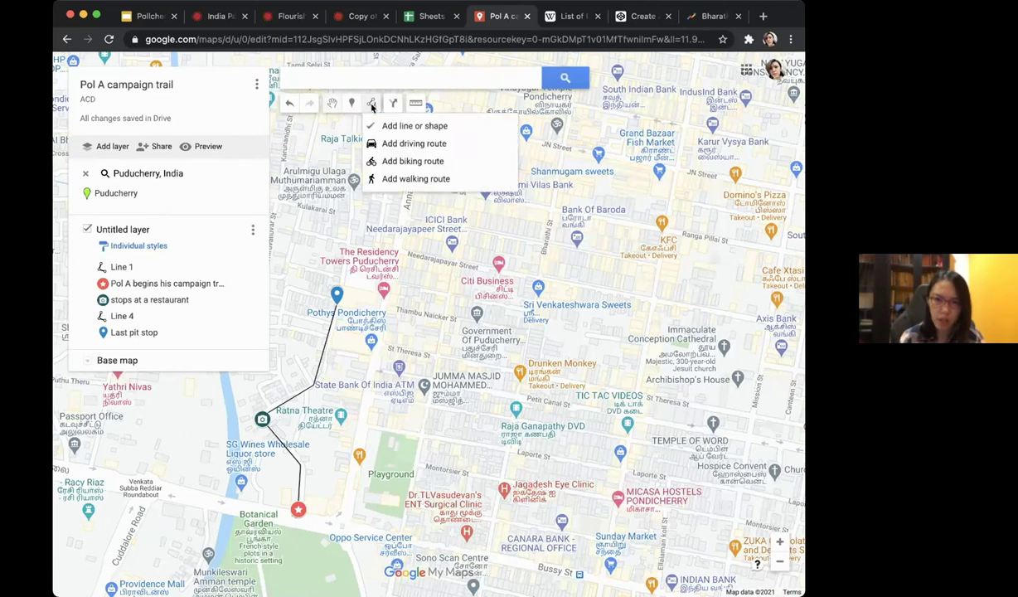
{"action": "left_click", "coordinate": [383, 124]}
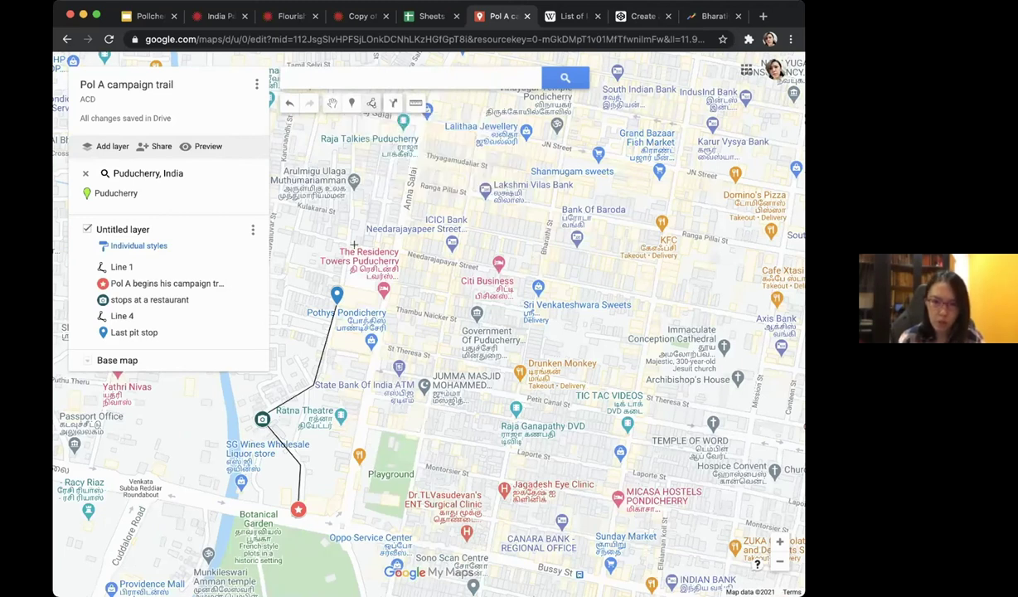
{"action": "left_click", "coordinate": [354, 245]}
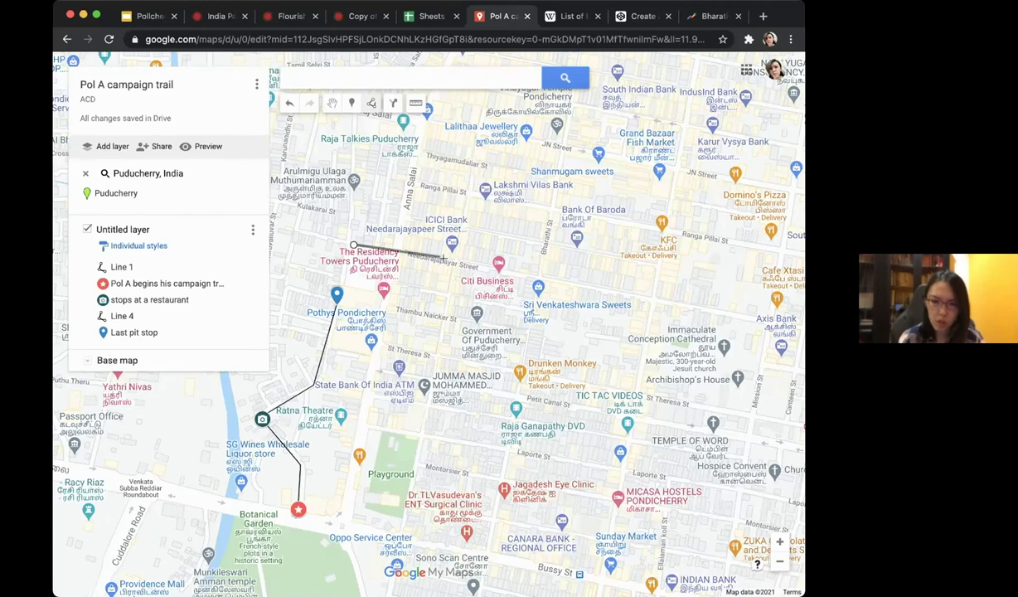
{"action": "left_click", "coordinate": [539, 277]}
{"action": "left_click", "coordinate": [520, 373]}
{"action": "left_click", "coordinate": [377, 346]}
{"action": "left_click", "coordinate": [387, 295]}
{"action": "left_click", "coordinate": [340, 287]}
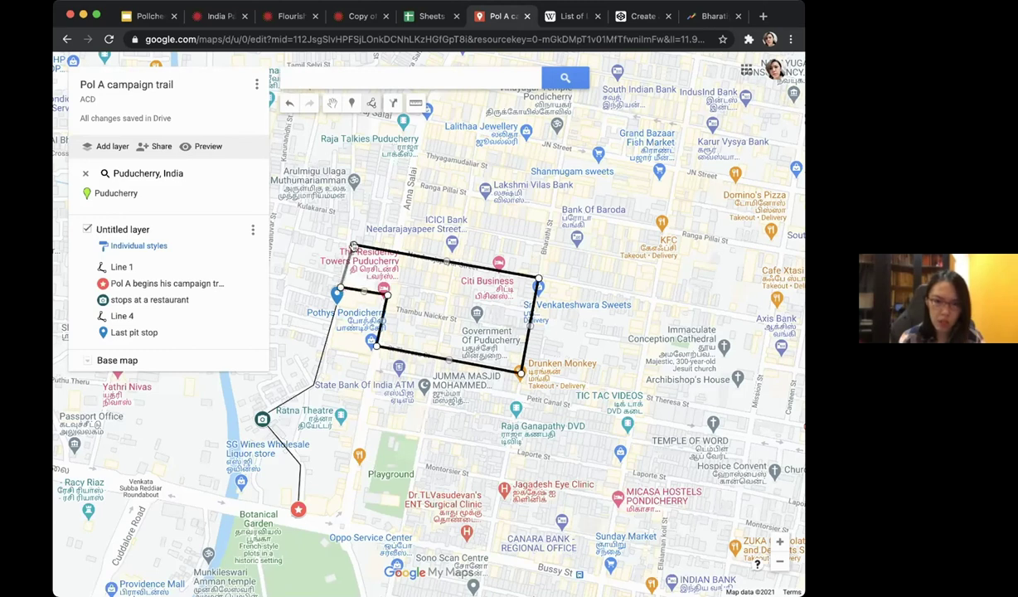
{"action": "left_click", "coordinate": [353, 246]}
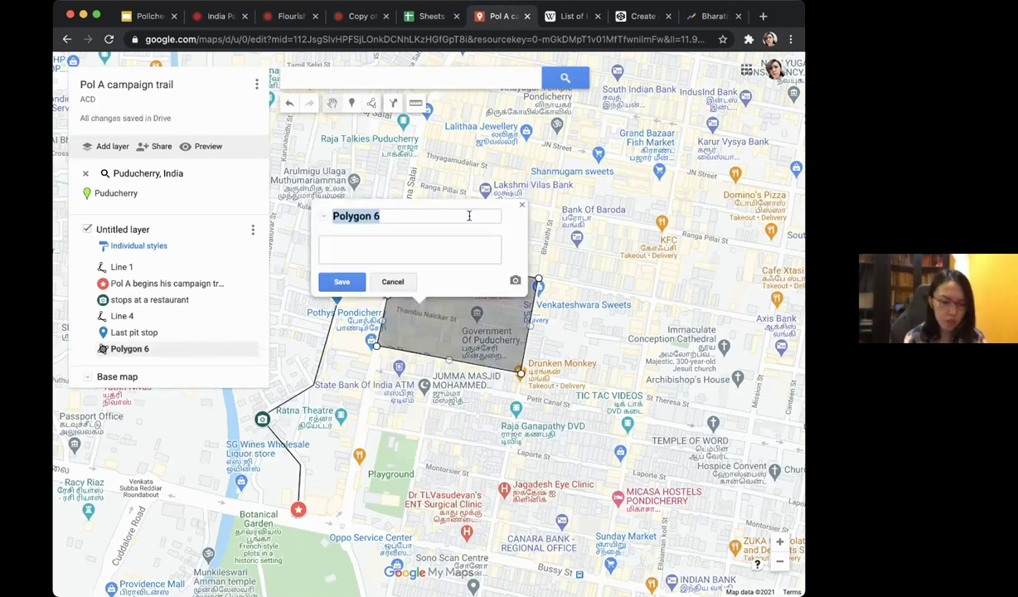
Title the new polygon "Protest area", describe it as "ABCD" and save it.
{"action": "type", "text": "Protest area"}
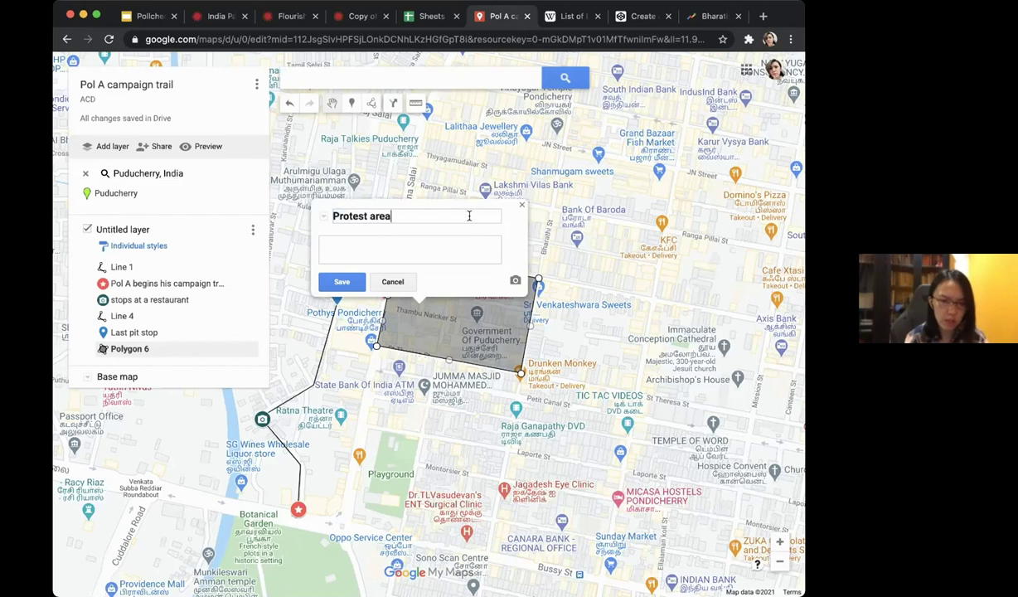
{"action": "left_click", "coordinate": [429, 250]}
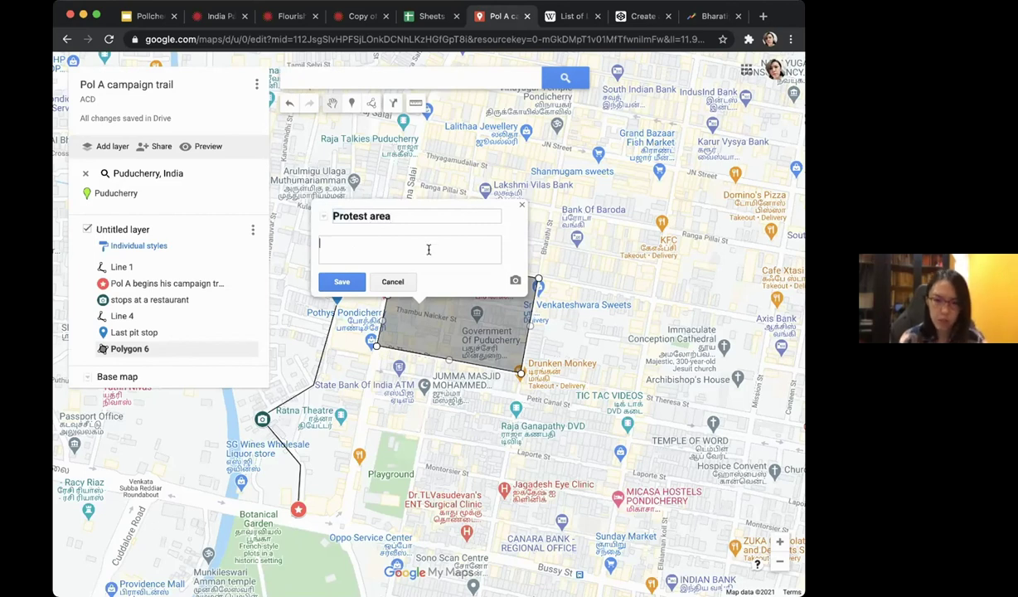
{"action": "type", "text": "ABCD"}
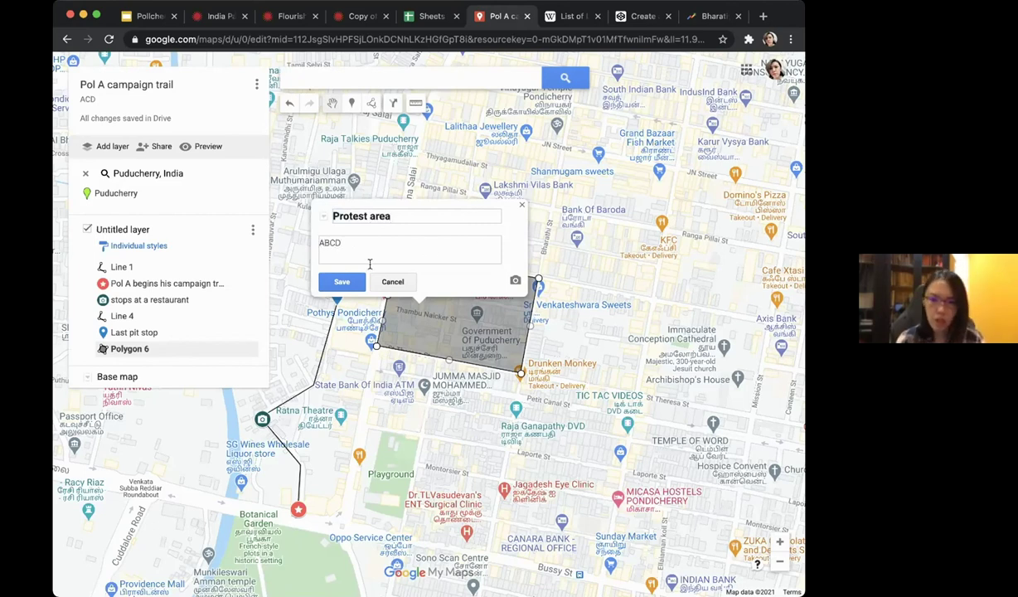
{"action": "left_click", "coordinate": [342, 282]}
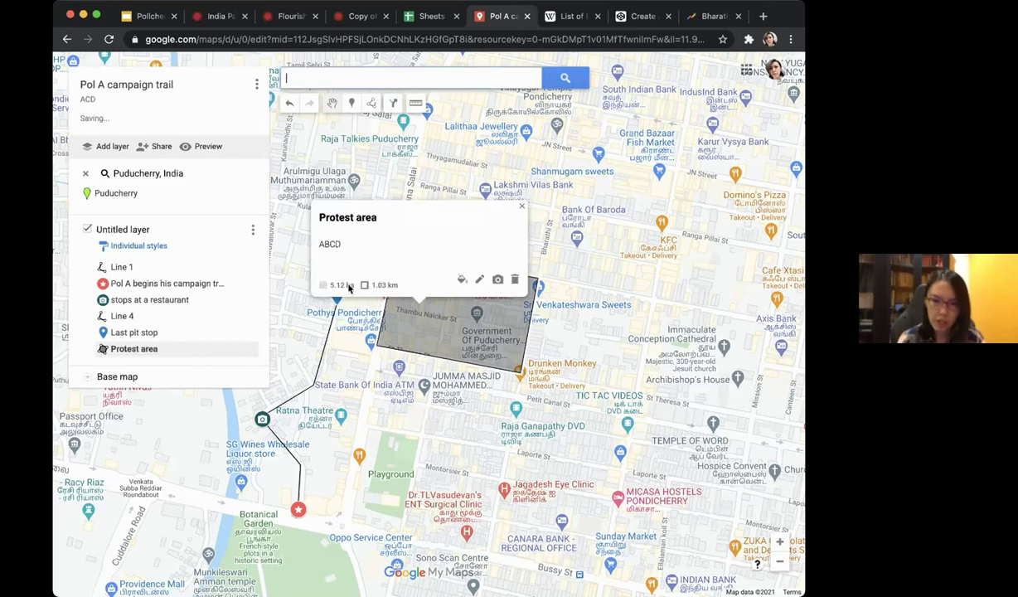
Colour the protest area polygon light red and adjust its transparency for a denser fill.
{"action": "left_click", "coordinate": [461, 280]}
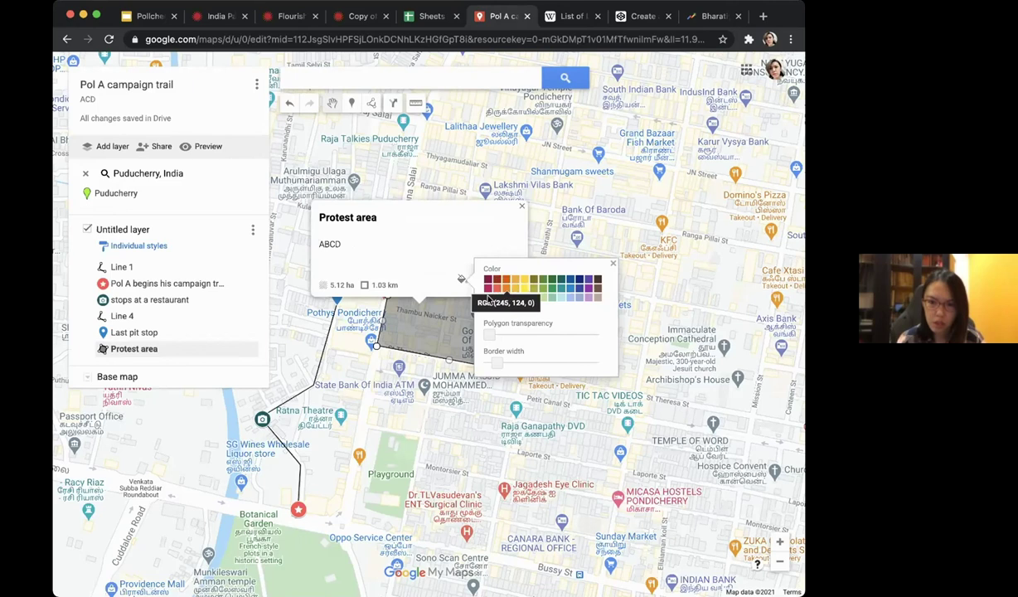
{"action": "left_click", "coordinate": [487, 305]}
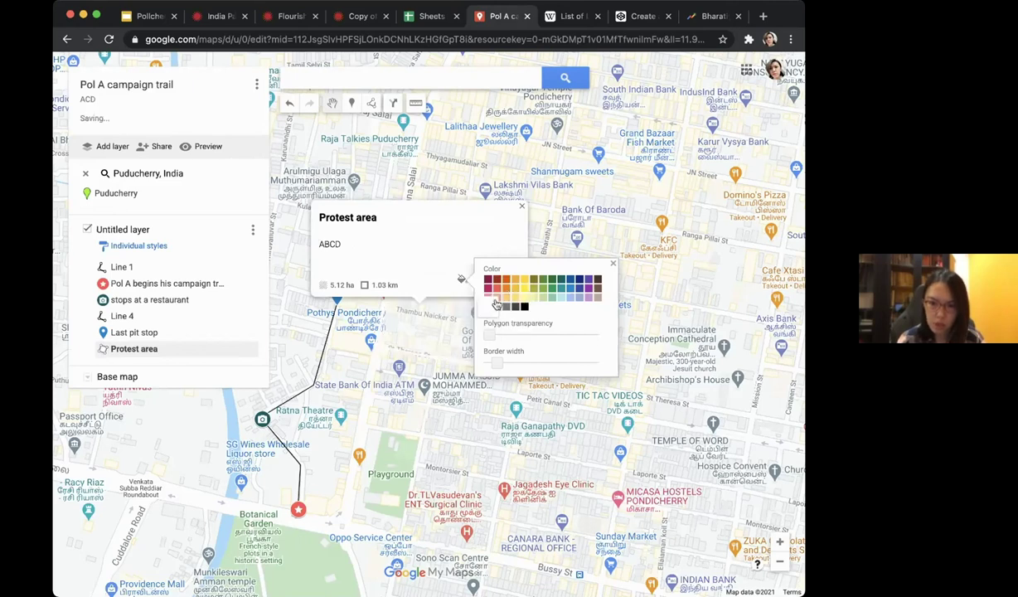
{"action": "left_click", "coordinate": [498, 298]}
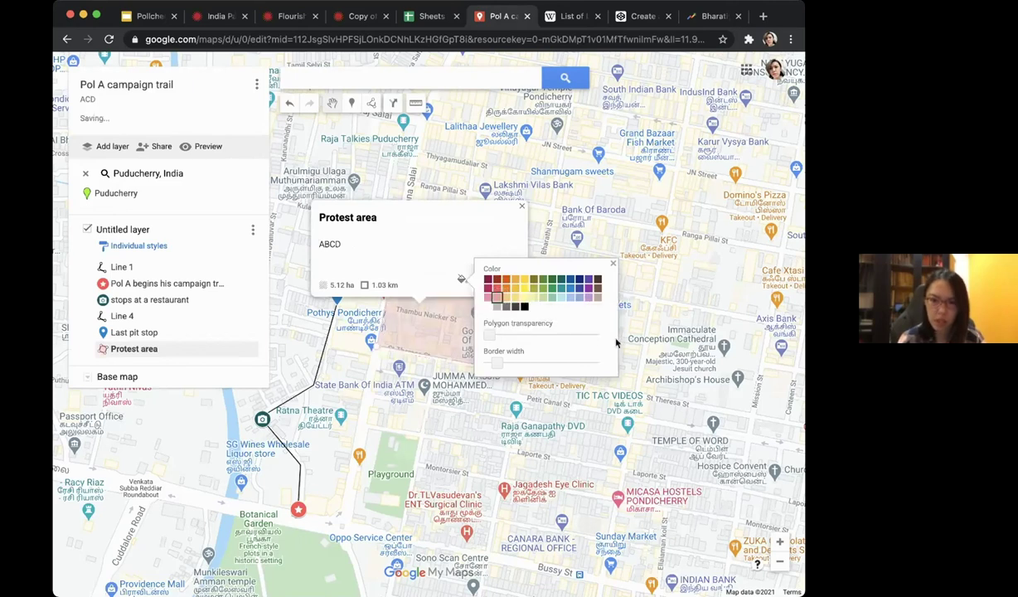
{"action": "left_click_drag", "start_coordinate": [489, 335], "coordinate": [530, 335]}
{"action": "left_click", "coordinate": [558, 231]}
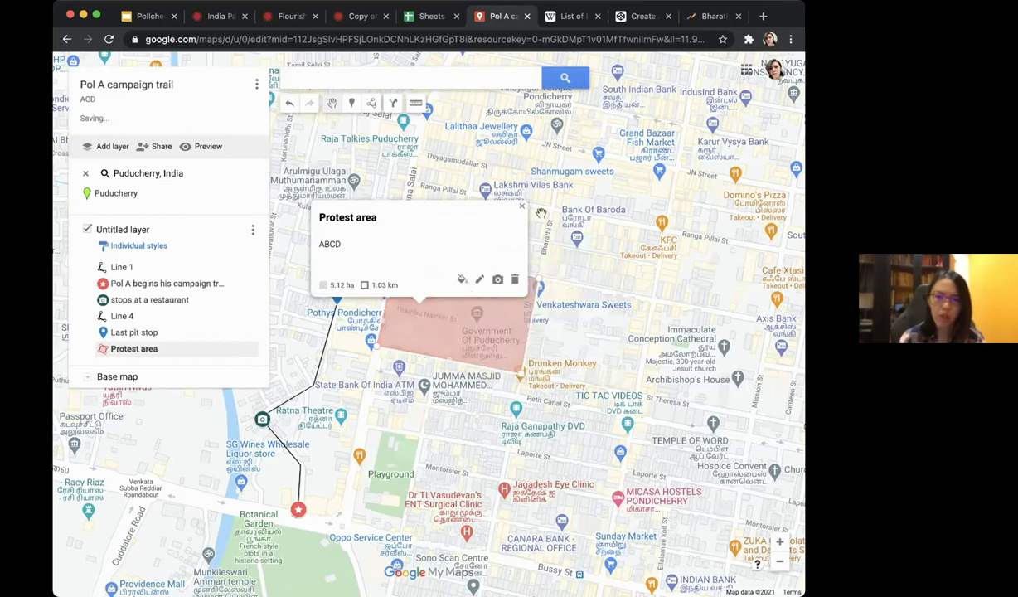
Check the protest area's details and its position beside the trail, and view the map's options such as Export to KML/KMZ.
{"action": "left_click", "coordinate": [577, 237]}
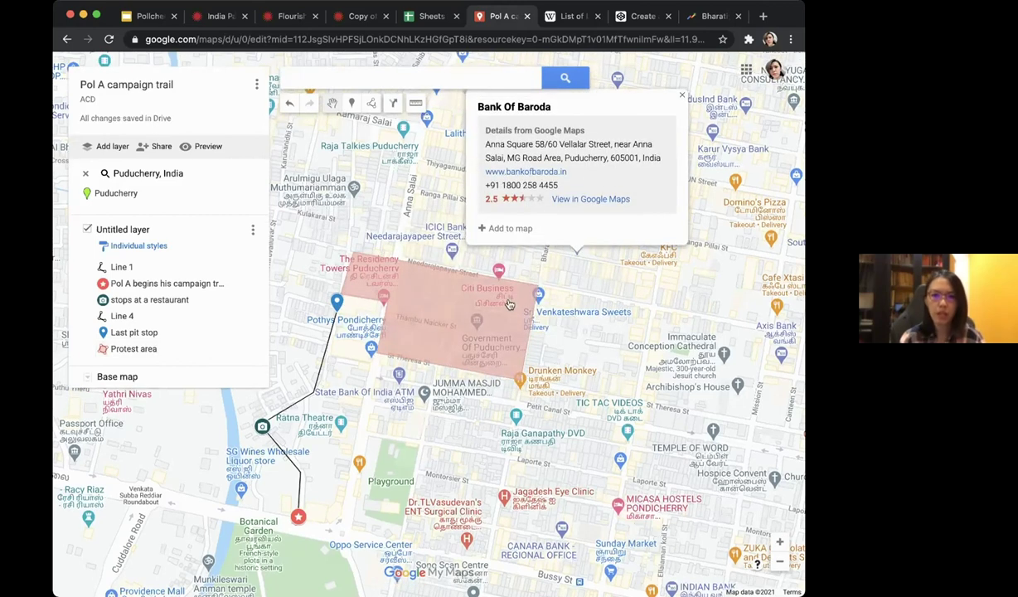
{"action": "left_click", "coordinate": [508, 305]}
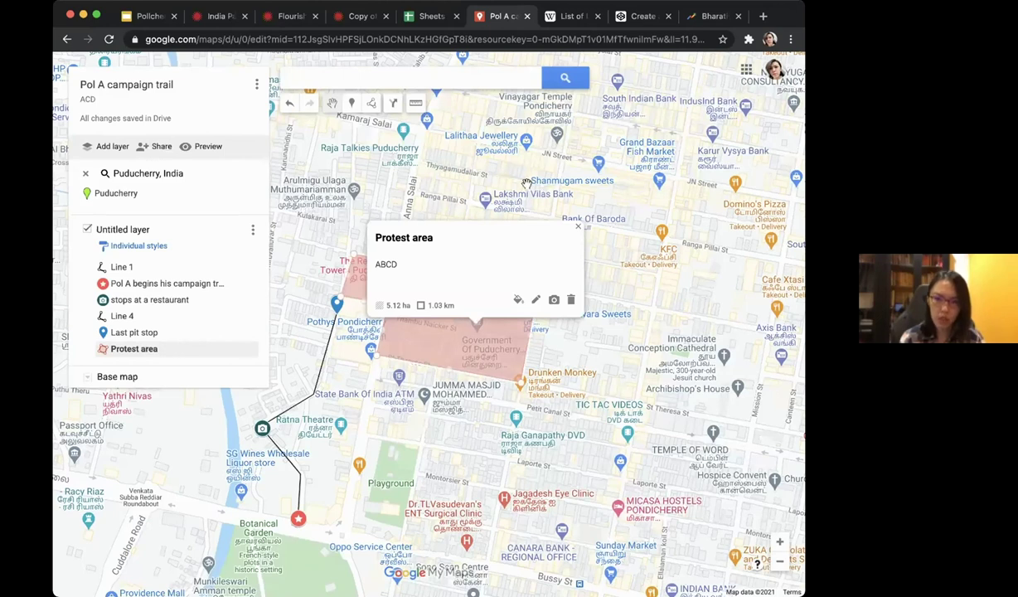
{"action": "left_click_drag", "start_coordinate": [526, 182], "coordinate": [564, 140]}
{"action": "left_click", "coordinate": [564, 139]}
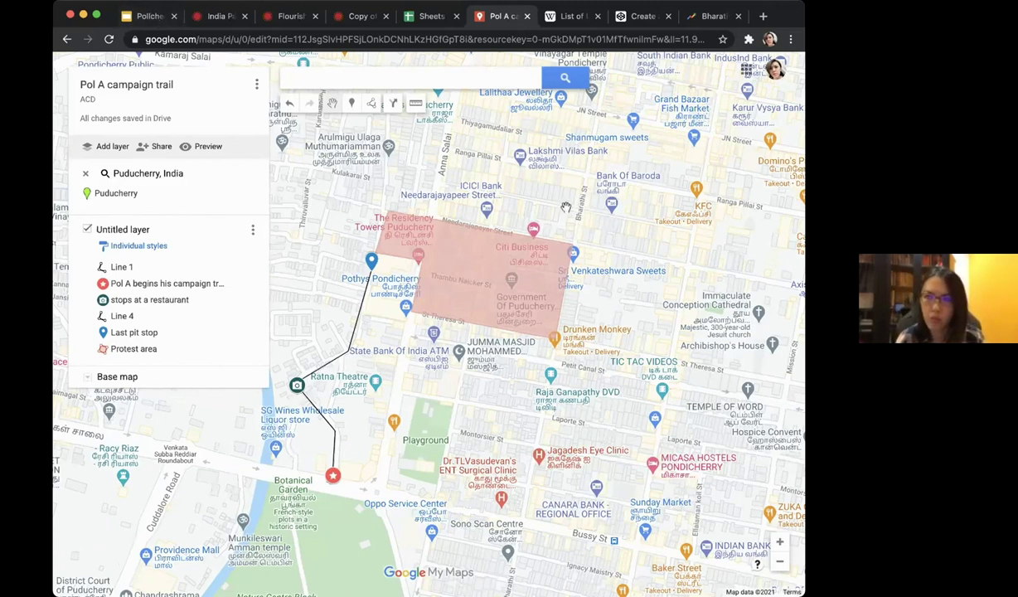
{"action": "left_click_drag", "start_coordinate": [565, 206], "coordinate": [668, 202]}
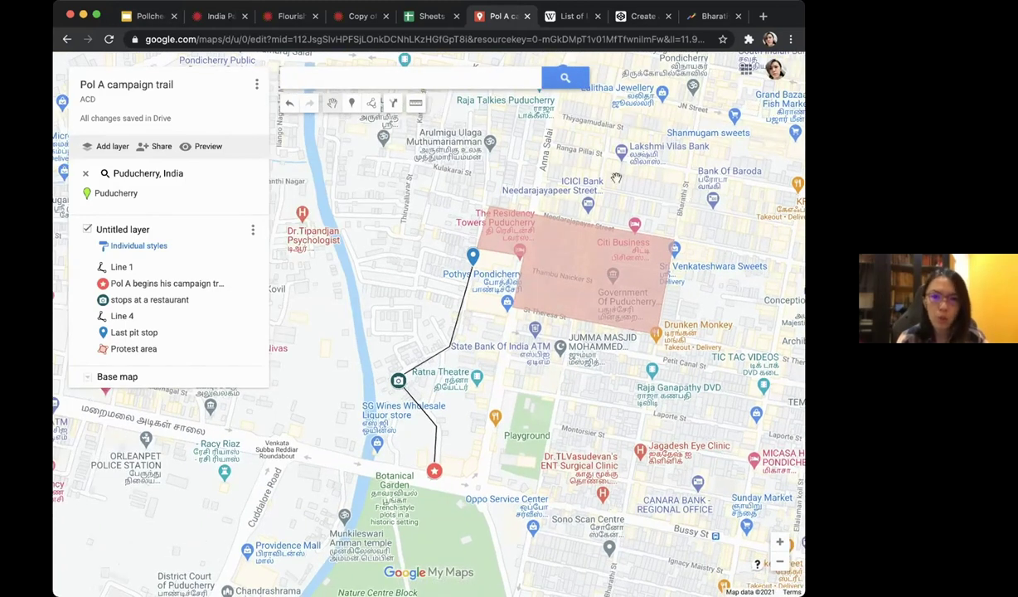
{"action": "left_click_drag", "start_coordinate": [616, 177], "coordinate": [560, 175]}
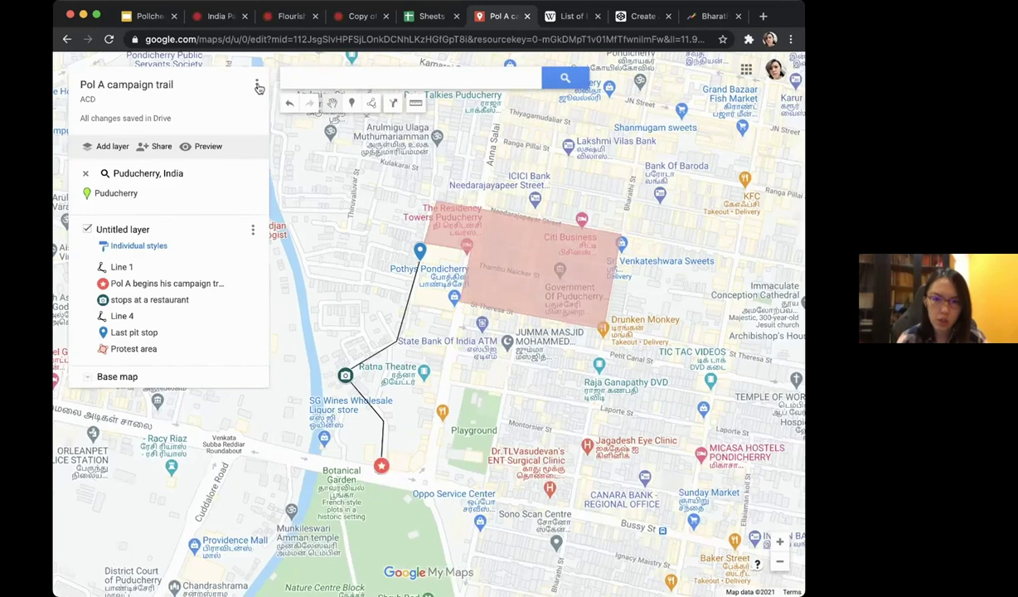
{"action": "left_click", "coordinate": [256, 84]}
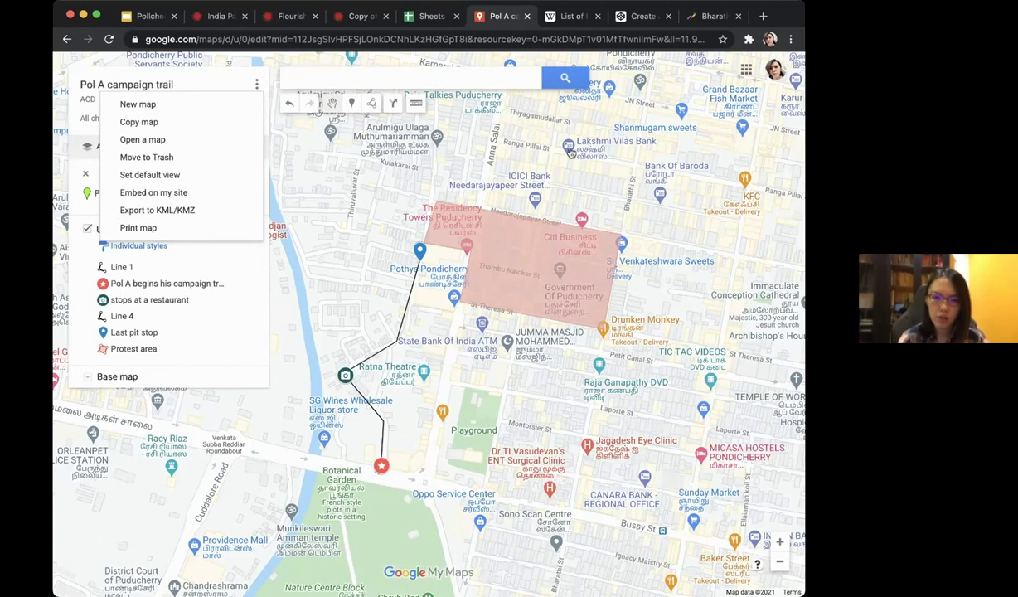
{"action": "left_click", "coordinate": [583, 181]}
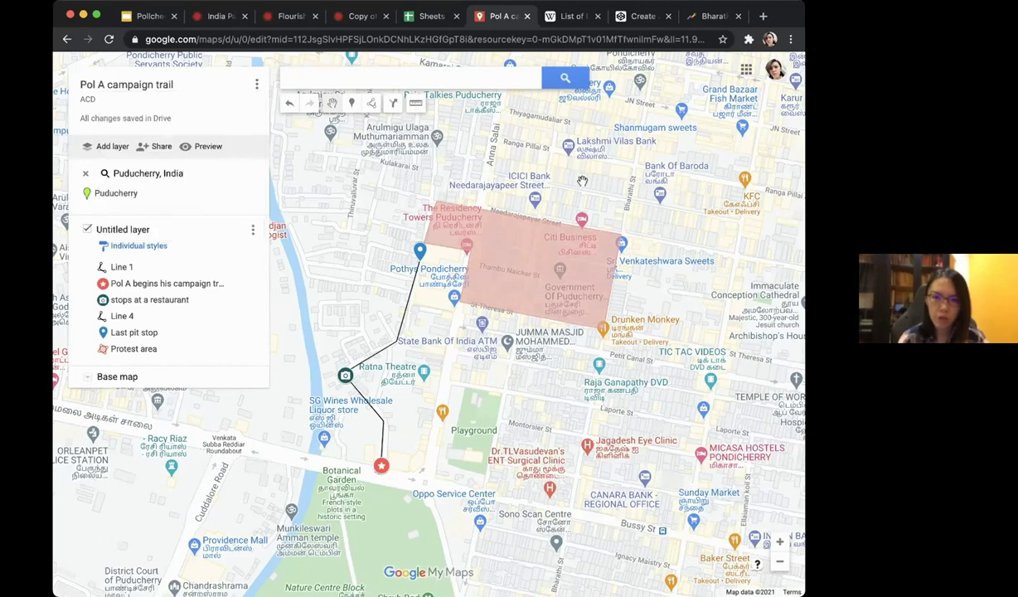
Switch to the slide deck and go from the polygon slide through Earth Studio and Flourish maps to the emoji marker map.
{"action": "left_click", "coordinate": [146, 18]}
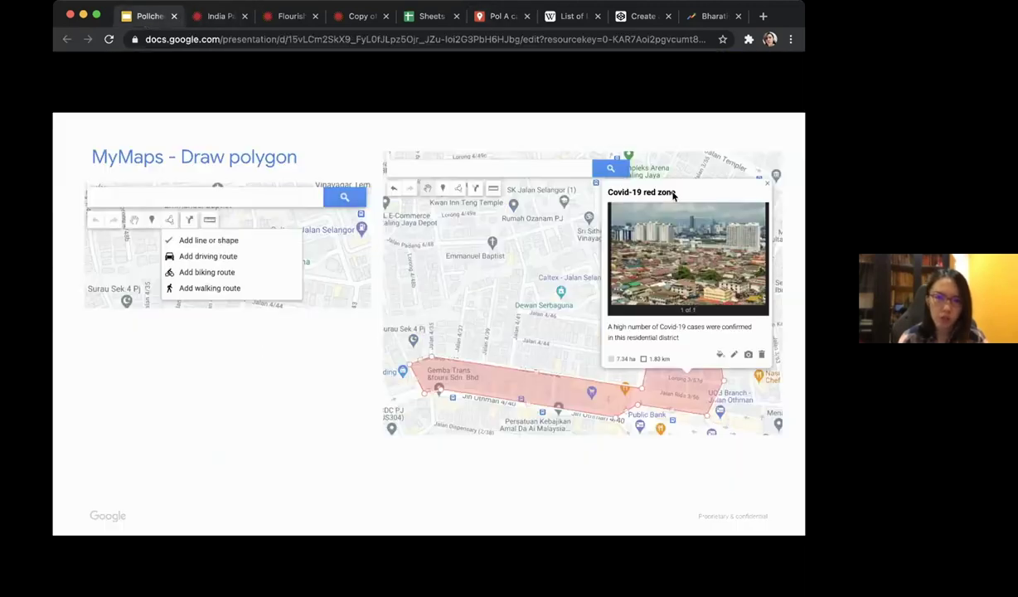
{"action": "key", "text": "Right"}
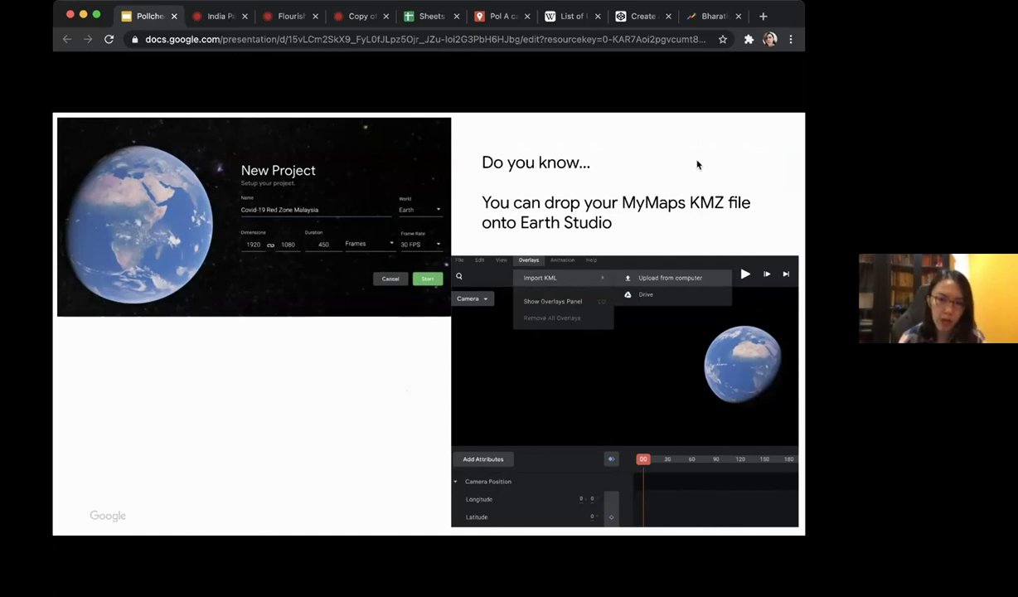
{"action": "key", "text": "Right"}
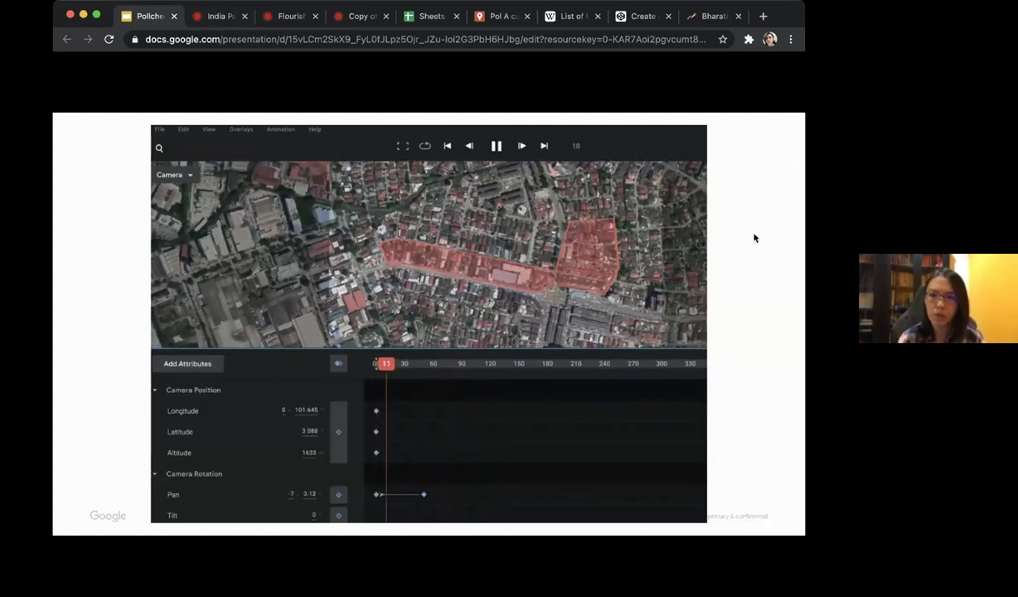
{"action": "key", "text": "Right"}
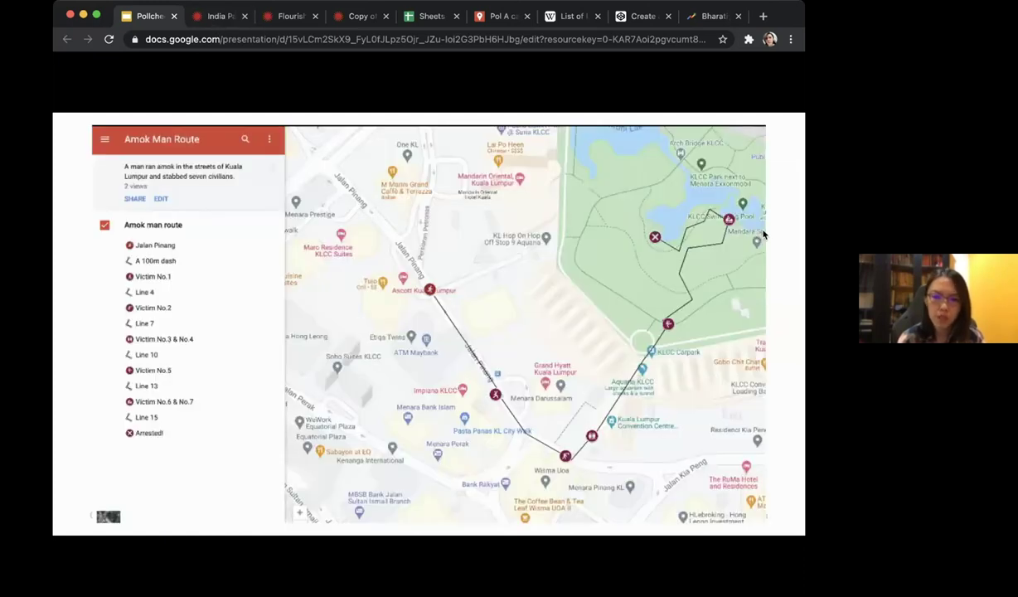
{"action": "key", "text": "Right"}
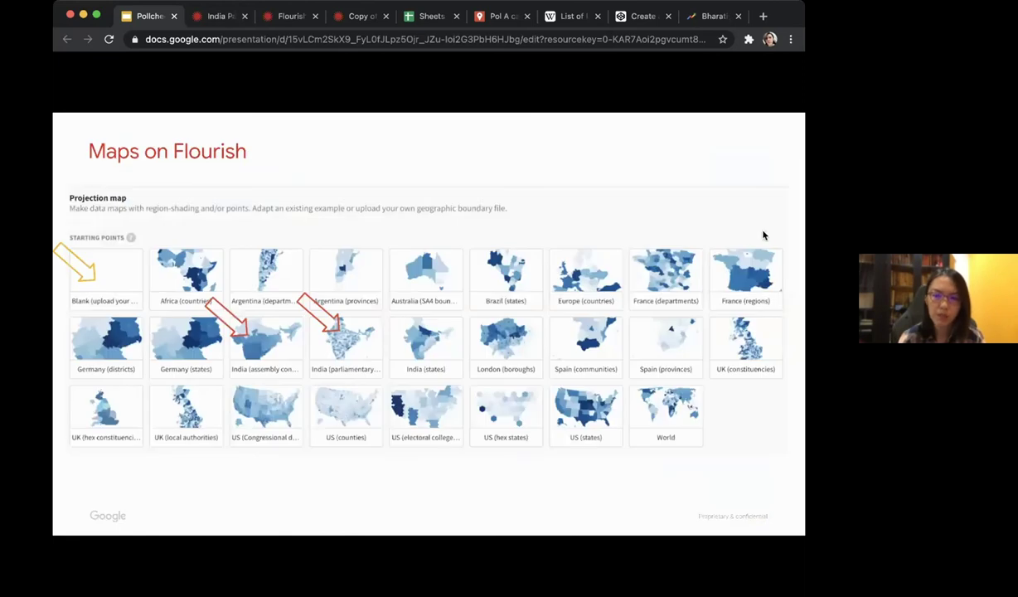
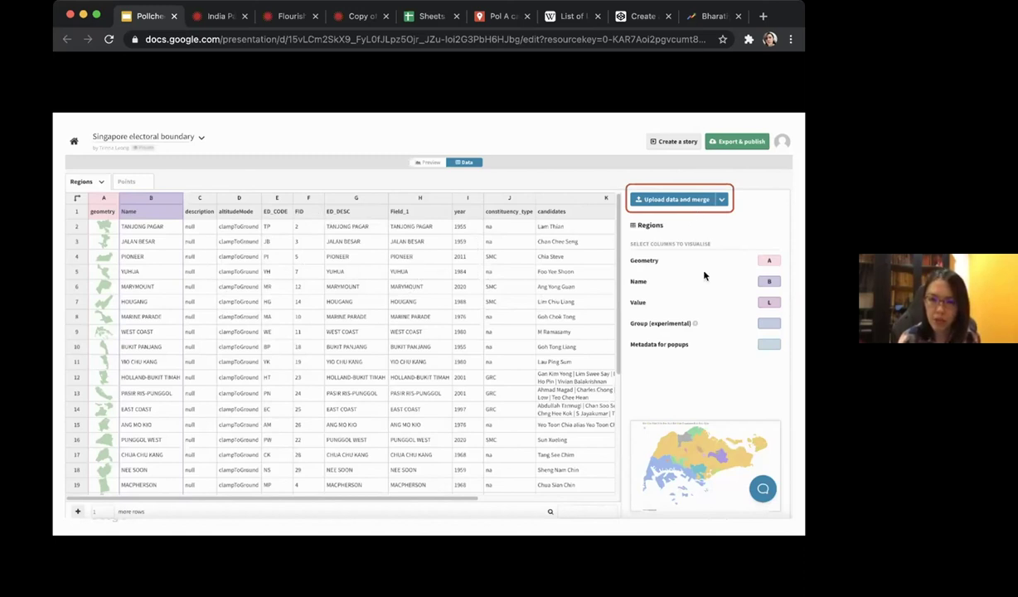
{"action": "key", "text": "Right"}
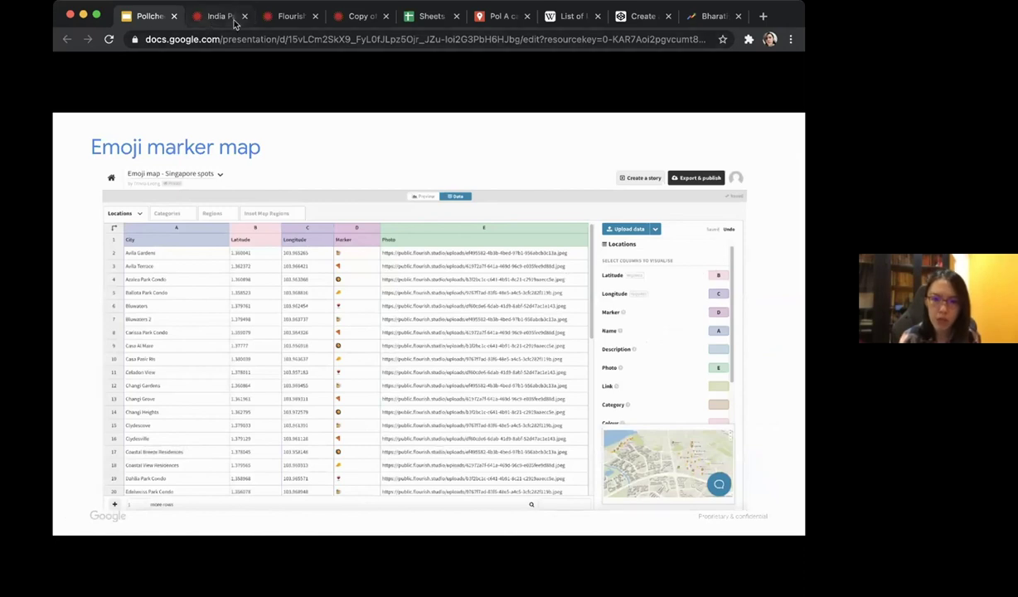
Switch to Flourish, open the Singapore emoji map and photo marker map from My projects in separate tabs, and show the emoji map.
{"action": "left_click", "coordinate": [280, 20]}
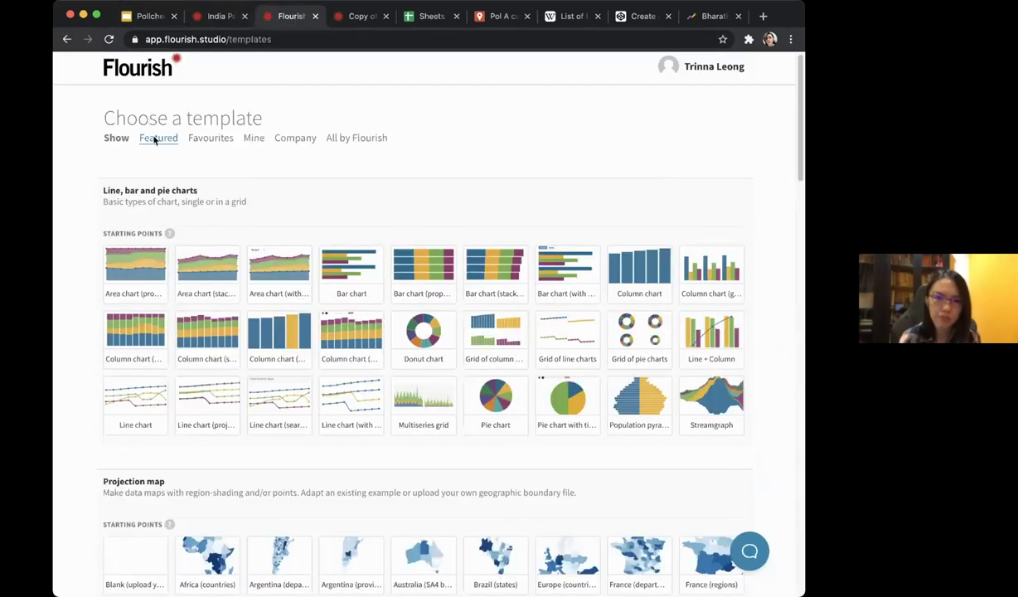
{"action": "left_click", "coordinate": [130, 71]}
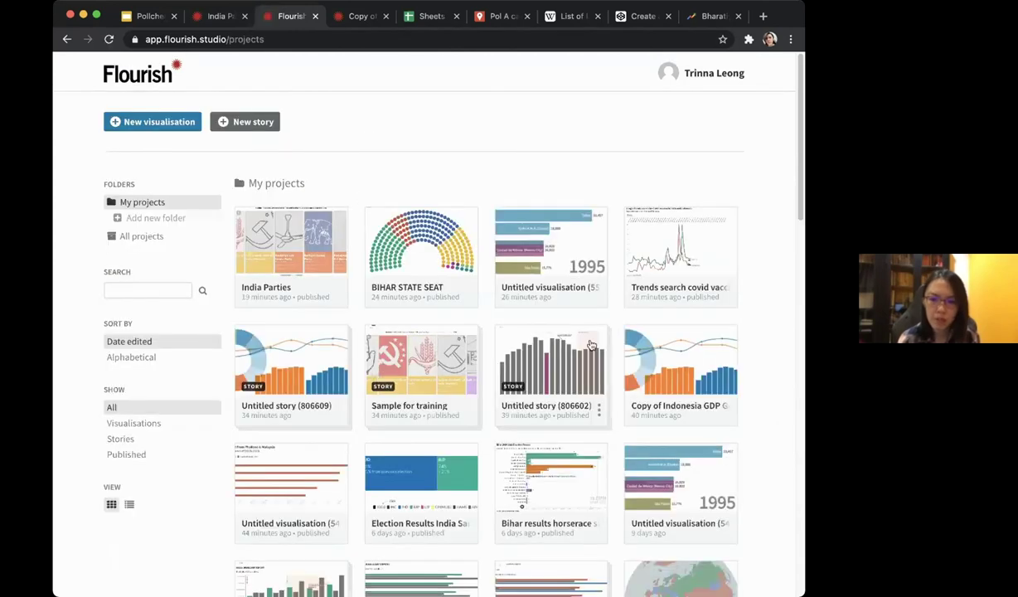
{"action": "scroll", "coordinate": [590, 344], "scroll_direction": "down", "scroll_amount": 6}
{"action": "scroll", "coordinate": [590, 344], "scroll_direction": "down", "scroll_amount": 8}
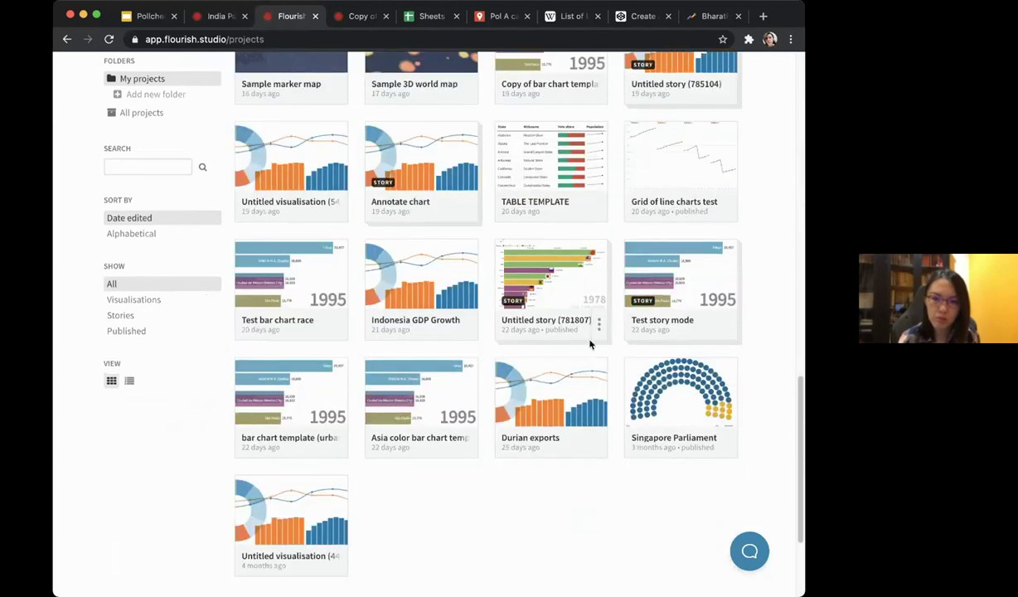
{"action": "scroll", "coordinate": [590, 344], "scroll_direction": "up", "scroll_amount": 4}
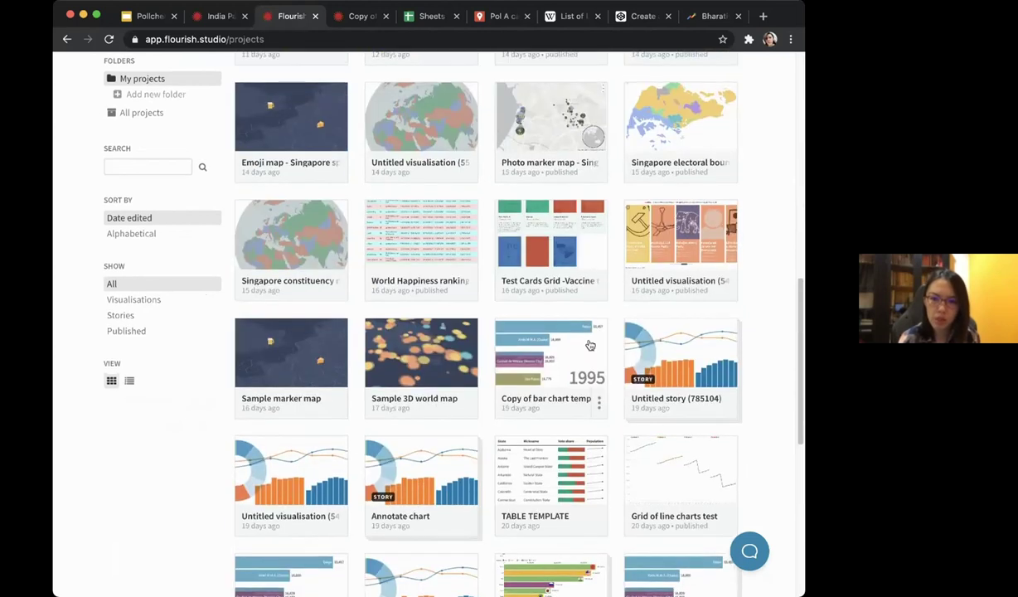
{"action": "scroll", "coordinate": [590, 344], "scroll_direction": "up", "scroll_amount": 3}
{"action": "scroll", "coordinate": [590, 344], "scroll_direction": "up", "scroll_amount": 1}
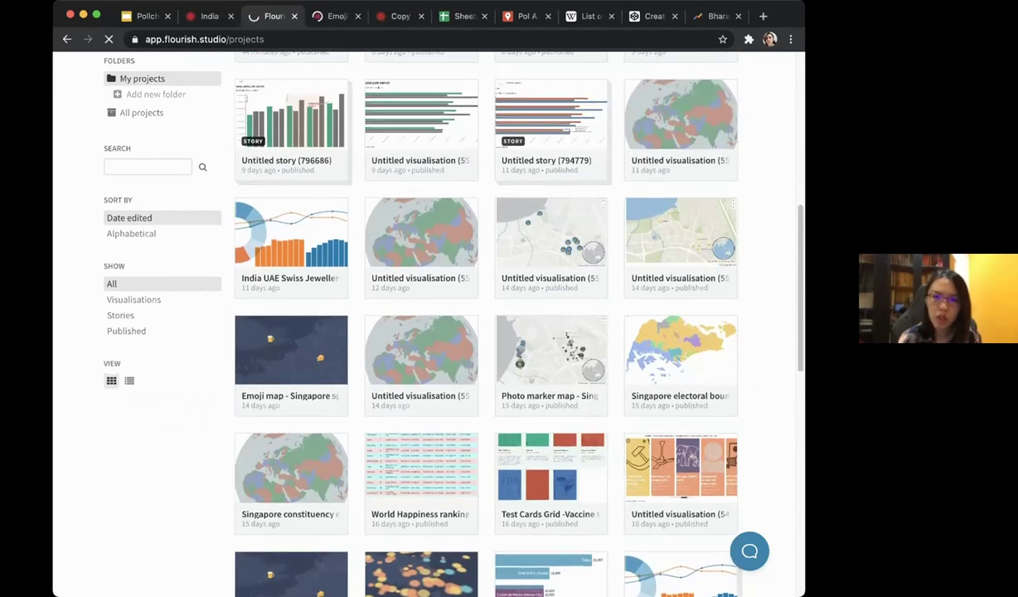
{"action": "left_click", "coordinate": [511, 348]}
{"action": "left_click", "coordinate": [325, 19]}
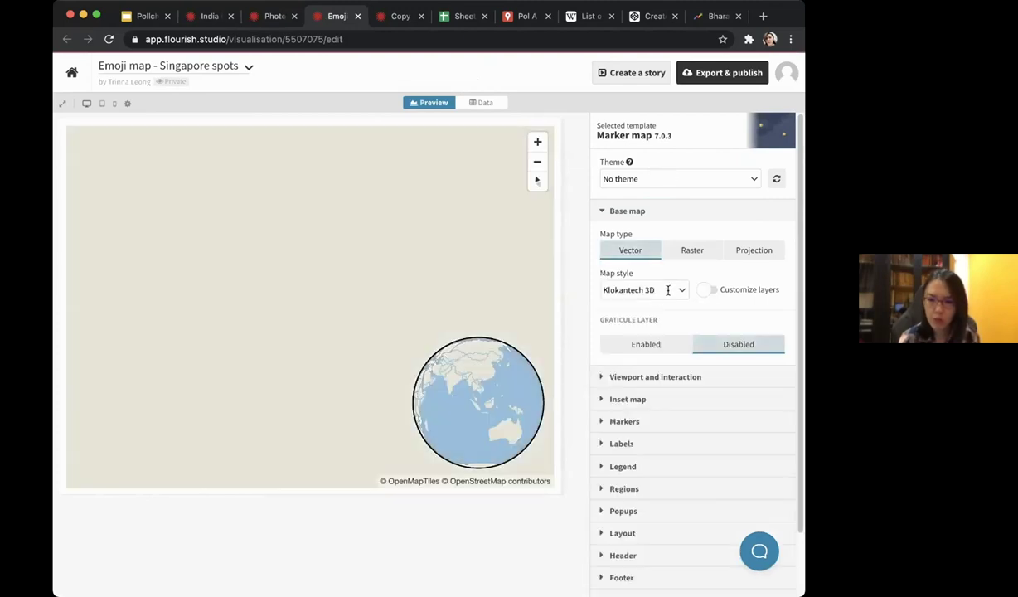
View the emoji map's available base map styles and its marker scale and default style settings.
{"action": "left_click", "coordinate": [671, 290]}
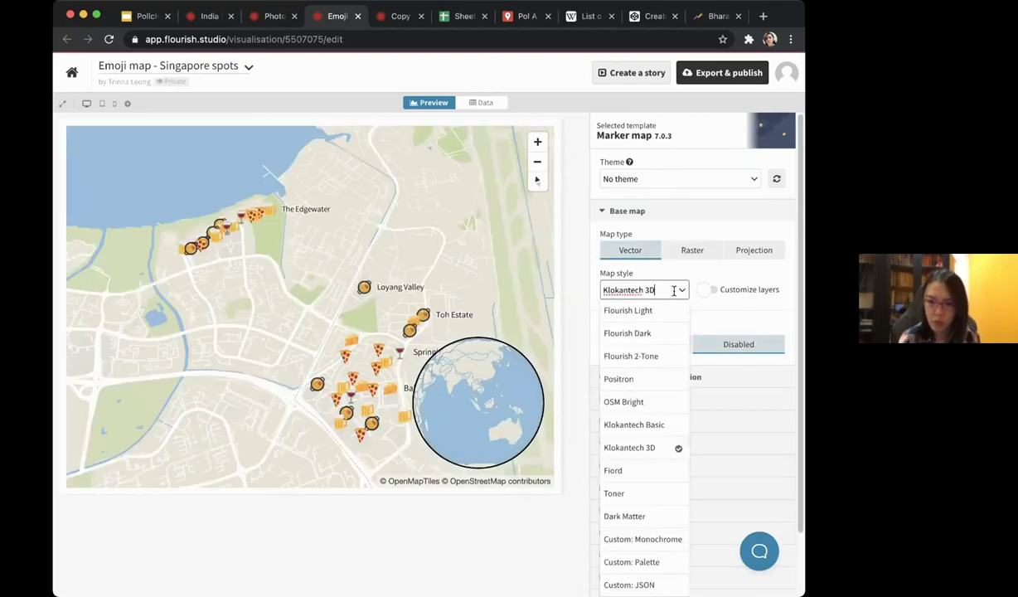
{"action": "left_click", "coordinate": [735, 300]}
{"action": "scroll", "coordinate": [752, 315], "scroll_direction": "down", "scroll_amount": 2}
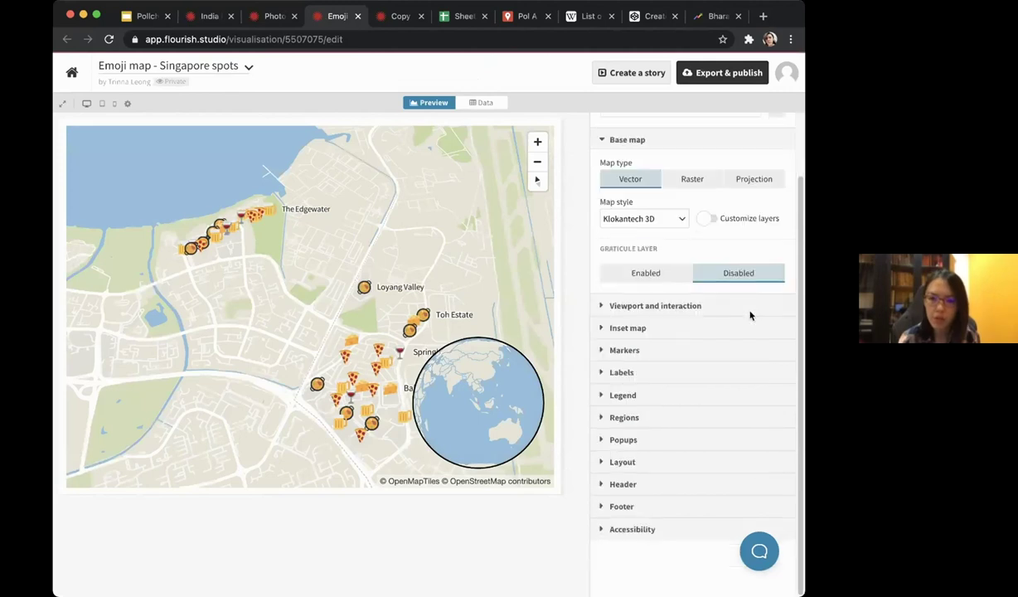
{"action": "left_click", "coordinate": [632, 356]}
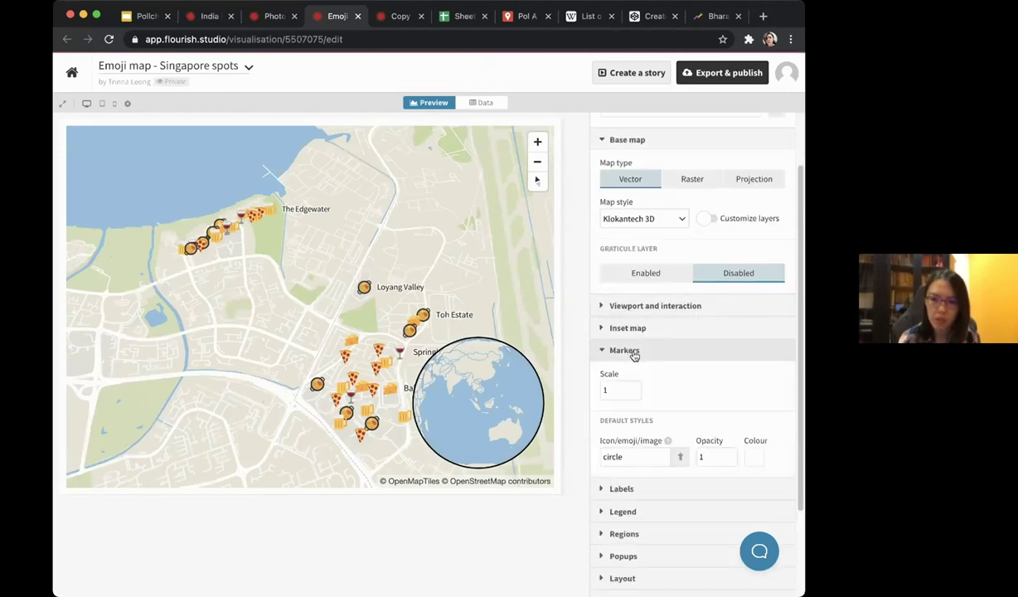
{"action": "left_click", "coordinate": [630, 355]}
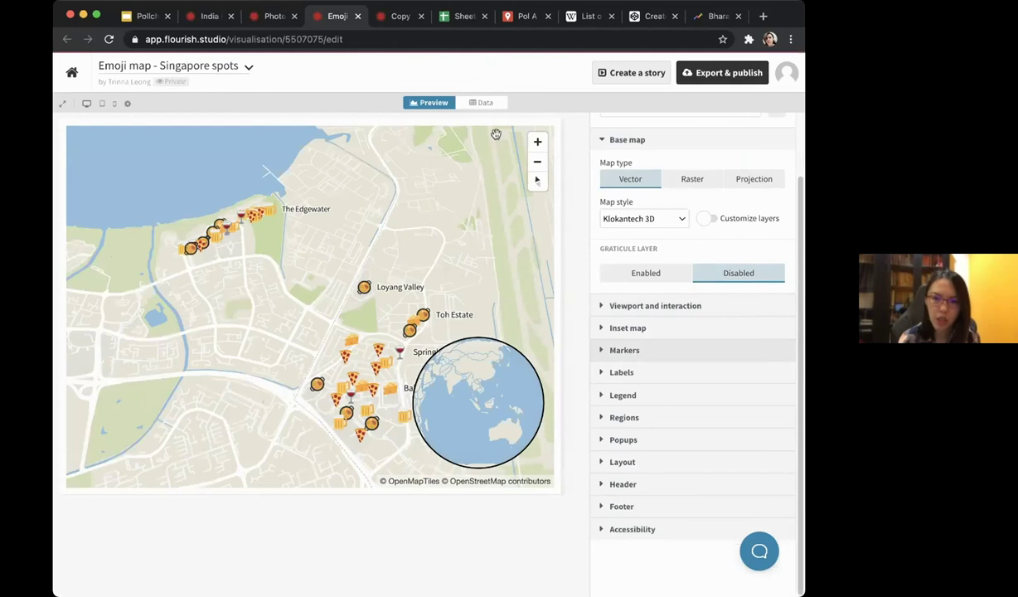
Examine the Locations data behind the emoji map and the Singapore New Estates photo marker map, returning each to its preview.
{"action": "left_click", "coordinate": [481, 105]}
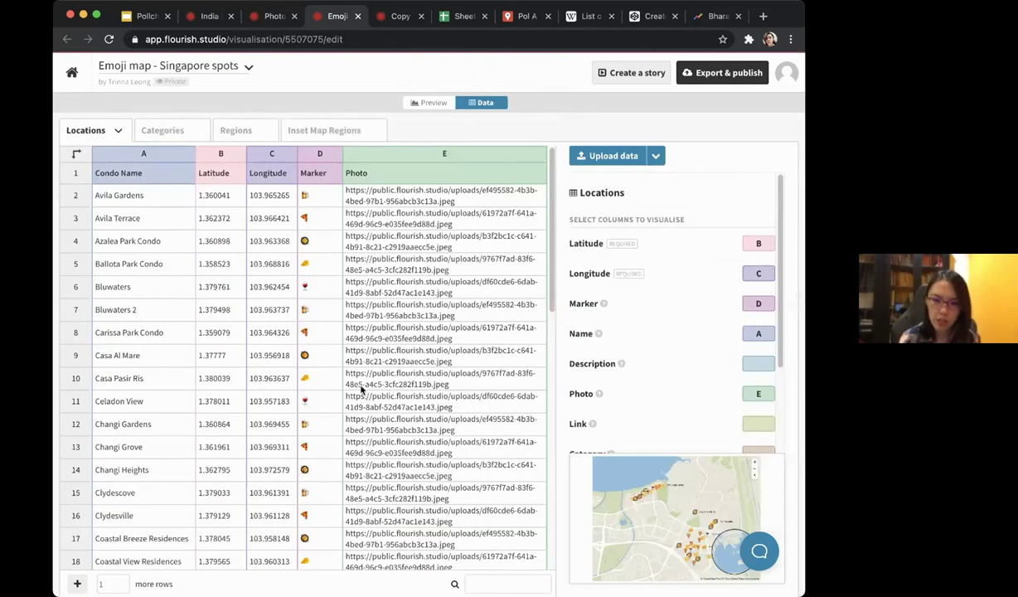
{"action": "left_click", "coordinate": [419, 104]}
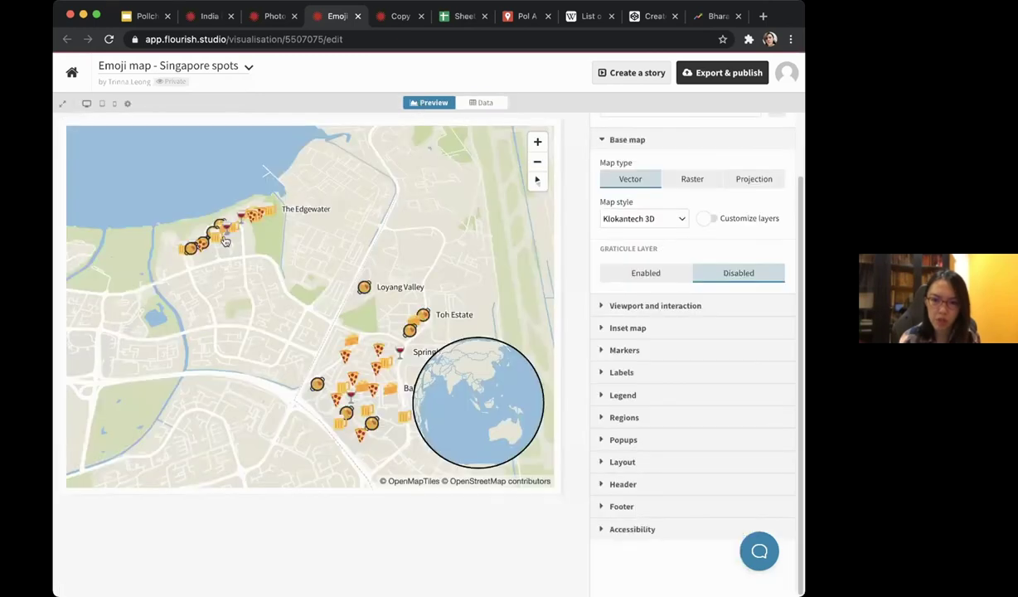
{"action": "left_click", "coordinate": [213, 23]}
{"action": "left_click", "coordinate": [274, 17]}
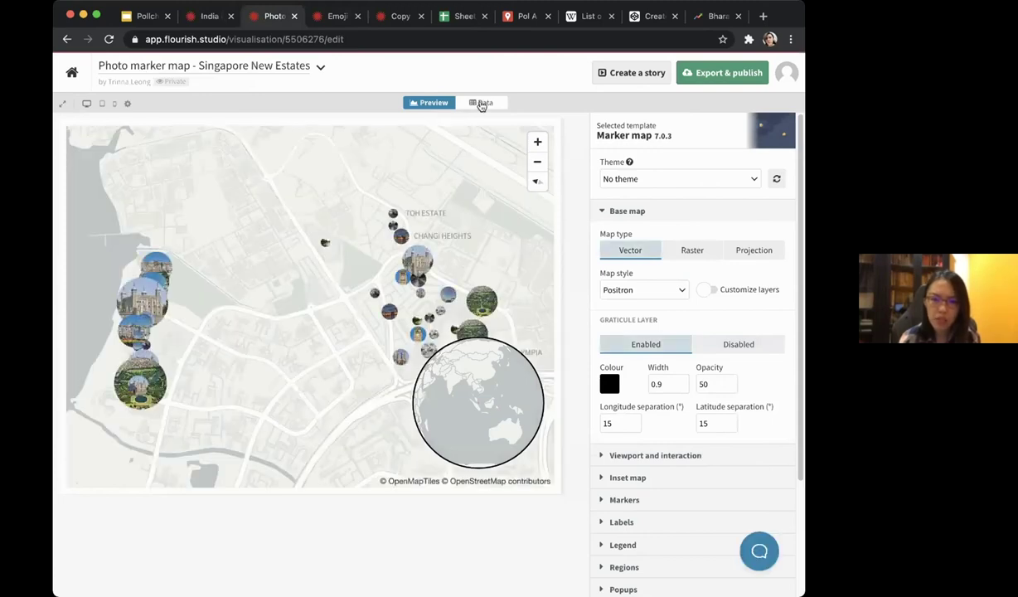
{"action": "left_click", "coordinate": [480, 104]}
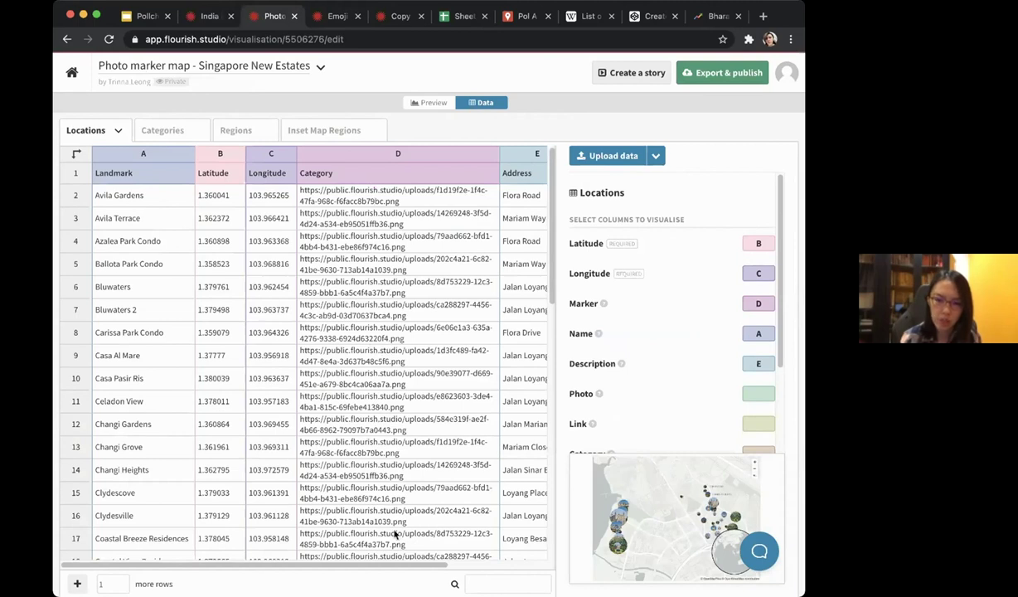
{"action": "left_click", "coordinate": [433, 104]}
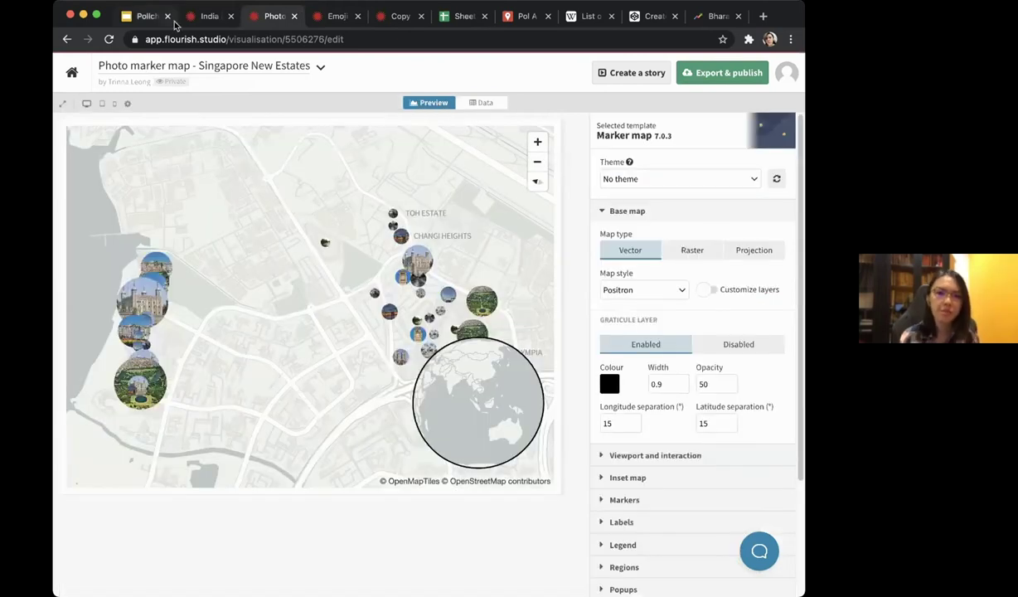
Switch to the slide deck and advance from the emoji map slide through the graphics reminder, Data Journalism course and contacts to the thanks slide.
{"action": "left_click", "coordinate": [149, 17]}
{"action": "left_click", "coordinate": [699, 205]}
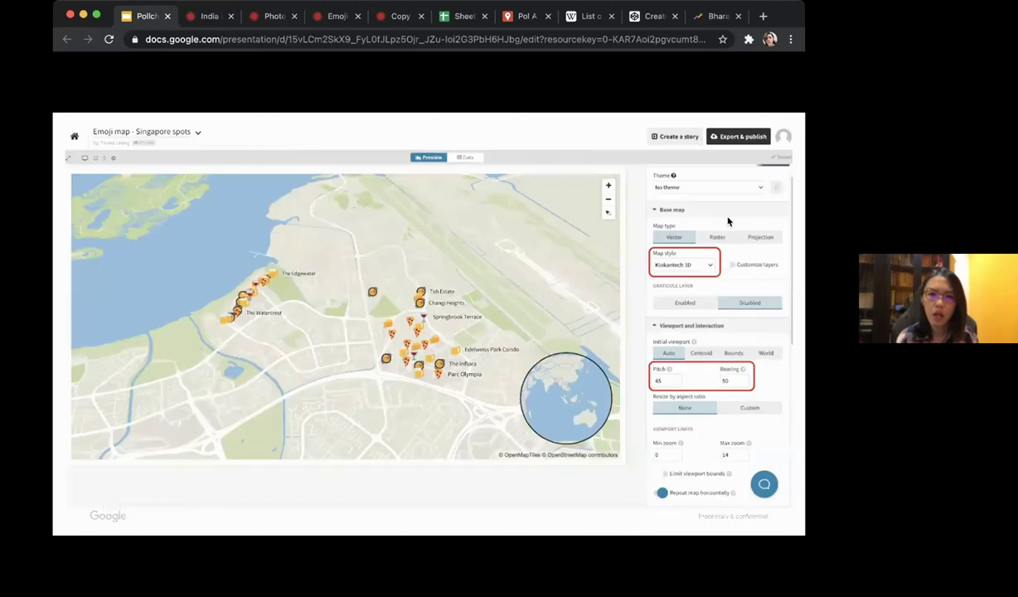
{"action": "left_click", "coordinate": [728, 221]}
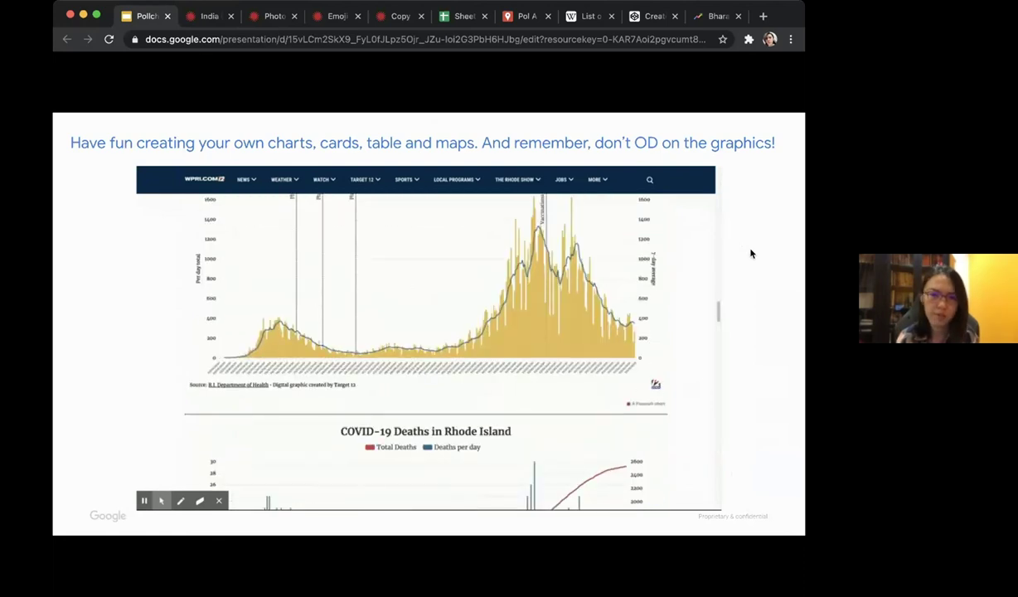
{"action": "key", "text": "Right"}
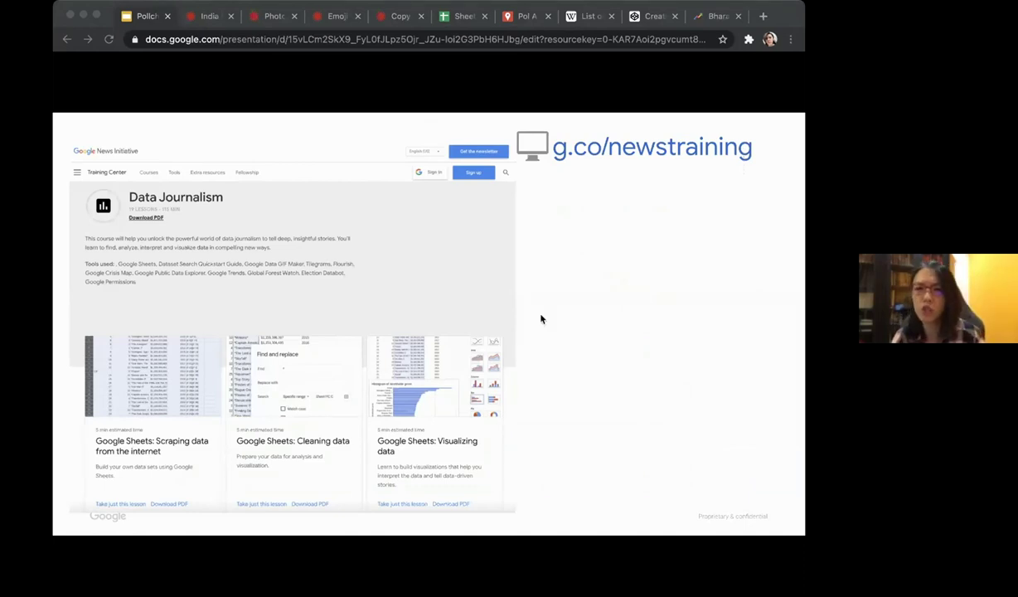
{"action": "left_click", "coordinate": [732, 231]}
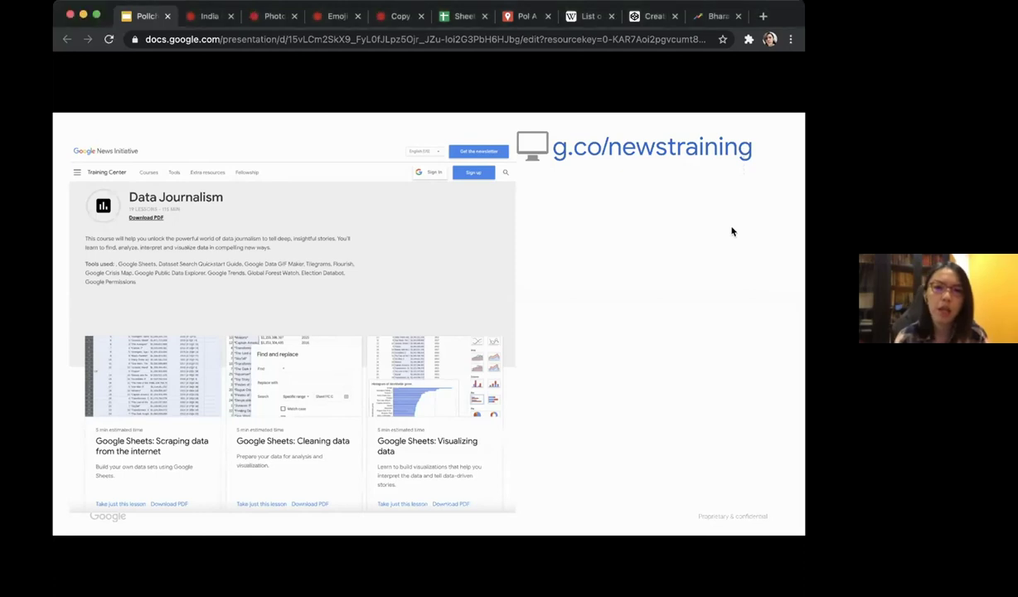
{"action": "left_click", "coordinate": [732, 231]}
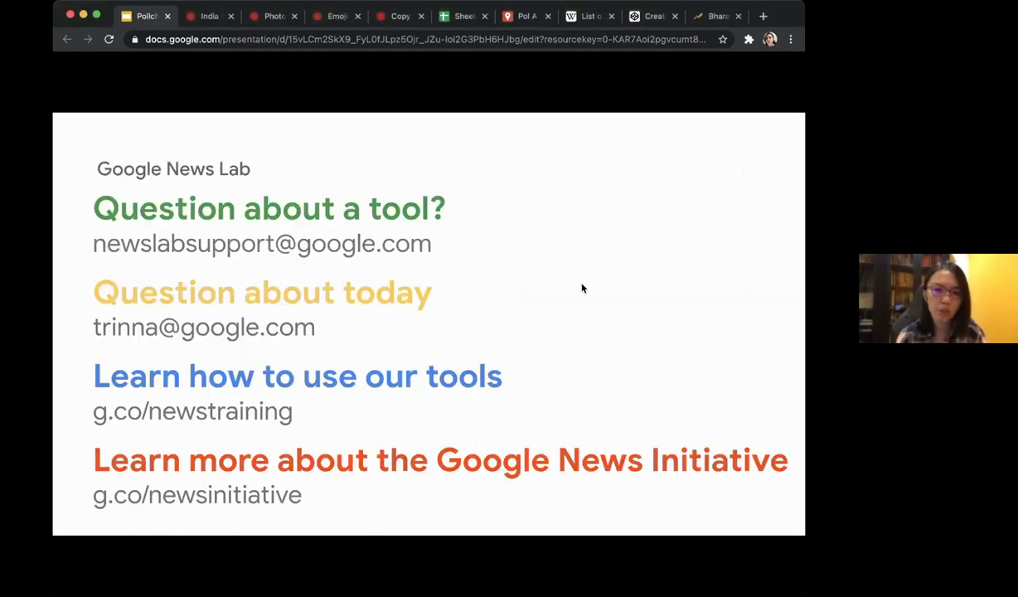
{"action": "left_click", "coordinate": [740, 258]}
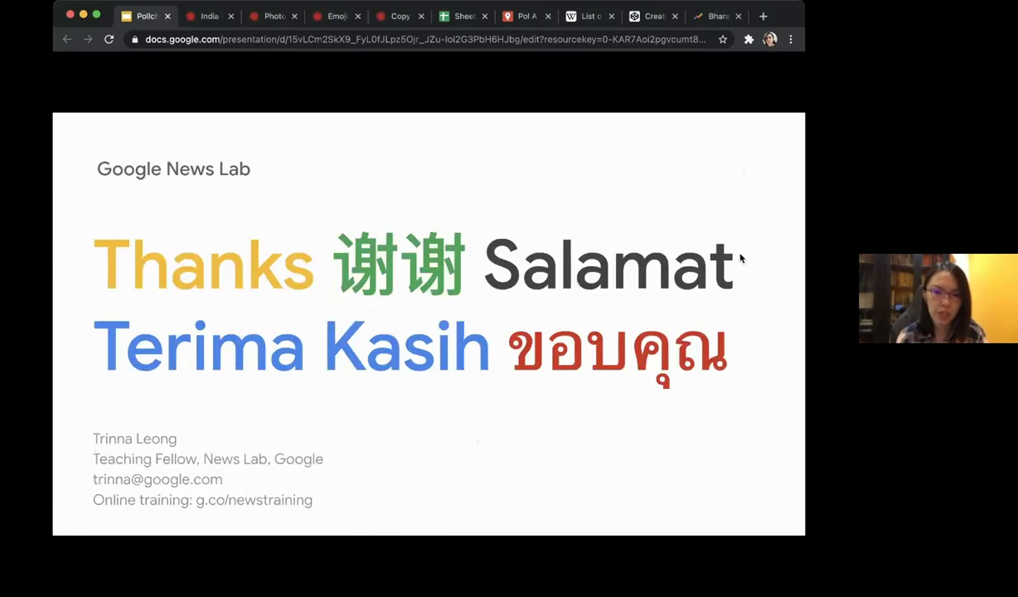